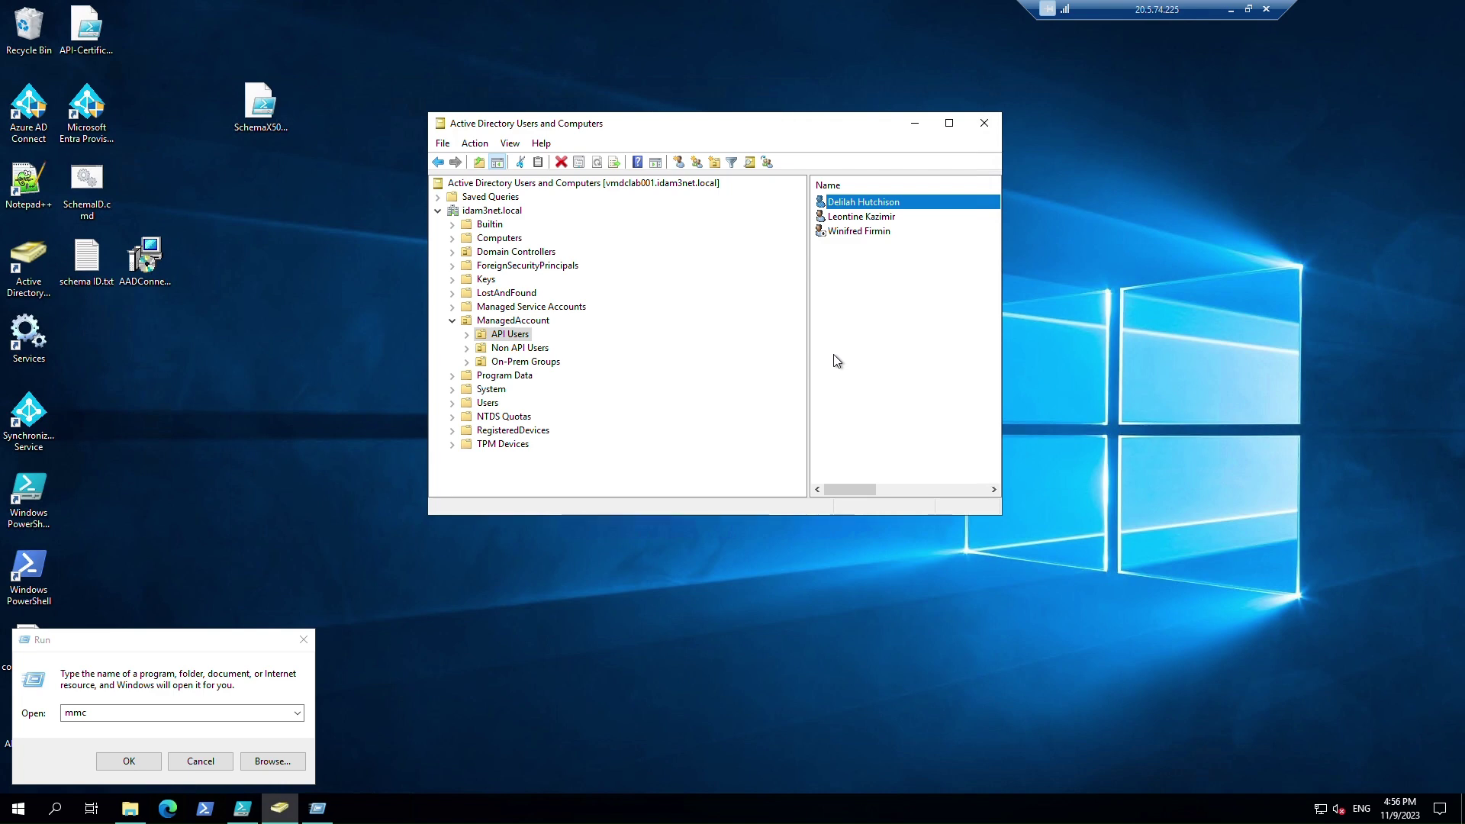
{"action": "right_click", "coordinate": [867, 201]}
{"action": "left_click", "coordinate": [936, 447]}
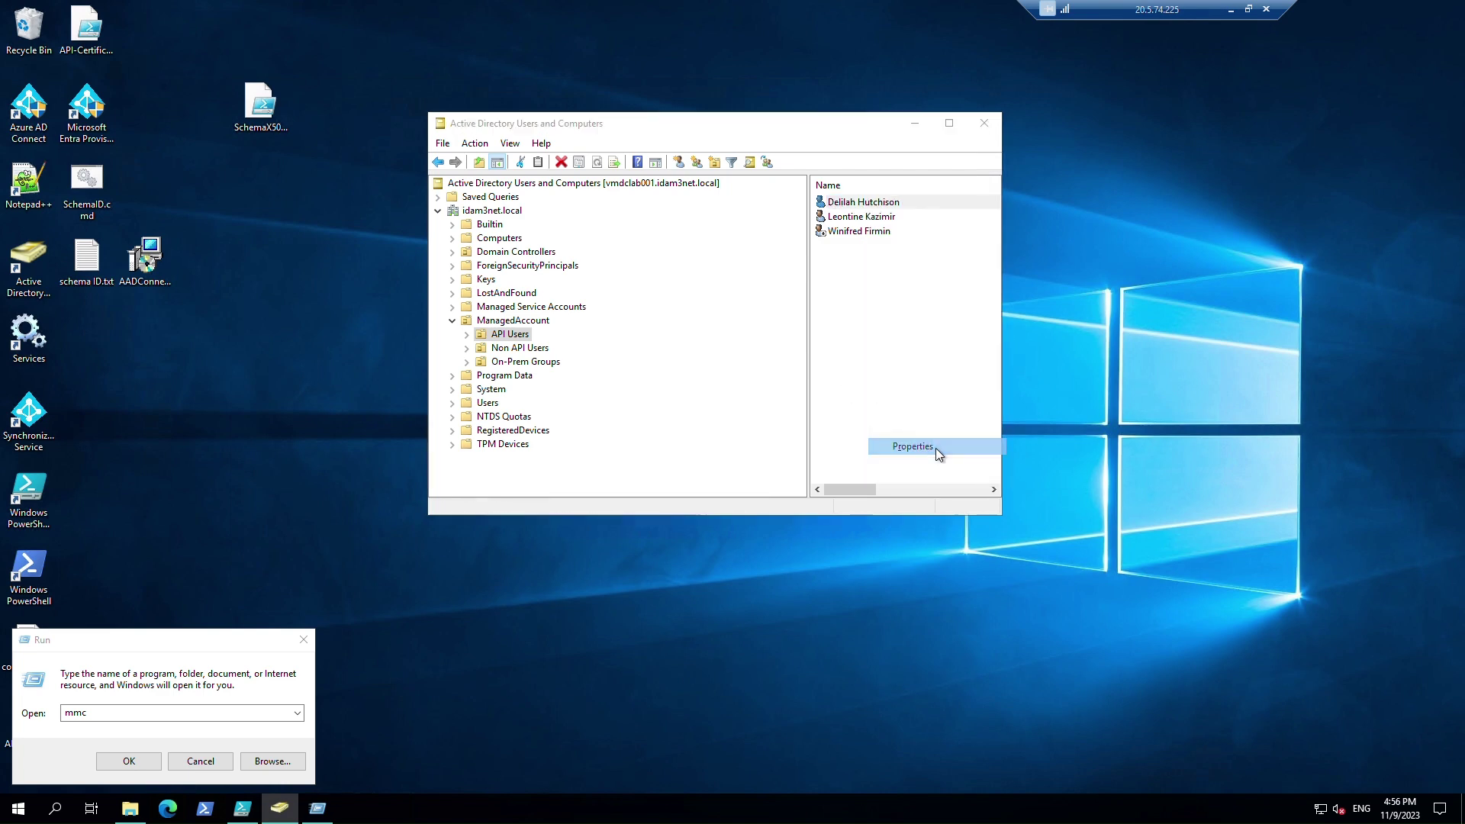
{"action": "left_click", "coordinate": [868, 215]}
{"action": "left_click", "coordinate": [774, 362]}
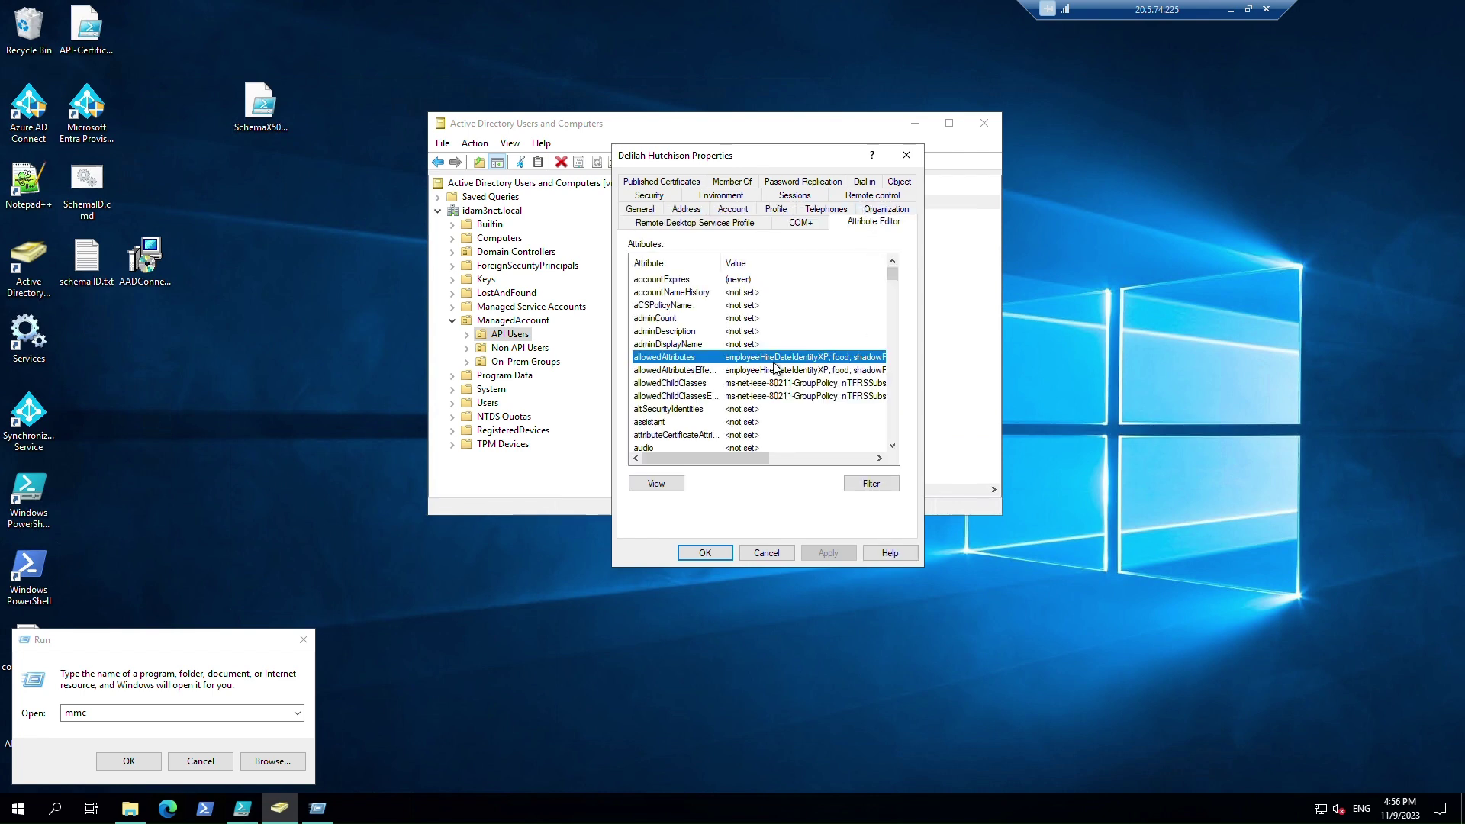
{"action": "type", "text": "ds"}
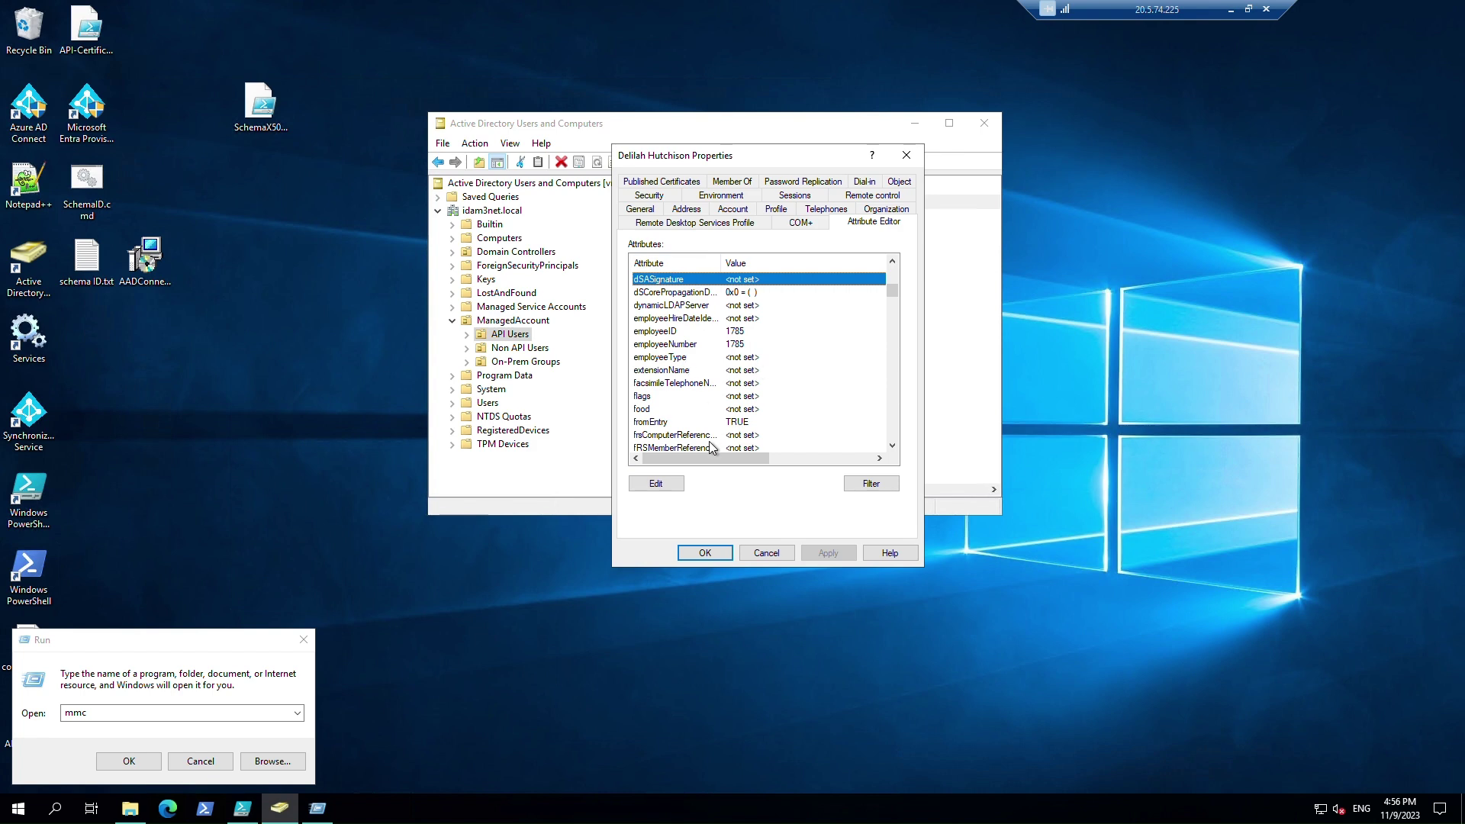
{"action": "left_click", "coordinate": [759, 554]}
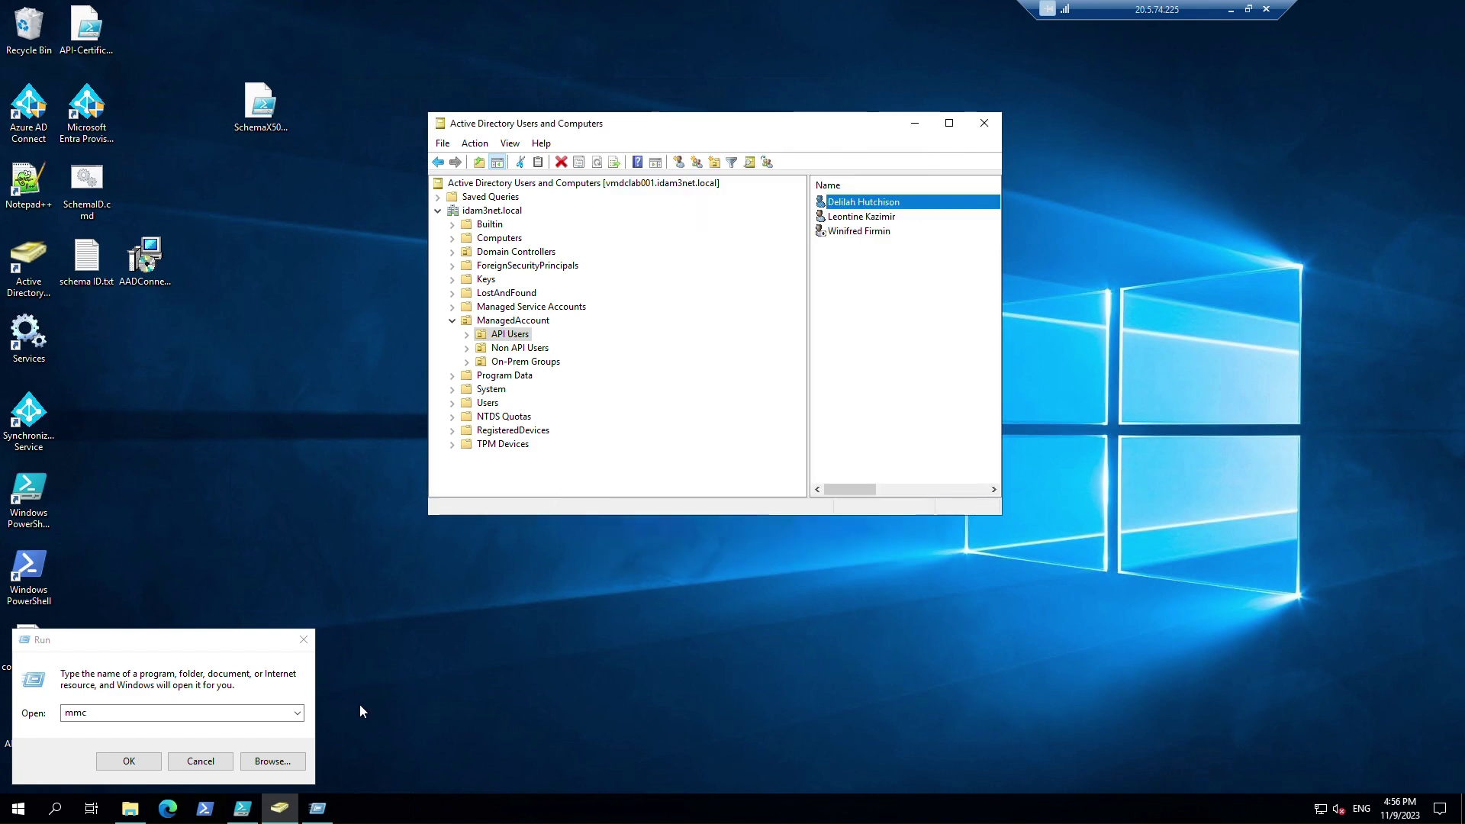
{"action": "left_click", "coordinate": [59, 814]}
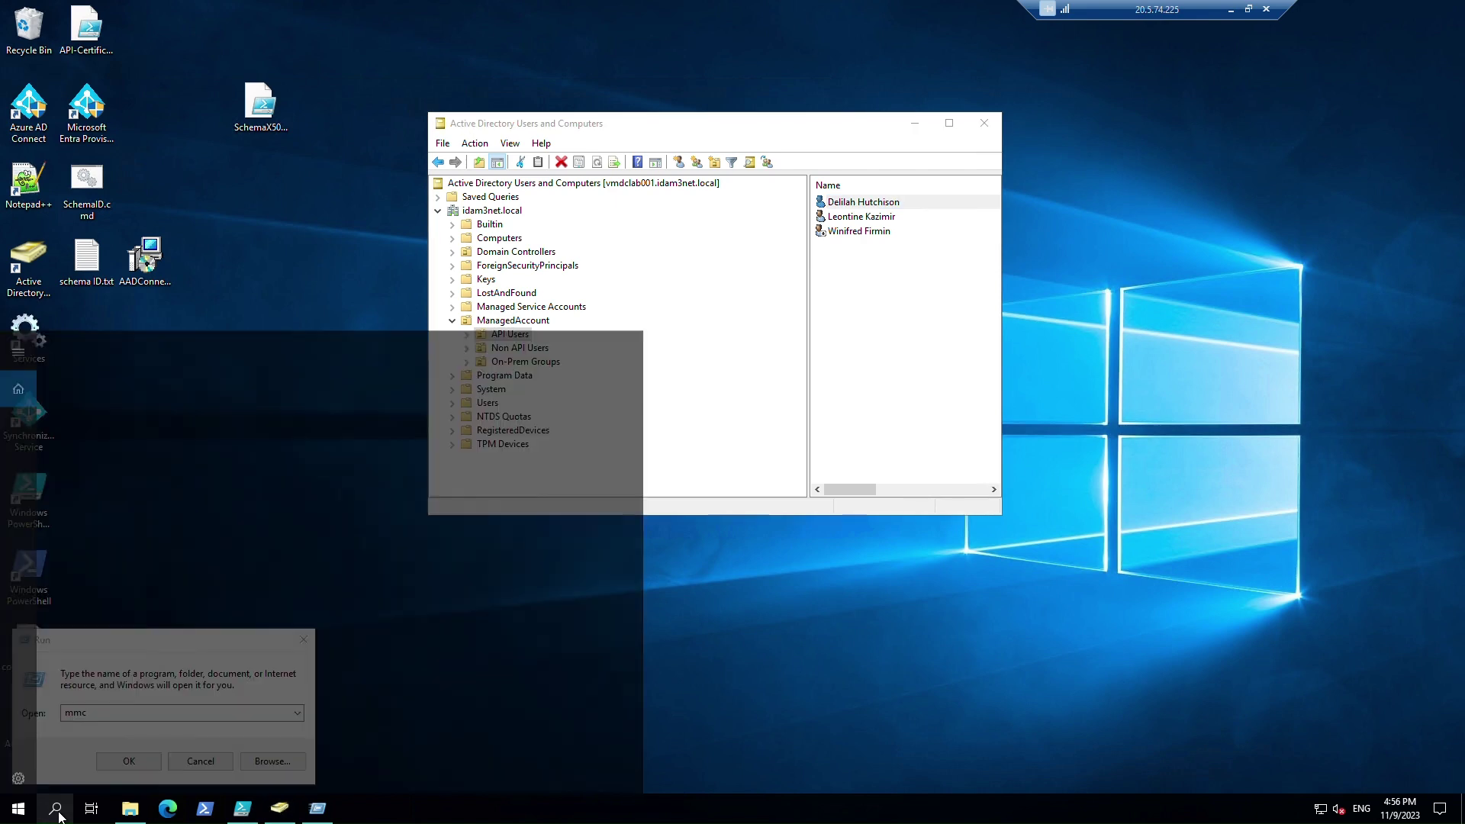
Step: Open Command Prompt as administrator and approve the elevation prompt
{"action": "type", "text": "cmd"}
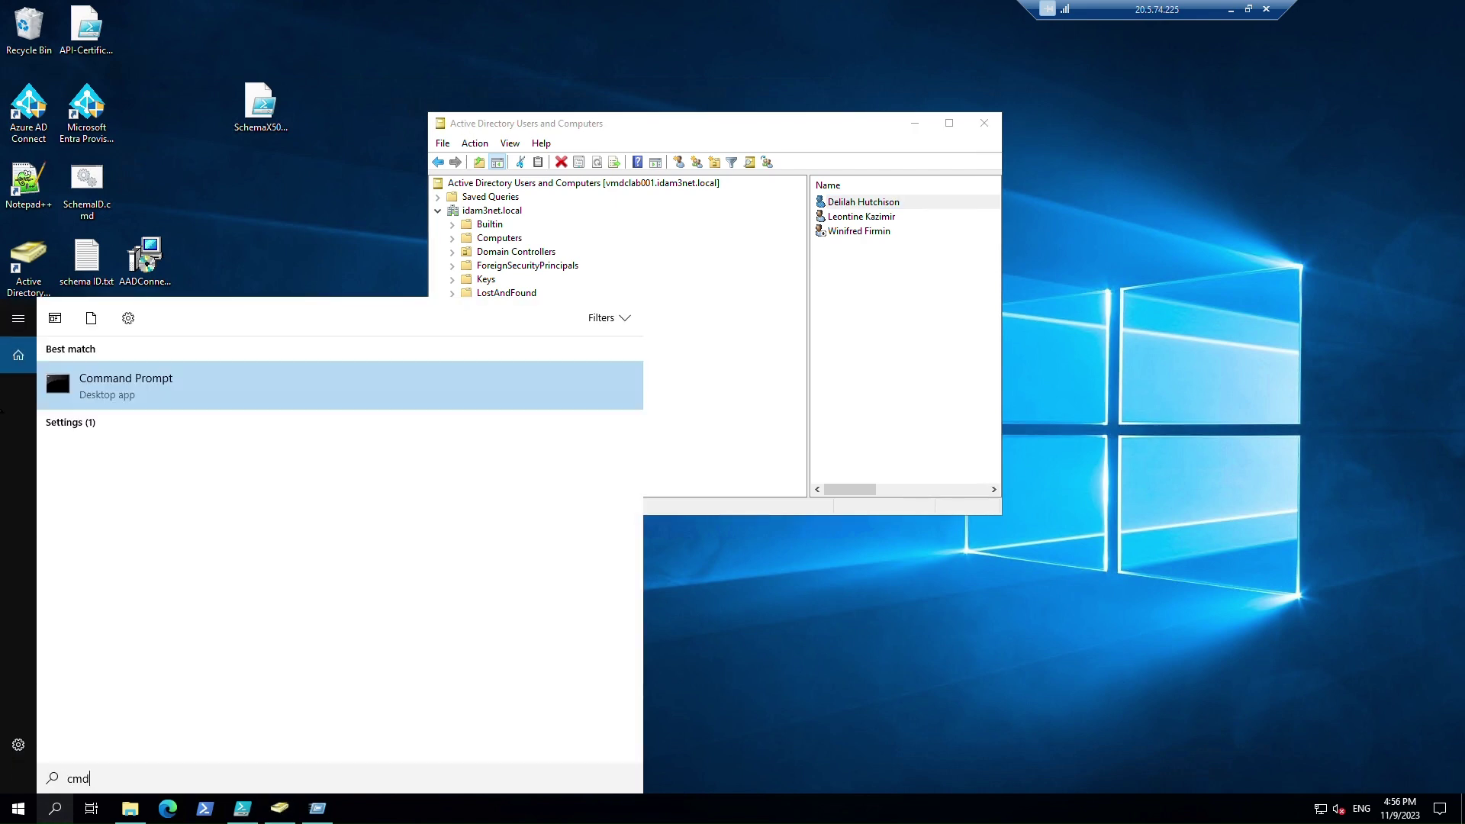
{"action": "right_click", "coordinate": [185, 397]}
{"action": "left_click", "coordinate": [232, 418]}
{"action": "left_click", "coordinate": [640, 505]}
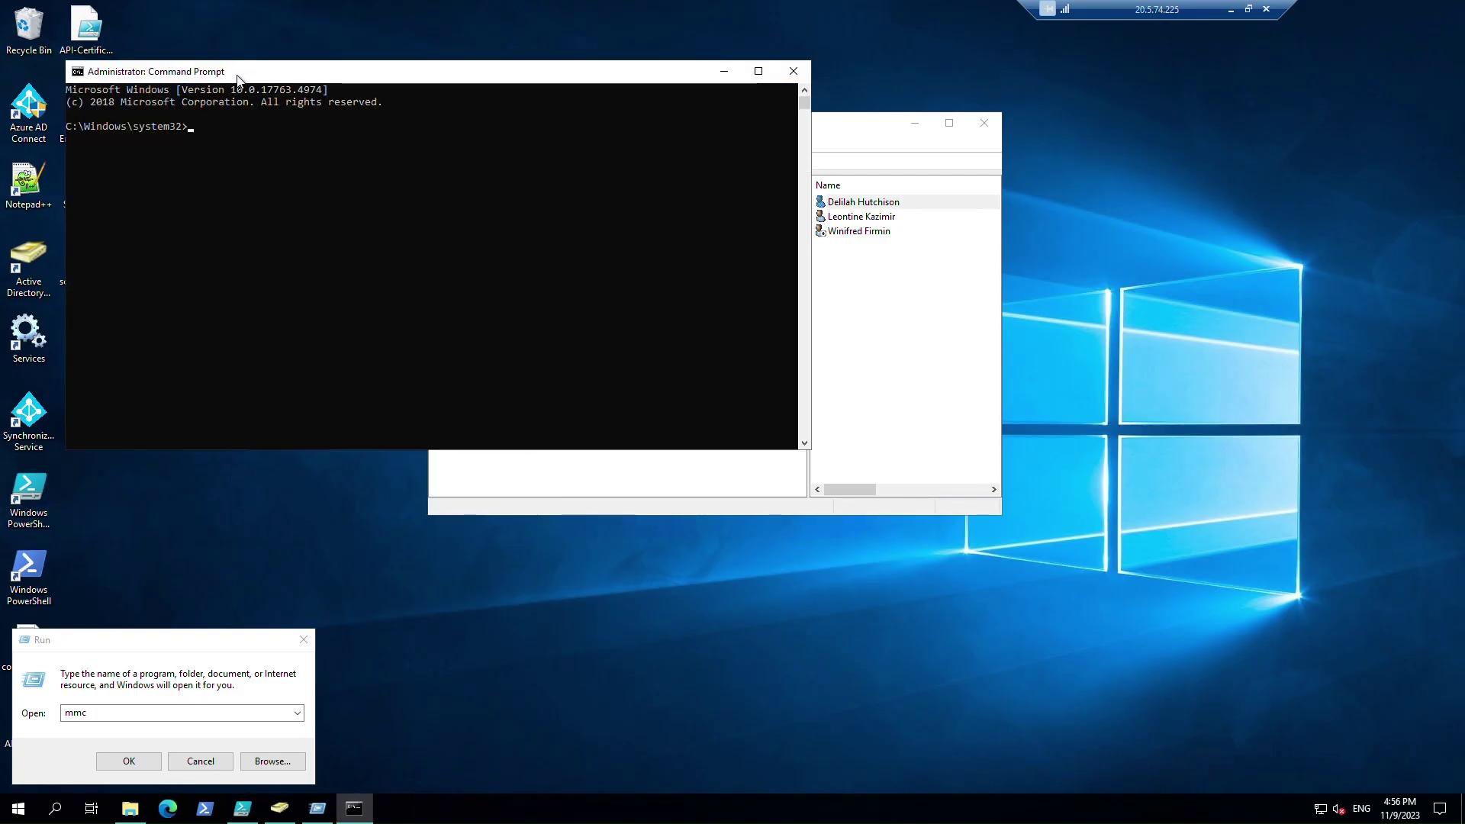
{"action": "left_click_drag", "start_coordinate": [237, 77], "coordinate": [495, 162]}
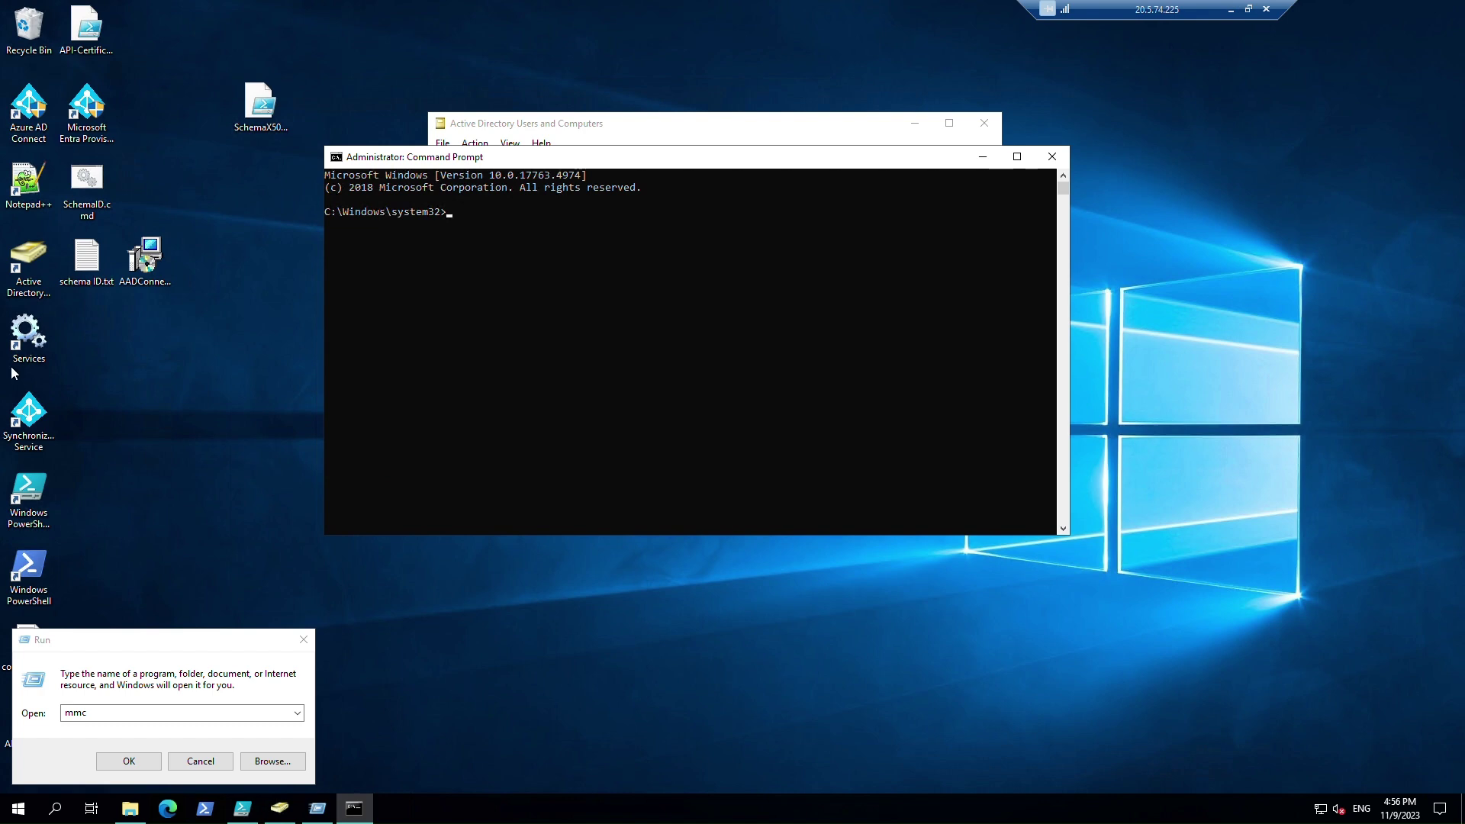
Step: Register schmmgmt.dll with regsvr32, dismiss the success message, and launch mmc
{"action": "type", "text": "regsvr32 schmmgmt.dll"}
{"action": "key", "text": "Return"}
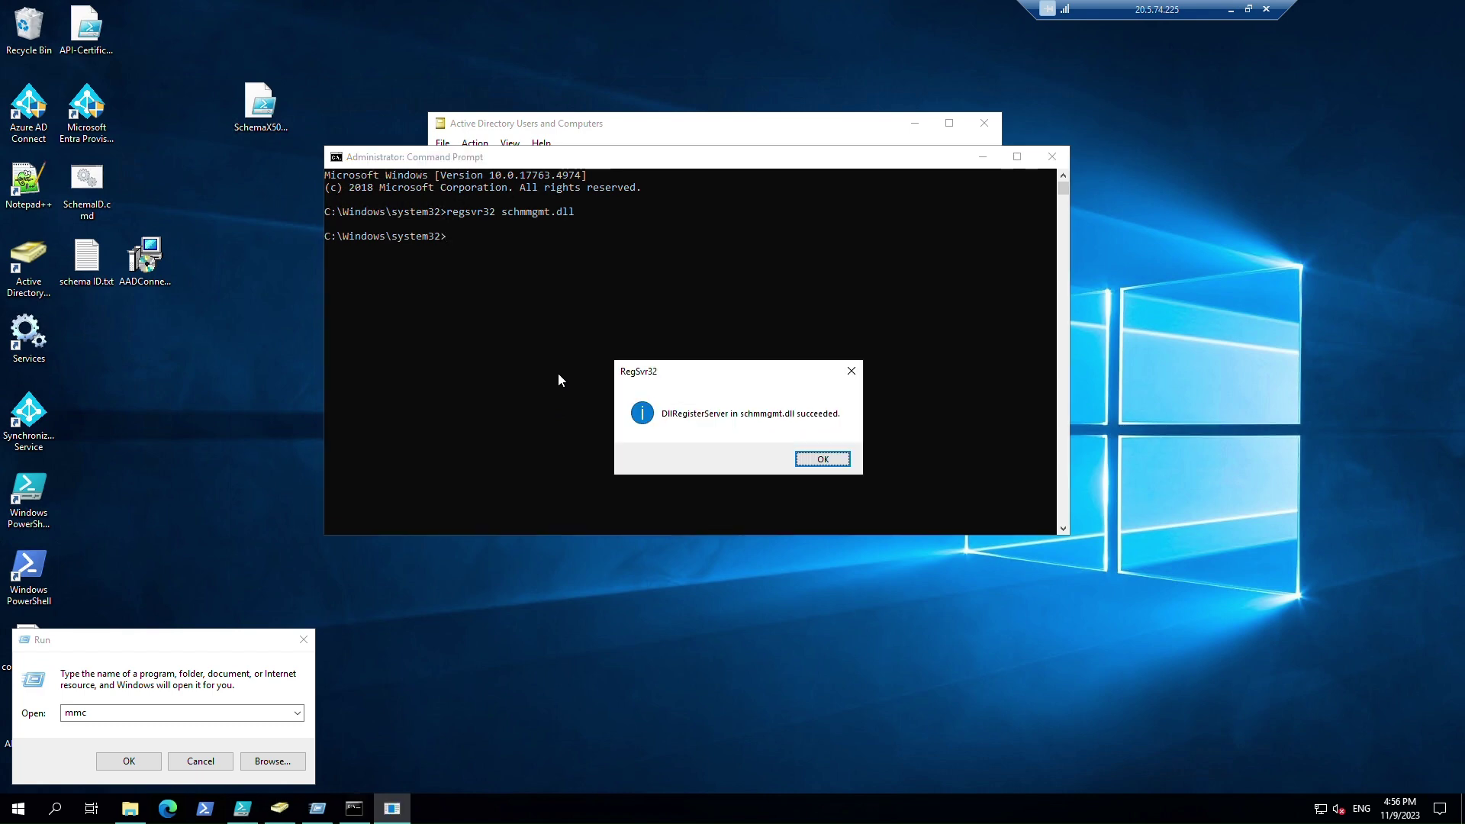
{"action": "left_click", "coordinate": [820, 458]}
{"action": "left_click", "coordinate": [650, 359]}
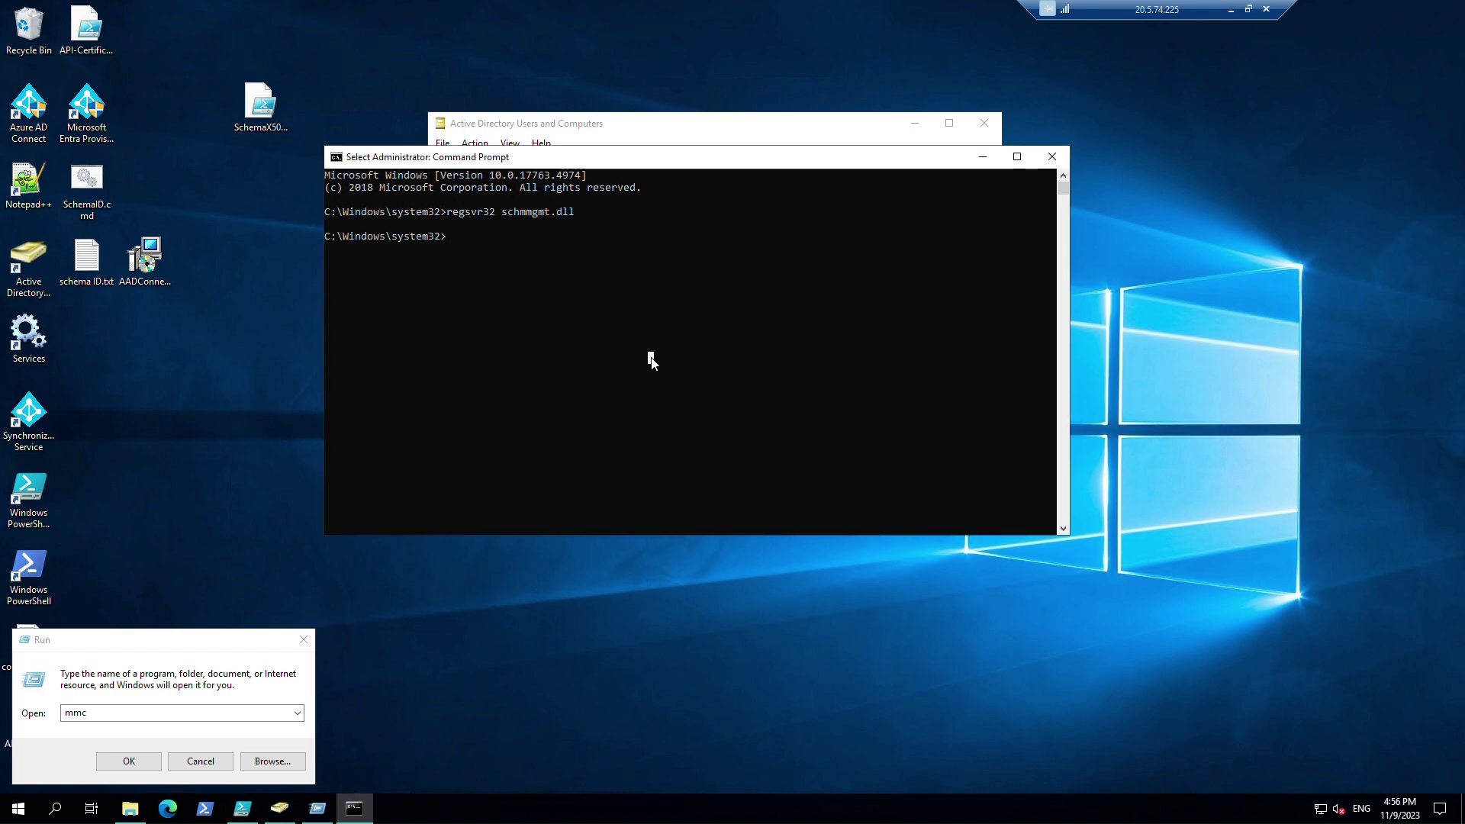
{"action": "type", "text": "mmc"}
{"action": "key", "text": "Return"}
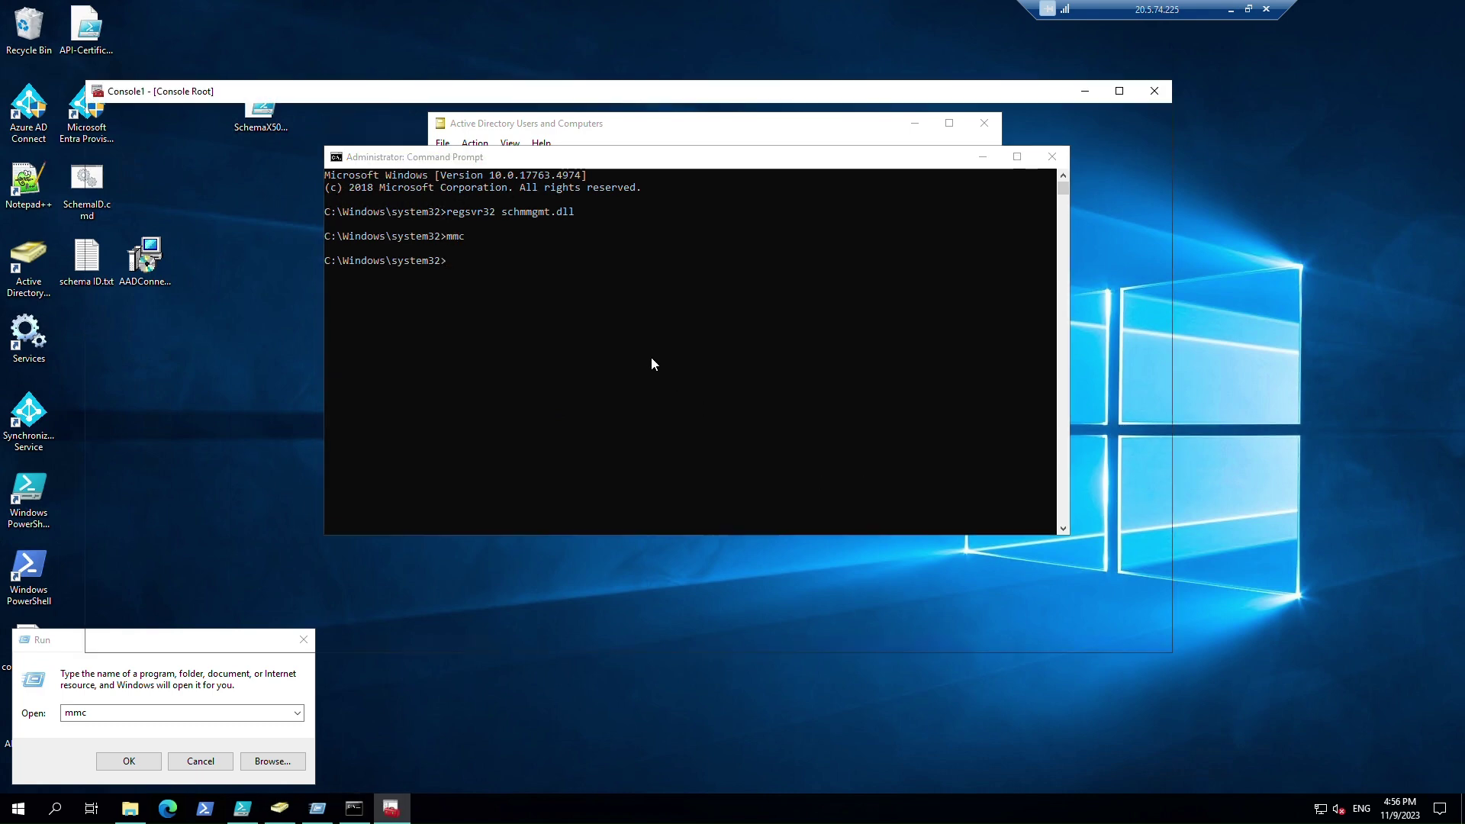
Step: Add the Active Directory Schema snap-in to the new console
{"action": "left_click", "coordinate": [200, 761]}
{"action": "left_click", "coordinate": [145, 338]}
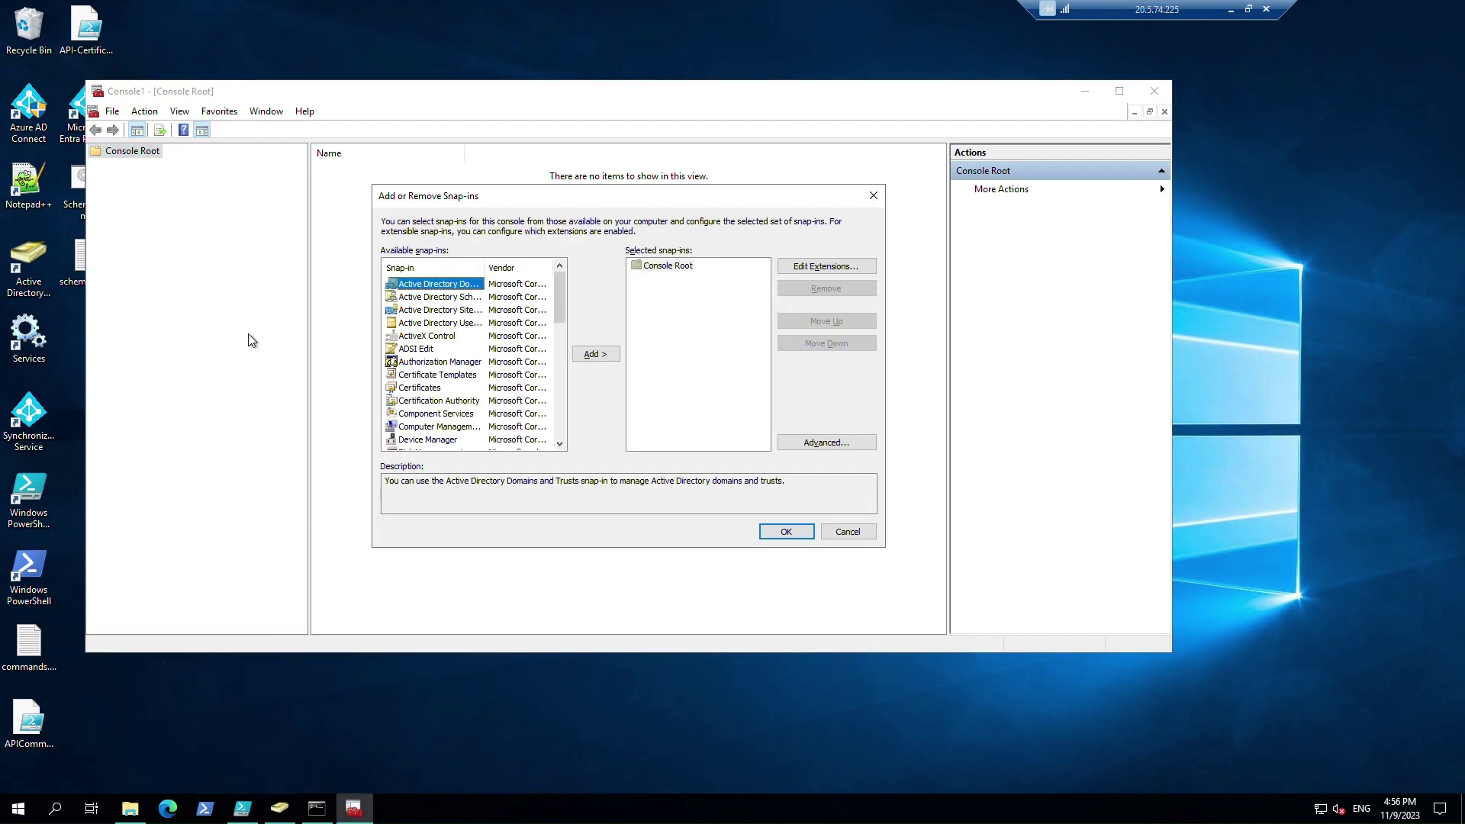
{"action": "left_click_drag", "start_coordinate": [484, 267], "coordinate": [516, 266]}
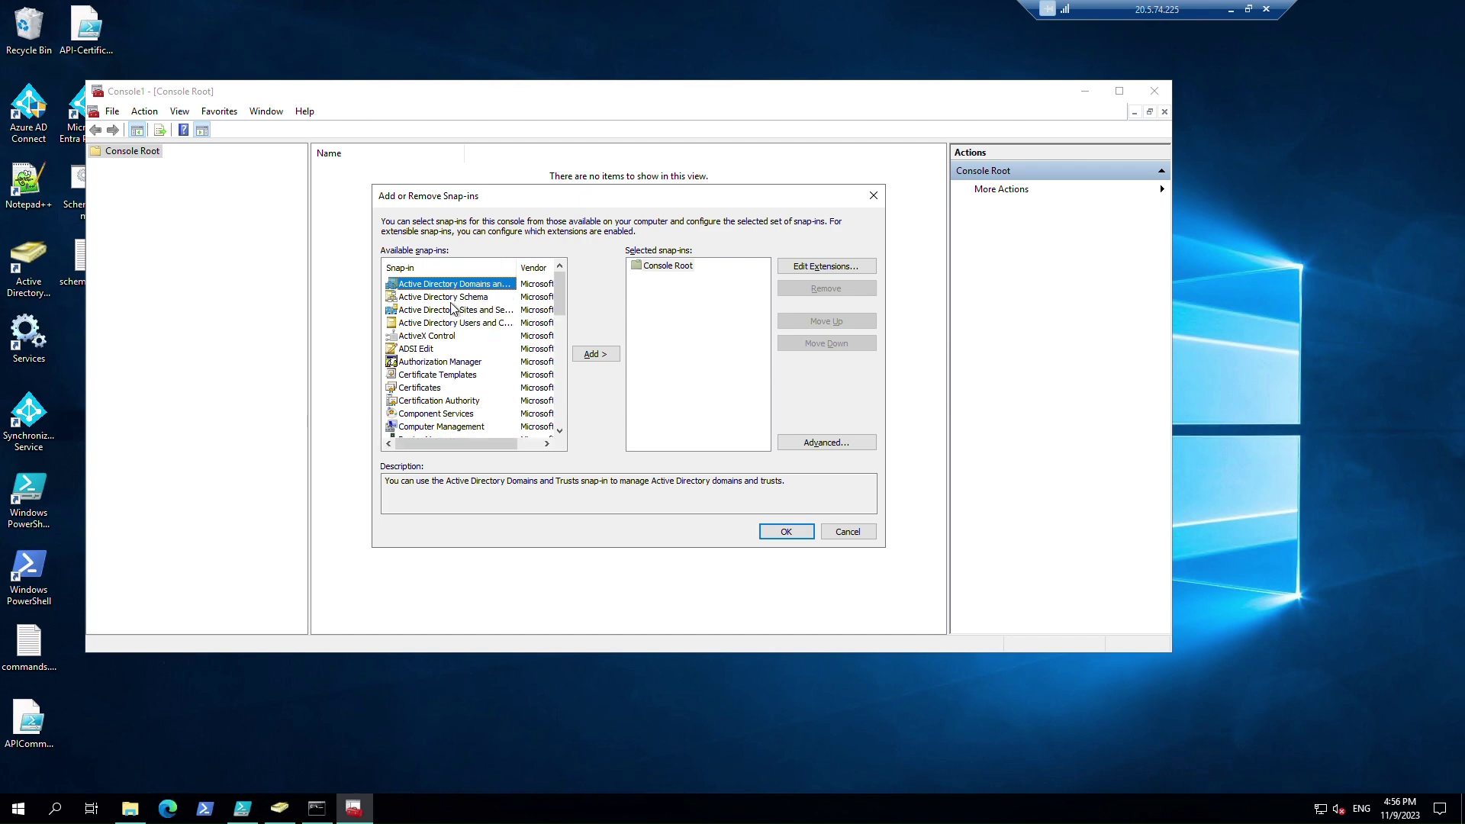
{"action": "left_click", "coordinate": [443, 297]}
{"action": "left_click", "coordinate": [595, 354]}
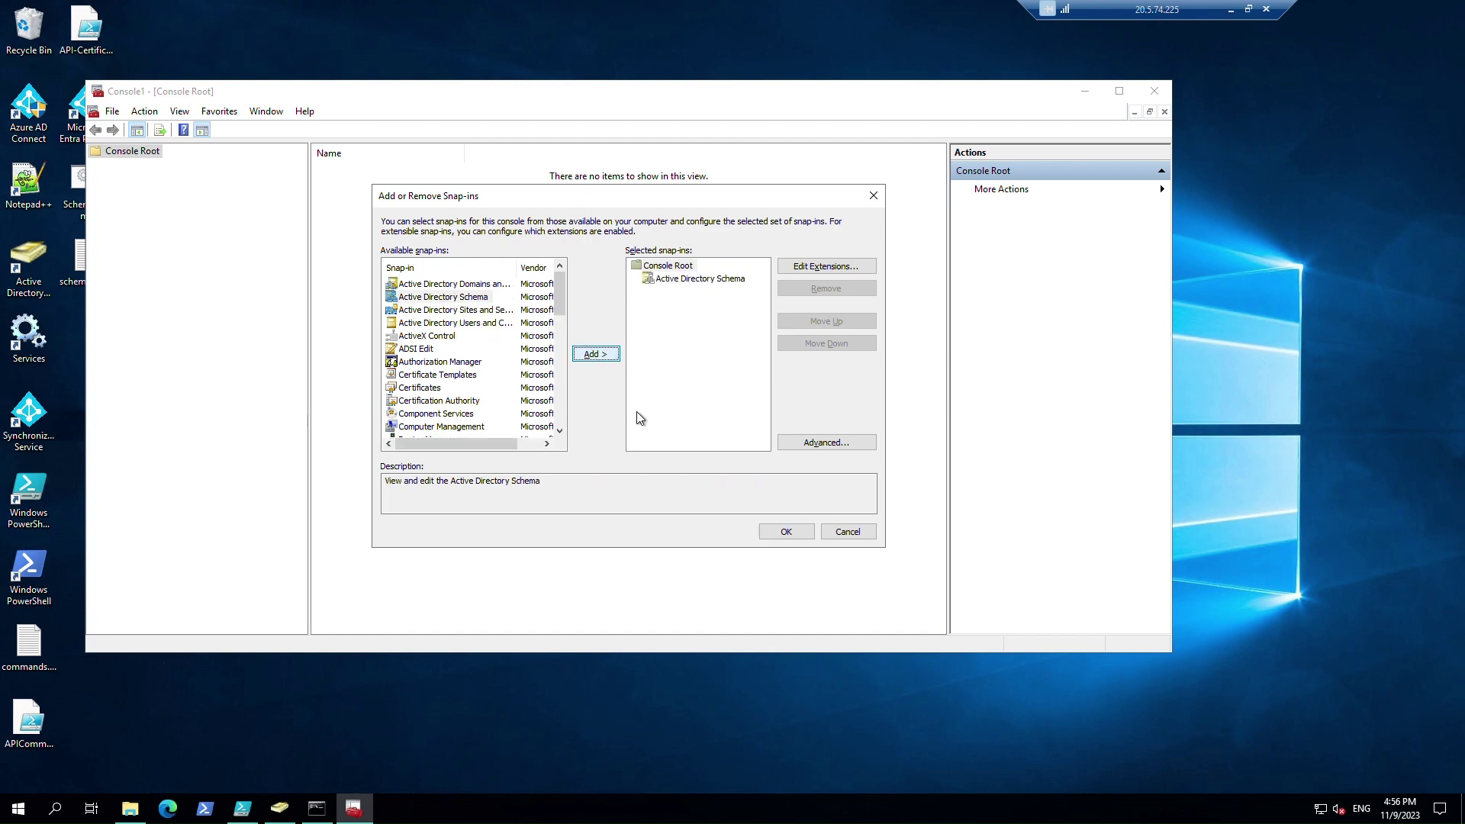
{"action": "left_click", "coordinate": [786, 532]}
Step: Expand Active Directory Schema, list its Attributes, and jump to the drink attribute
{"action": "double_click", "coordinate": [196, 170]}
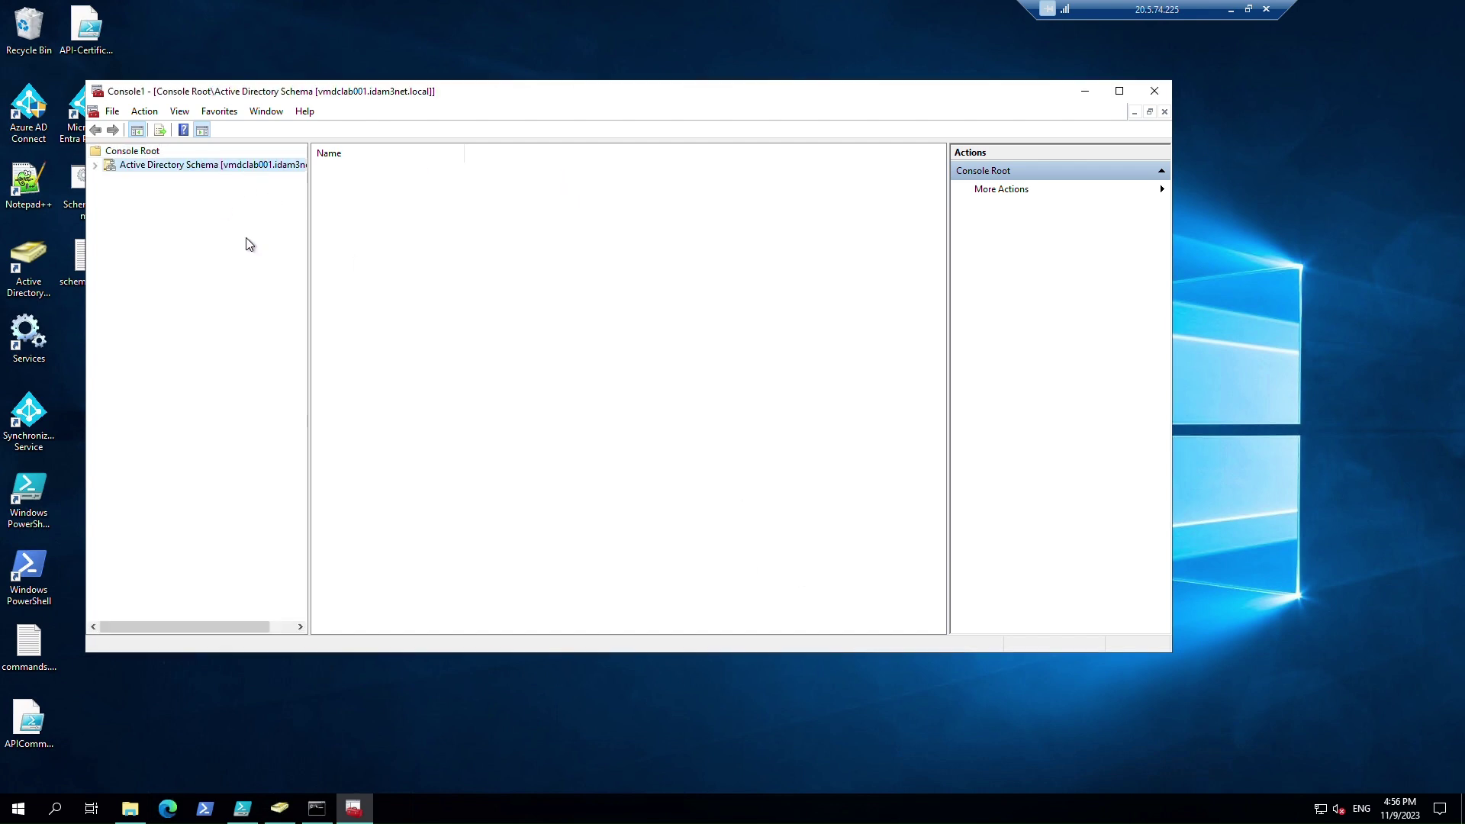
{"action": "left_click", "coordinate": [157, 193]}
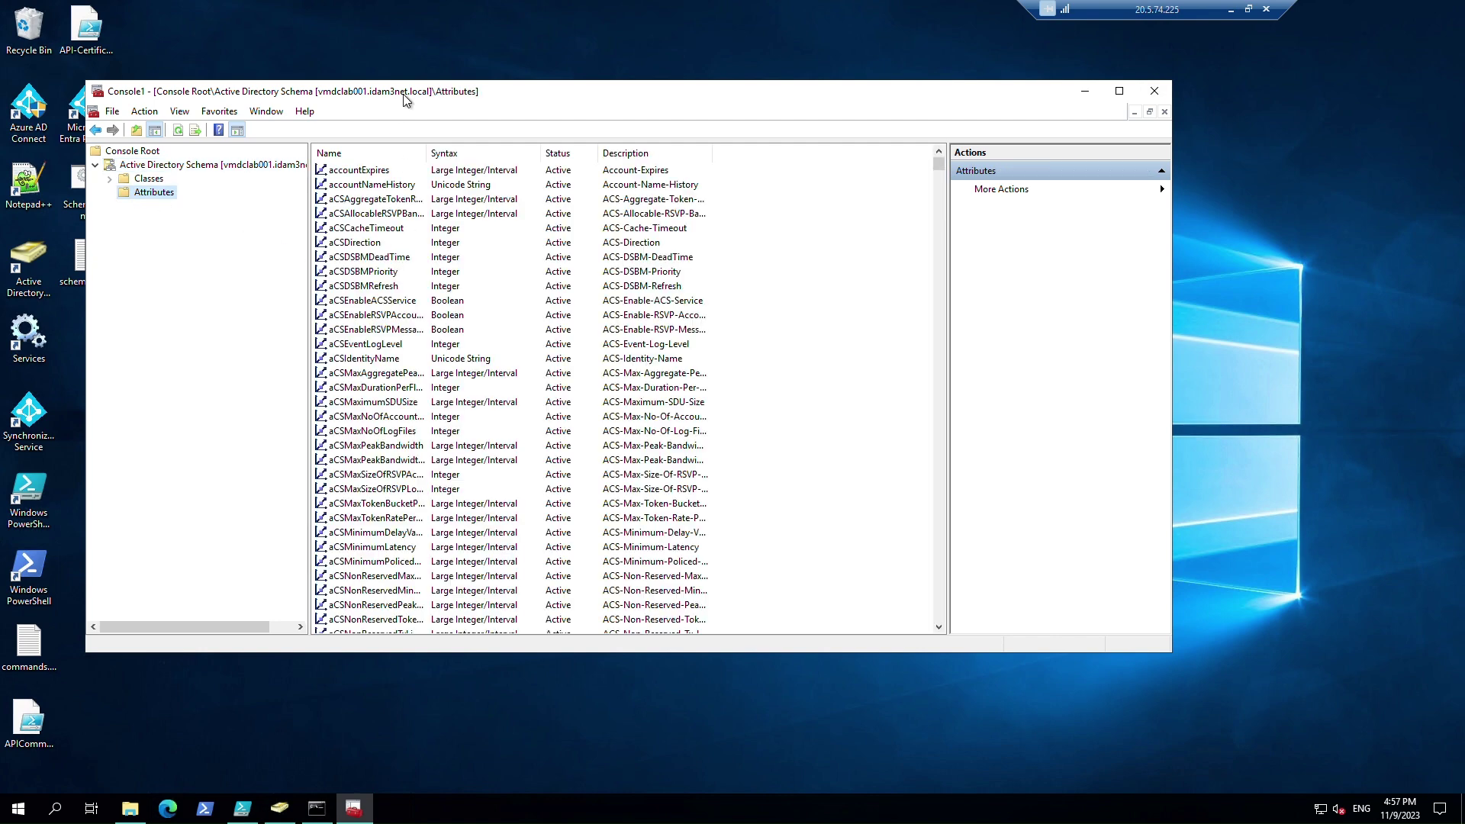
{"action": "left_click_drag", "start_coordinate": [510, 98], "coordinate": [581, 110]}
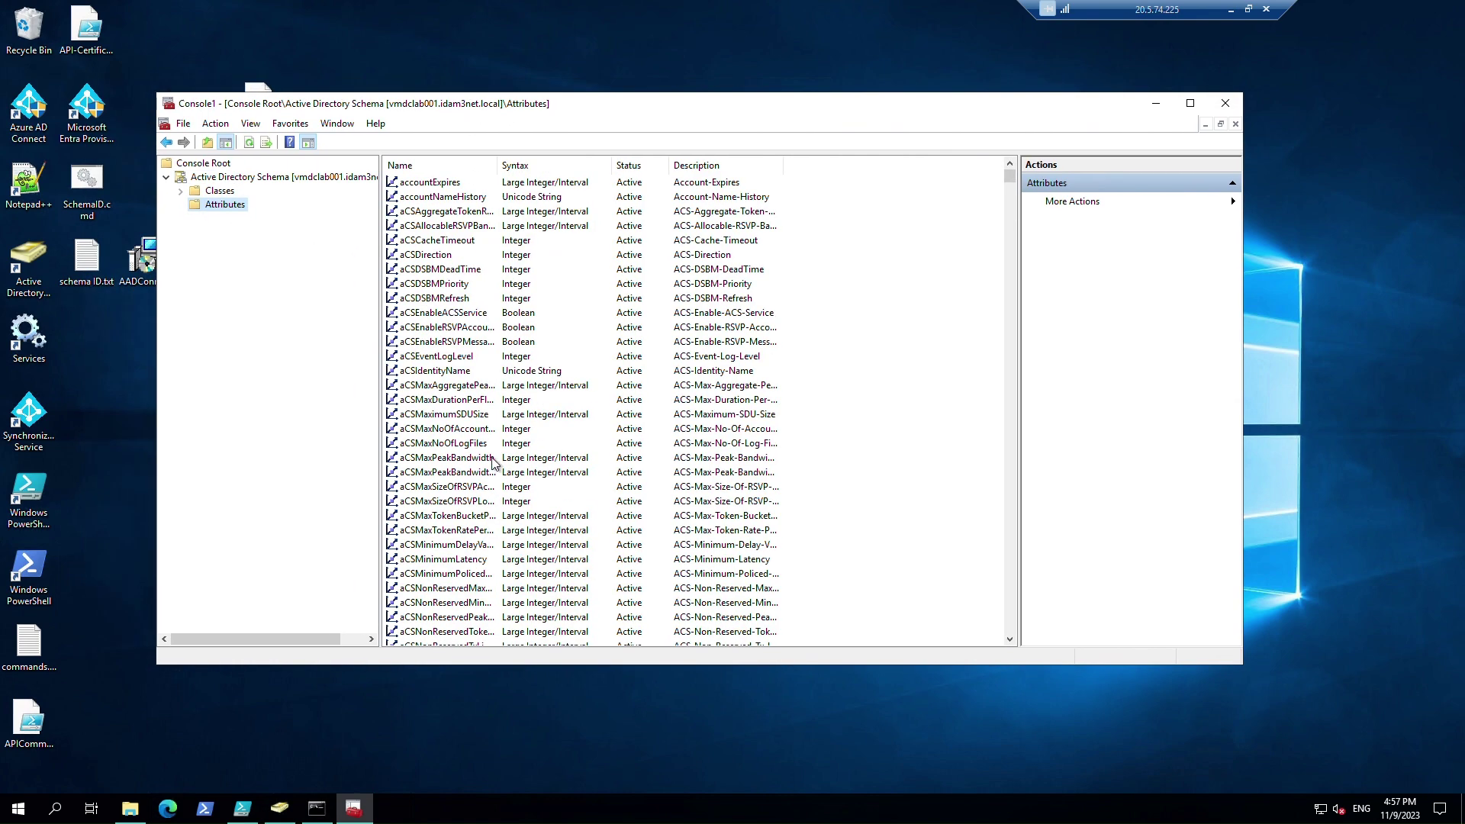
{"action": "left_click", "coordinate": [467, 460]}
{"action": "type", "text": "drink"}
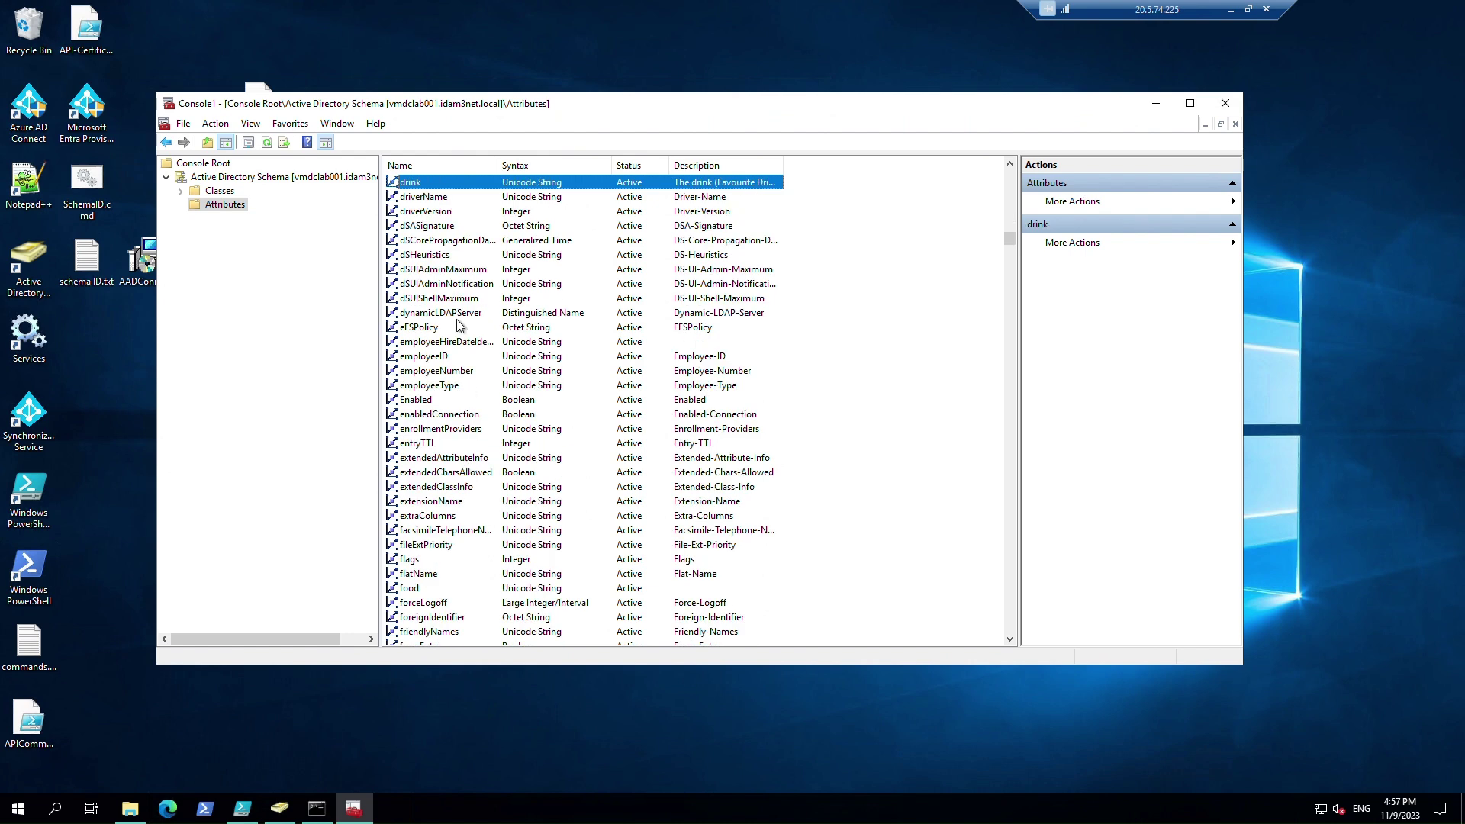
{"action": "right_click", "coordinate": [221, 205]}
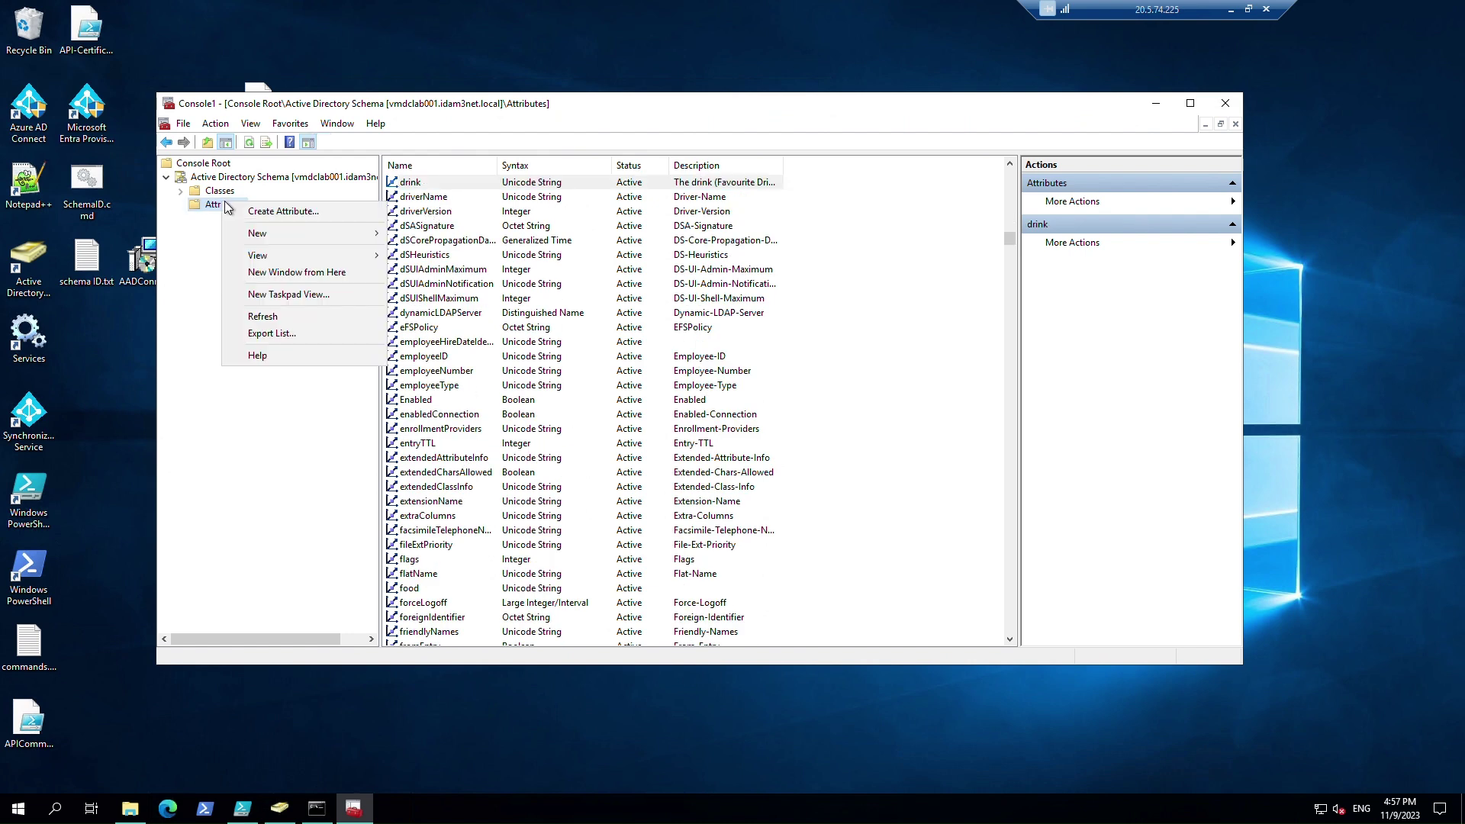
Step: Copy the 1.2.840.113556.1.4 prefix from employeeID's X.500 OID
{"action": "mouse_move", "coordinate": [277, 238]}
{"action": "left_click", "coordinate": [431, 233]}
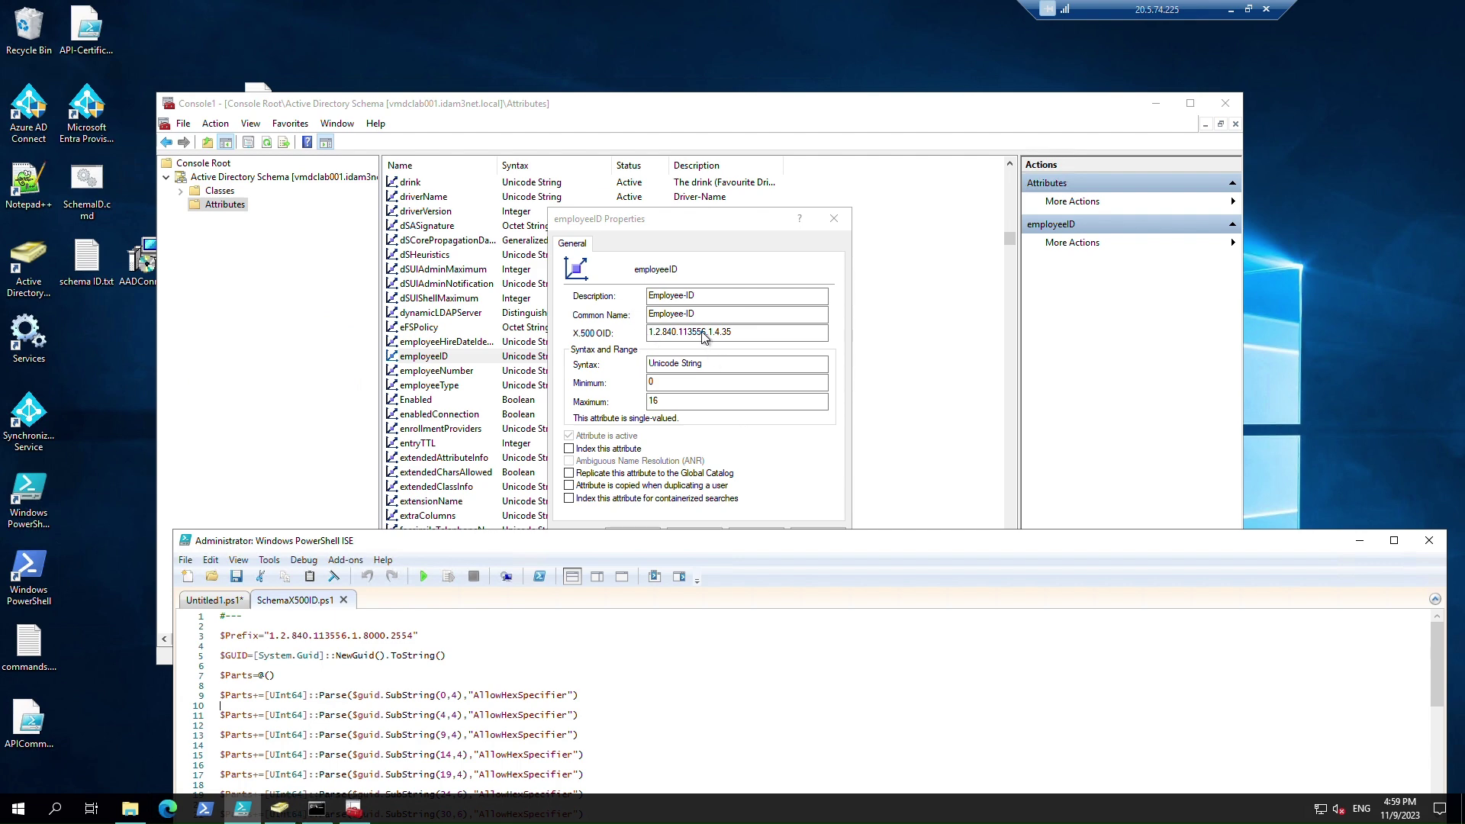
{"action": "left_click", "coordinate": [697, 333]}
{"action": "left_click_drag", "start_coordinate": [717, 331], "coordinate": [618, 333]}
{"action": "right_click", "coordinate": [696, 331]}
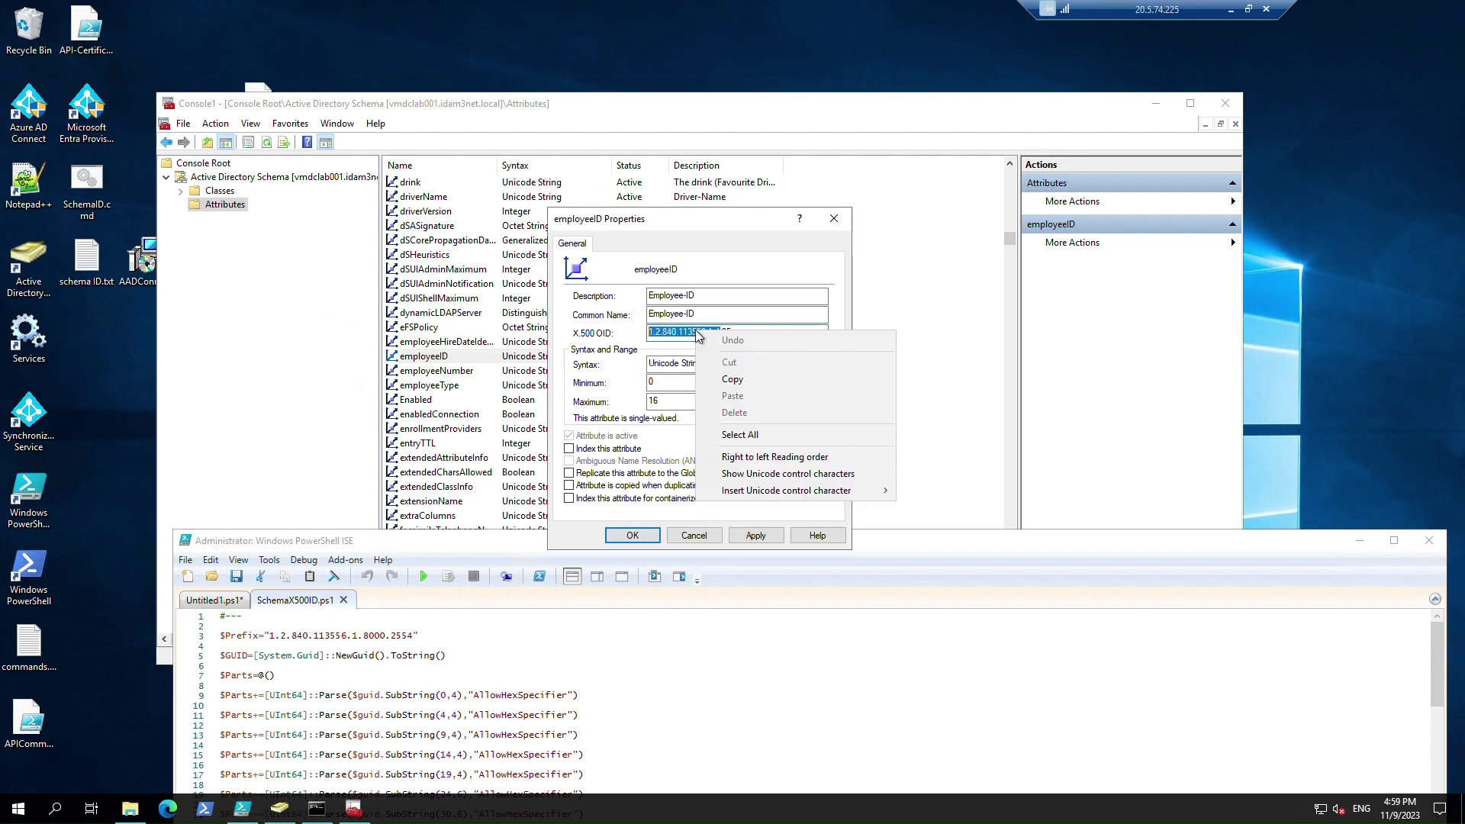
{"action": "left_click", "coordinate": [731, 378]}
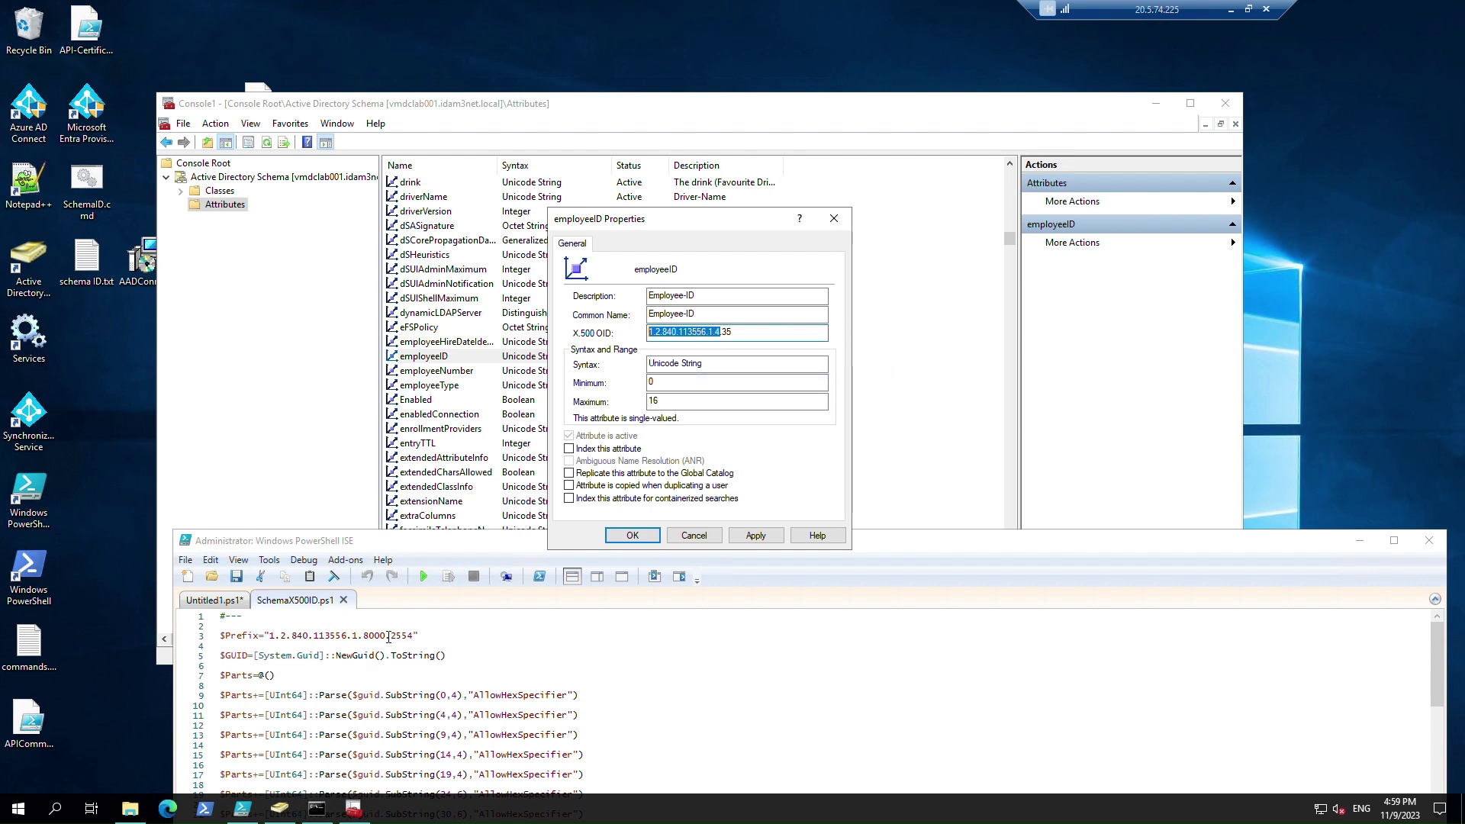
Step: Paste the prefix over line 3's old 1.2.840.113556.1.8000 value and save SchemaX500ID.ps1
{"action": "left_click", "coordinate": [385, 635]}
{"action": "left_click_drag", "start_coordinate": [385, 635], "coordinate": [269, 635]}
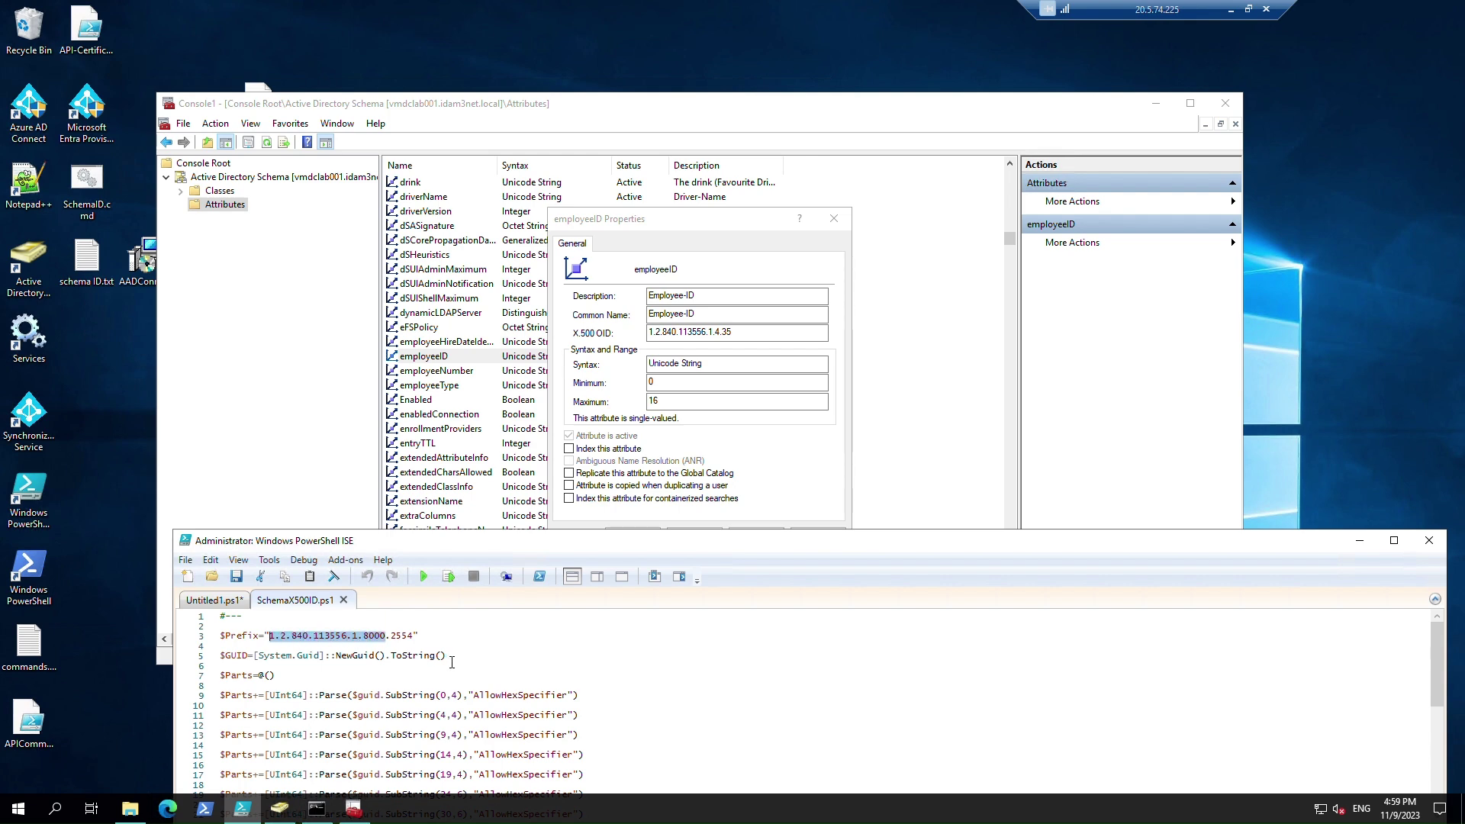
{"action": "key", "text": "ctrl+v"}
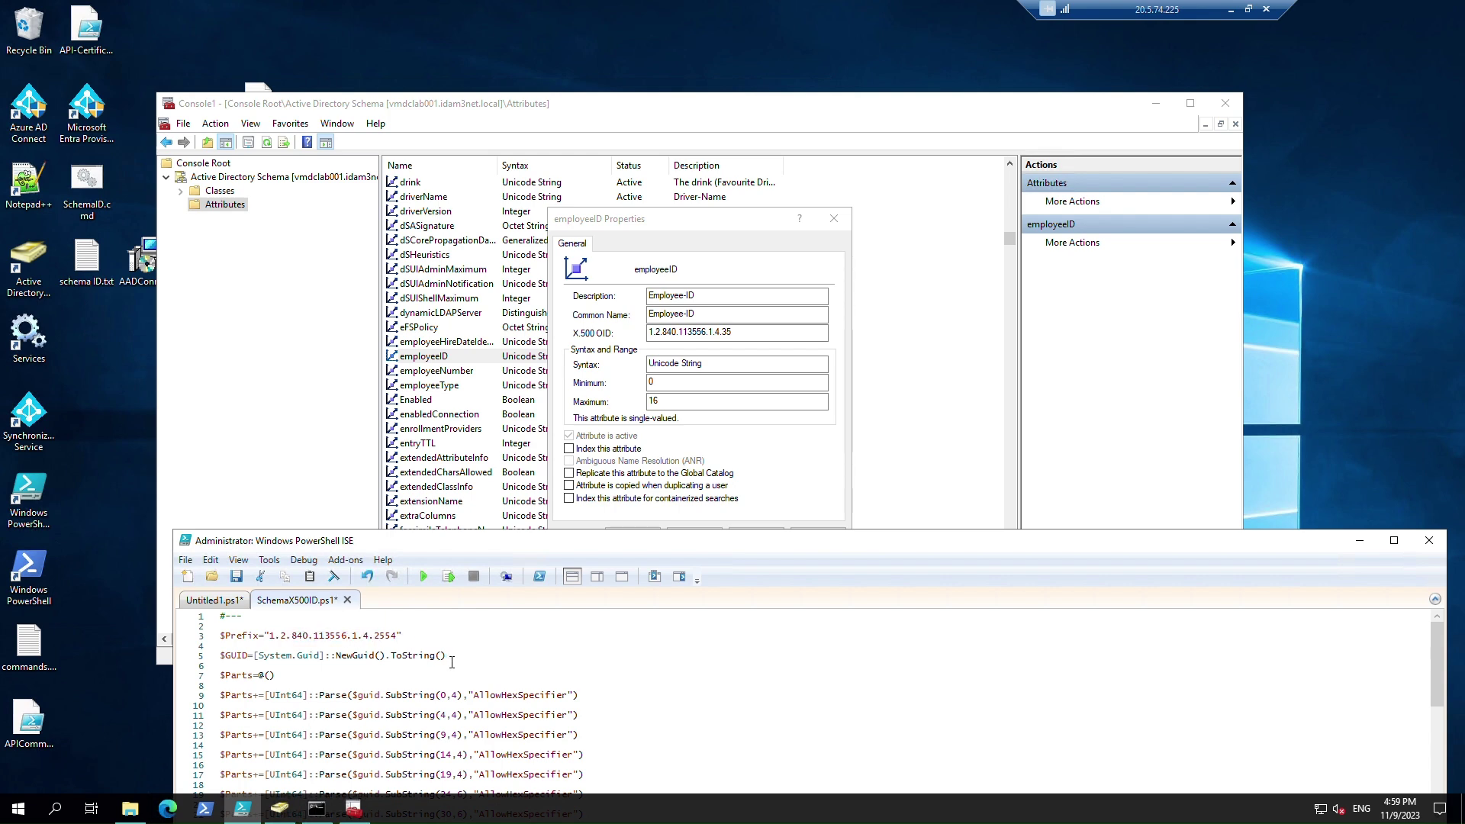
{"action": "left_click", "coordinate": [236, 578]}
Step: Rerun the script, copy the new 1.2.840.113556.1.4.2554 OID, and minimize PowerShell ISE
{"action": "left_click_drag", "start_coordinate": [561, 543], "coordinate": [557, 167]}
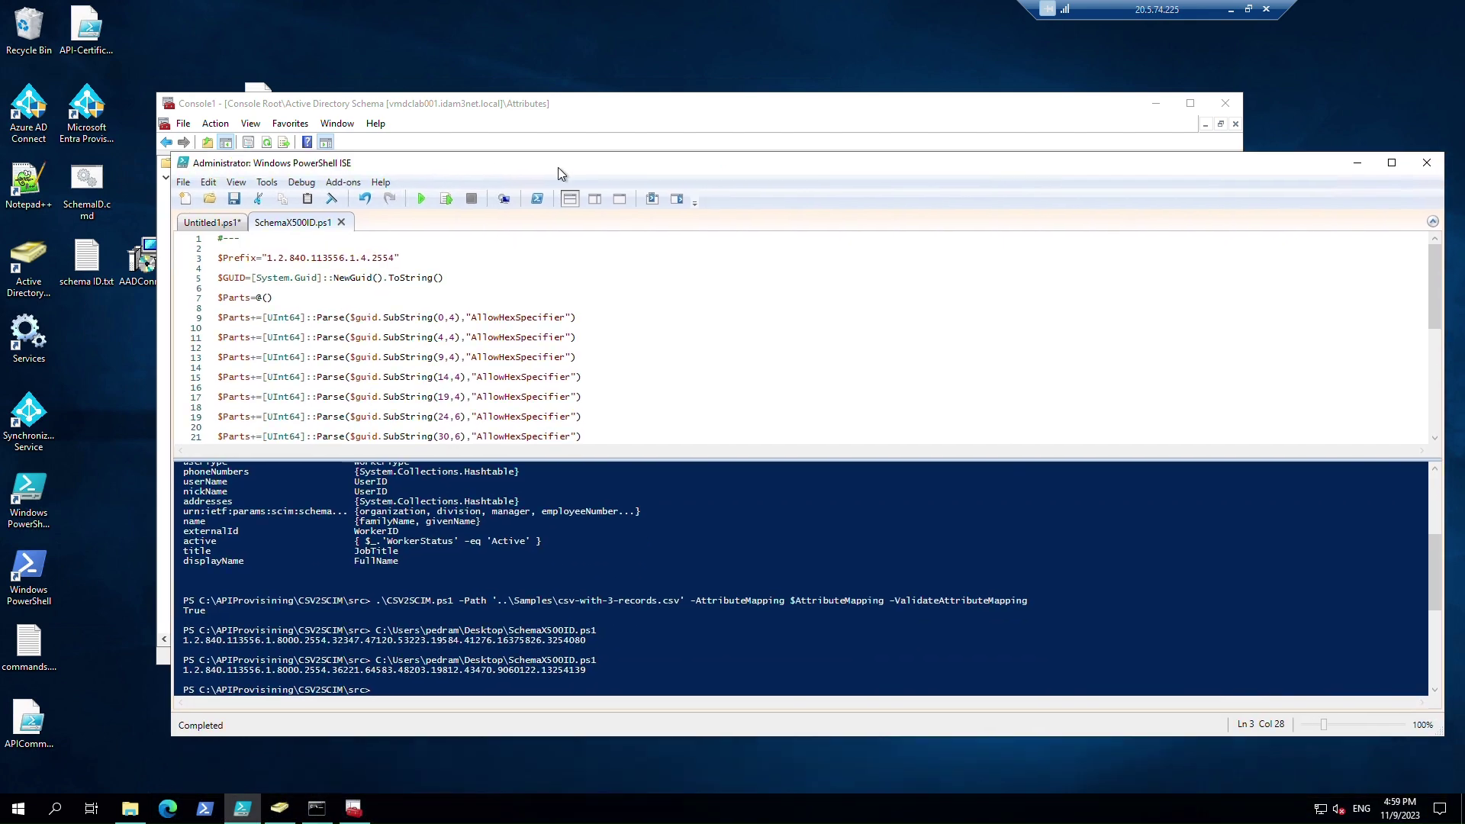
{"action": "left_click", "coordinate": [420, 201]}
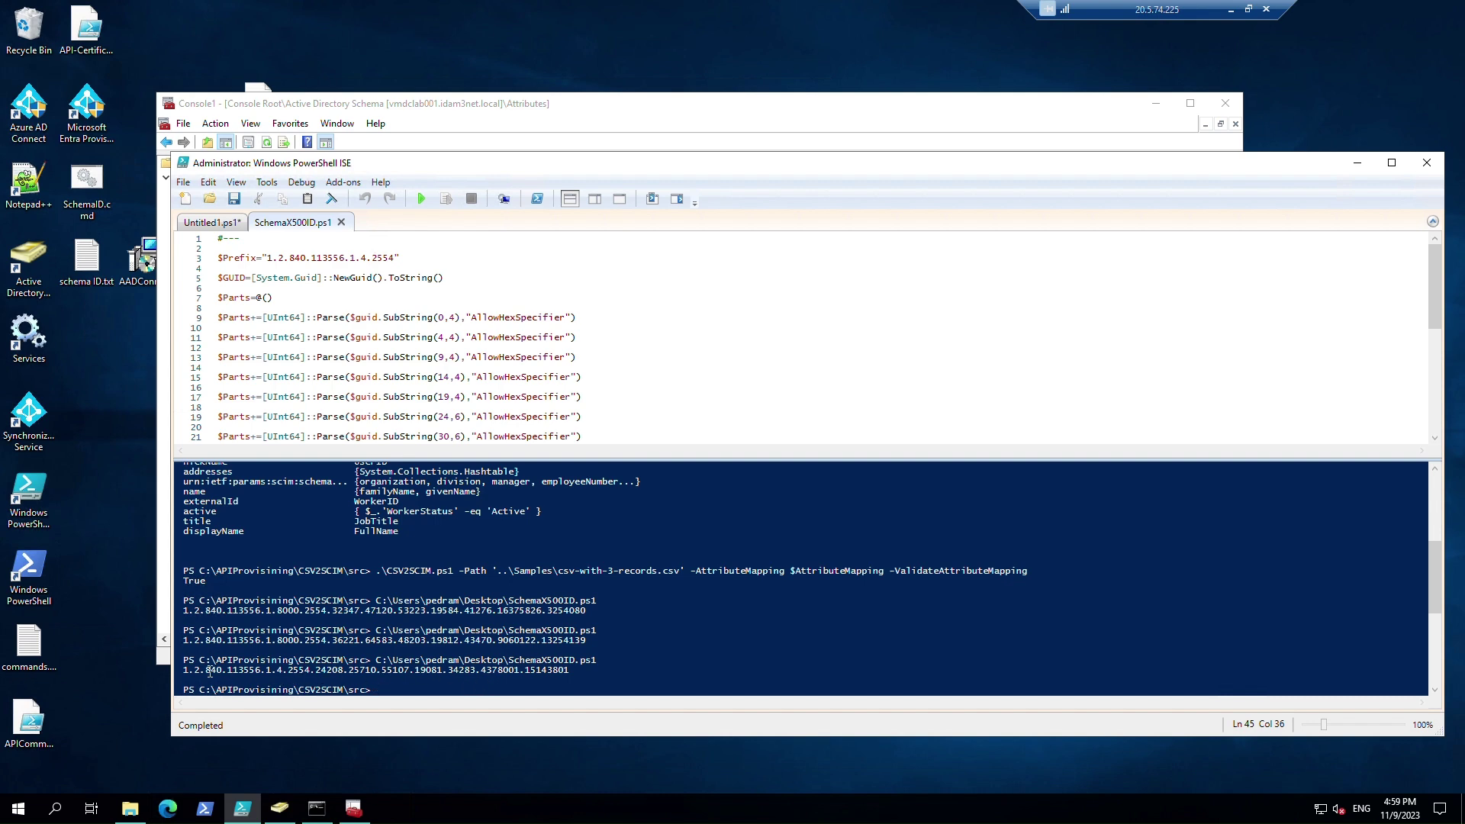
{"action": "left_click_drag", "start_coordinate": [184, 673], "coordinate": [565, 676]}
{"action": "right_click", "coordinate": [563, 675]}
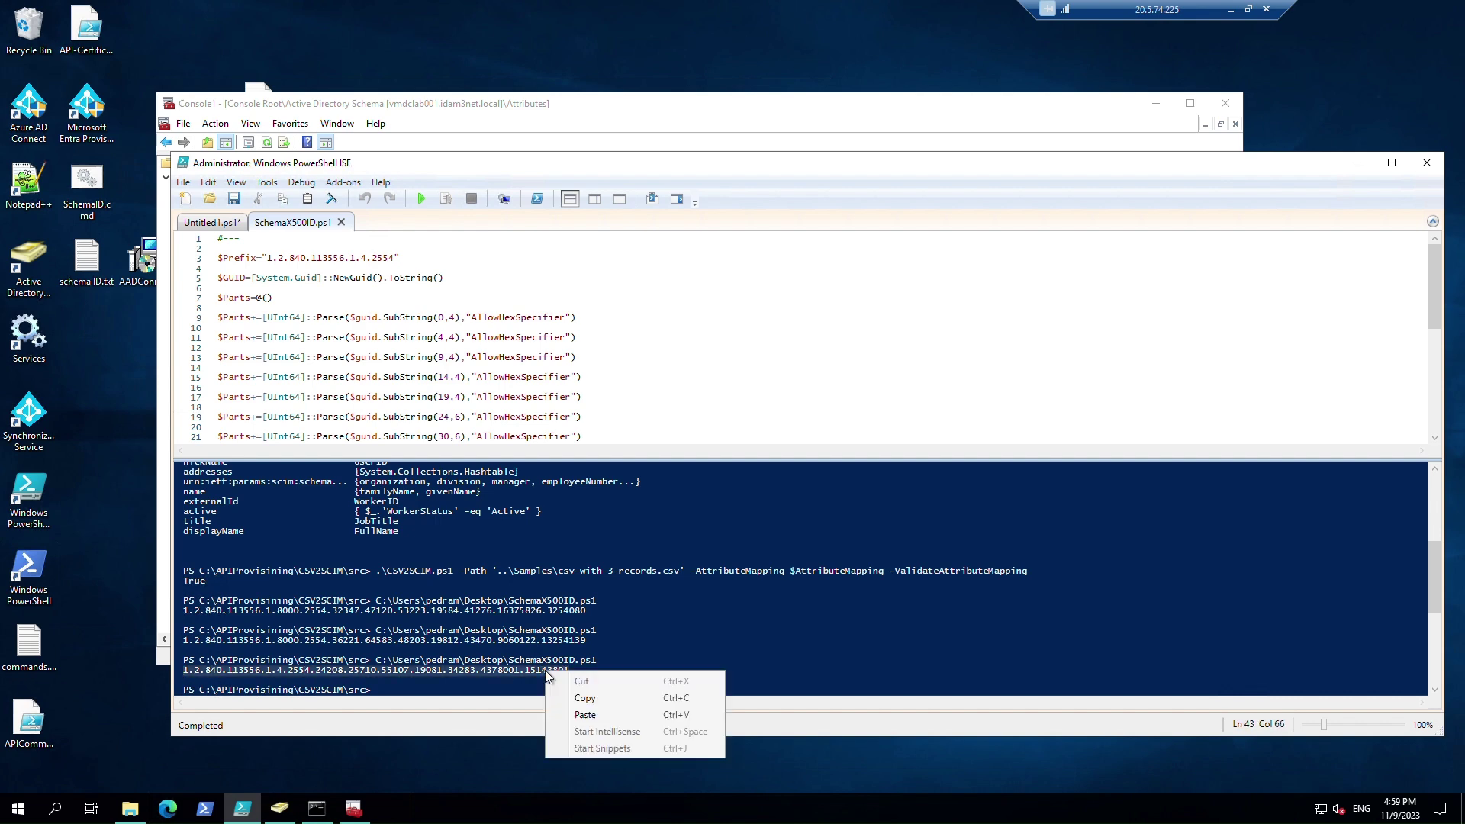
{"action": "left_click", "coordinate": [572, 695]}
{"action": "left_click", "coordinate": [1357, 163]}
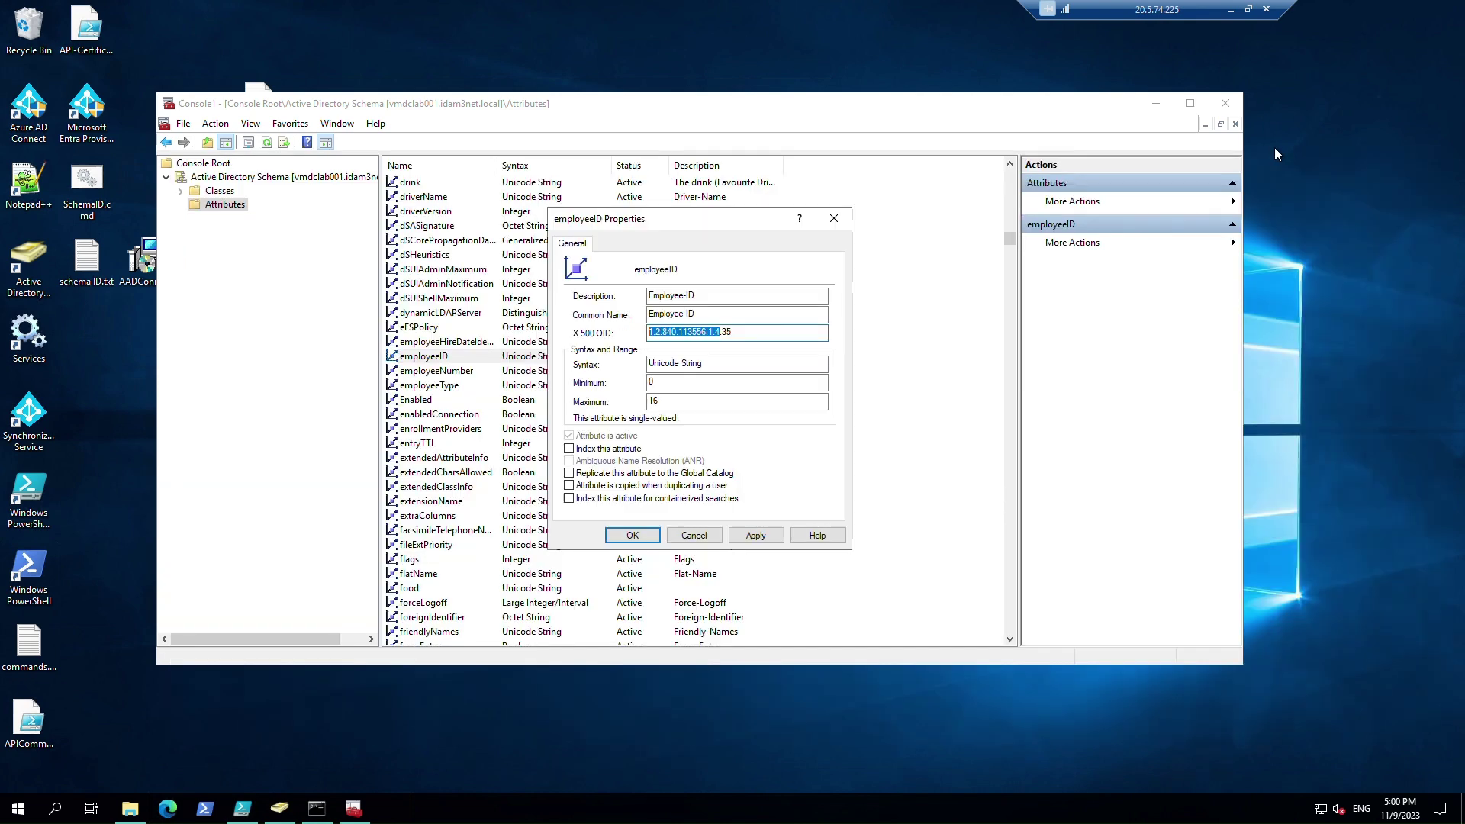
Step: Close employeeID properties and start Create Attribute, accepting the schema change warning
{"action": "left_click", "coordinate": [675, 533]}
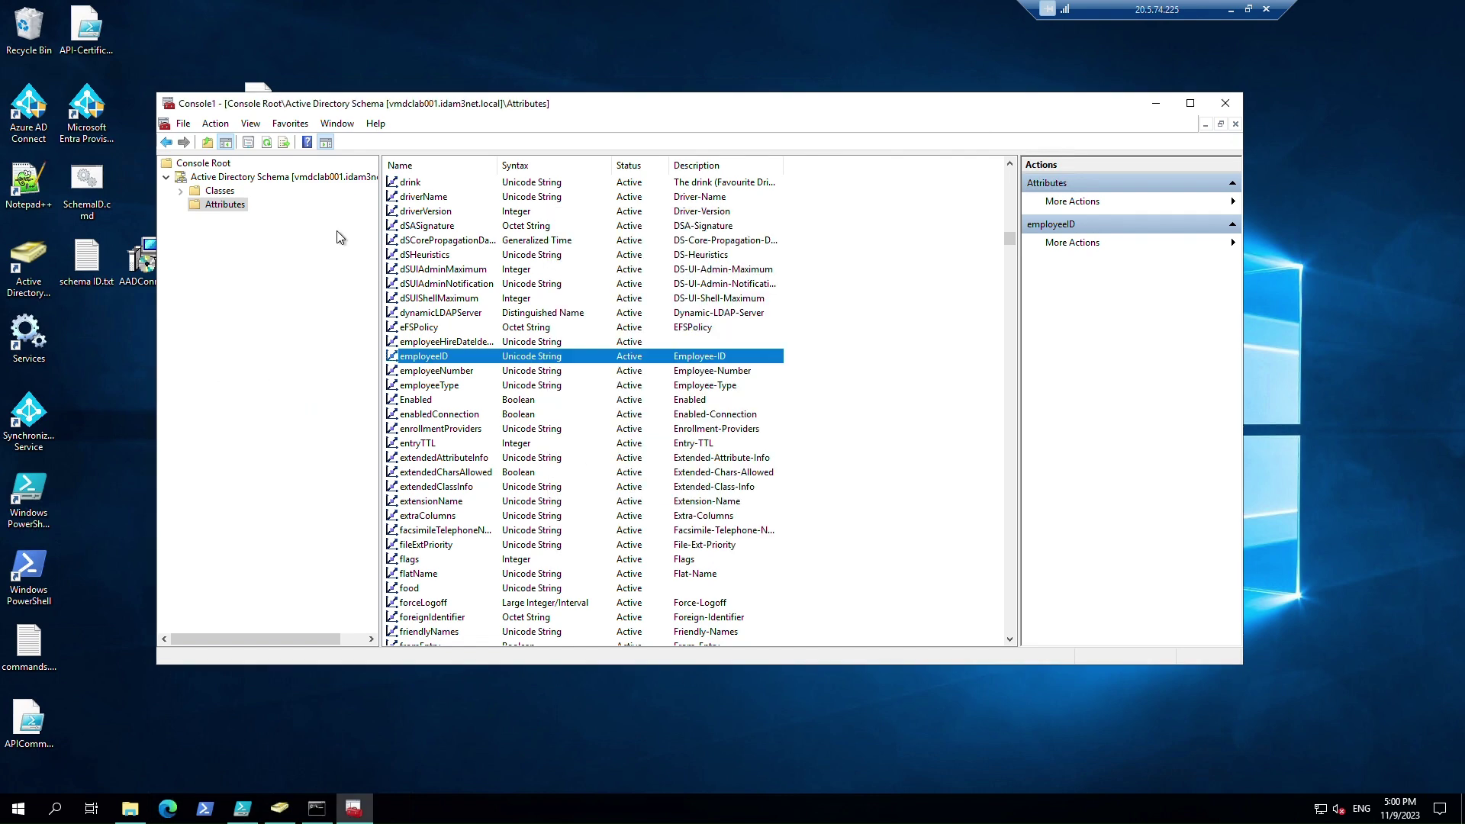
{"action": "right_click", "coordinate": [228, 206]}
{"action": "left_click", "coordinate": [256, 219]}
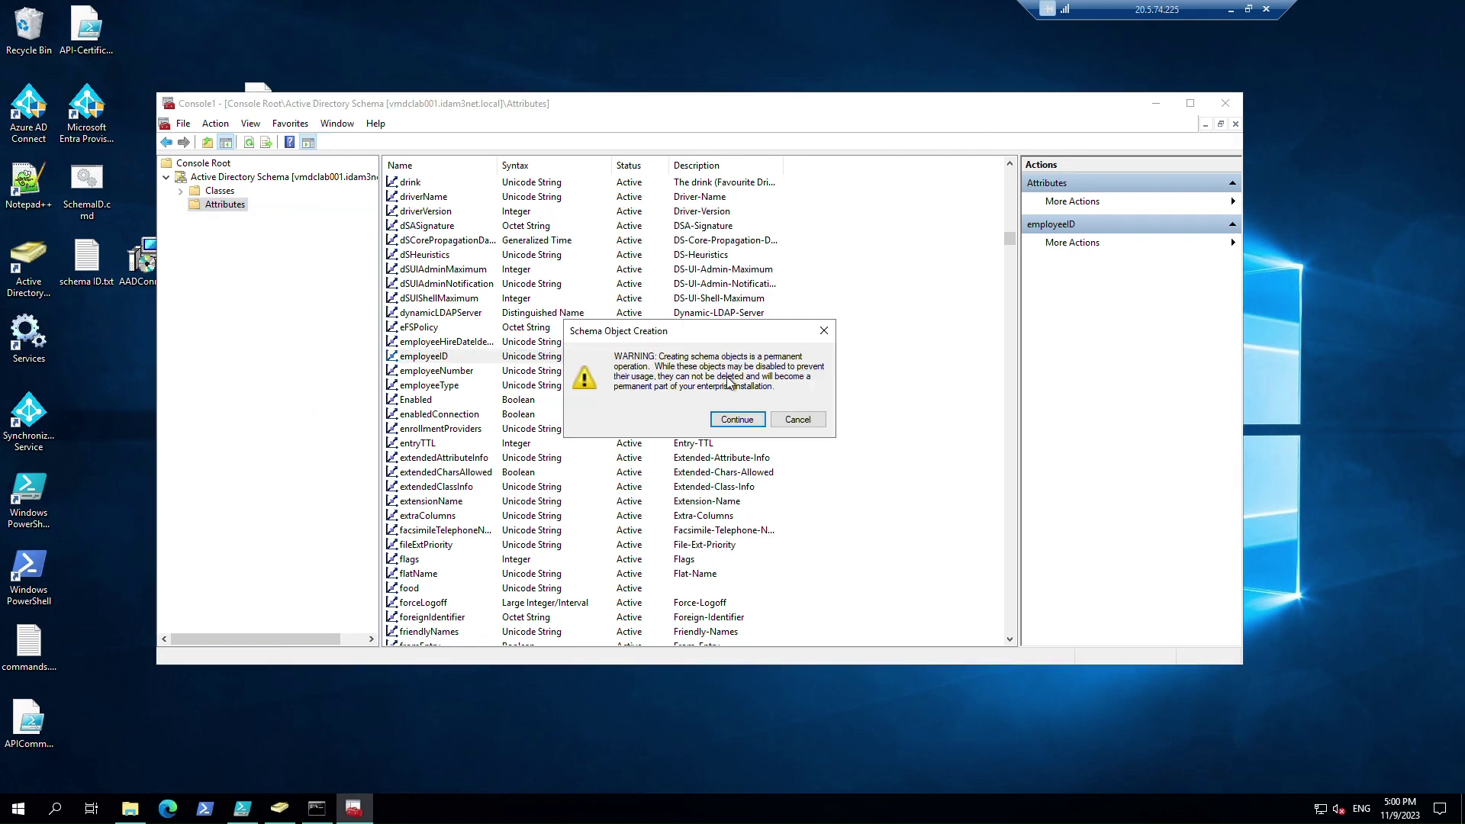
{"action": "left_click", "coordinate": [737, 419]}
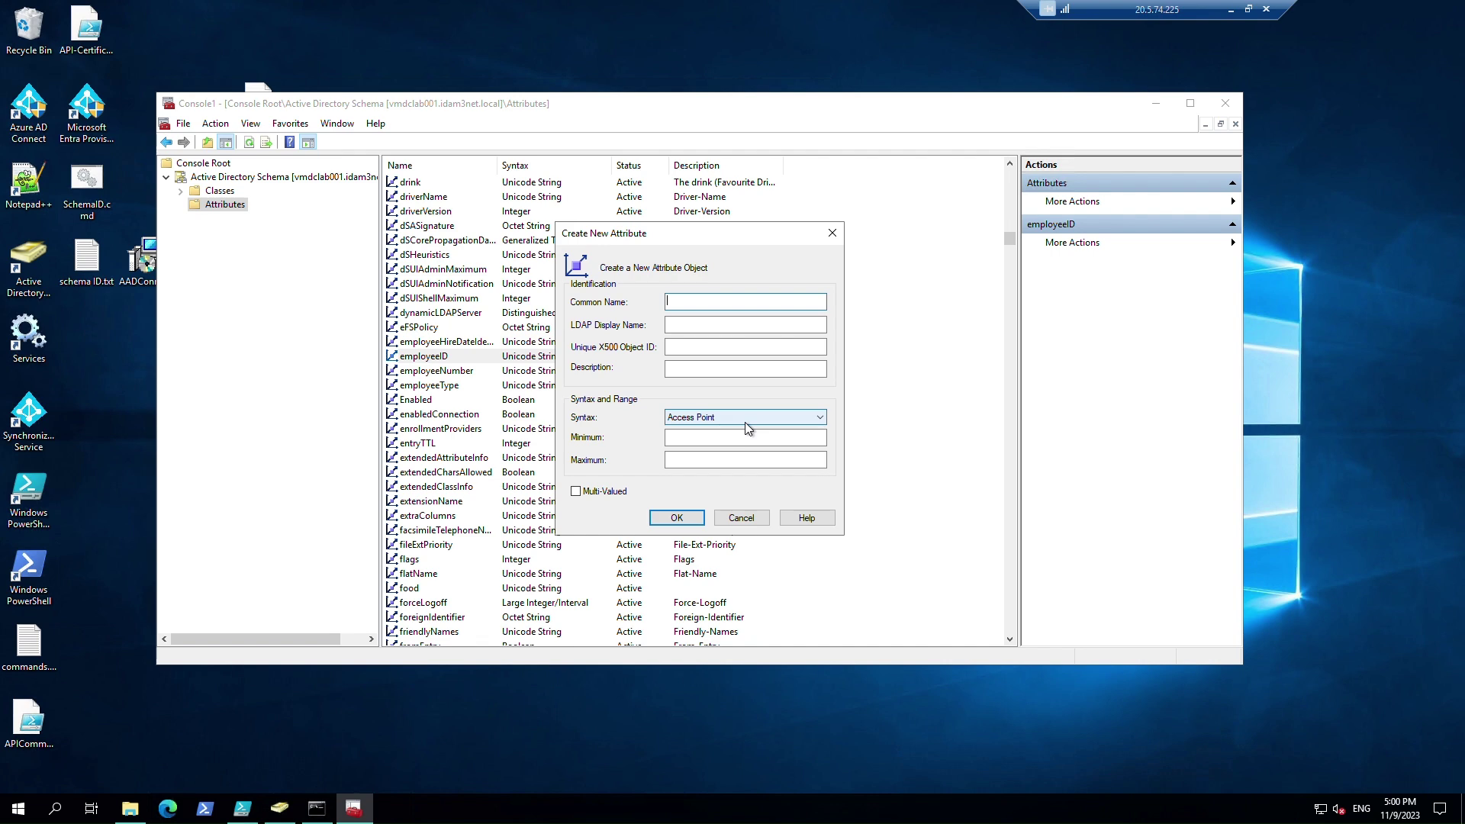
Step: Enter Common Name 'Driving license', the generated OID, and description drivingLicense
{"action": "type", "text": "Driving license"}
{"action": "key", "text": "Tab"}
{"action": "key", "text": "Tab"}
{"action": "key", "text": "ctrl+v"}
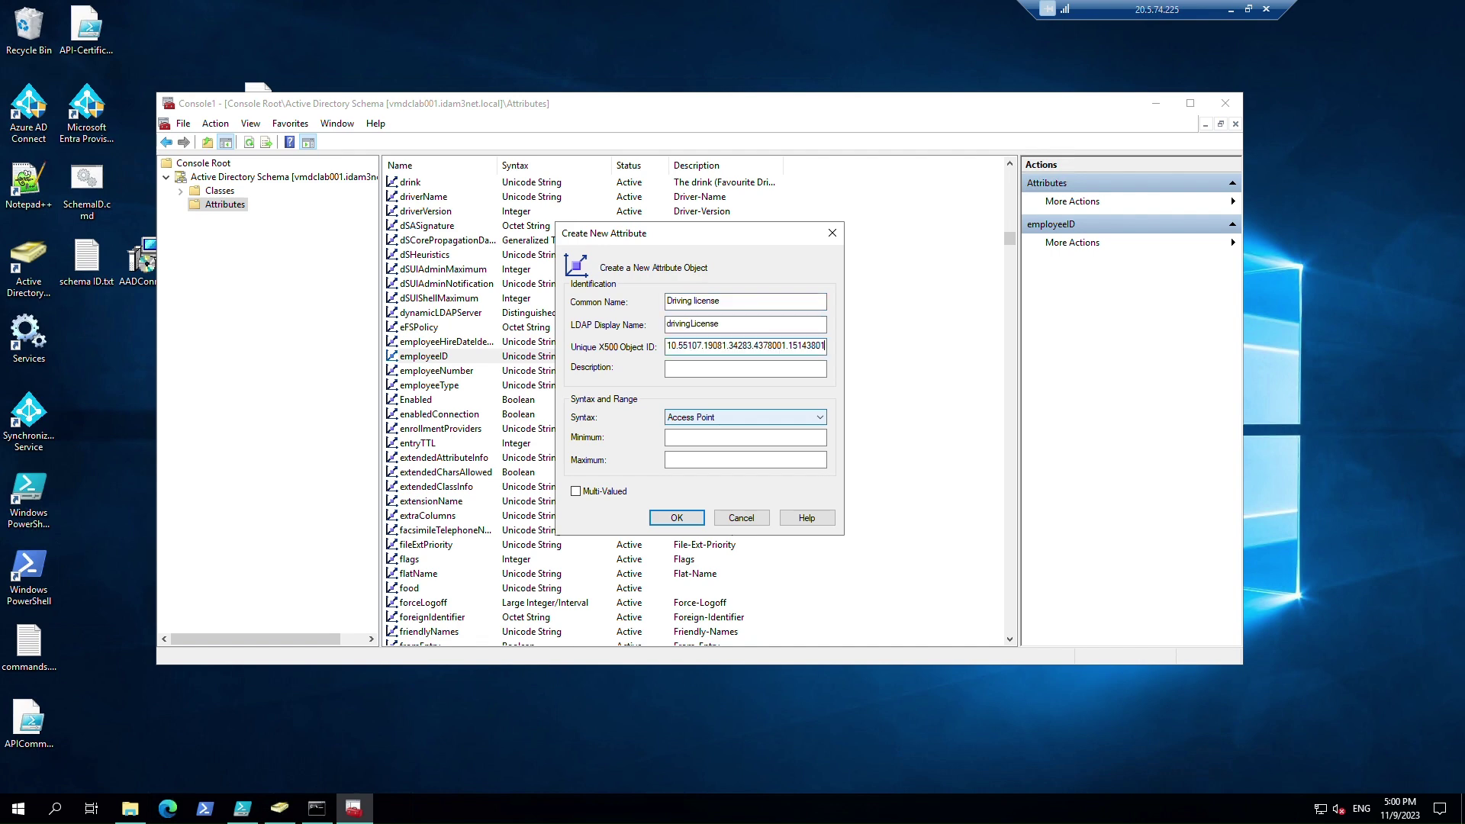
{"action": "left_click_drag", "start_coordinate": [720, 323], "coordinate": [652, 313]}
{"action": "left_click", "coordinate": [720, 369]}
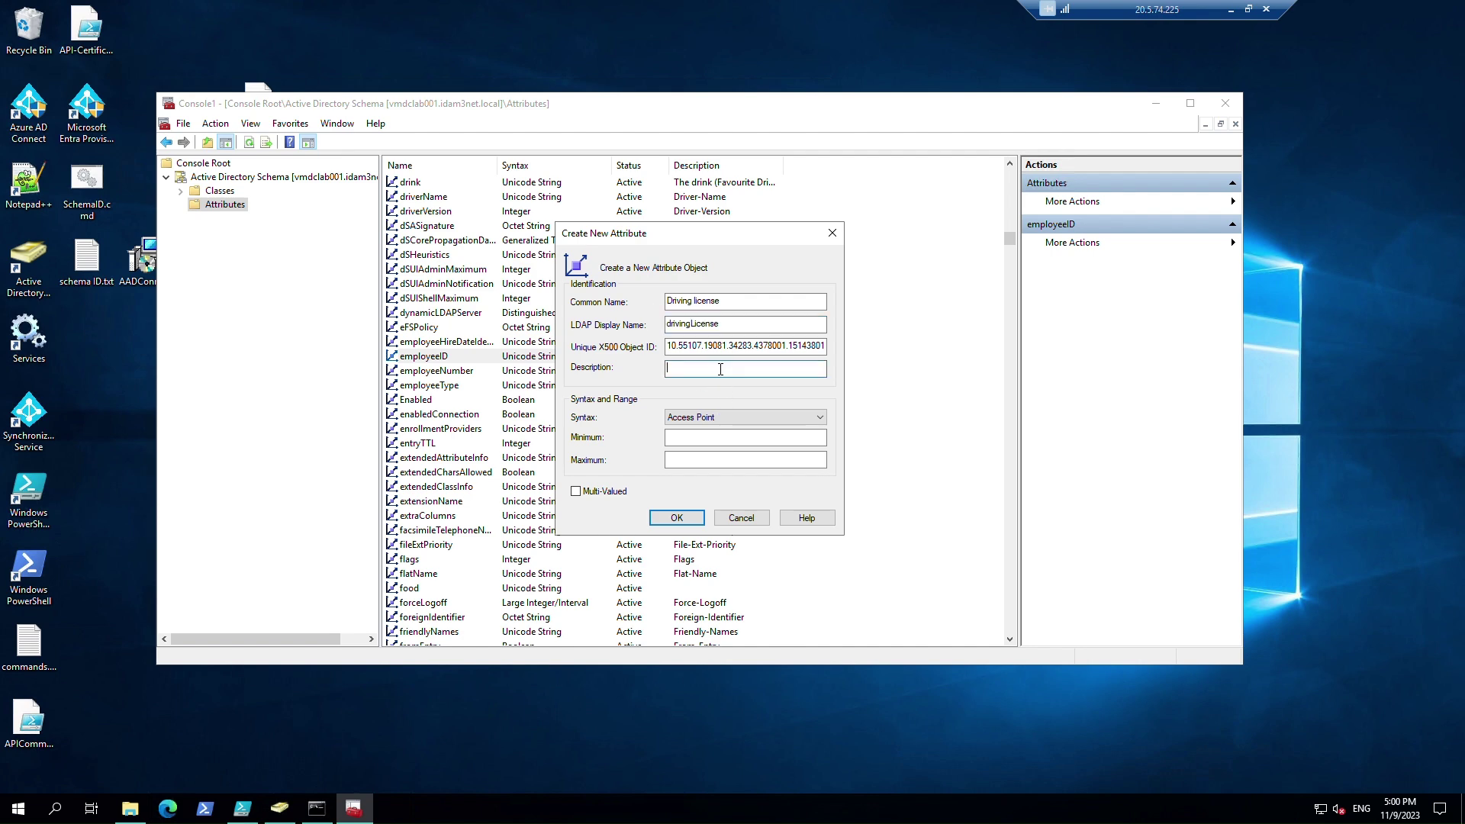
{"action": "key", "text": "ctrl+v"}
Step: Choose Unicode String syntax and create the drivingLicense attribute
{"action": "left_click", "coordinate": [736, 418]}
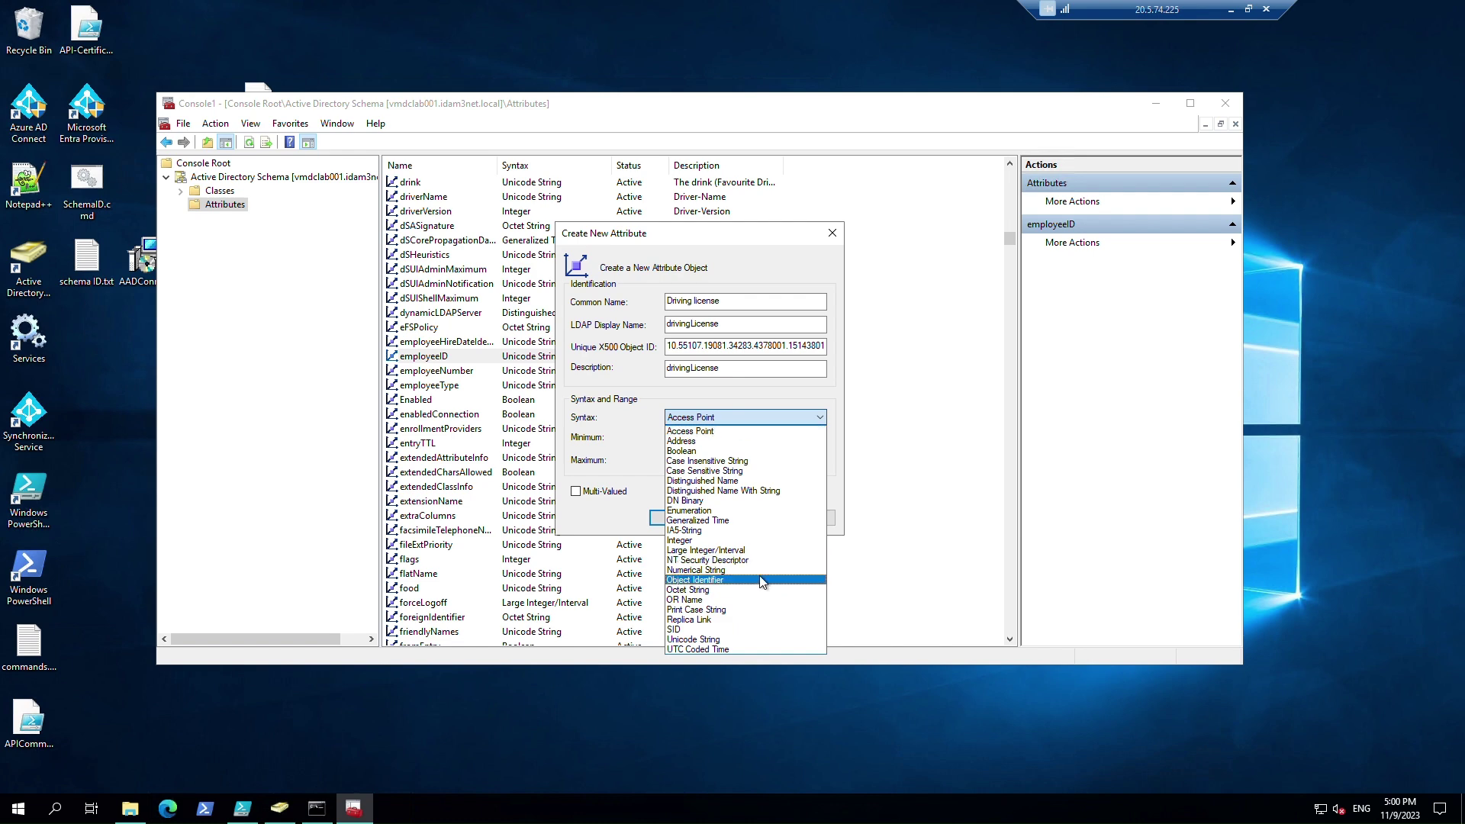
{"action": "left_click", "coordinate": [761, 639]}
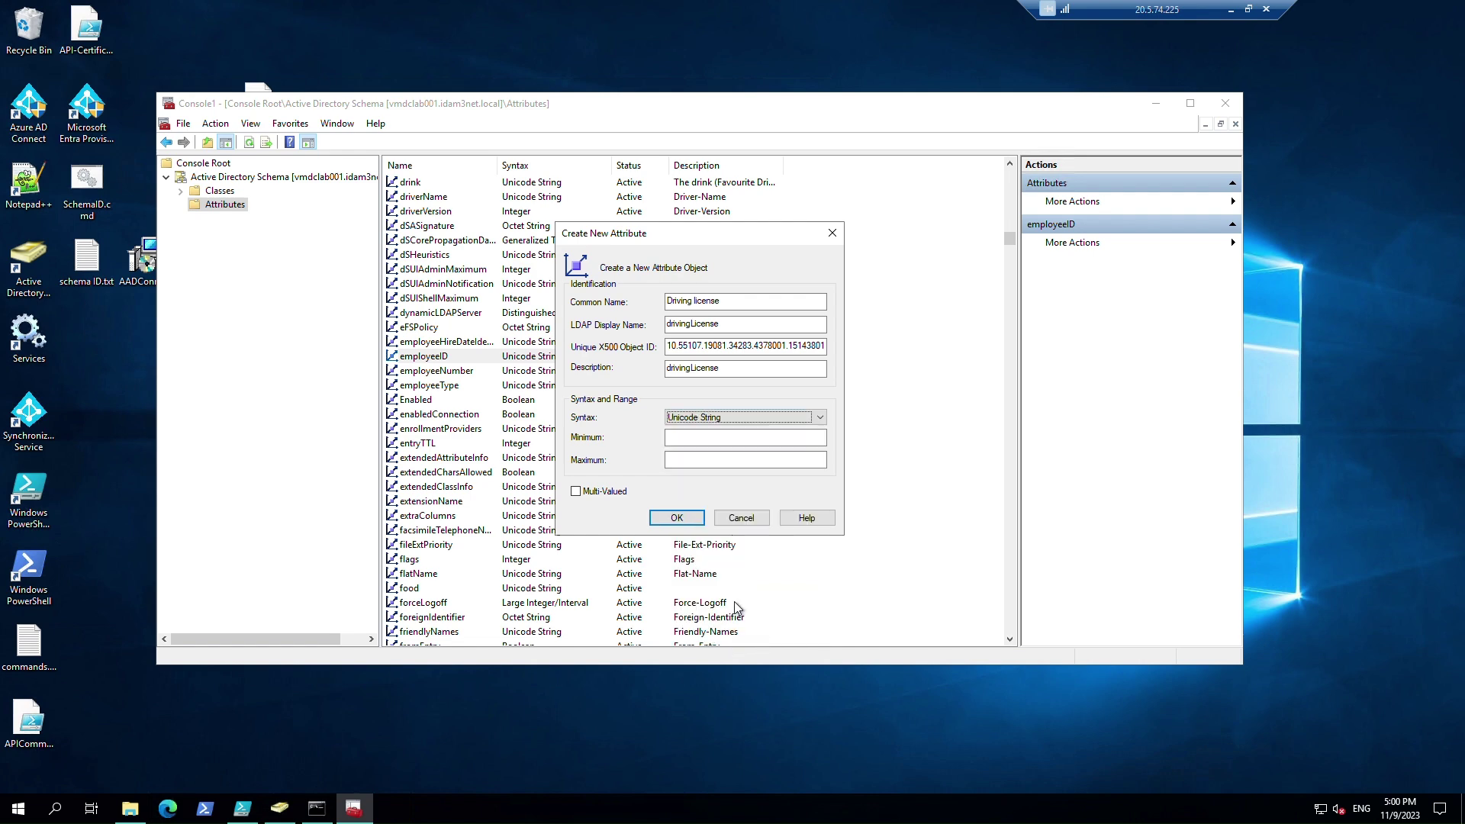
{"action": "left_click", "coordinate": [681, 519]}
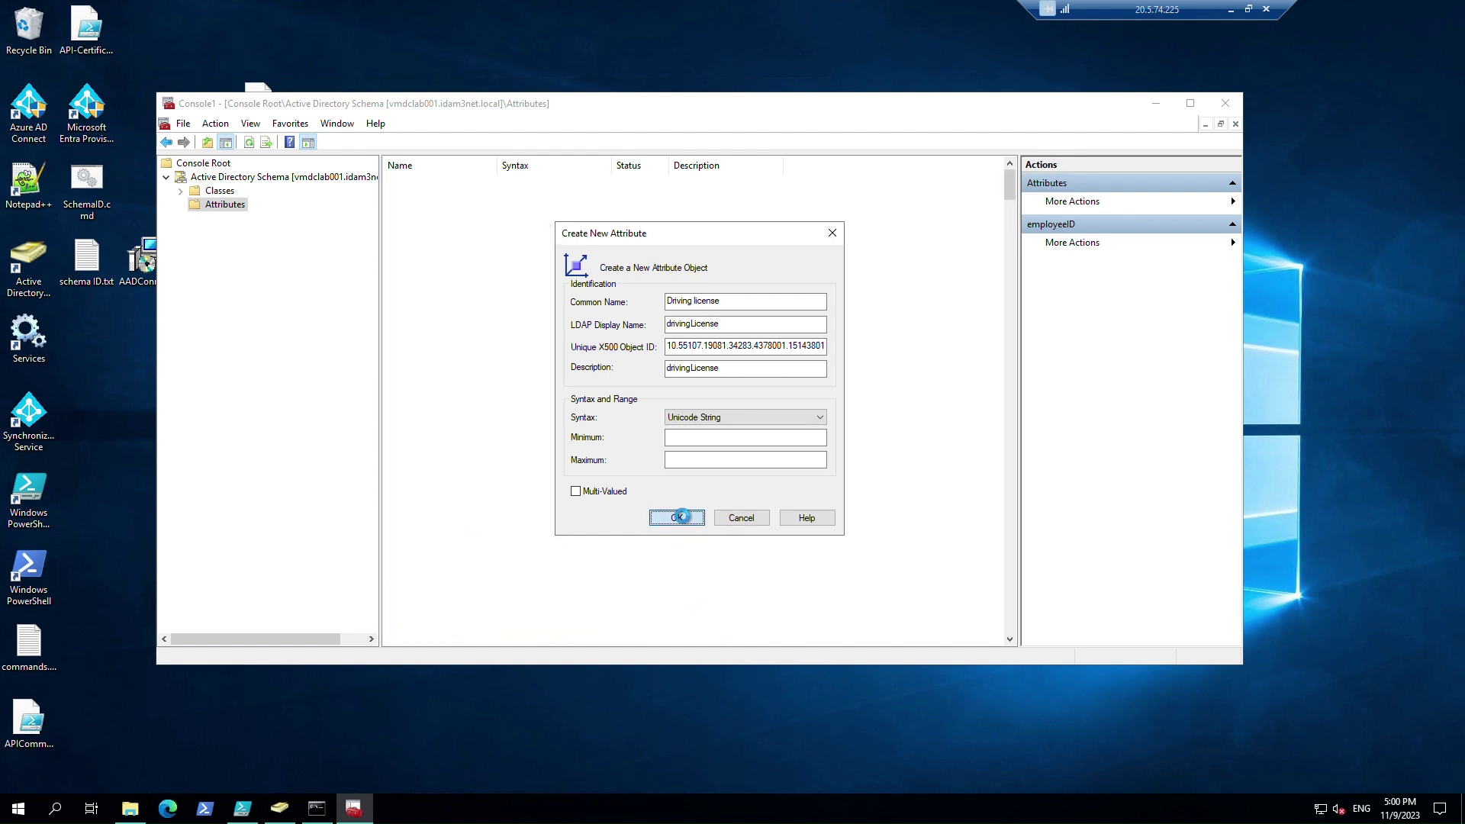
{"action": "left_click", "coordinate": [564, 460]}
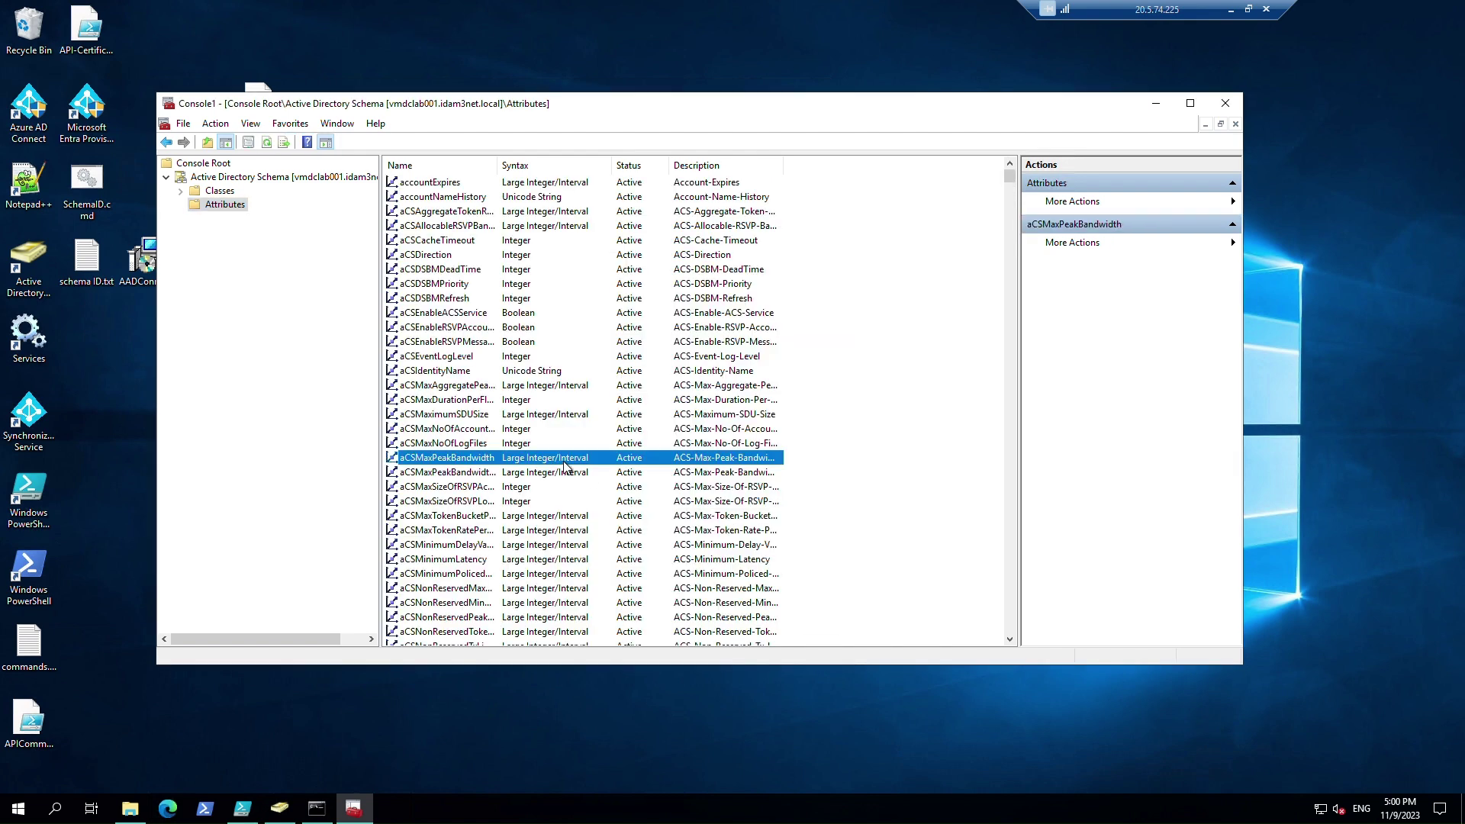
Step: Set drivingLicense to replicate to the Global Catalog and apply the change
{"action": "key", "text": "d"}
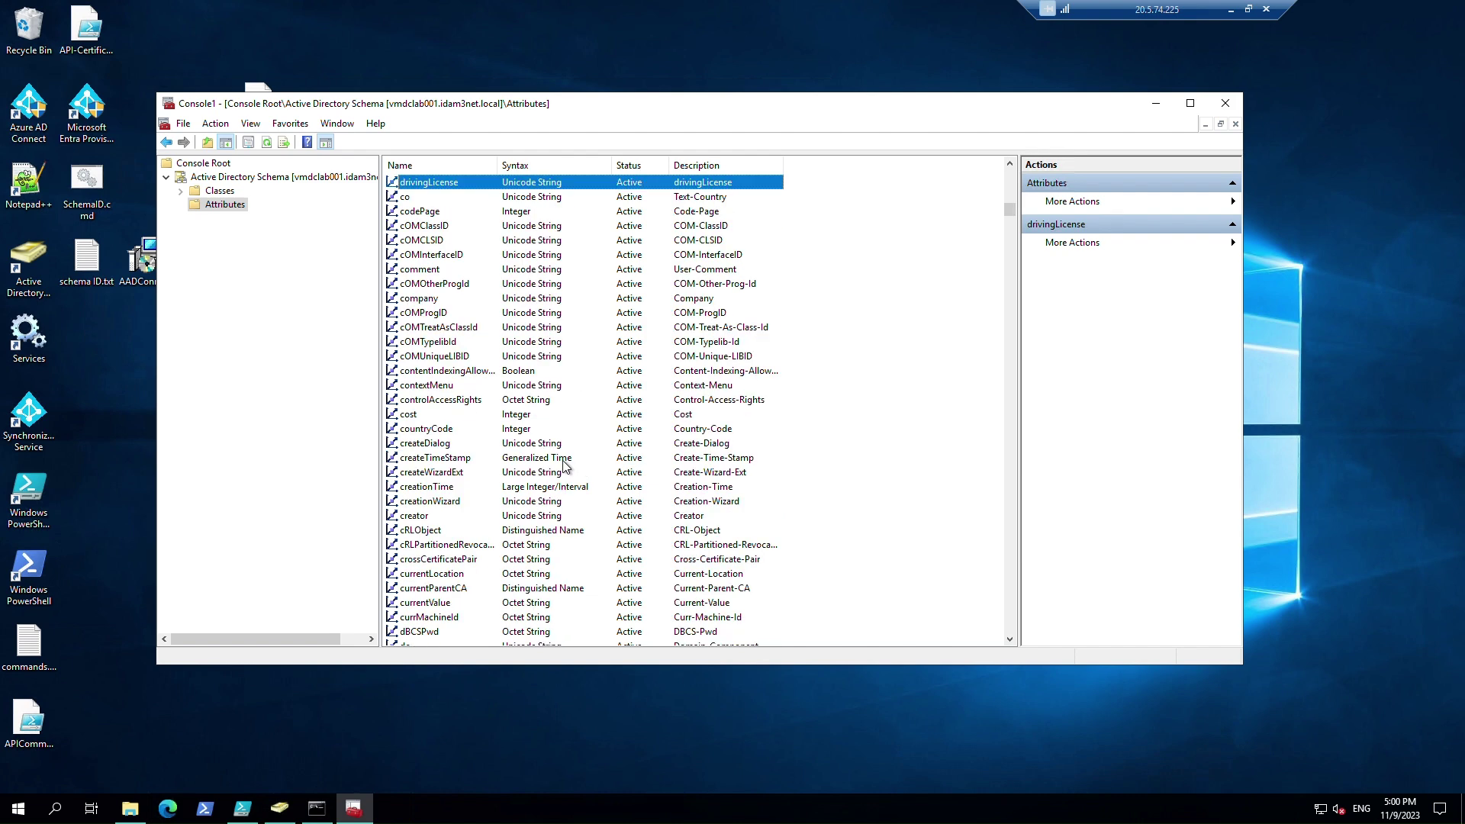
{"action": "right_click", "coordinate": [559, 184]}
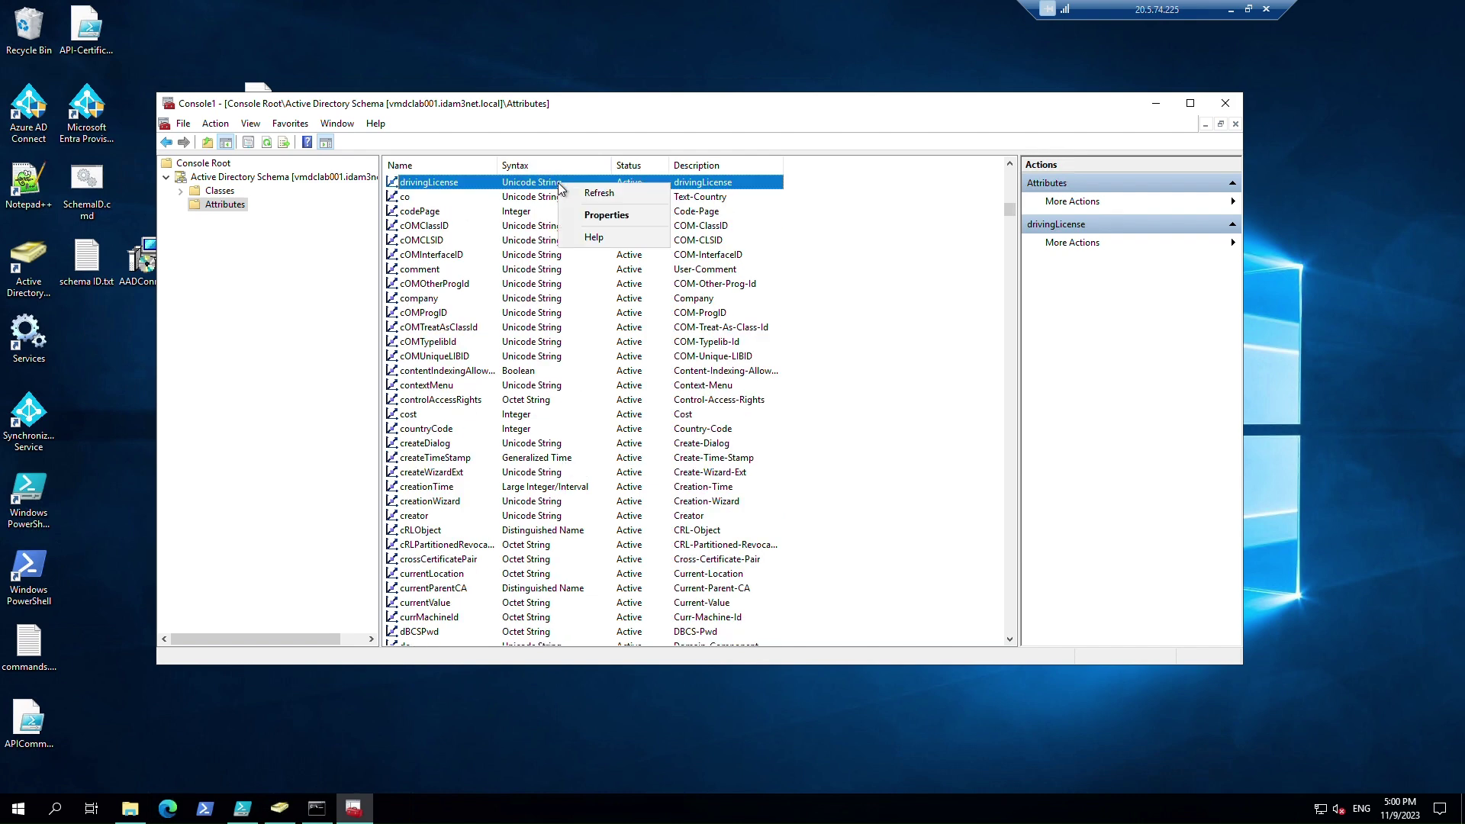
{"action": "left_click", "coordinate": [599, 215]}
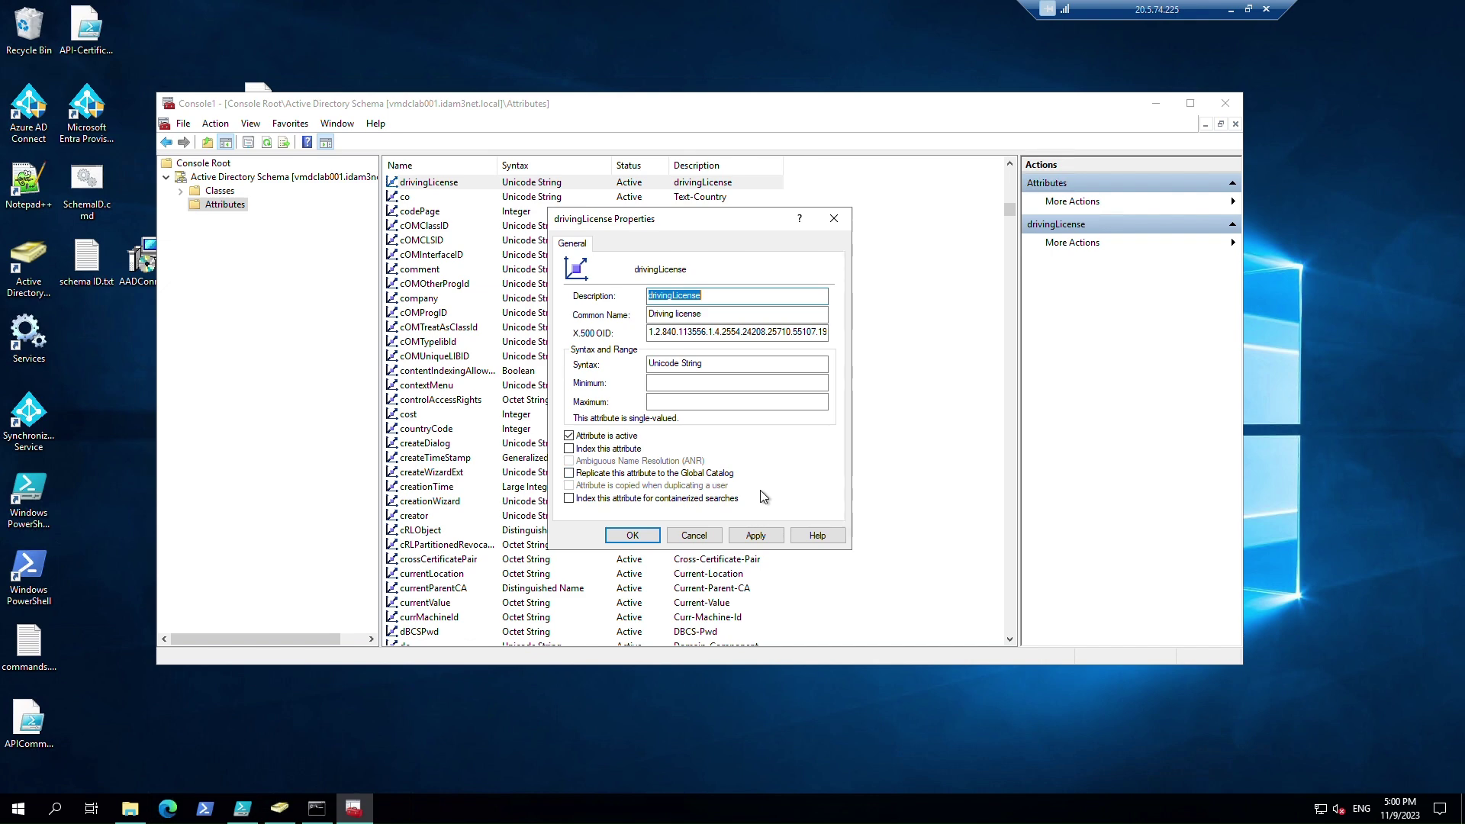
{"action": "left_click", "coordinate": [683, 473]}
{"action": "left_click", "coordinate": [752, 537]}
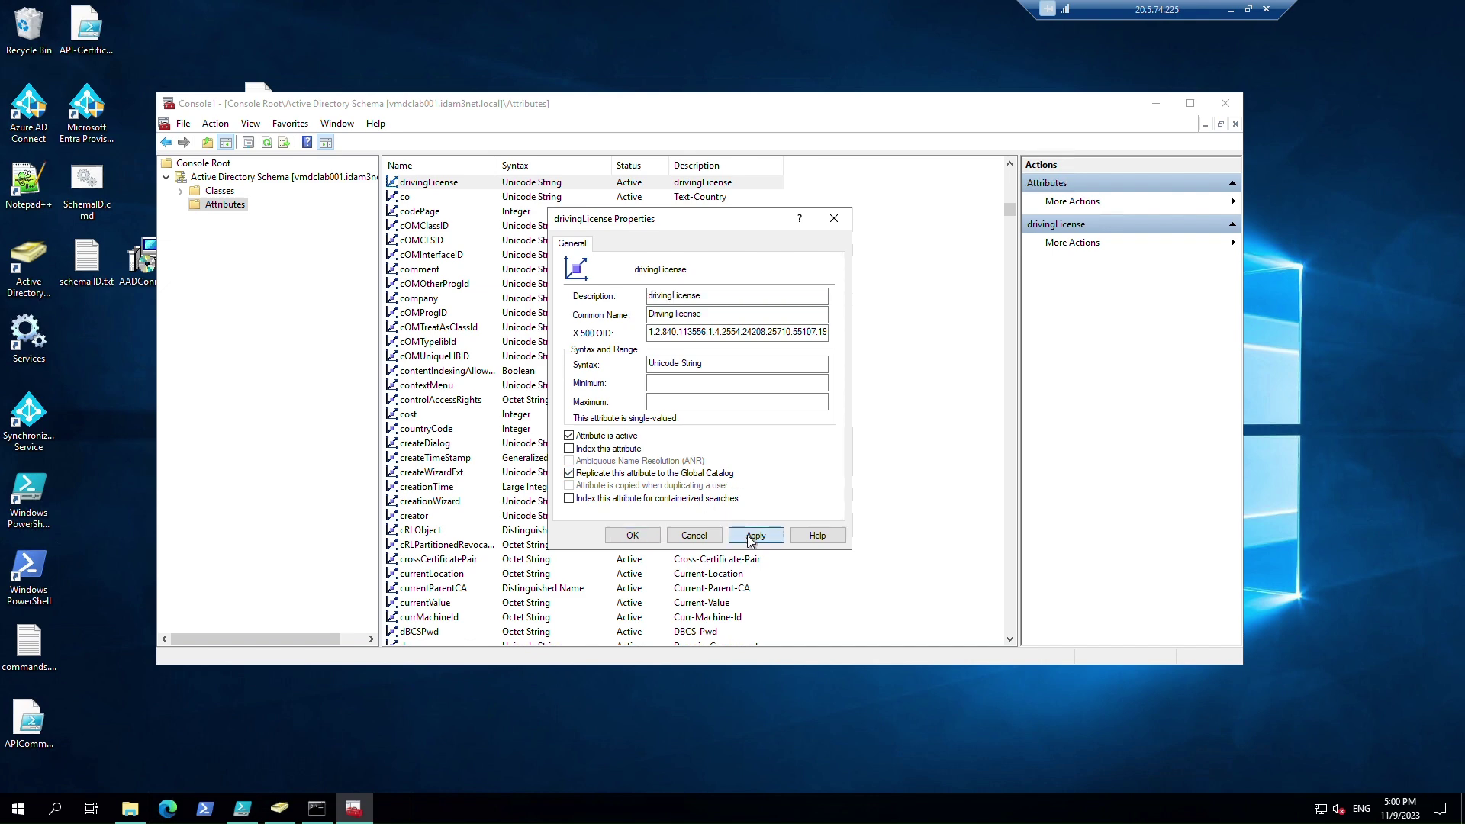
{"action": "left_click", "coordinate": [633, 535]}
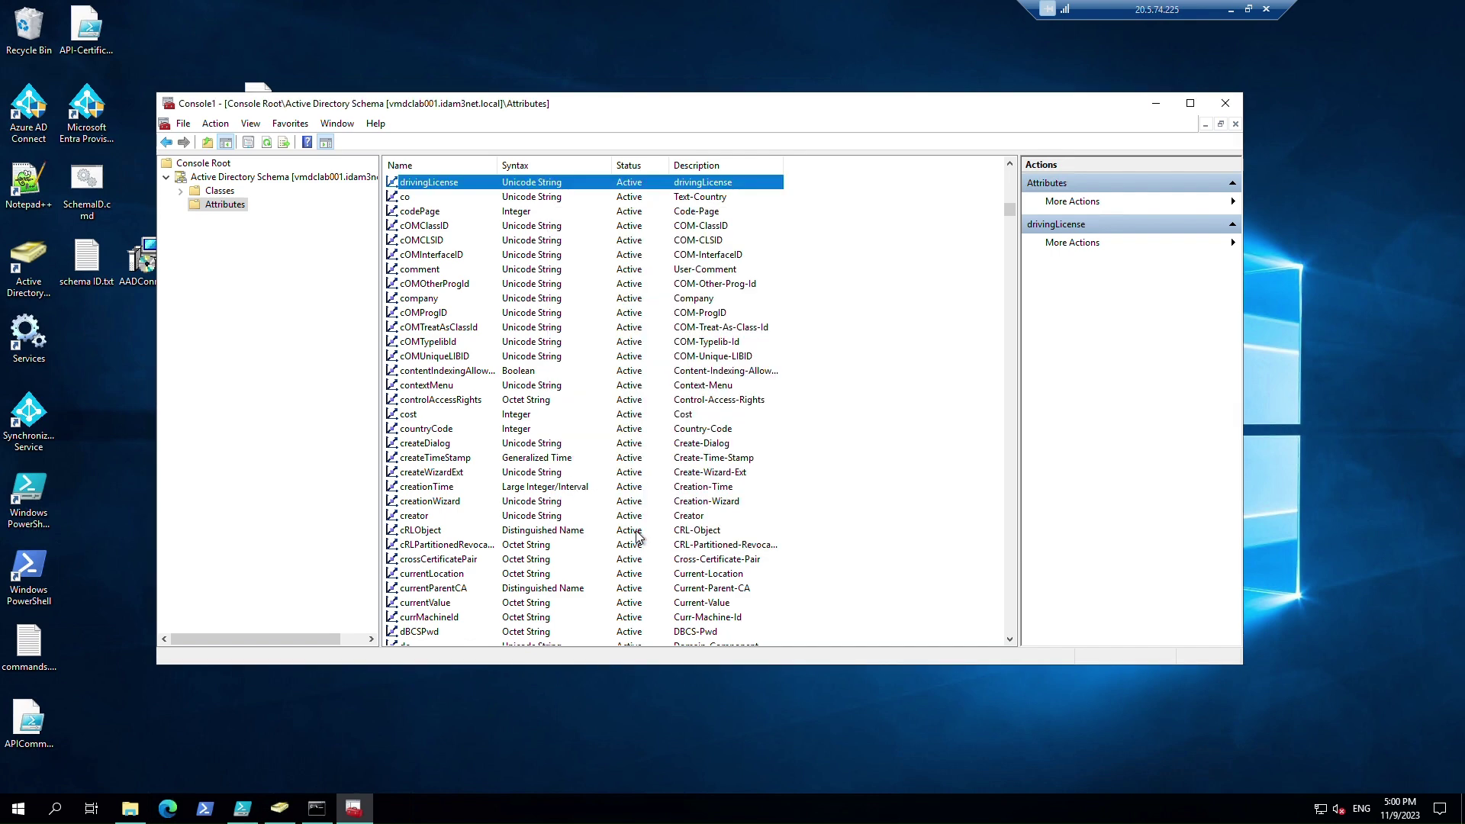
Step: Show the schema Classes list and scroll down toward the user class
{"action": "left_click", "coordinate": [219, 197]}
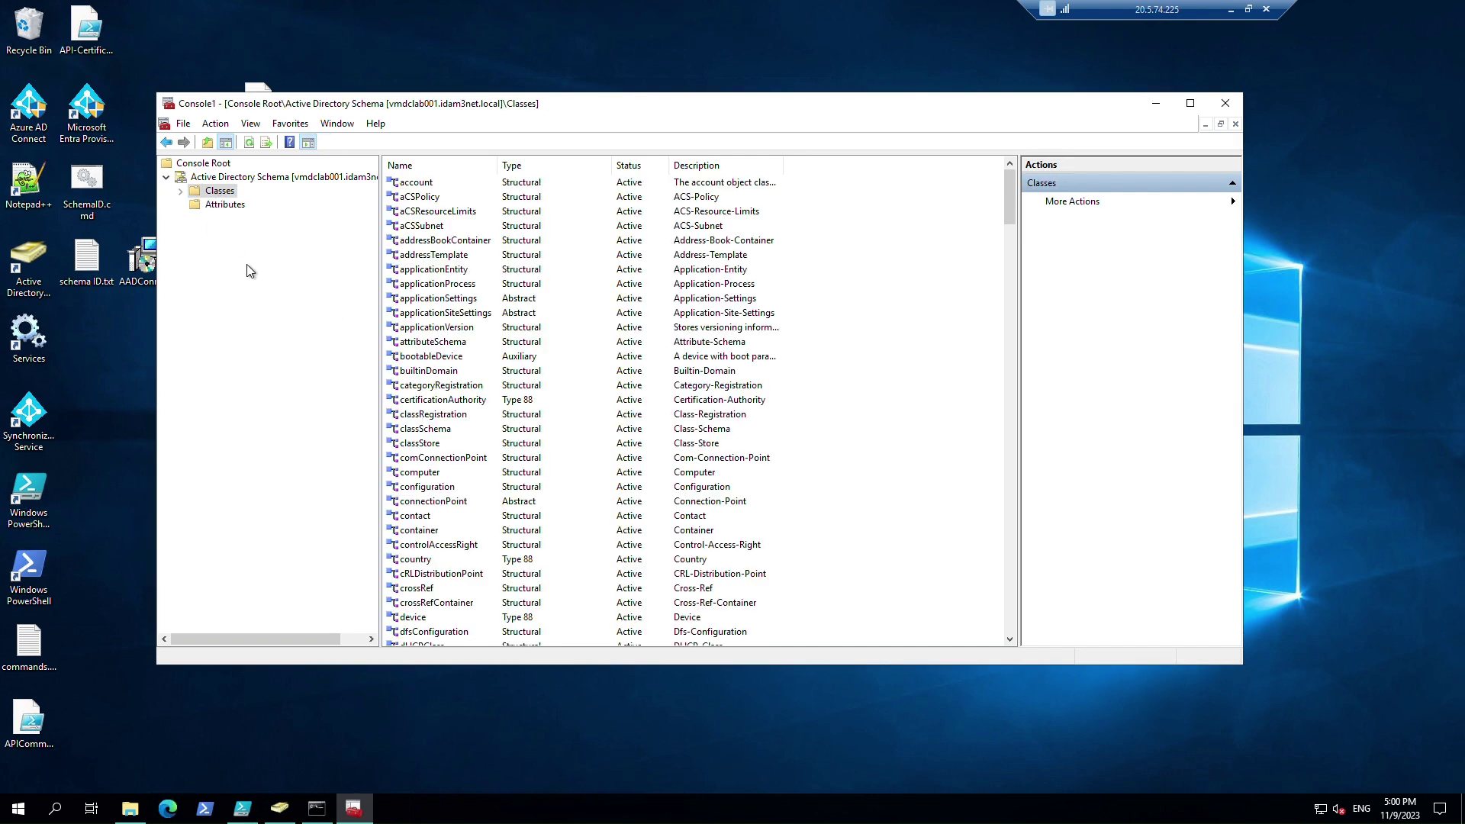
{"action": "left_click", "coordinate": [425, 345]}
{"action": "scroll", "coordinate": [482, 473], "scroll_direction": "down", "scroll_amount": 12}
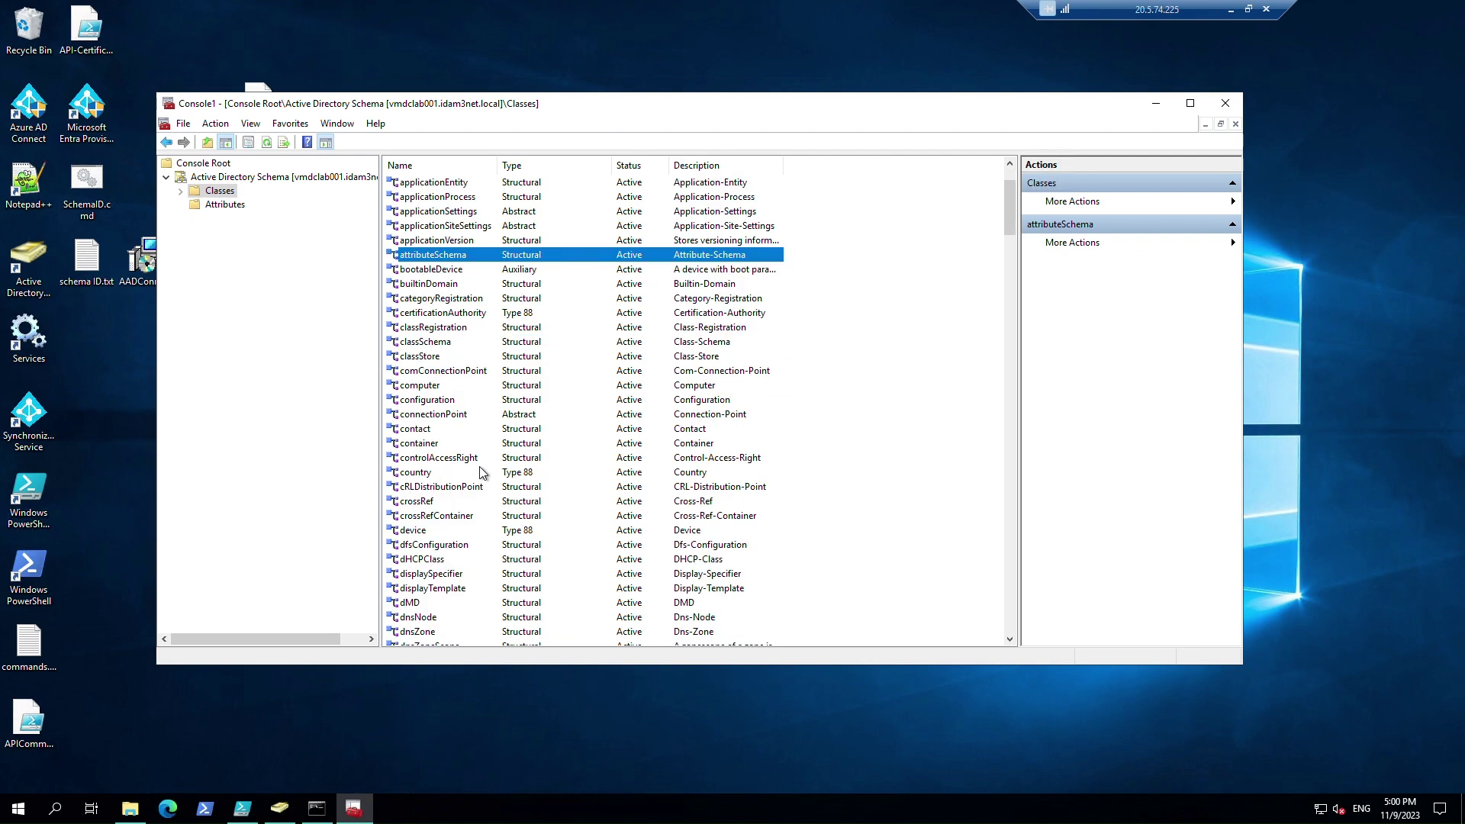
{"action": "scroll", "coordinate": [482, 473], "scroll_direction": "down", "scroll_amount": 20}
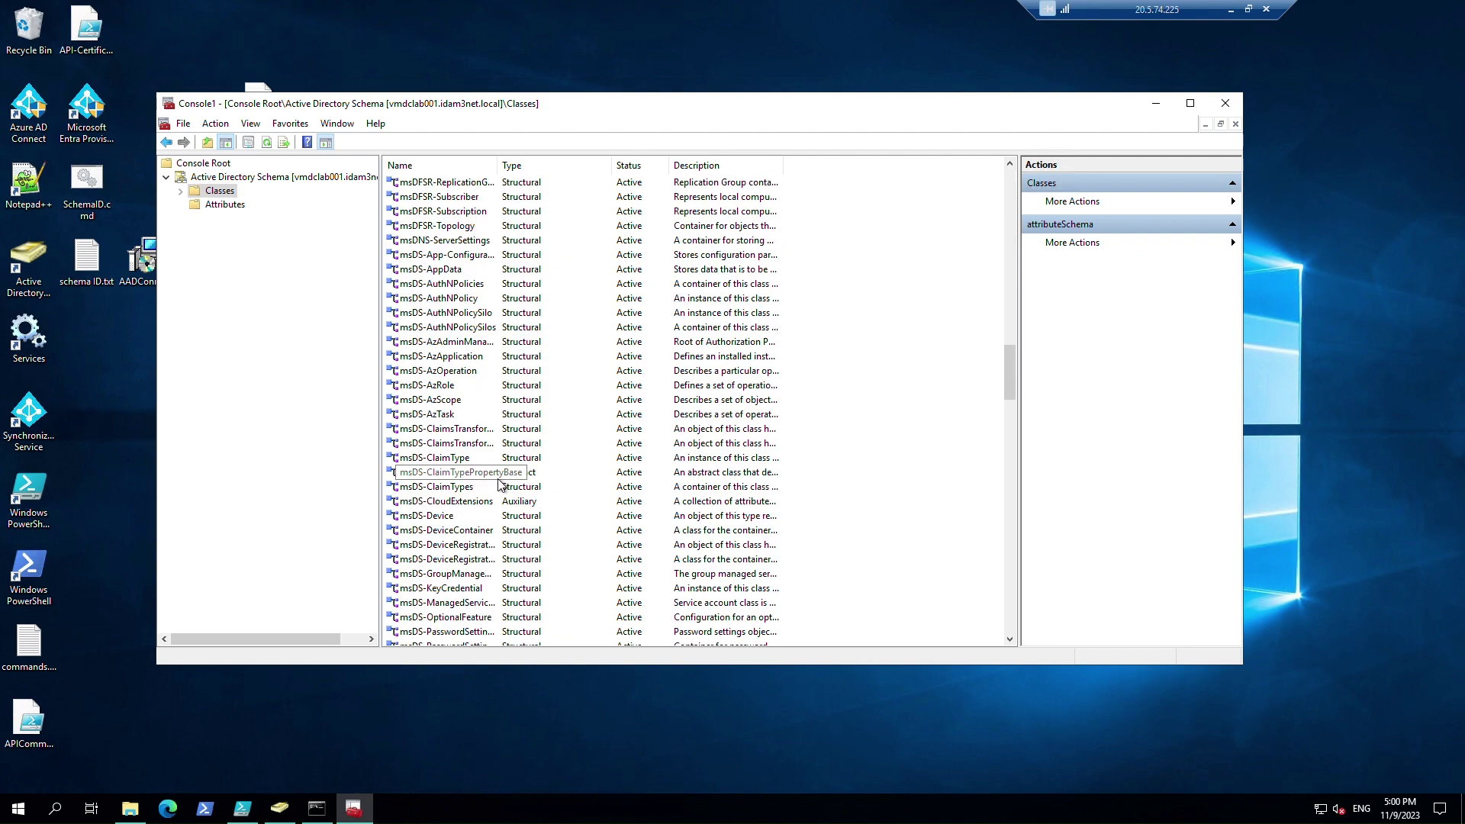
{"action": "scroll", "coordinate": [496, 489], "scroll_direction": "down", "scroll_amount": 20}
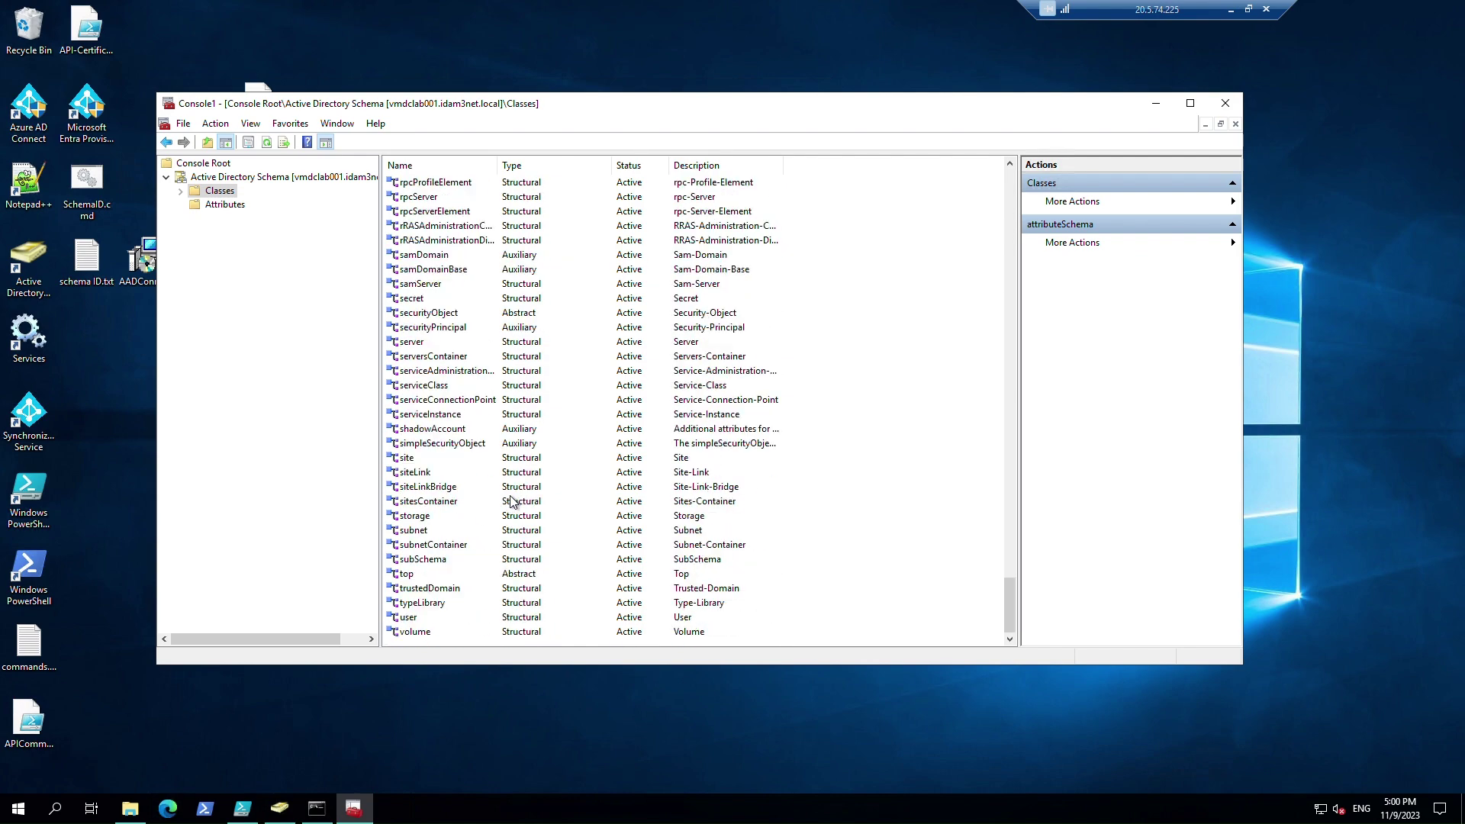
Step: In the user class properties' Attributes tab, add drivingLicense as an optional attribute and apply
{"action": "left_click", "coordinate": [409, 620]}
{"action": "right_click", "coordinate": [412, 618]}
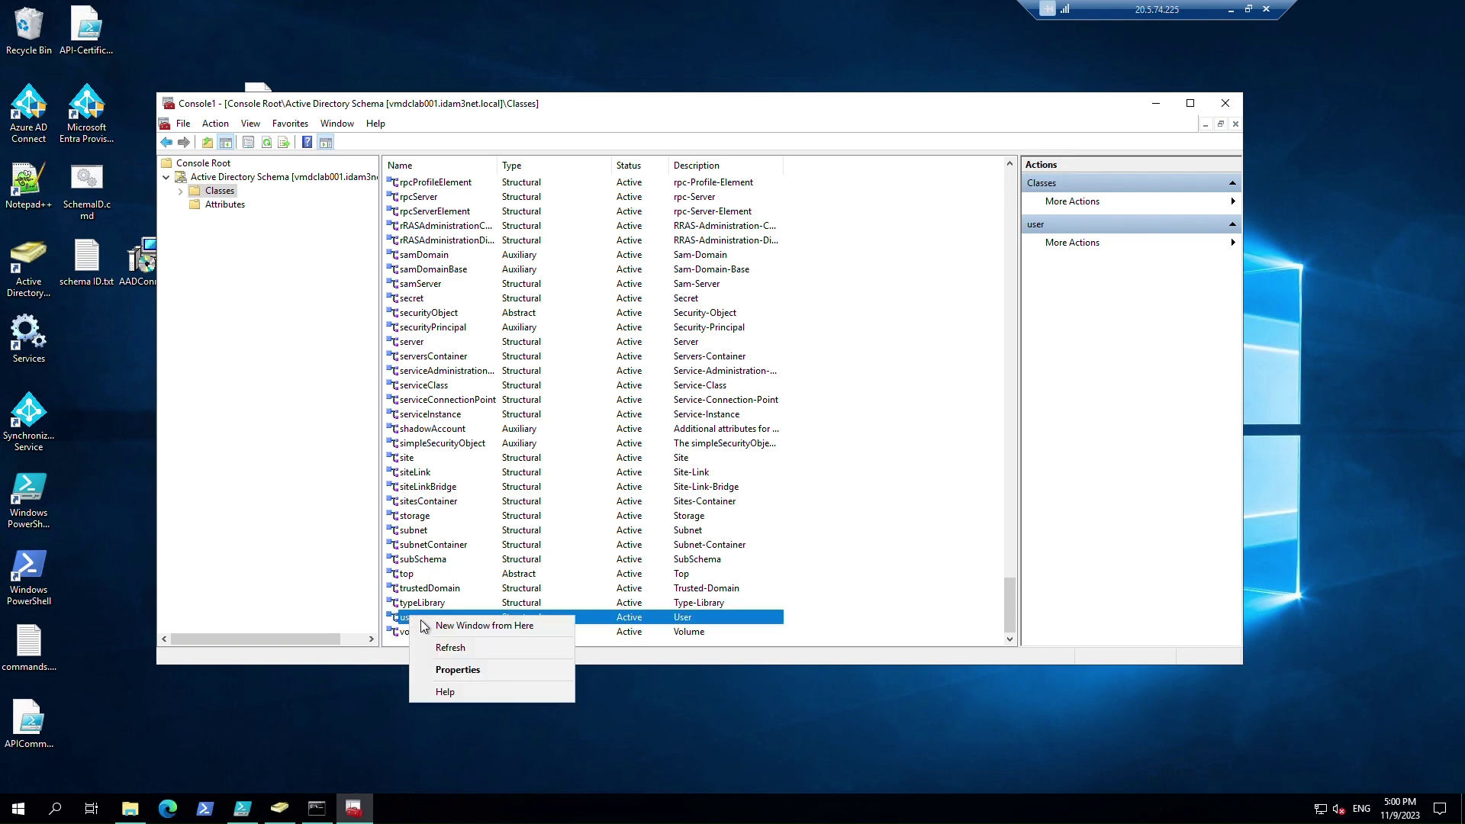
{"action": "left_click", "coordinate": [459, 670]}
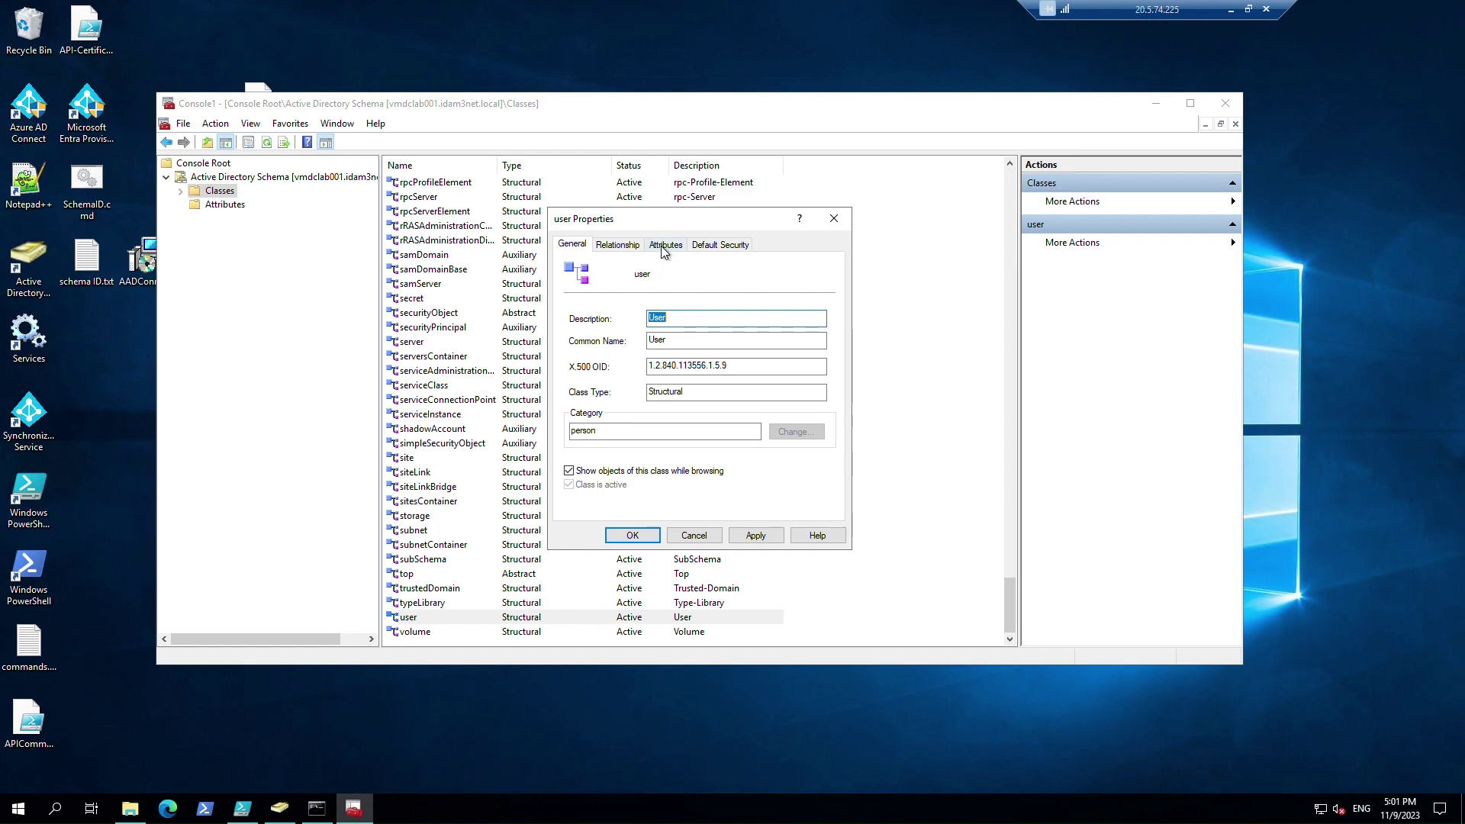
{"action": "left_click", "coordinate": [664, 246]}
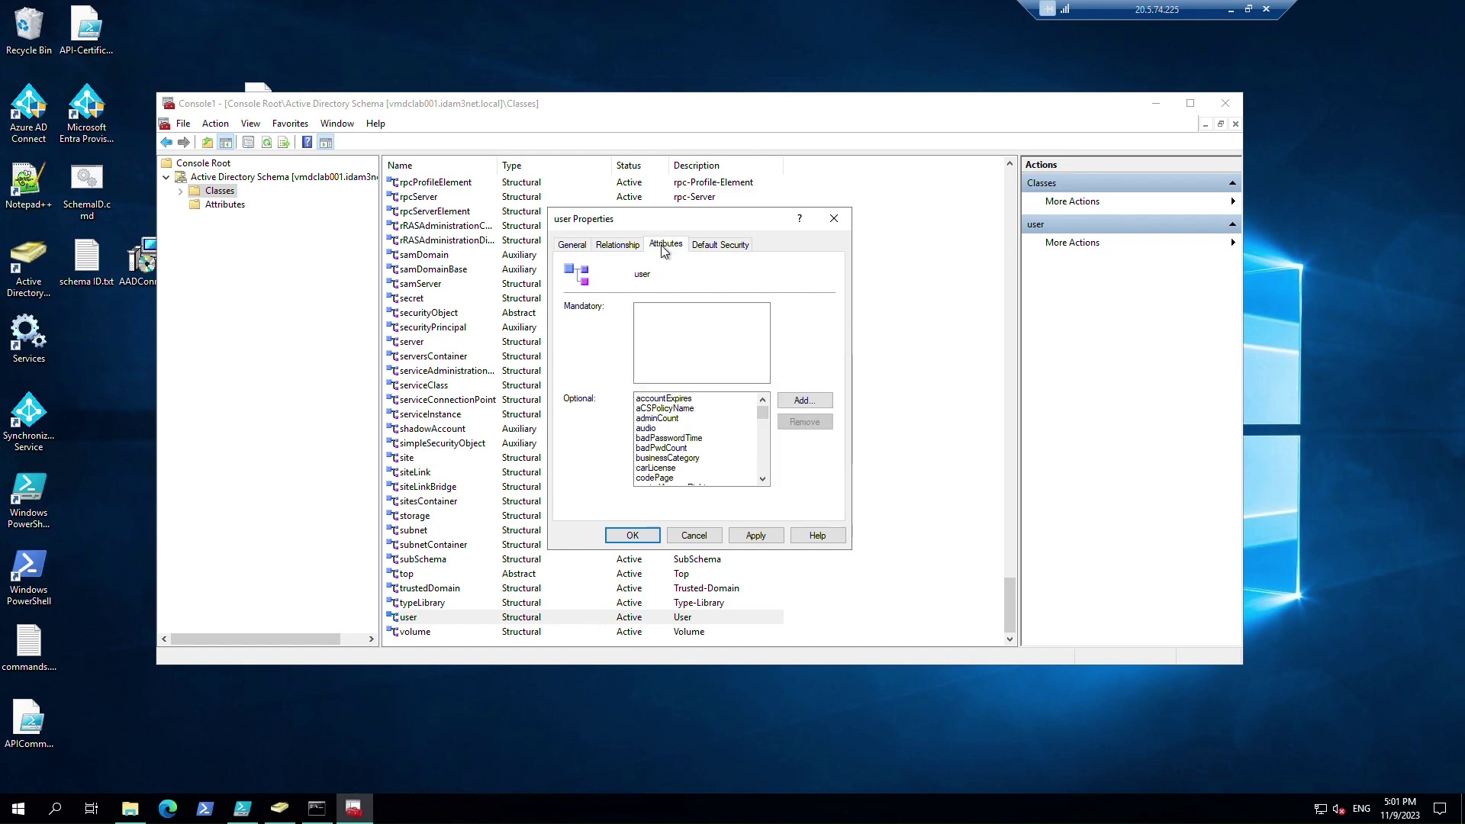
{"action": "left_click", "coordinate": [815, 402]}
{"action": "left_click", "coordinate": [671, 399]}
{"action": "type", "text": "dr"}
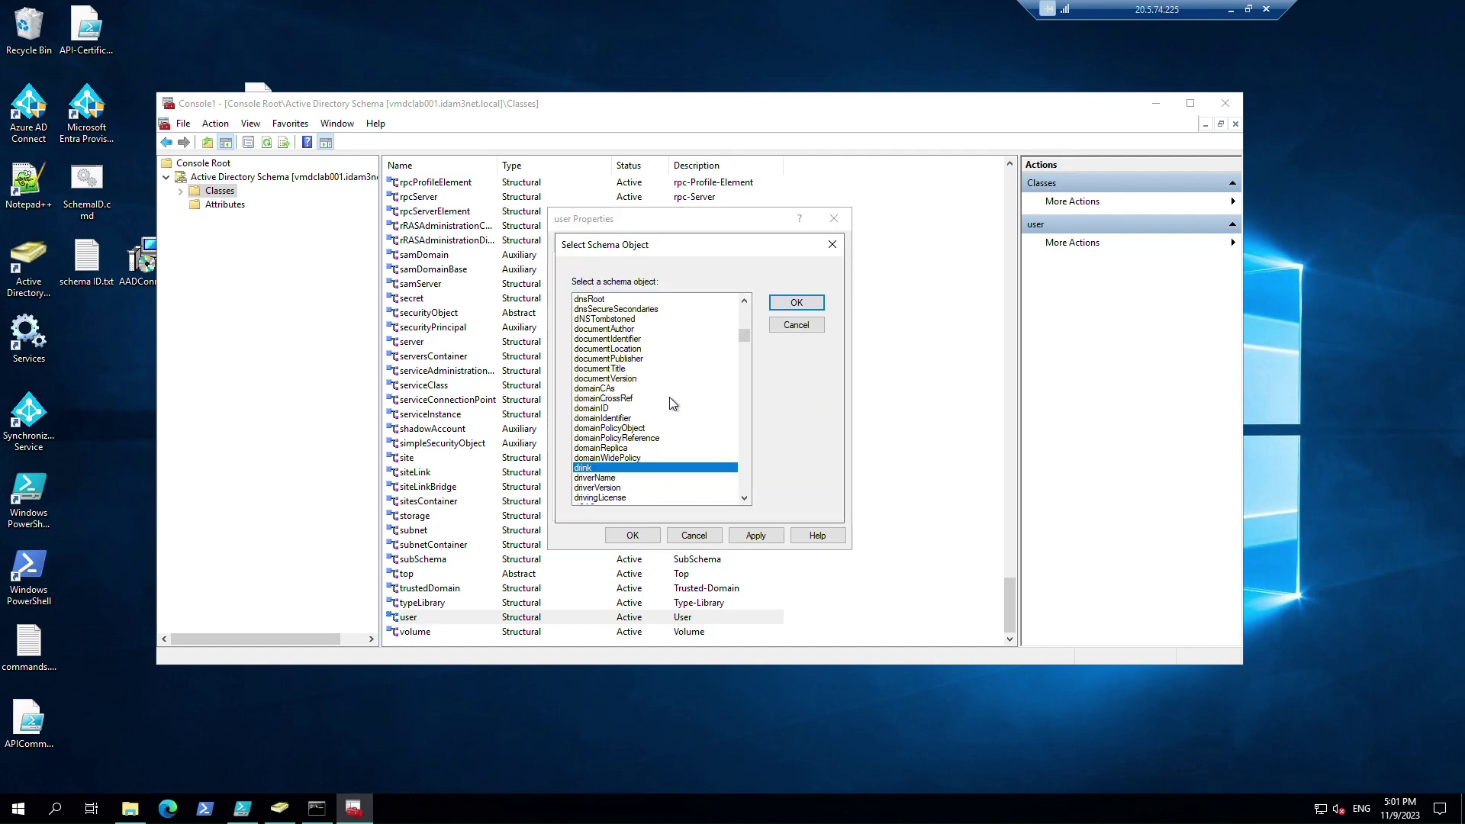
{"action": "scroll", "coordinate": [671, 403], "scroll_direction": "down", "scroll_amount": 1}
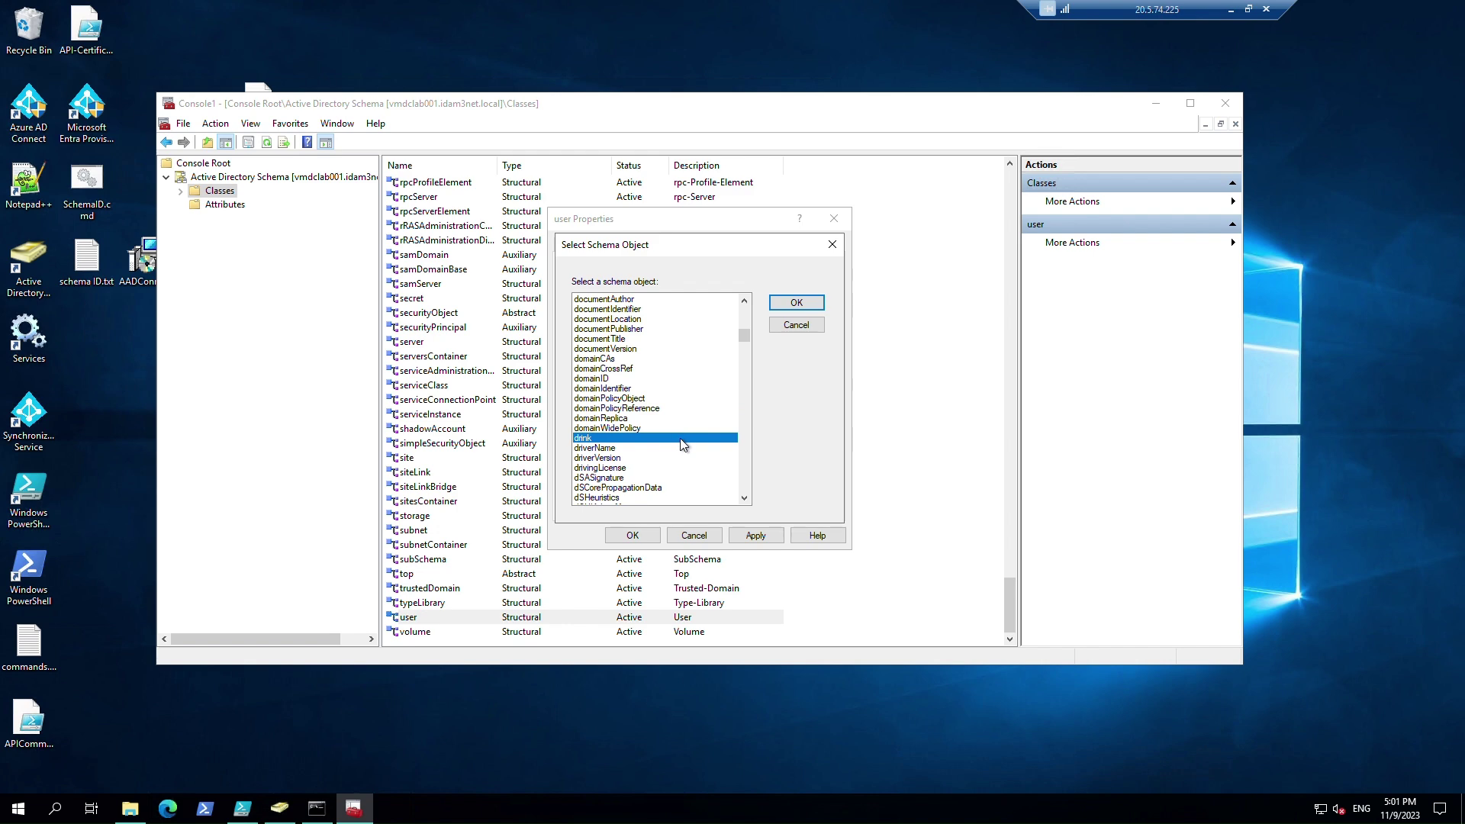
{"action": "left_click", "coordinate": [619, 467]}
{"action": "left_click", "coordinate": [793, 303]}
{"action": "left_click", "coordinate": [751, 534]}
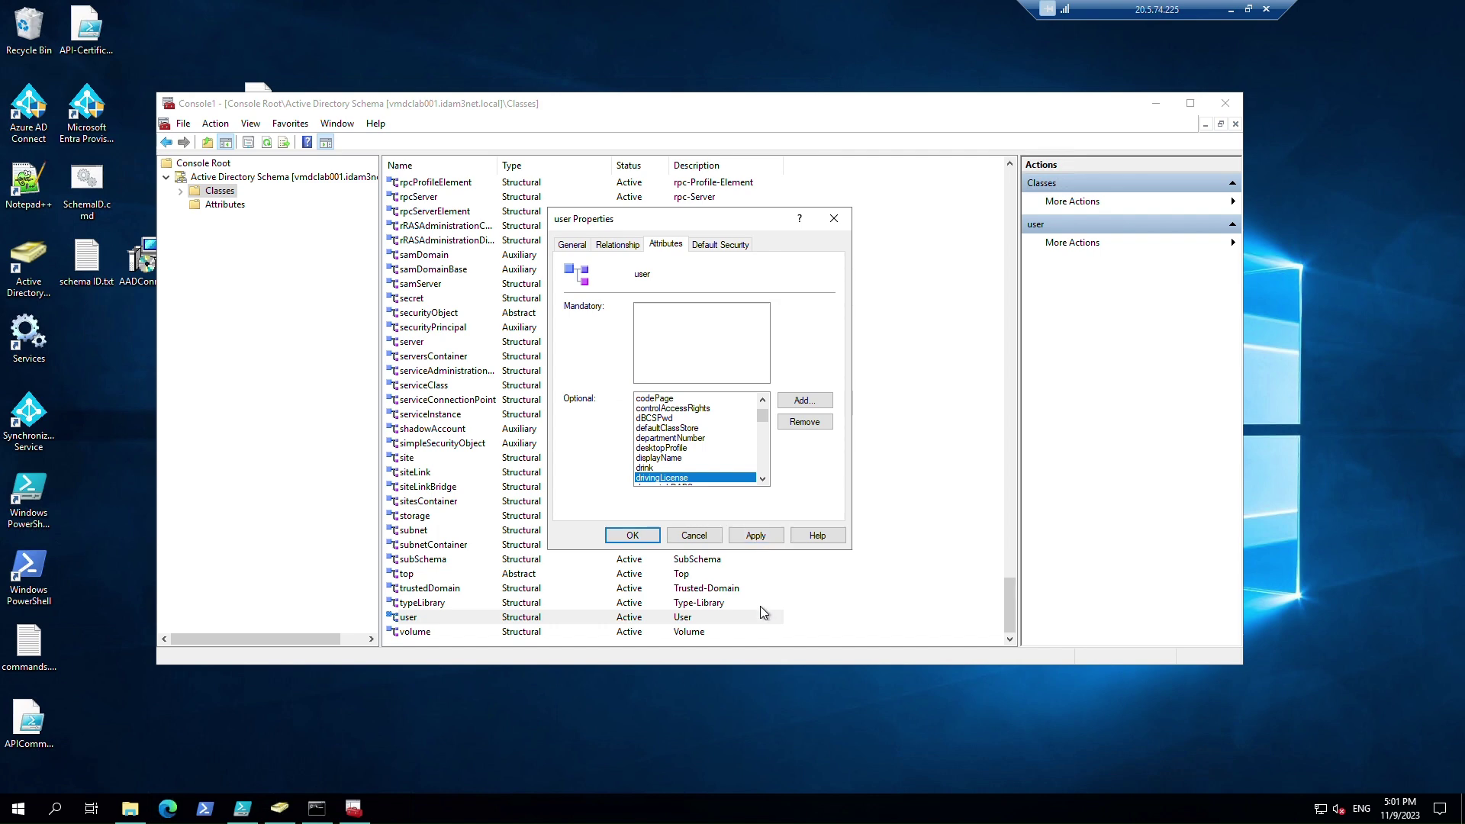
{"action": "left_click", "coordinate": [633, 535]}
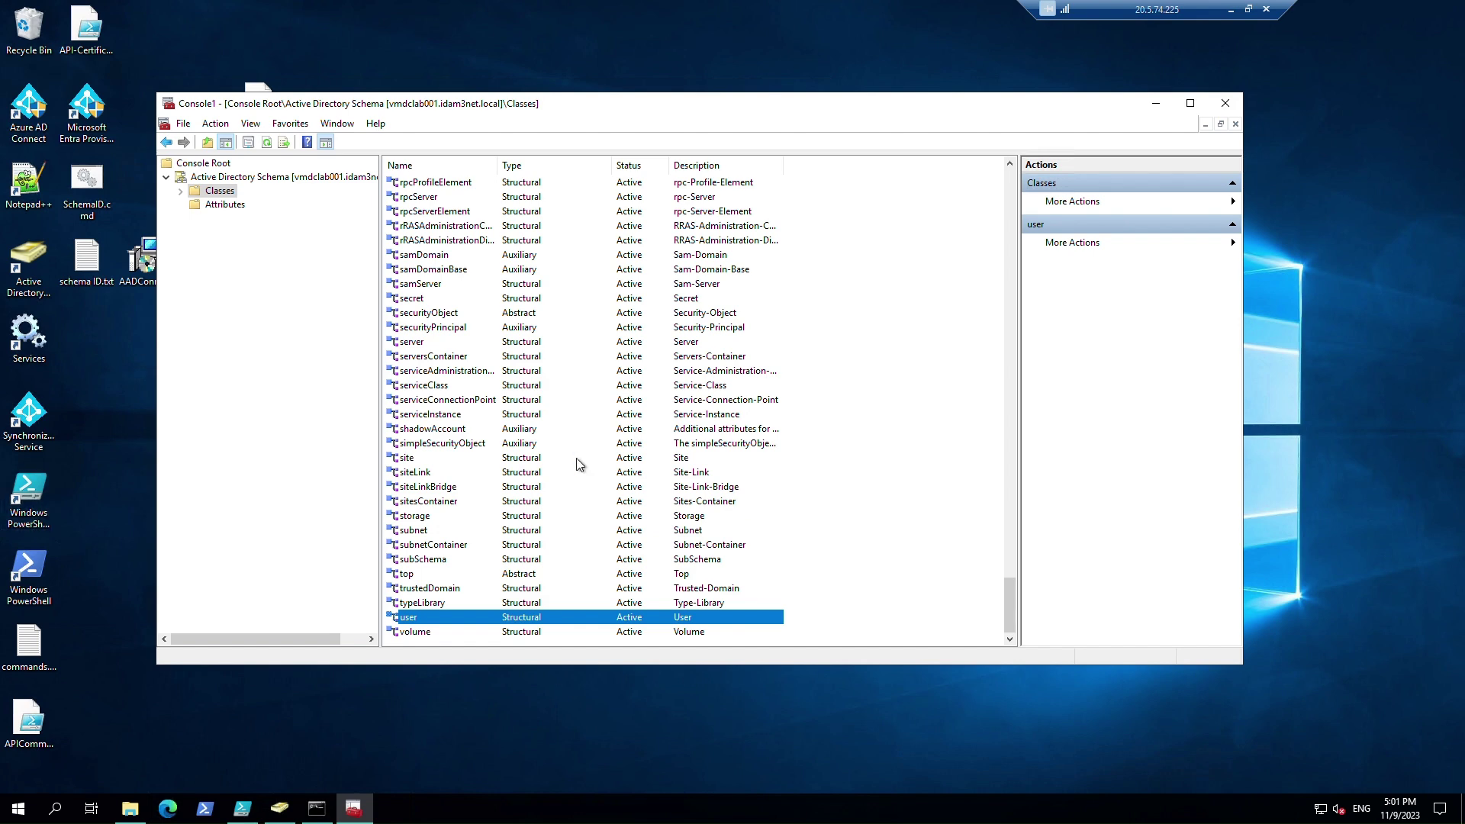
Step: Return to the schema attributes list and close Active Directory Users and Computers
{"action": "left_click", "coordinate": [216, 207]}
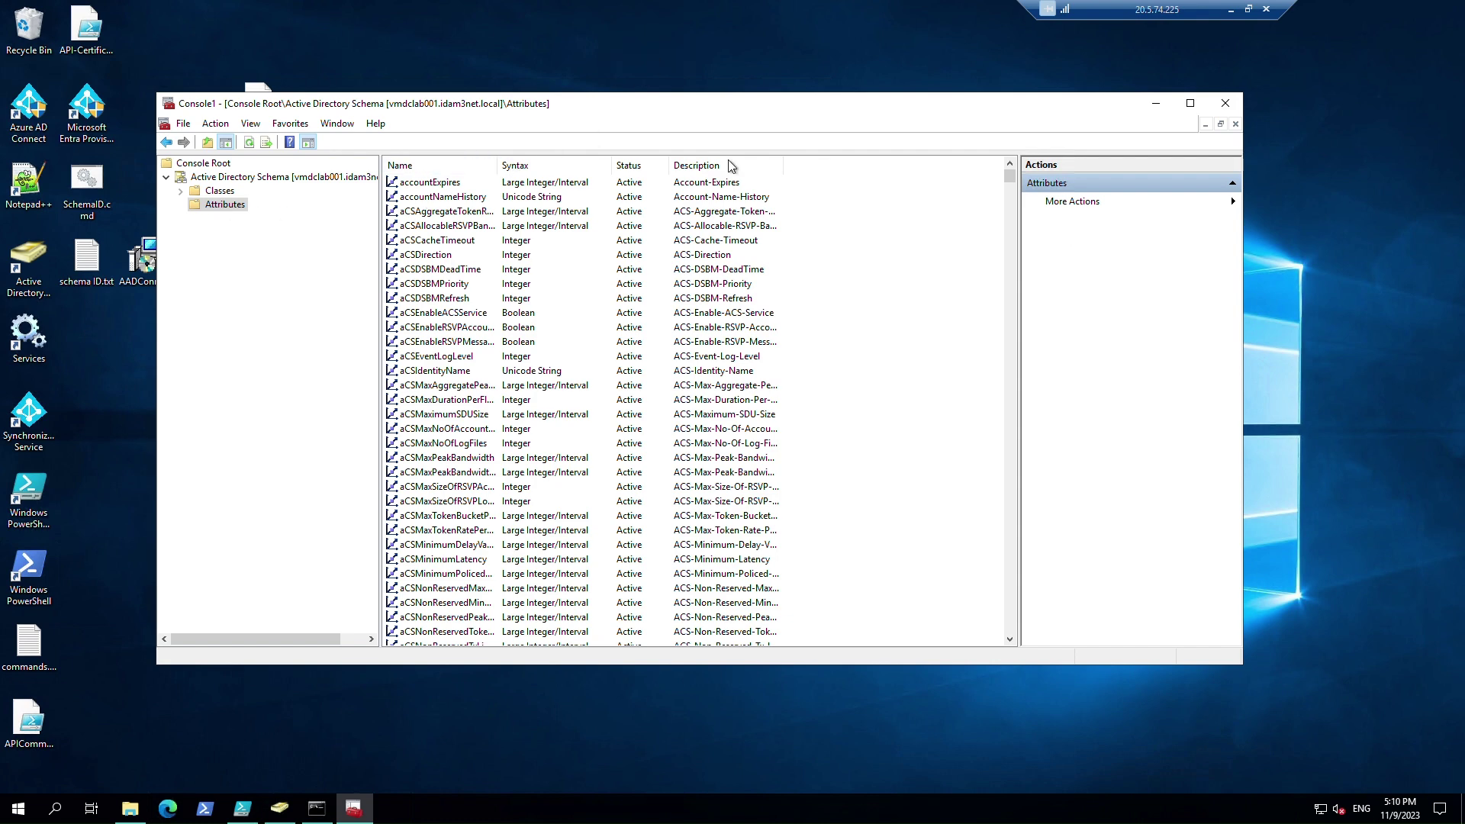
{"action": "left_click", "coordinate": [291, 811]}
{"action": "left_click", "coordinate": [994, 125]}
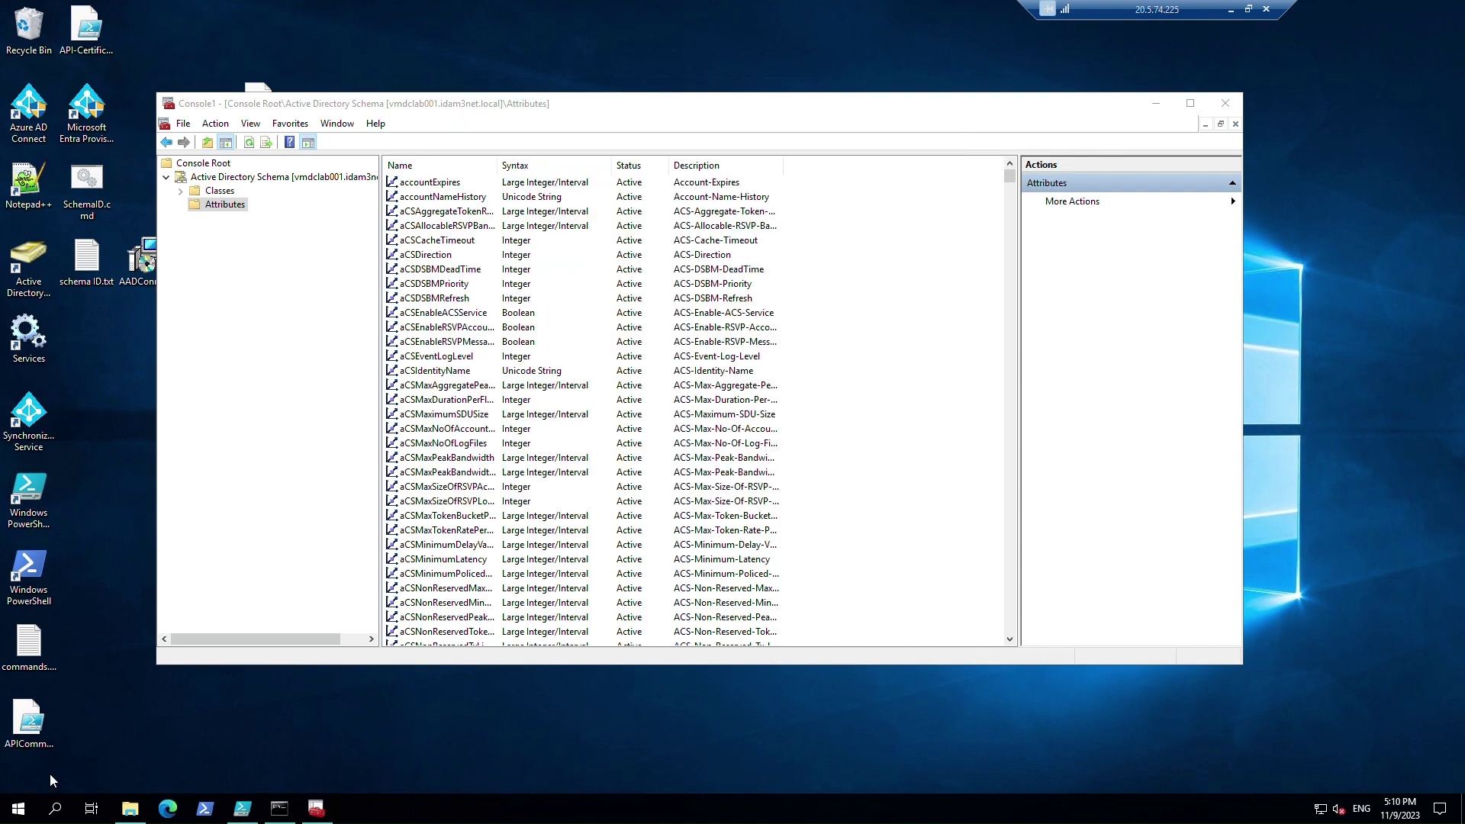
Step: Launch Active Directory Administrative Center from Windows Administrative Tools, select idam3net (local), and maximize
{"action": "left_click", "coordinate": [18, 810]}
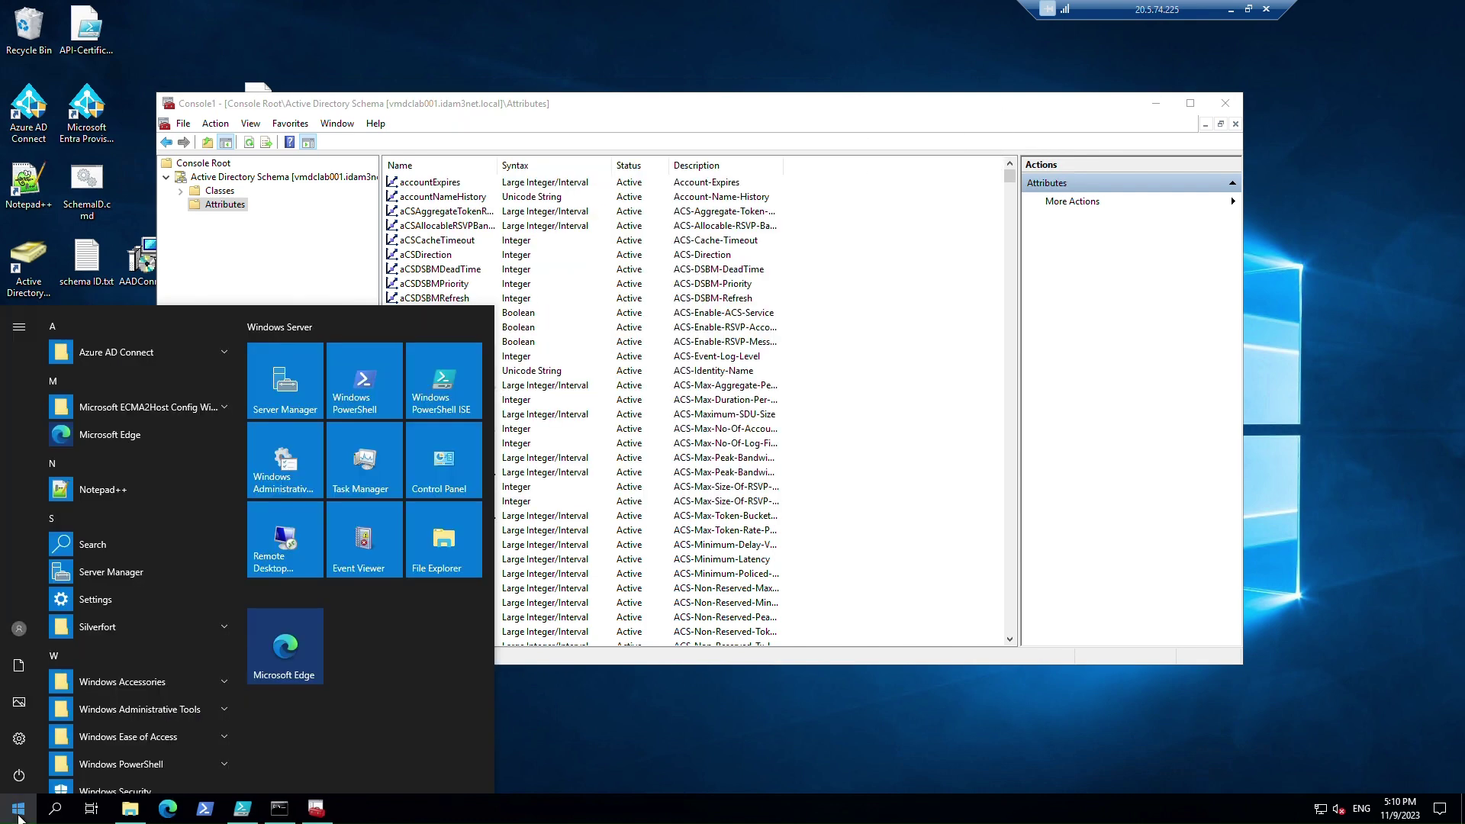
{"action": "left_click", "coordinate": [313, 484]}
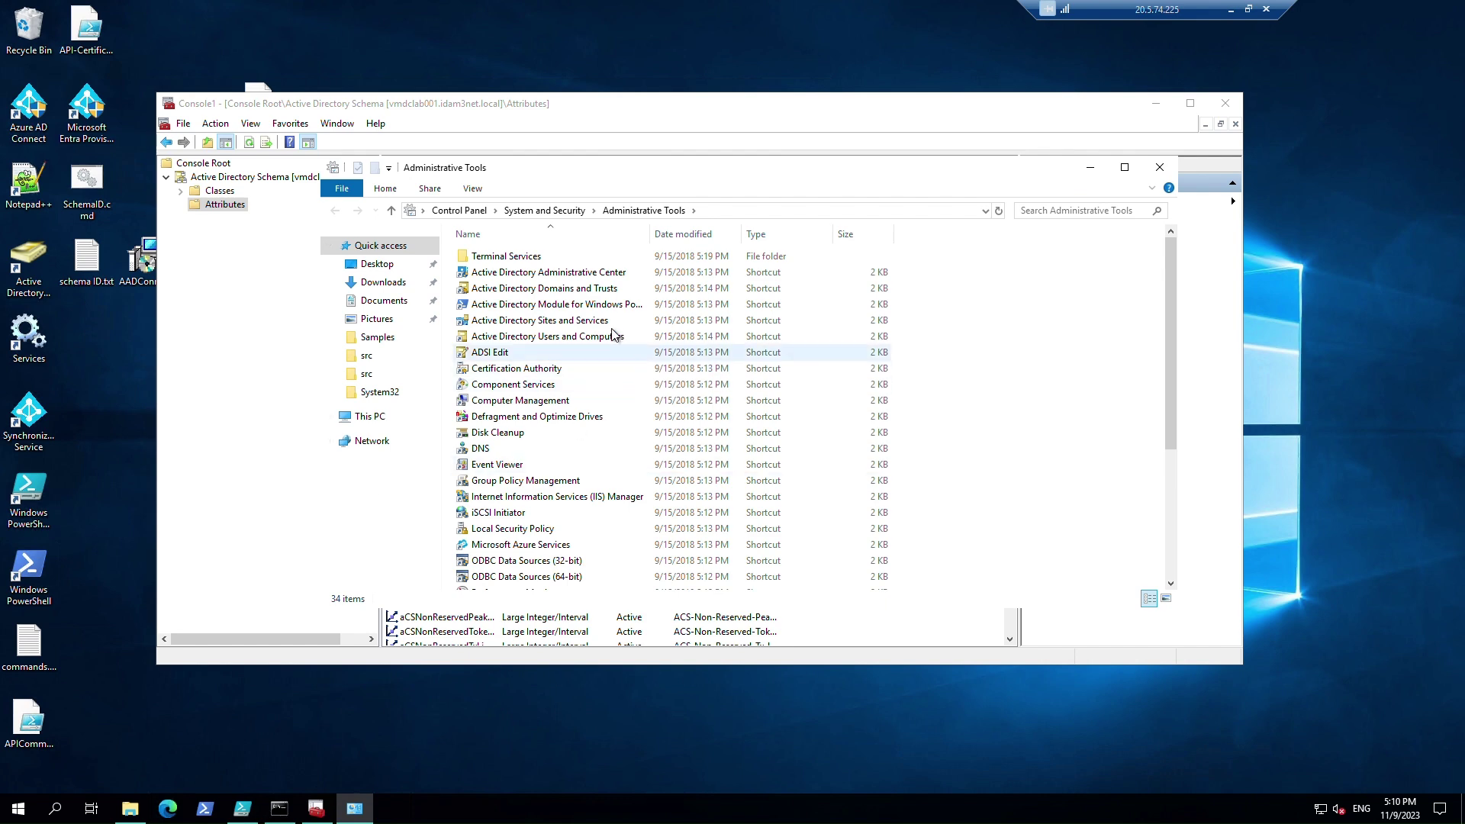
{"action": "left_click", "coordinate": [598, 274]}
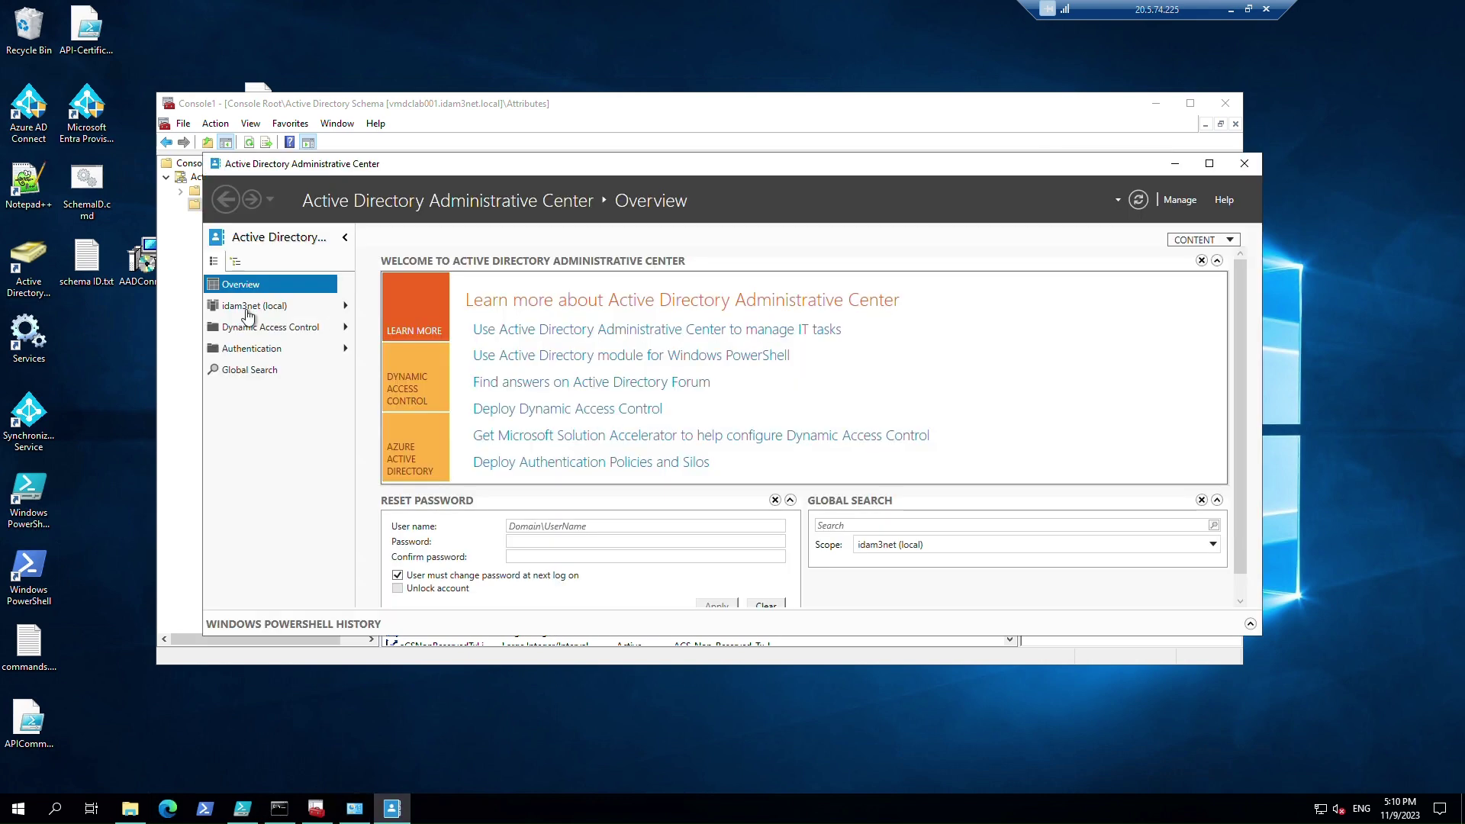
{"action": "left_click", "coordinate": [256, 307]}
{"action": "scroll", "coordinate": [440, 387], "scroll_direction": "down", "scroll_amount": 2}
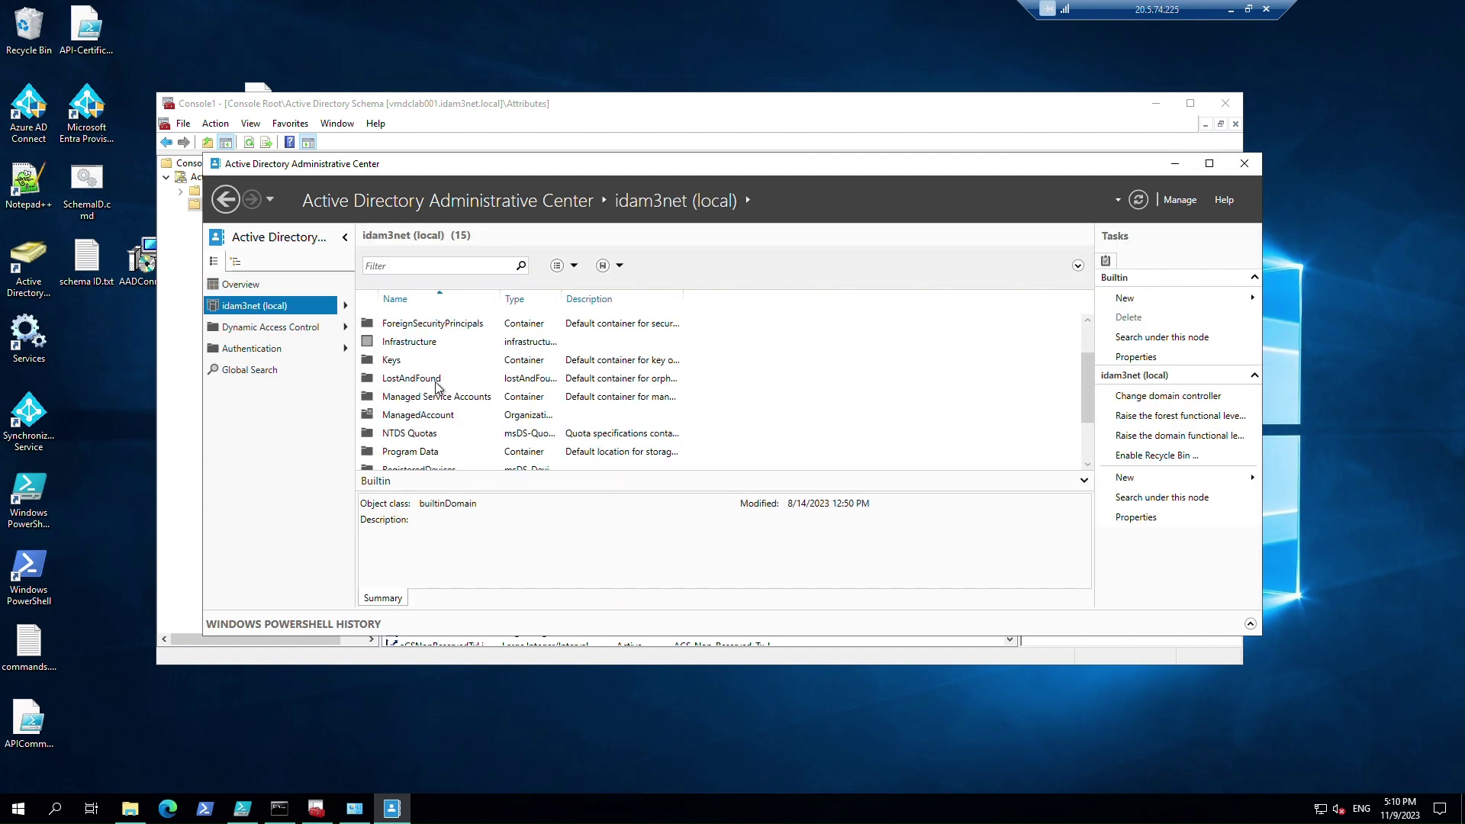
{"action": "left_click", "coordinate": [1209, 163]}
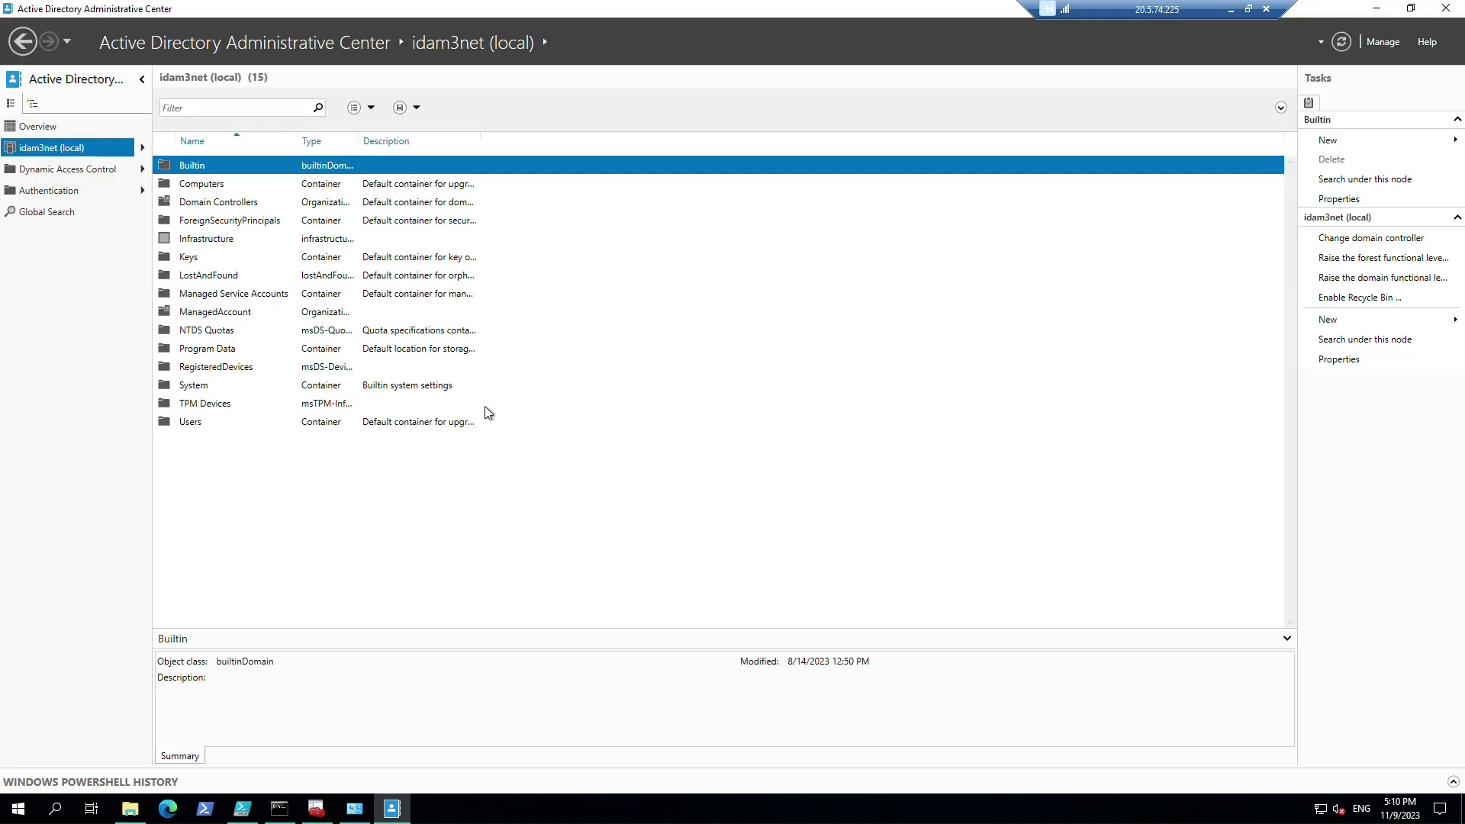
Step: Open the first API Users account's properties and its Extensions attribute editor
{"action": "double_click", "coordinate": [229, 312]}
{"action": "double_click", "coordinate": [230, 166]}
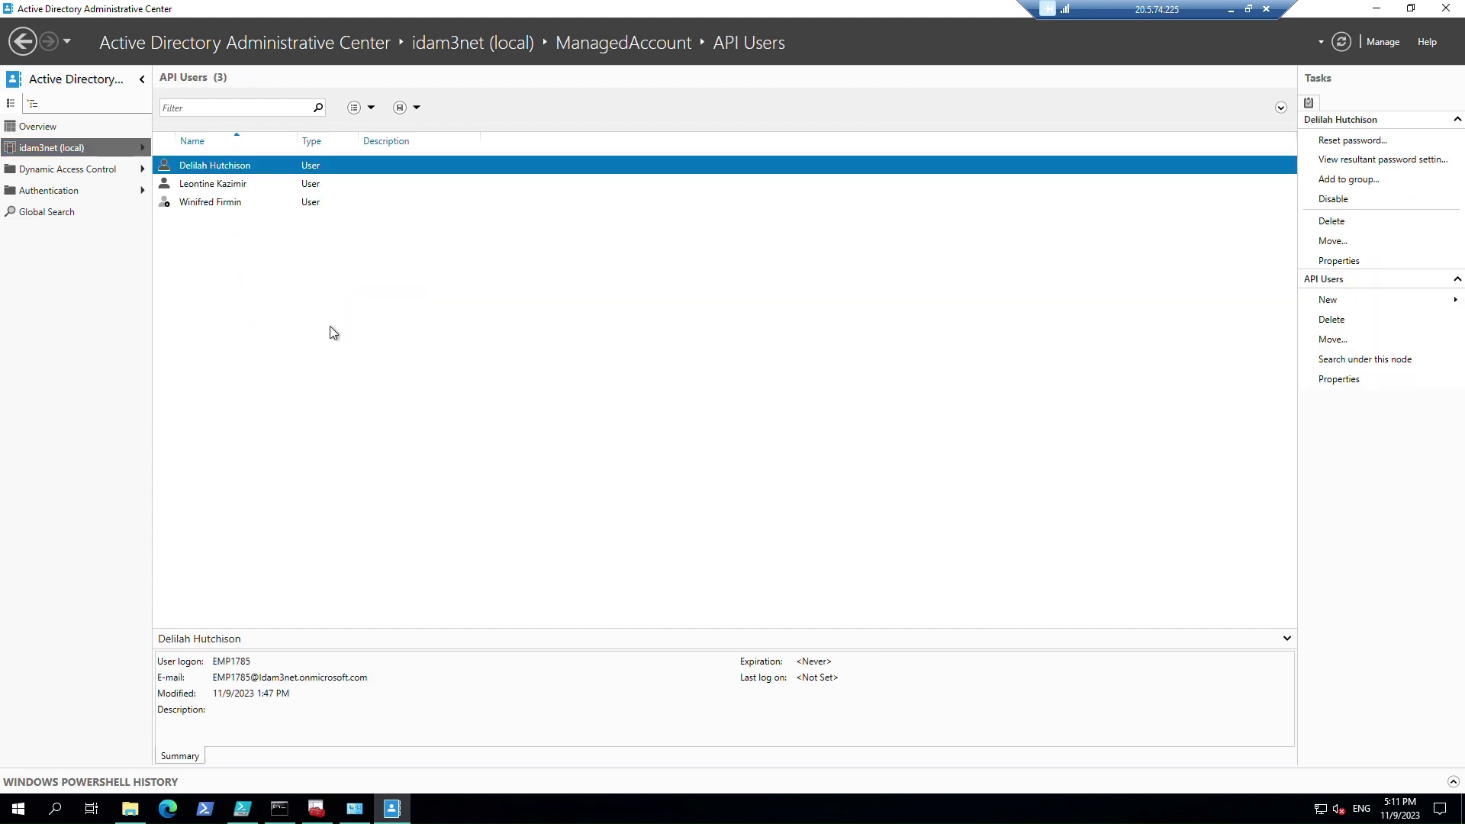
{"action": "right_click", "coordinate": [244, 165]}
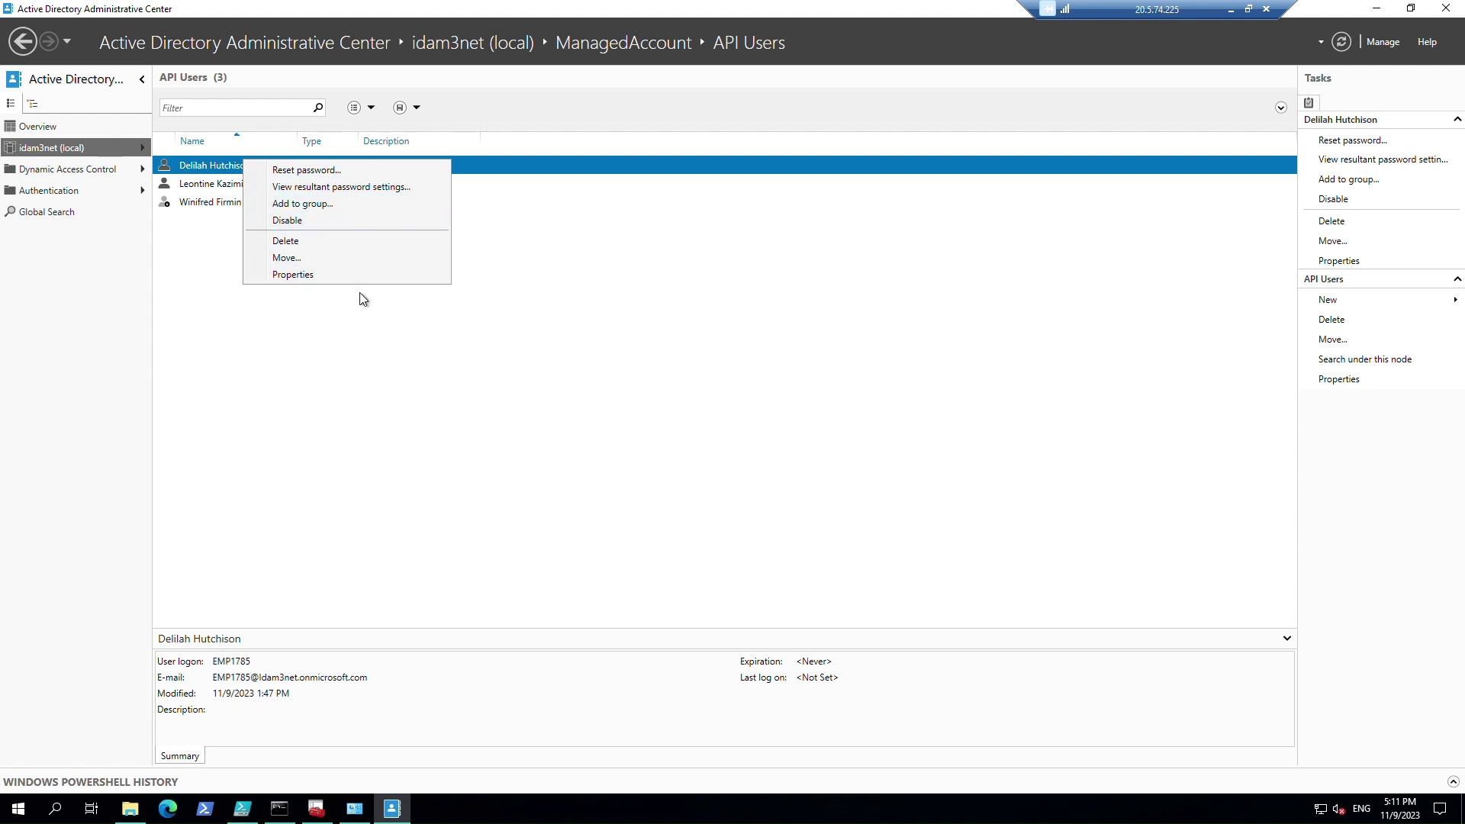
{"action": "left_click", "coordinate": [347, 277]}
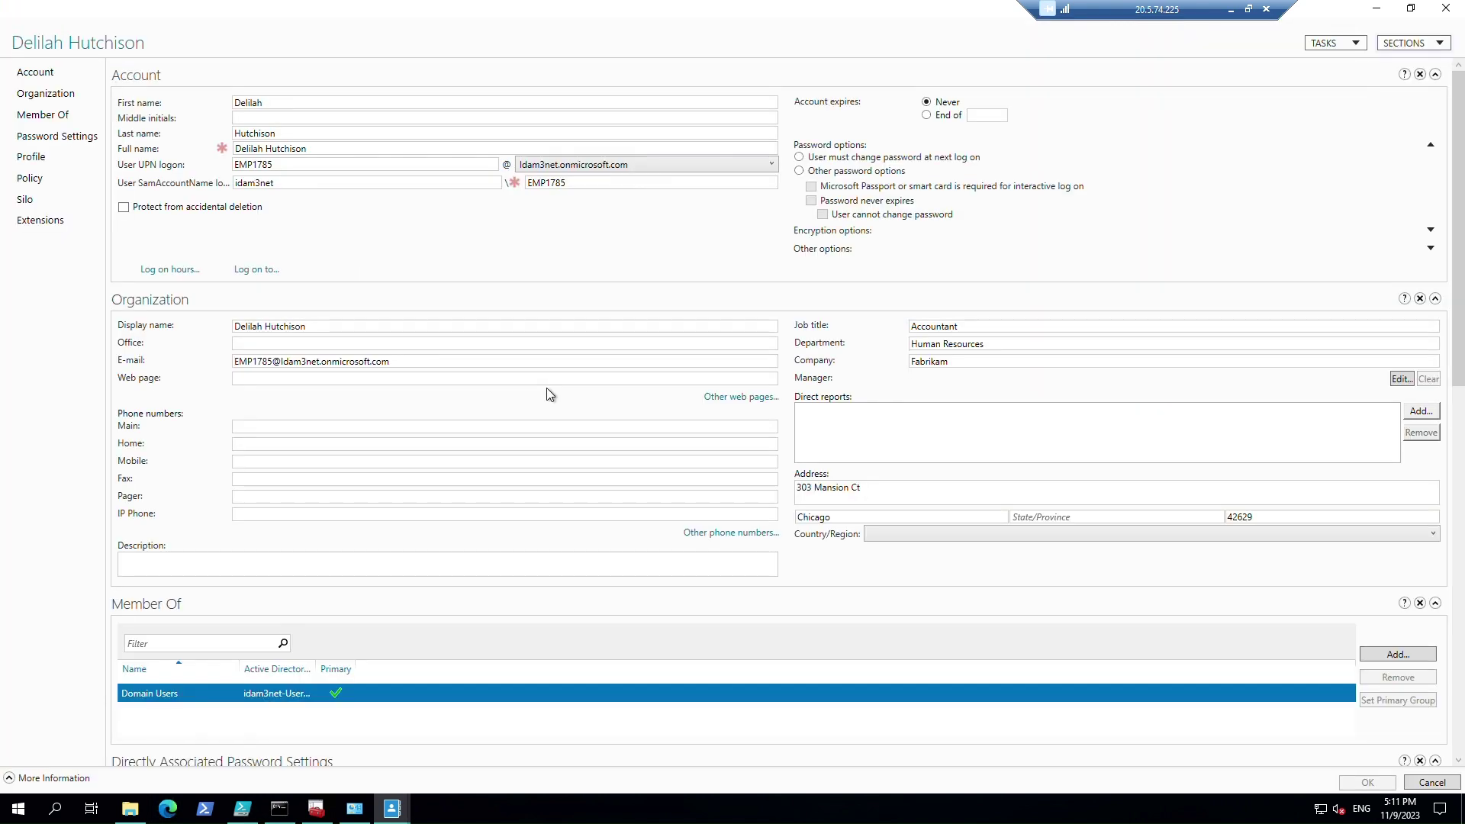
{"action": "left_click", "coordinate": [40, 222]}
{"action": "left_click", "coordinate": [909, 460]}
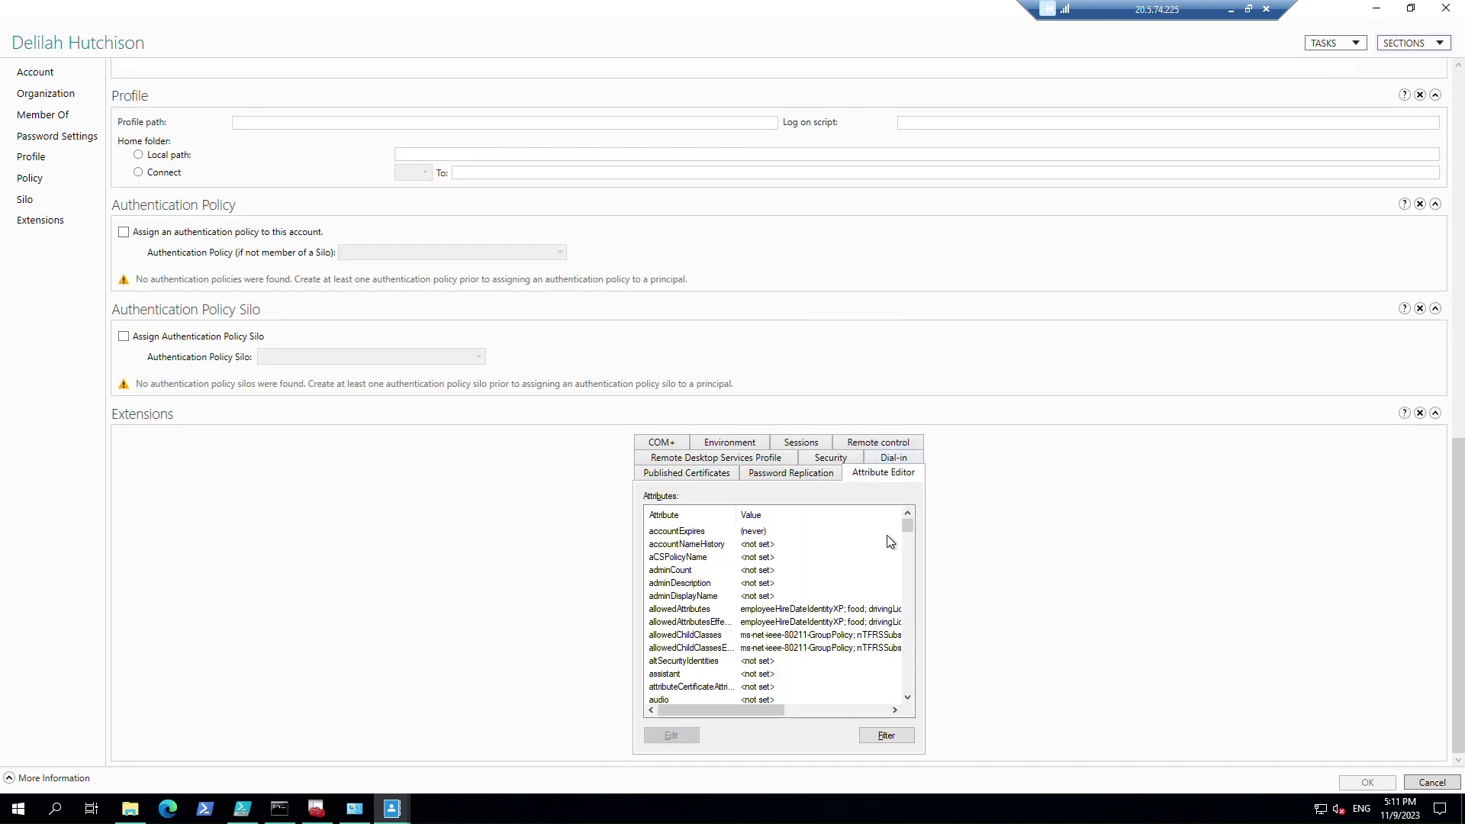
Step: Find the unset drivingLicense attribute, then close the properties unsaved and exit the Center
{"action": "left_click", "coordinate": [799, 622]}
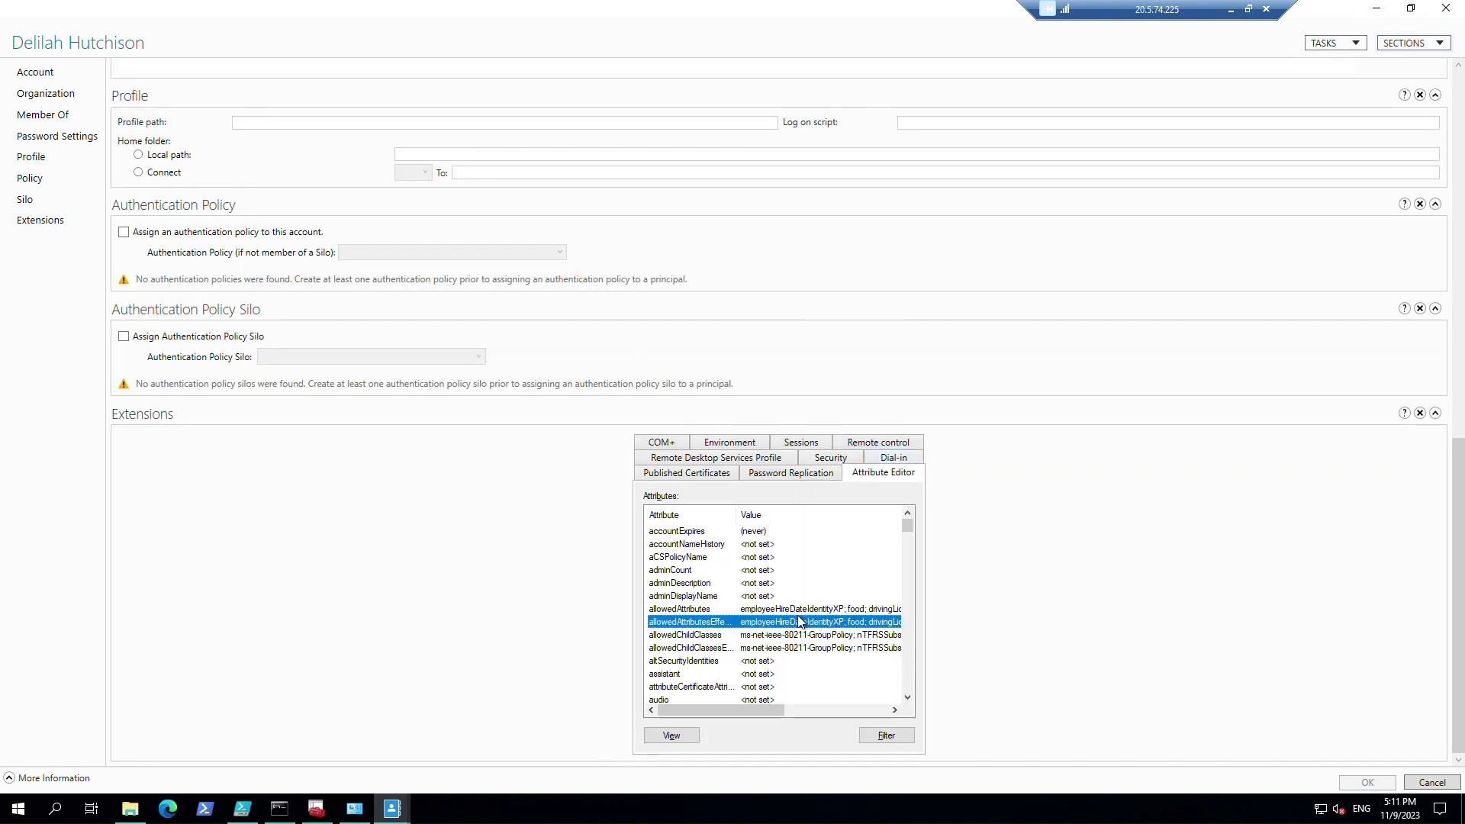
{"action": "type", "text": "dr"}
{"action": "scroll", "coordinate": [800, 622], "scroll_direction": "down", "scroll_amount": 2}
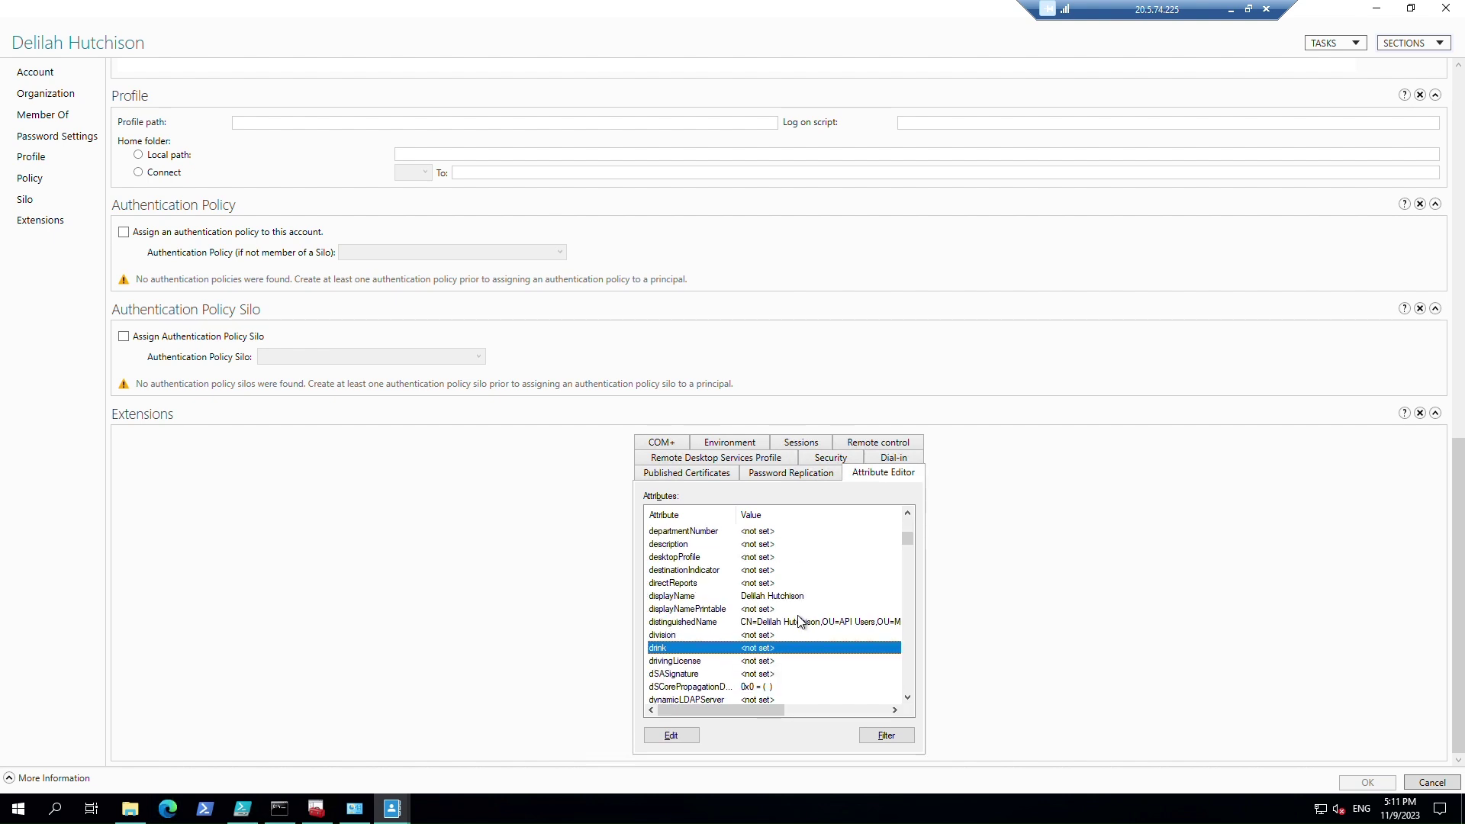
{"action": "left_click", "coordinate": [758, 624]}
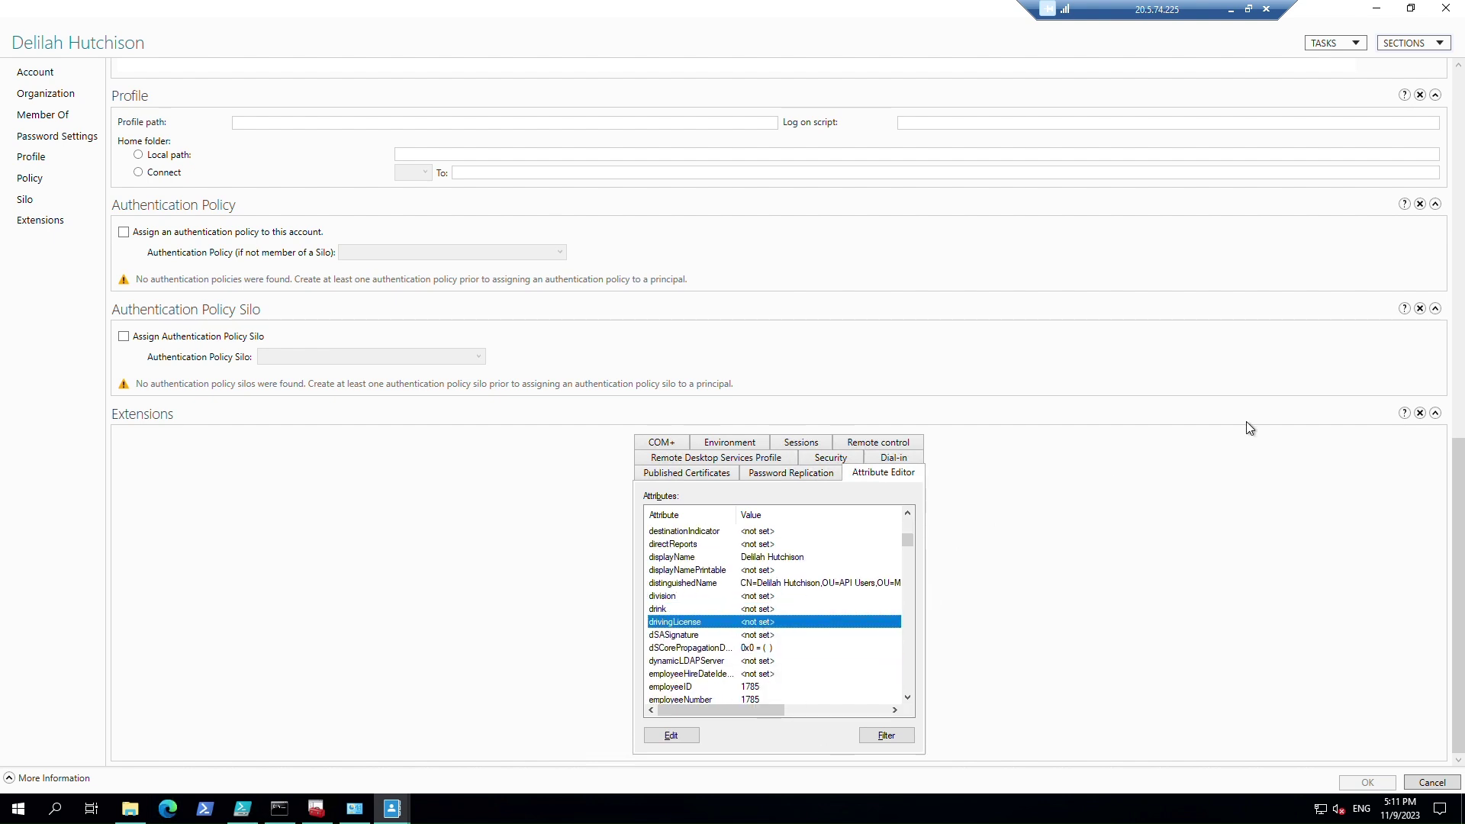
{"action": "left_click", "coordinate": [1446, 9]}
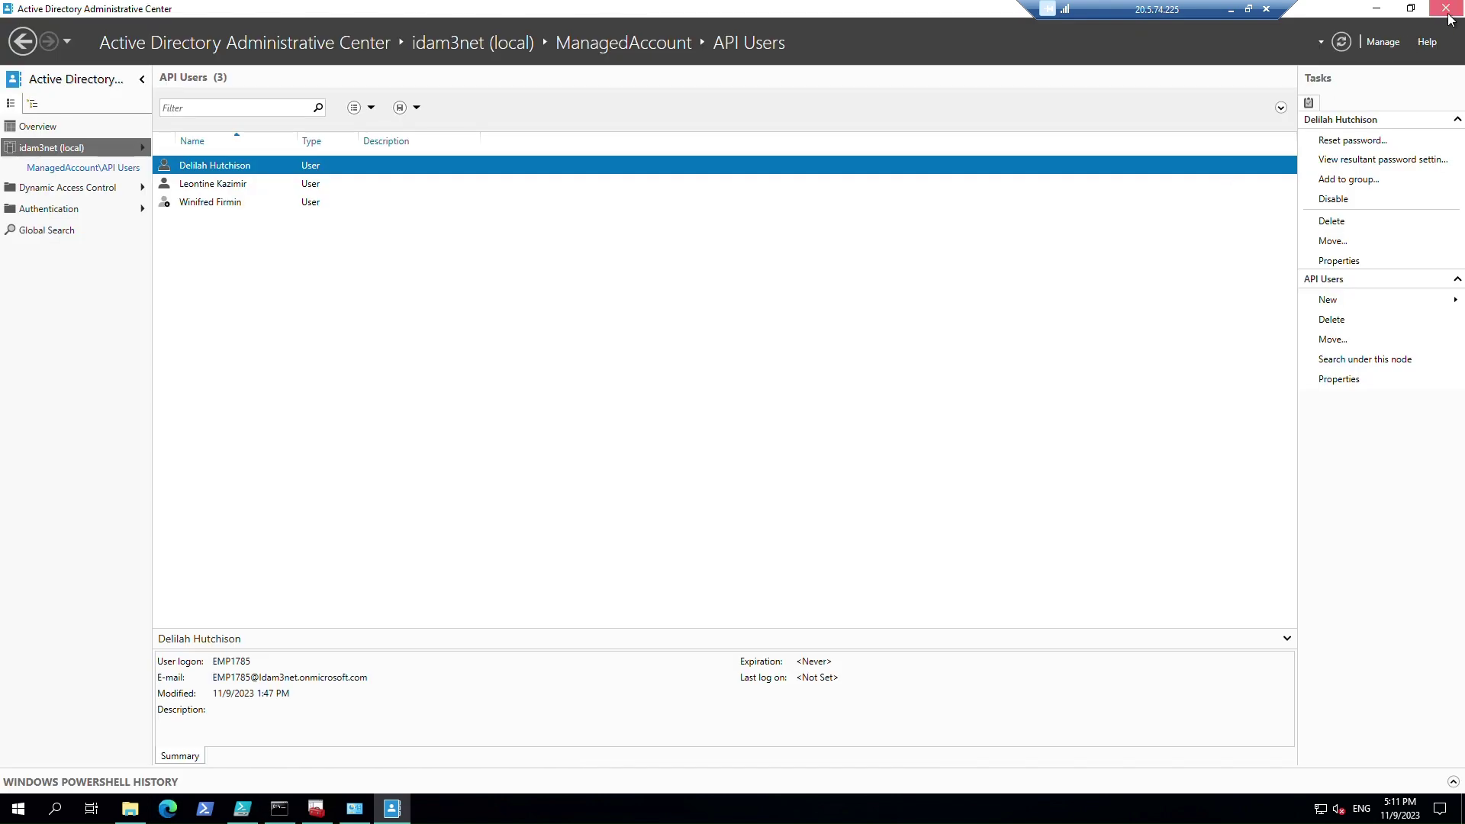
{"action": "left_click", "coordinate": [1447, 14]}
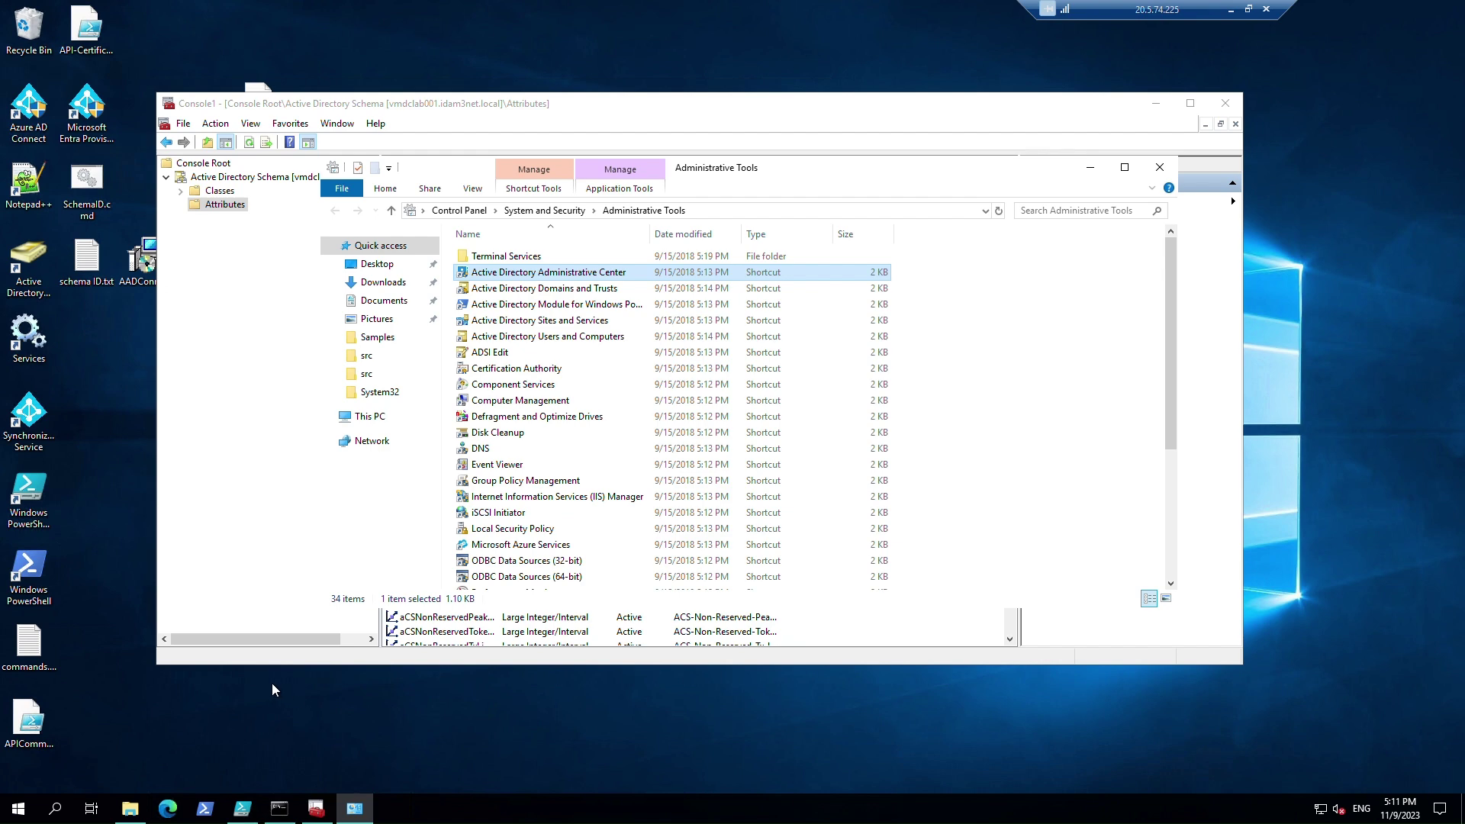
Step: Close the Administrative Tools folder, launch Azure AD Connect as administrator, and choose Configure
{"action": "left_click", "coordinate": [1160, 167]}
{"action": "left_click", "coordinate": [1156, 106]}
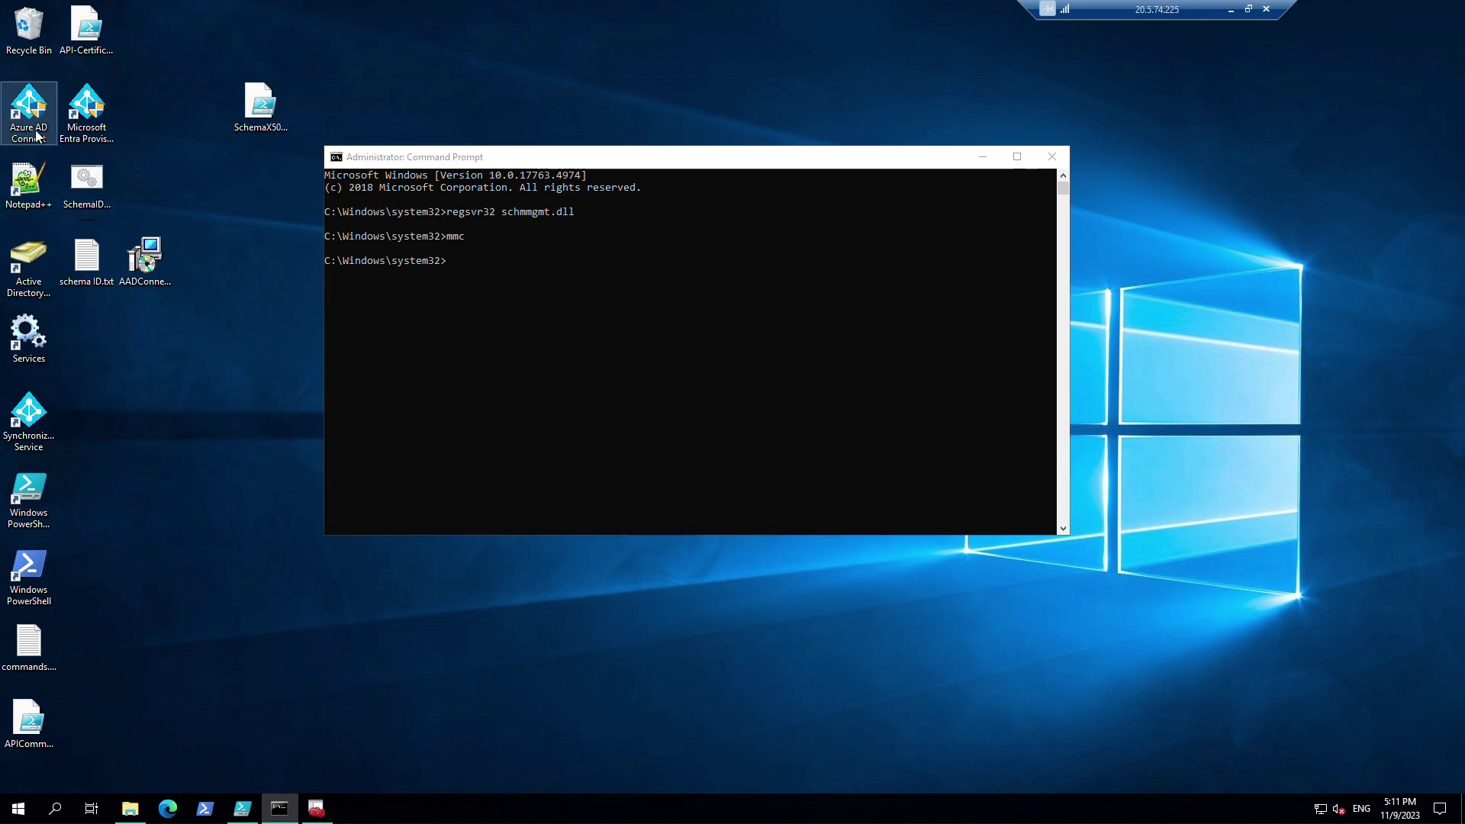
{"action": "double_click", "coordinate": [29, 105]}
{"action": "left_click", "coordinate": [699, 510]}
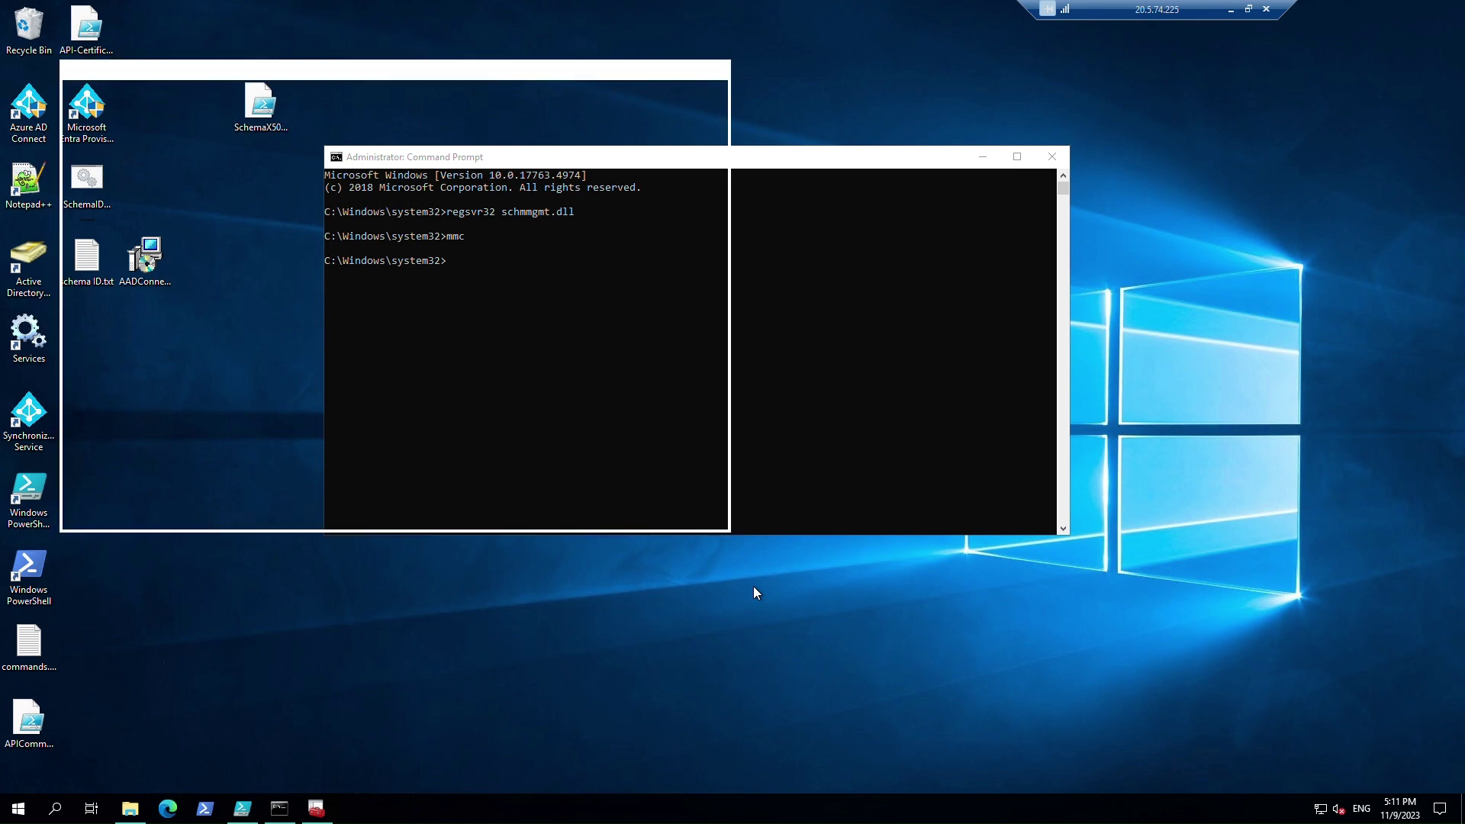
{"action": "left_click", "coordinate": [493, 510]}
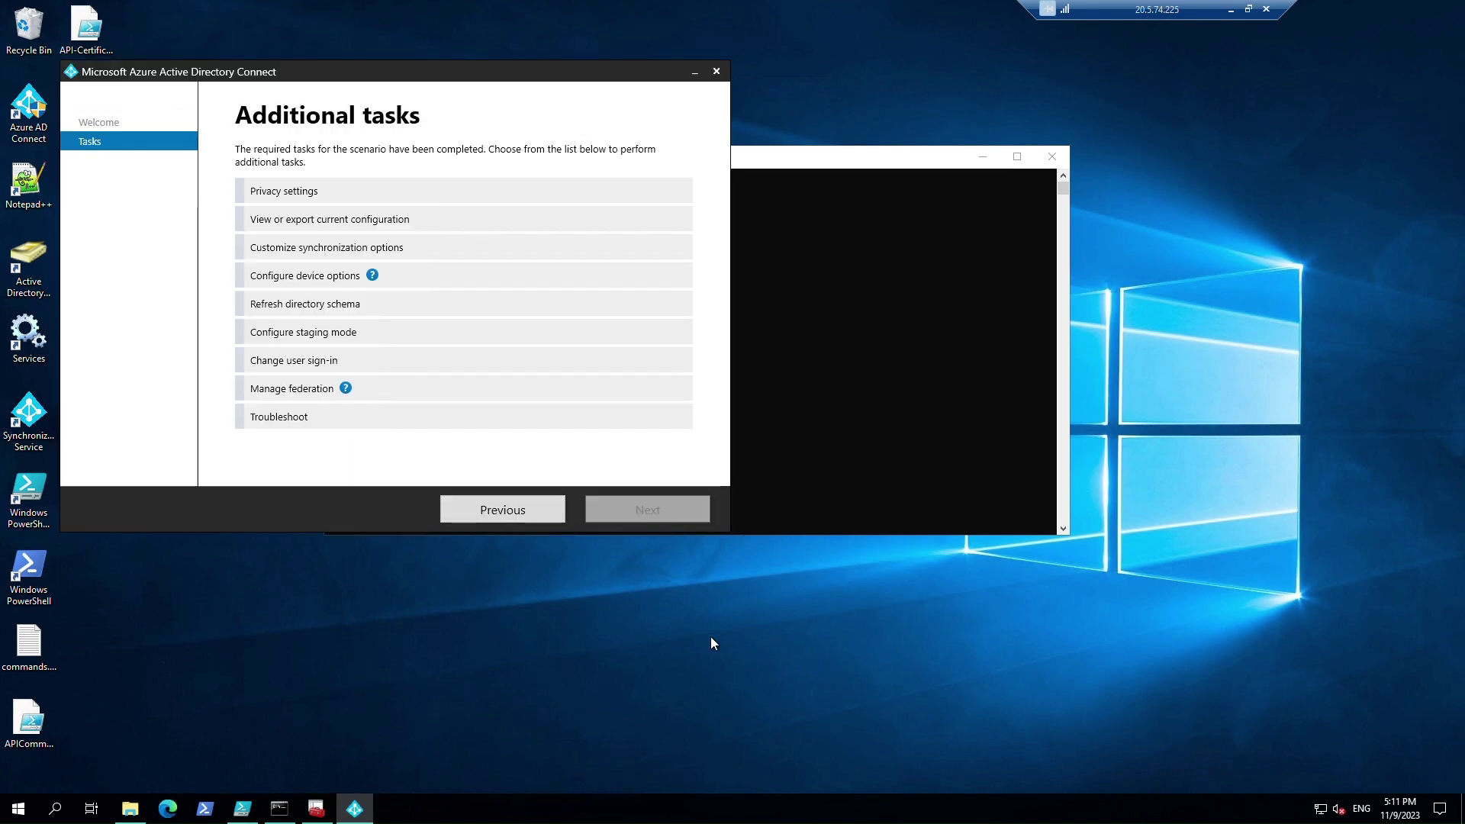
Step: Choose Refresh directory schema and enter the Azure AD admin sign-in name and password
{"action": "left_click", "coordinate": [355, 306]}
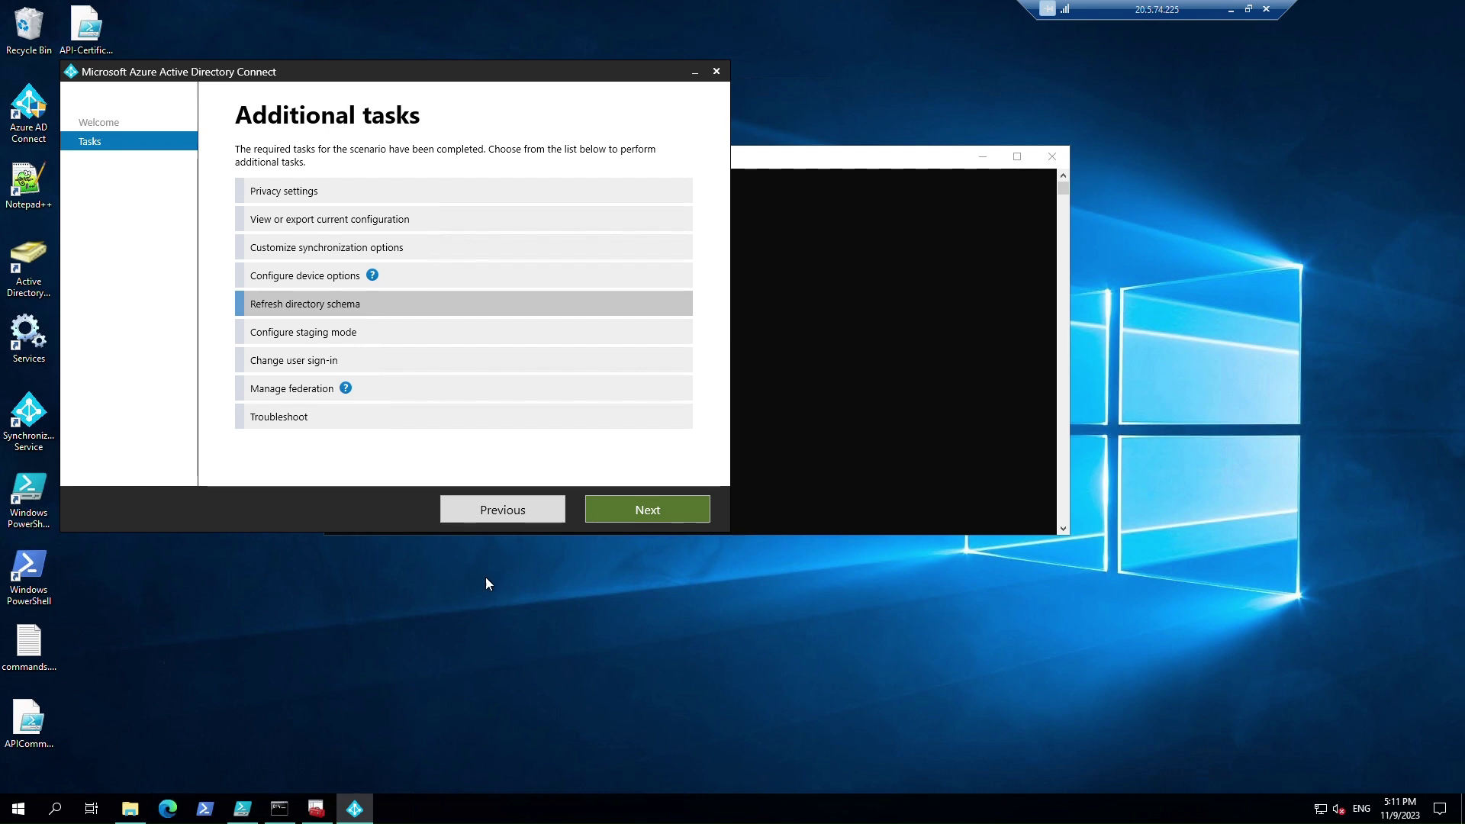
{"action": "left_click", "coordinate": [650, 509]}
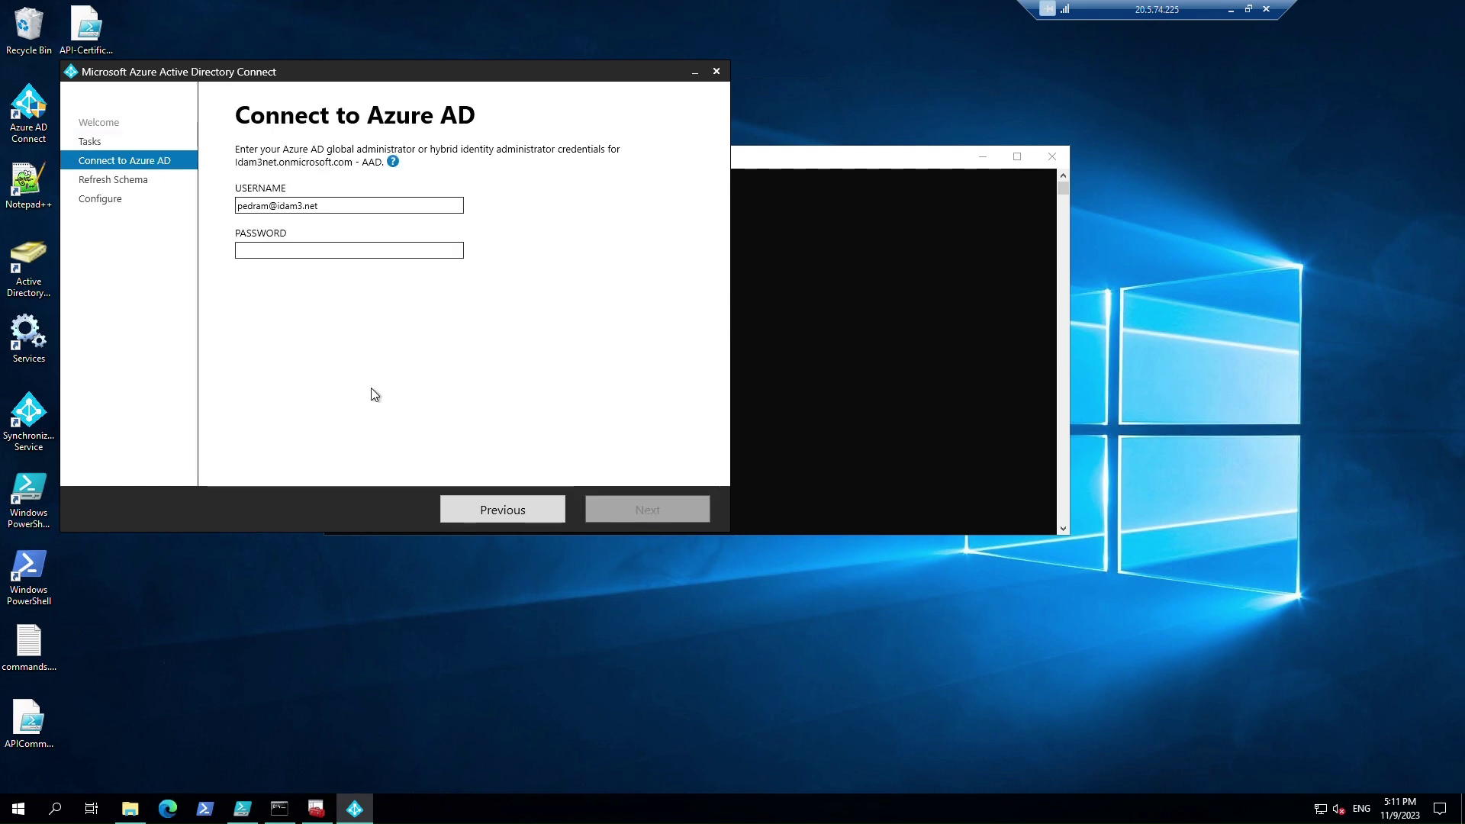
{"action": "left_click", "coordinate": [342, 256]}
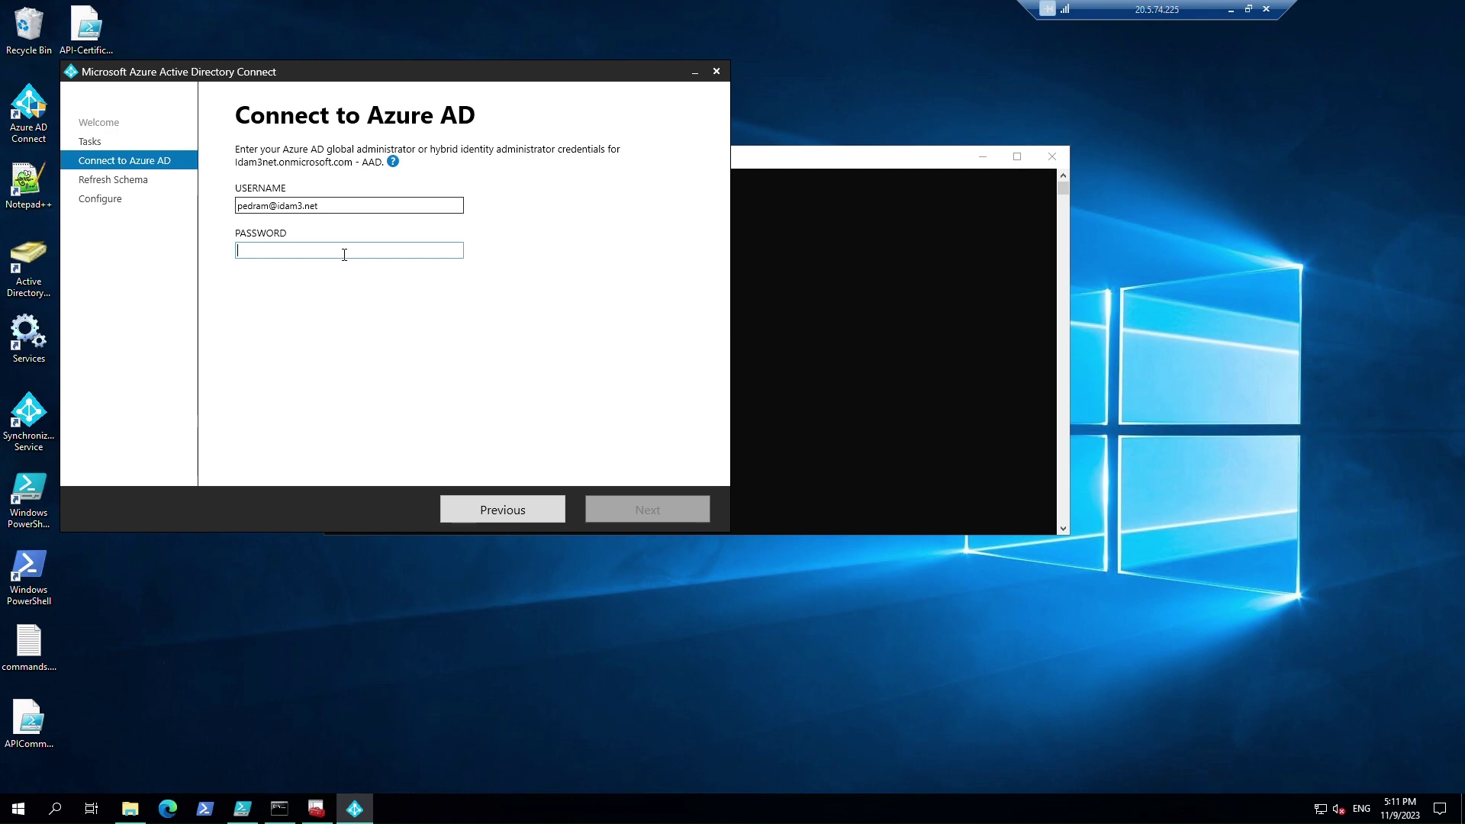
{"action": "left_click", "coordinate": [343, 208]}
{"action": "key", "text": "ctrl+a"}
{"action": "key", "text": "ctrl+v"}
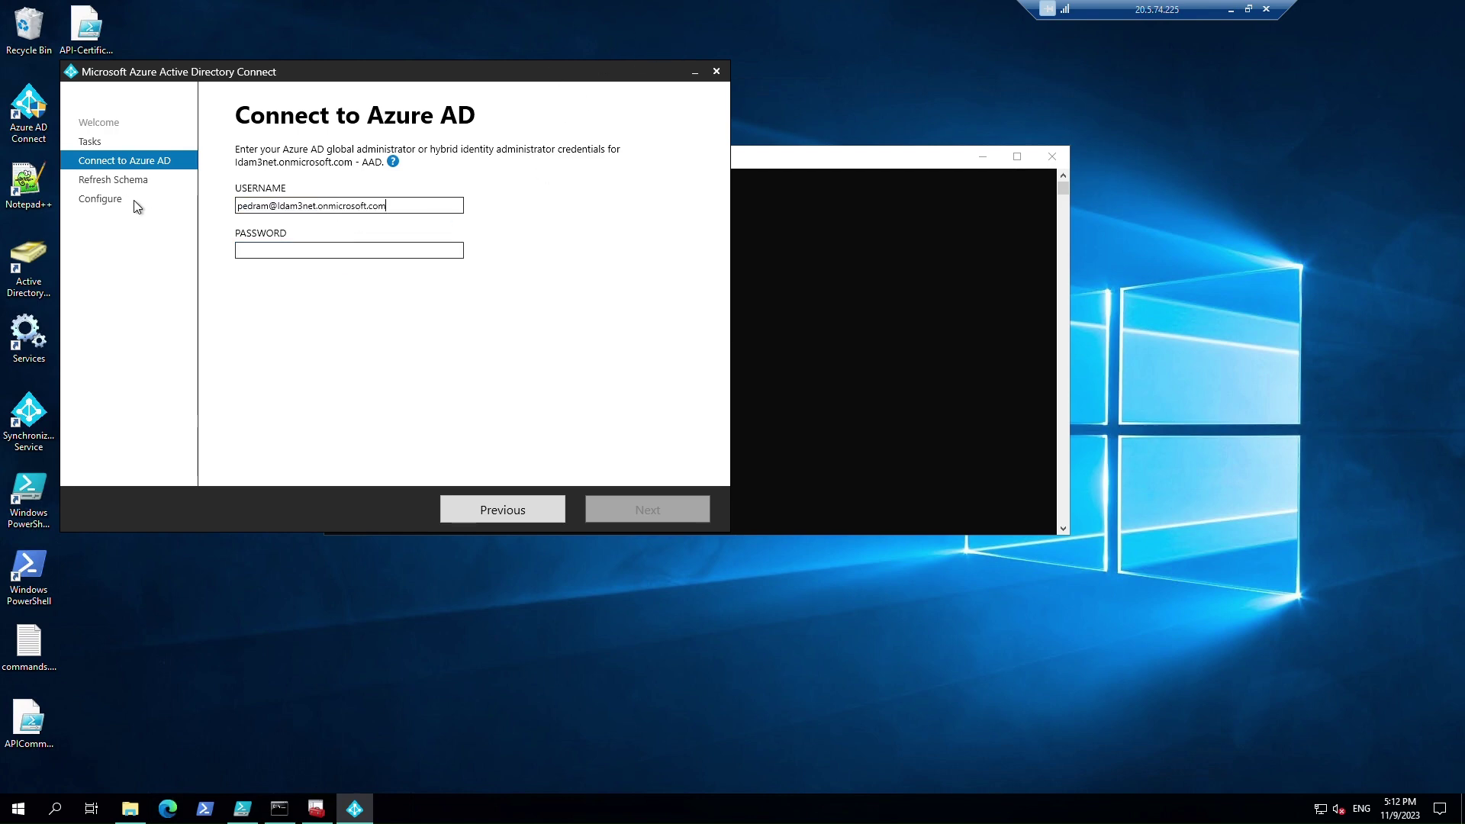
{"action": "key", "text": "Tab"}
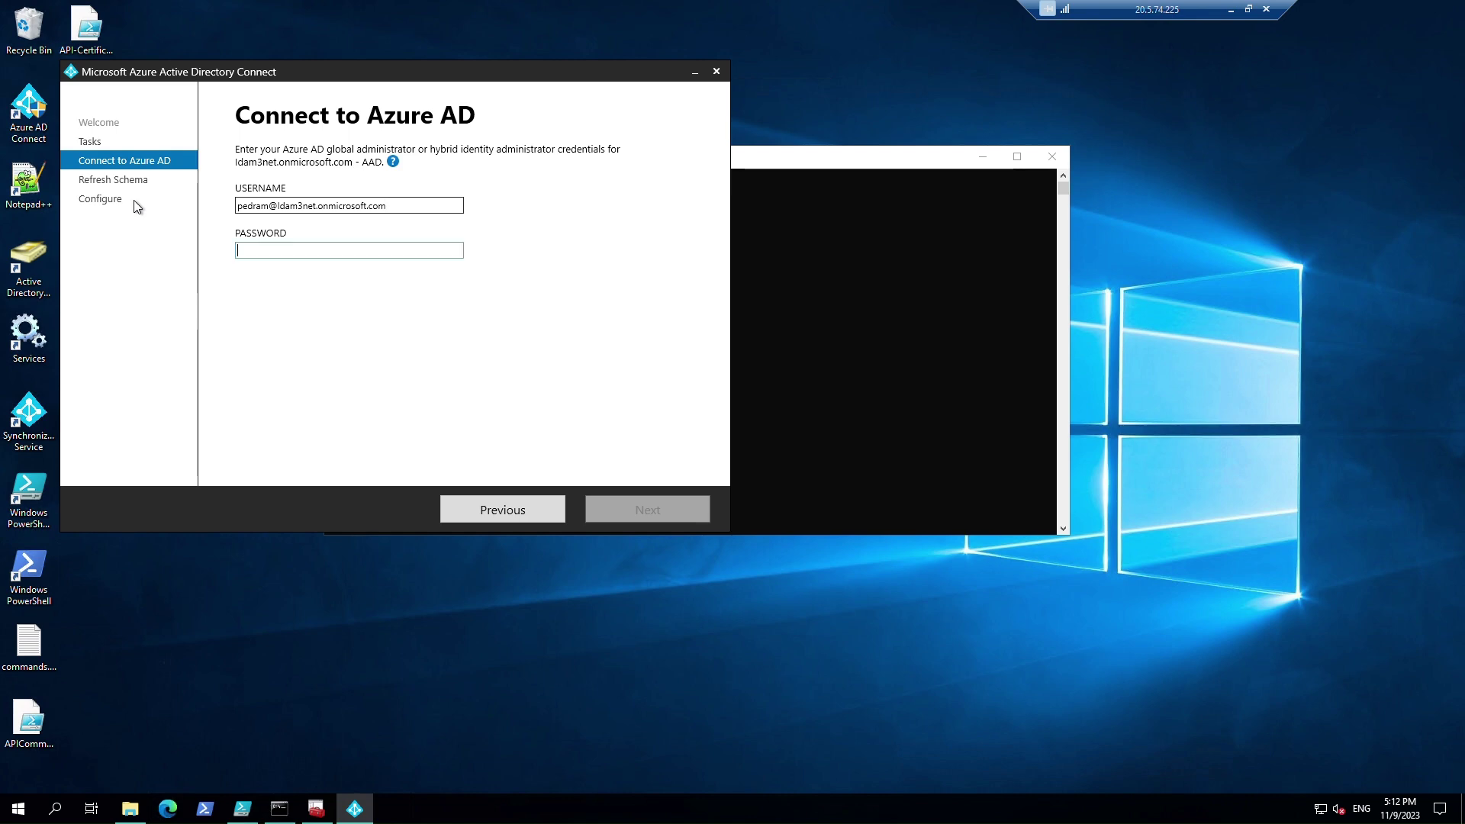
{"action": "type", "text": "•••••••"}
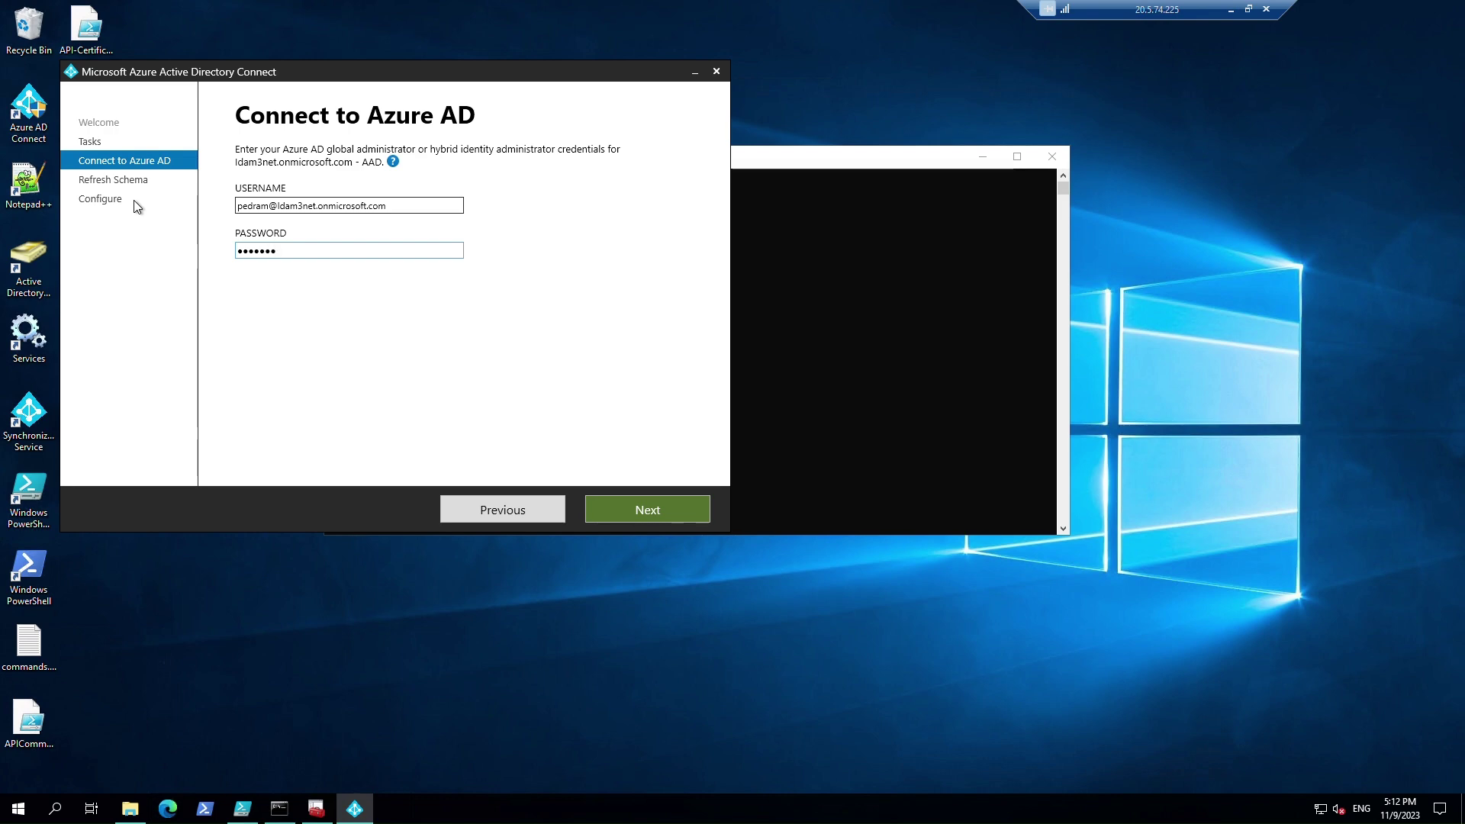
{"action": "type", "text": "•••••••"}
Step: Verify the credentials, keep idam3net.local selected, and run the schema refresh
{"action": "left_click", "coordinate": [602, 502]}
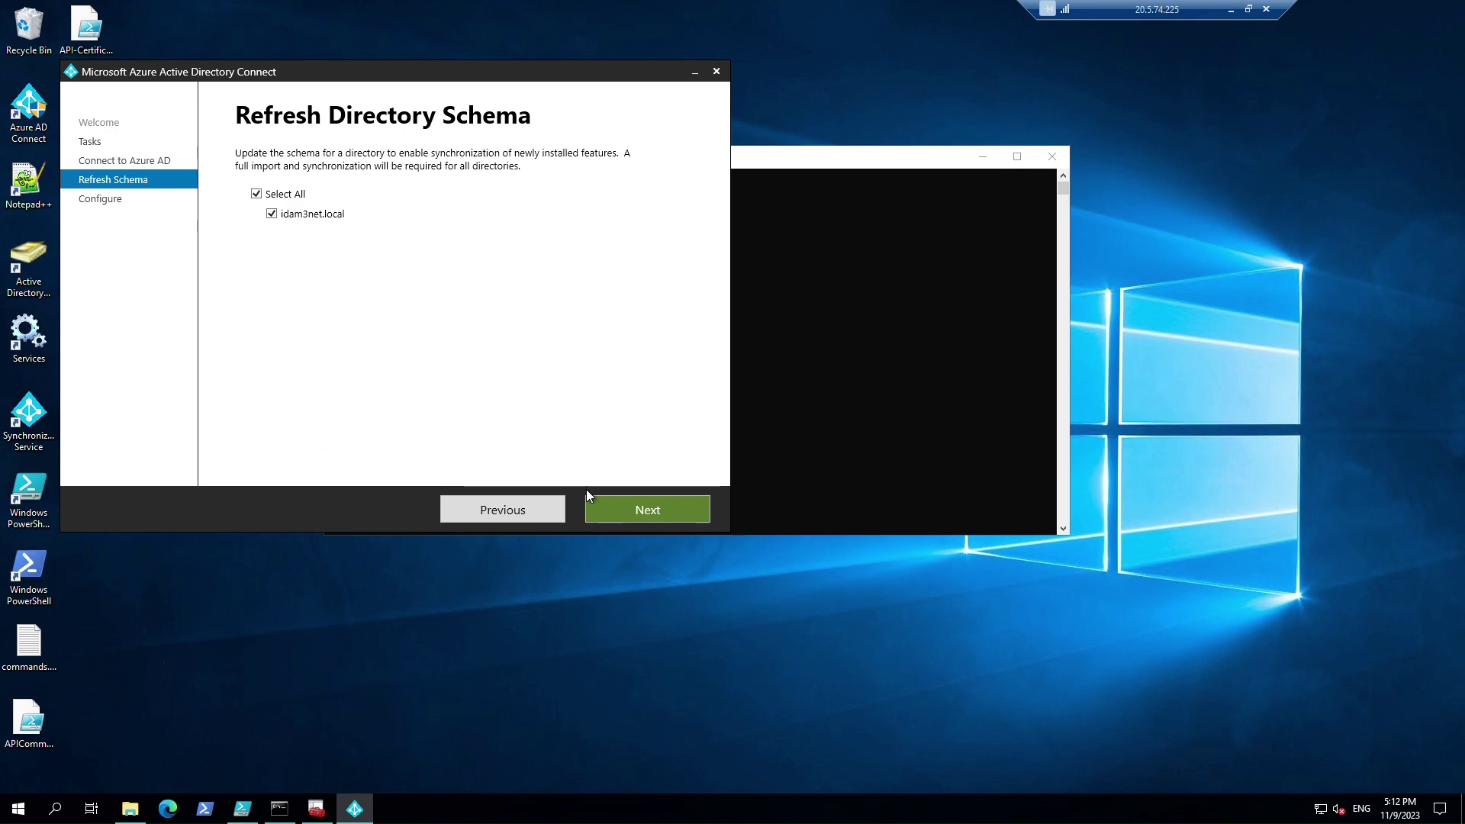
{"action": "left_click", "coordinate": [637, 514]}
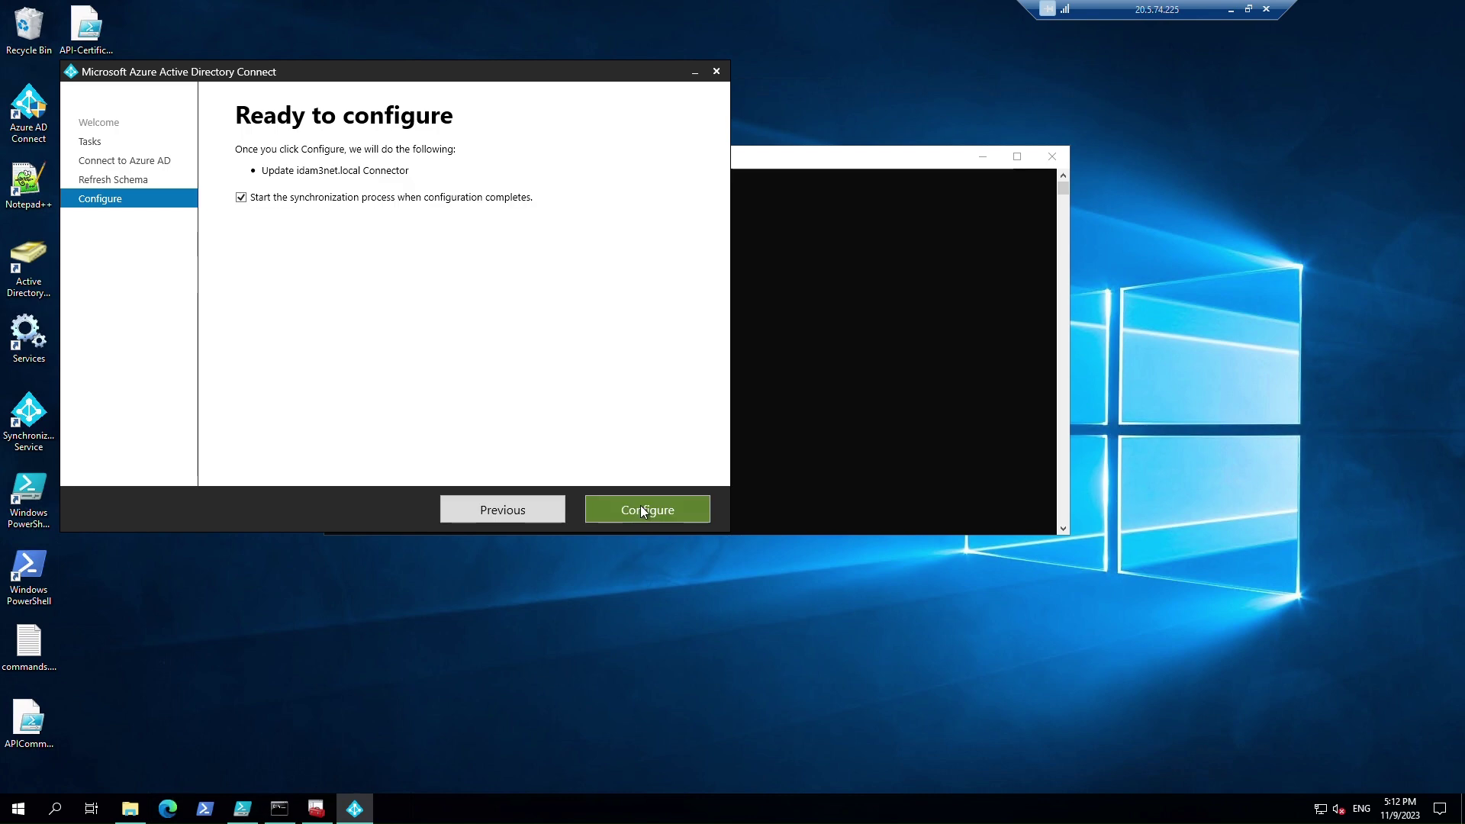
{"action": "left_click", "coordinate": [661, 510]}
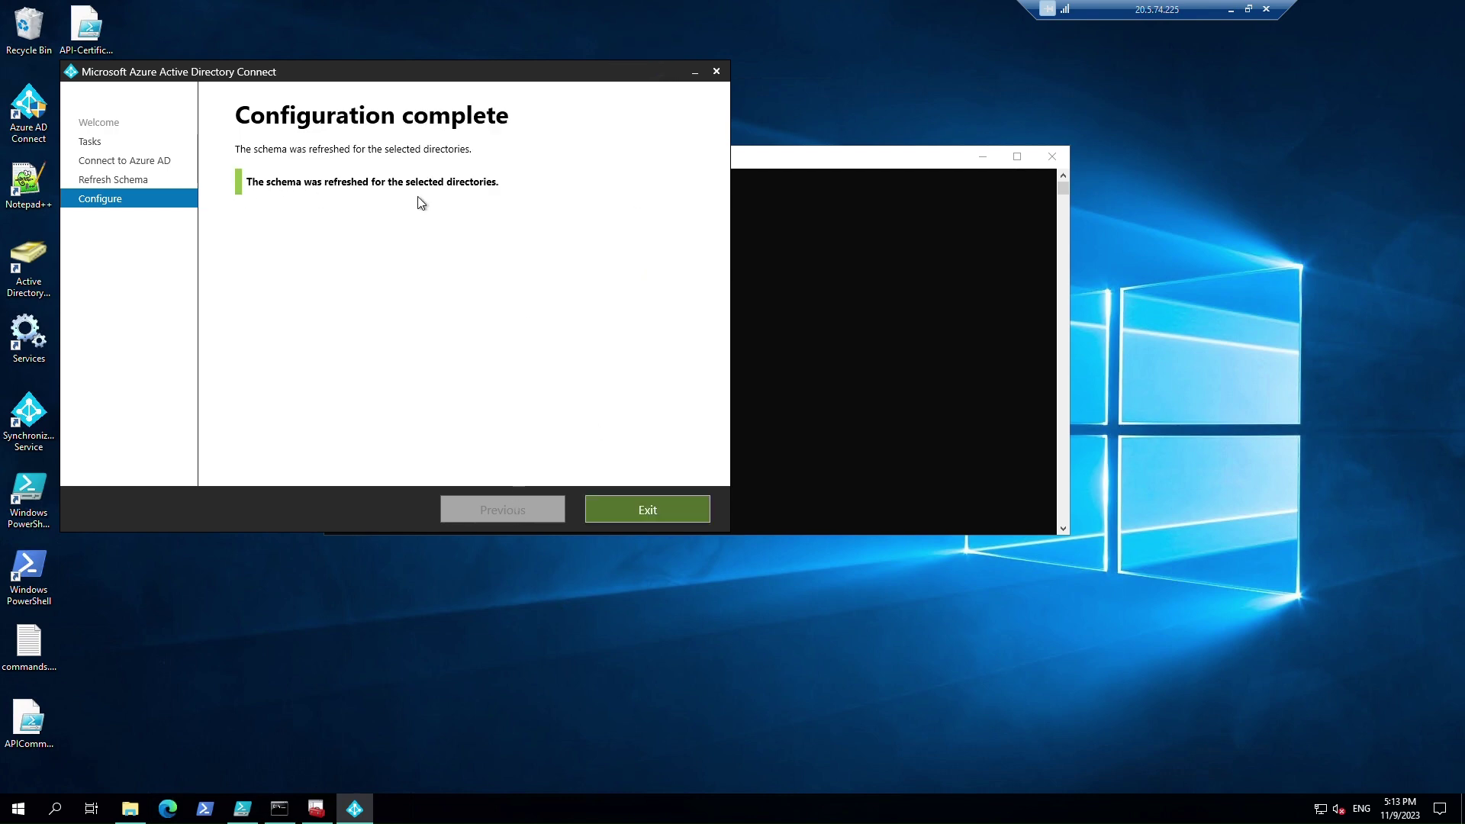
Step: Close the finished wizard, exit the sync-in-progress error, and relaunch Azure AD Connect as administrator
{"action": "left_click", "coordinate": [627, 509]}
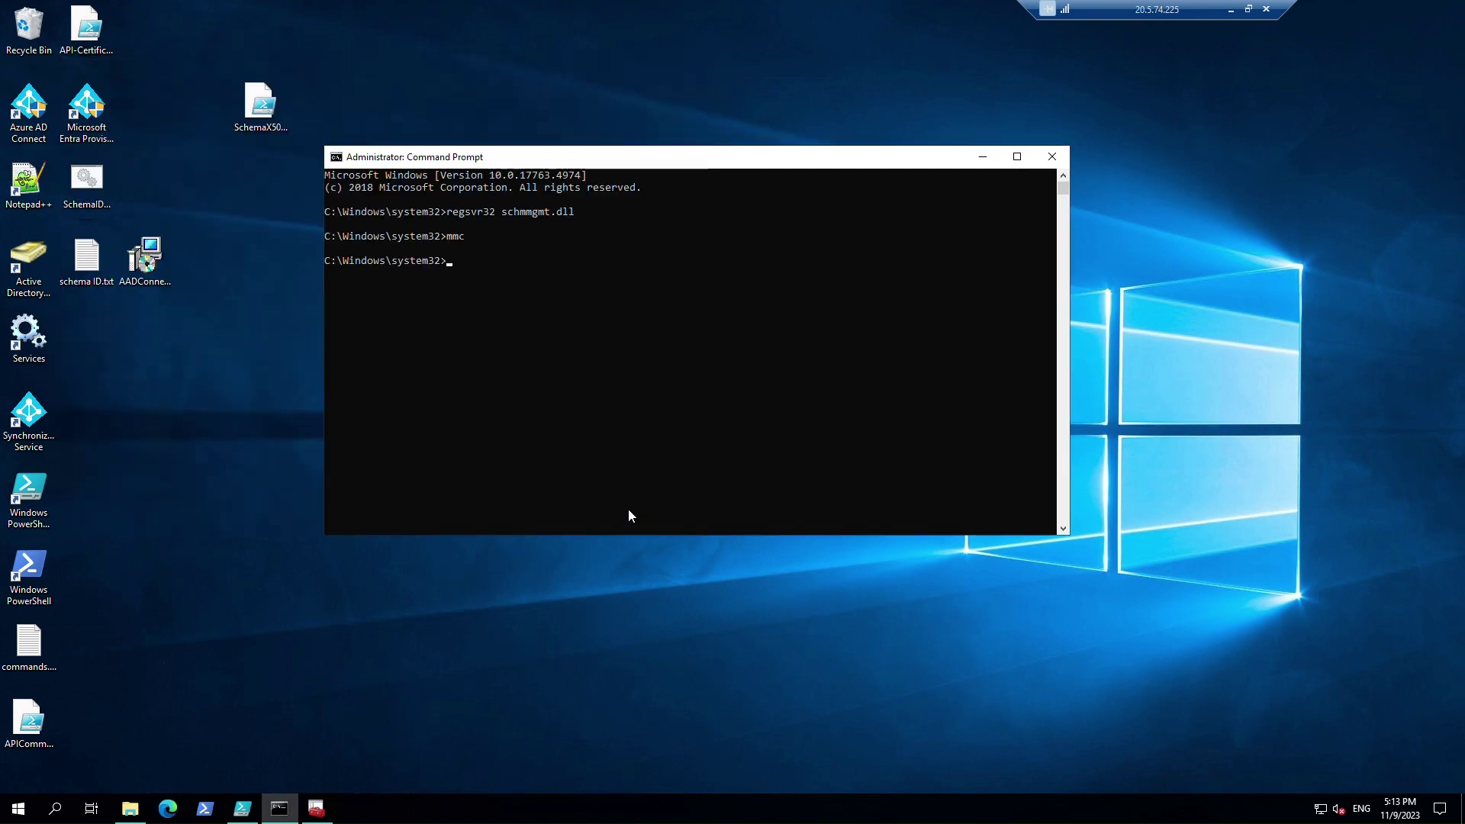
{"action": "double_click", "coordinate": [28, 107]}
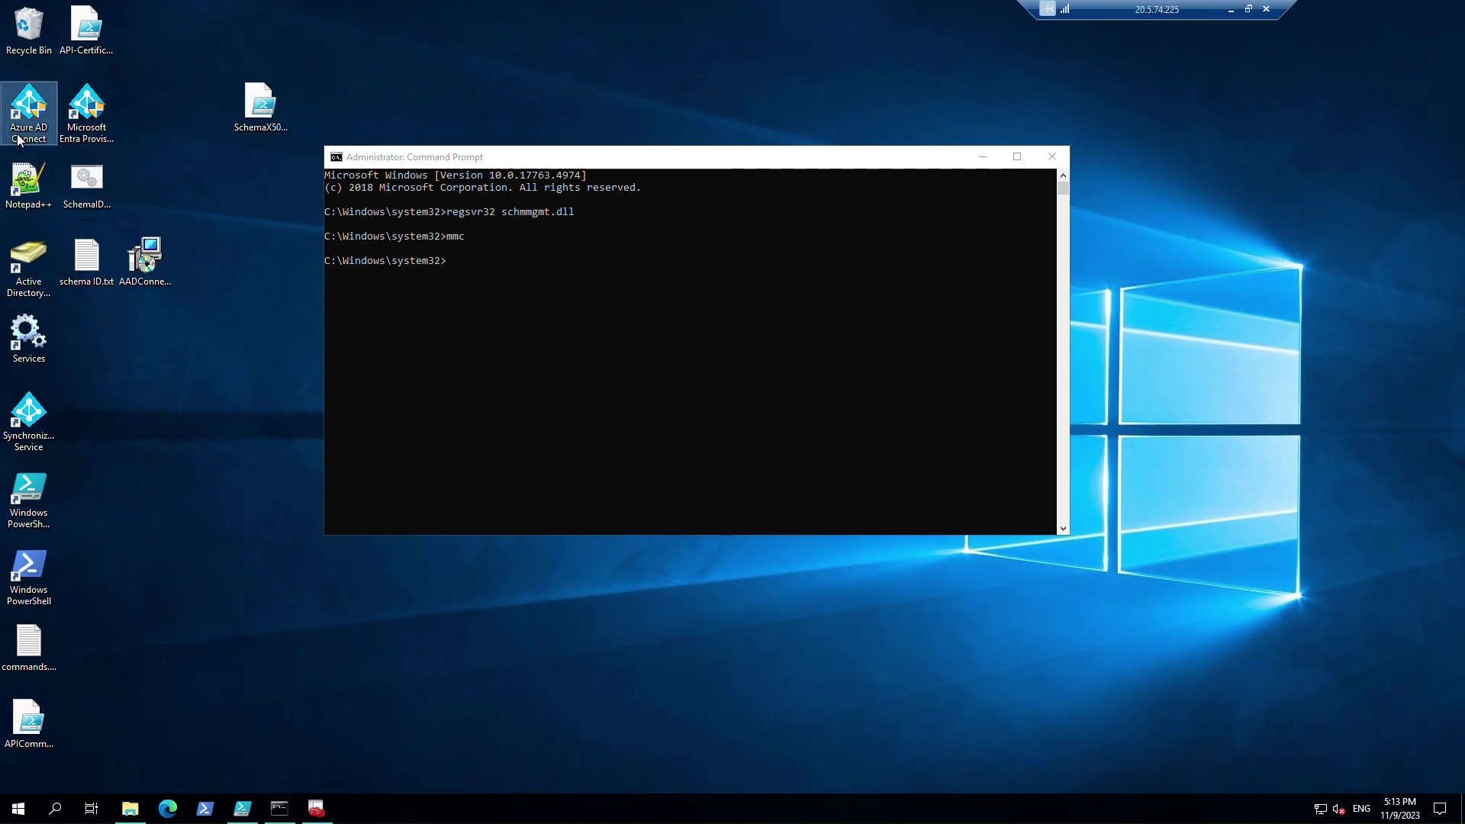
{"action": "left_click", "coordinate": [633, 508]}
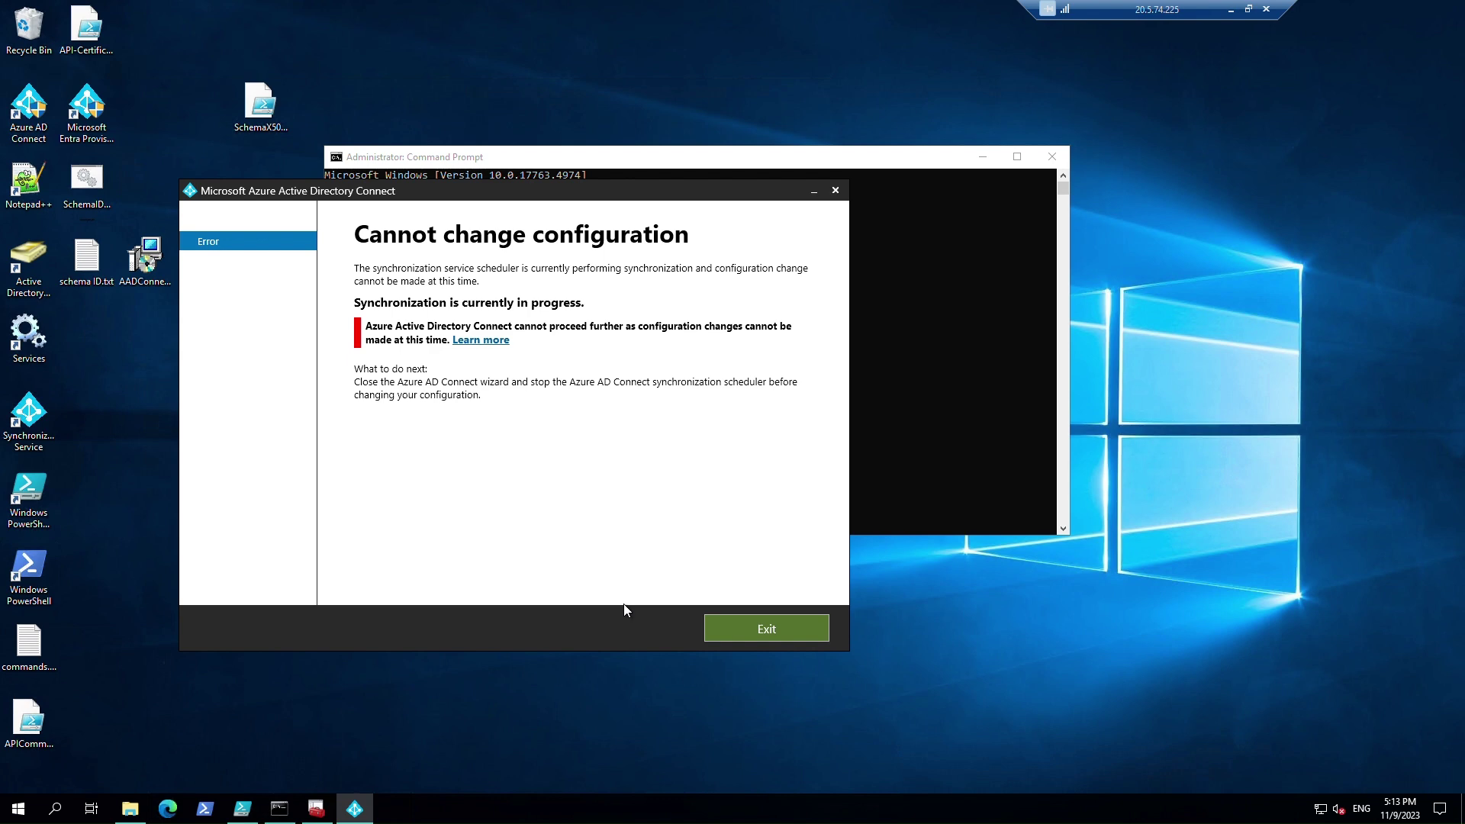
{"action": "left_click", "coordinate": [737, 628]}
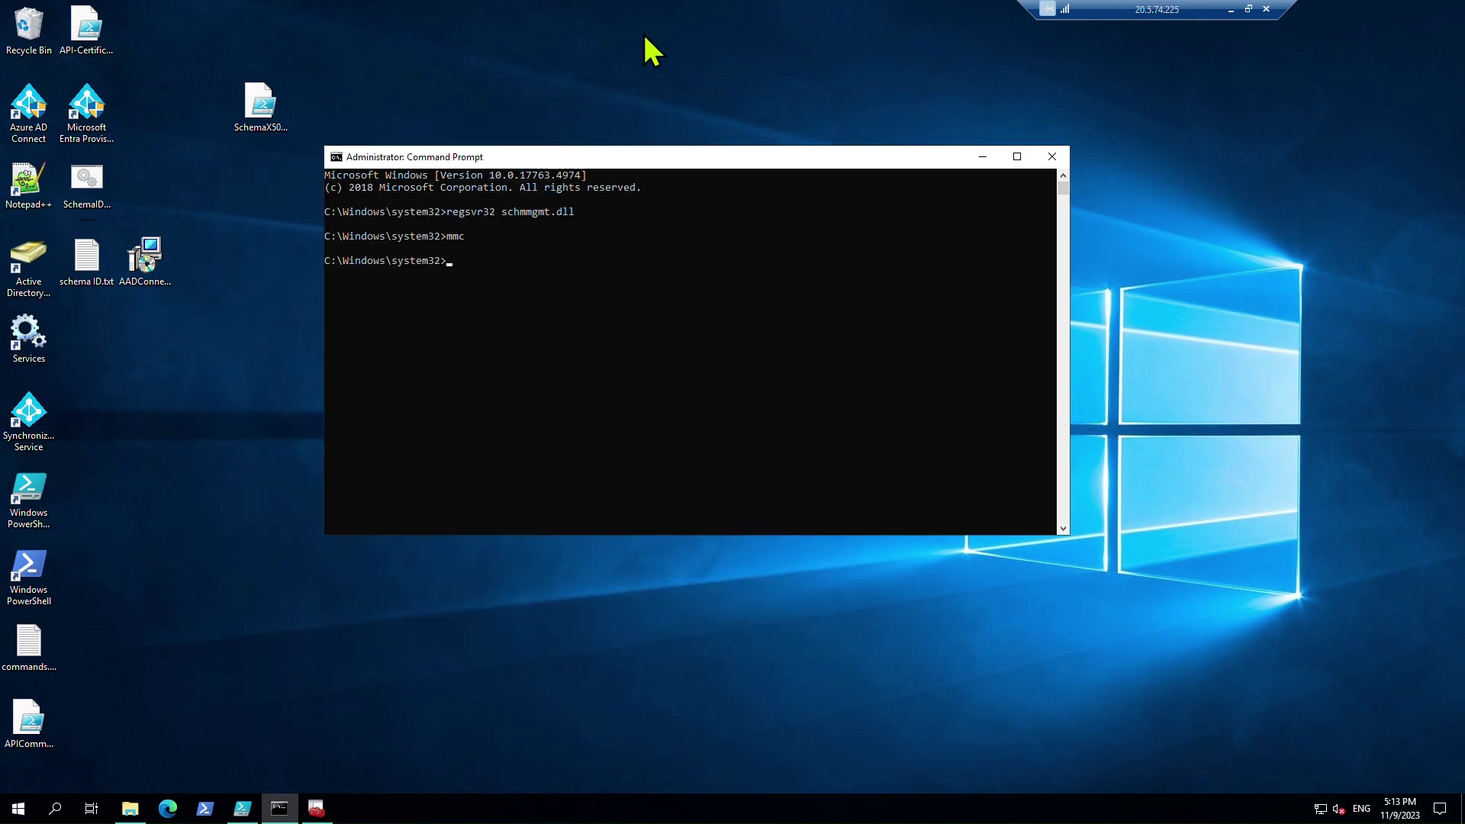
{"action": "double_click", "coordinate": [40, 142]}
{"action": "left_click", "coordinate": [676, 505]}
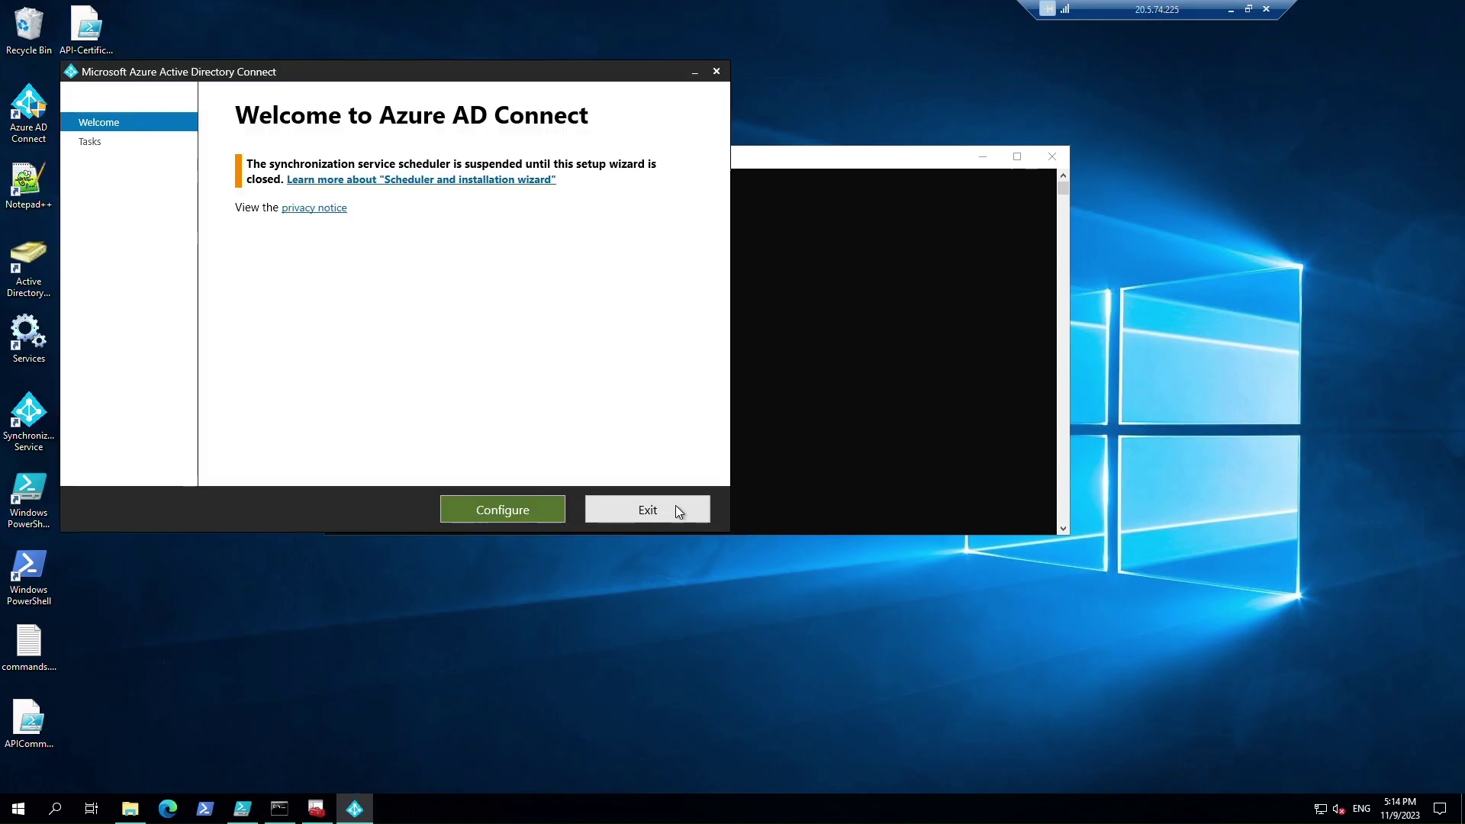
Step: Choose Customize synchronization options and sign in to Azure AD with the admin password
{"action": "left_click", "coordinate": [547, 510]}
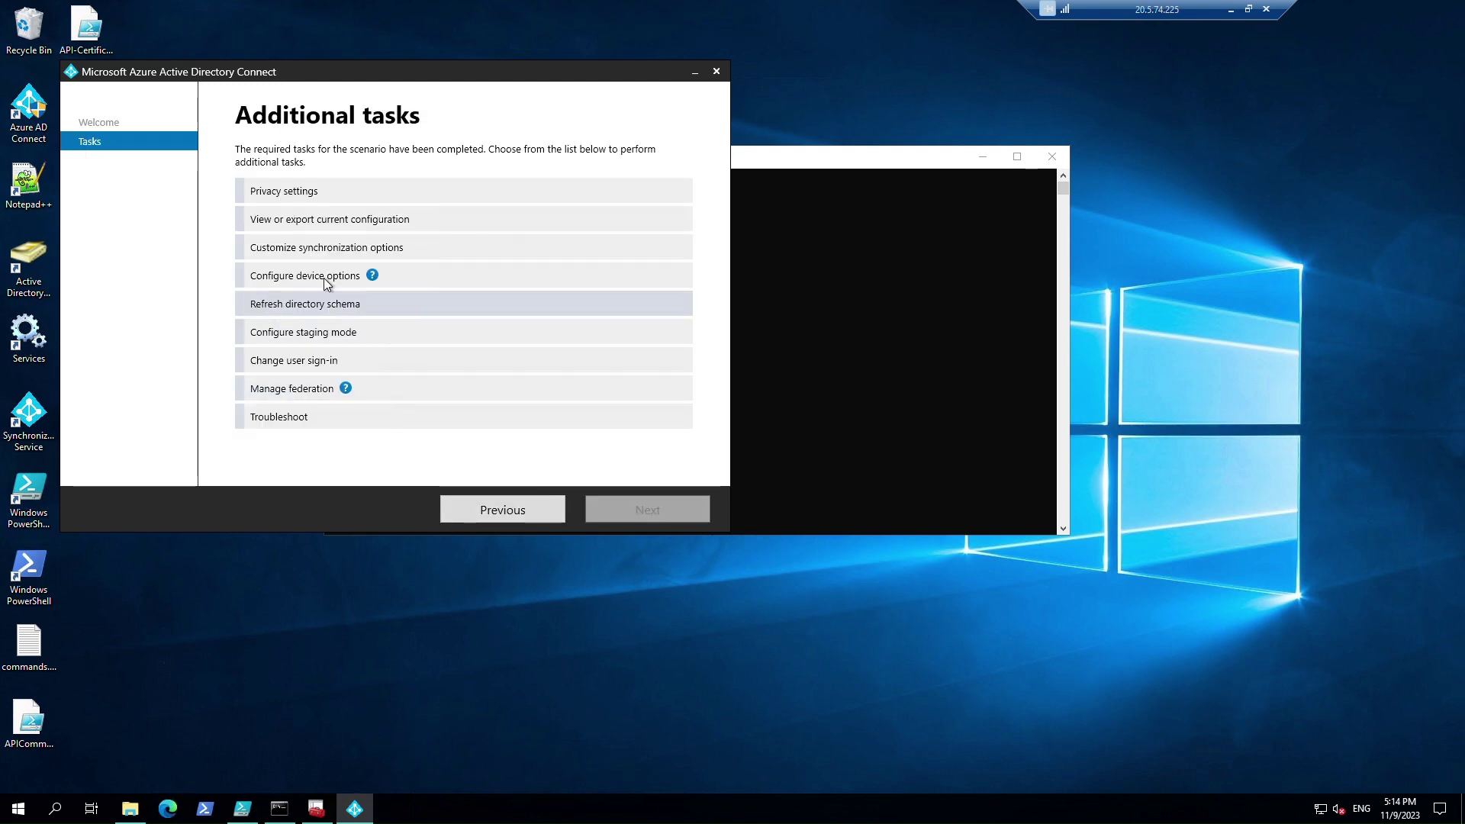
{"action": "left_click", "coordinate": [316, 246]}
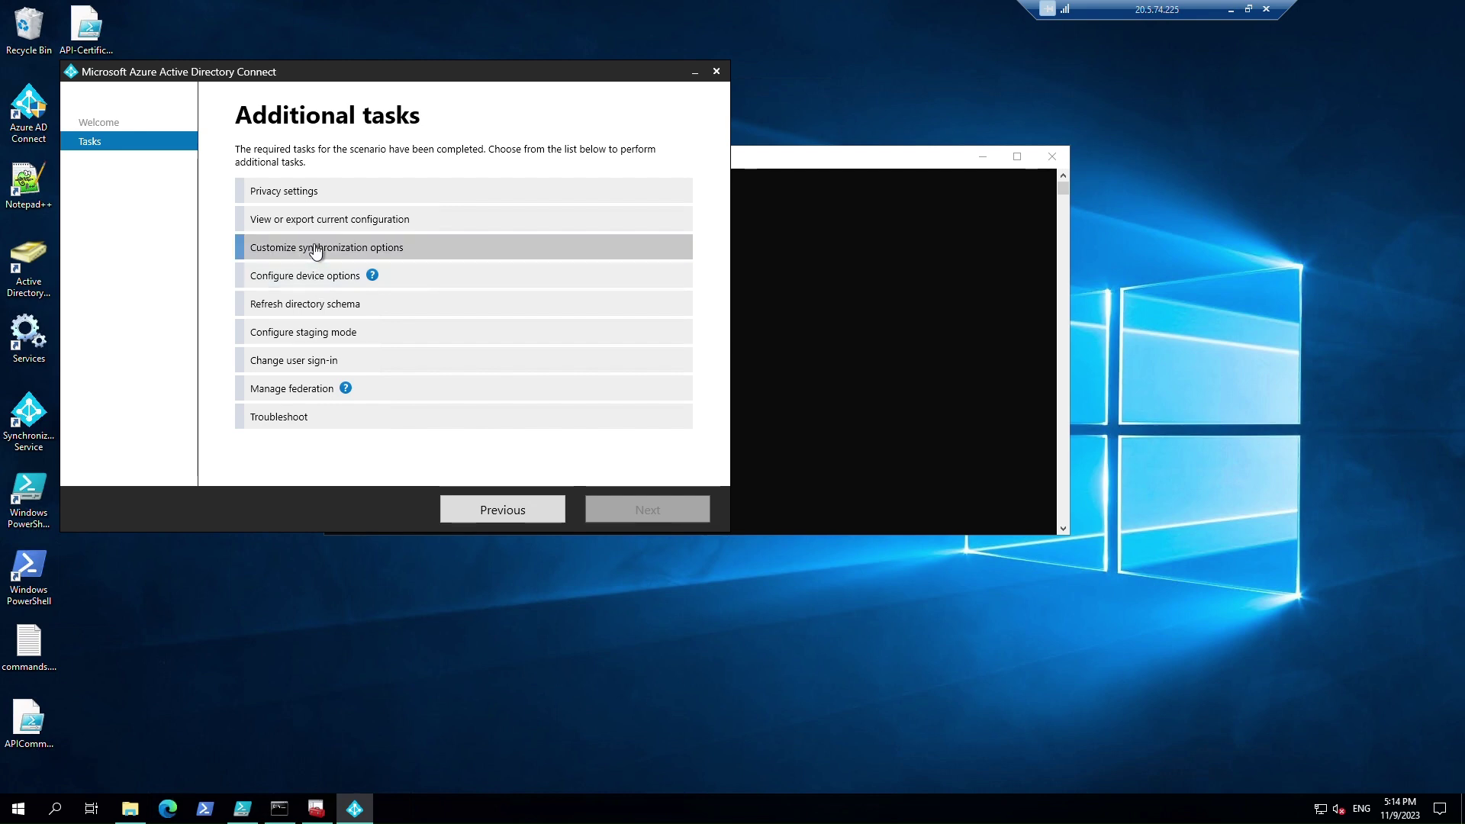
{"action": "left_click", "coordinate": [619, 515]}
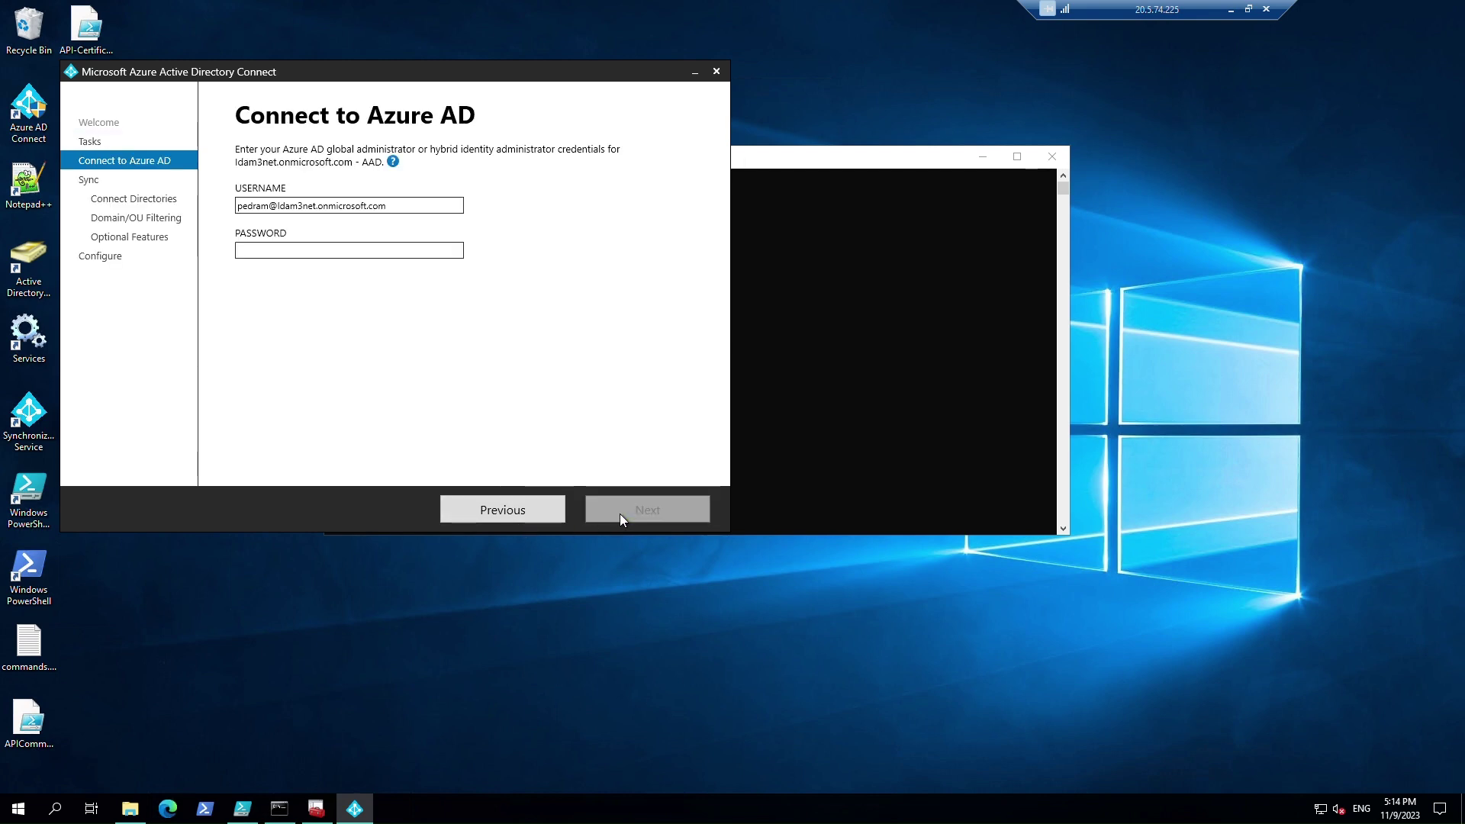
{"action": "left_click", "coordinate": [361, 251]}
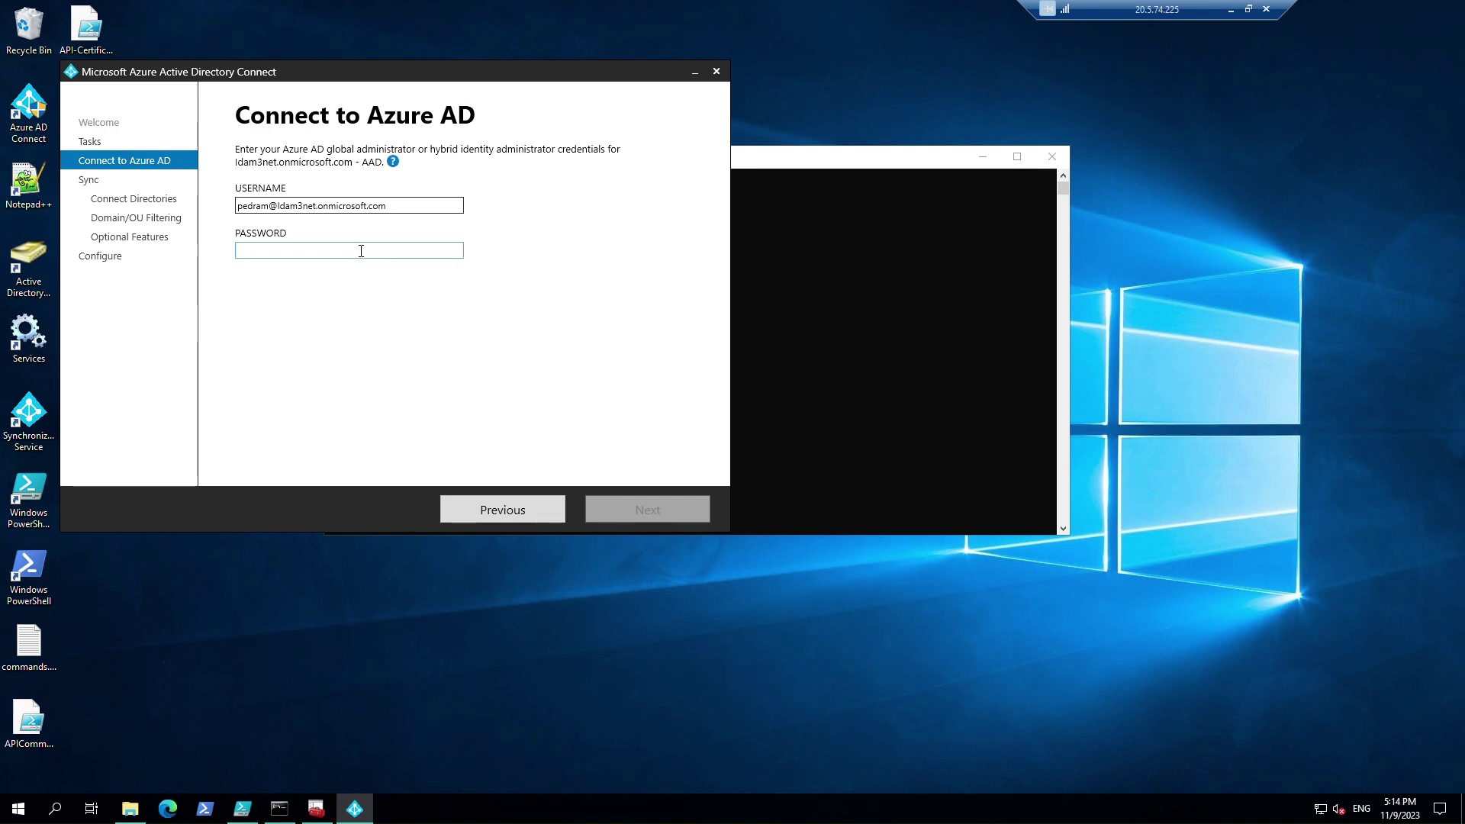
{"action": "type", "text": "••••••••"}
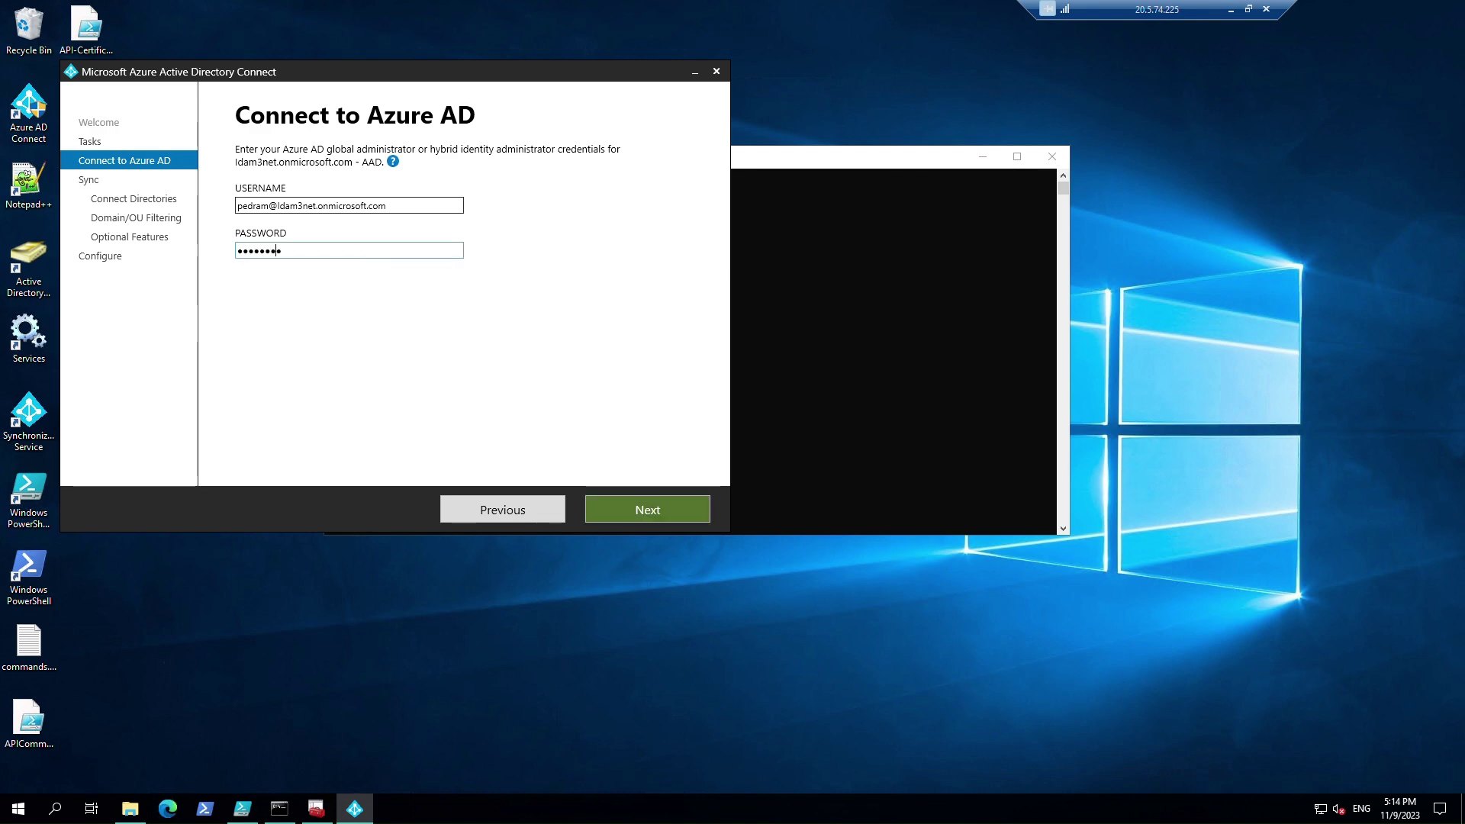
{"action": "type", "text": "•••••••"}
{"action": "left_click", "coordinate": [694, 516]}
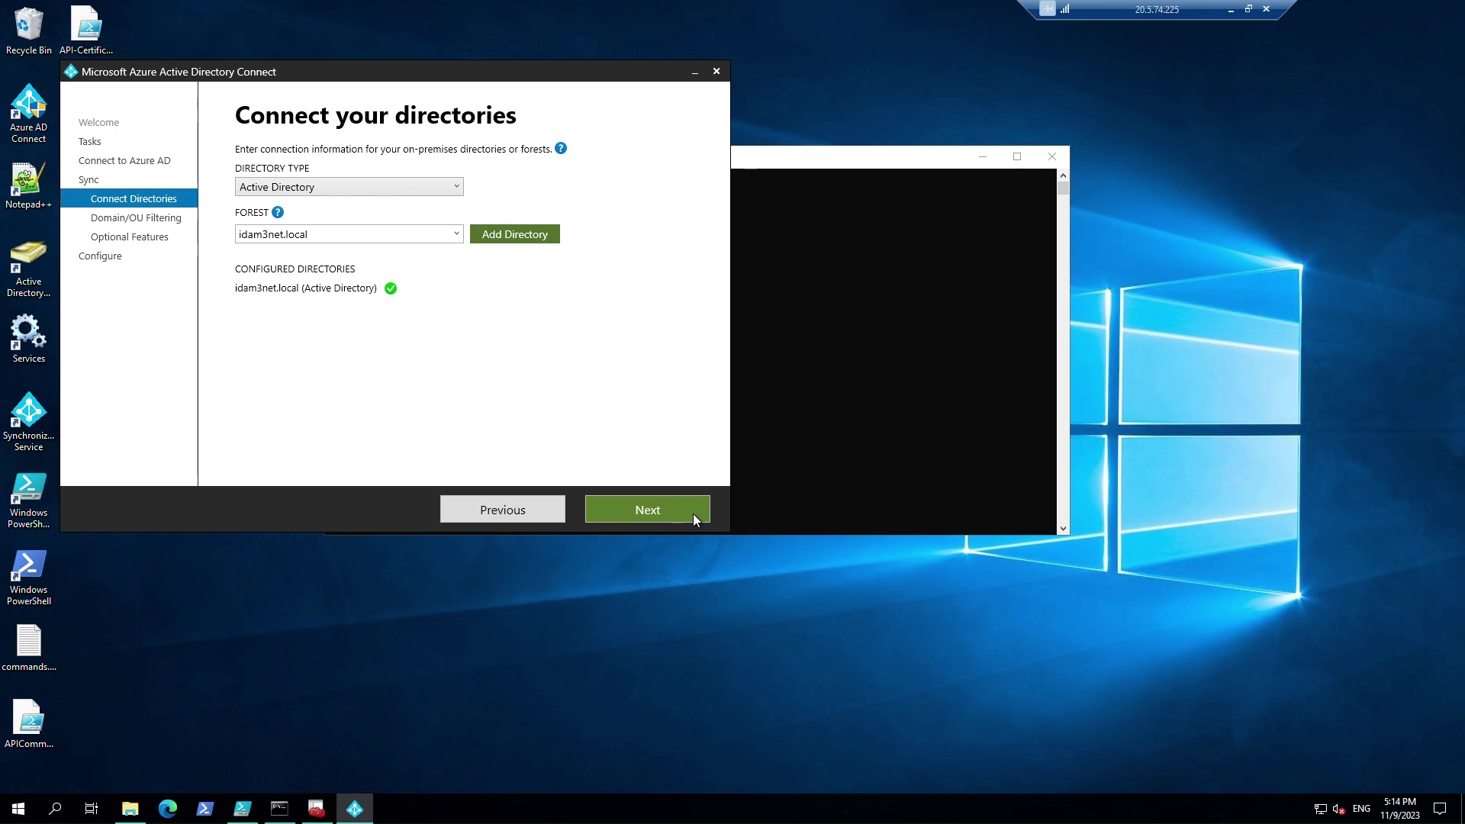
Step: Pass Connect Directories and accept the OU filtering for idam3net.local and ManagedAccount
{"action": "left_click", "coordinate": [648, 505]}
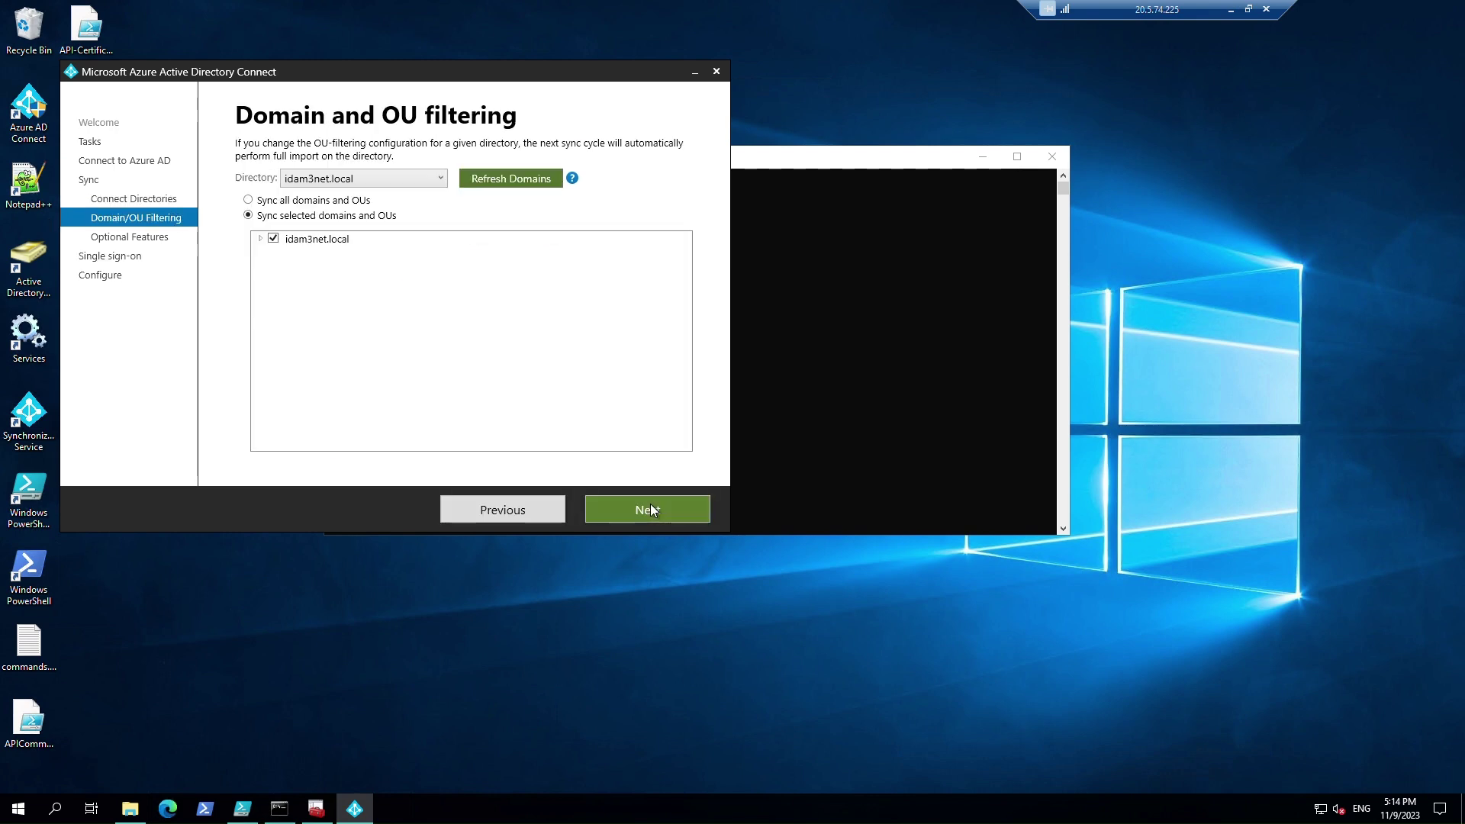
{"action": "left_click", "coordinate": [260, 239]}
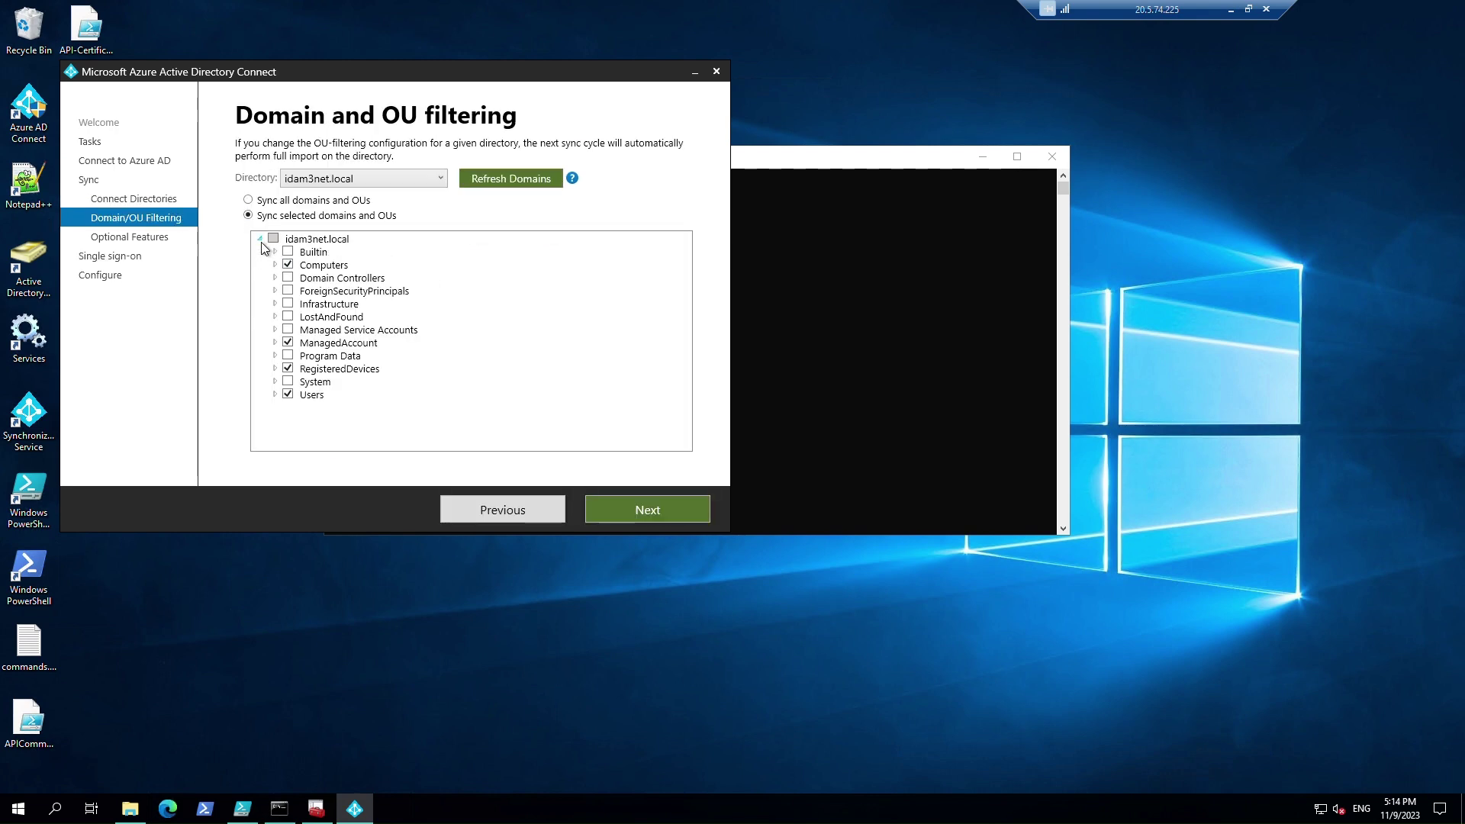
{"action": "left_click", "coordinate": [275, 342]}
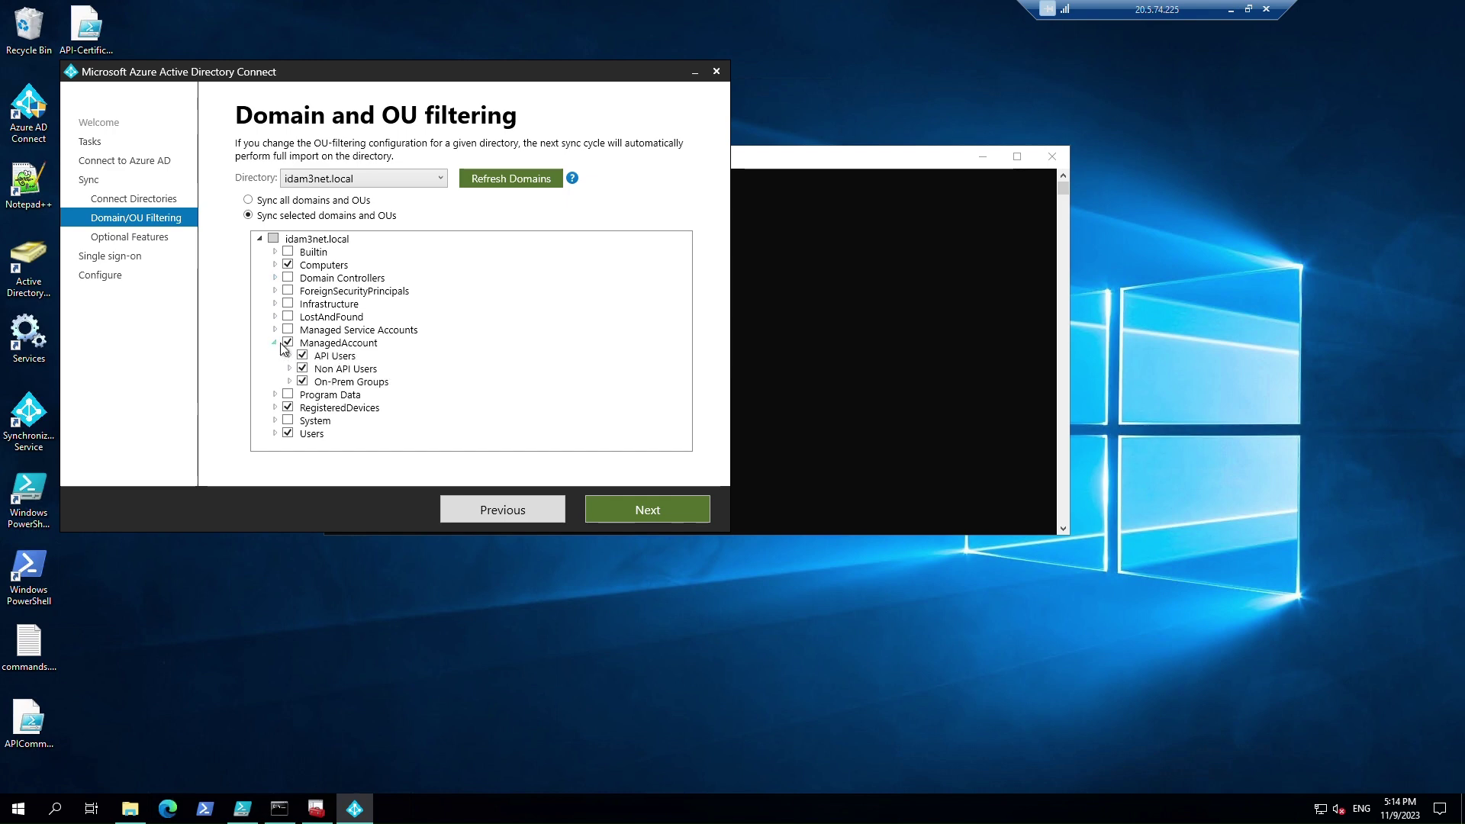
{"action": "left_click", "coordinate": [631, 500]}
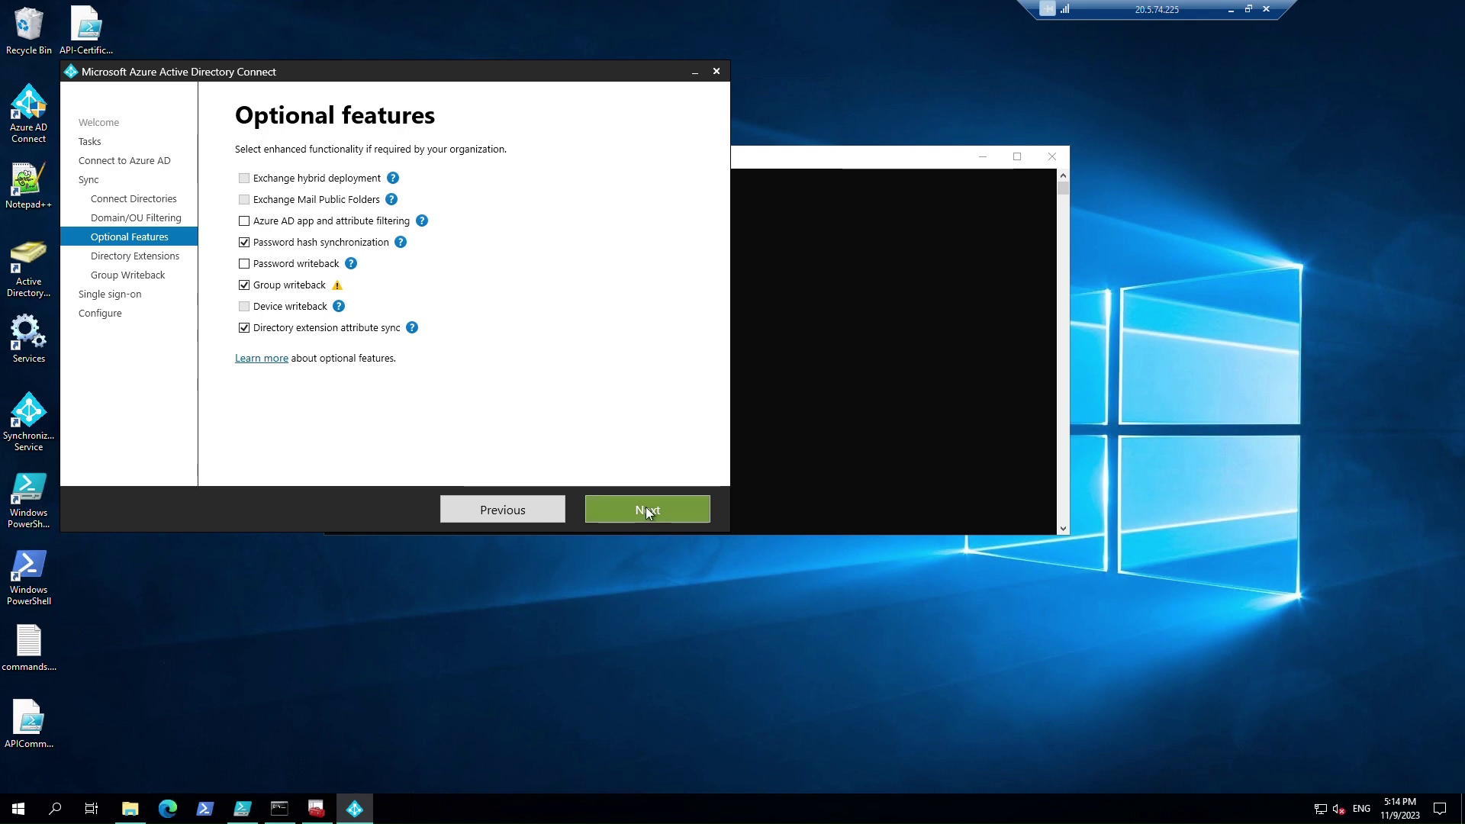
Step: Add builtinModifiedCount (user) and drivingLicense (user) to the selected directory extension attributes
{"action": "left_click", "coordinate": [647, 511]}
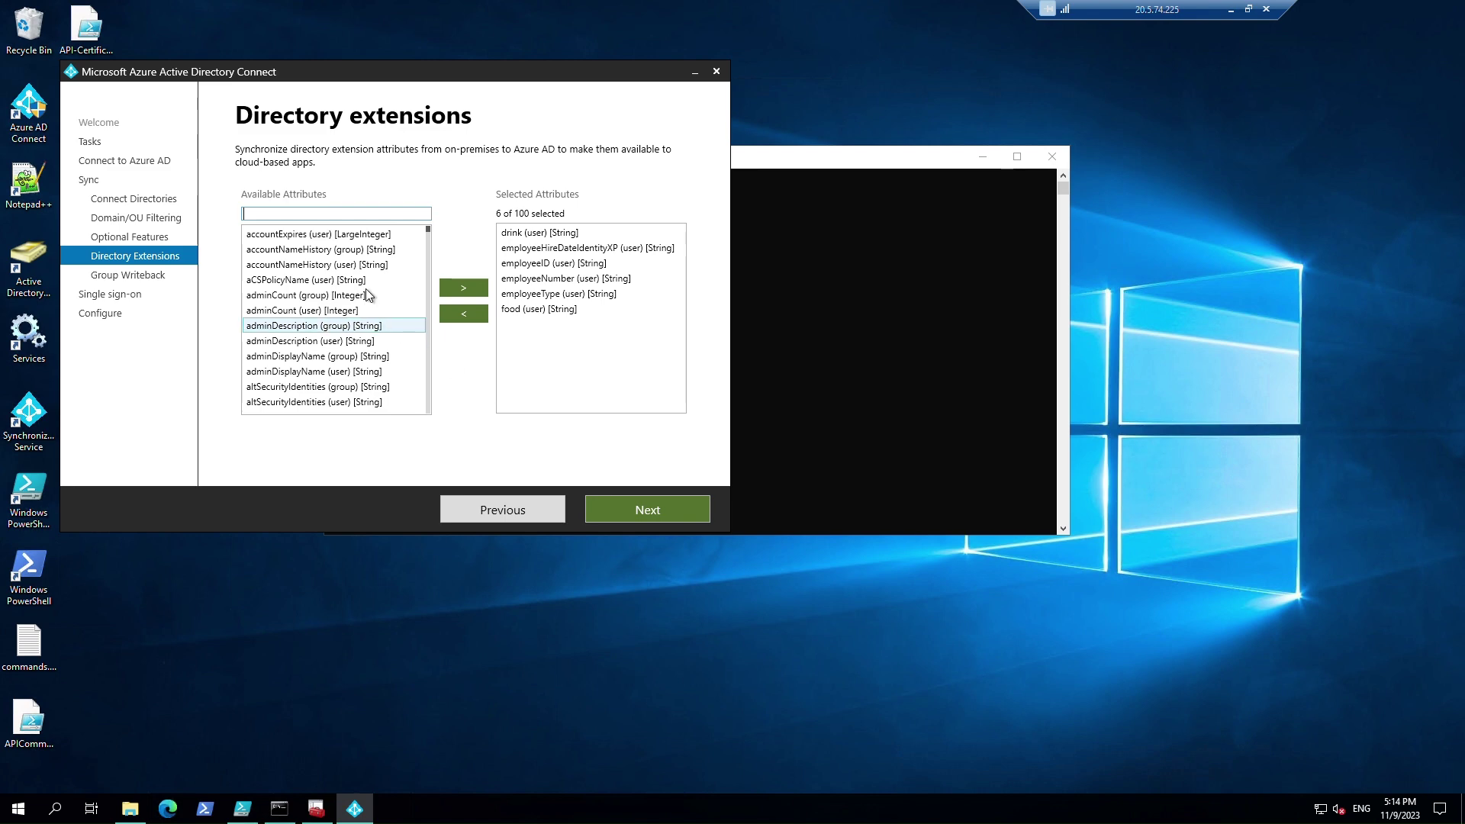
{"action": "scroll", "coordinate": [366, 265], "scroll_direction": "down", "scroll_amount": 10}
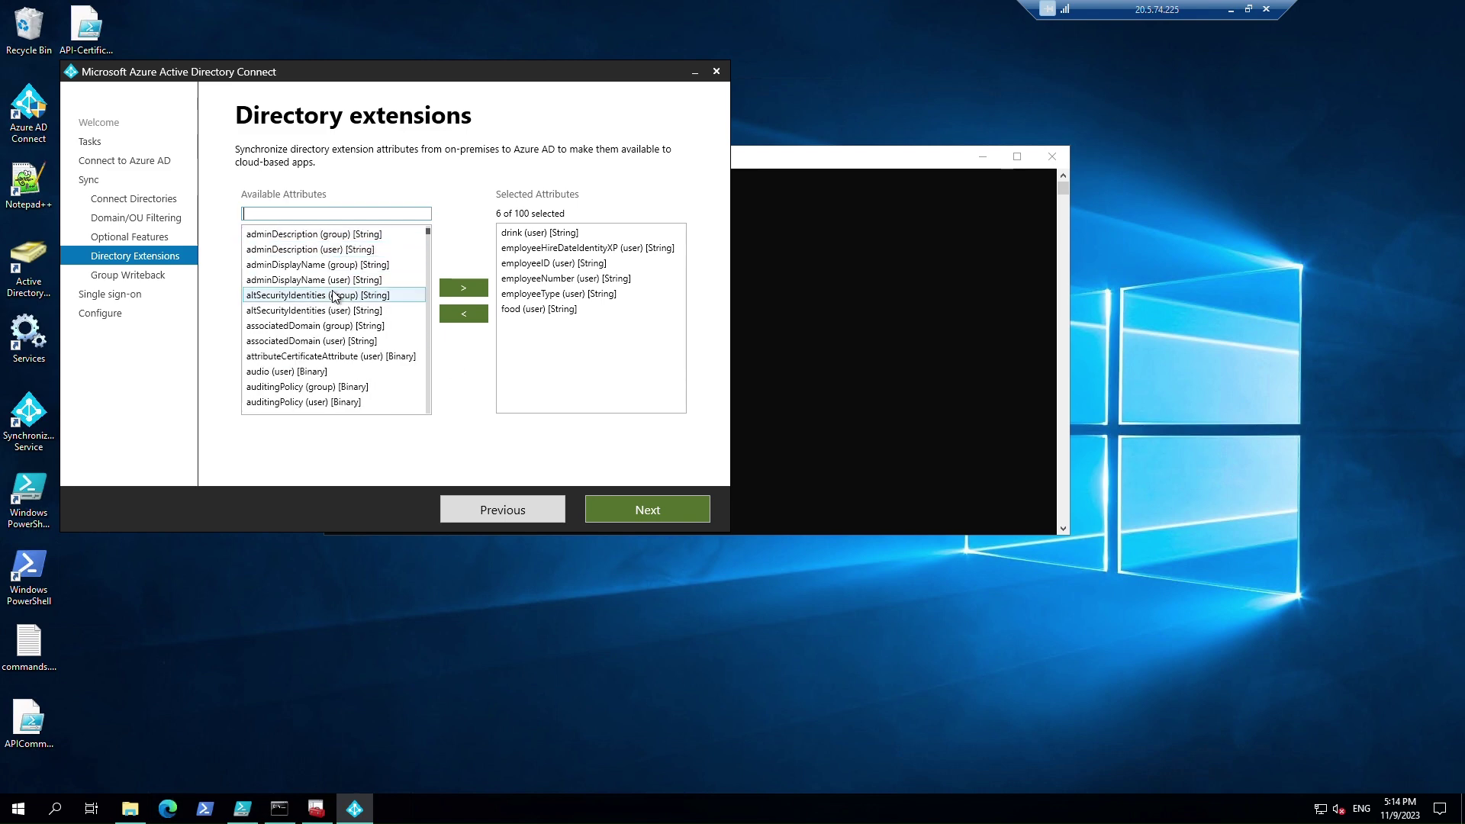
{"action": "scroll", "coordinate": [334, 296], "scroll_direction": "down", "scroll_amount": 2}
{"action": "left_click", "coordinate": [333, 297]}
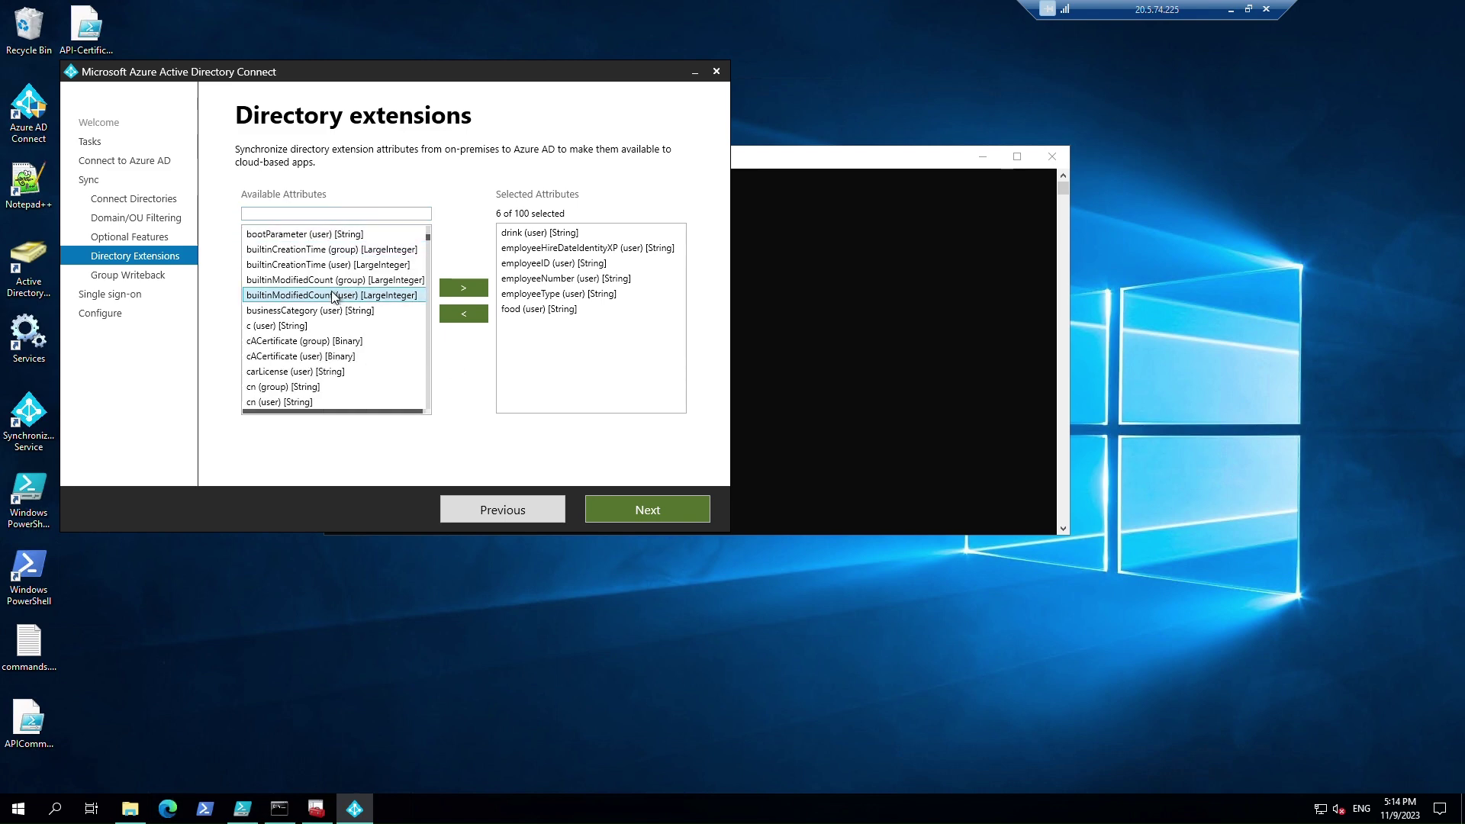
{"action": "scroll", "coordinate": [334, 299], "scroll_direction": "down", "scroll_amount": 1}
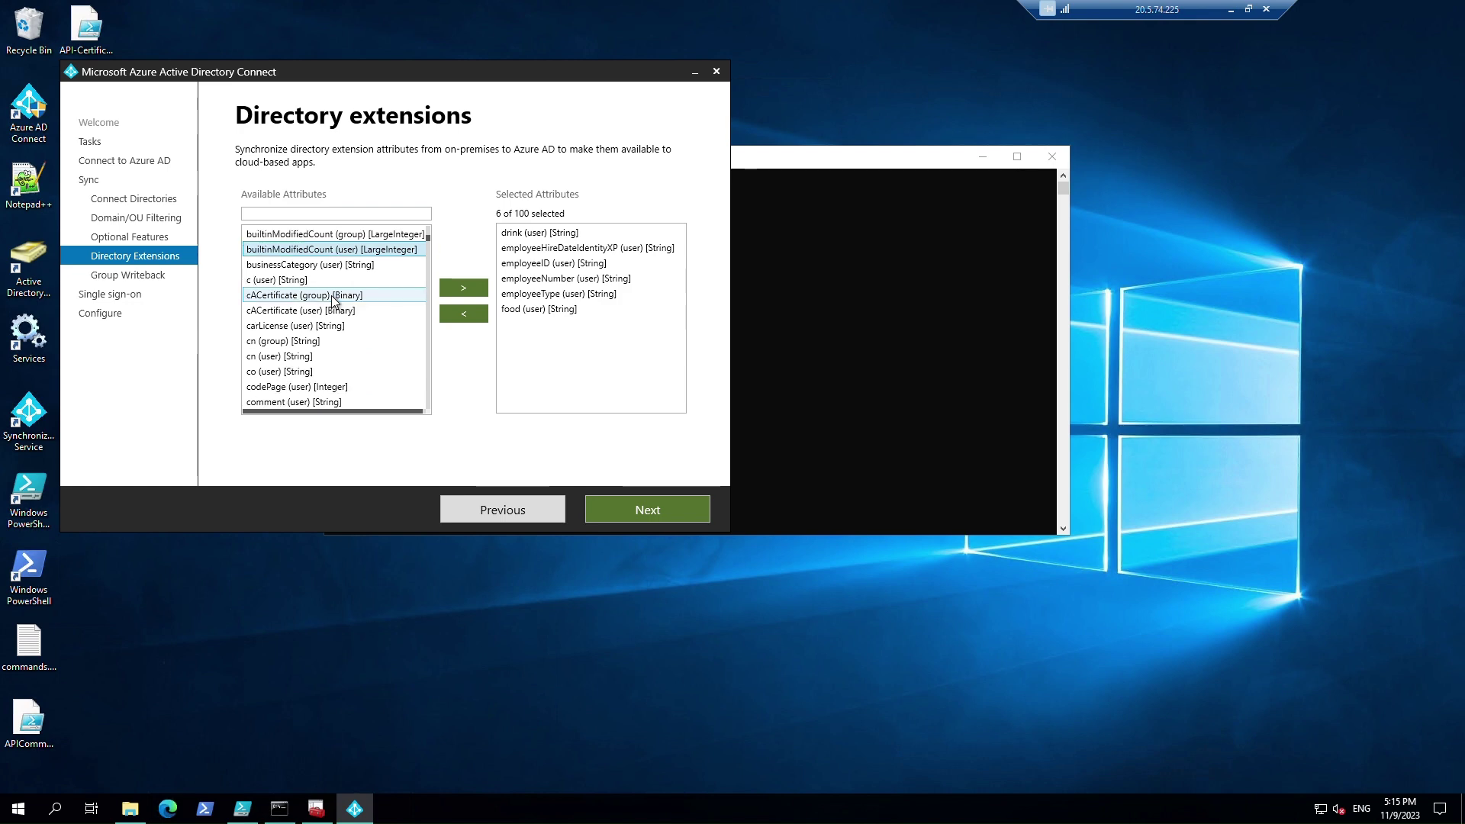
{"action": "scroll", "coordinate": [333, 299], "scroll_direction": "down", "scroll_amount": 12}
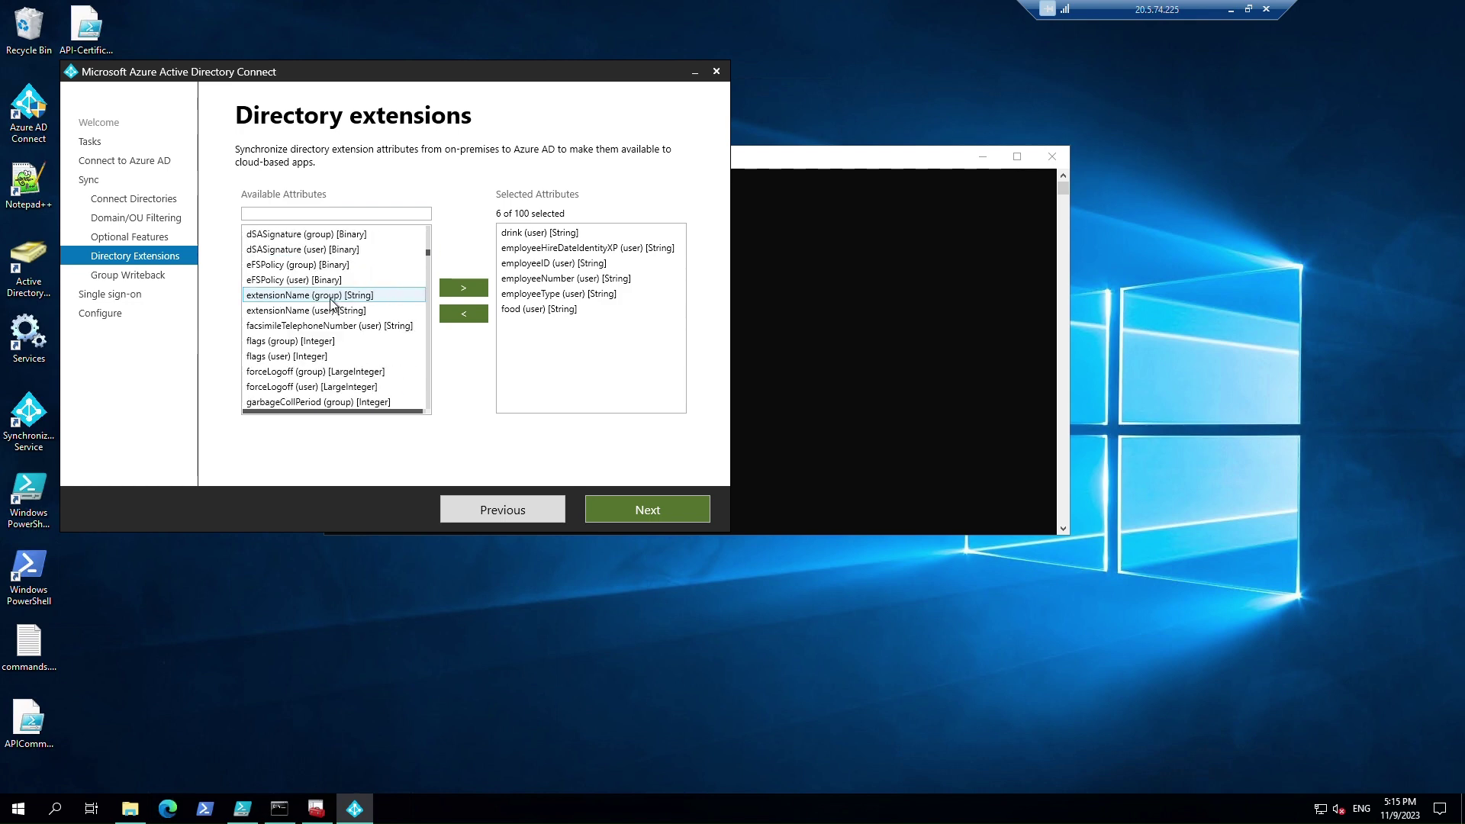
{"action": "scroll", "coordinate": [332, 302], "scroll_direction": "up", "scroll_amount": 3}
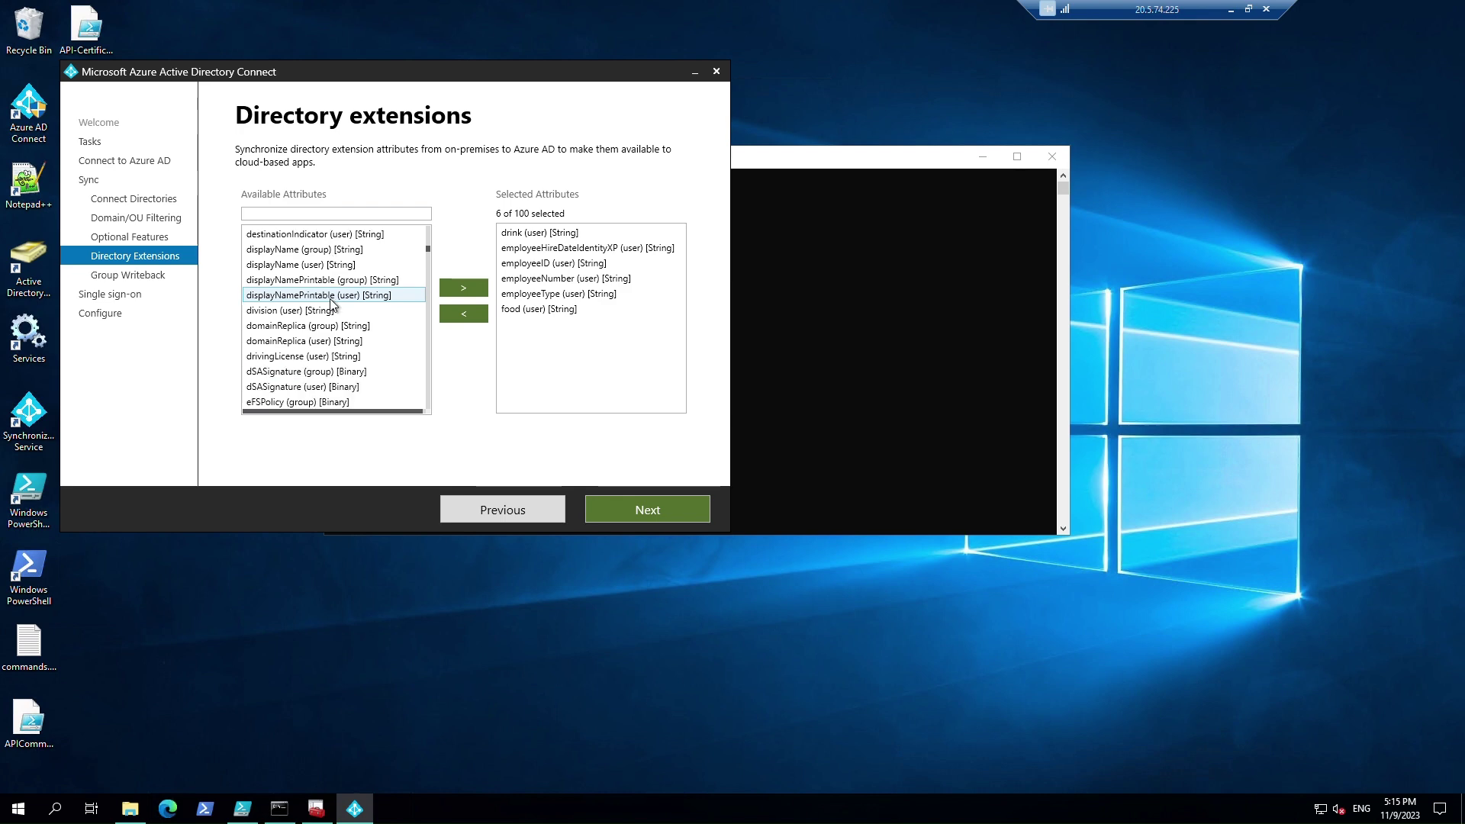
{"action": "left_click", "coordinate": [328, 357]}
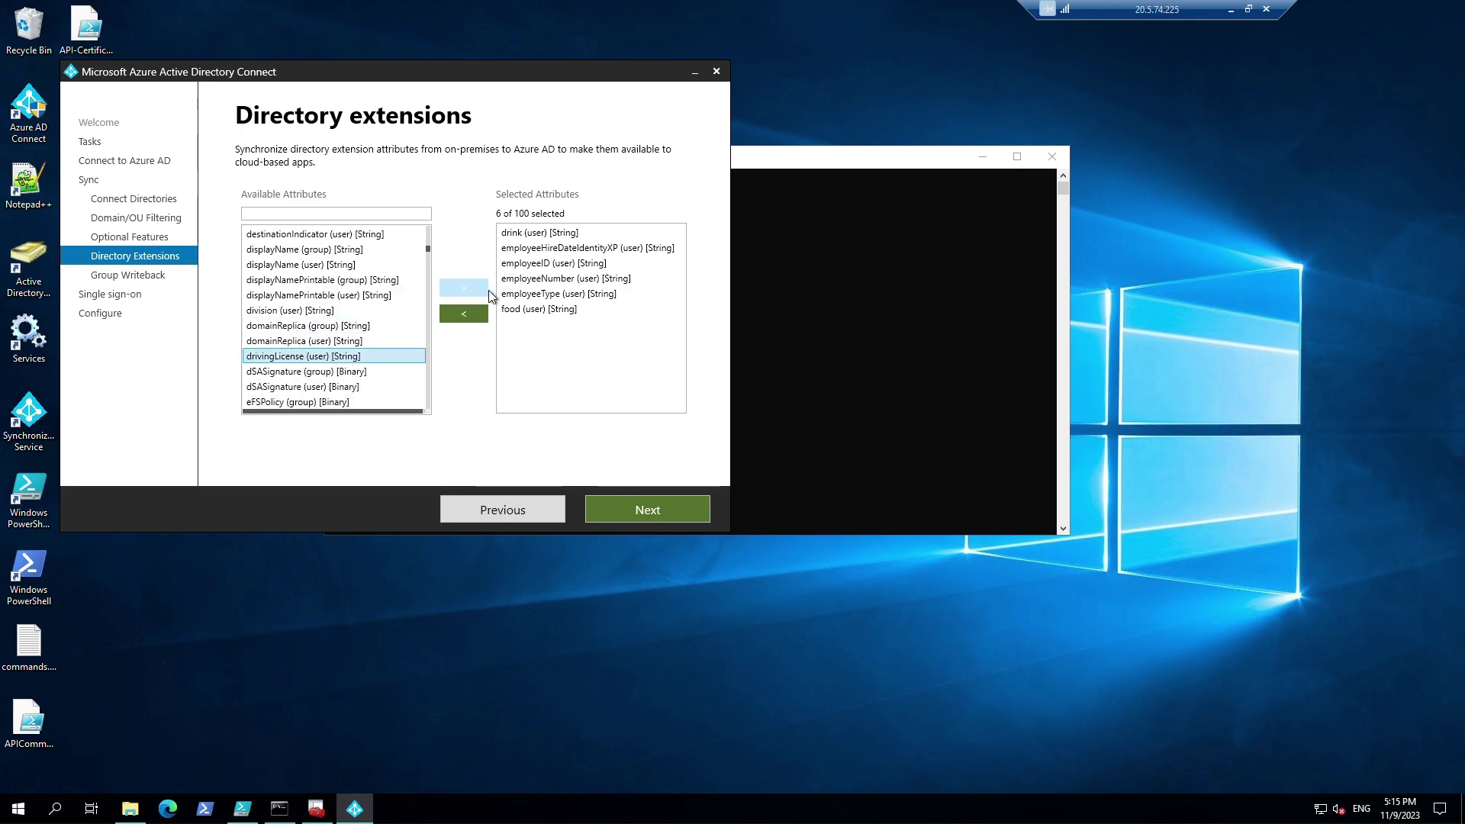
{"action": "left_click", "coordinate": [475, 294]}
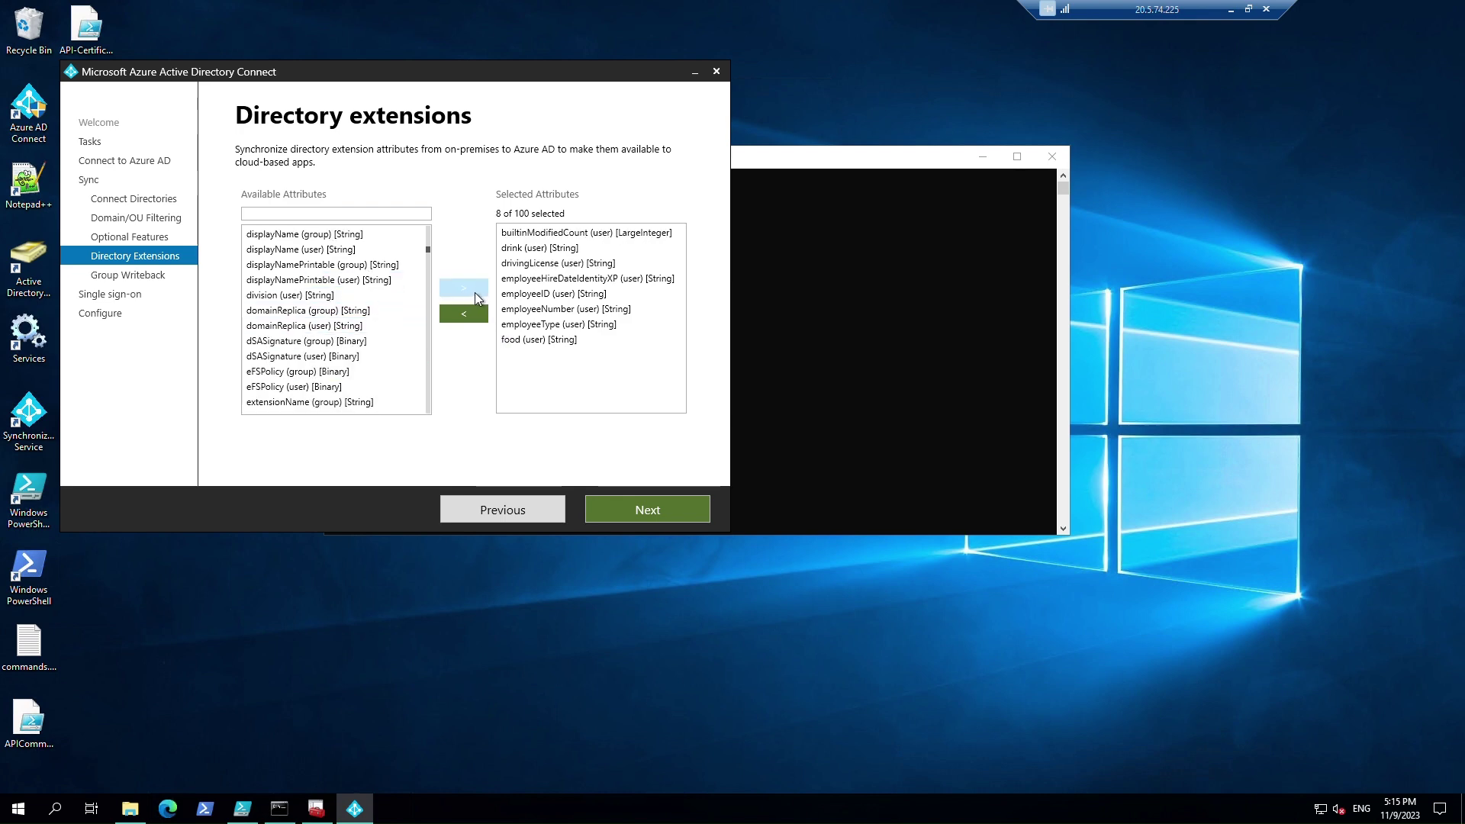
{"action": "left_click", "coordinate": [642, 512]}
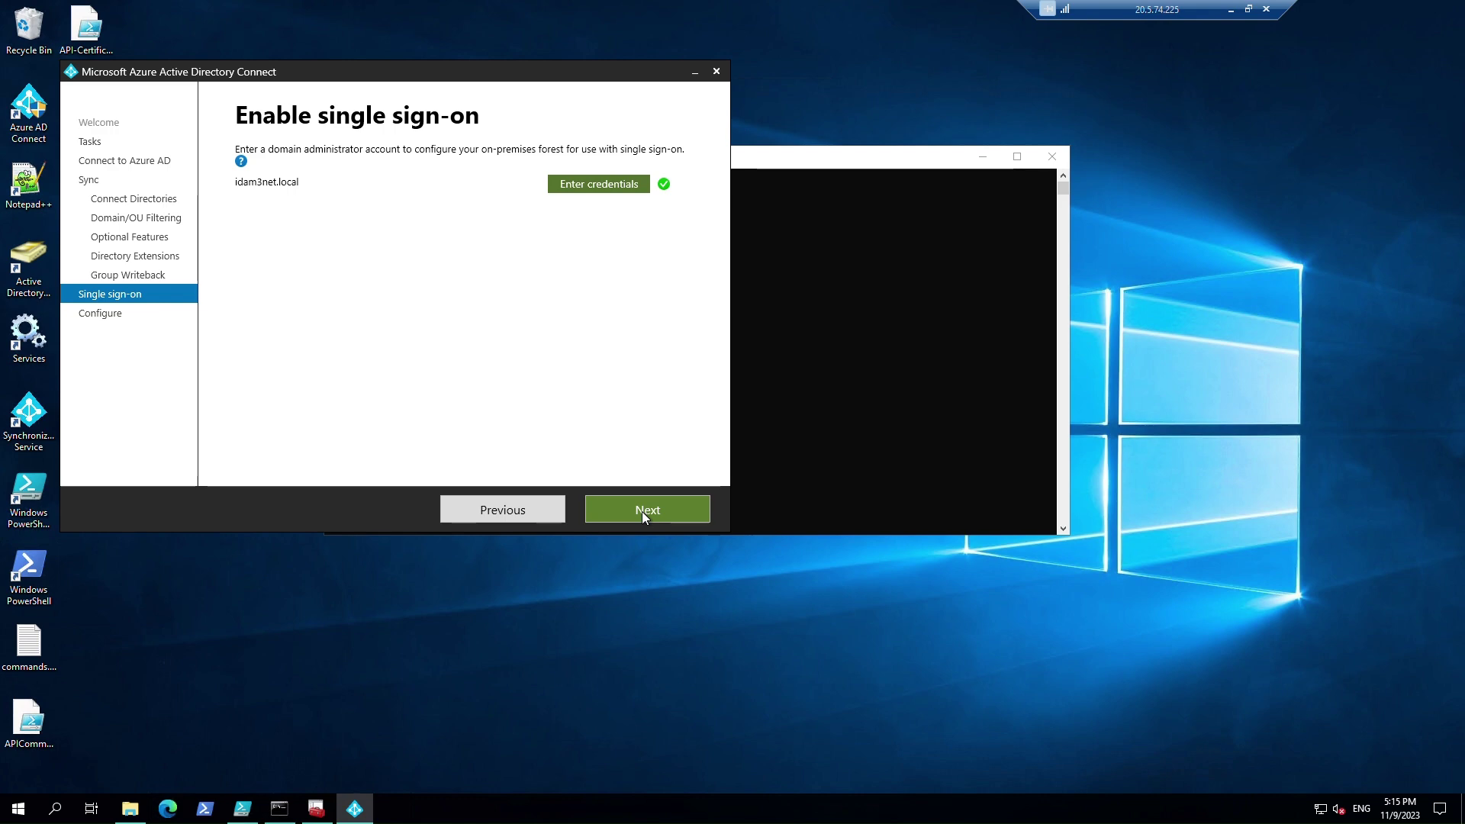
Step: Move through Group Writeback and single sign-on, then apply the configuration
{"action": "left_click", "coordinate": [509, 507]}
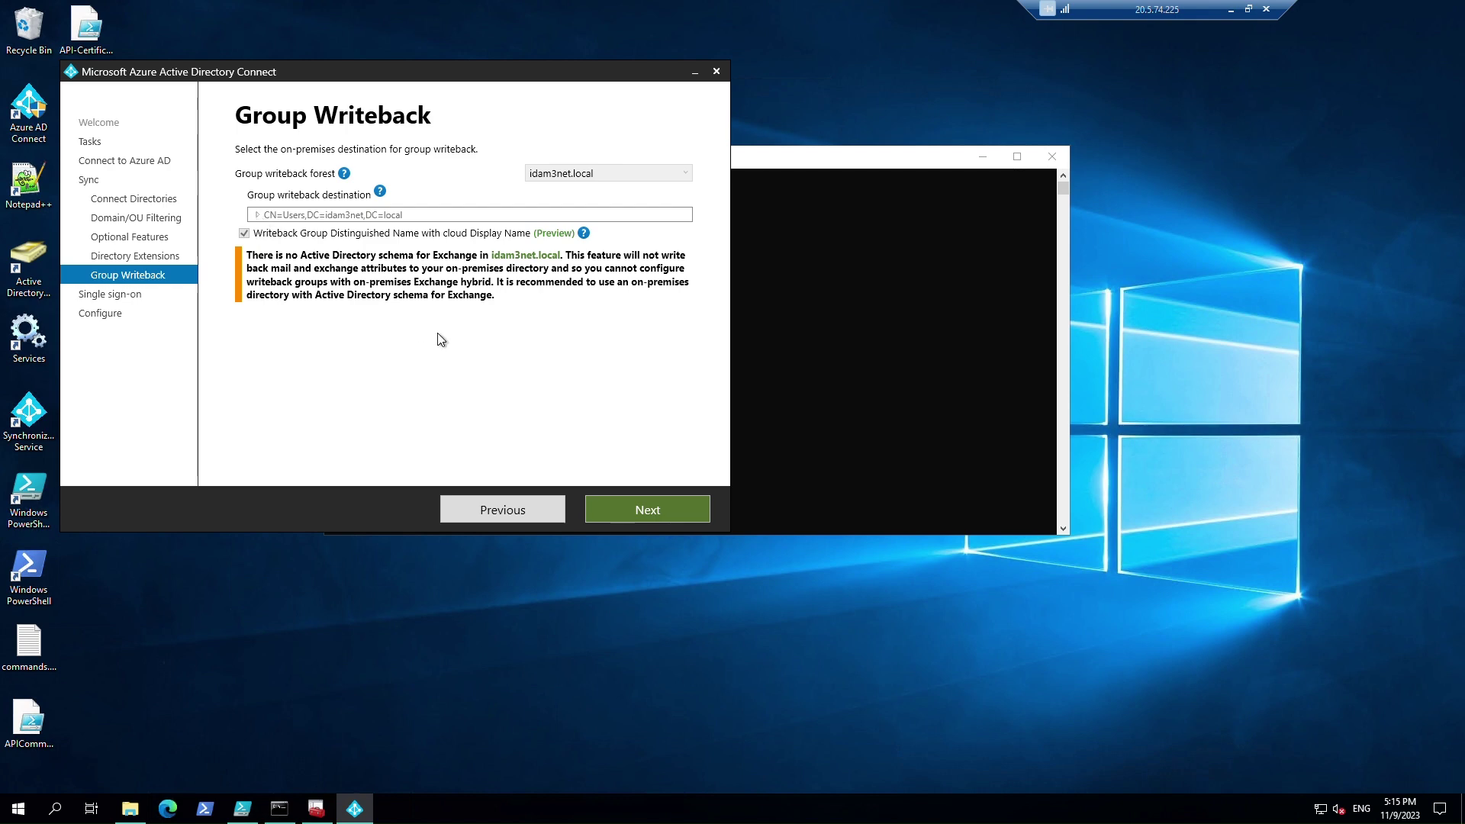
{"action": "left_click", "coordinate": [667, 507]}
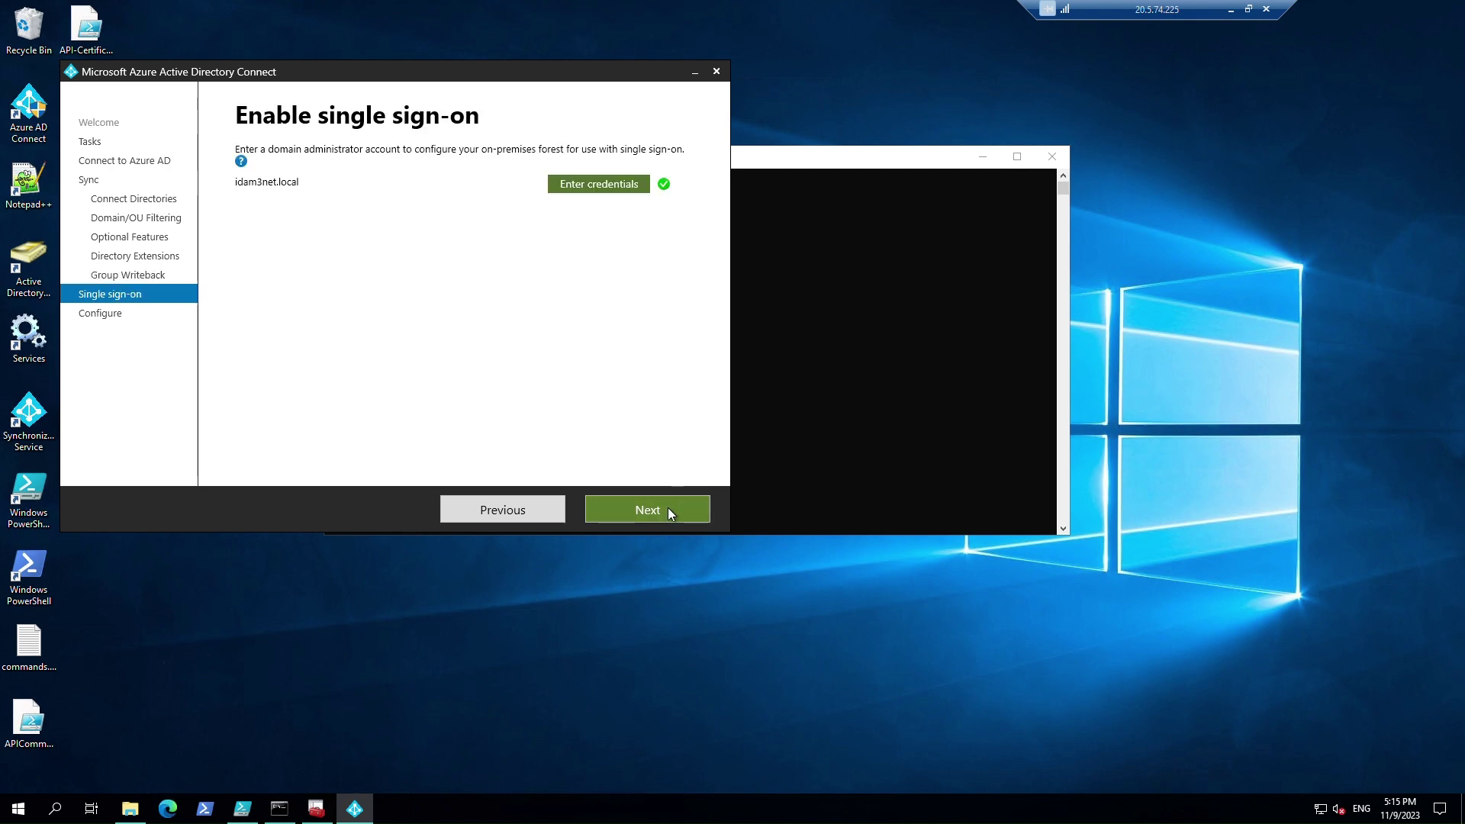
{"action": "left_click", "coordinate": [667, 506]}
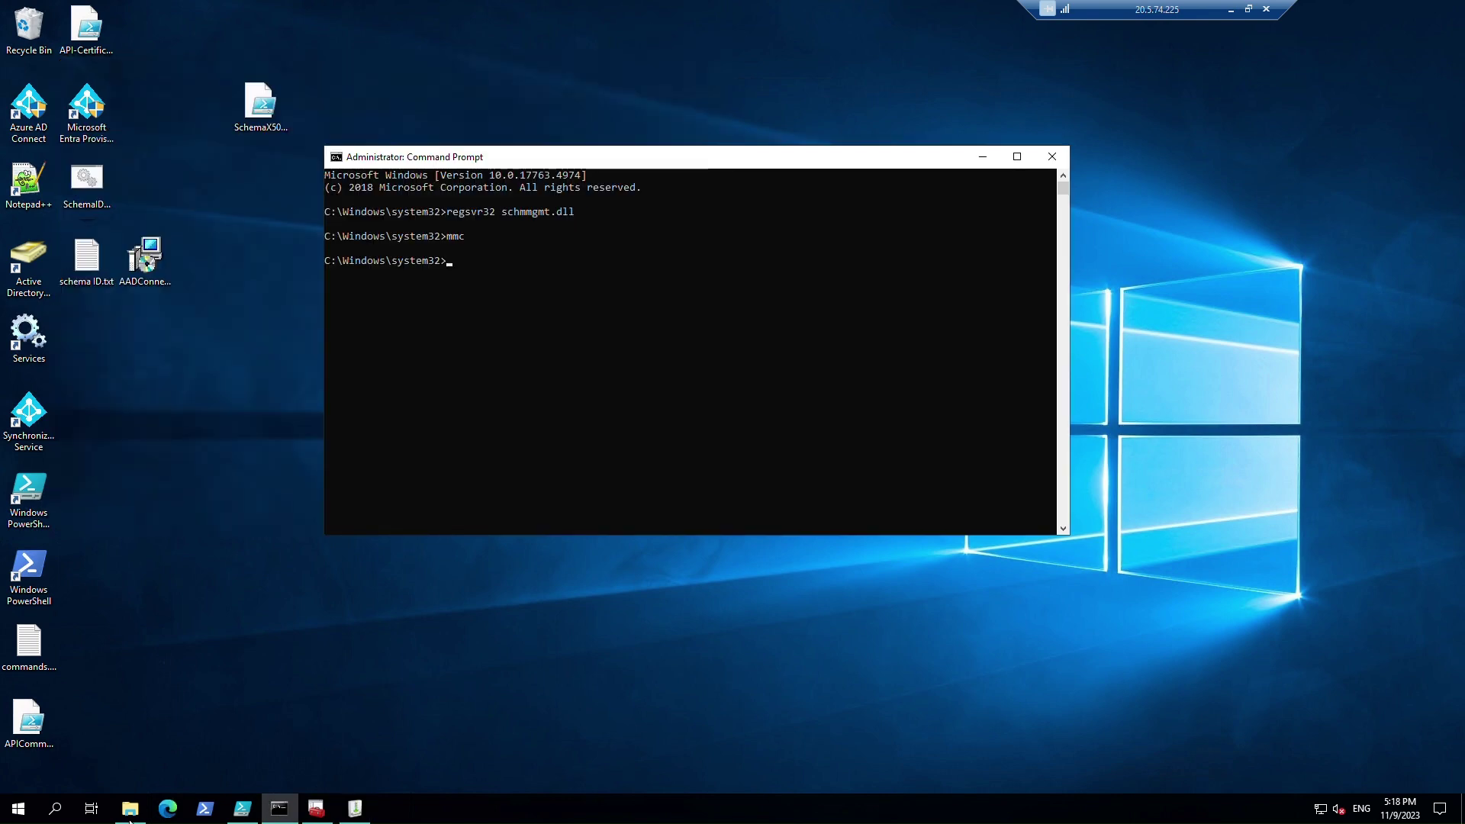
Step: Launch the Synchronization Rules Editor and first filter the rules by the AAD connector
{"action": "left_click", "coordinate": [14, 812]}
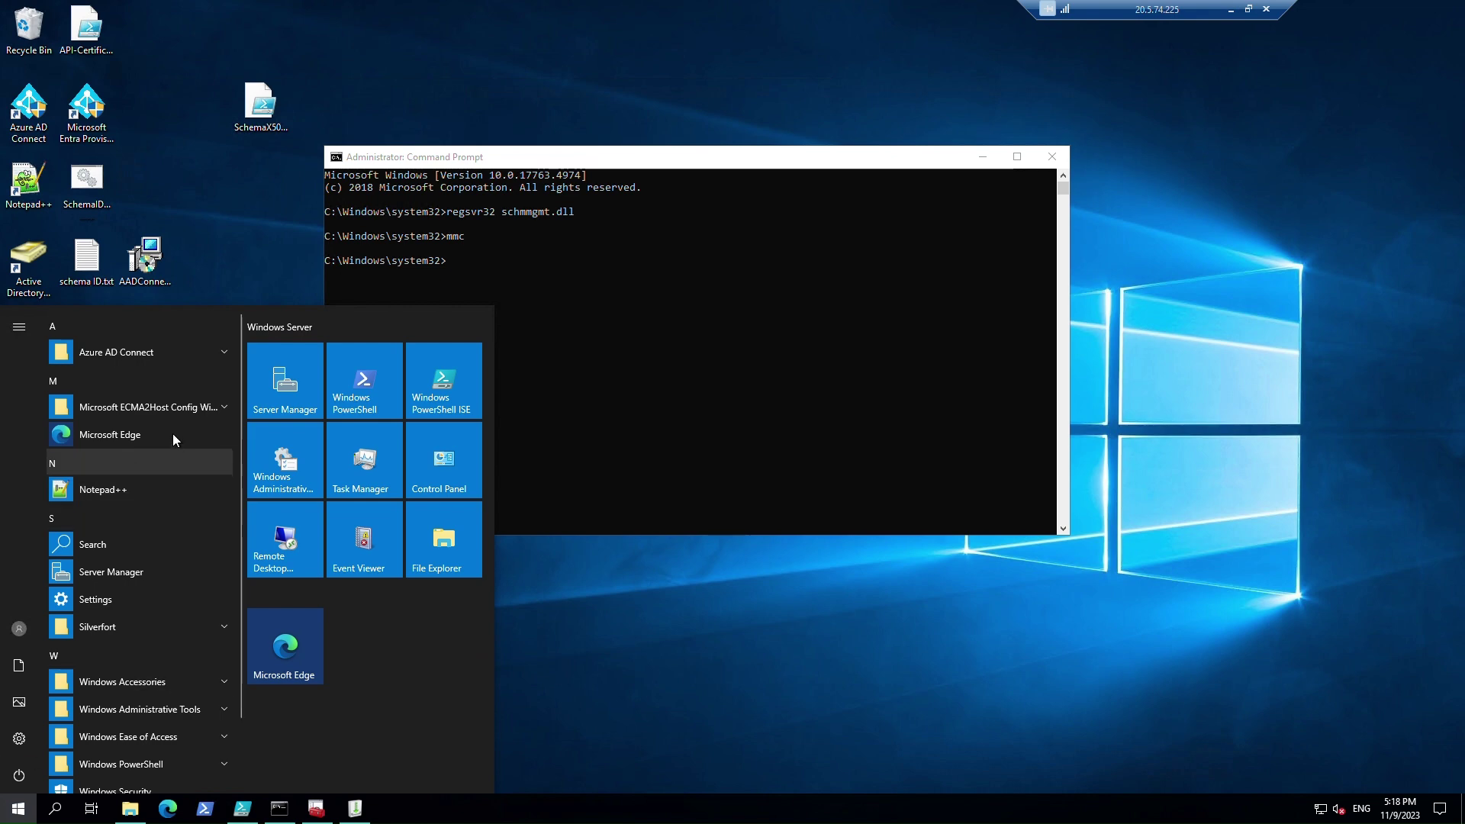
{"action": "left_click", "coordinate": [221, 351]}
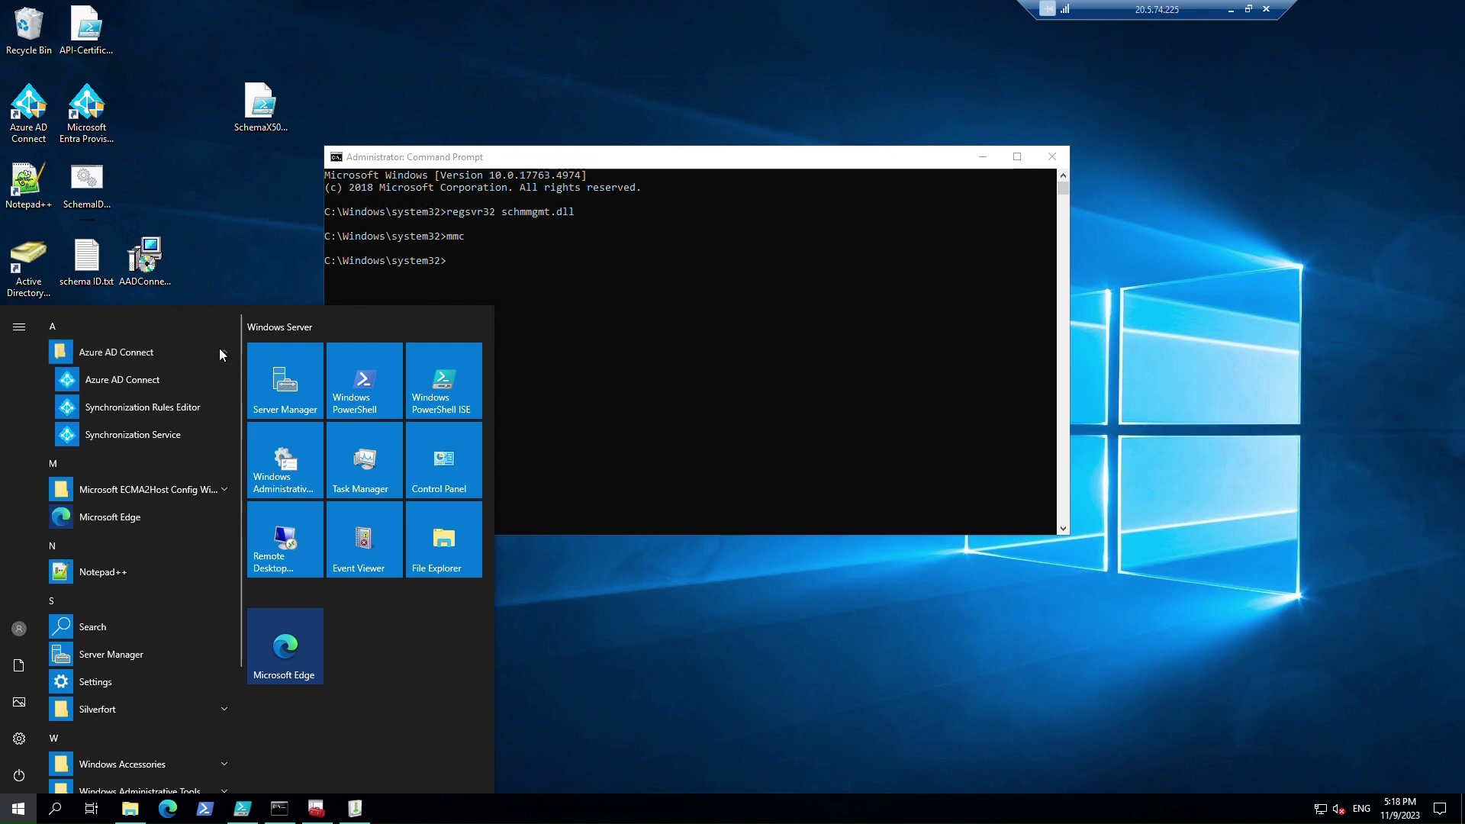
{"action": "left_click", "coordinate": [167, 410]}
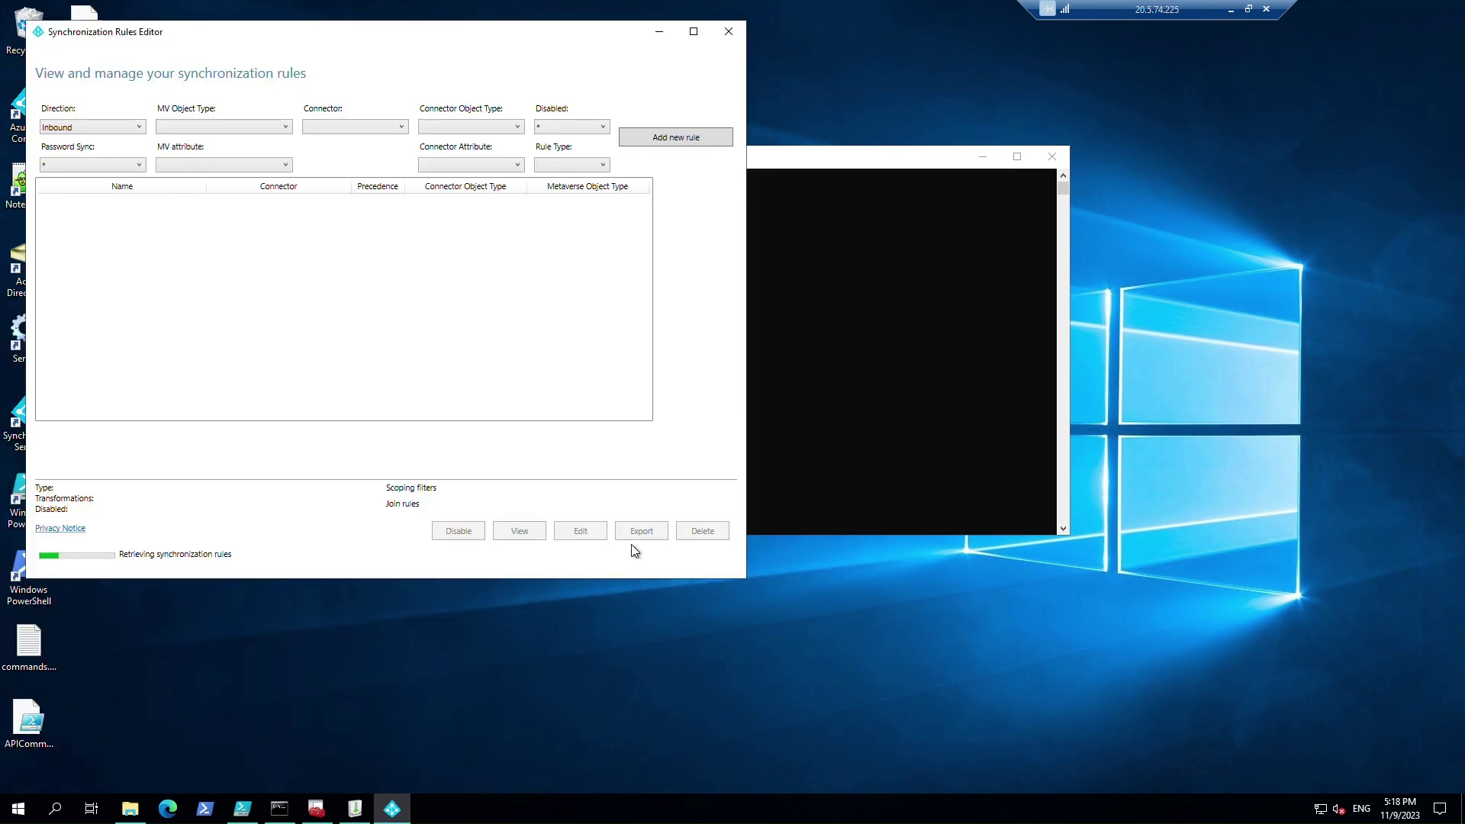
{"action": "left_click", "coordinate": [518, 128]}
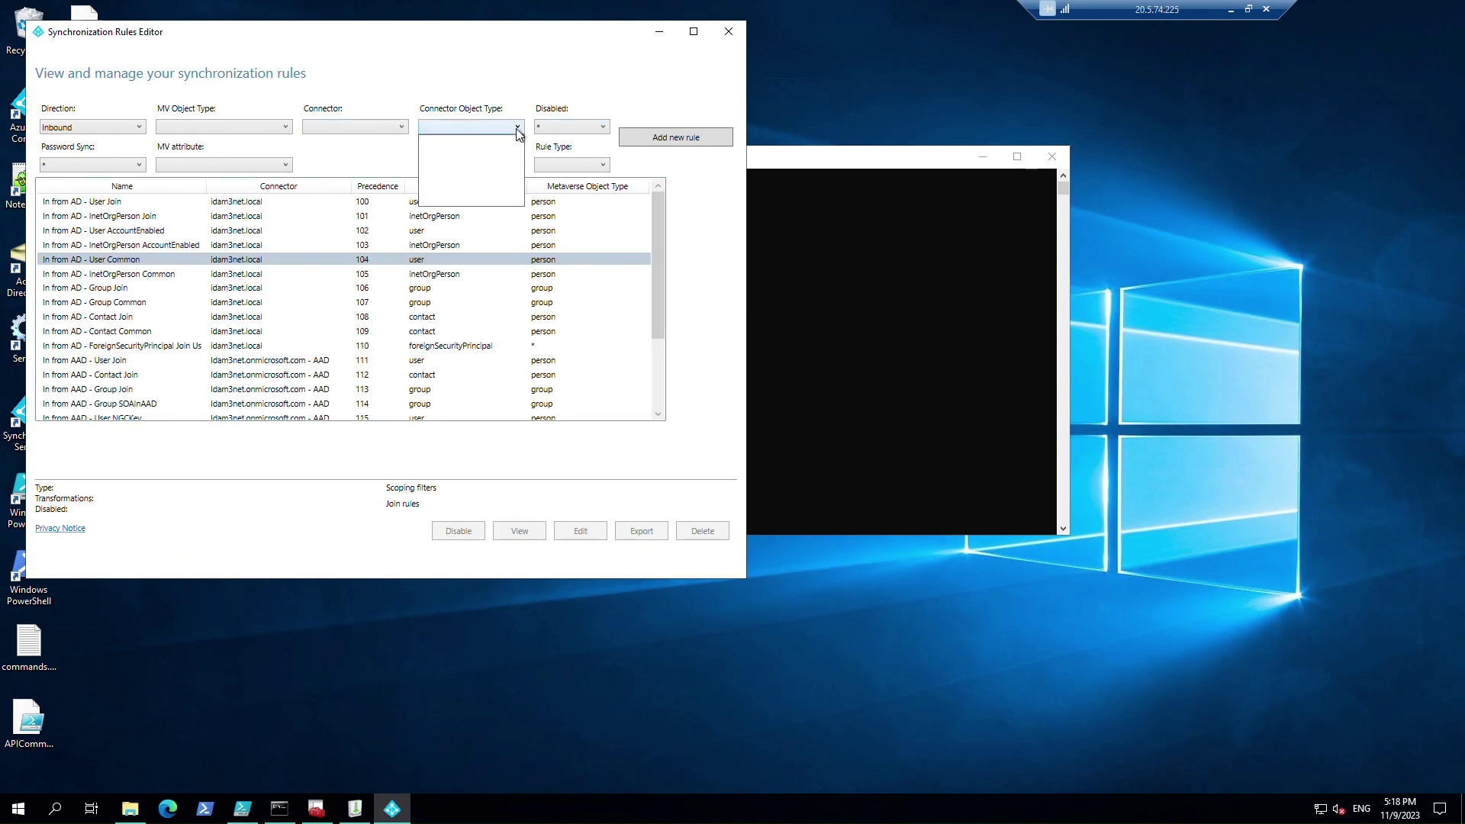
{"action": "left_click", "coordinate": [366, 127]}
{"action": "left_click", "coordinate": [374, 126]}
{"action": "left_click", "coordinate": [358, 157]}
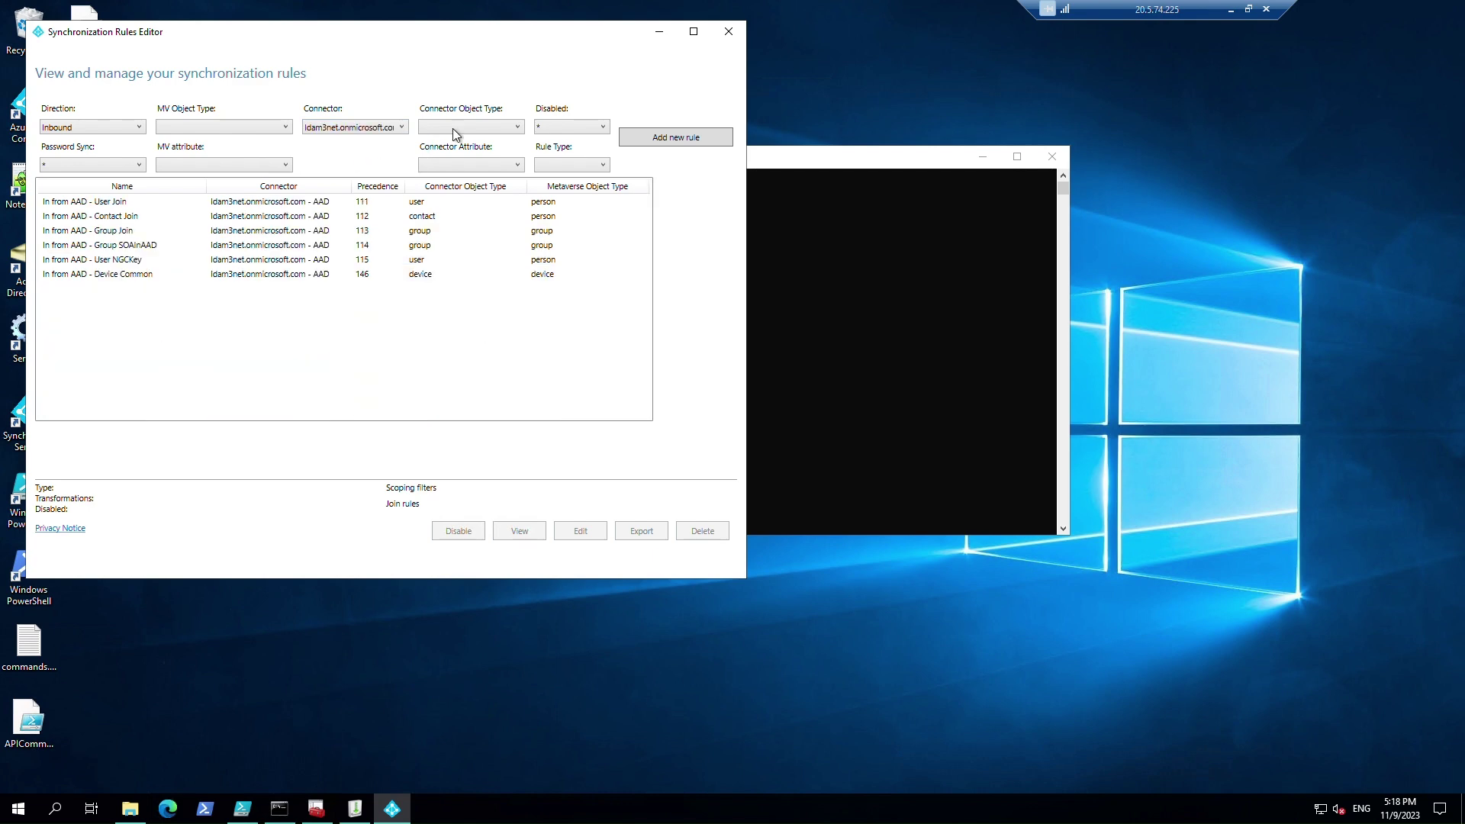
{"action": "left_click", "coordinate": [517, 128]}
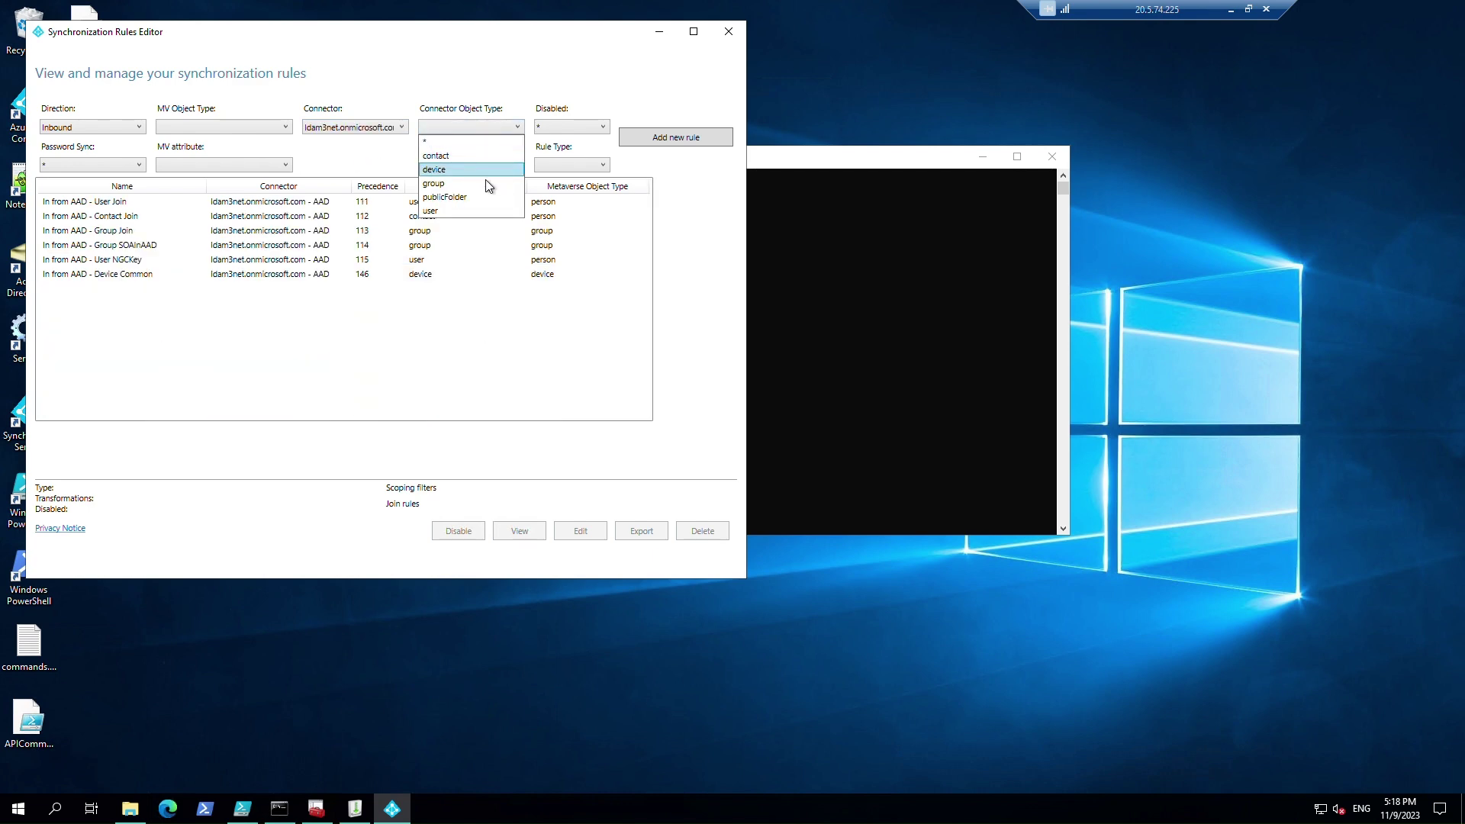
{"action": "left_click", "coordinate": [443, 45]}
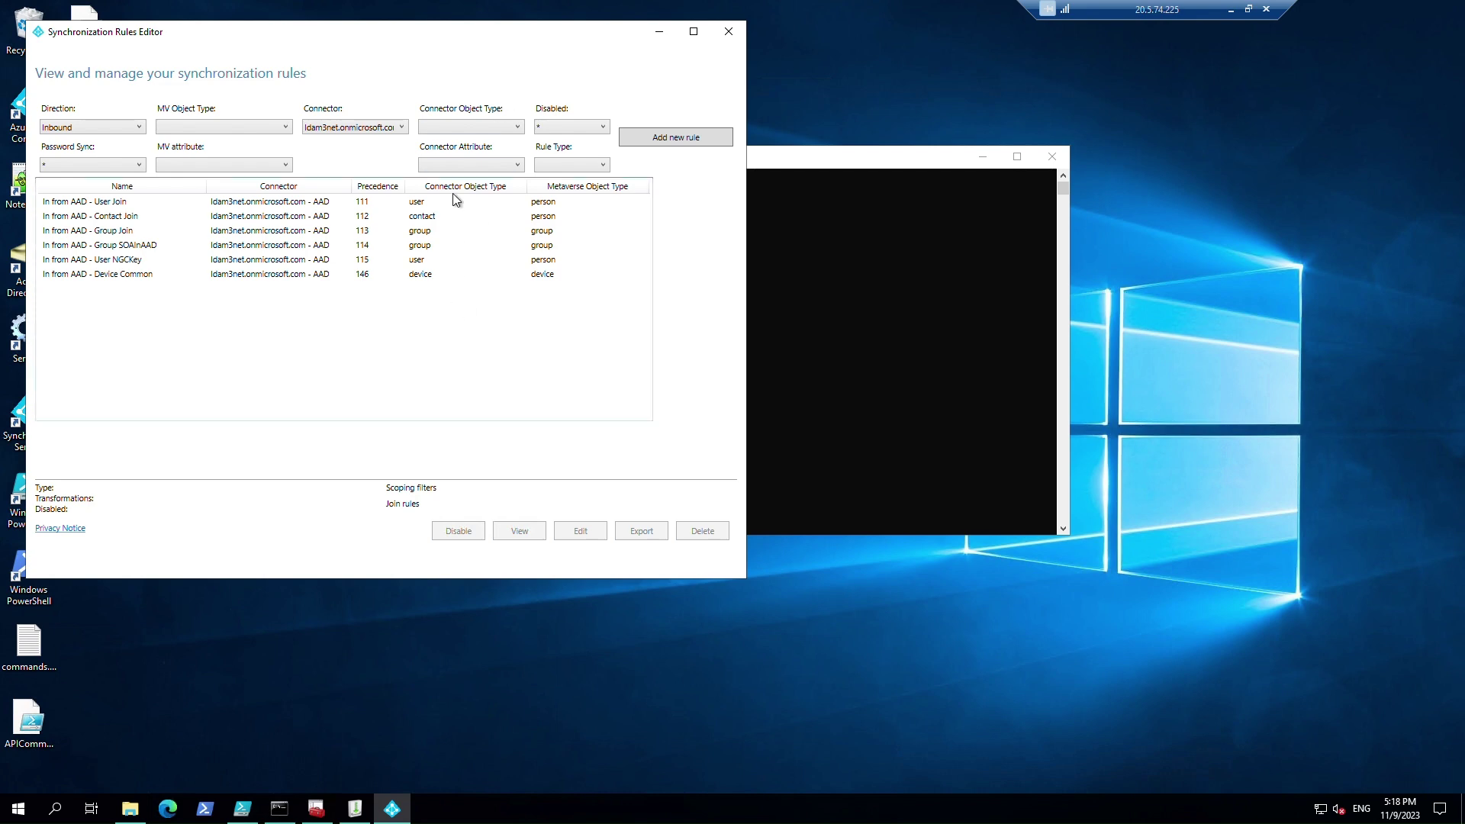
Step: Filter to inbound user rules from idam3net.local and autosize the Name column
{"action": "left_click", "coordinate": [399, 131]}
{"action": "left_click", "coordinate": [386, 166]}
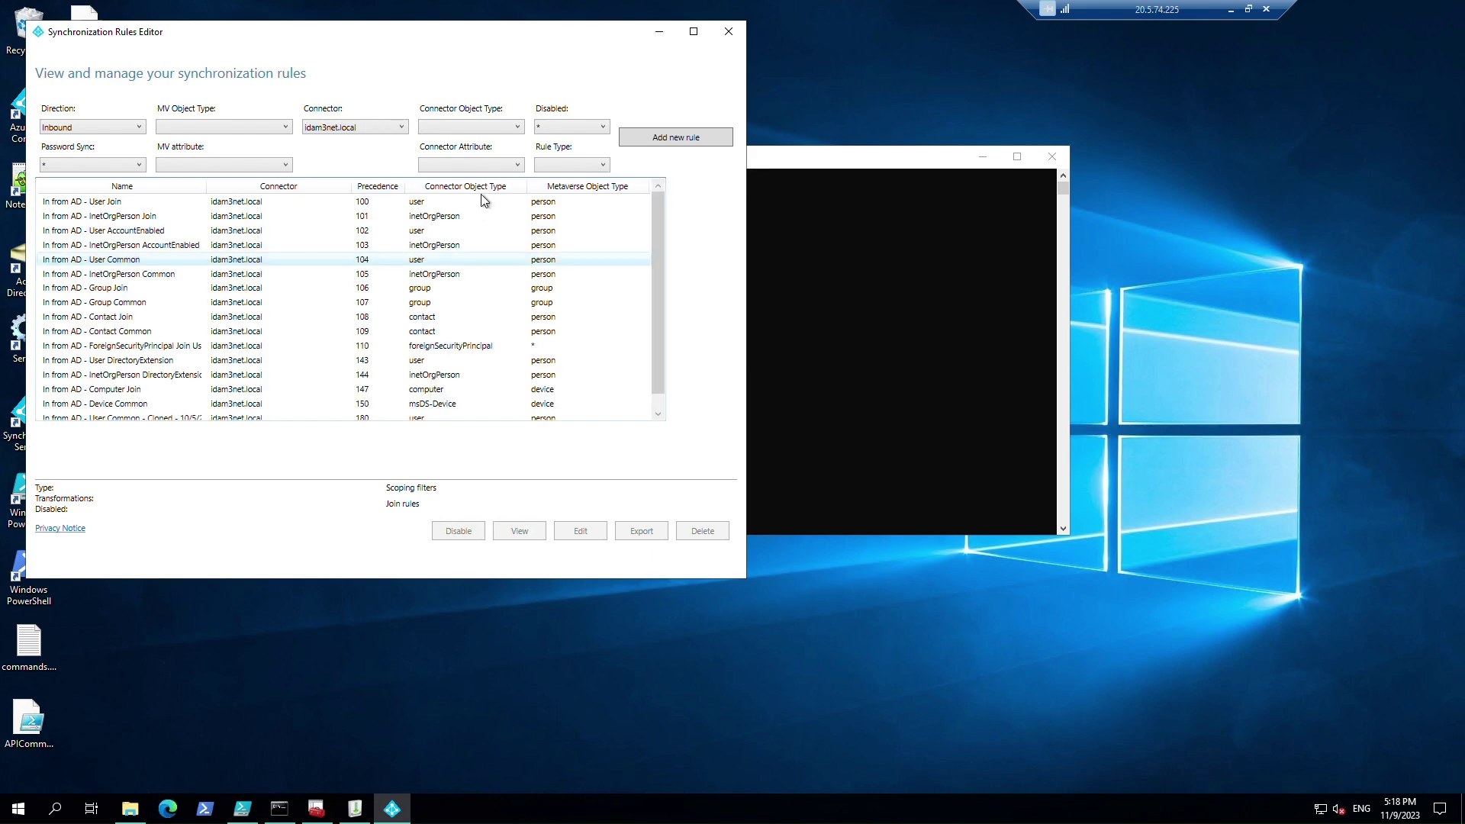
{"action": "left_click", "coordinate": [506, 130]}
{"action": "left_click_drag", "start_coordinate": [586, 168], "coordinate": [561, 406]}
{"action": "left_click", "coordinate": [470, 369]}
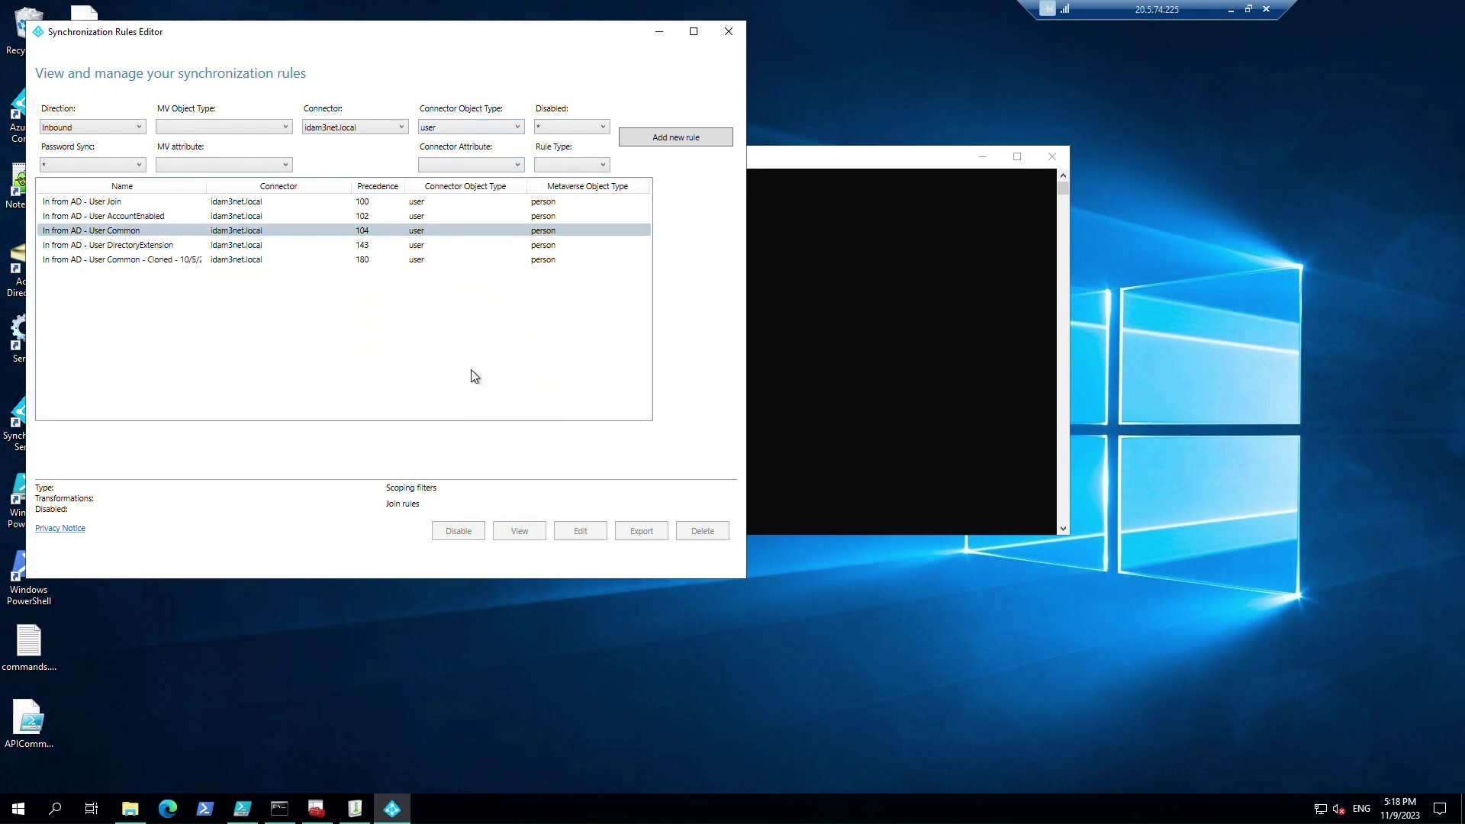
{"action": "double_click", "coordinate": [212, 186]}
{"action": "left_click", "coordinate": [179, 234]}
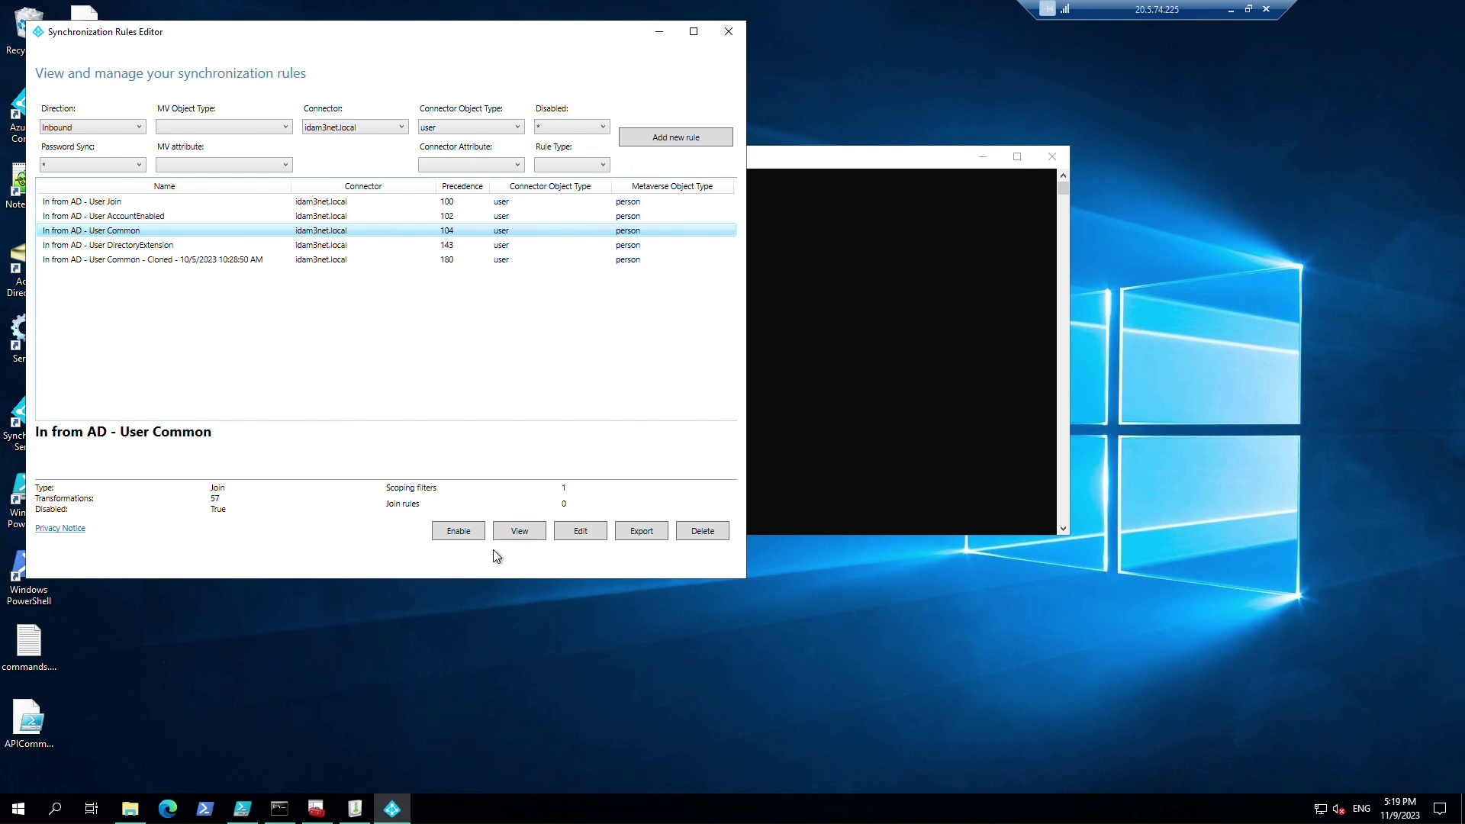
Step: Edit the cloned In from AD - User Common rule and add a transformation row
{"action": "left_click", "coordinate": [232, 263]}
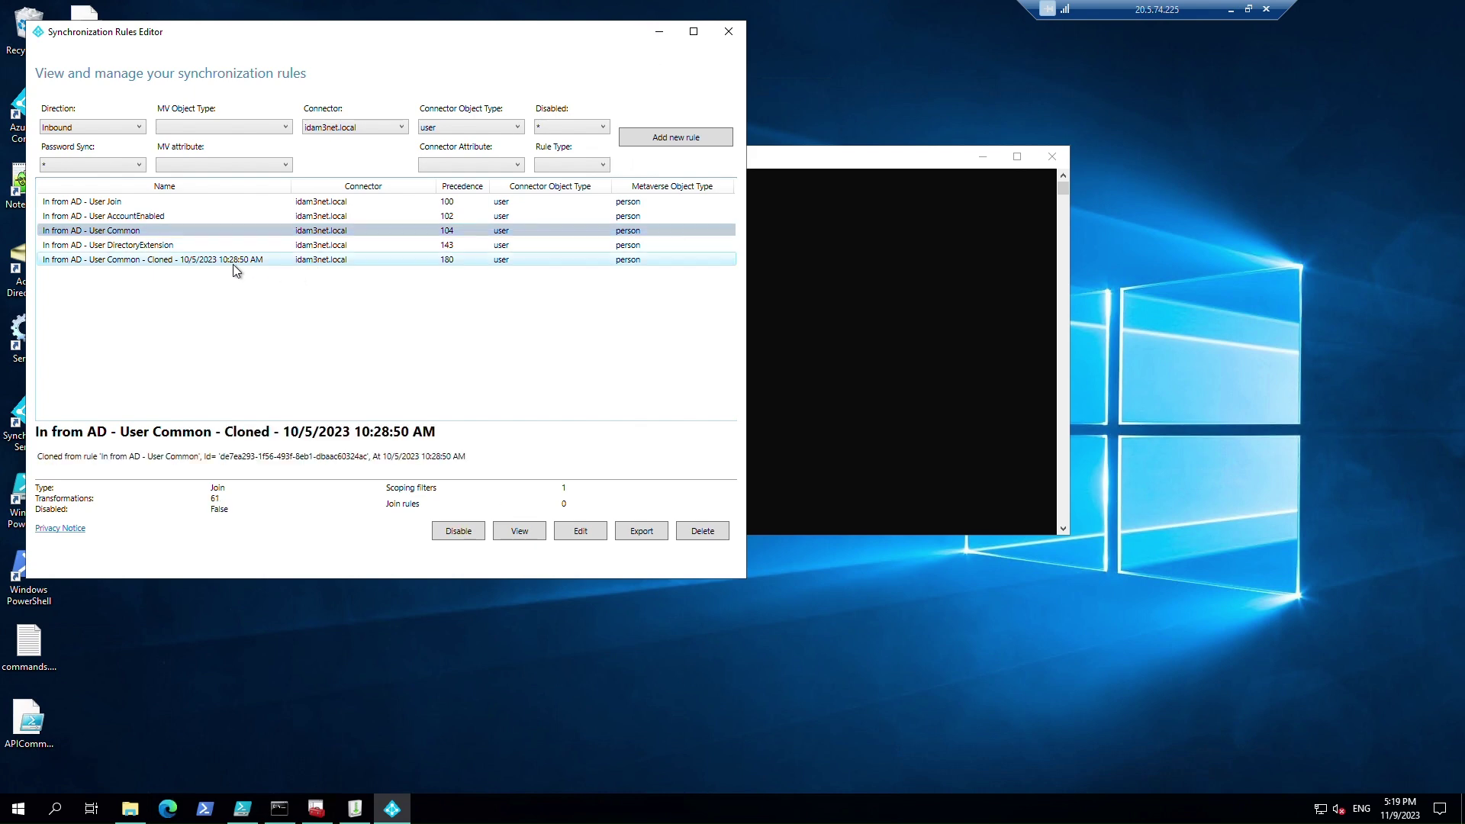
{"action": "left_click", "coordinate": [581, 531]}
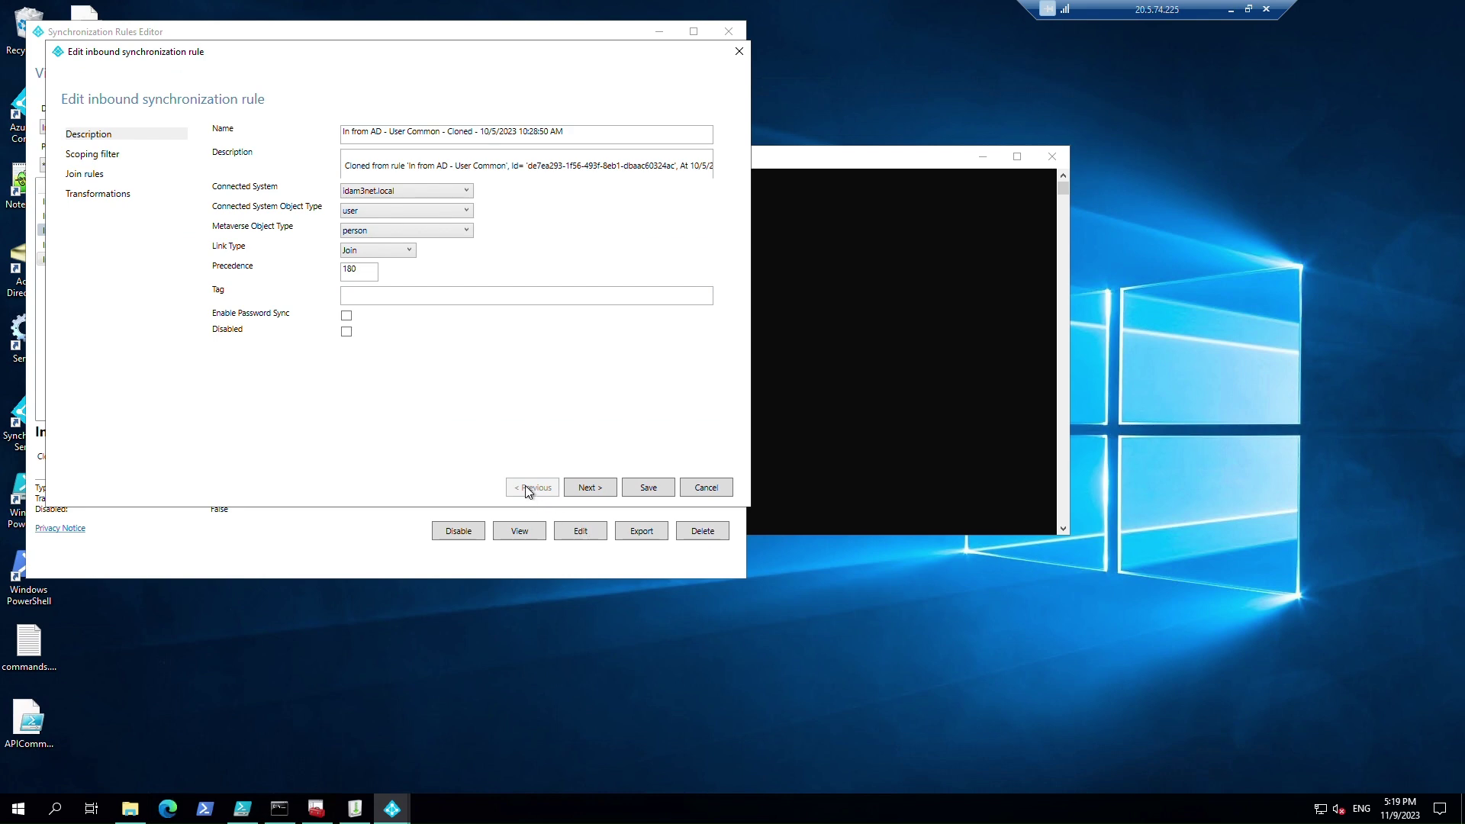
{"action": "left_click", "coordinate": [112, 195]}
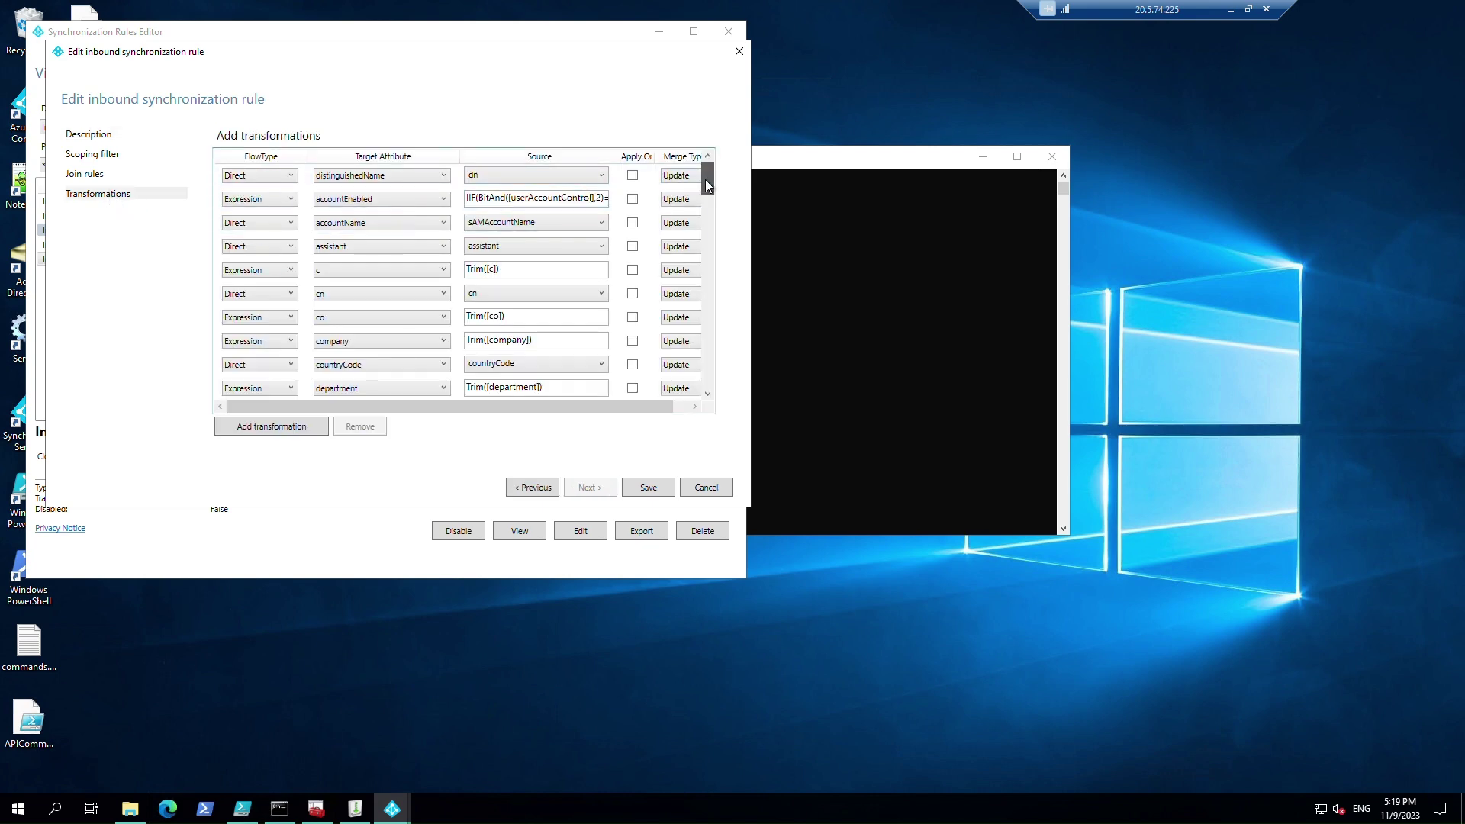
{"action": "left_click_drag", "start_coordinate": [706, 180], "coordinate": [702, 407]}
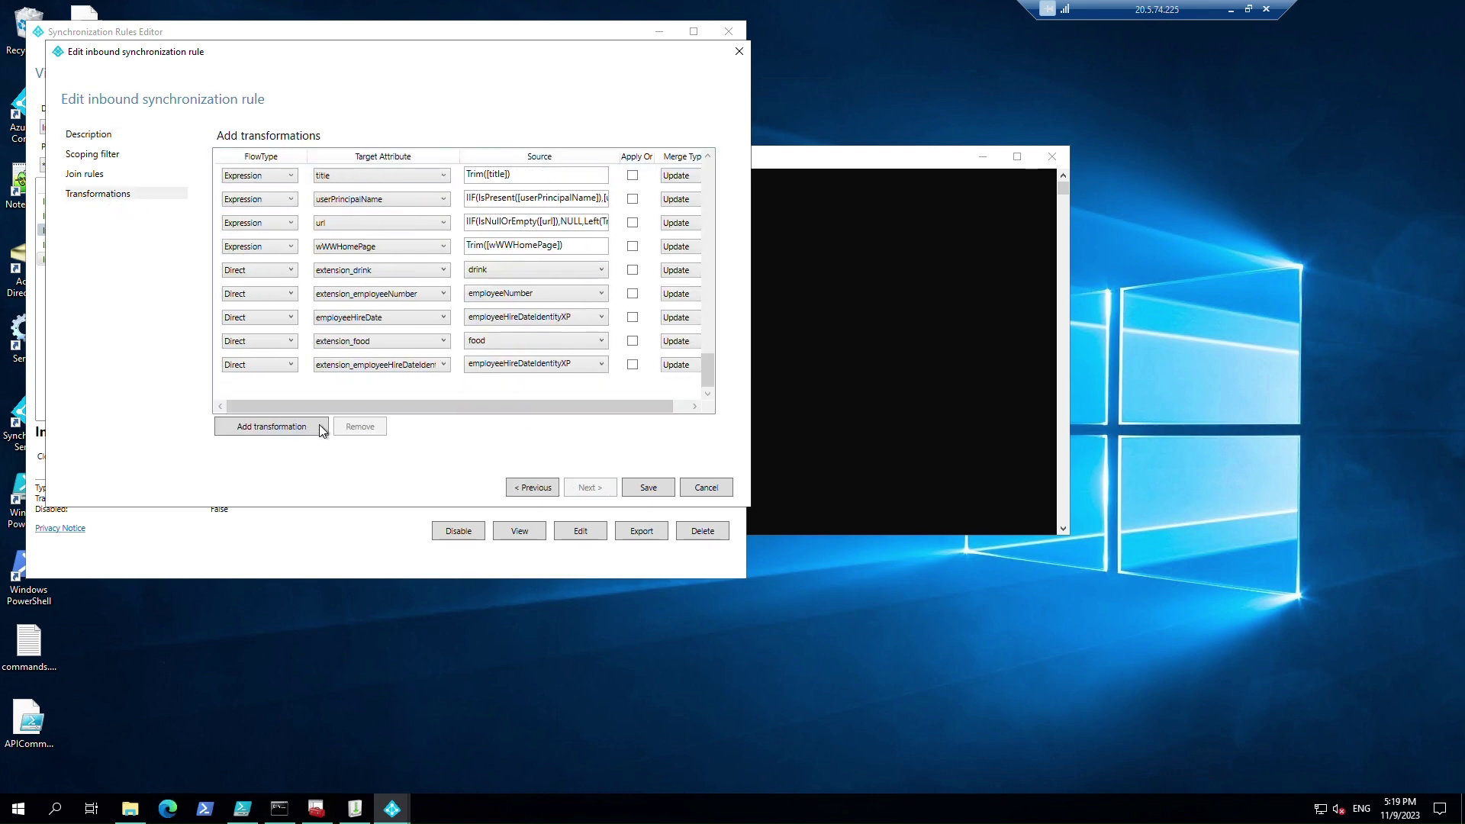
{"action": "left_click", "coordinate": [281, 432]}
{"action": "left_click", "coordinate": [708, 392]}
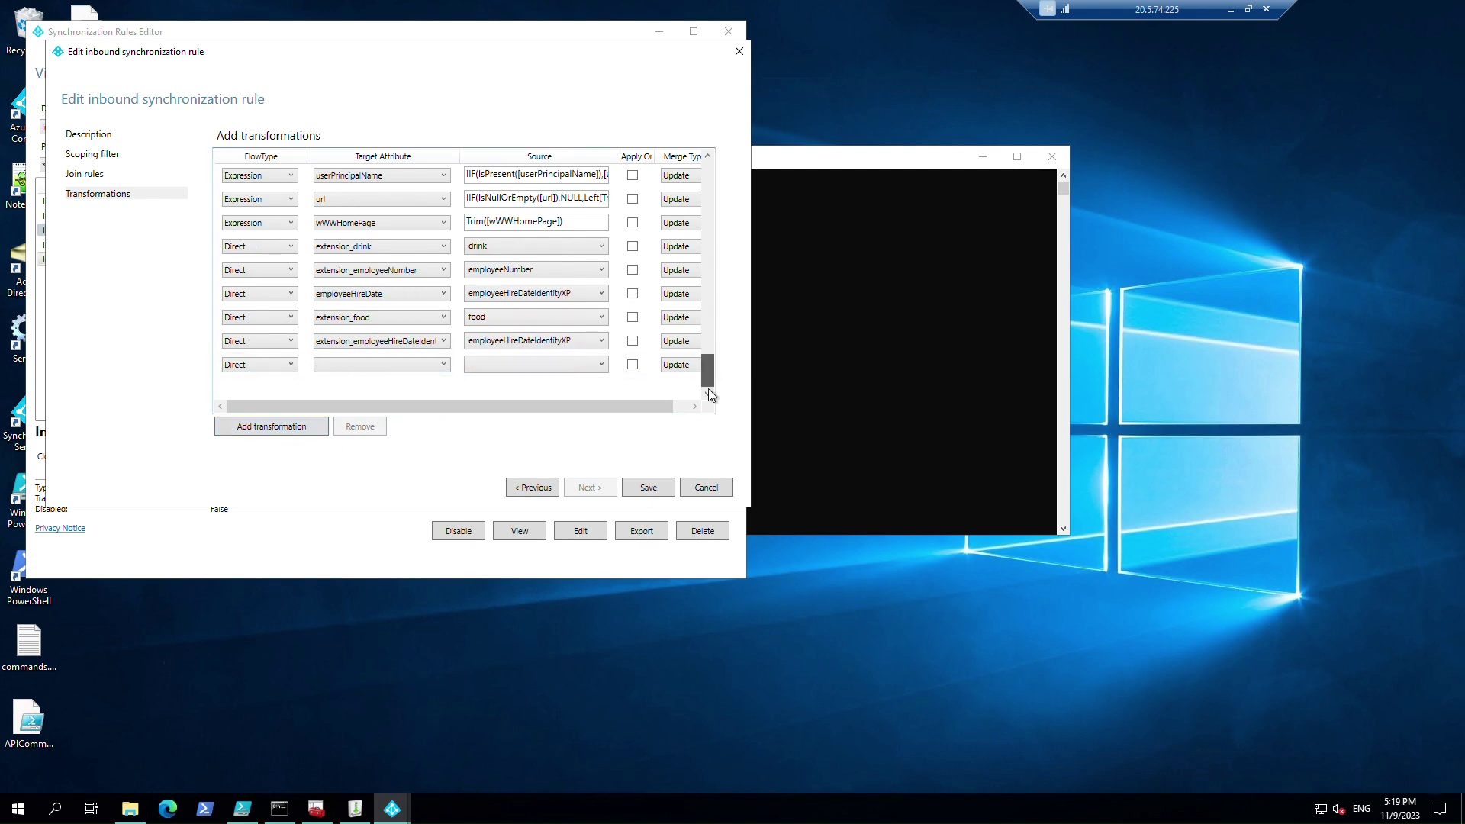
Step: Set the new transformation's target attribute to extension_drivingLicense
{"action": "left_click", "coordinate": [444, 365]}
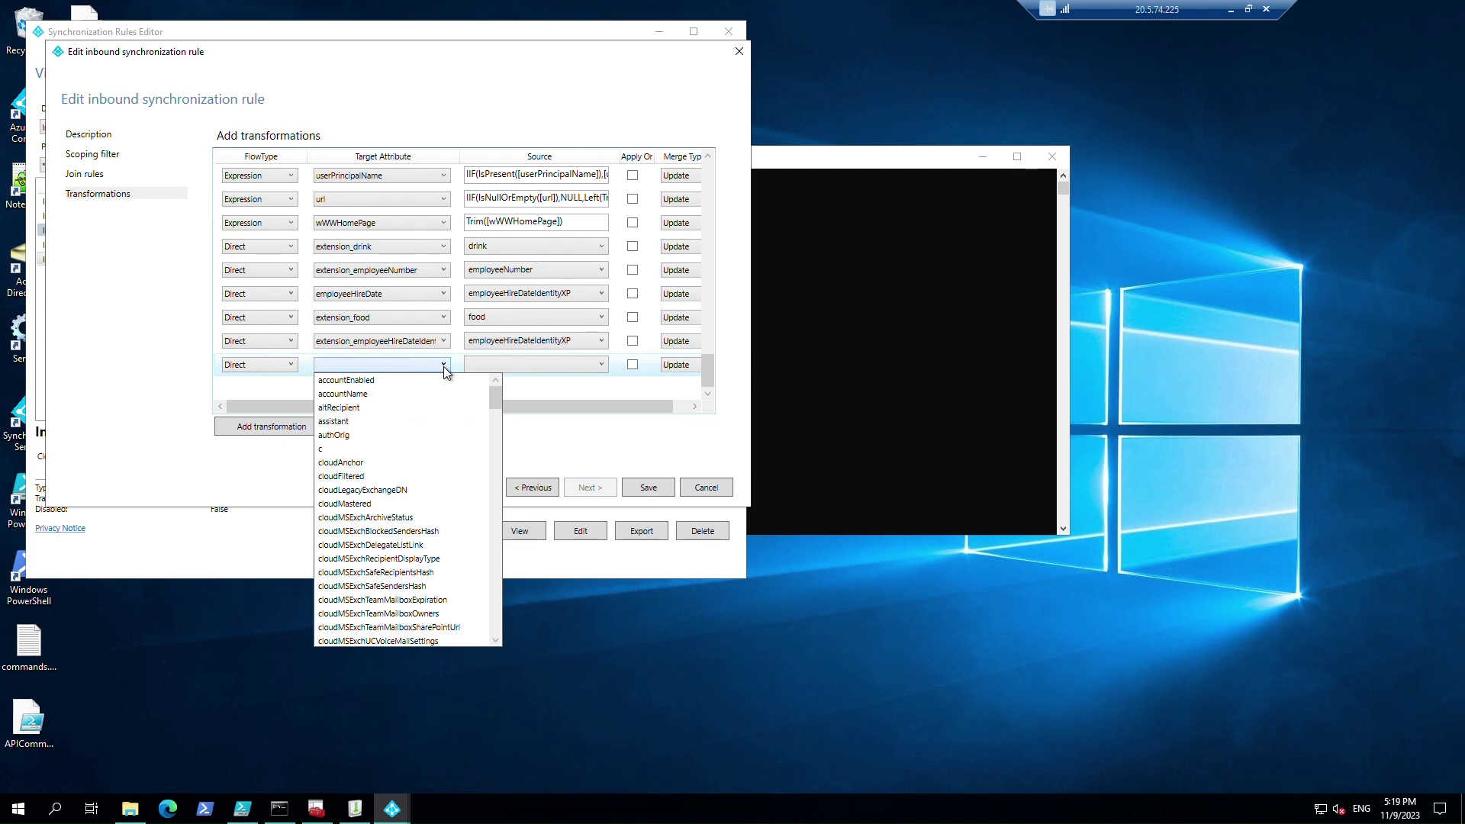
{"action": "scroll", "coordinate": [418, 491], "scroll_direction": "down", "scroll_amount": 7}
{"action": "scroll", "coordinate": [419, 542], "scroll_direction": "down", "scroll_amount": 2}
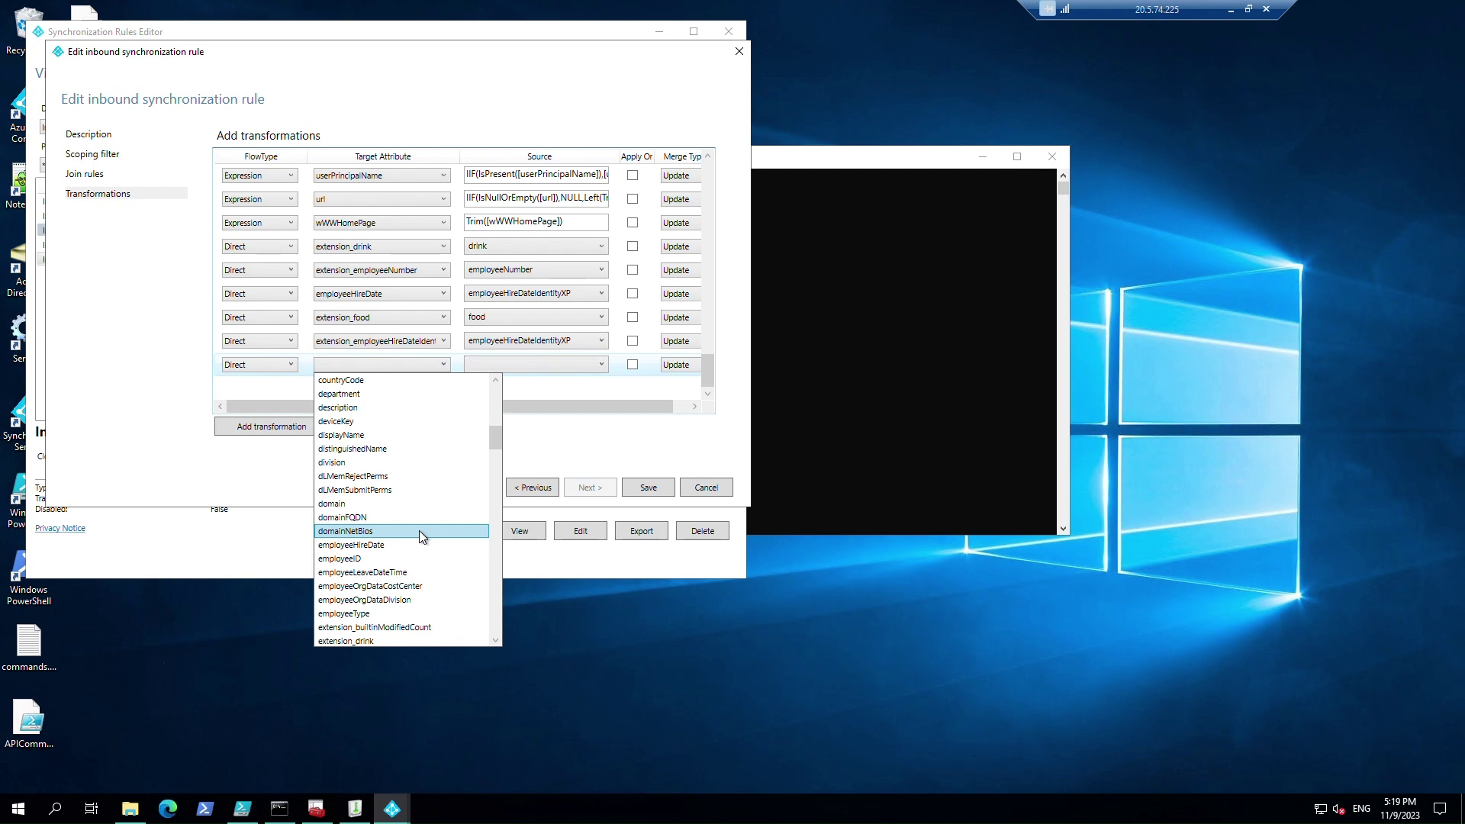
{"action": "scroll", "coordinate": [419, 535], "scroll_direction": "up", "scroll_amount": 1}
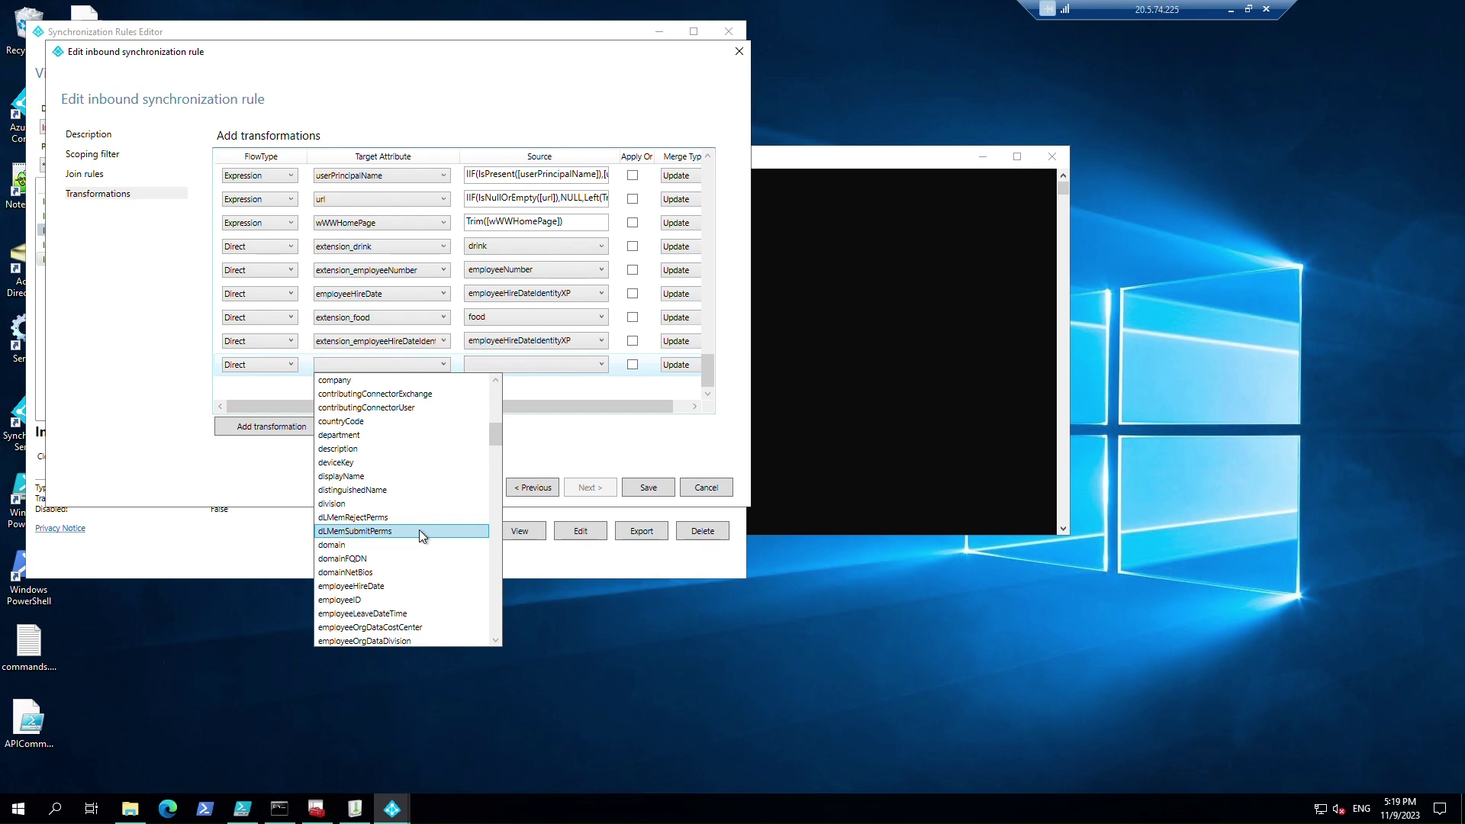
{"action": "scroll", "coordinate": [408, 527], "scroll_direction": "down", "scroll_amount": 2}
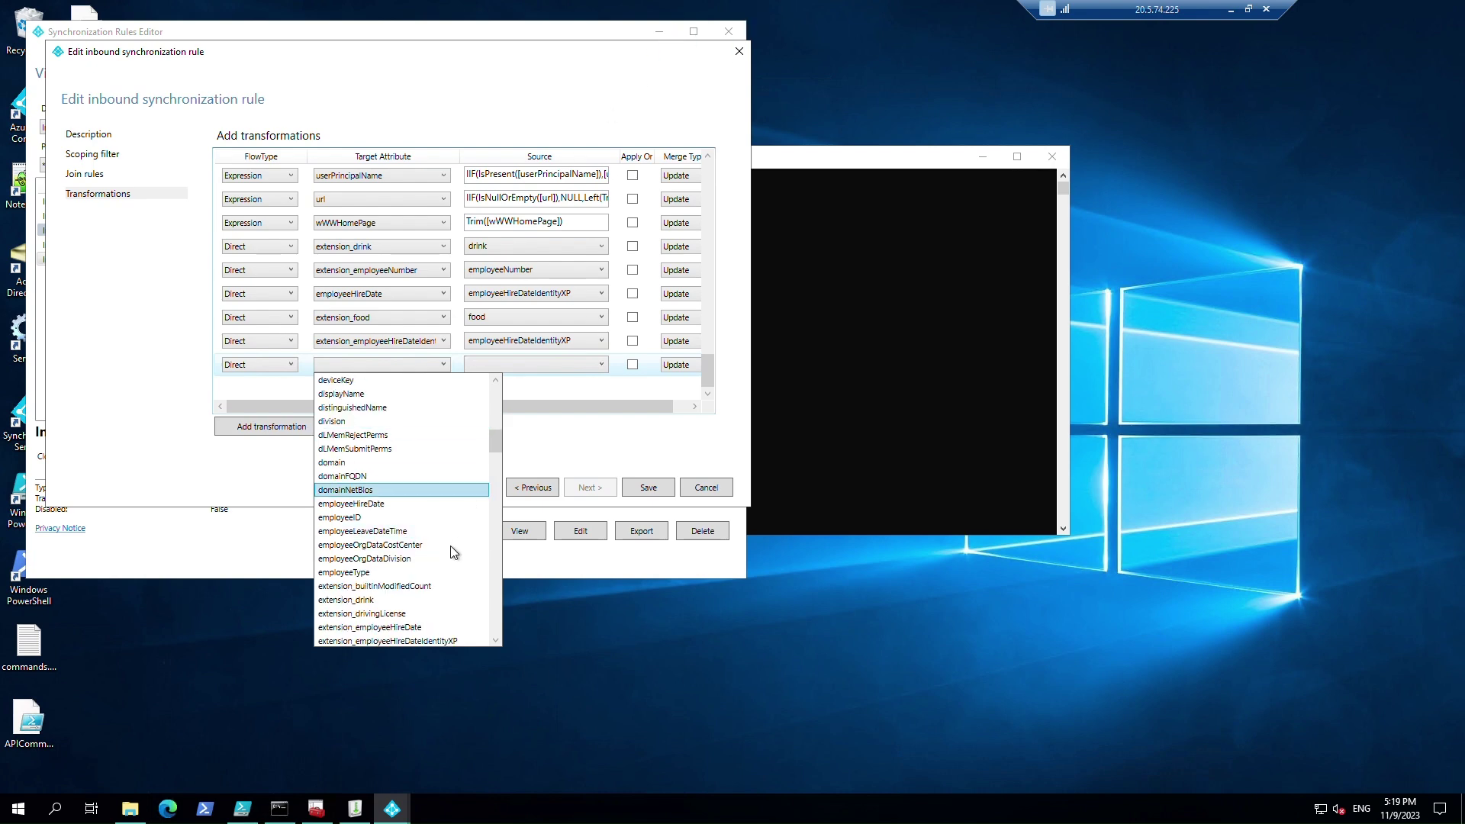
{"action": "scroll", "coordinate": [450, 555], "scroll_direction": "down", "scroll_amount": 2}
{"action": "scroll", "coordinate": [438, 562], "scroll_direction": "down", "scroll_amount": 1}
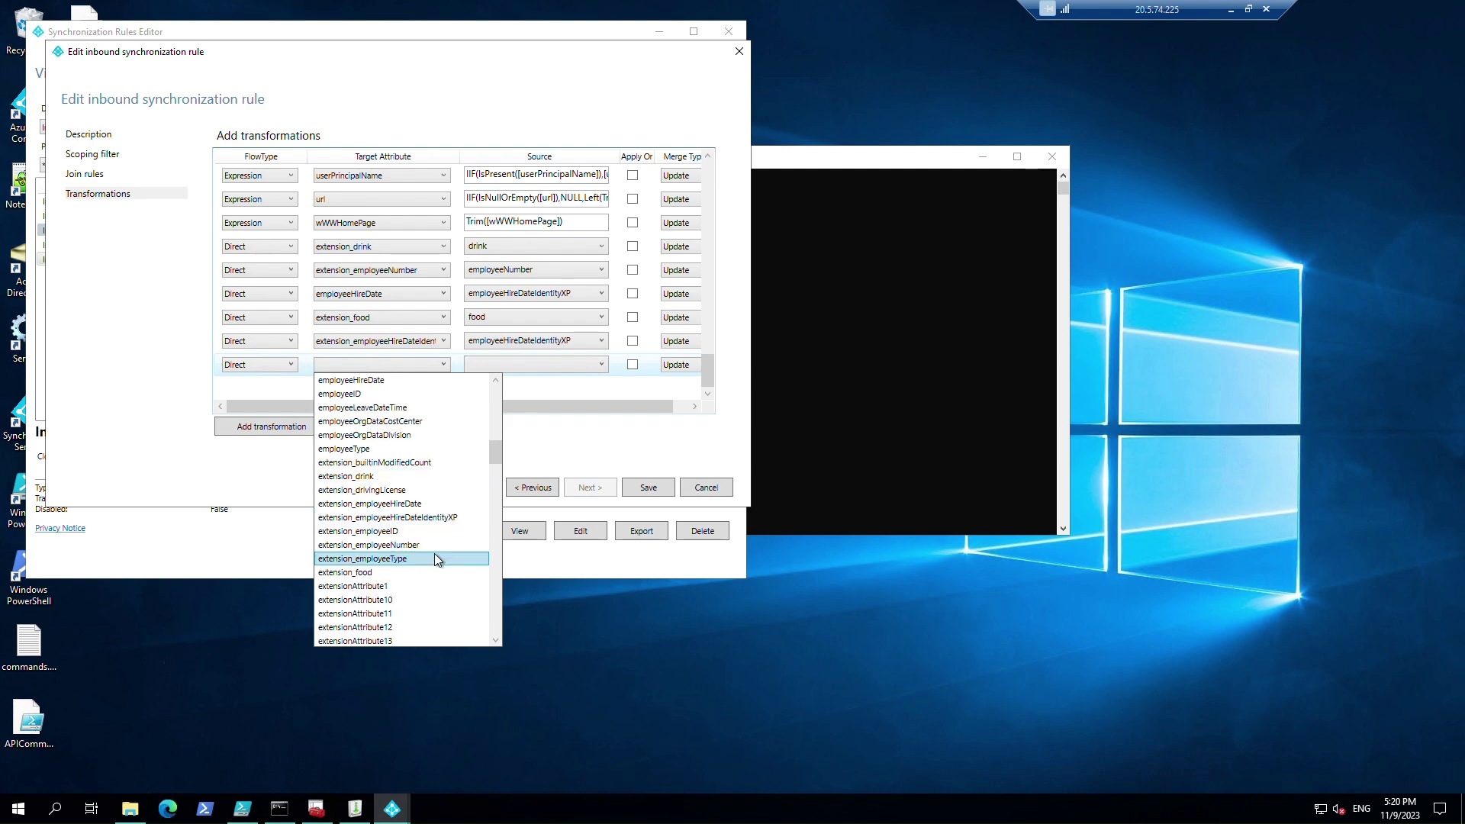
{"action": "scroll", "coordinate": [437, 560], "scroll_direction": "down", "scroll_amount": 1}
{"action": "scroll", "coordinate": [435, 560], "scroll_direction": "down", "scroll_amount": 1}
{"action": "scroll", "coordinate": [435, 560], "scroll_direction": "up", "scroll_amount": 1}
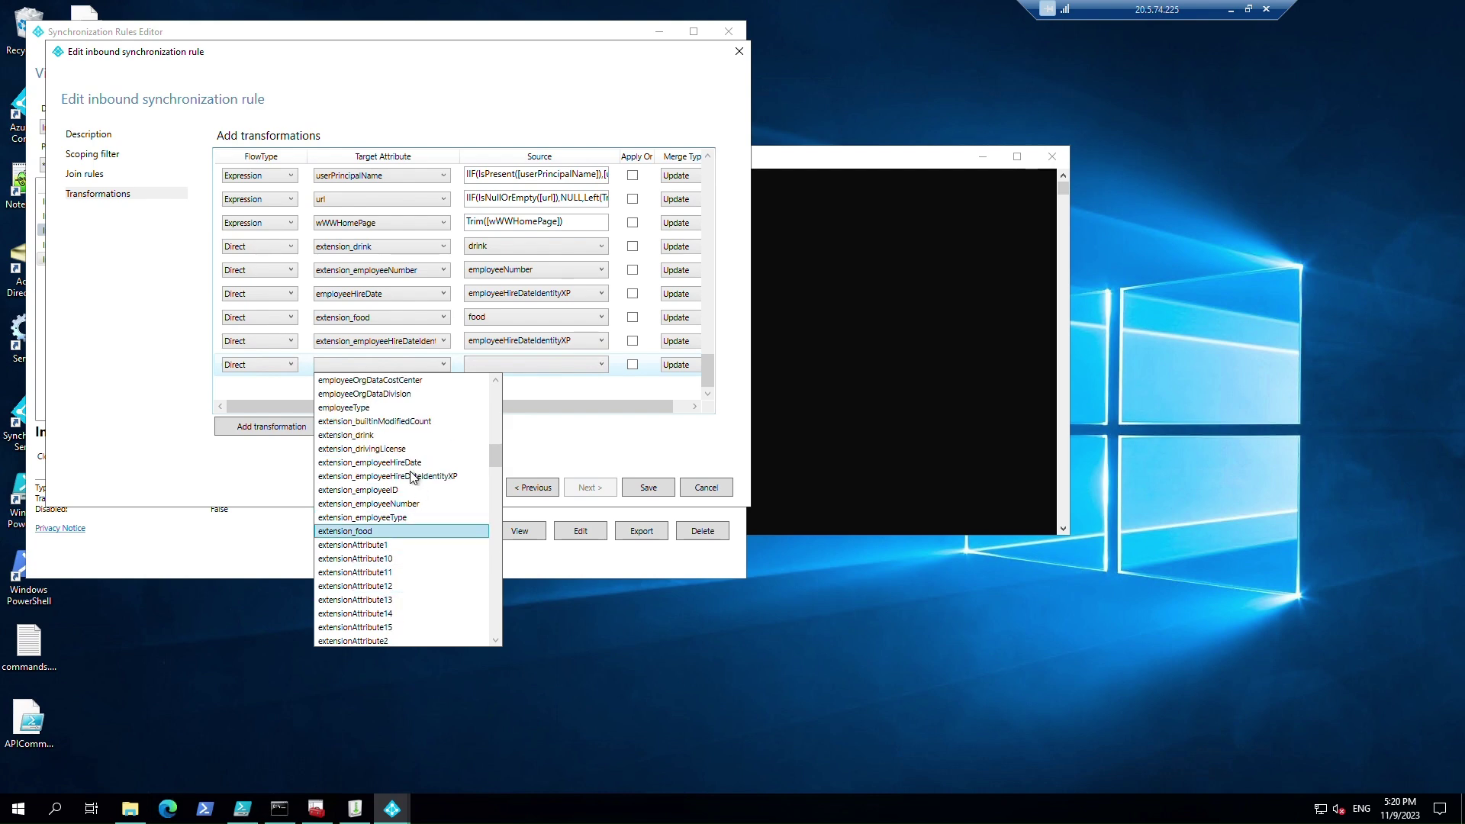
{"action": "left_click", "coordinate": [395, 449]}
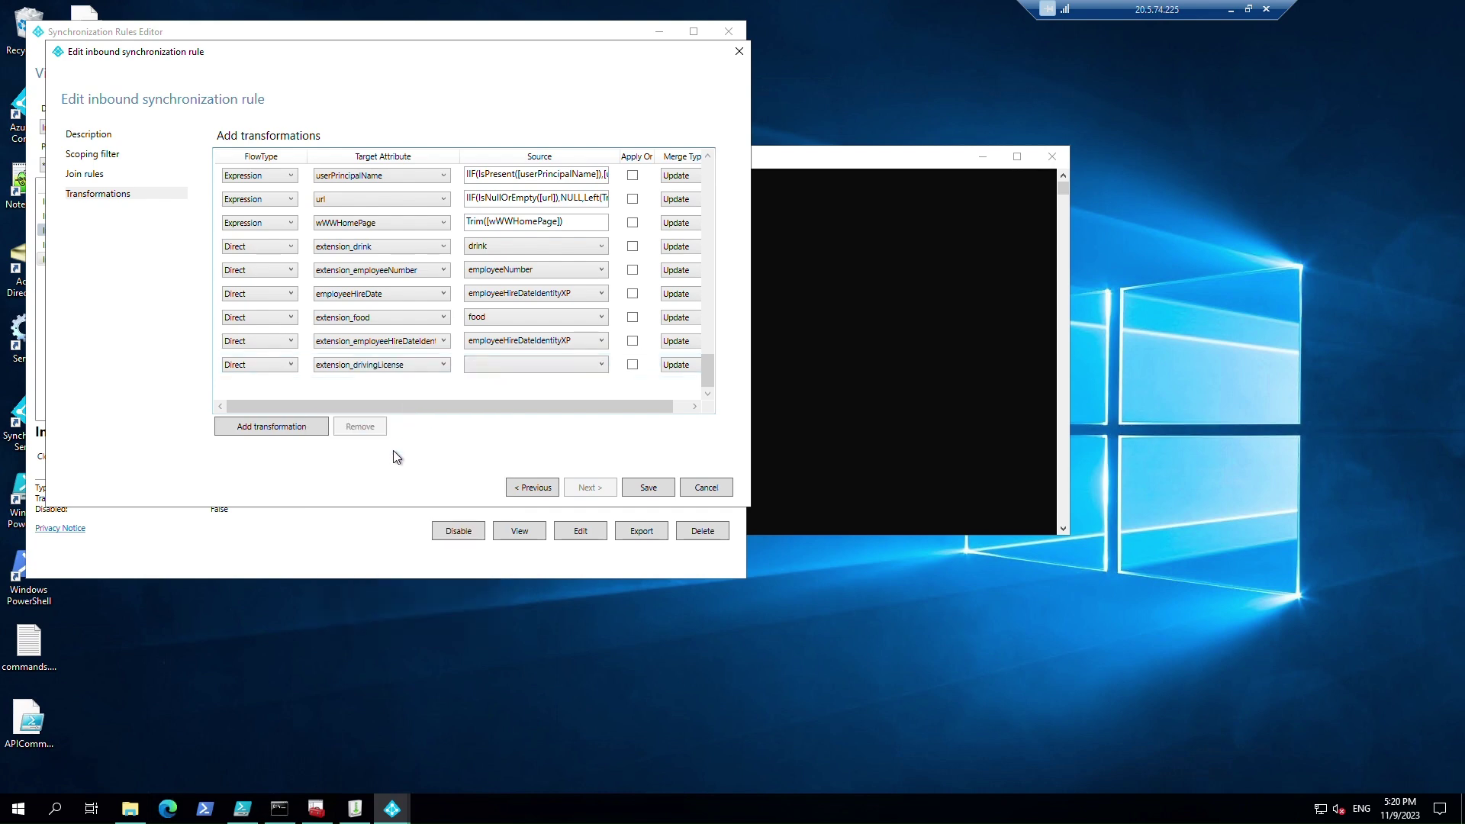
Step: Set the source to drivingLicense and save the rule, accepting the expression warning
{"action": "left_click", "coordinate": [600, 364]}
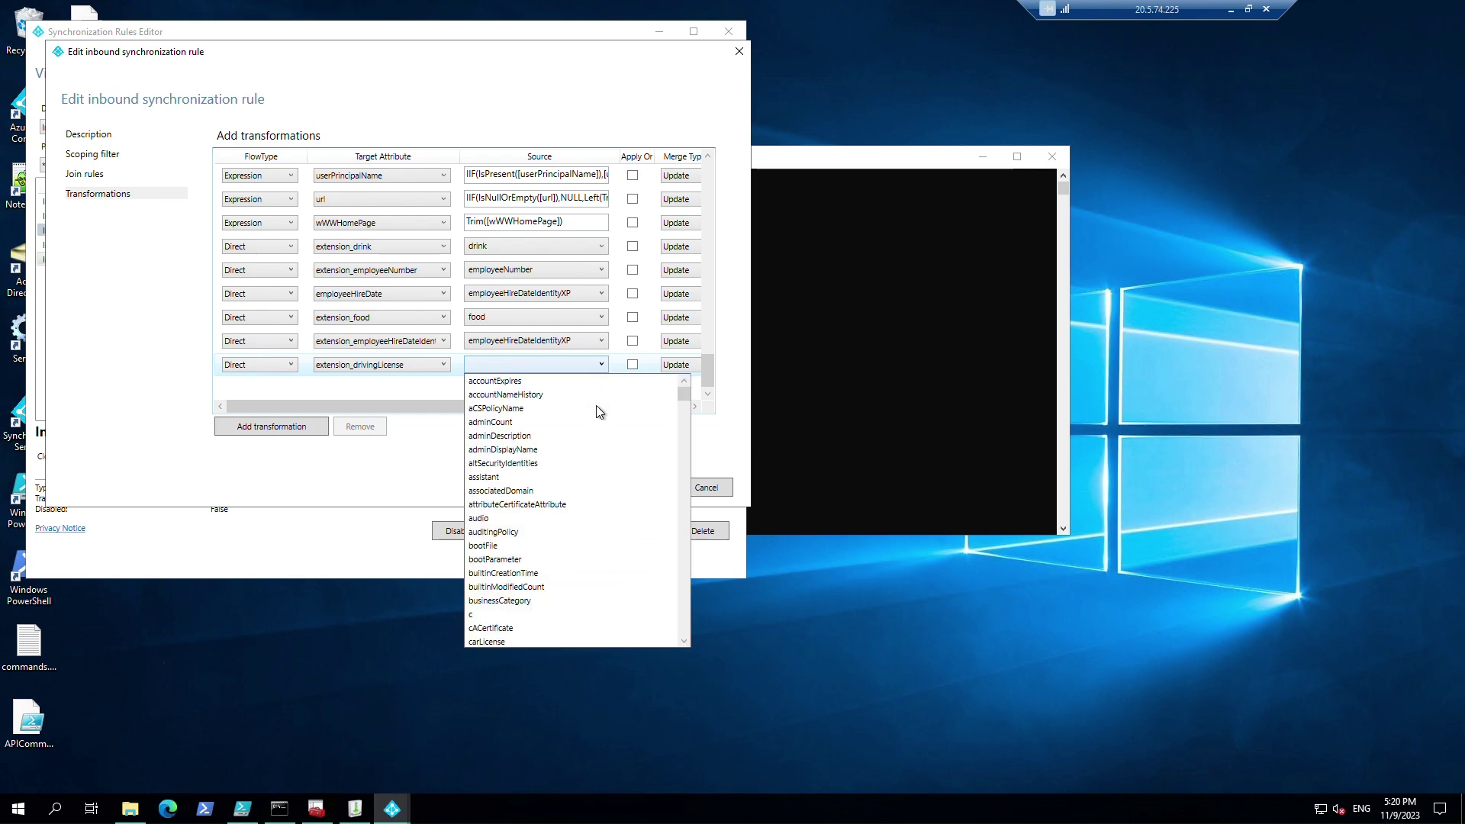
{"action": "scroll", "coordinate": [574, 484], "scroll_direction": "down", "scroll_amount": 5}
{"action": "scroll", "coordinate": [574, 490], "scroll_direction": "down", "scroll_amount": 4}
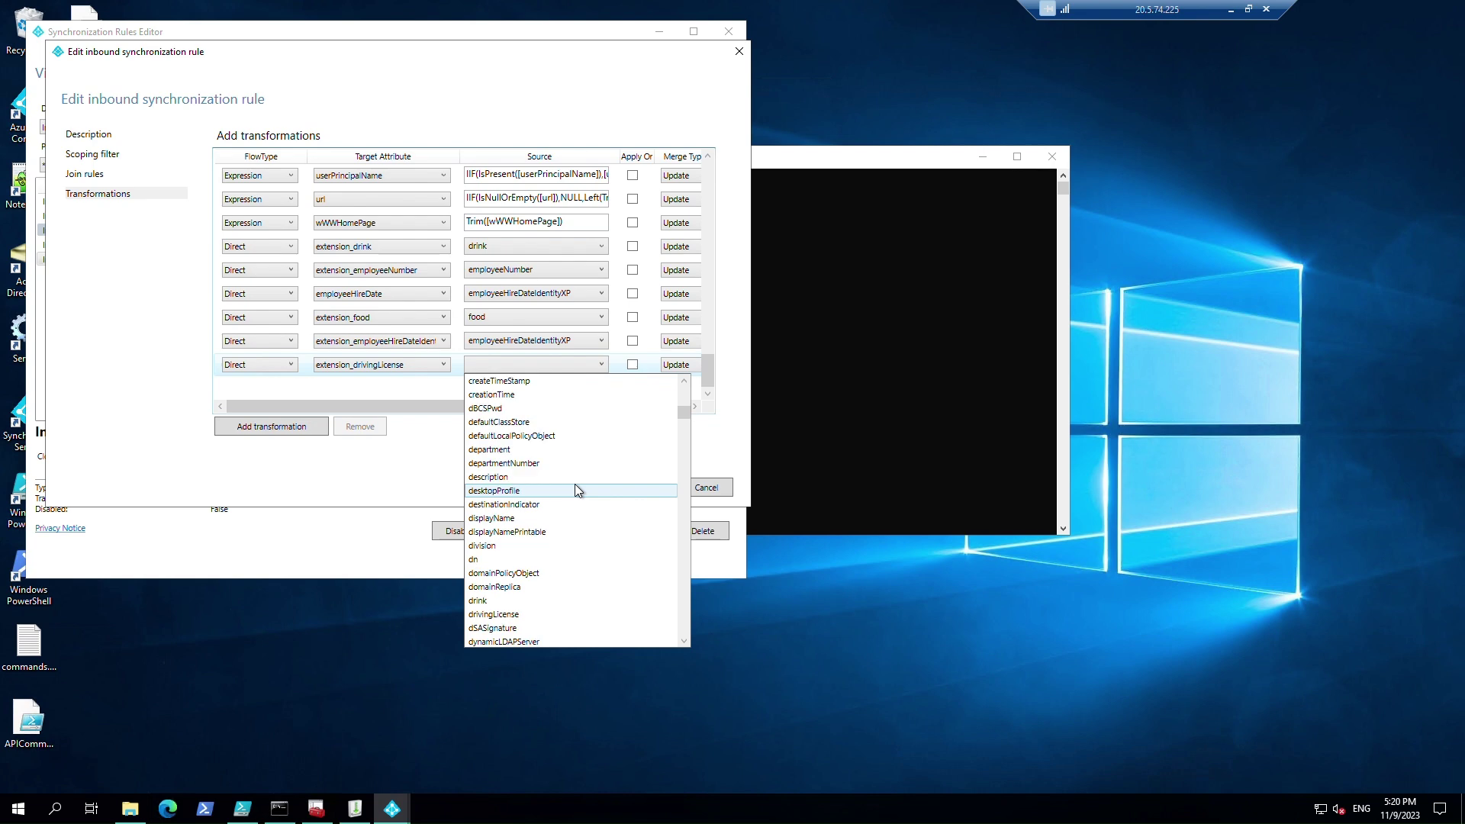
{"action": "left_click", "coordinate": [550, 614]}
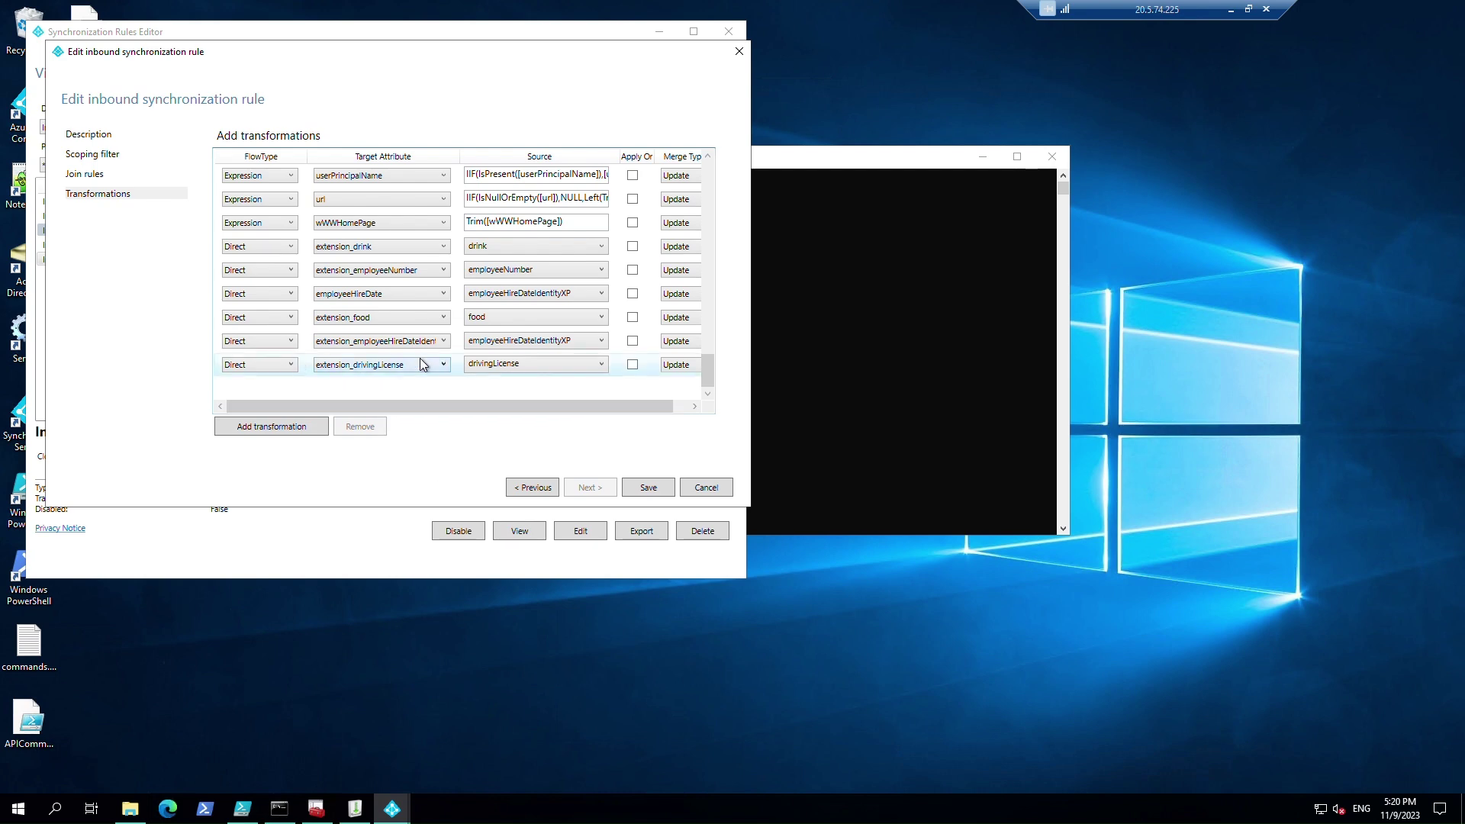
{"action": "left_click", "coordinate": [654, 485]}
{"action": "left_click", "coordinate": [807, 544]}
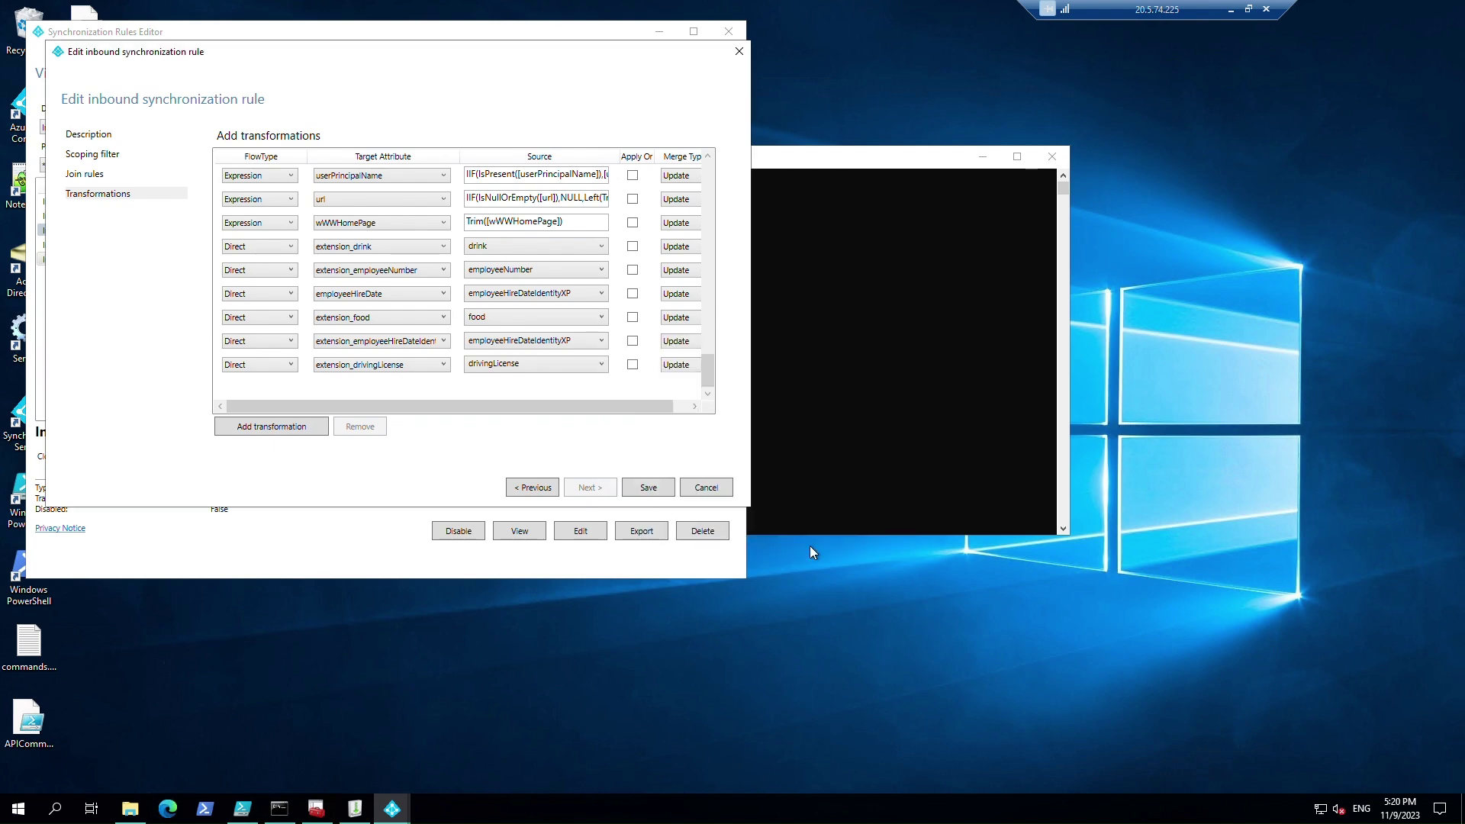
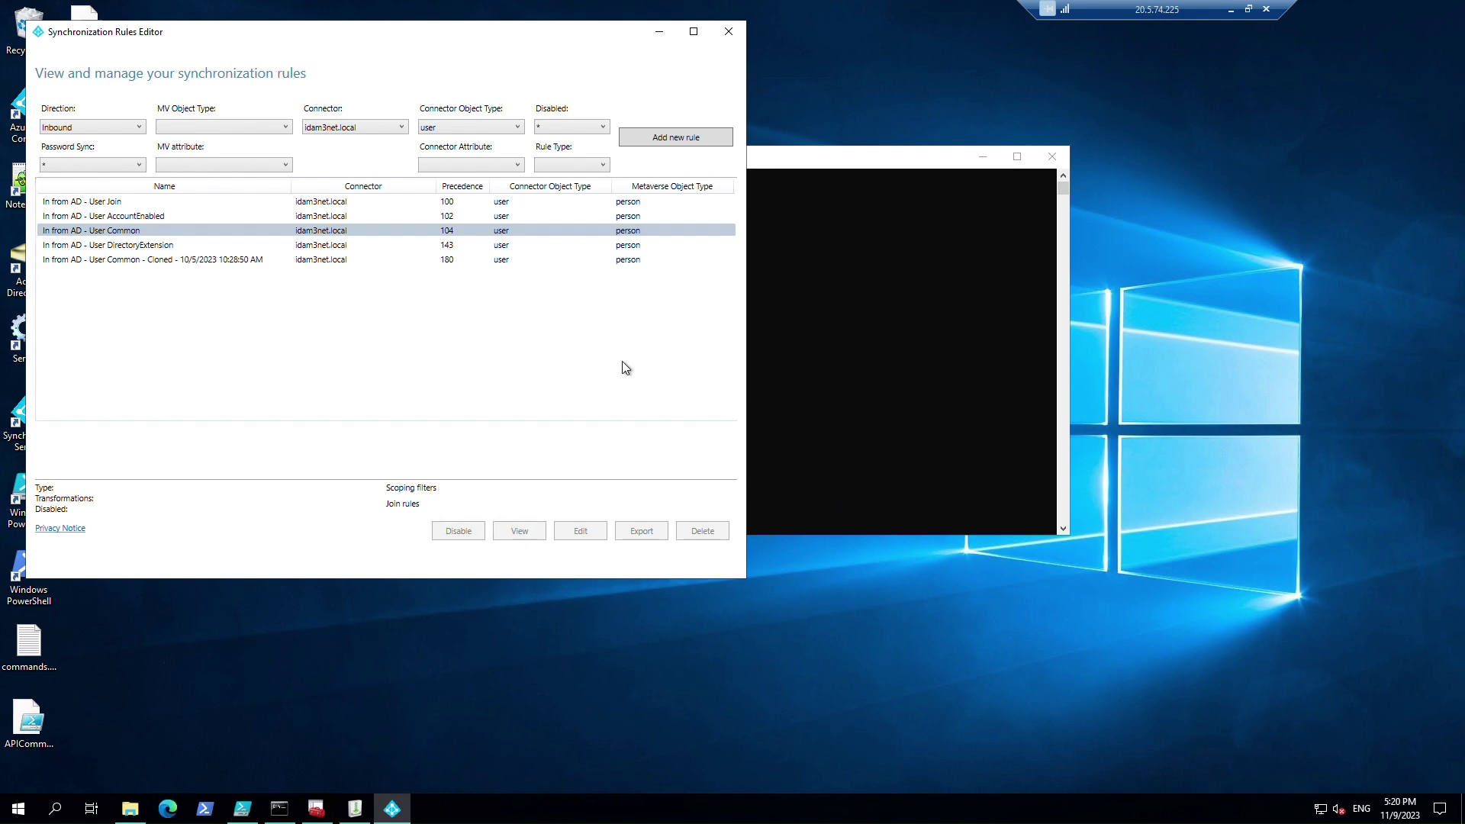
Step: Filter the rule list to Outbound rules for the AAD connector and user object type
{"action": "left_click", "coordinate": [101, 128]}
{"action": "left_click", "coordinate": [88, 157]}
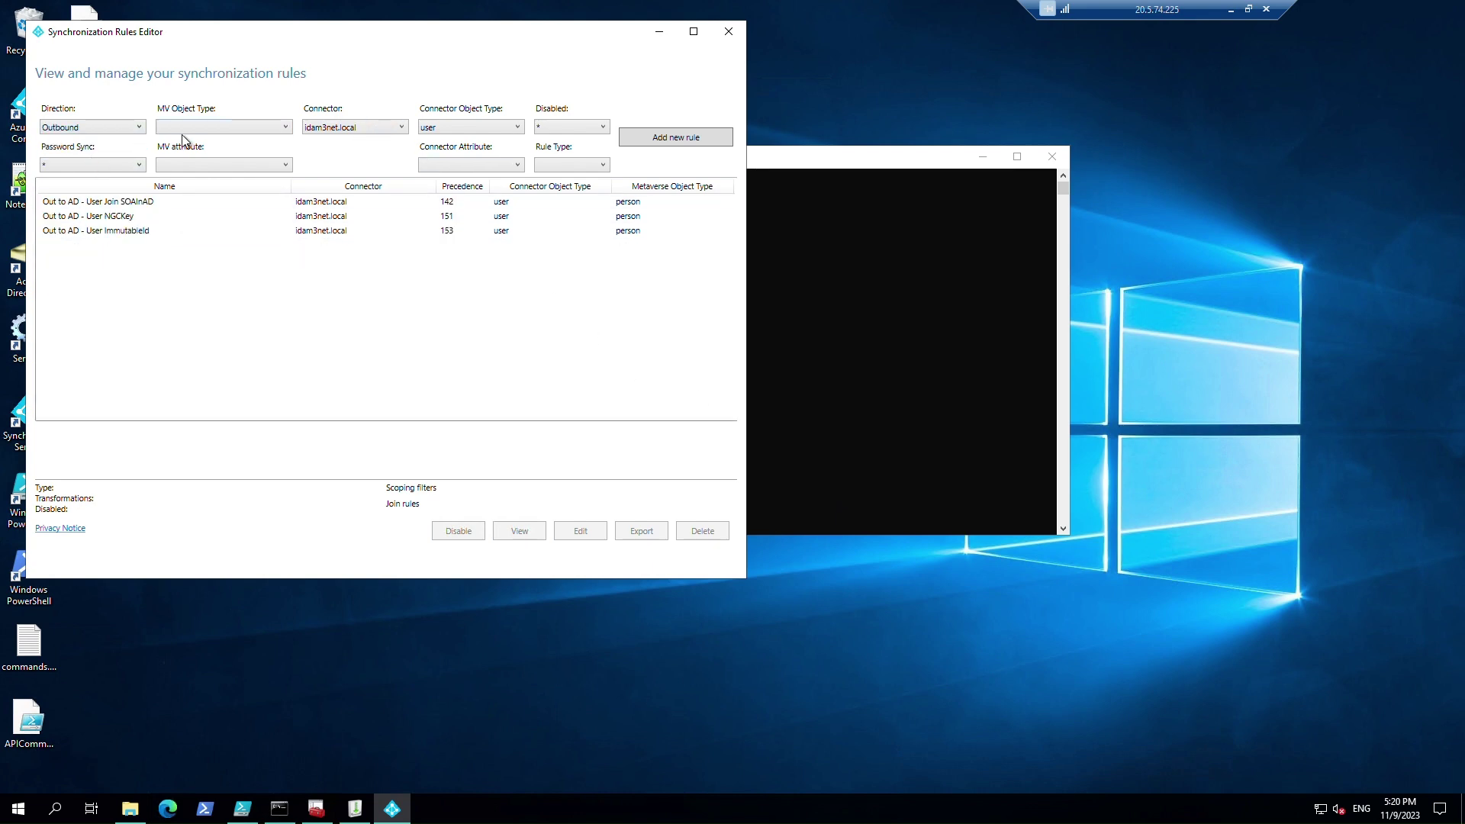
{"action": "left_click", "coordinate": [373, 127]}
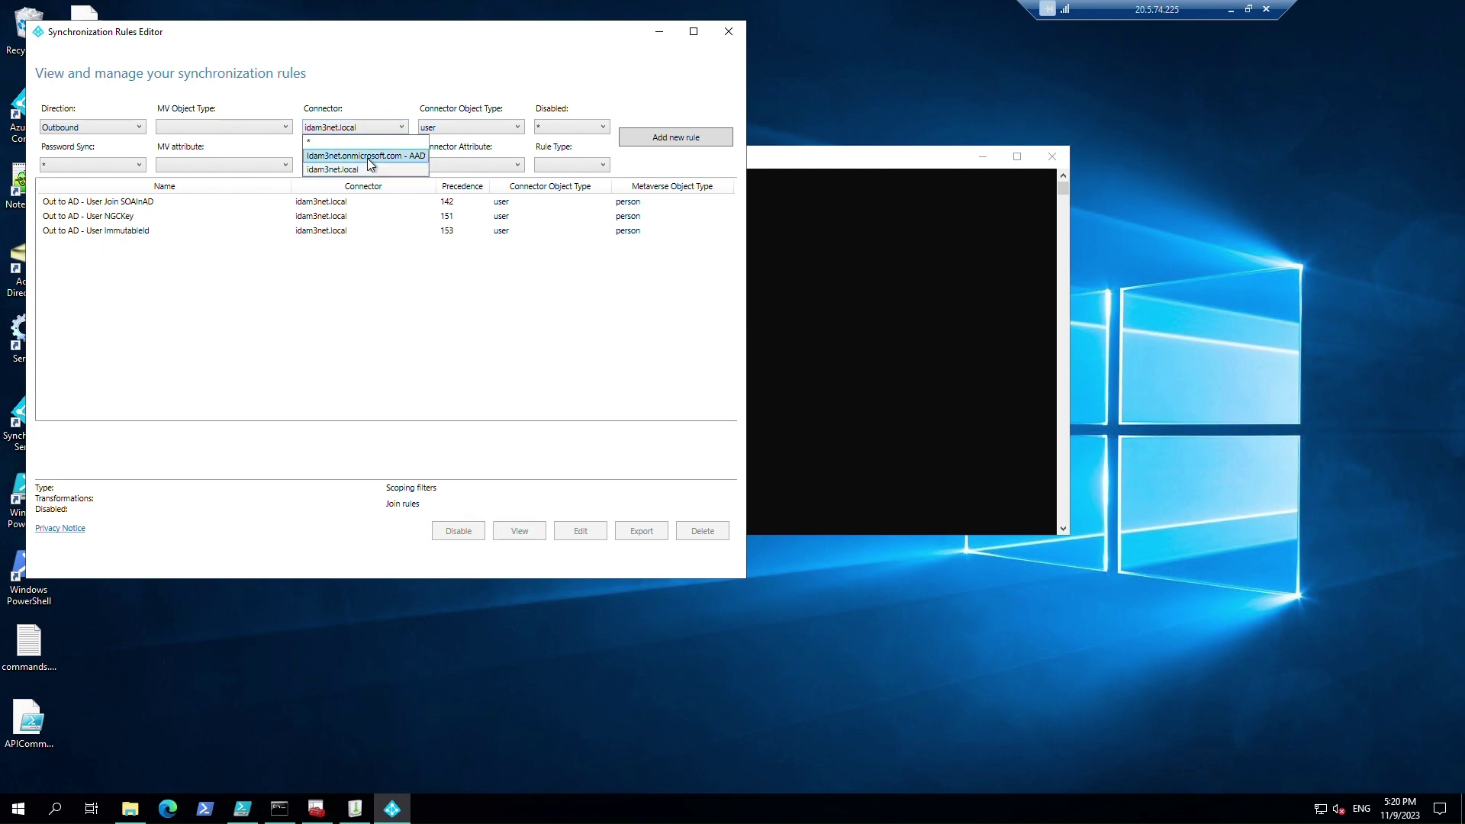
{"action": "left_click", "coordinate": [367, 156]}
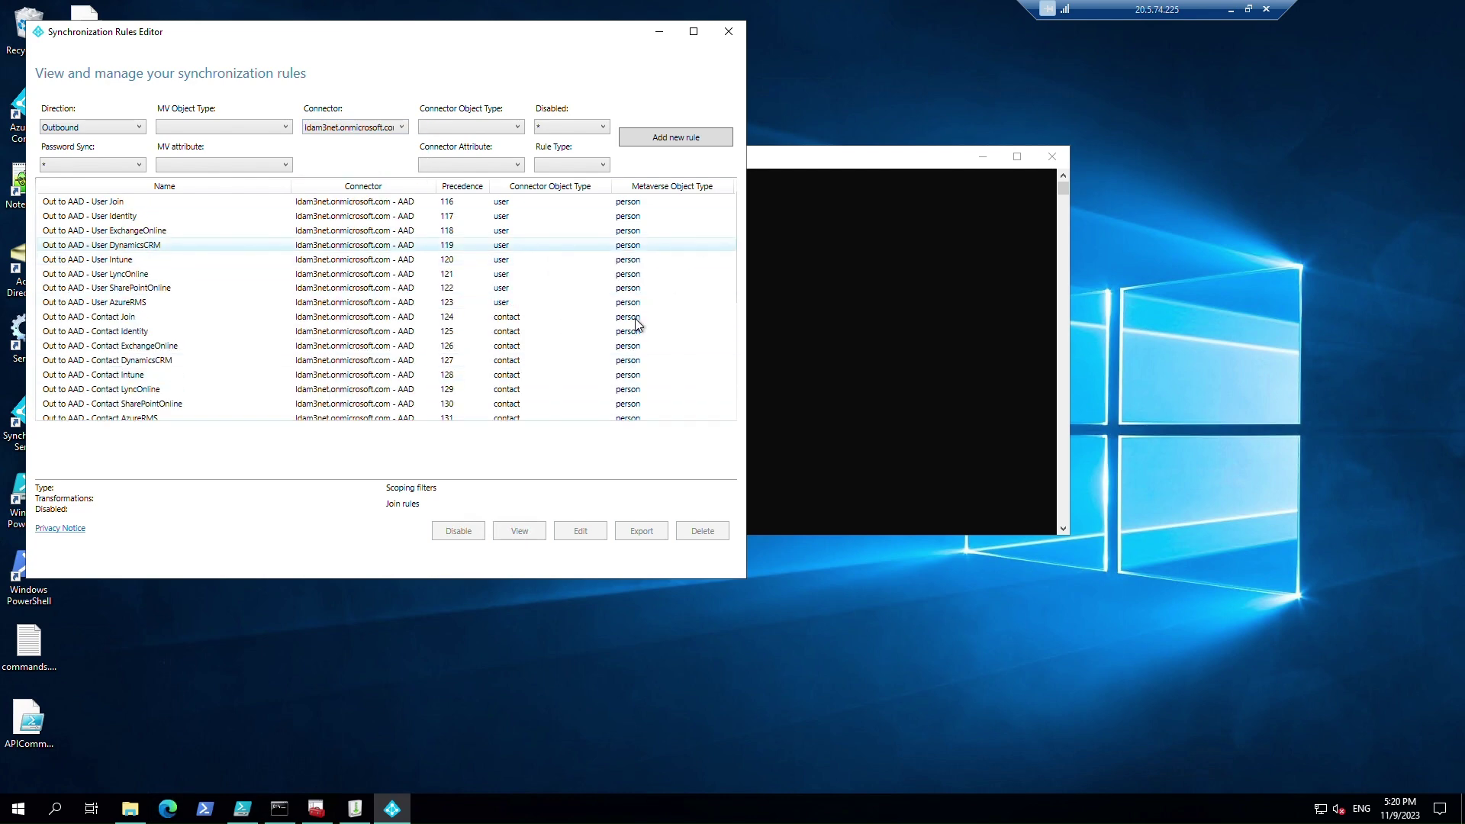
{"action": "scroll", "coordinate": [562, 373], "scroll_direction": "down", "scroll_amount": 5}
{"action": "left_click", "coordinate": [560, 374]}
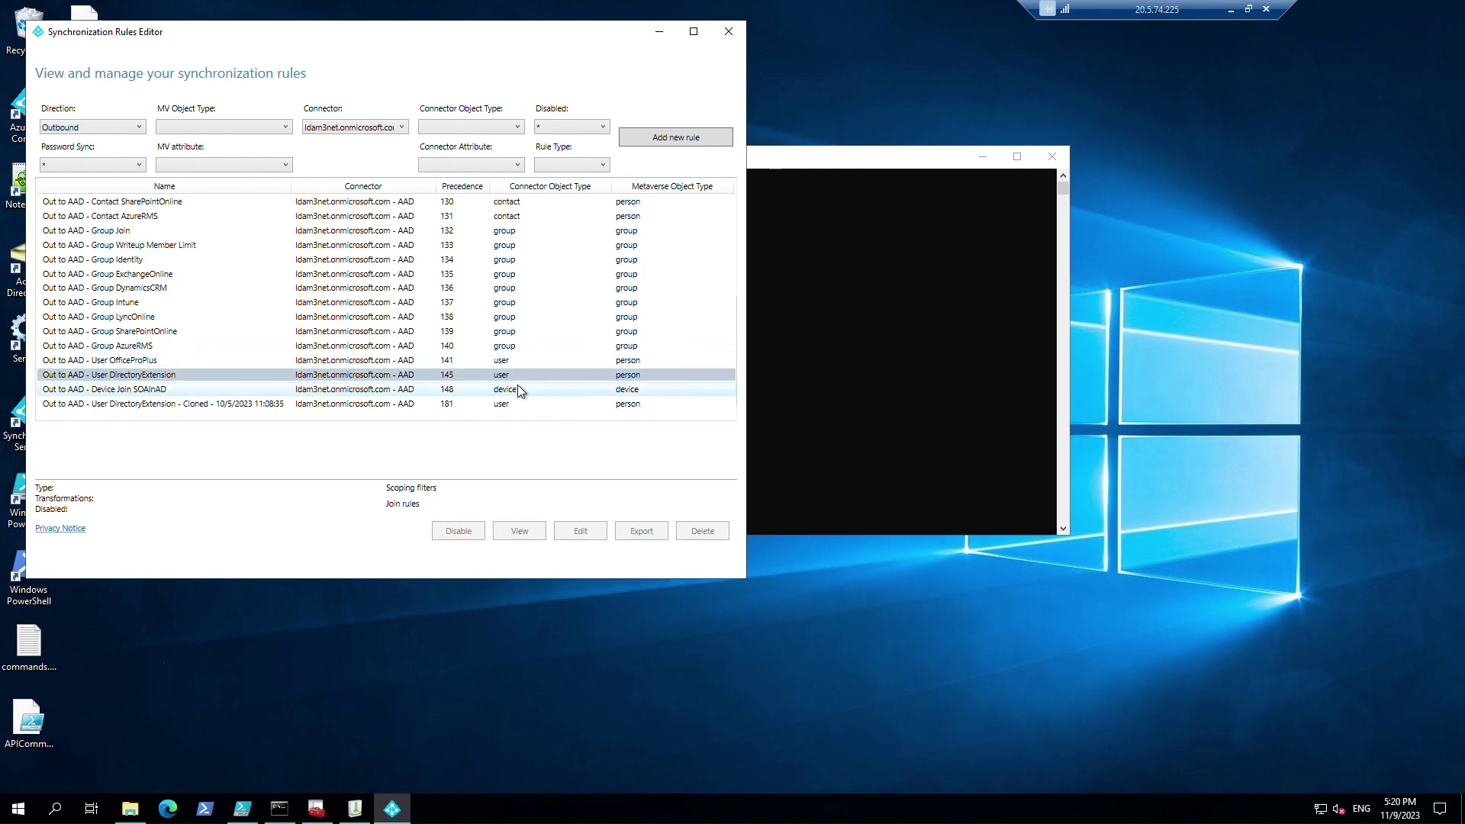
{"action": "left_click", "coordinate": [518, 128]}
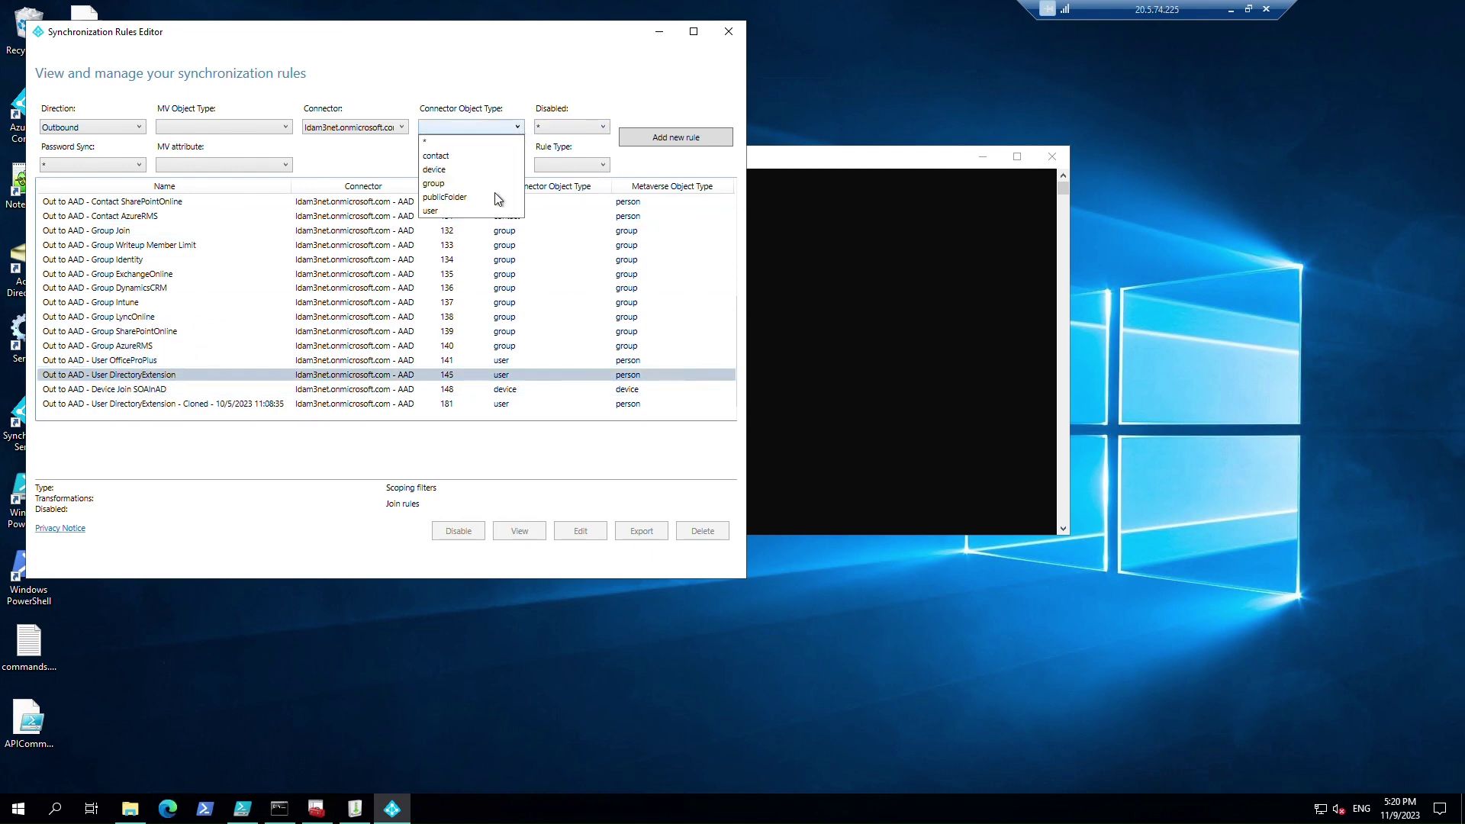
{"action": "left_click", "coordinate": [483, 211]}
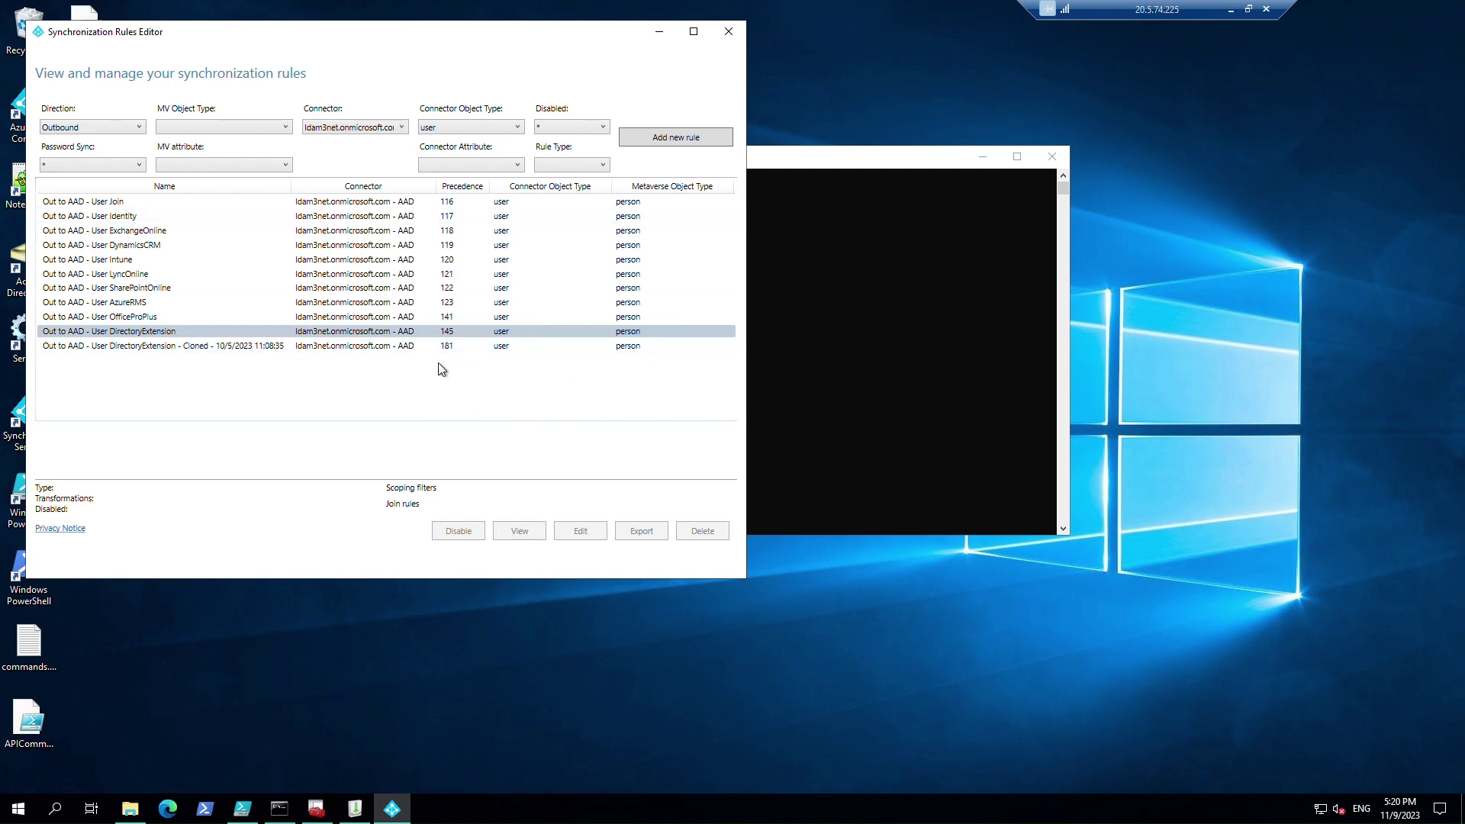
Step: Open the cloned Out to AAD - User DirectoryExtension rule (precedence 181) for editing
{"action": "left_click", "coordinate": [187, 336]}
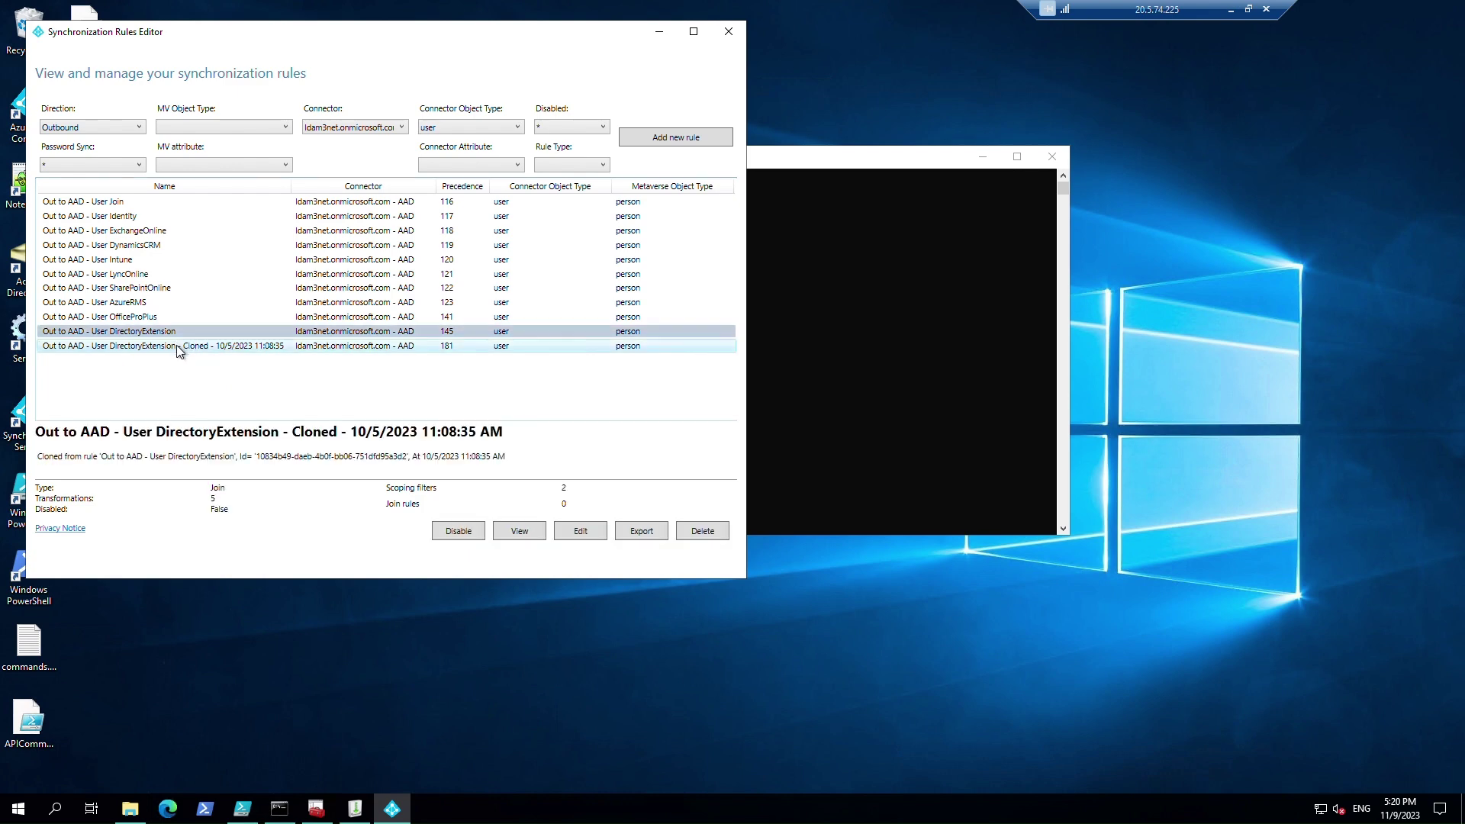
{"action": "left_click", "coordinate": [176, 346]}
{"action": "left_click", "coordinate": [593, 533]}
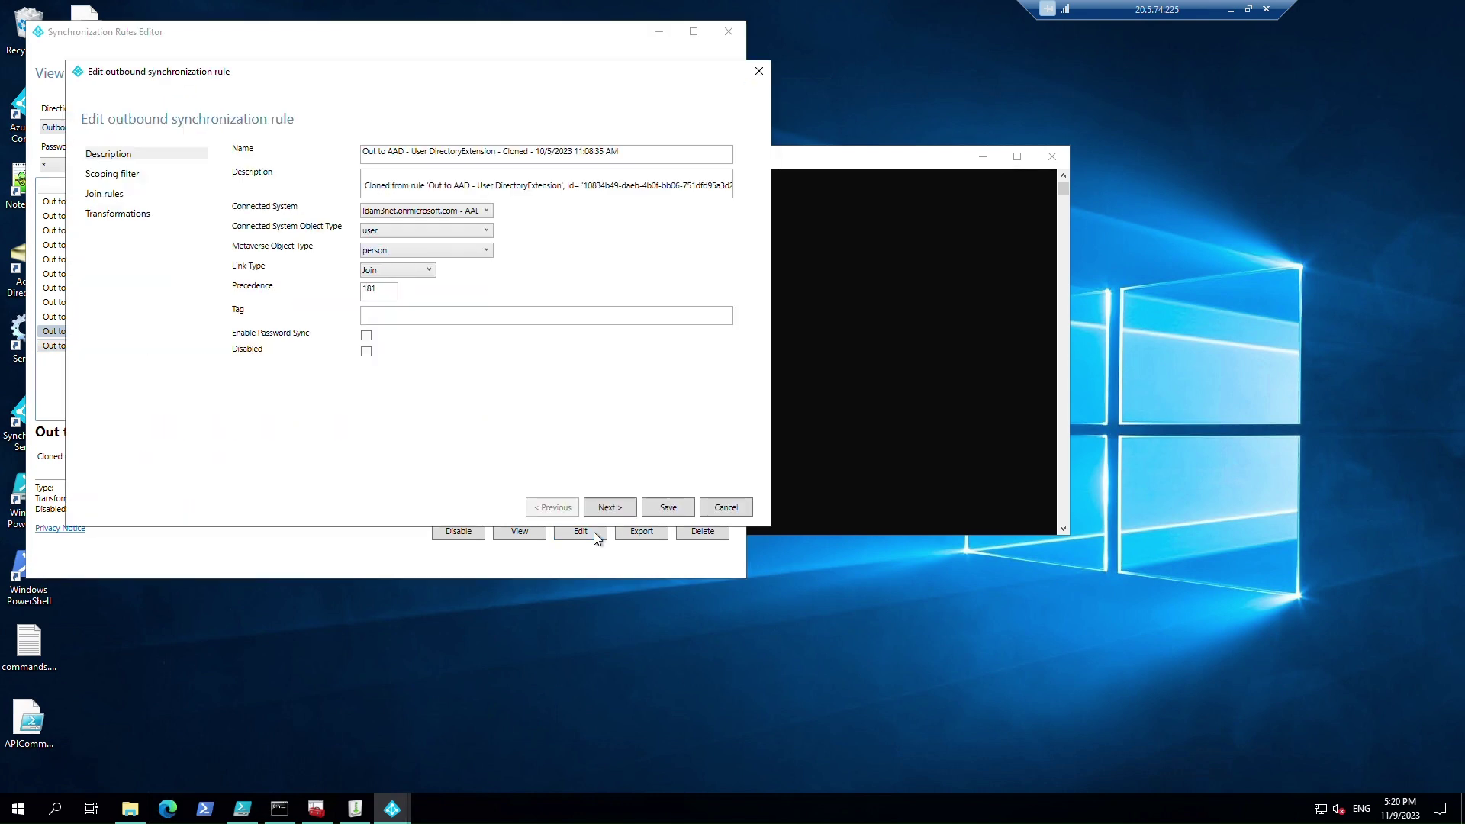
Step: Add a new transformation row with source attribute extension_drivingLicense
{"action": "left_click", "coordinate": [111, 216]}
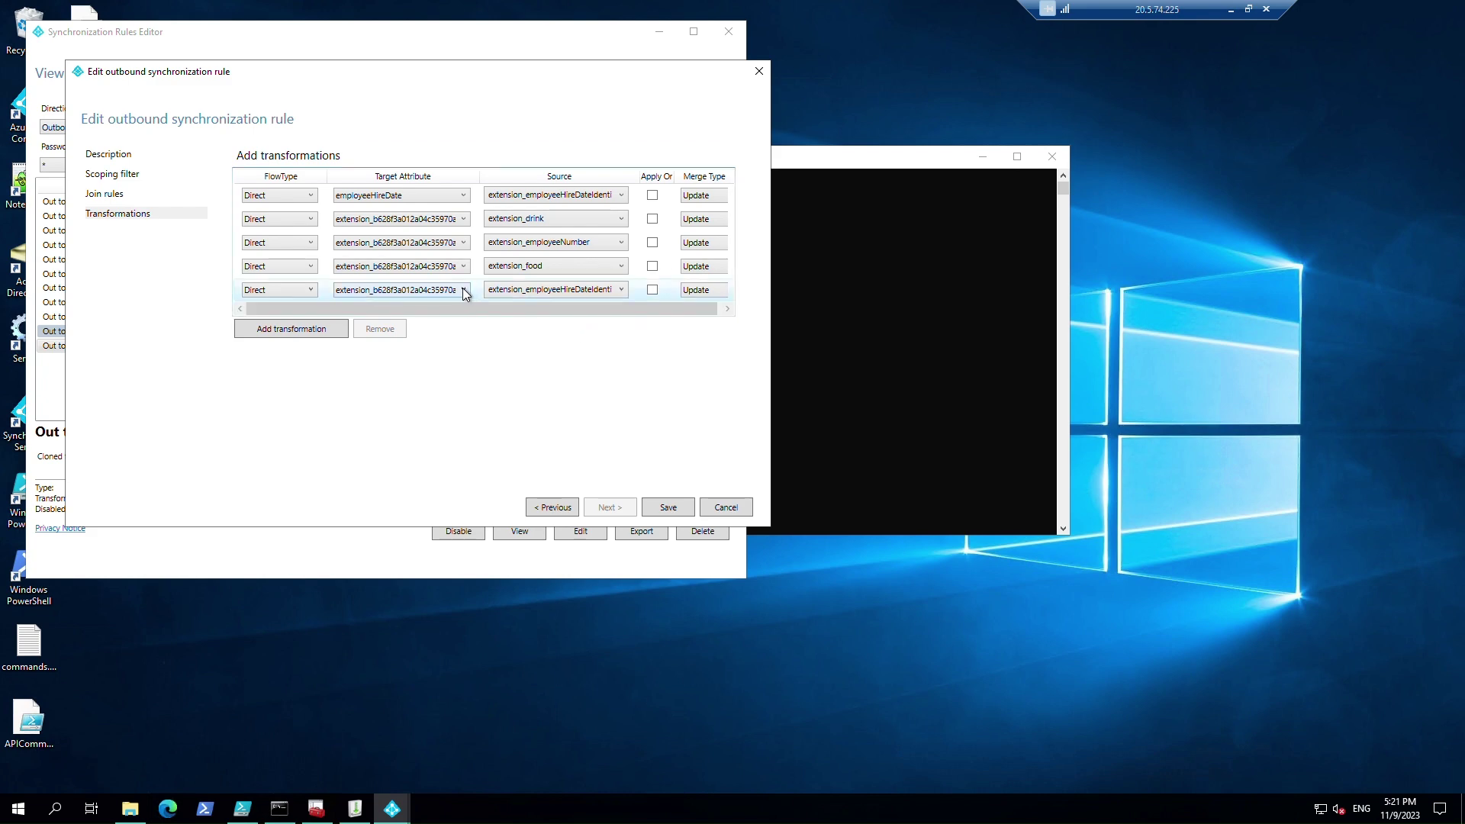
{"action": "left_click", "coordinate": [300, 327]}
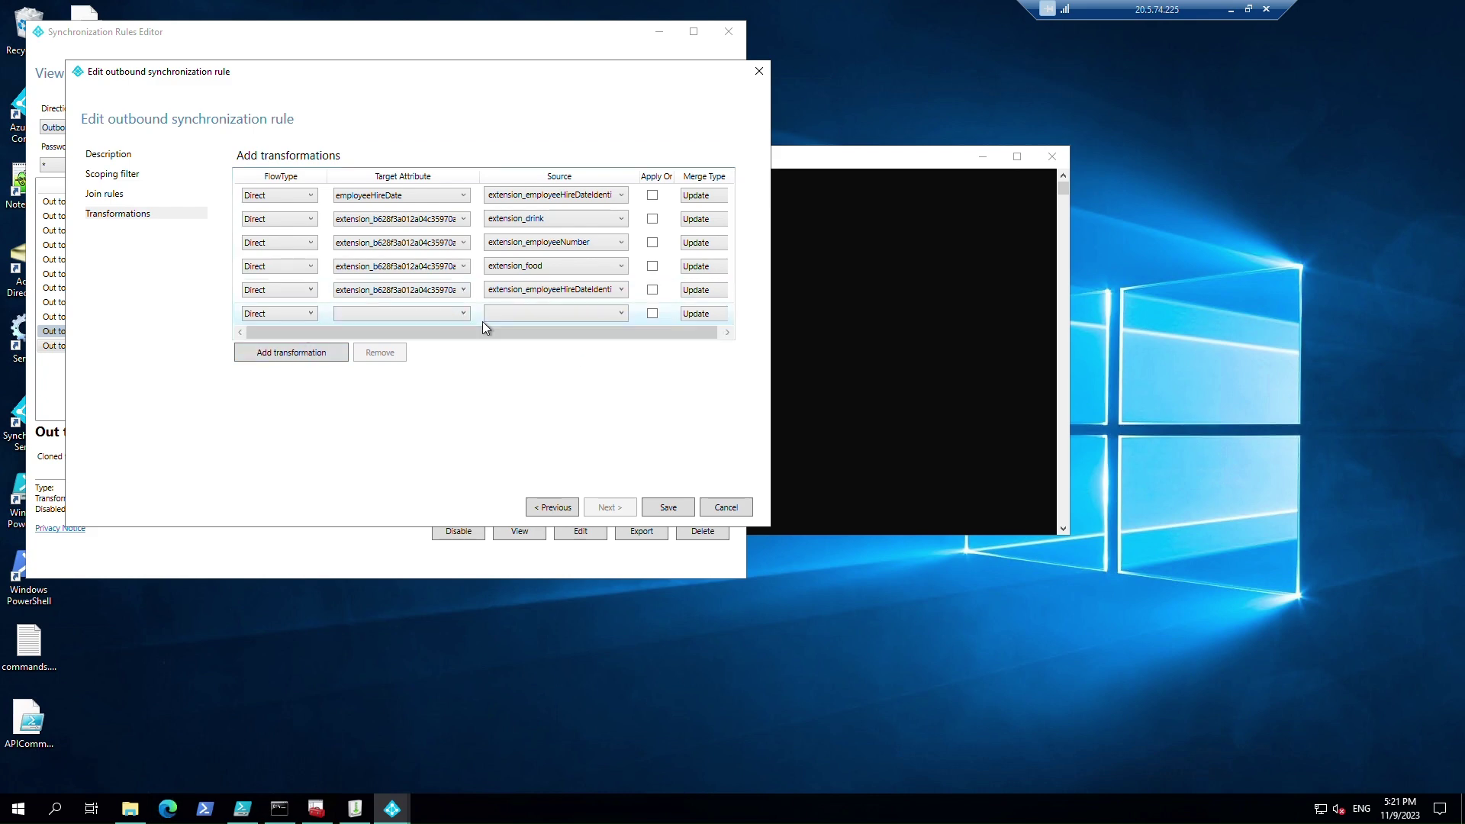
{"action": "left_click", "coordinate": [616, 313]}
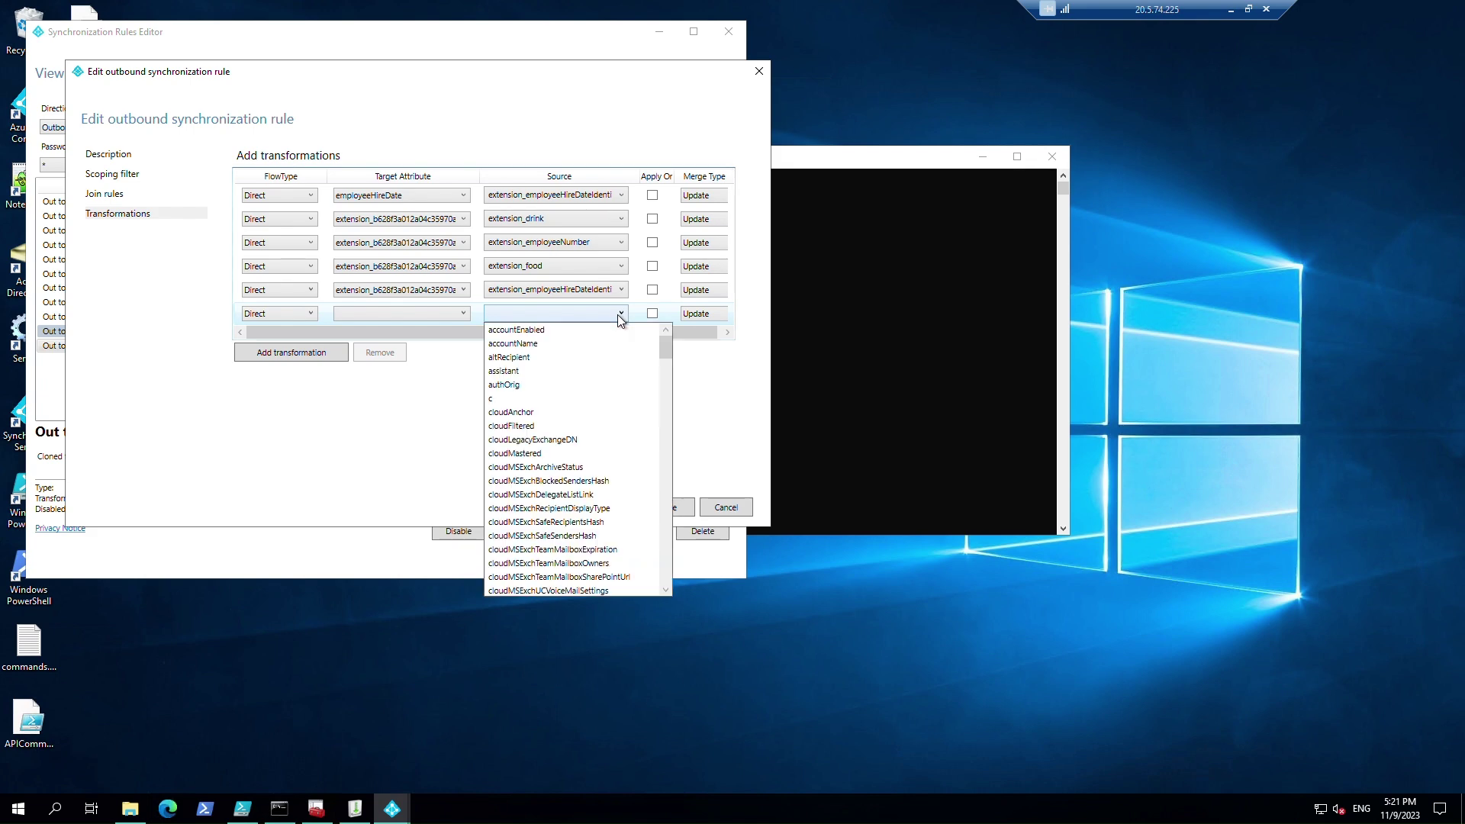
{"action": "scroll", "coordinate": [615, 415], "scroll_direction": "down", "scroll_amount": 5}
{"action": "scroll", "coordinate": [616, 427], "scroll_direction": "down", "scroll_amount": 6}
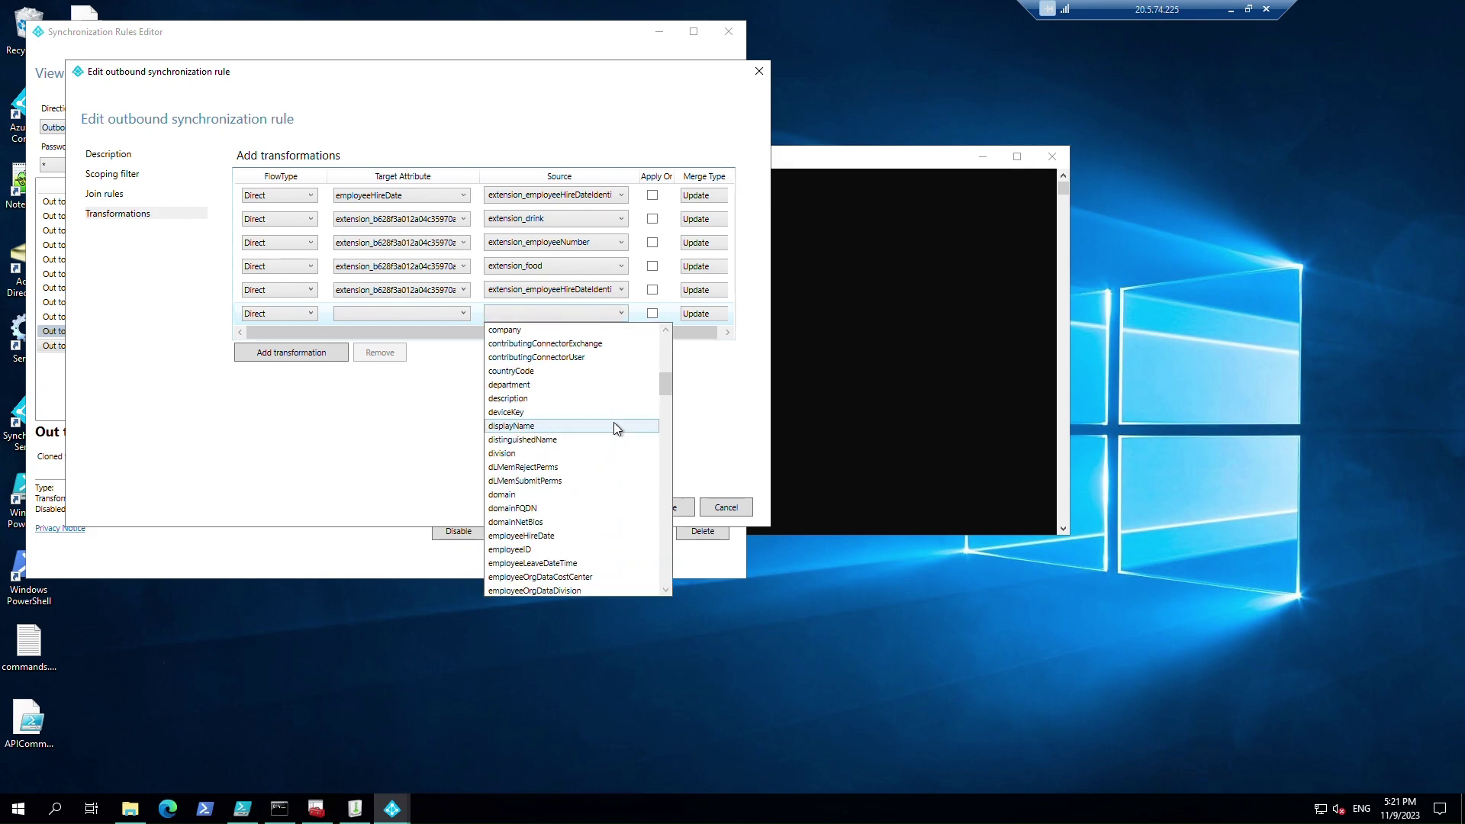
{"action": "scroll", "coordinate": [615, 425], "scroll_direction": "up", "scroll_amount": 3}
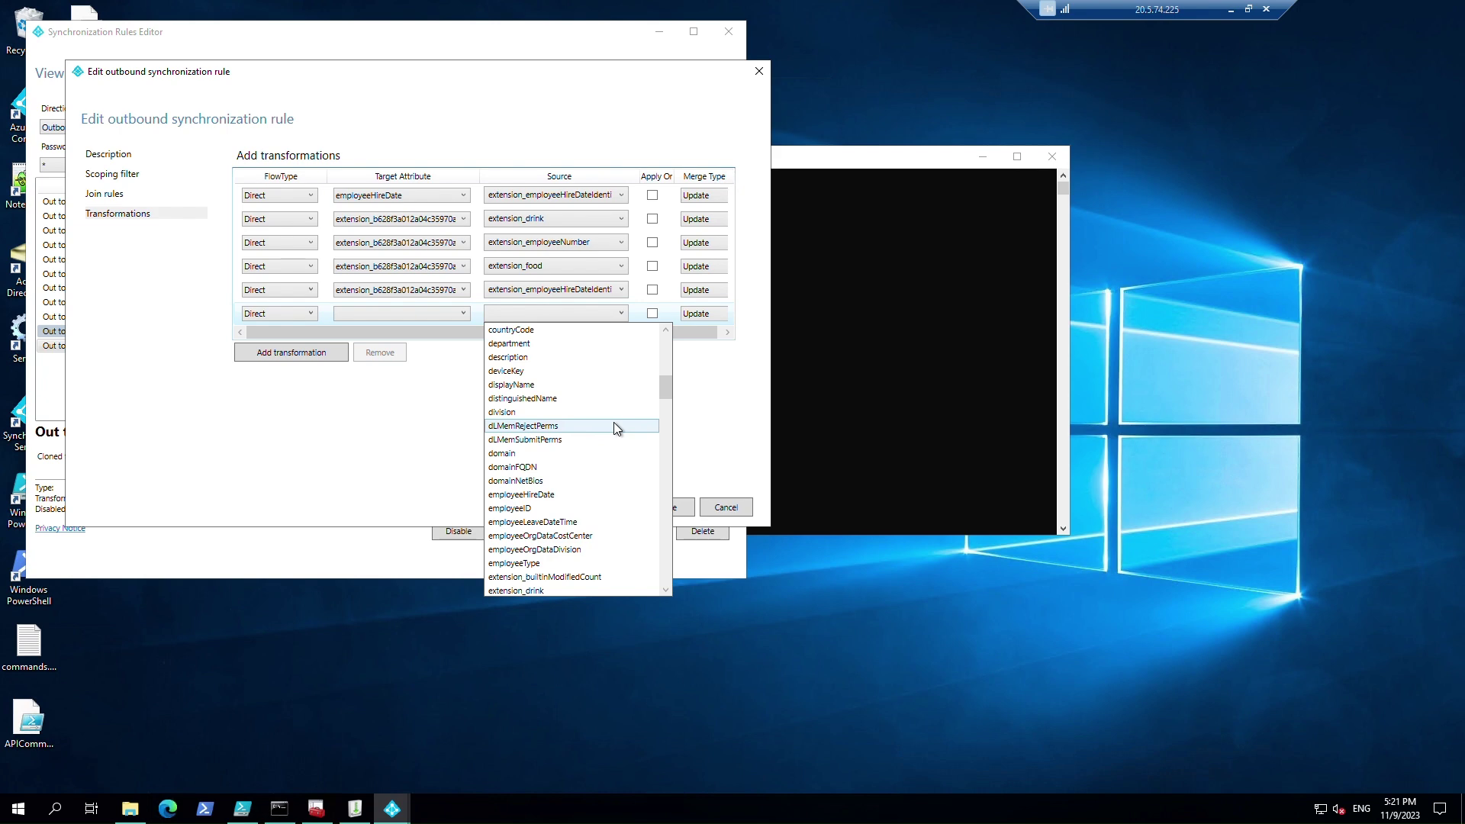
{"action": "scroll", "coordinate": [615, 427], "scroll_direction": "down", "scroll_amount": 6}
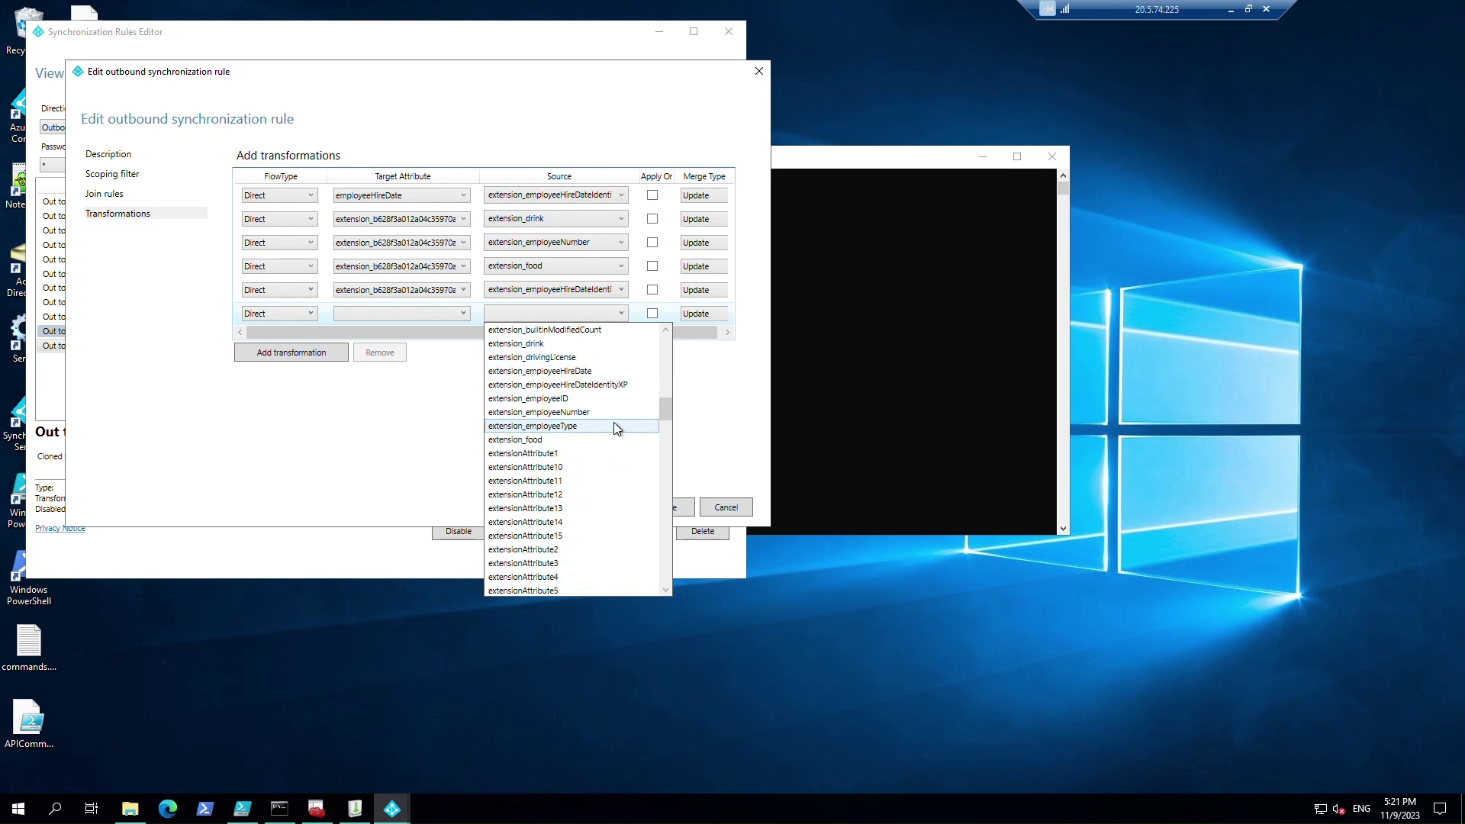
{"action": "scroll", "coordinate": [614, 427], "scroll_direction": "down", "scroll_amount": 1}
{"action": "scroll", "coordinate": [615, 427], "scroll_direction": "up", "scroll_amount": 1}
{"action": "scroll", "coordinate": [587, 422], "scroll_direction": "up", "scroll_amount": 1}
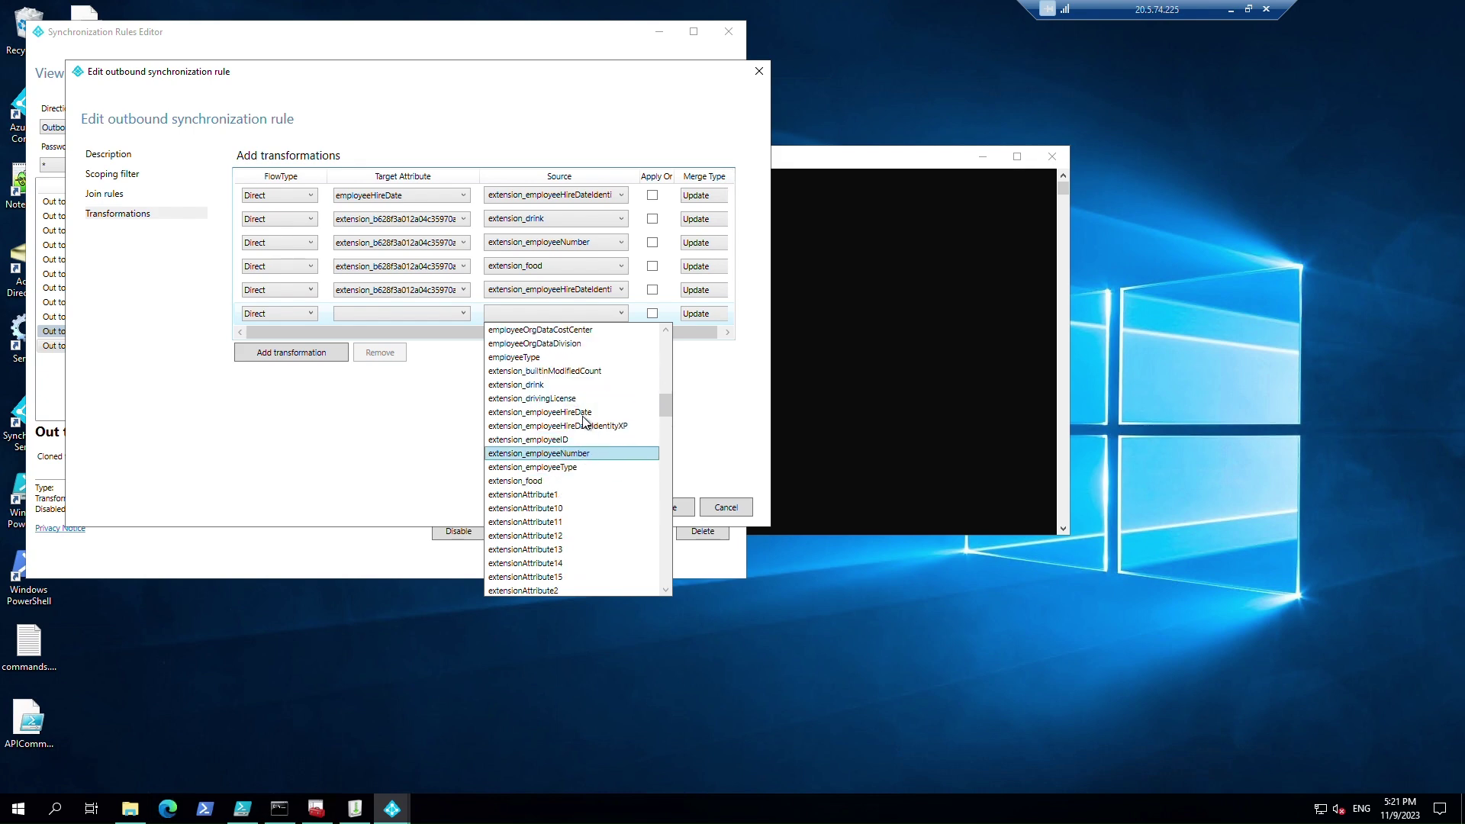
{"action": "left_click", "coordinate": [629, 400]}
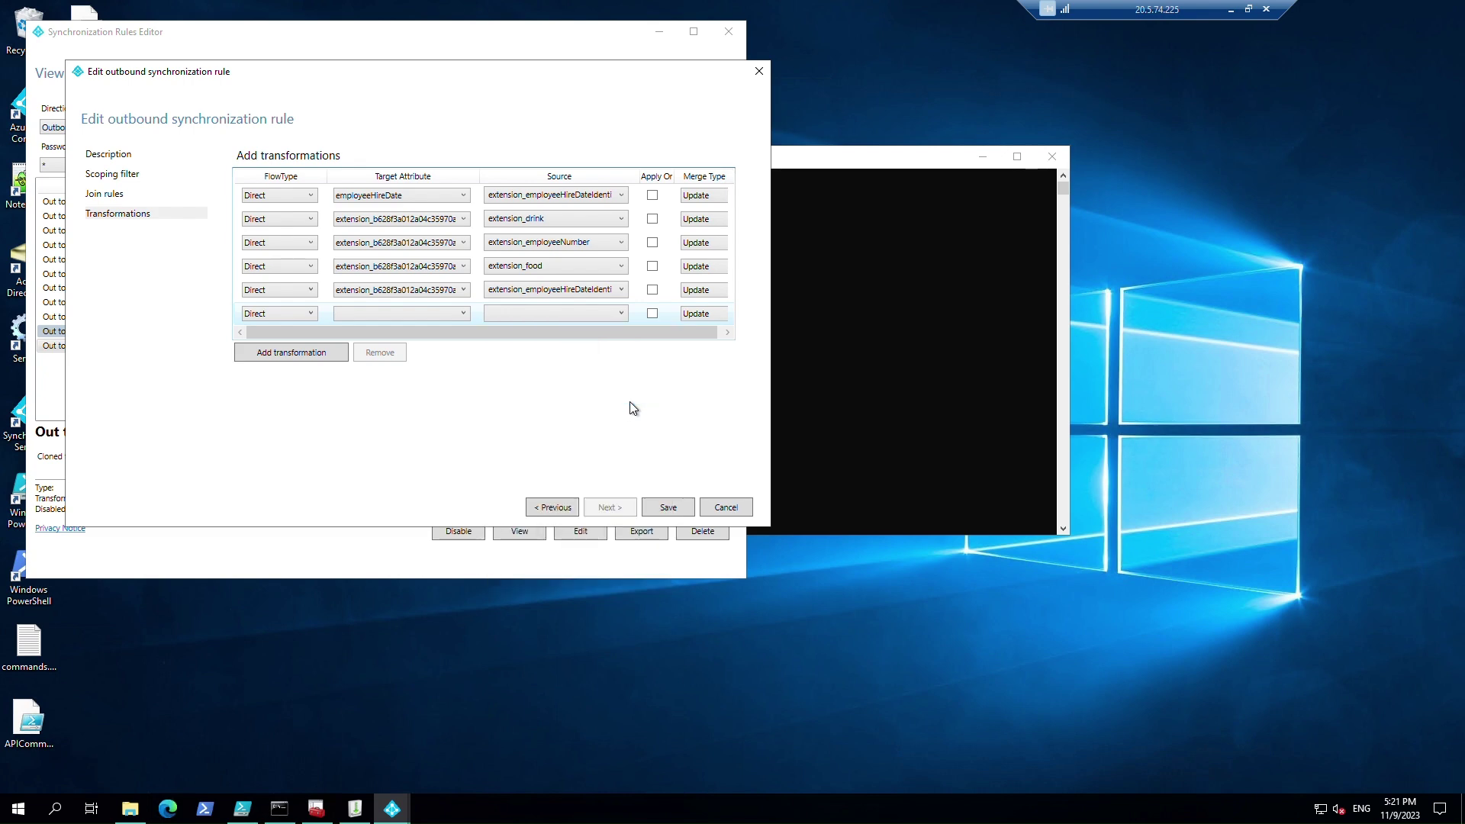
Step: Set the row's target to the tenant's extension_…_drivingLicense attribute and save the rule
{"action": "left_click", "coordinate": [464, 314]}
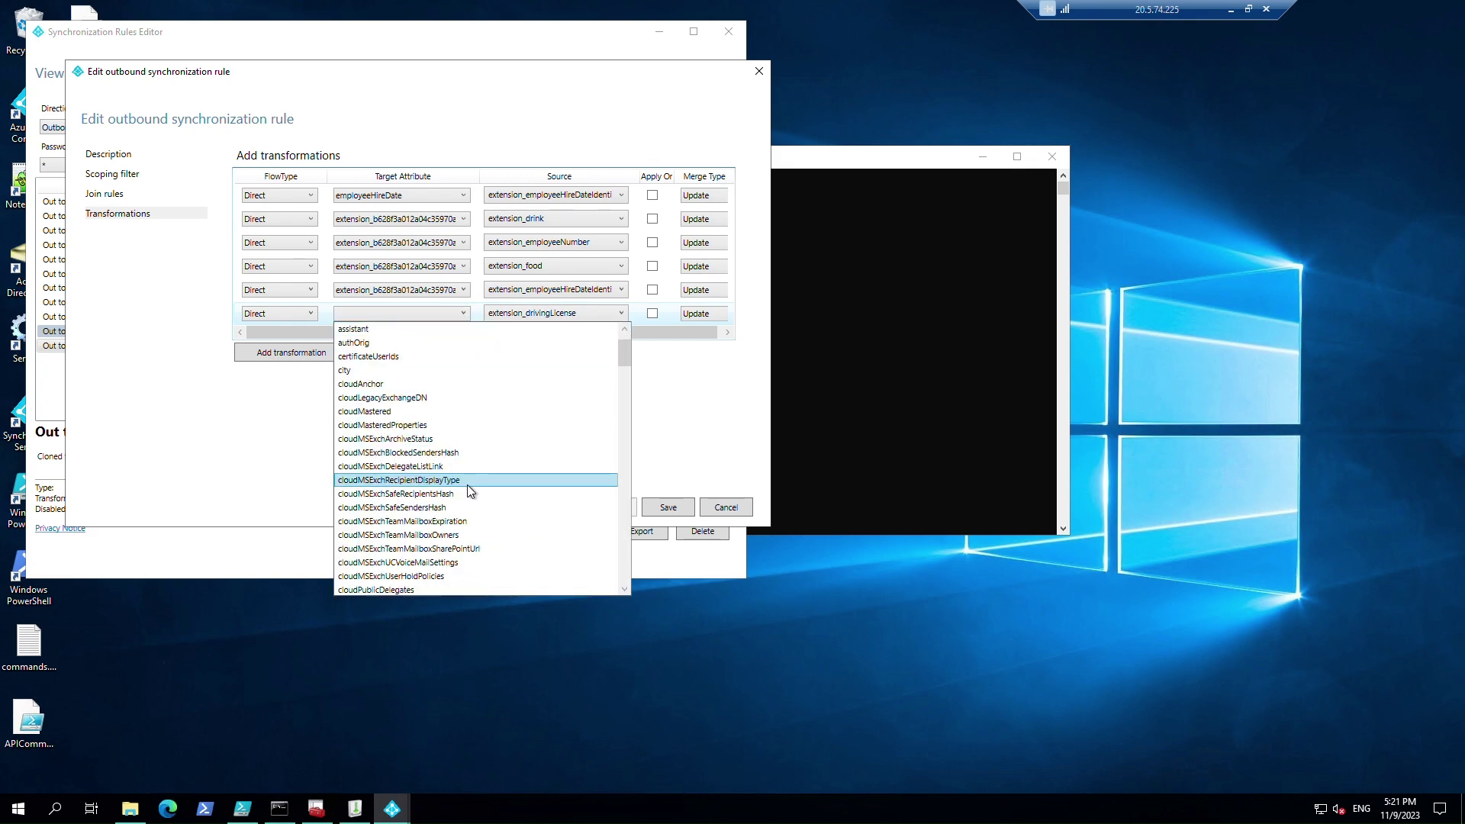
{"action": "scroll", "coordinate": [466, 484], "scroll_direction": "down", "scroll_amount": 6}
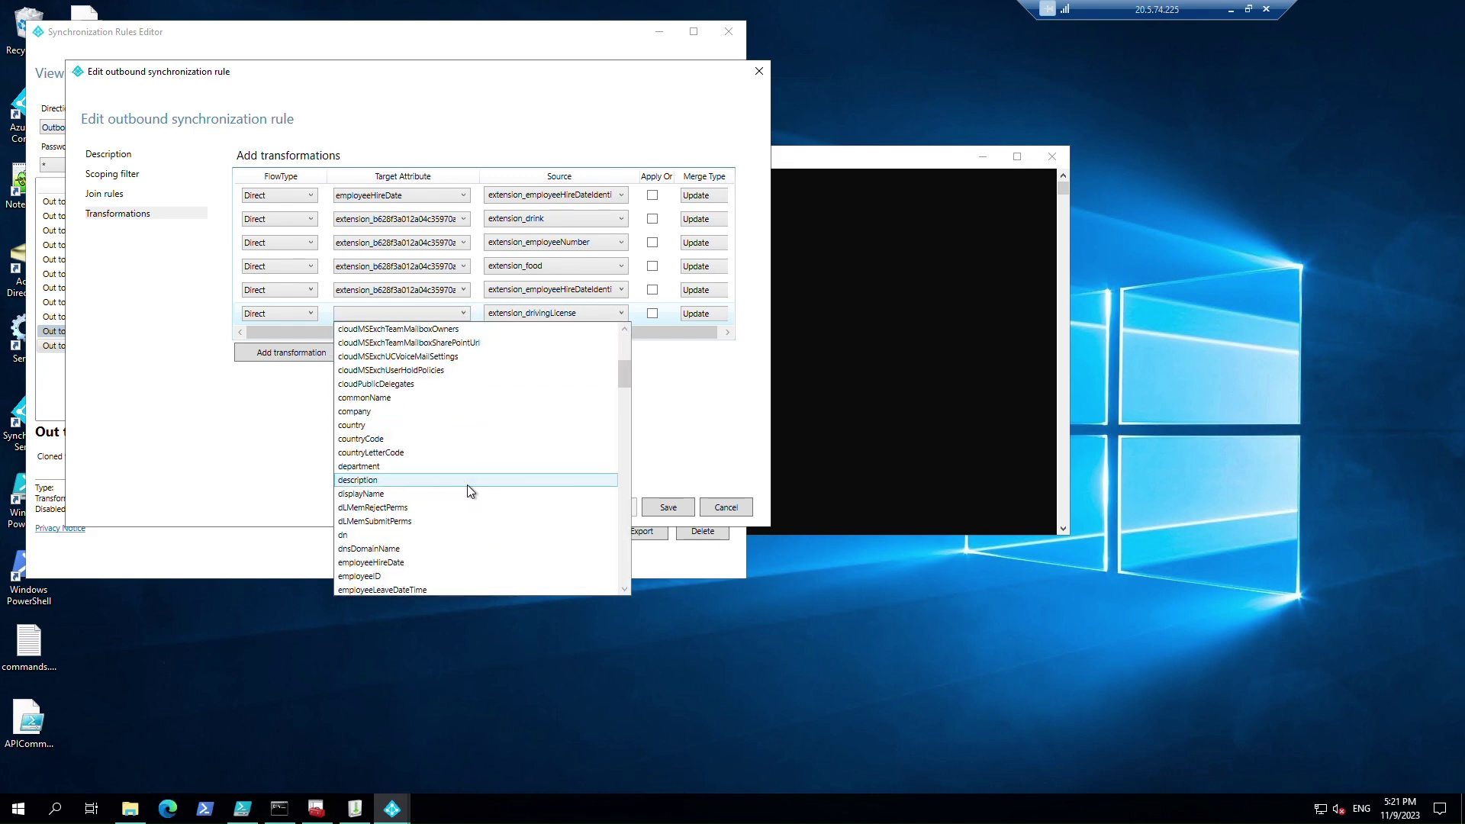
{"action": "scroll", "coordinate": [468, 486], "scroll_direction": "down", "scroll_amount": 6}
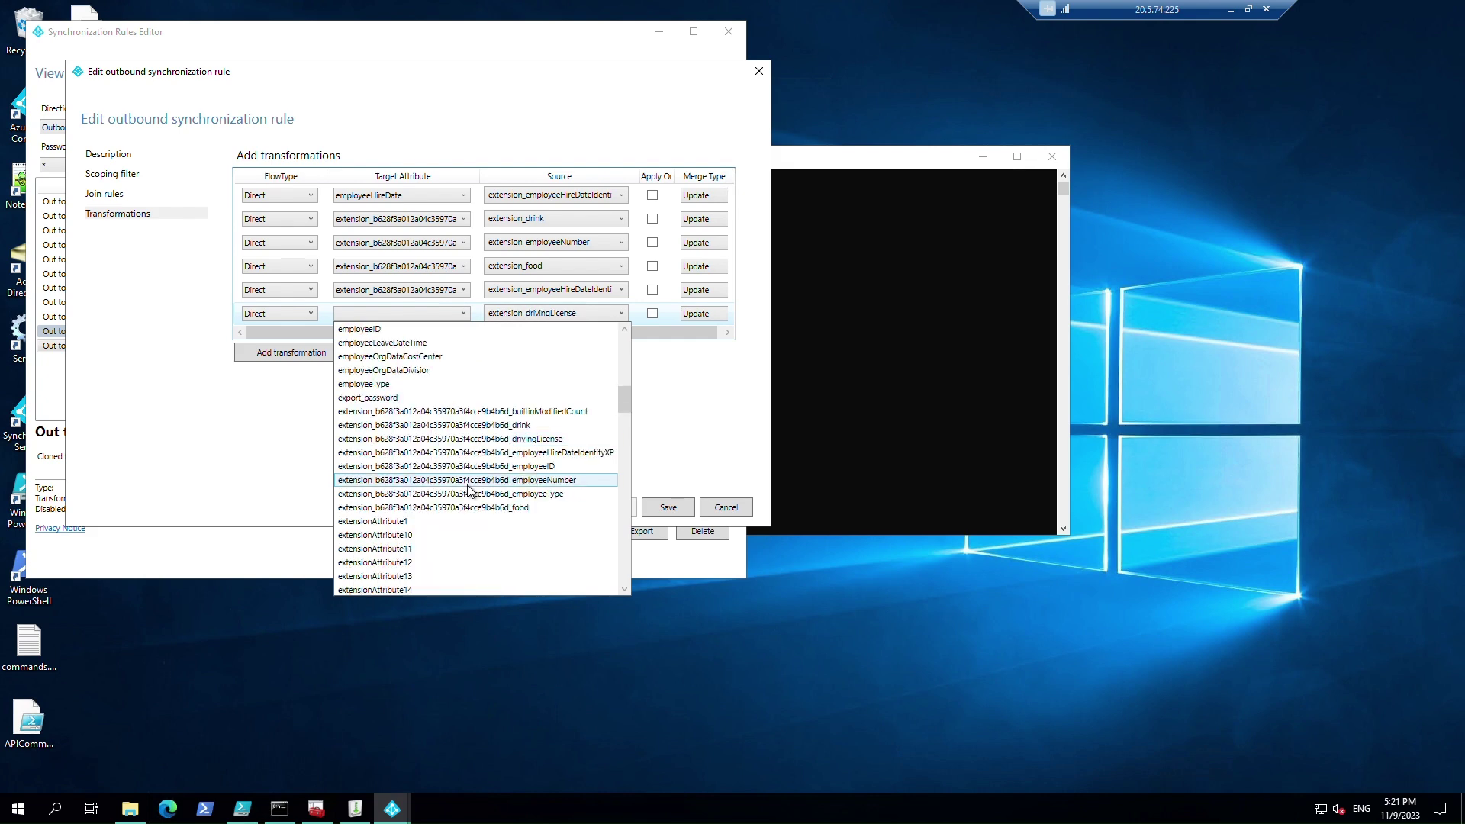
{"action": "scroll", "coordinate": [468, 489], "scroll_direction": "up", "scroll_amount": 5}
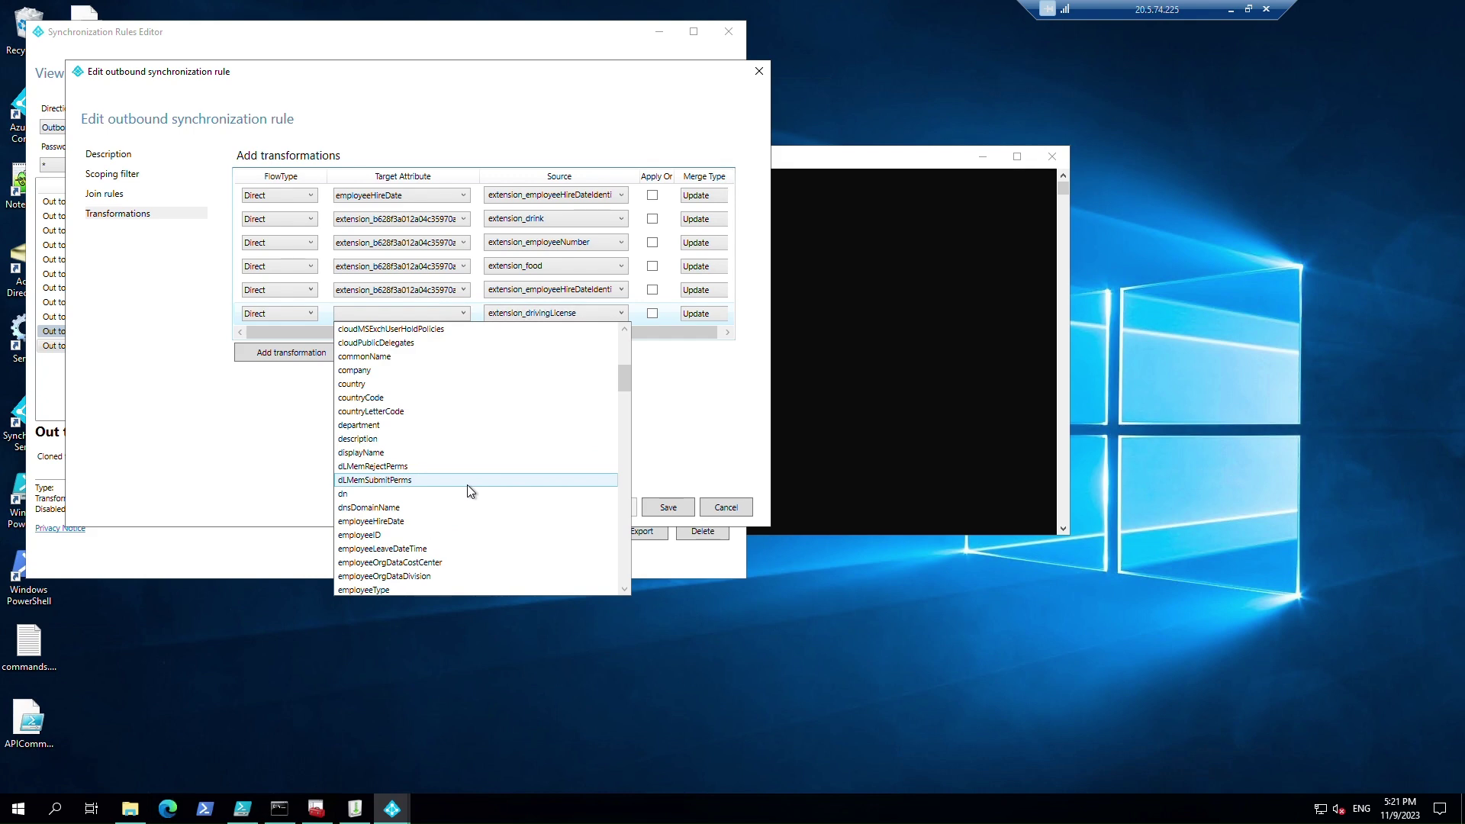
{"action": "scroll", "coordinate": [467, 484], "scroll_direction": "up", "scroll_amount": 1}
{"action": "scroll", "coordinate": [466, 483], "scroll_direction": "down", "scroll_amount": 5}
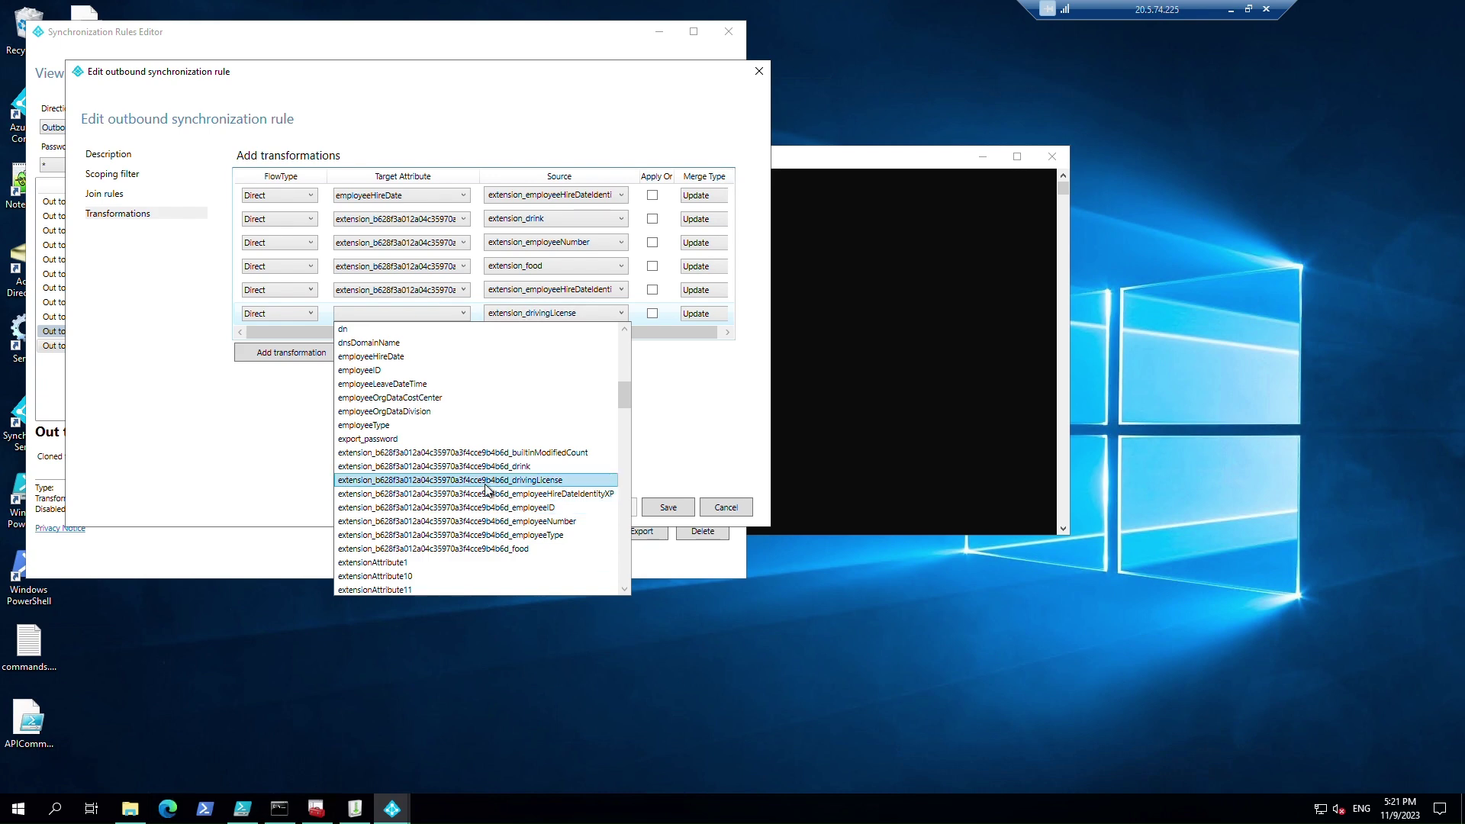
{"action": "left_click", "coordinate": [484, 484]}
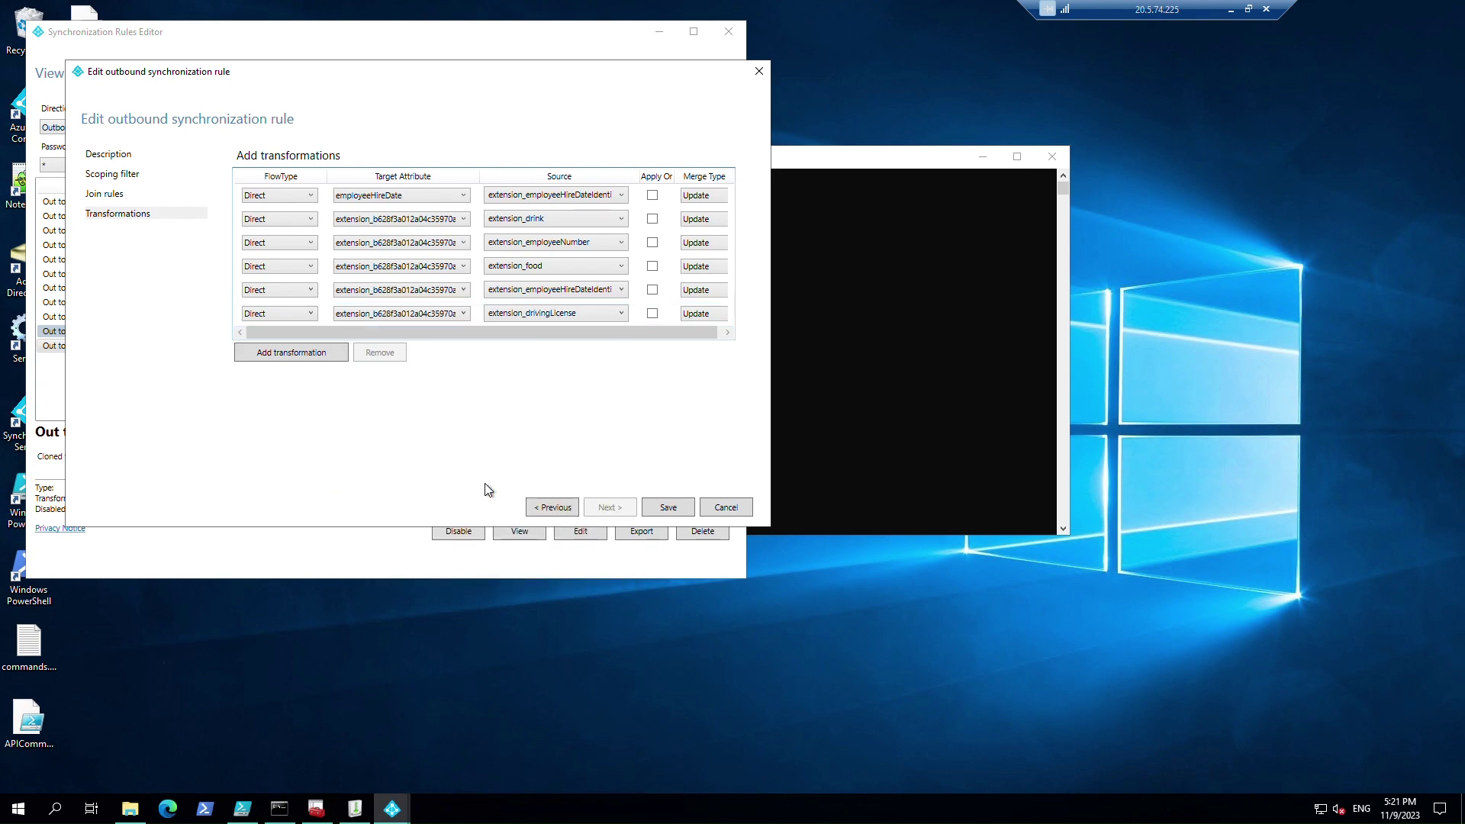
{"action": "left_click", "coordinate": [665, 506]}
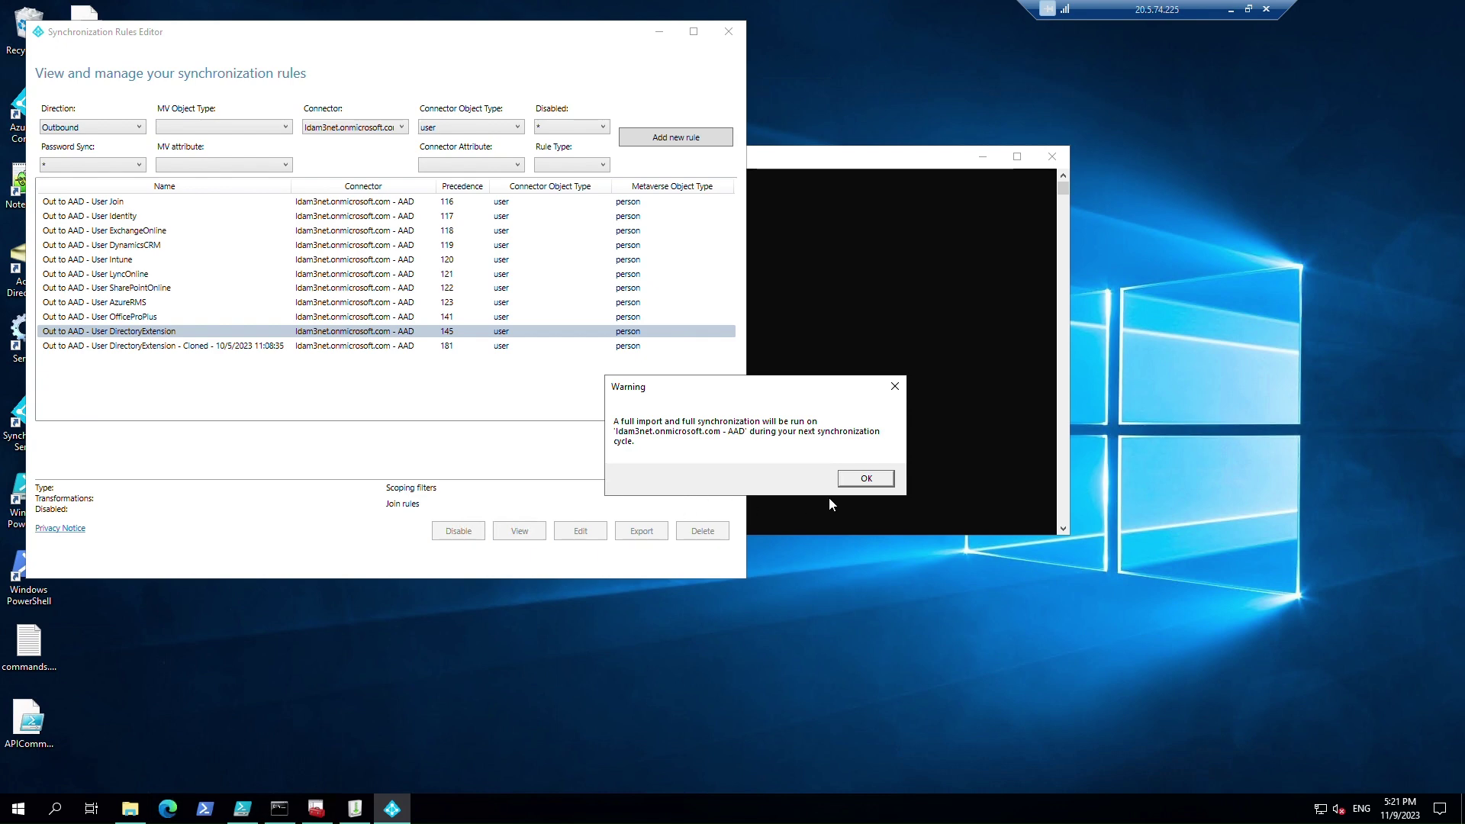
Step: Acknowledge the full-sync warning and run Start-ADSyncSyncCycle -PolicyType Initial in PowerShell until it returns Success
{"action": "left_click", "coordinate": [857, 480]}
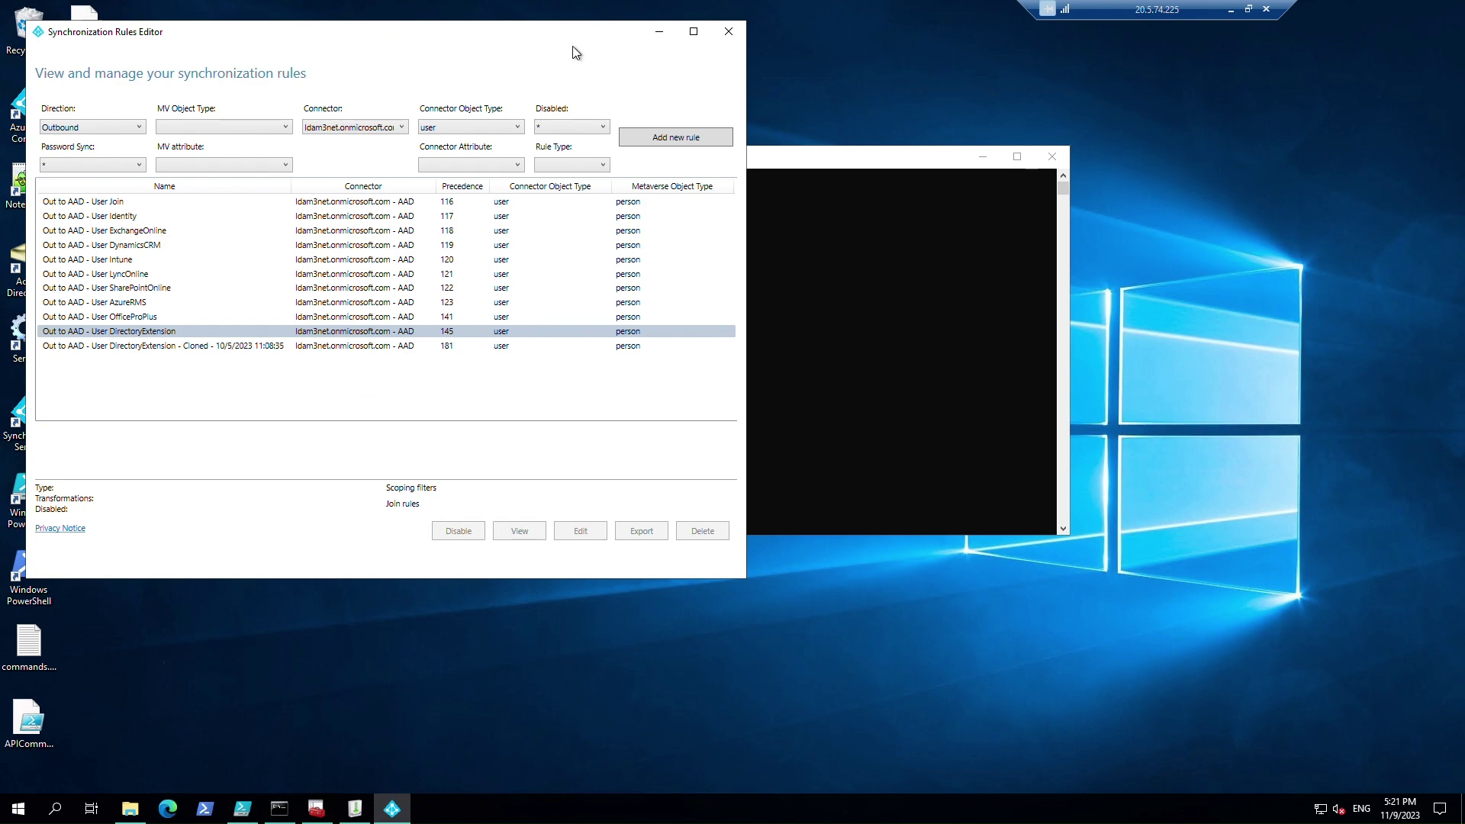
{"action": "key", "text": "super+3"}
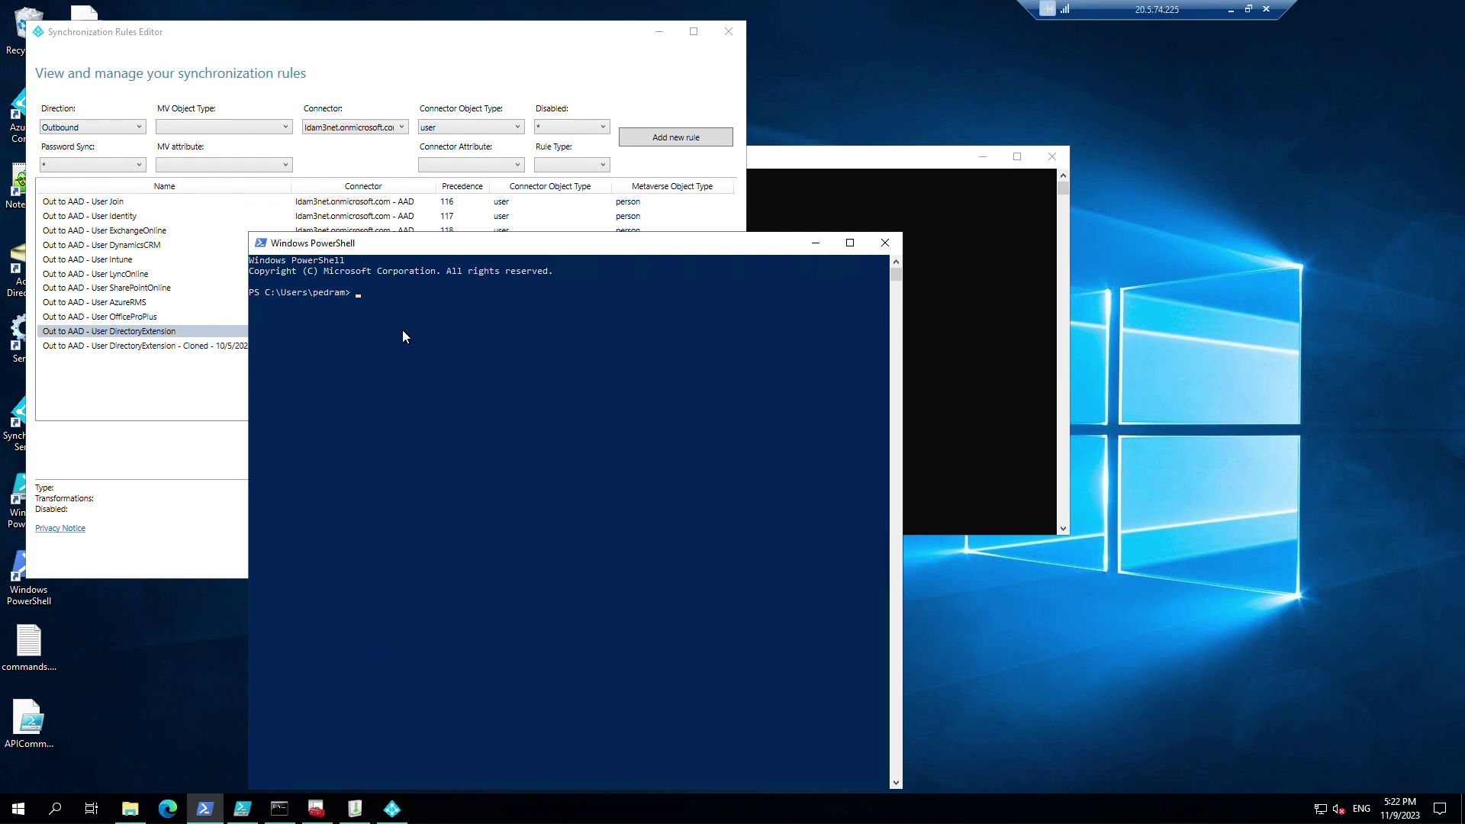
{"action": "type", "text": "Start-ADSyncSyncCycle -PolicyType Initial"}
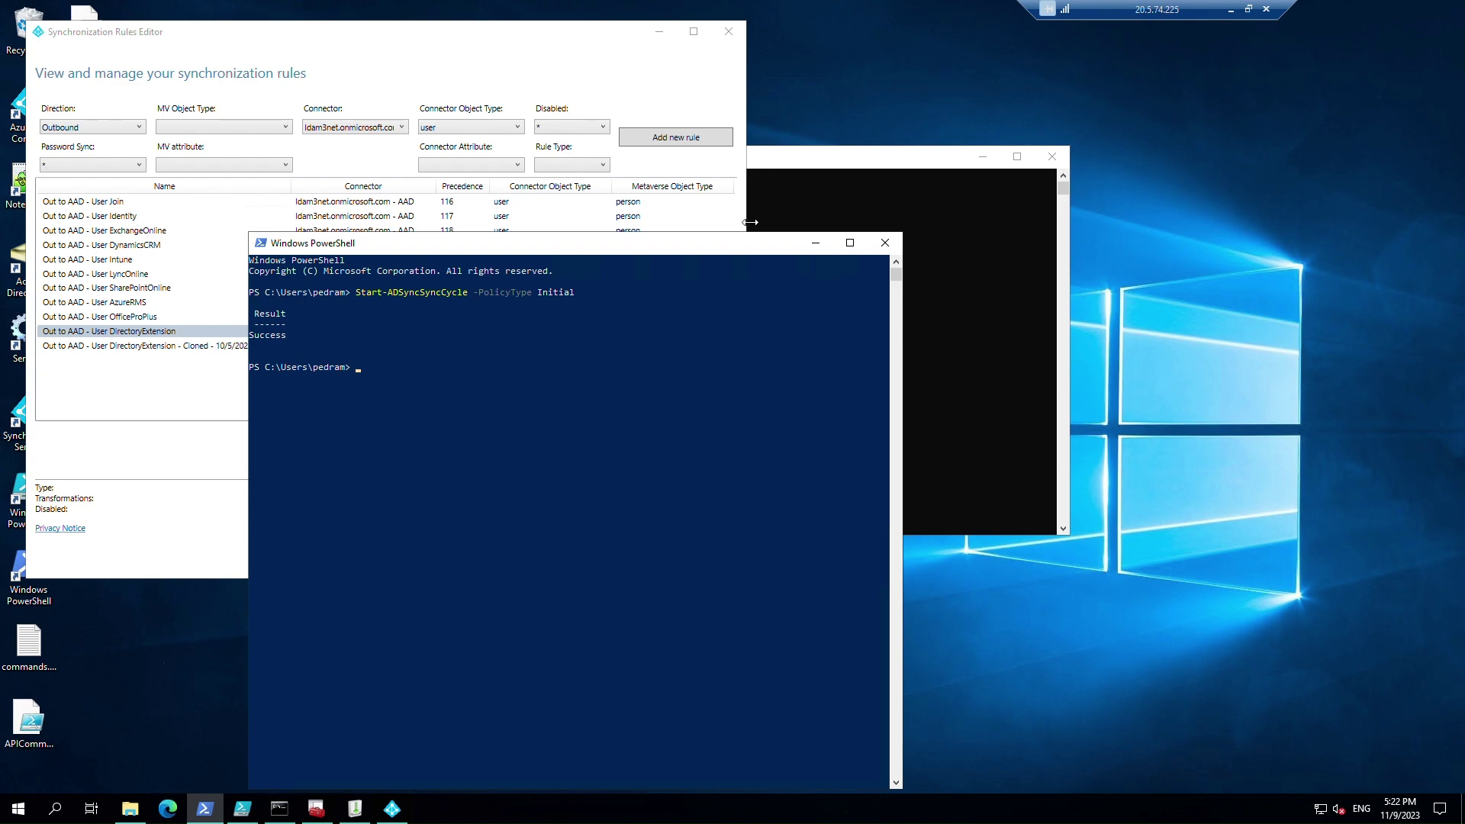
{"action": "left_click", "coordinate": [813, 245]}
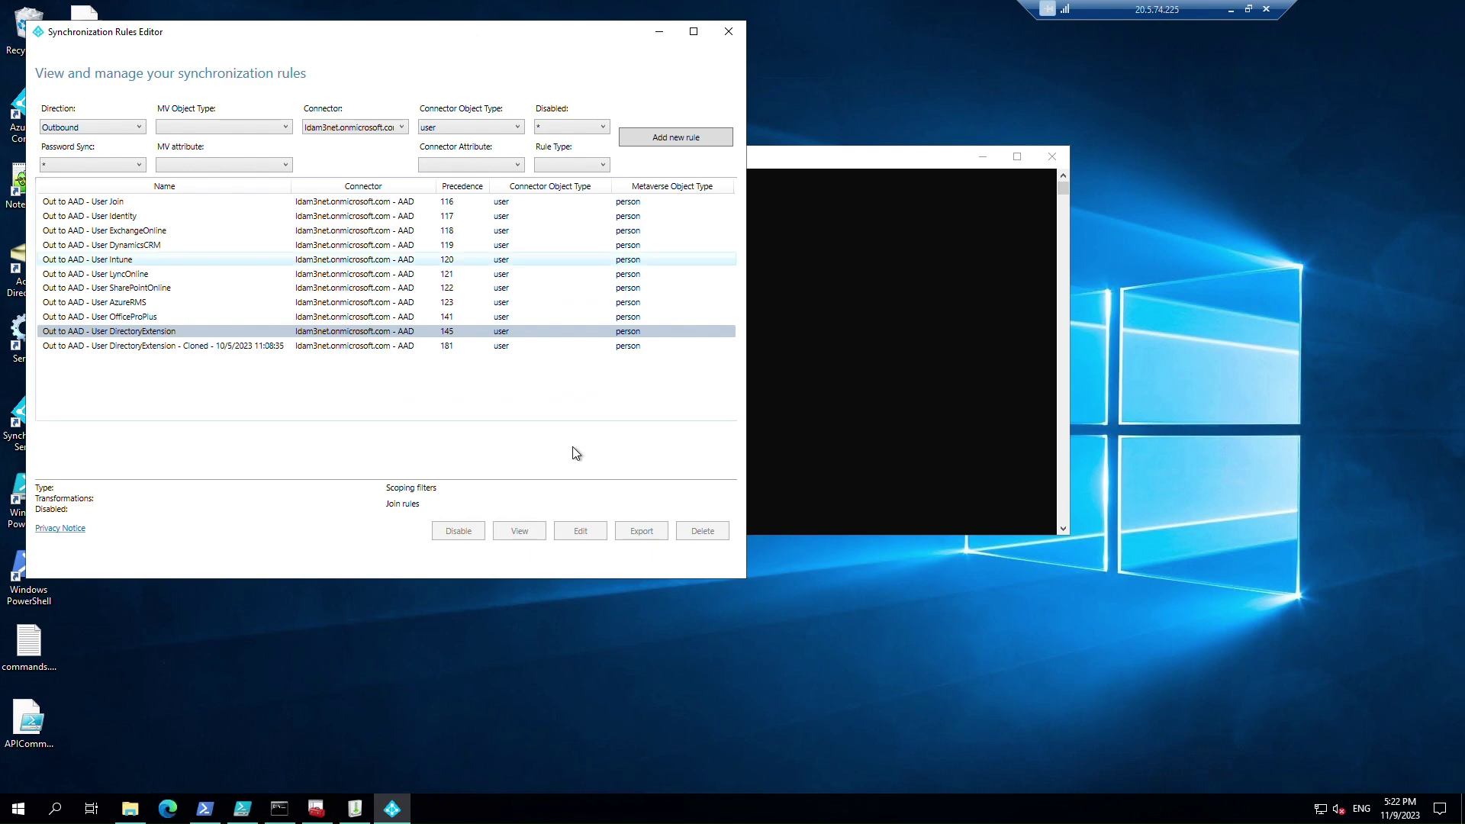
Step: Close the Synchronization Rules Editor and dismiss the Silverfort permission error
{"action": "left_click_drag", "start_coordinate": [465, 34], "coordinate": [541, 279]}
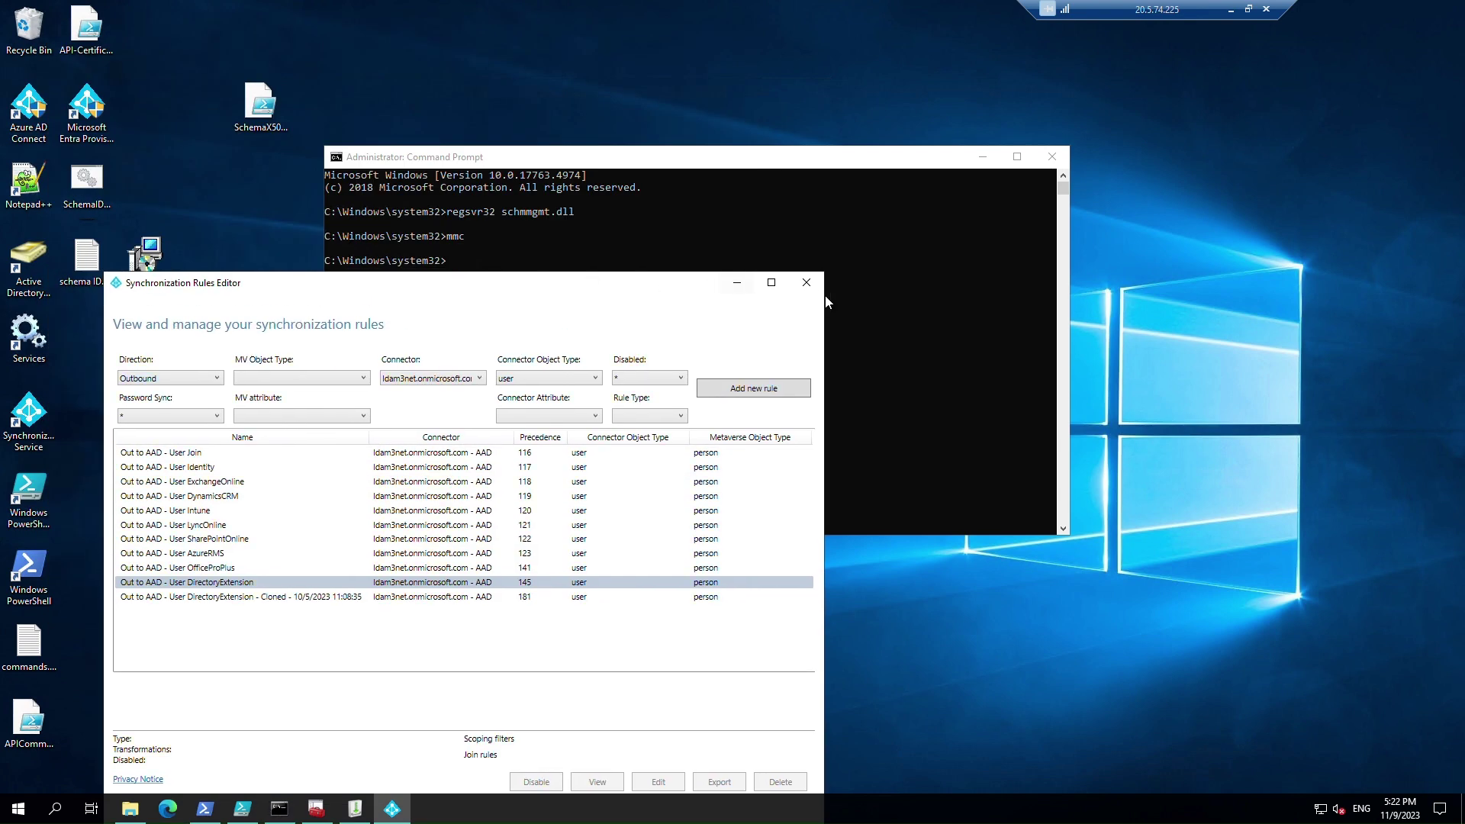
{"action": "left_click", "coordinate": [805, 284]}
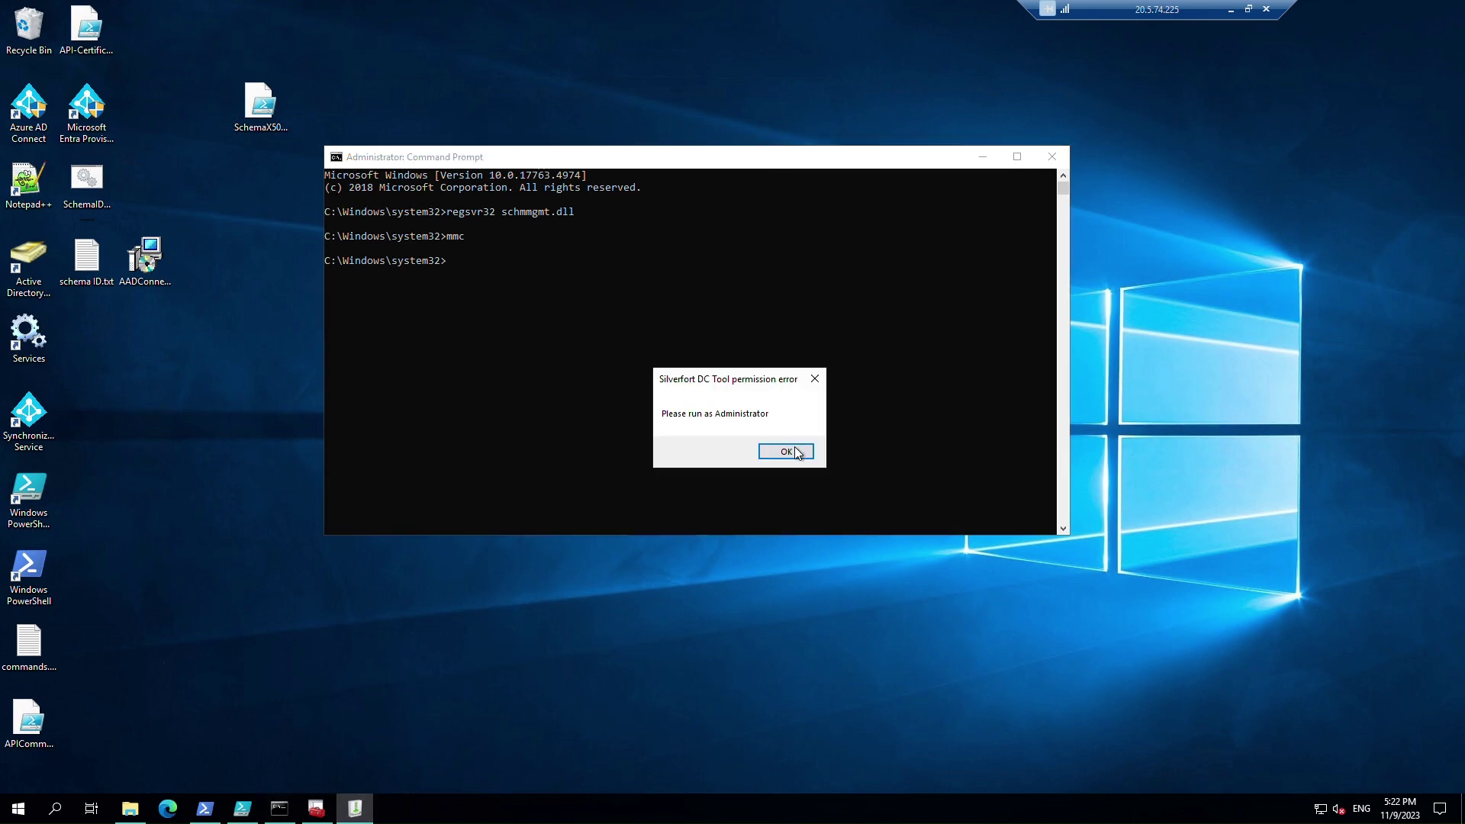
{"action": "left_click", "coordinate": [787, 451]}
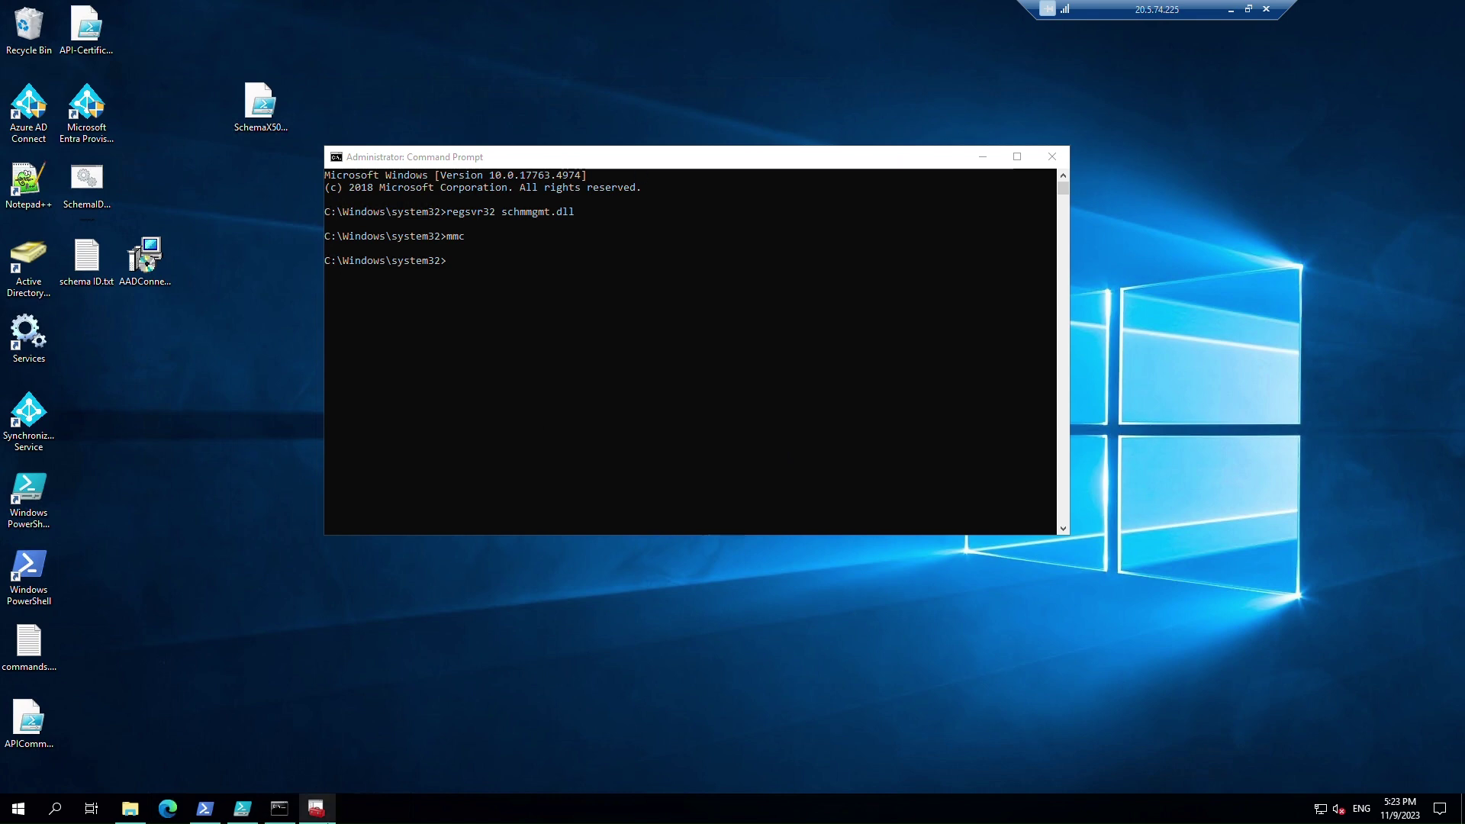
{"action": "mouse_move", "coordinate": [316, 808]}
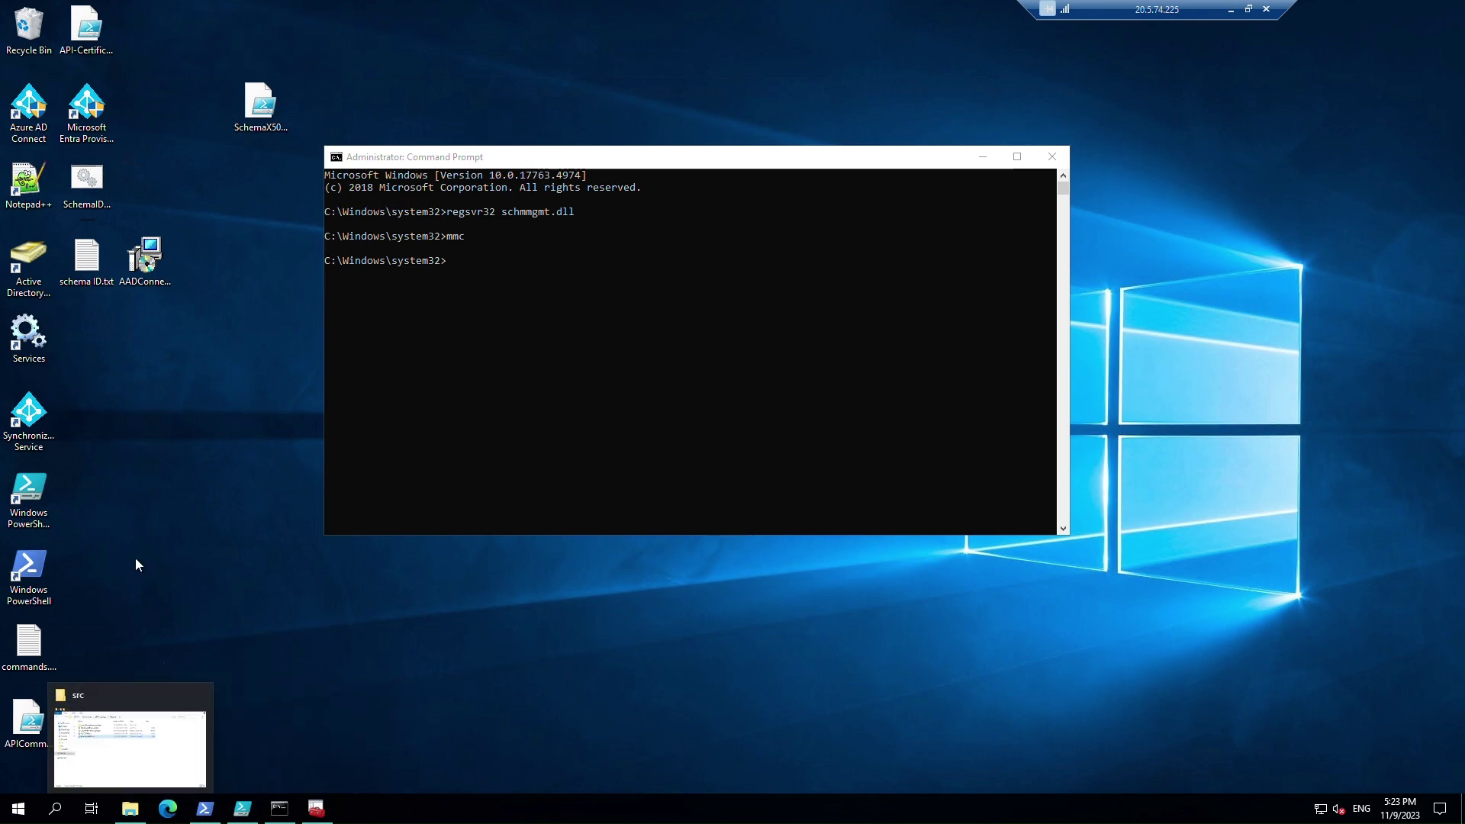
Step: In ADUC, set the first API user's drivingLicense attribute to 11092023A and save
{"action": "double_click", "coordinate": [35, 285]}
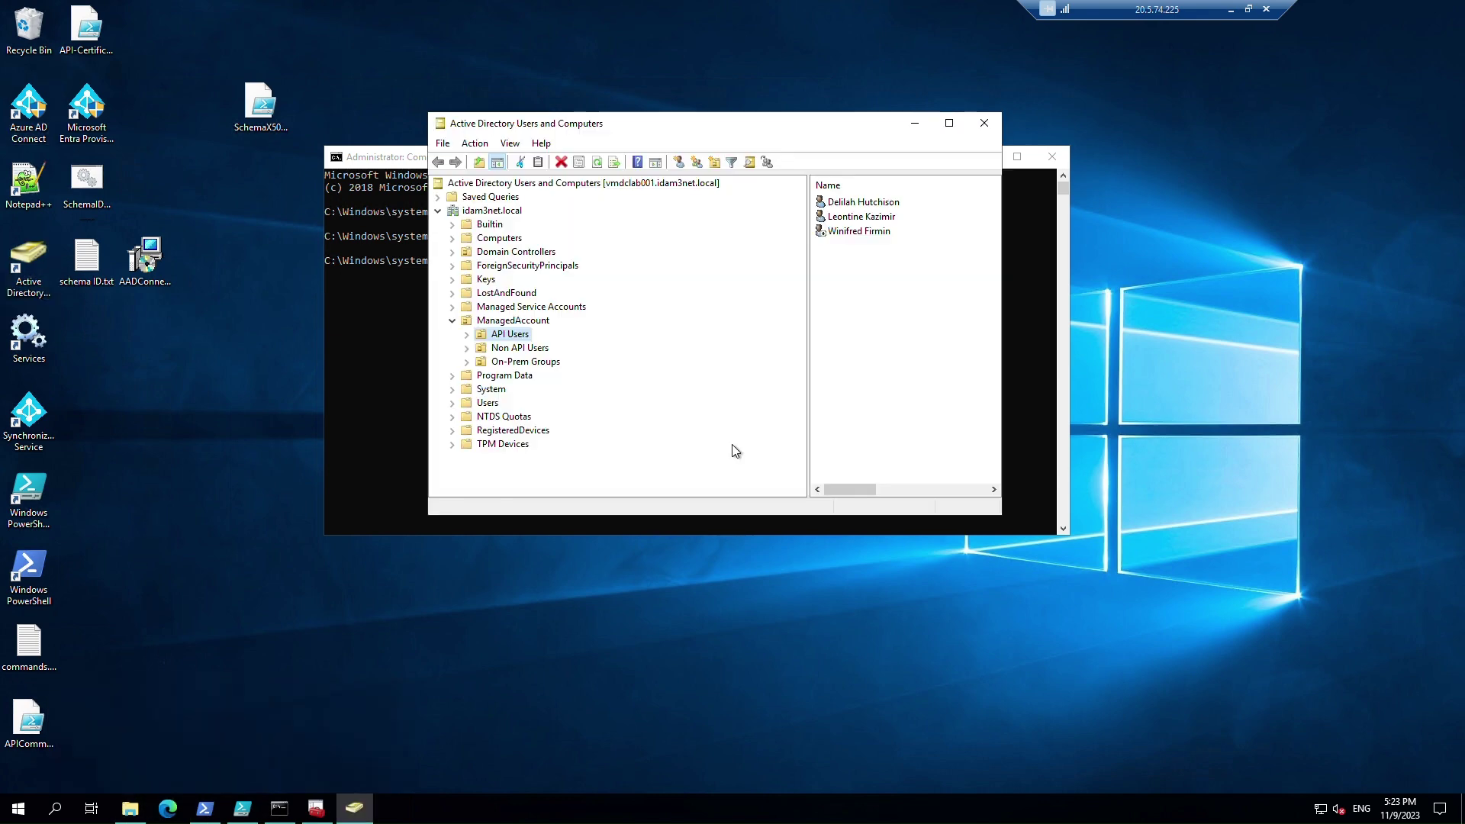
{"action": "right_click", "coordinate": [873, 205]}
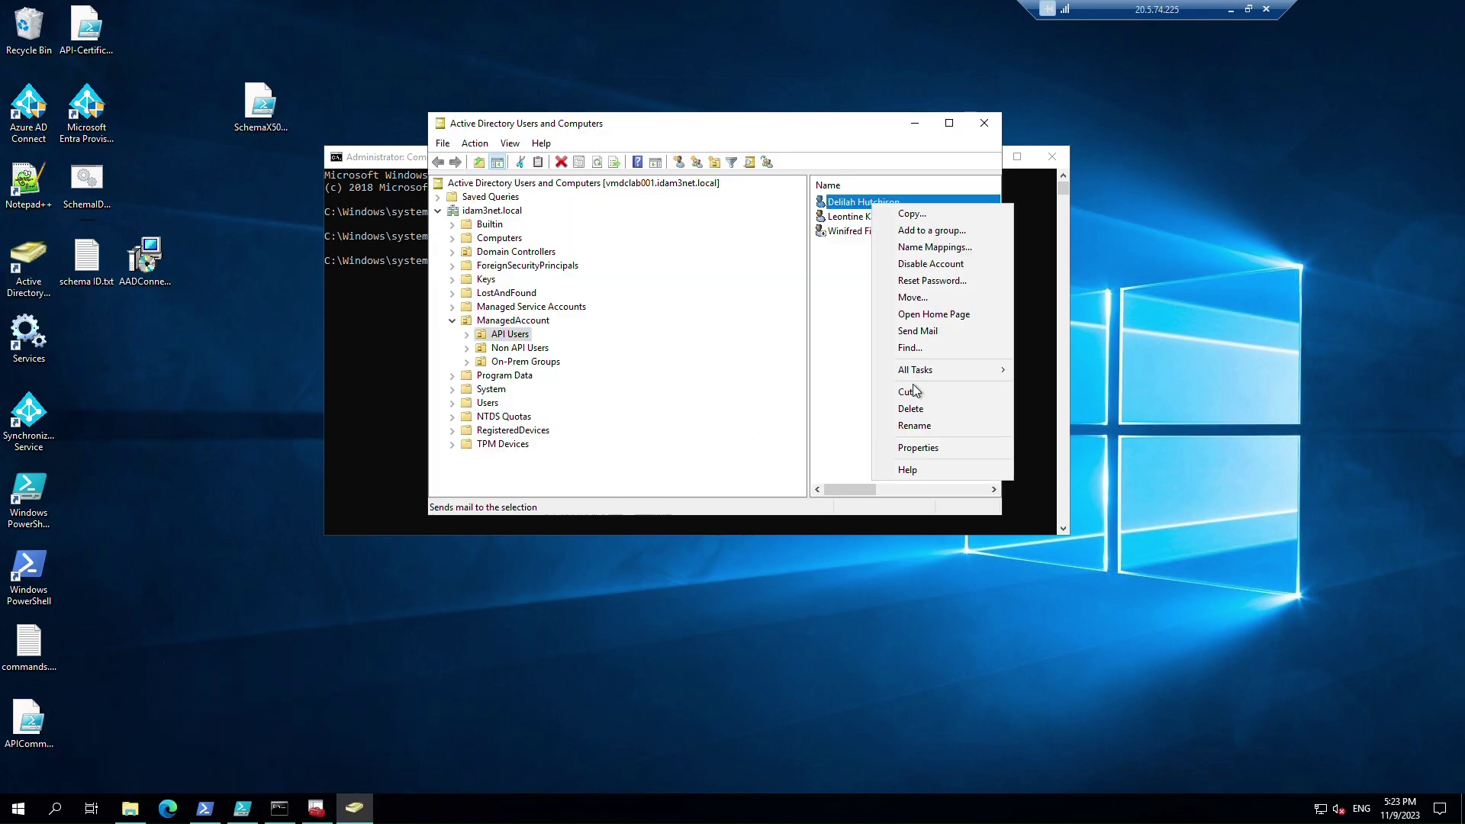
{"action": "left_click", "coordinate": [917, 448]}
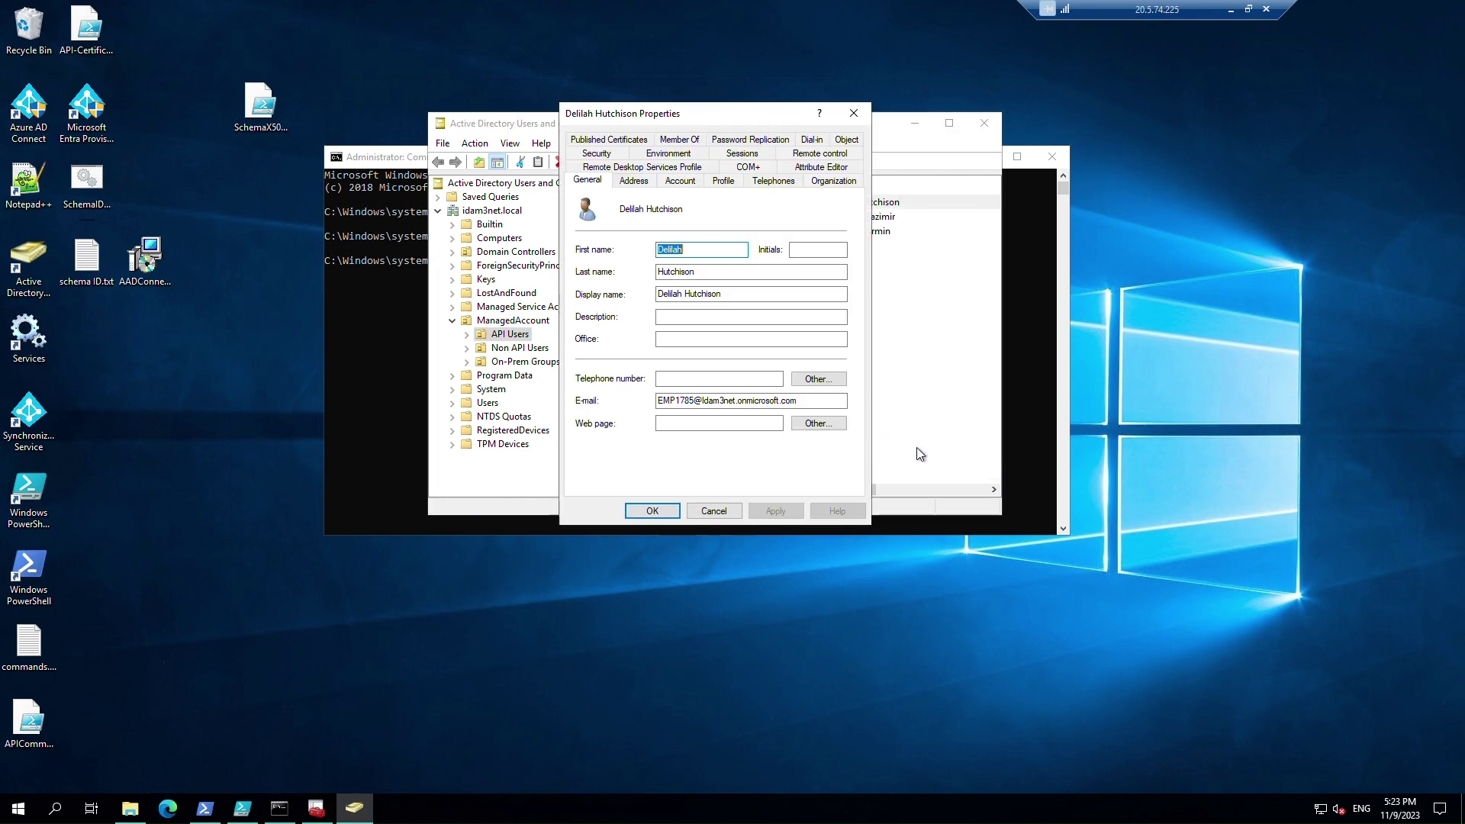
{"action": "left_click", "coordinate": [814, 171]}
{"action": "left_click", "coordinate": [674, 338]}
{"action": "type", "text": "dr"}
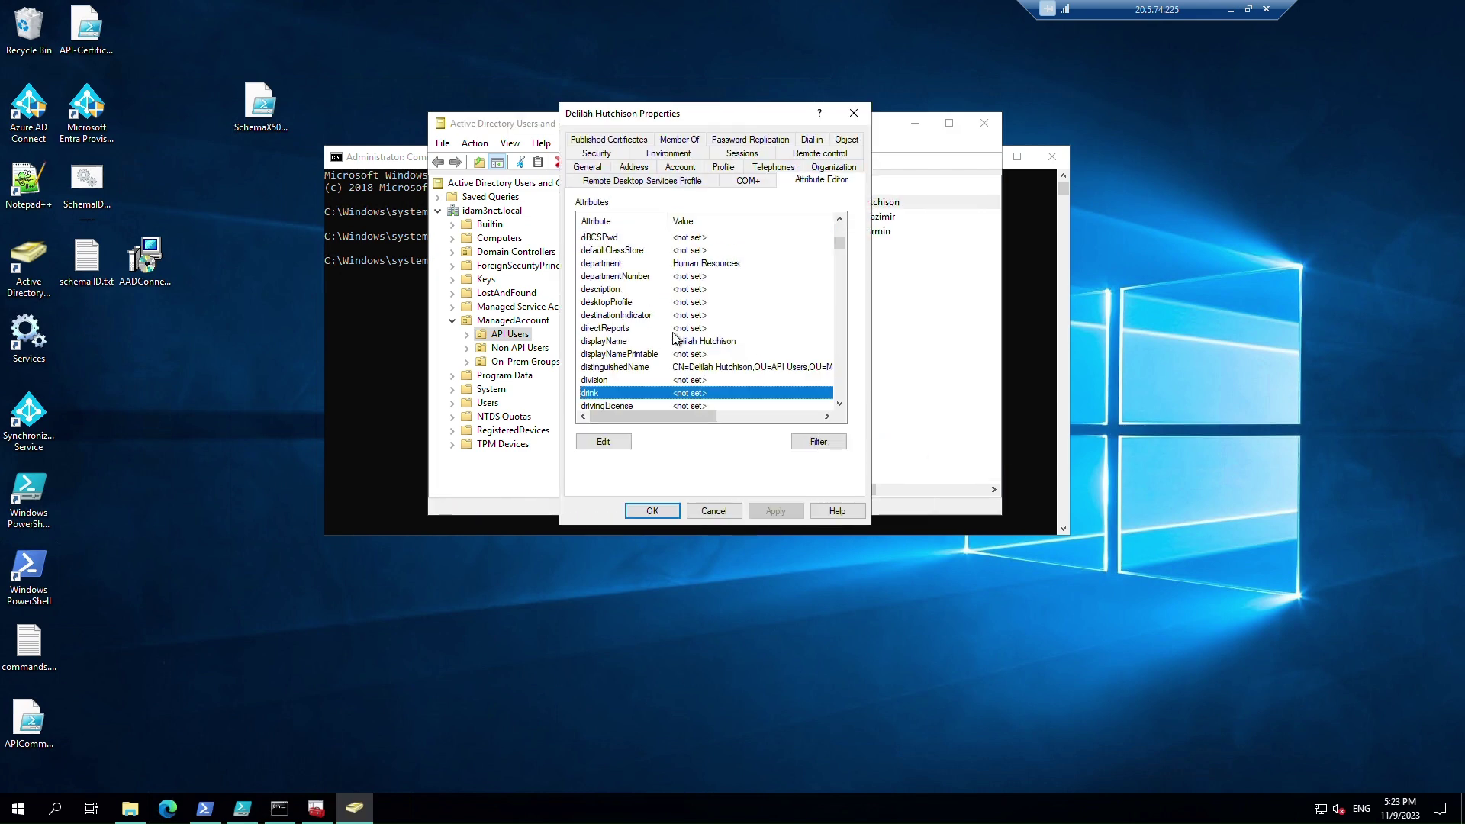
{"action": "type", "text": "iv"}
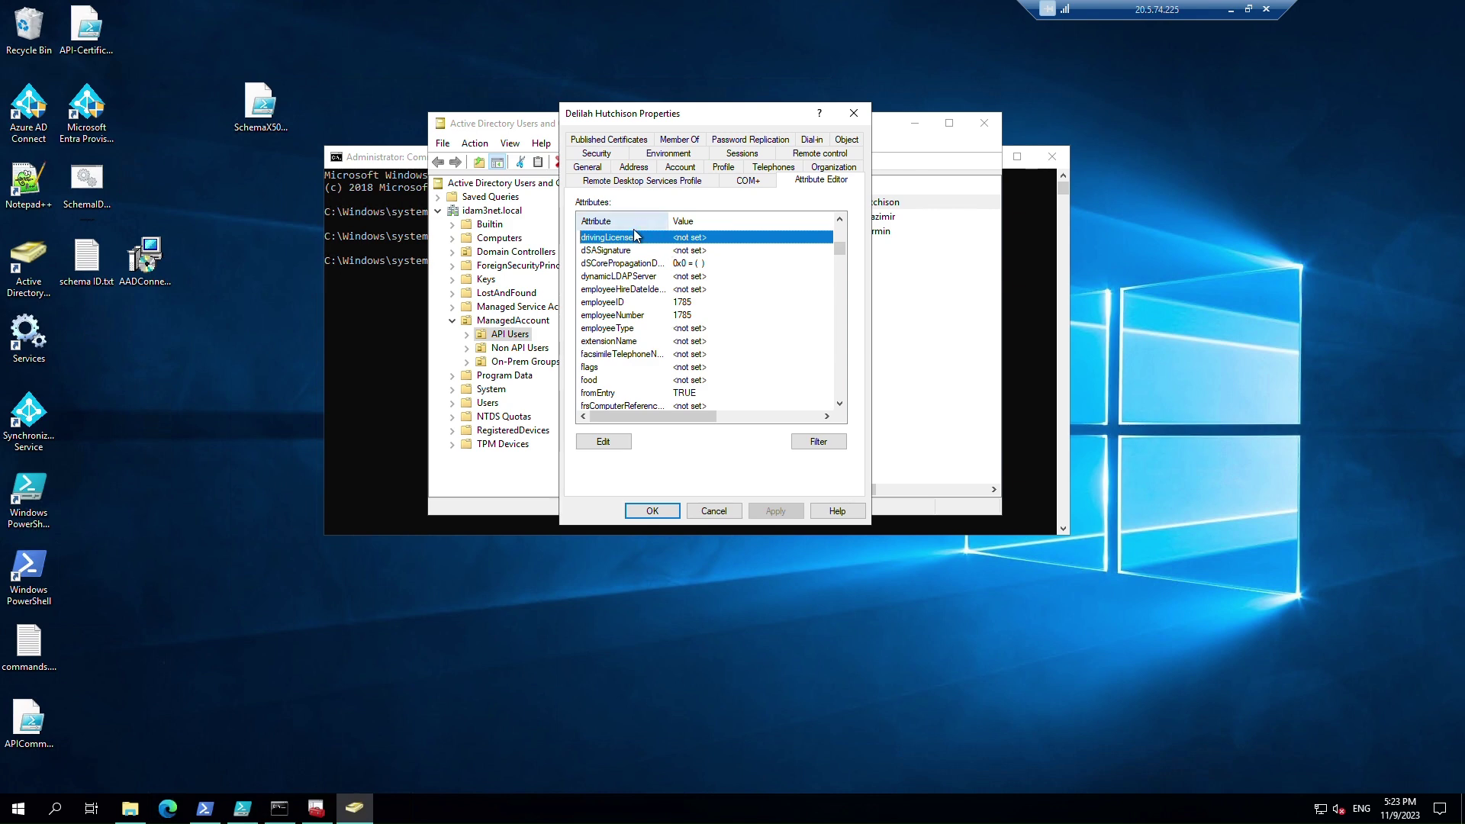
{"action": "double_click", "coordinate": [635, 238]}
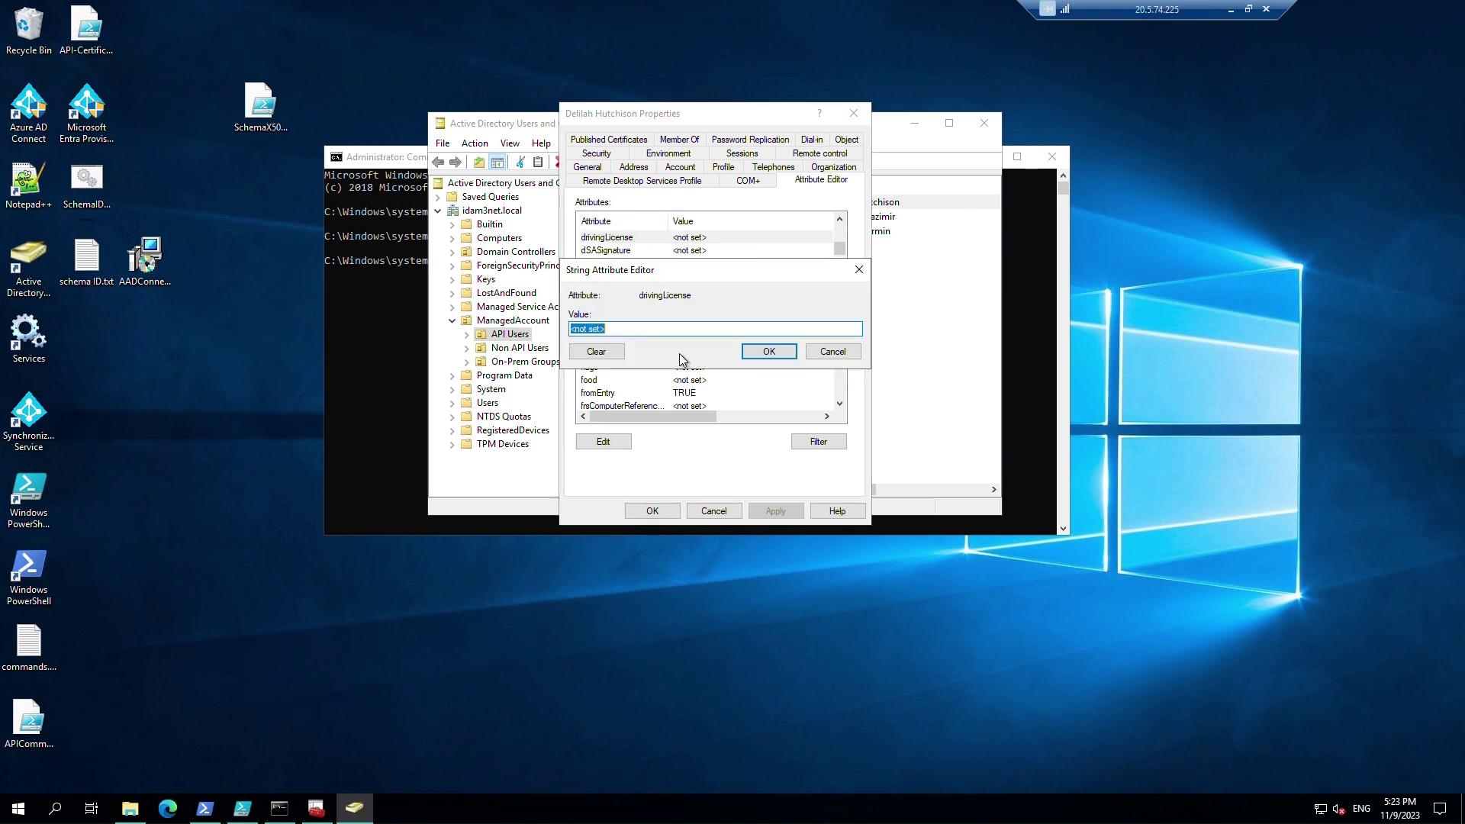
{"action": "type", "text": "11092023A"}
{"action": "left_click", "coordinate": [769, 353]}
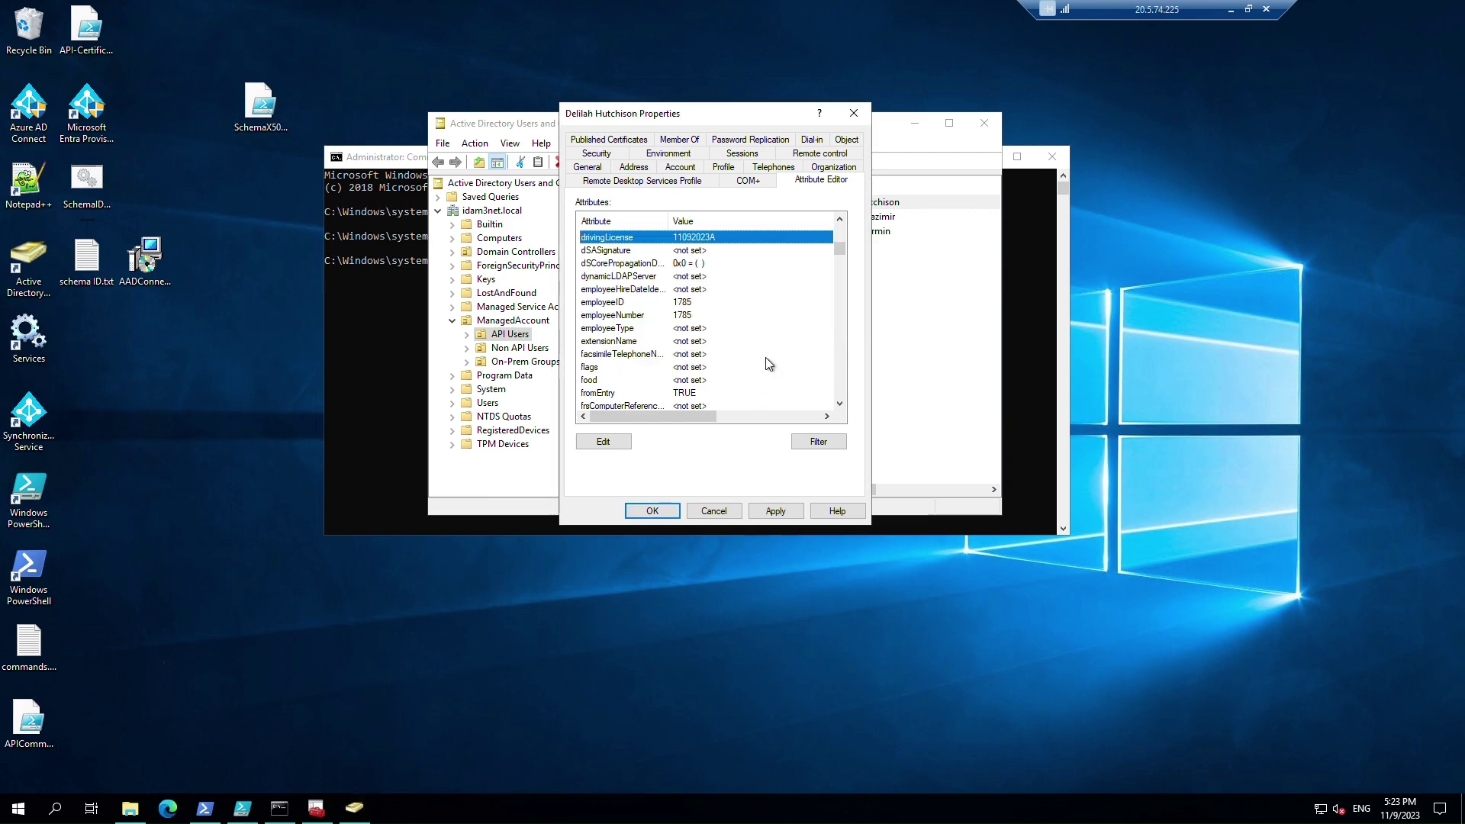
{"action": "left_click", "coordinate": [649, 518]}
{"action": "right_click", "coordinate": [870, 217]}
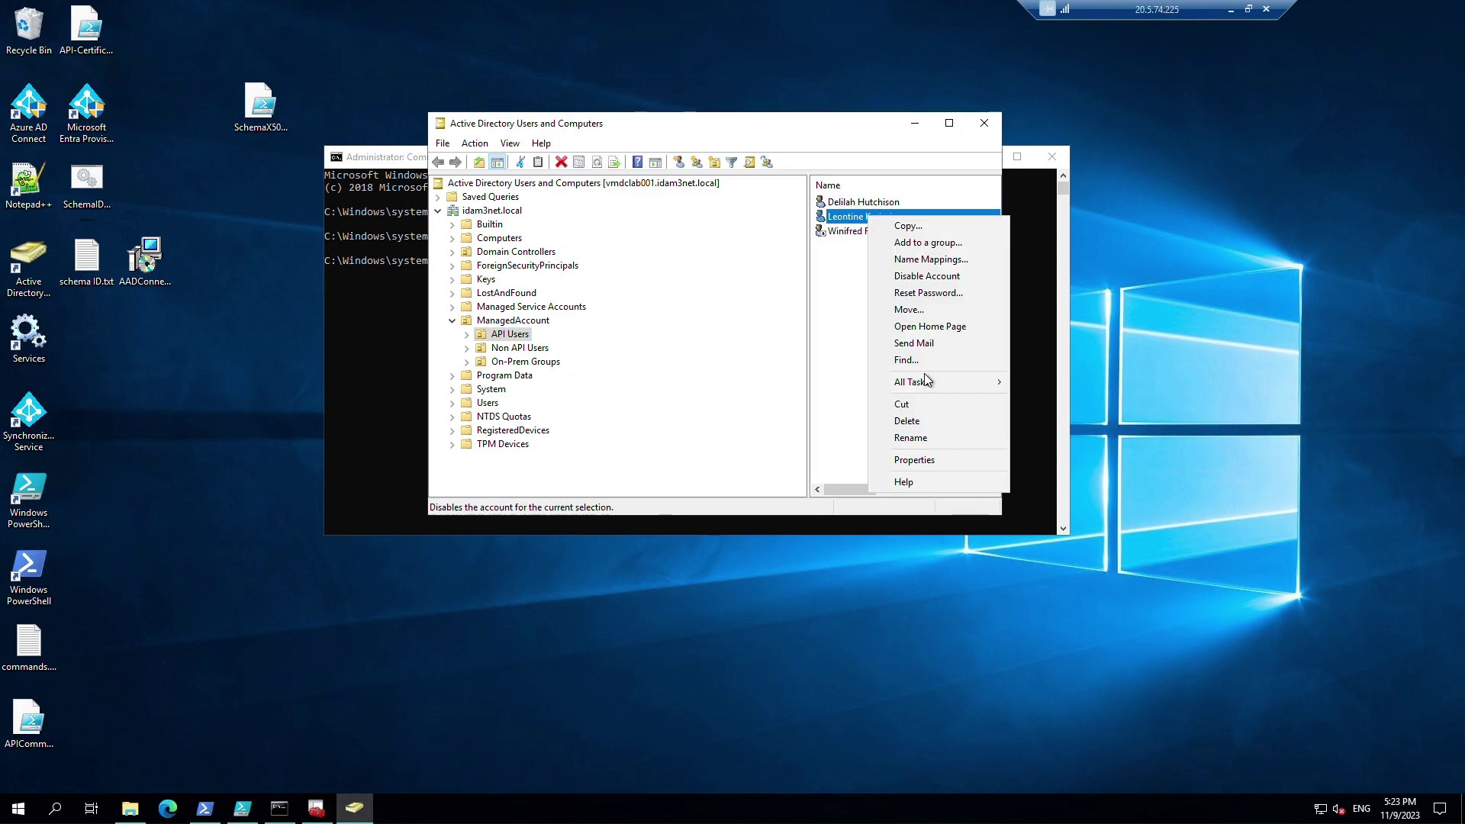
Step: Set the second API user's drivingLicense attribute to 11092023B, apply, and close properties
{"action": "left_click", "coordinate": [931, 458]}
{"action": "left_click", "coordinate": [816, 169]}
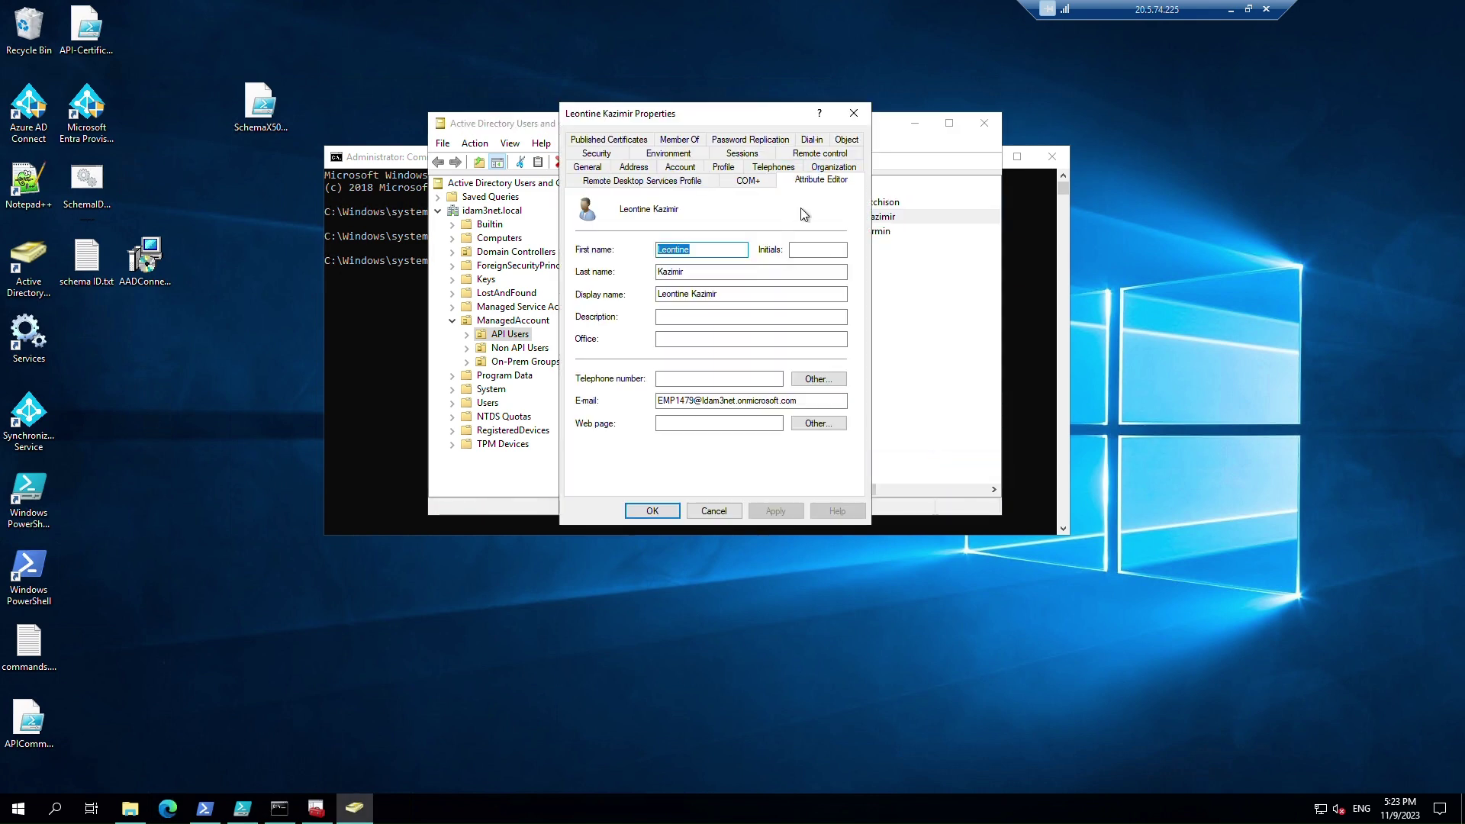
{"action": "left_click", "coordinate": [729, 355]}
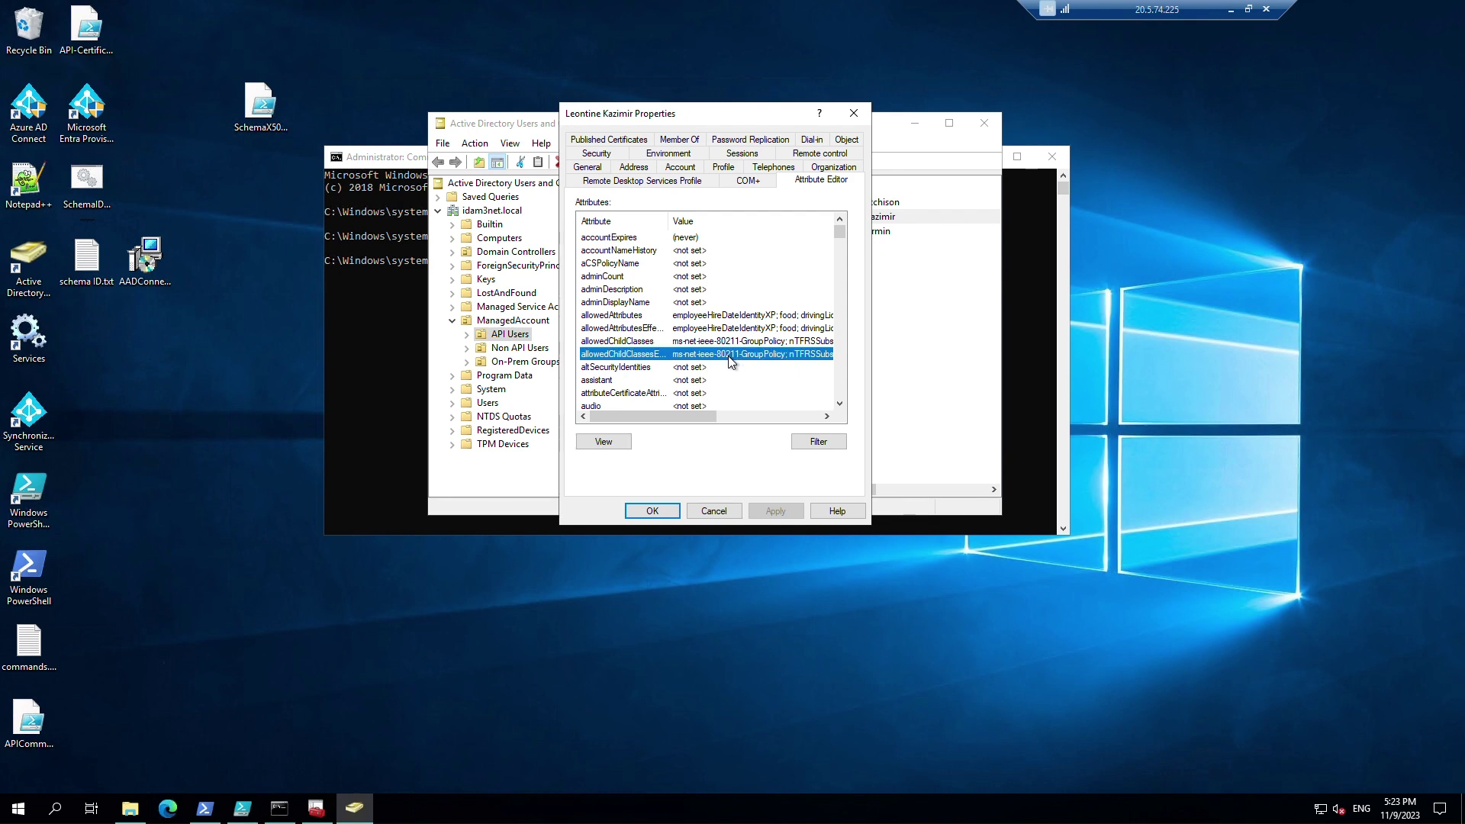
{"action": "type", "text": "dr"}
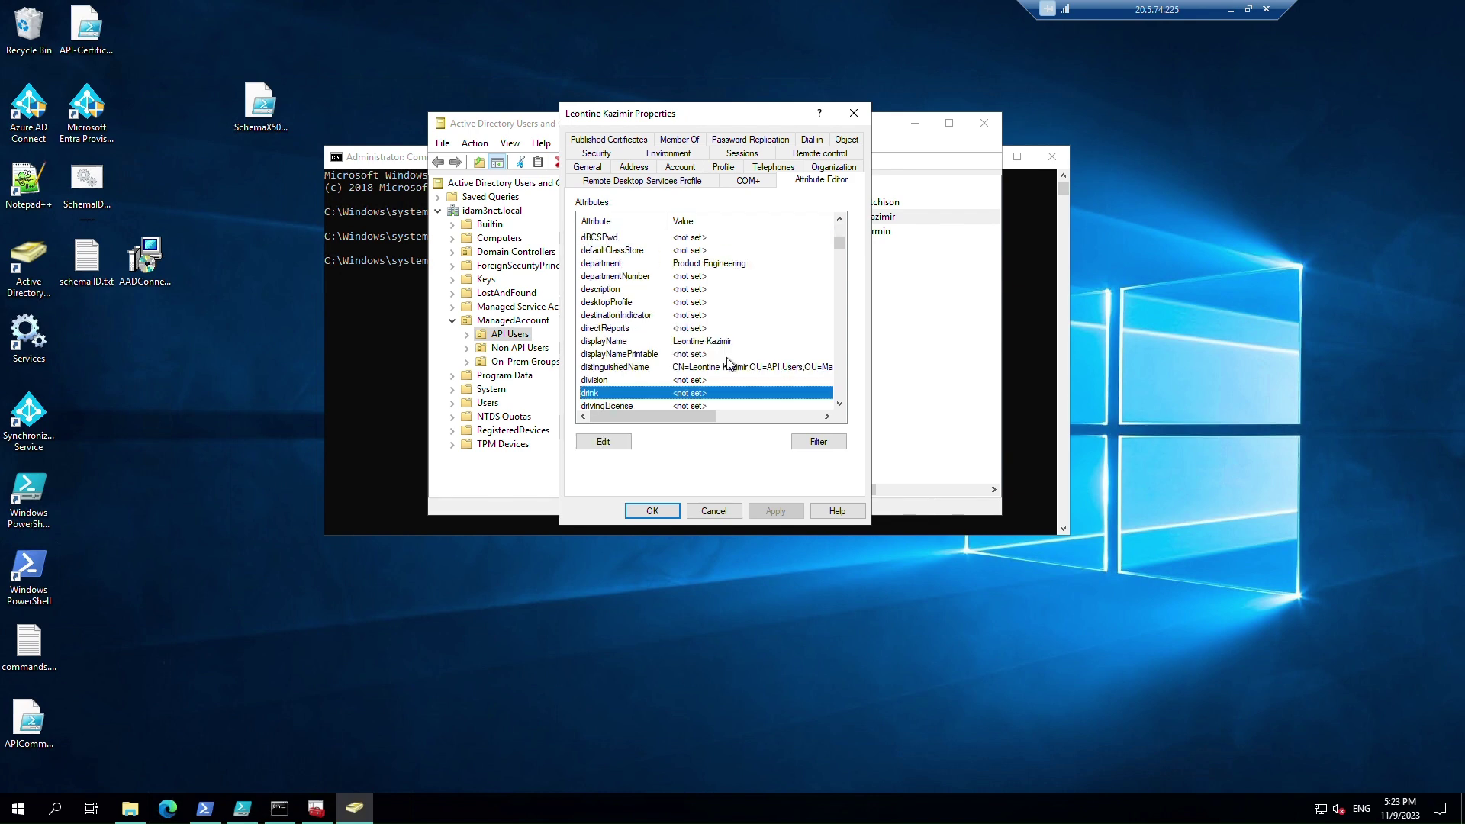
{"action": "double_click", "coordinate": [693, 406]}
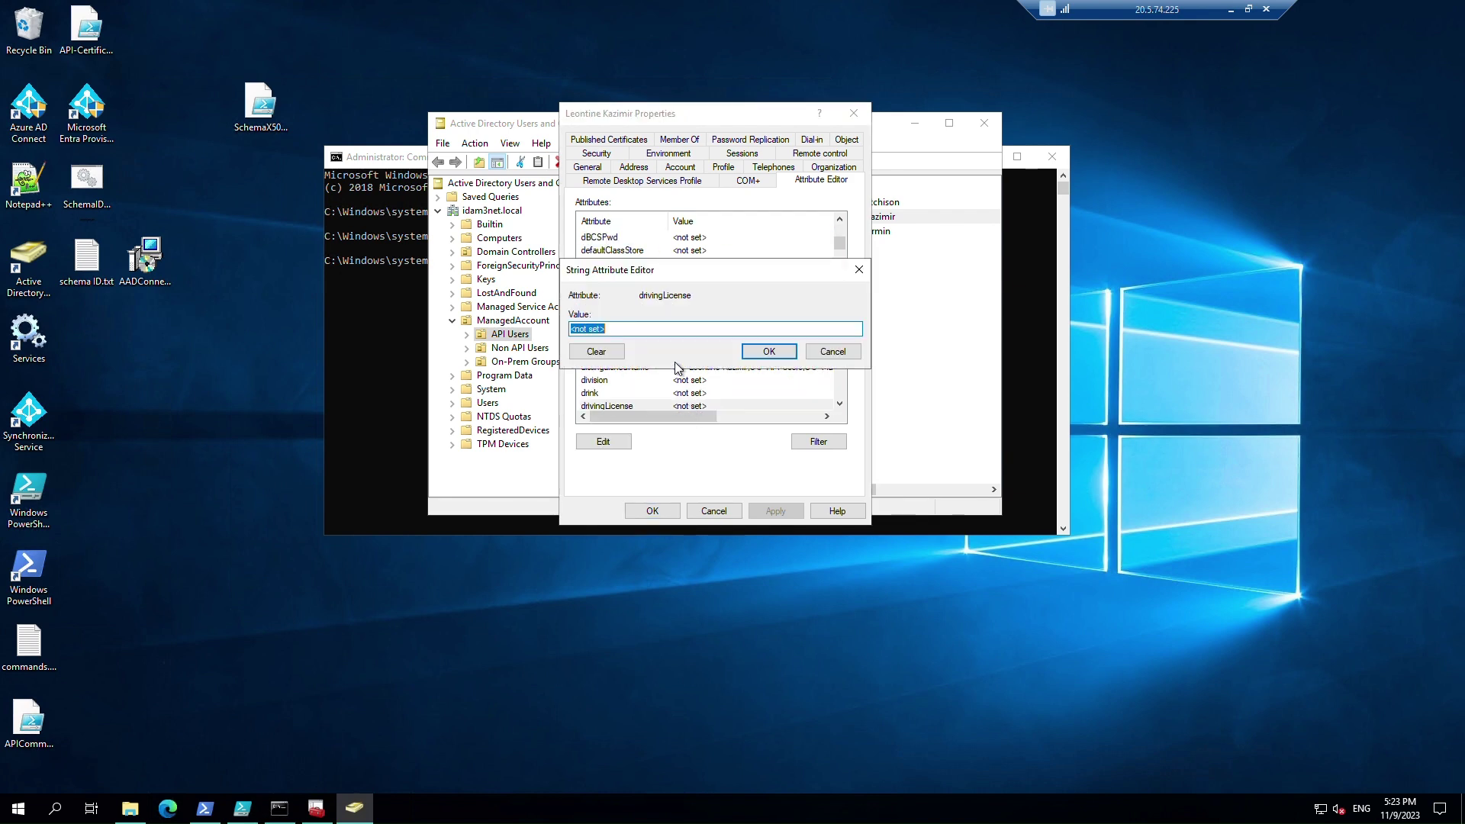
{"action": "type", "text": "11092023B"}
{"action": "left_click", "coordinate": [767, 352]}
{"action": "left_click", "coordinate": [775, 511]}
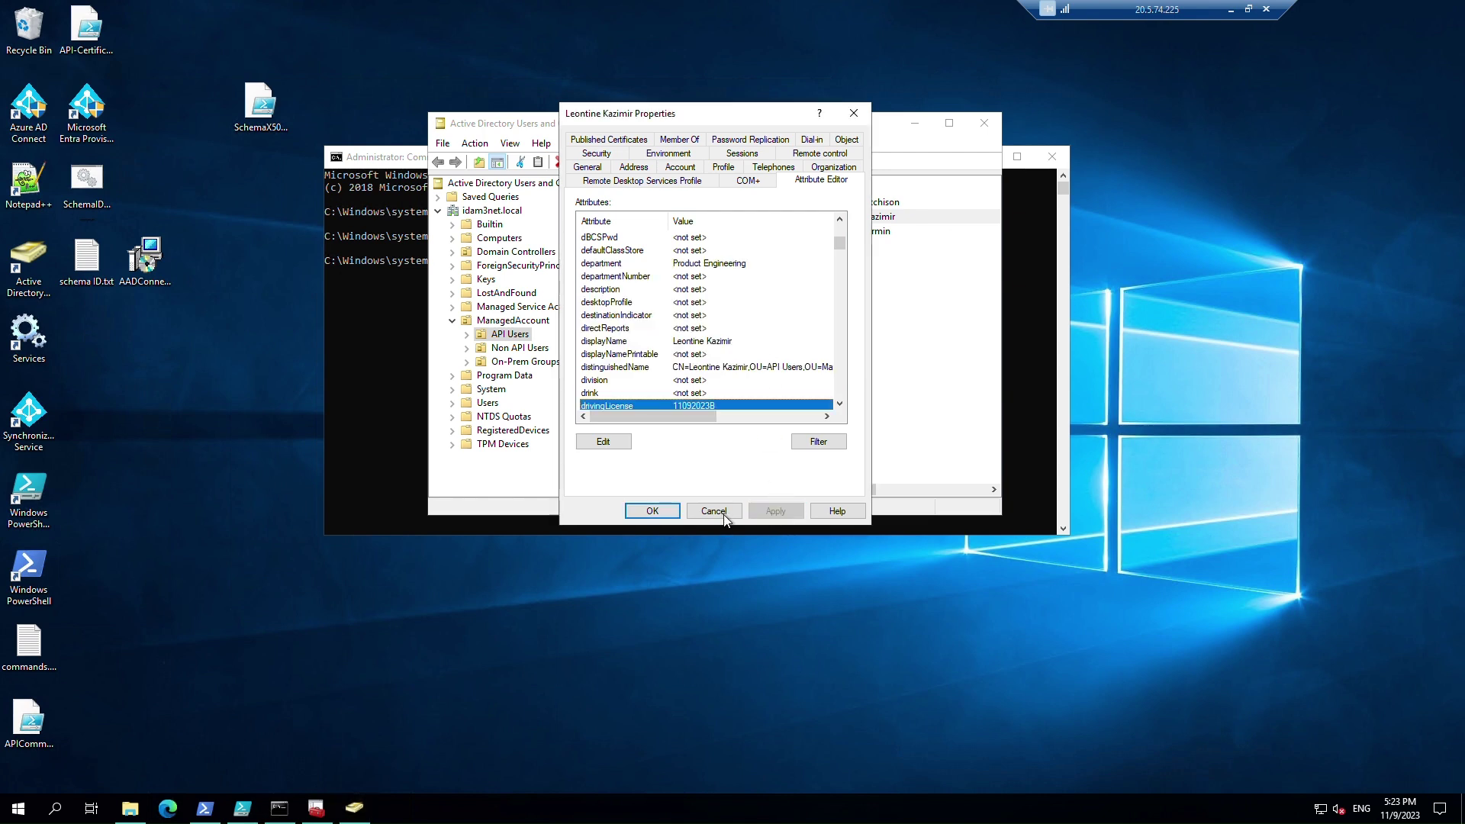
{"action": "left_click", "coordinate": [652, 511]}
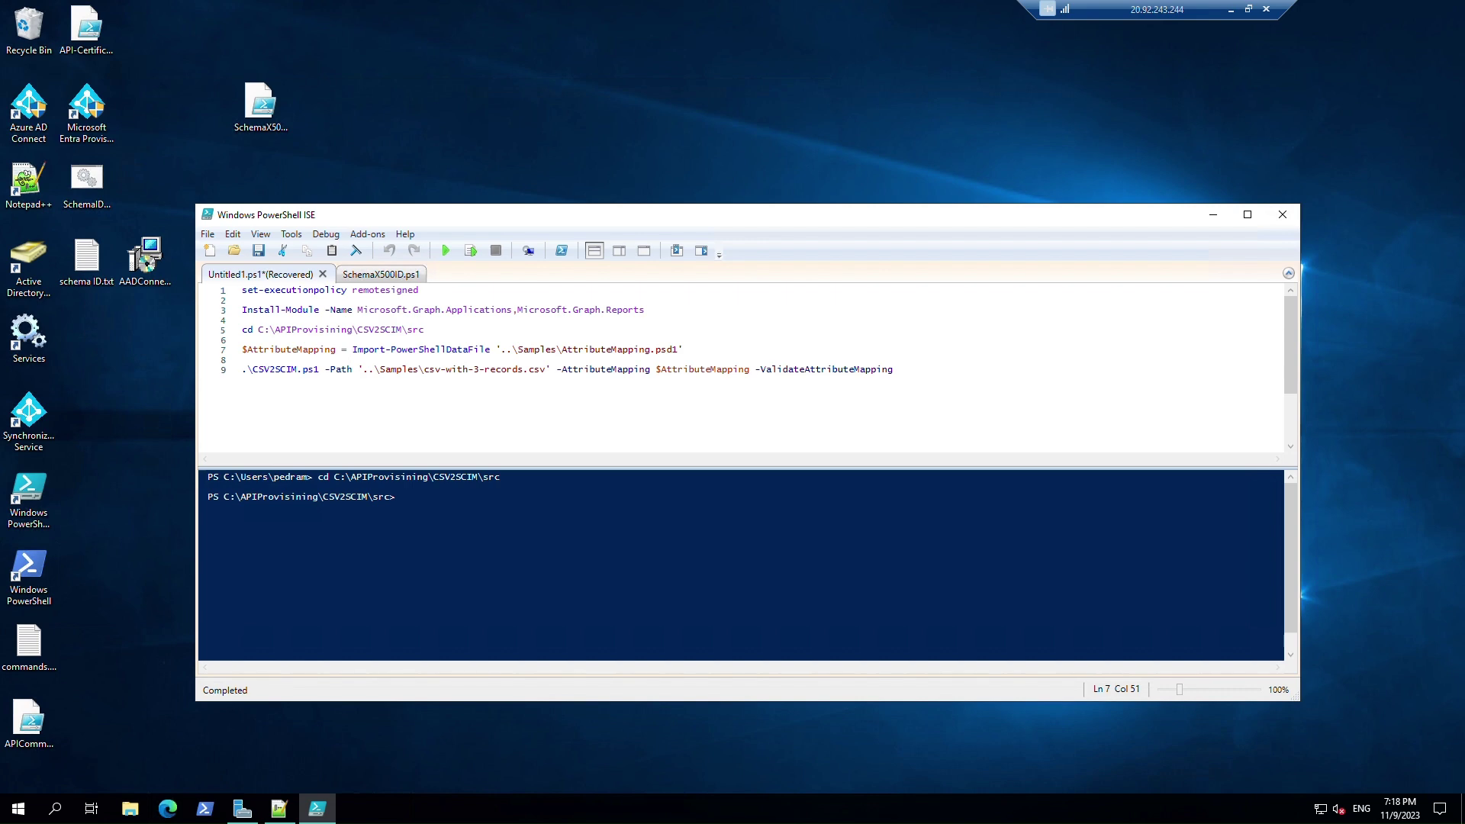
Step: Copy the synced user's user principal name from their Entra admin center overview
{"action": "key", "text": "alt+Tab"}
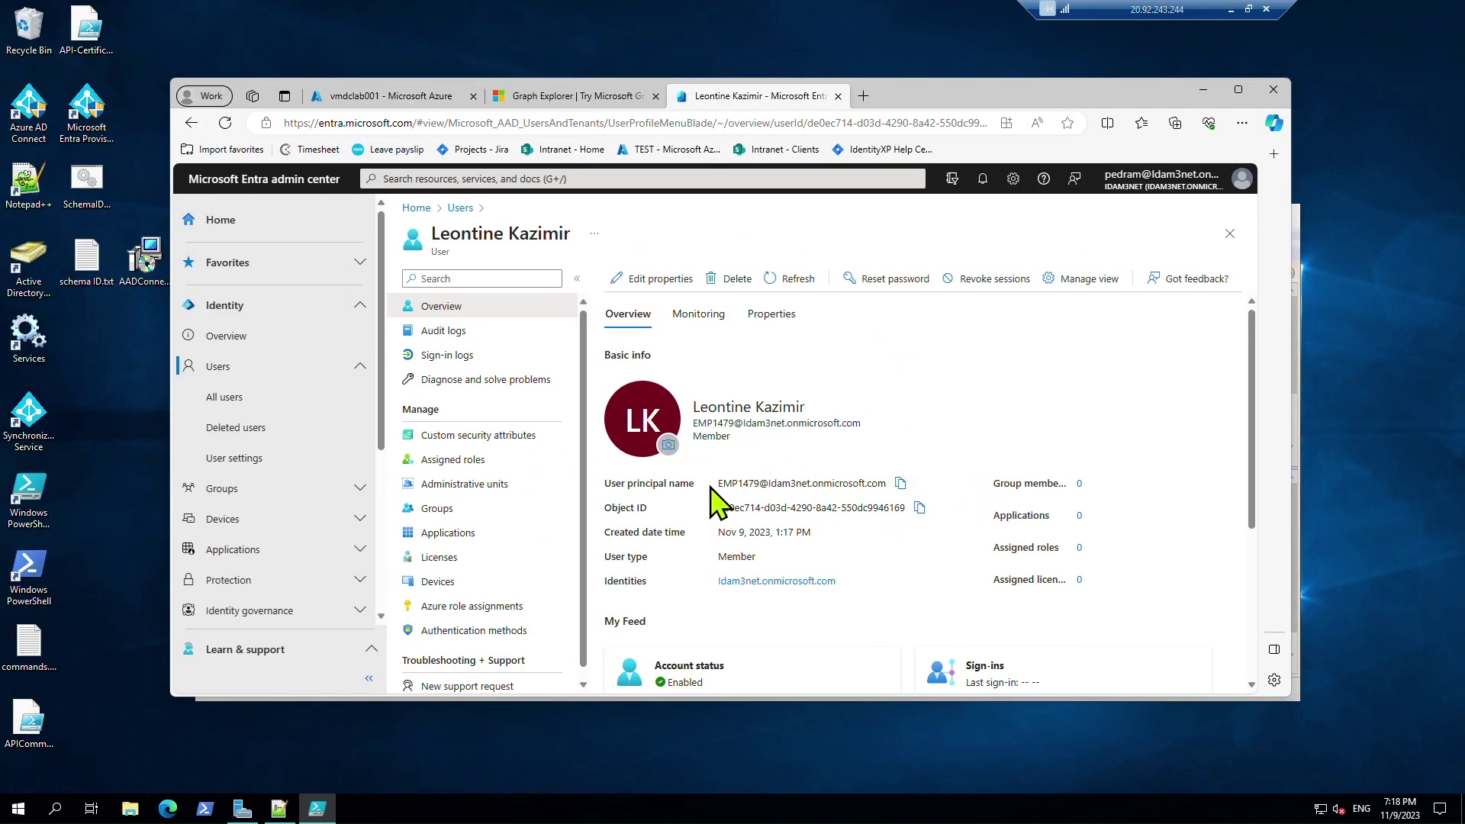
{"action": "left_click", "coordinate": [900, 483]}
{"action": "left_click", "coordinate": [593, 100]}
Step: Re-run the Graph Explorer user query and maximize the browser to view the response
{"action": "left_click", "coordinate": [1007, 276]}
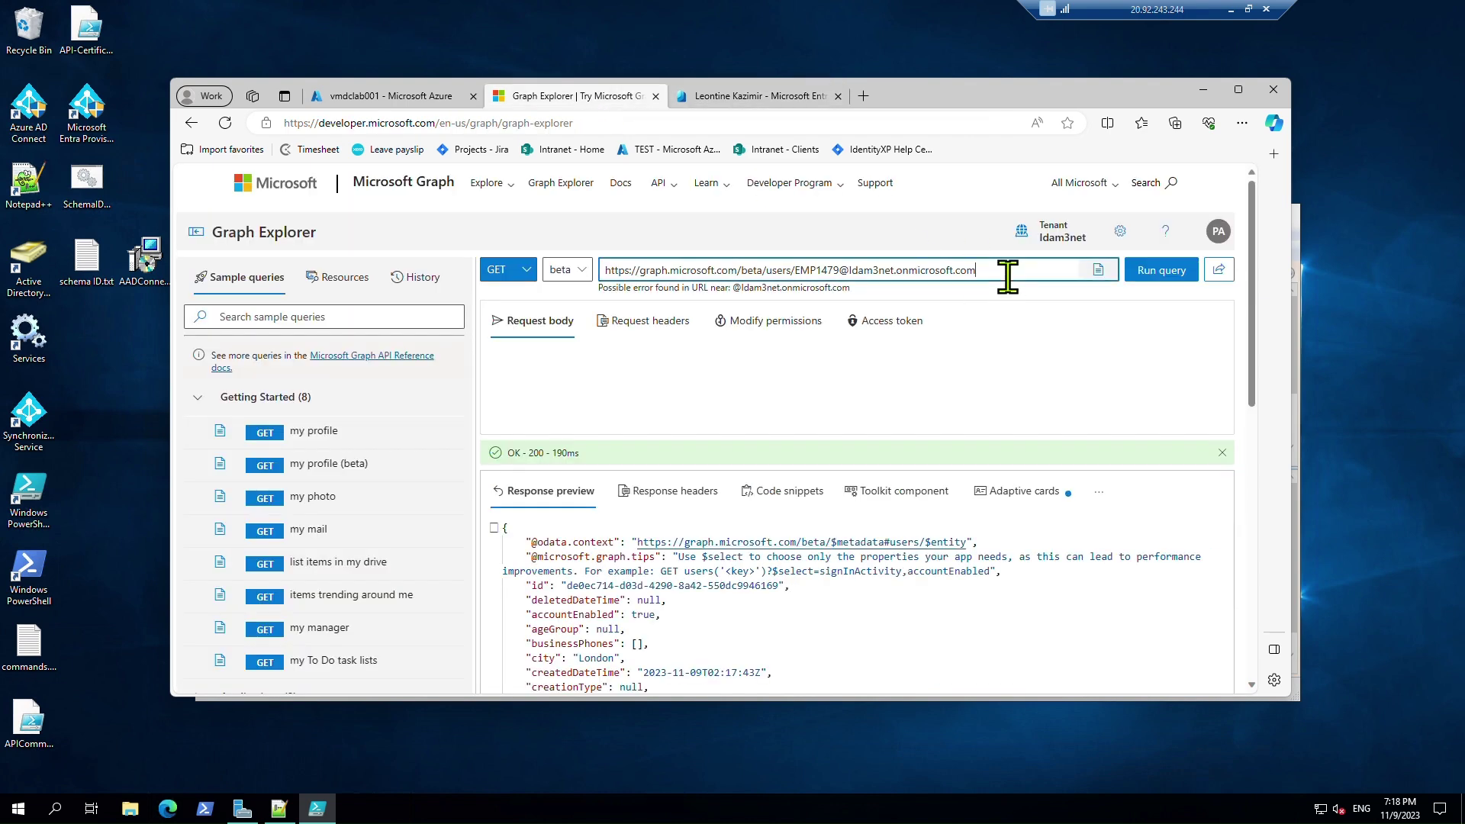
{"action": "left_click_drag", "start_coordinate": [1007, 276], "coordinate": [794, 273]}
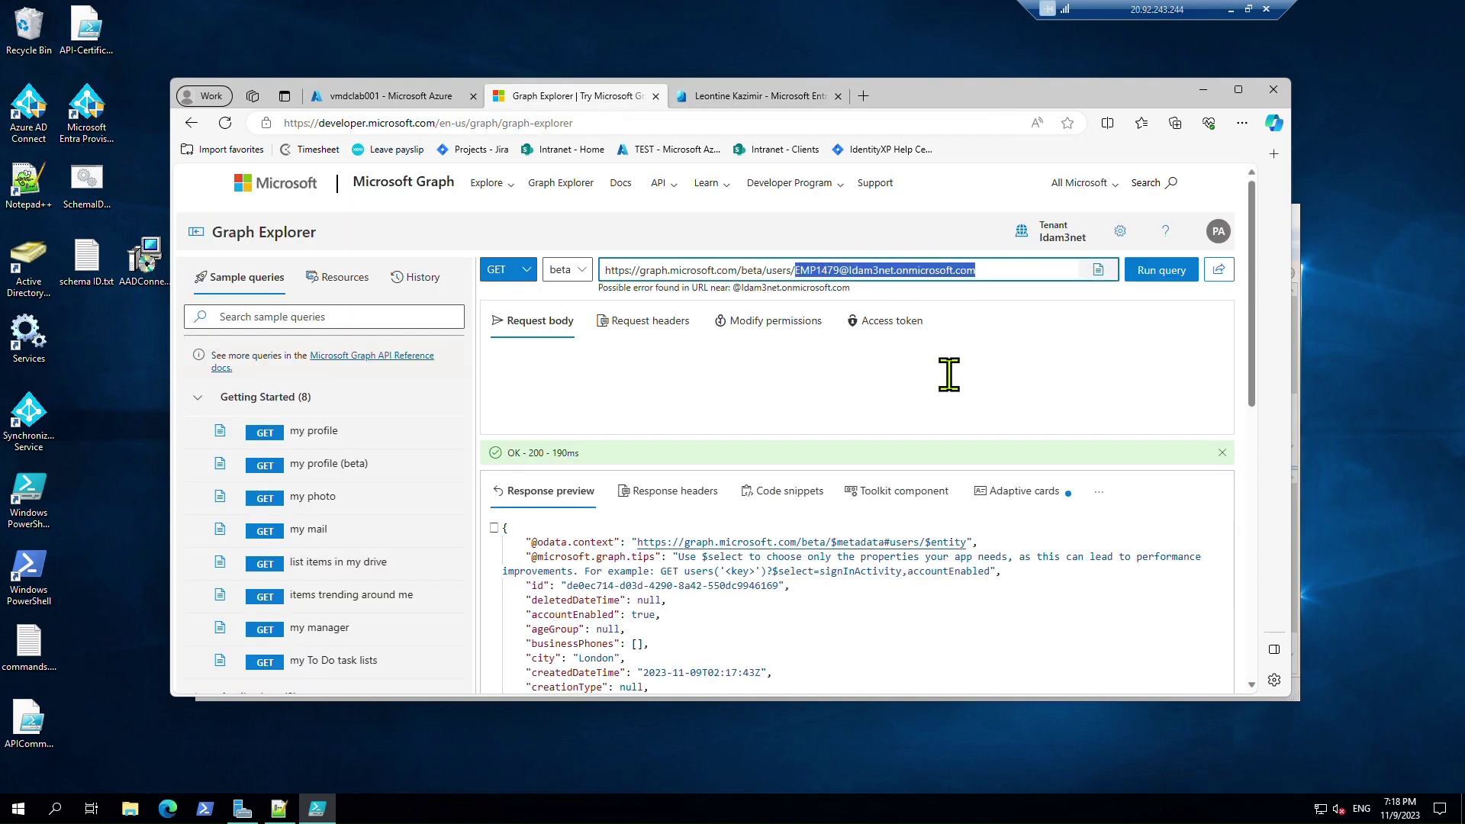
{"action": "key", "text": "End"}
{"action": "left_click", "coordinate": [1145, 269]}
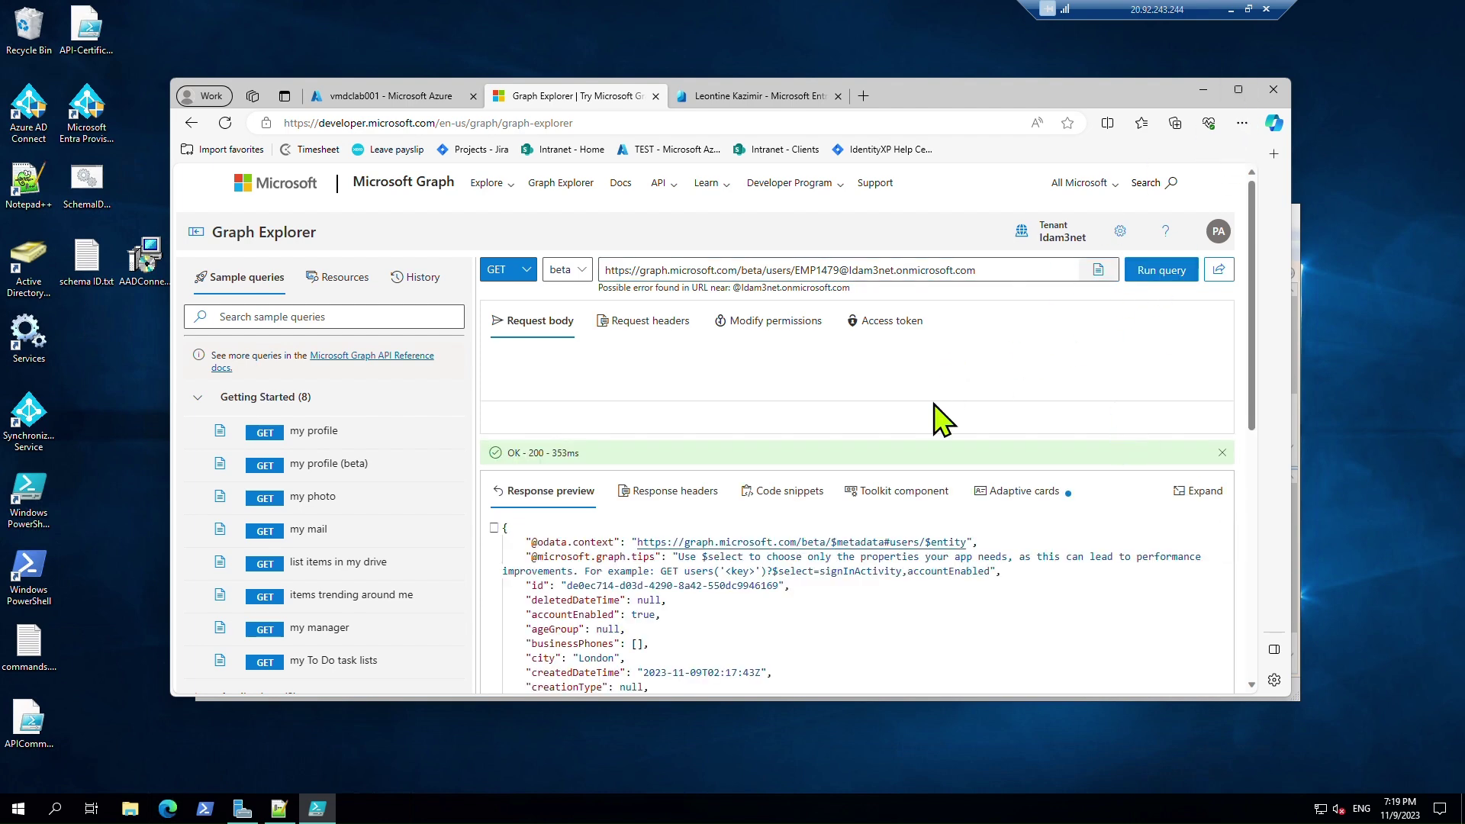
{"action": "scroll", "coordinate": [944, 418], "scroll_direction": "down", "scroll_amount": 4}
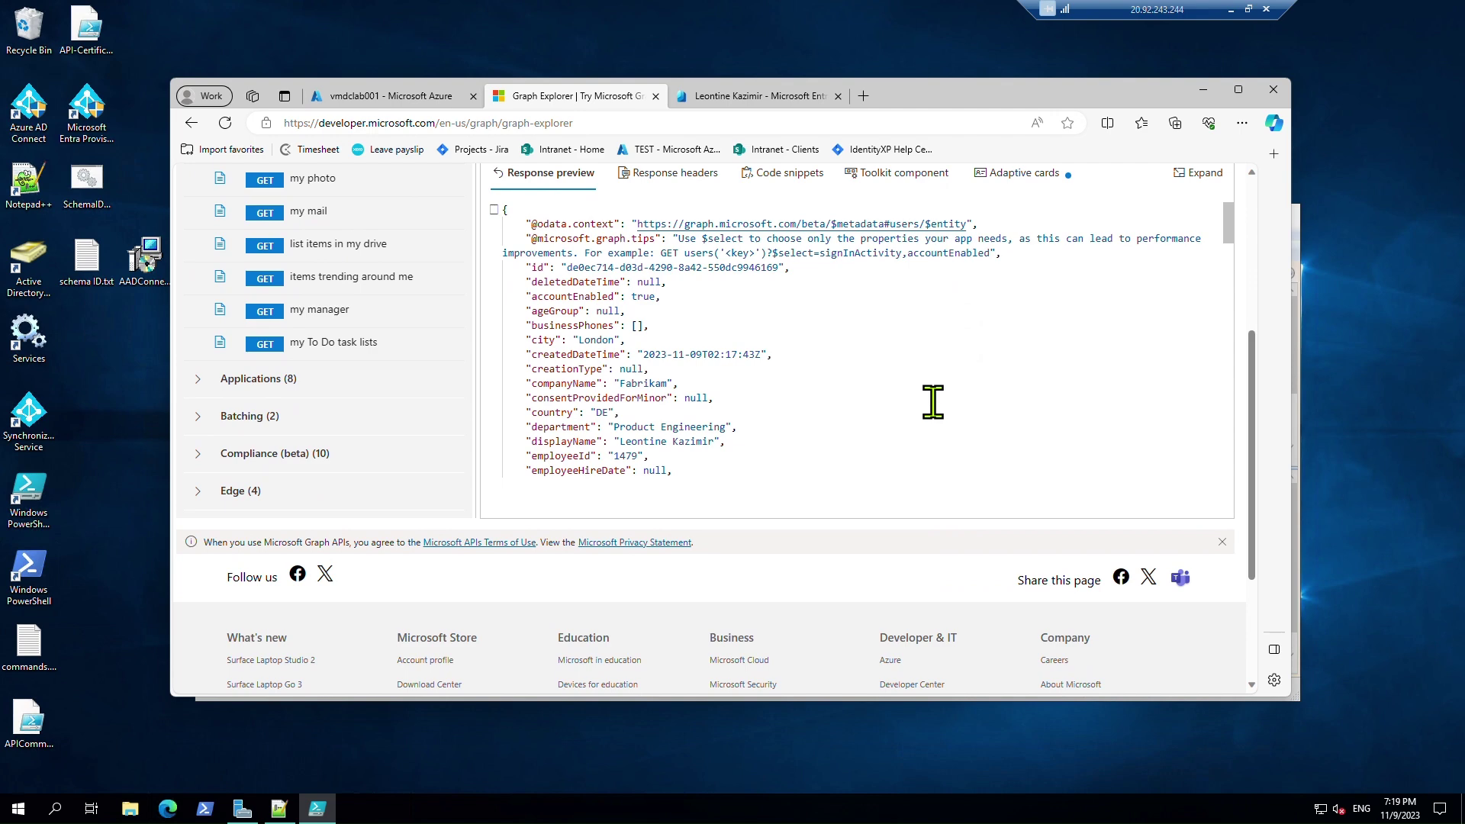
{"action": "left_click", "coordinate": [1238, 89]}
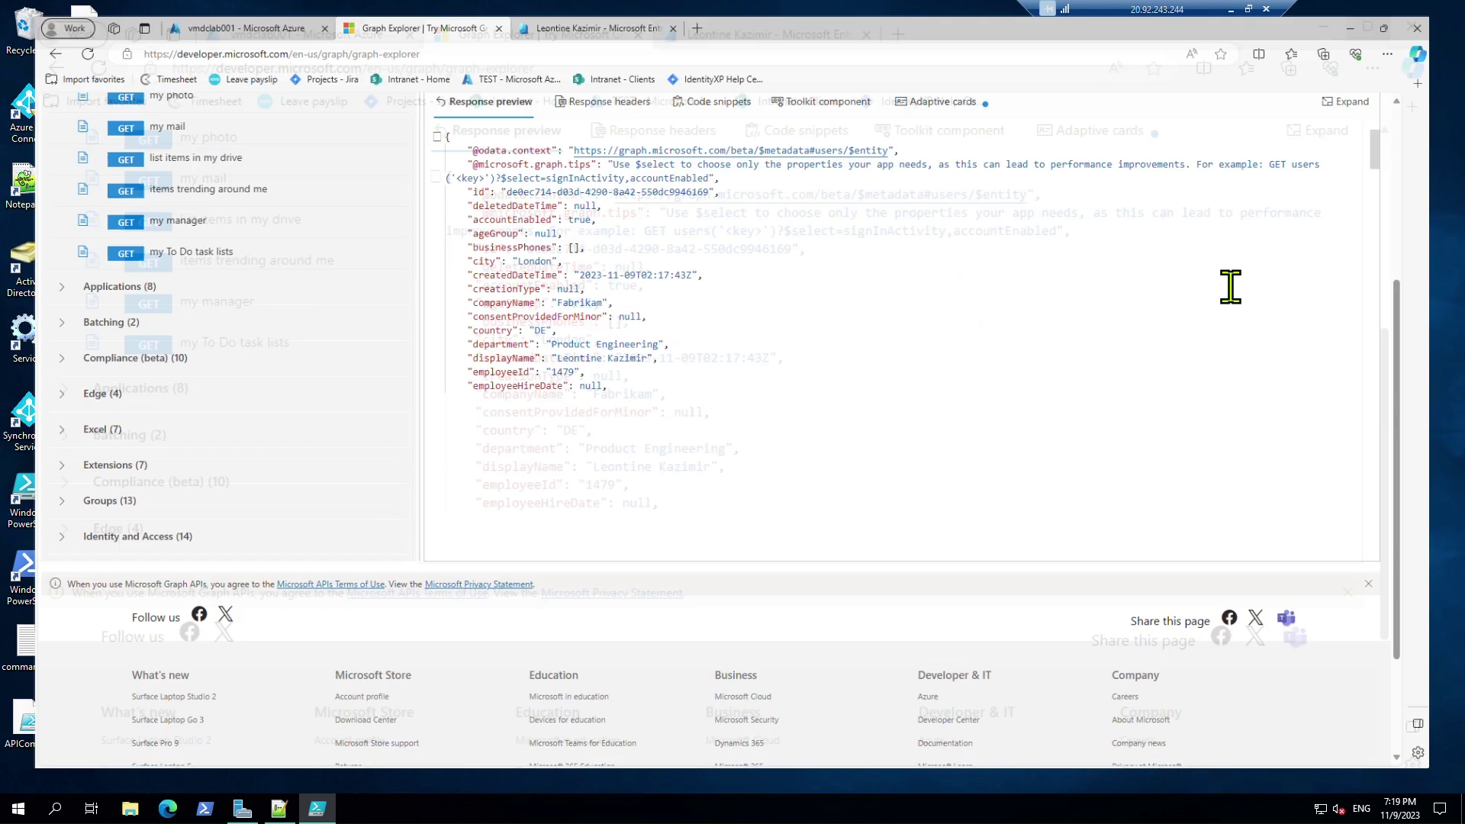
{"action": "scroll", "coordinate": [1041, 496], "scroll_direction": "up", "scroll_amount": 1}
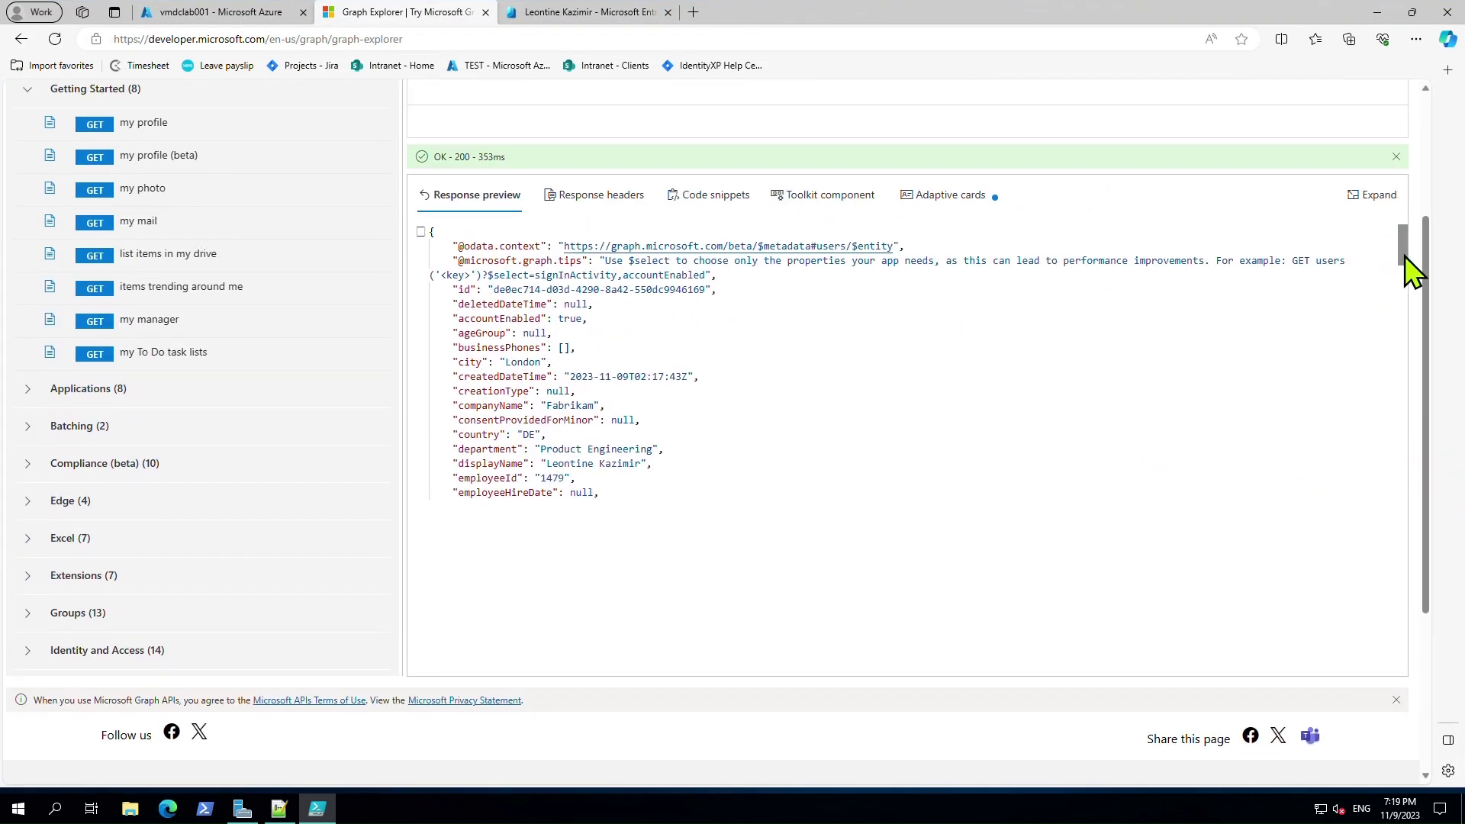
{"action": "mouse_move", "coordinate": [1403, 238]}
{"action": "left_mouse_down"}
{"action": "mouse_move", "coordinate": [1402, 320]}
{"action": "mouse_move", "coordinate": [1386, 225]}
{"action": "left_mouse_up"}
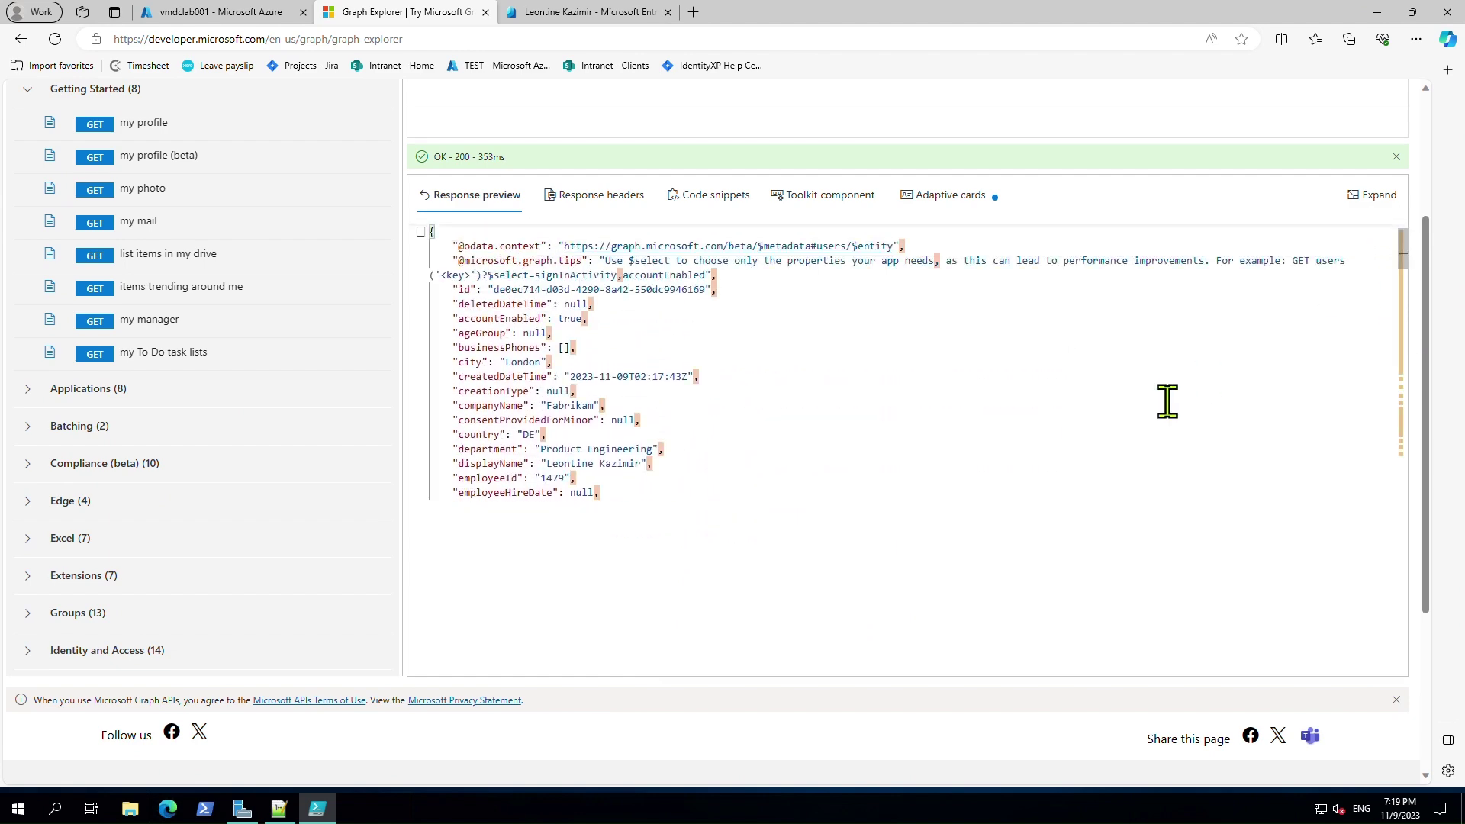
Step: Search the JSON response for 'drive' and highlight the extension drivingLicense line
{"action": "key", "text": "ctrl+f"}
{"action": "type", "text": "drive"}
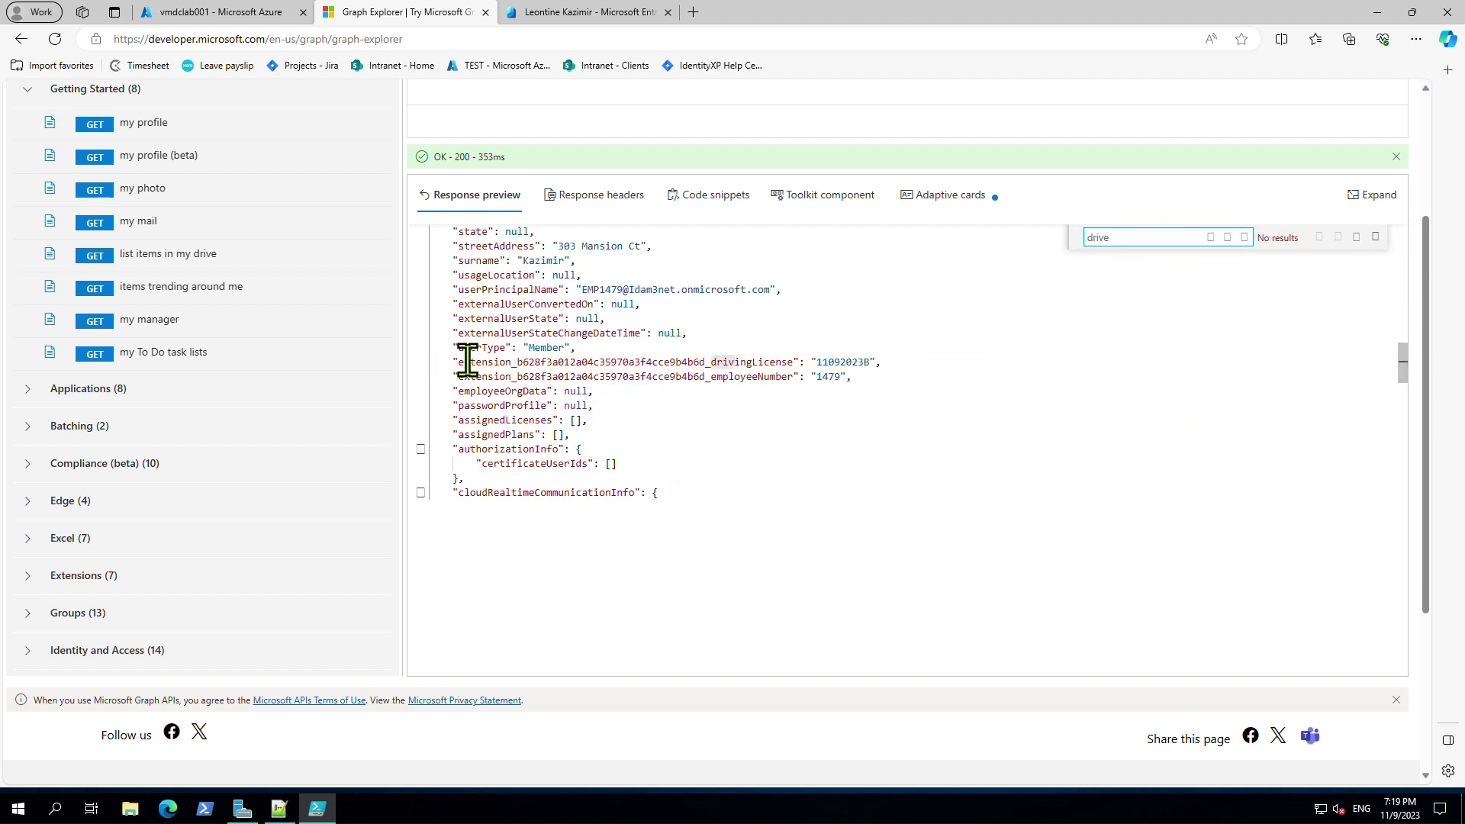
{"action": "left_click_drag", "start_coordinate": [452, 362], "coordinate": [881, 362]}
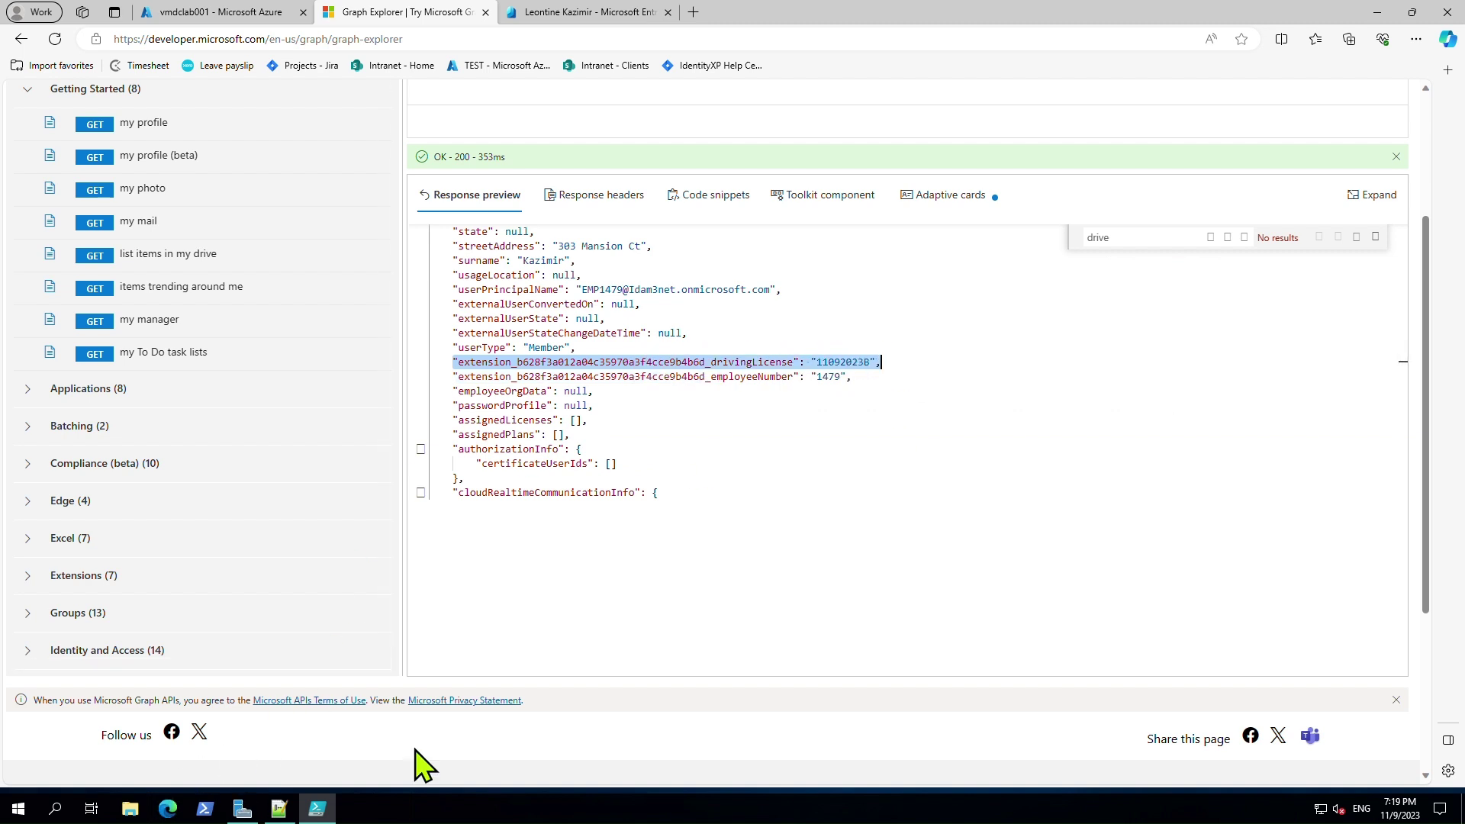
{"action": "left_click_drag", "start_coordinate": [1200, 9], "coordinate": [881, 485]}
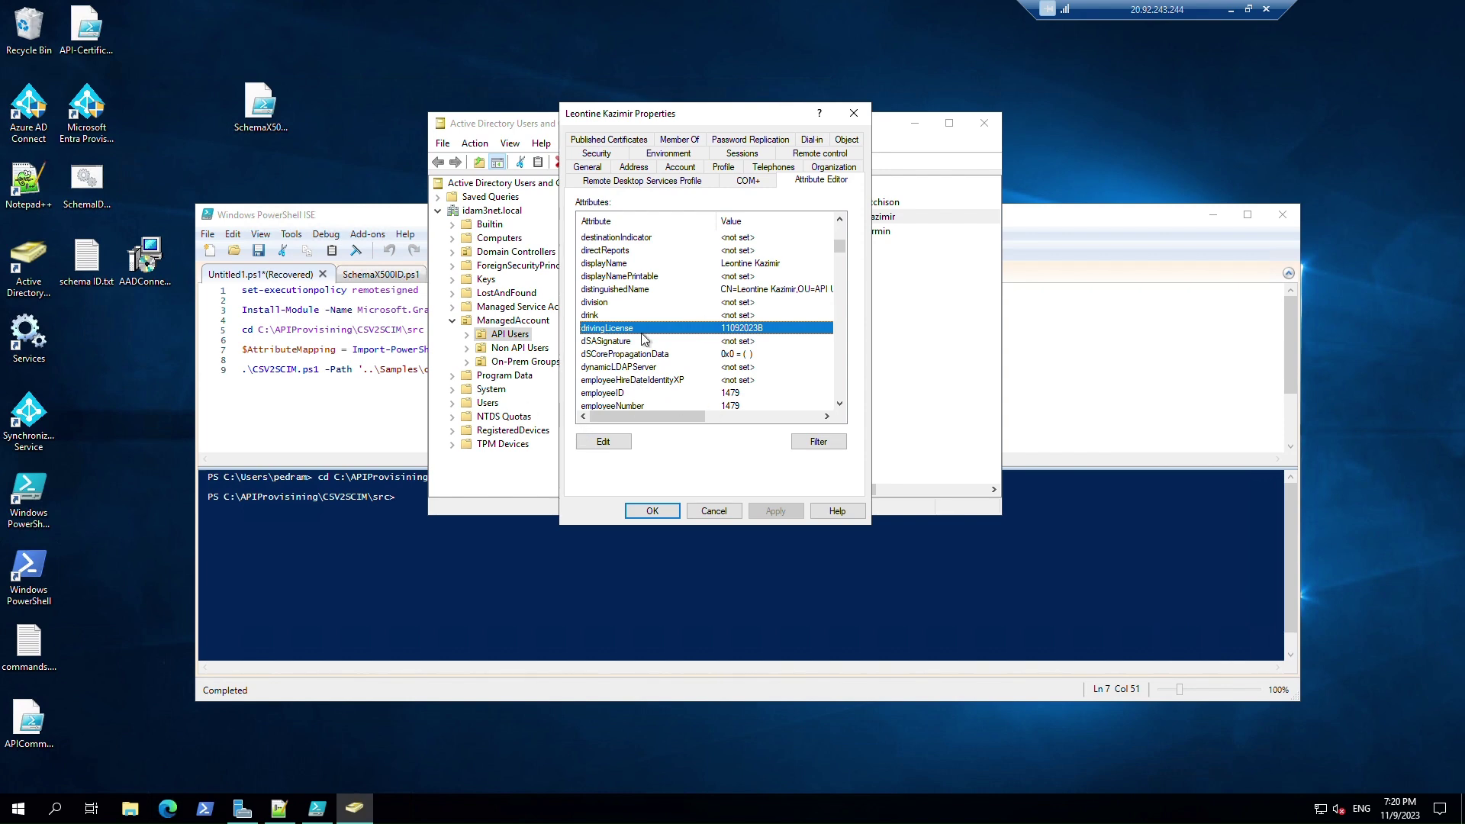
Step: Clear the first API user's drivingLicense value to <not set> and save
{"action": "left_click", "coordinate": [603, 441]}
{"action": "left_click", "coordinate": [596, 353]}
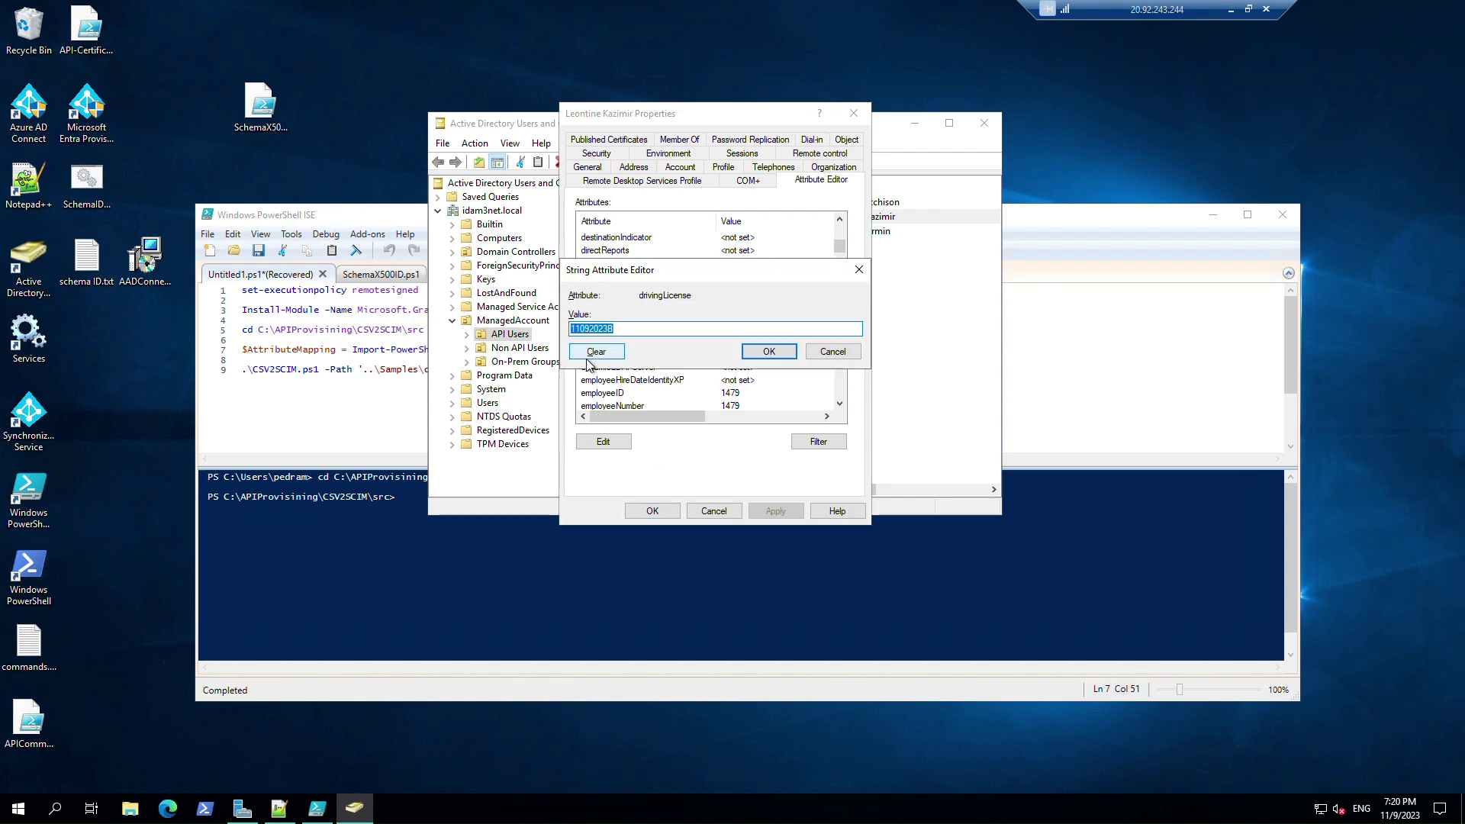
{"action": "left_click", "coordinate": [767, 351]}
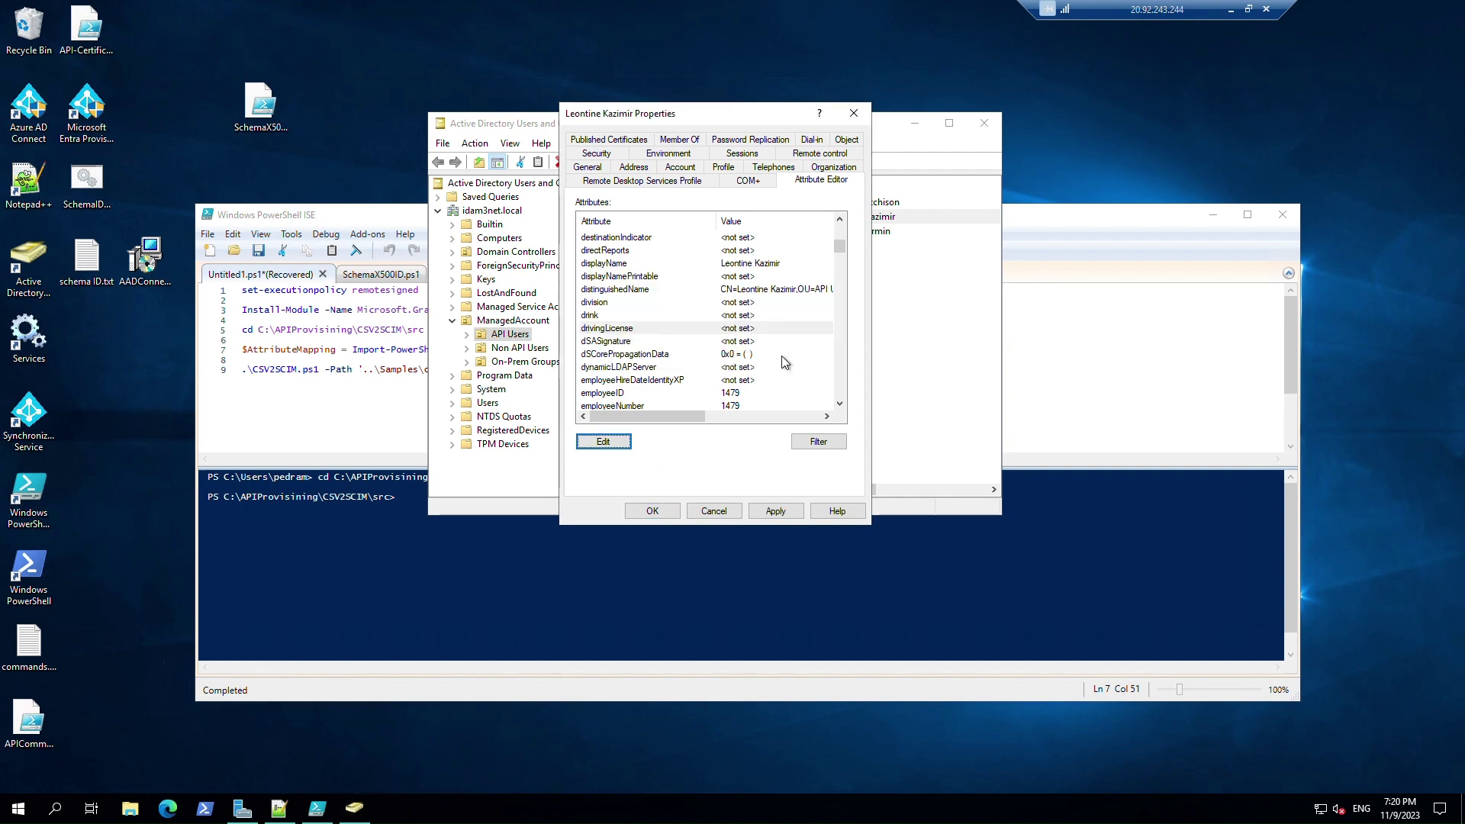
{"action": "left_click", "coordinate": [651, 511]}
Step: Clear the second API user's drivingLicense value to <not set> and save
{"action": "double_click", "coordinate": [864, 203]}
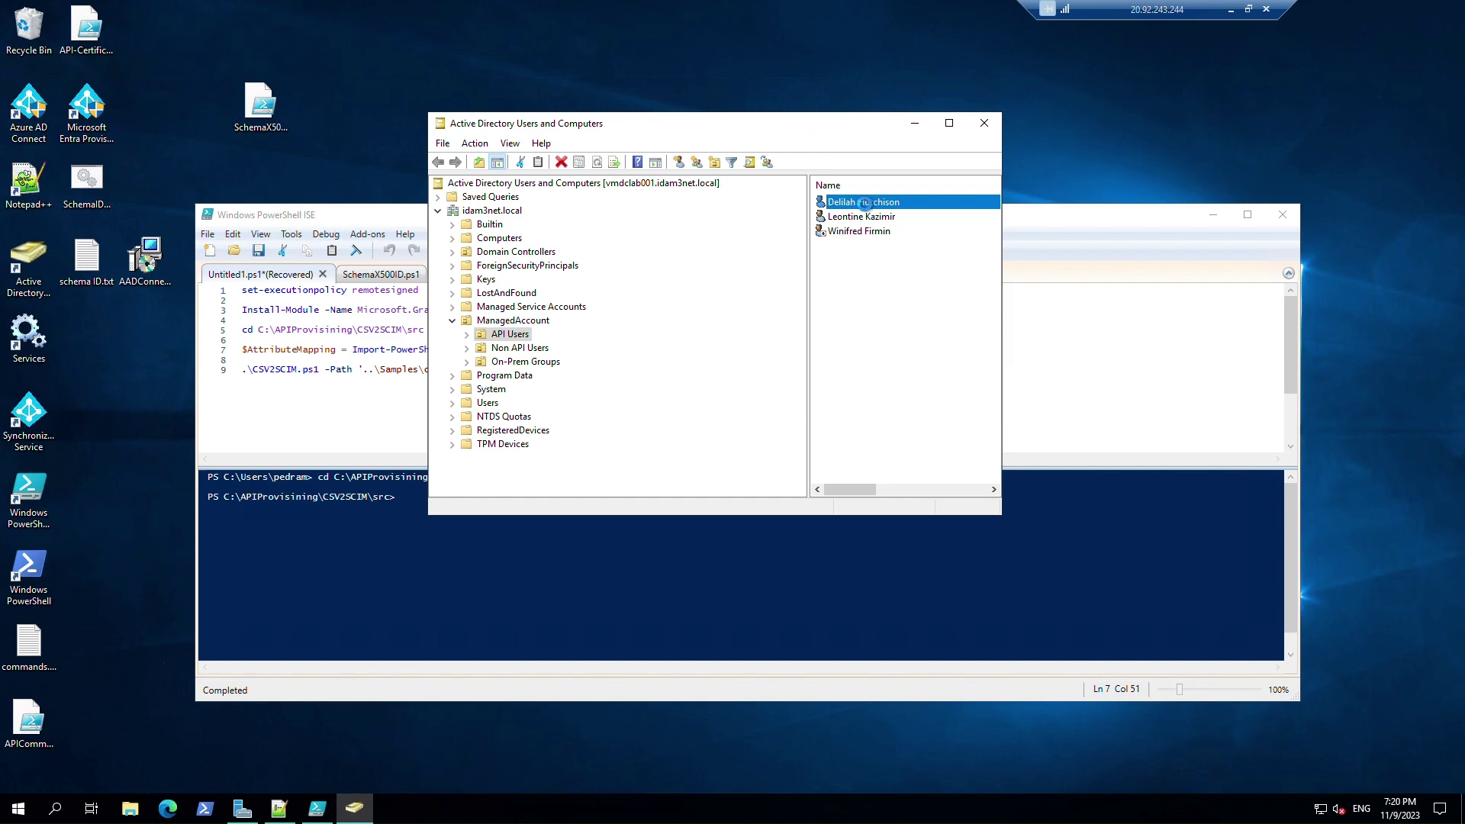
{"action": "right_click", "coordinate": [571, 352]}
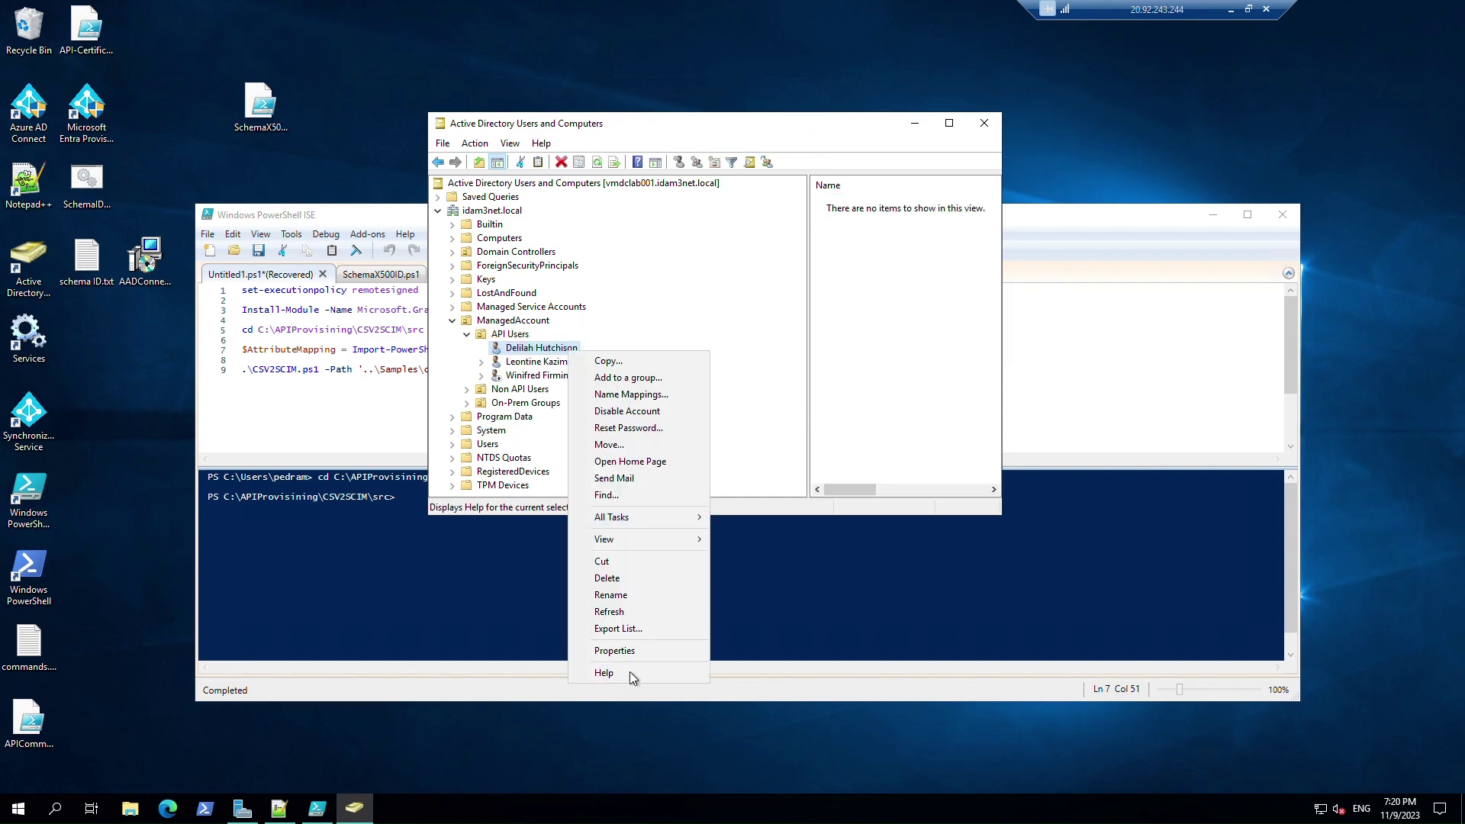
{"action": "left_click", "coordinate": [614, 649]}
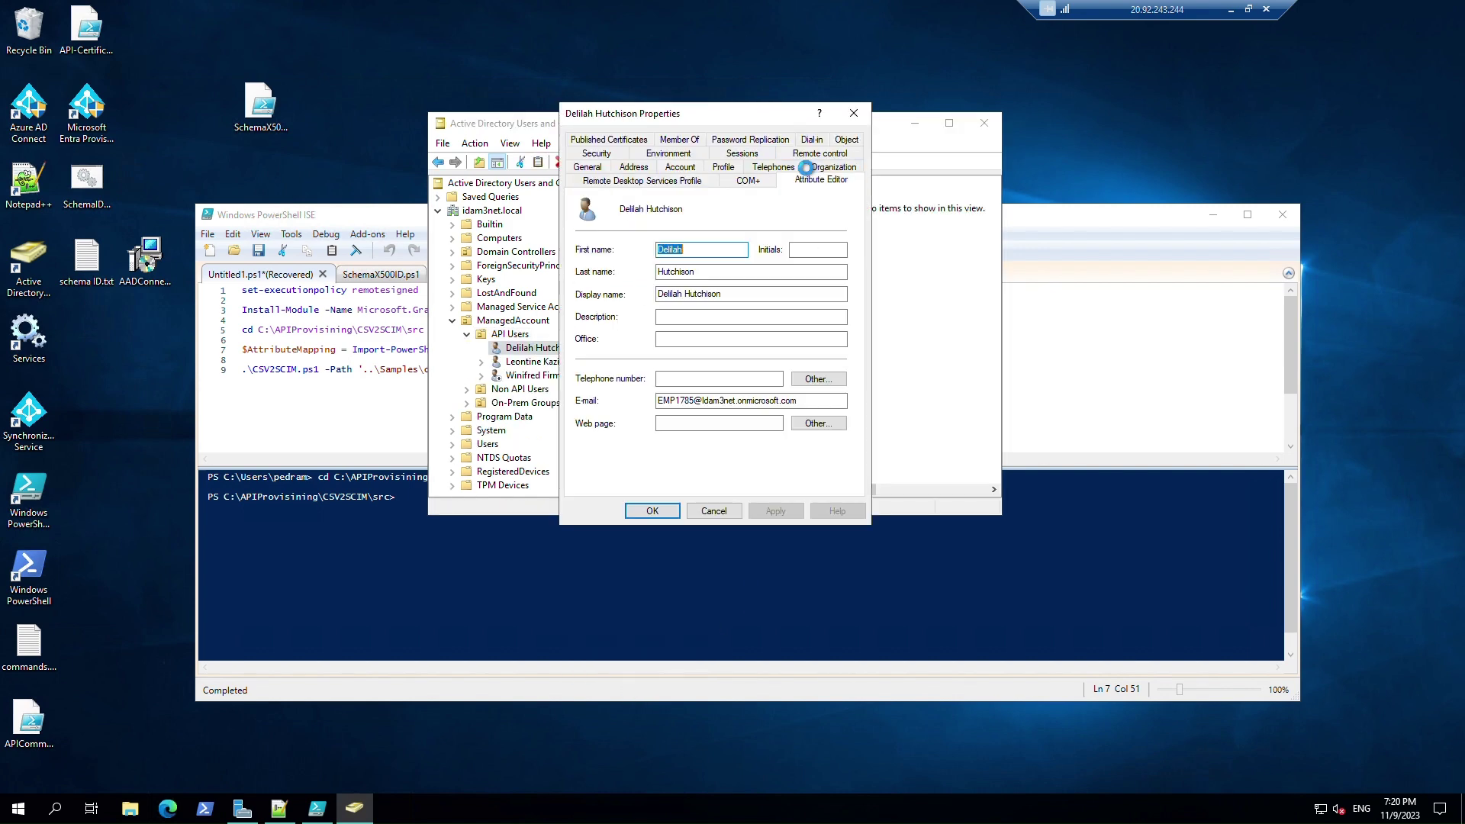
{"action": "left_click", "coordinate": [805, 169]}
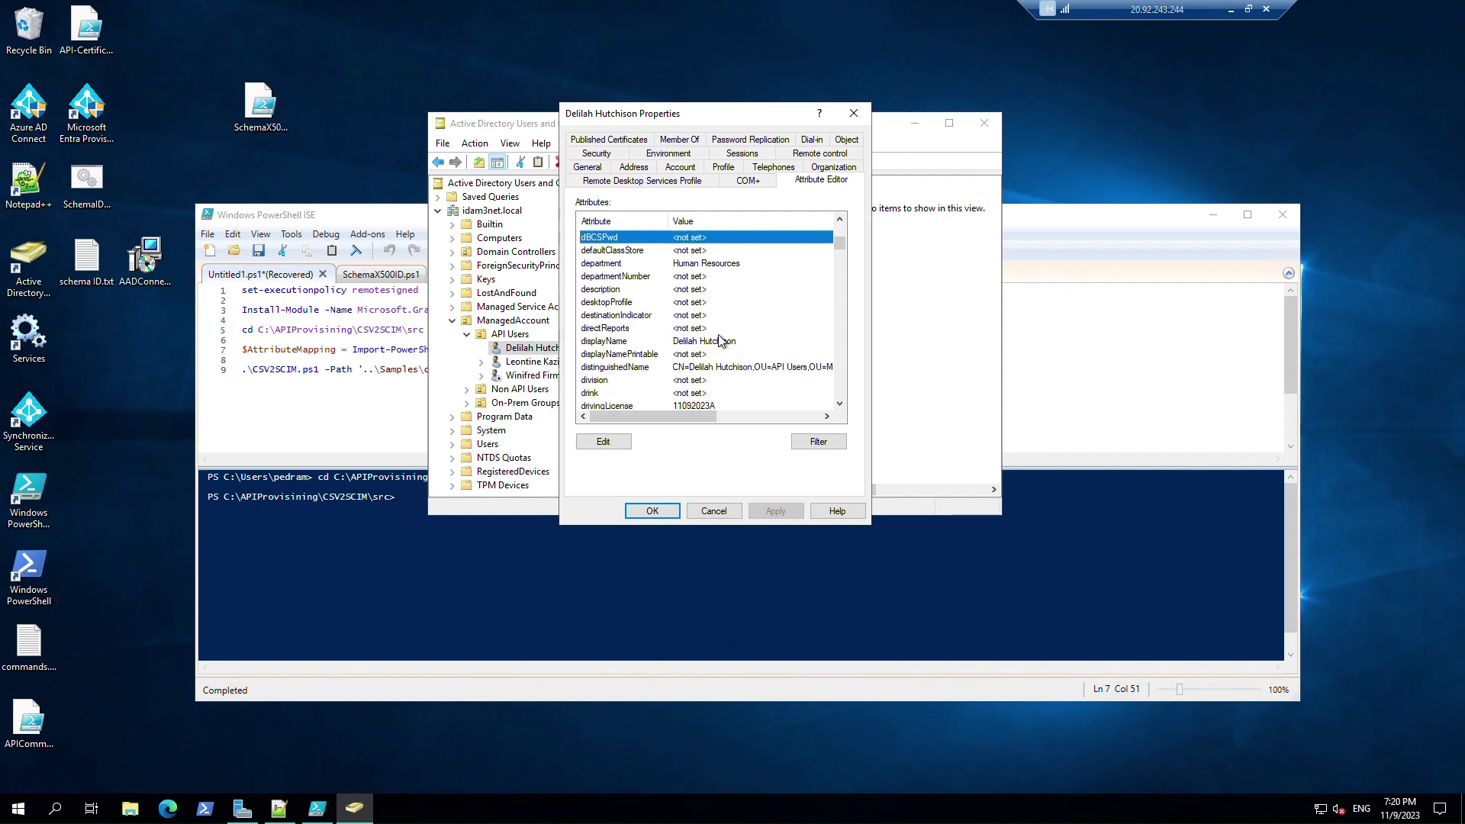
{"action": "type", "text": "dr"}
{"action": "scroll", "coordinate": [719, 341], "scroll_direction": "down", "scroll_amount": 1}
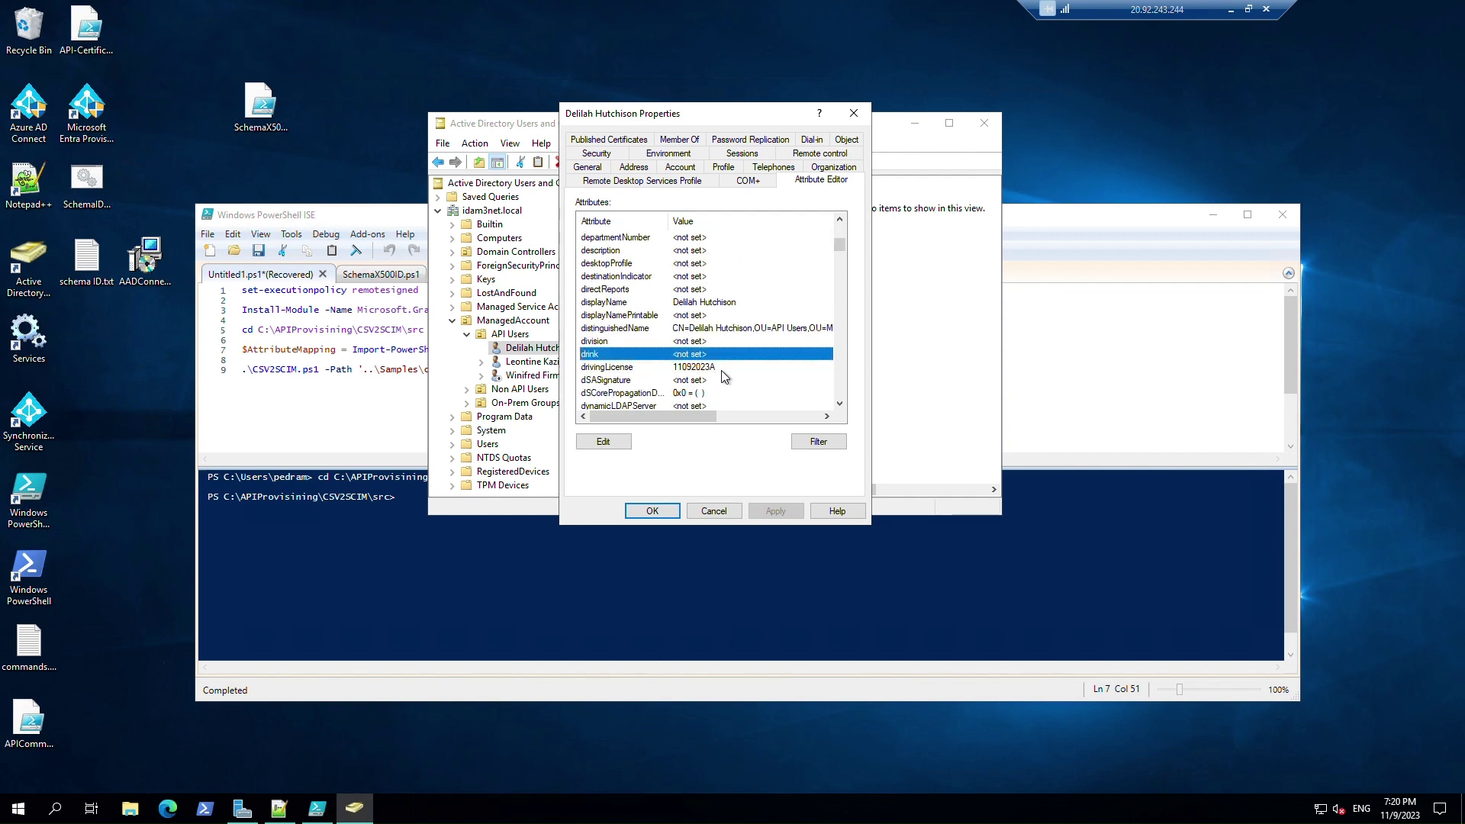
{"action": "left_click", "coordinate": [721, 369]}
{"action": "double_click", "coordinate": [721, 370]}
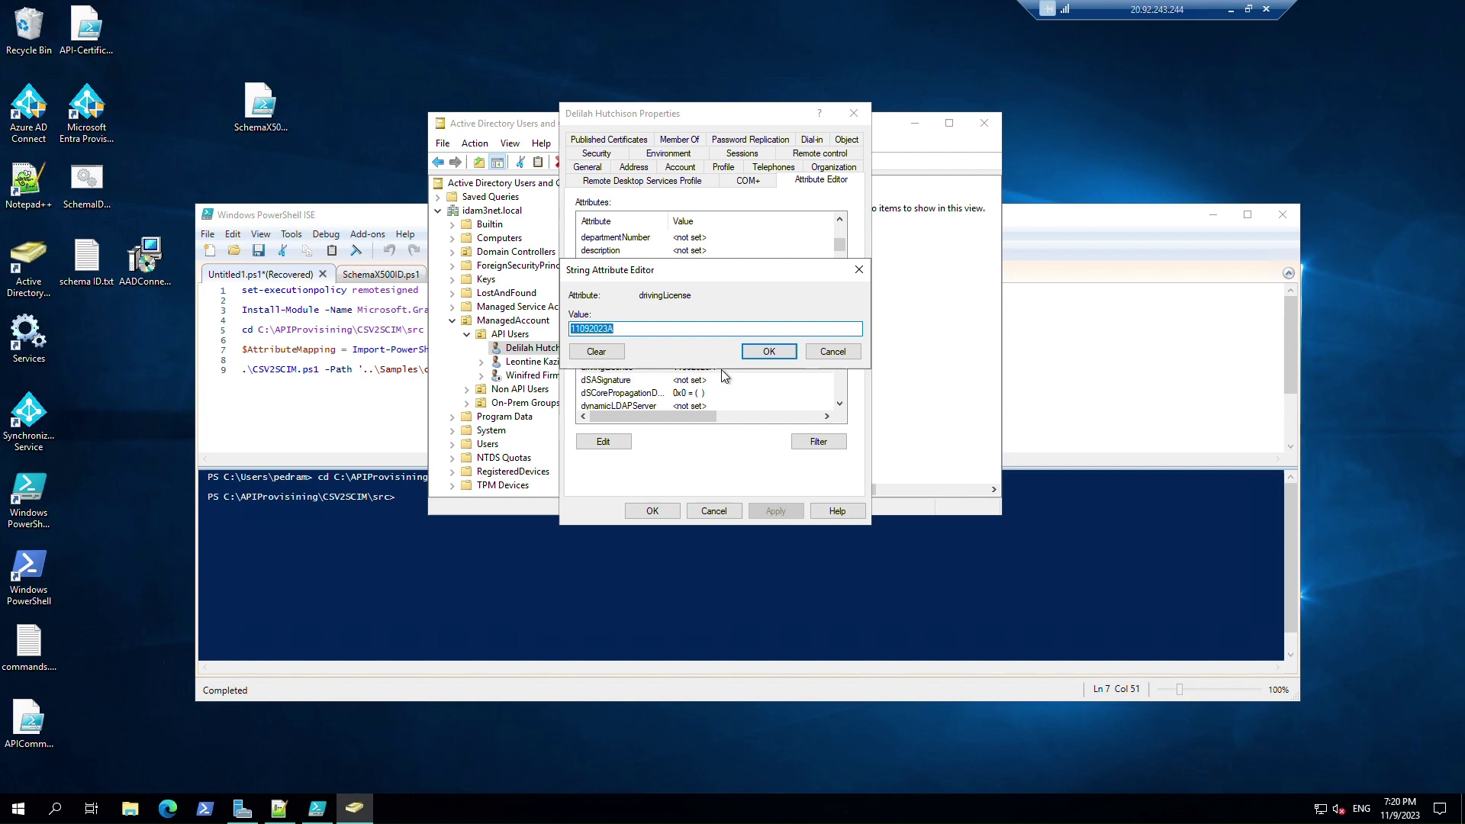
{"action": "left_click", "coordinate": [596, 354]}
{"action": "left_click", "coordinate": [770, 355]}
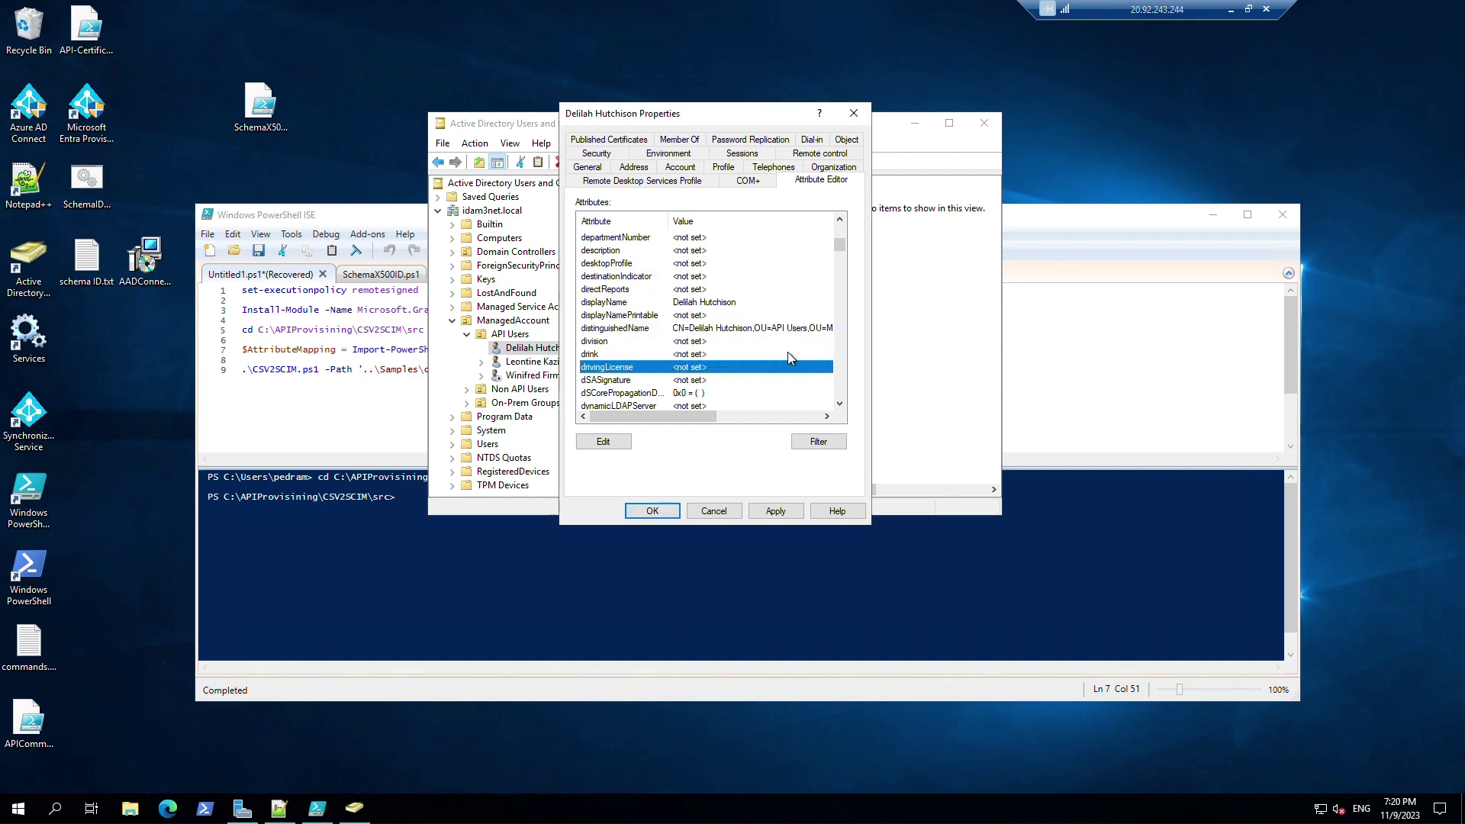
{"action": "left_click", "coordinate": [653, 511]}
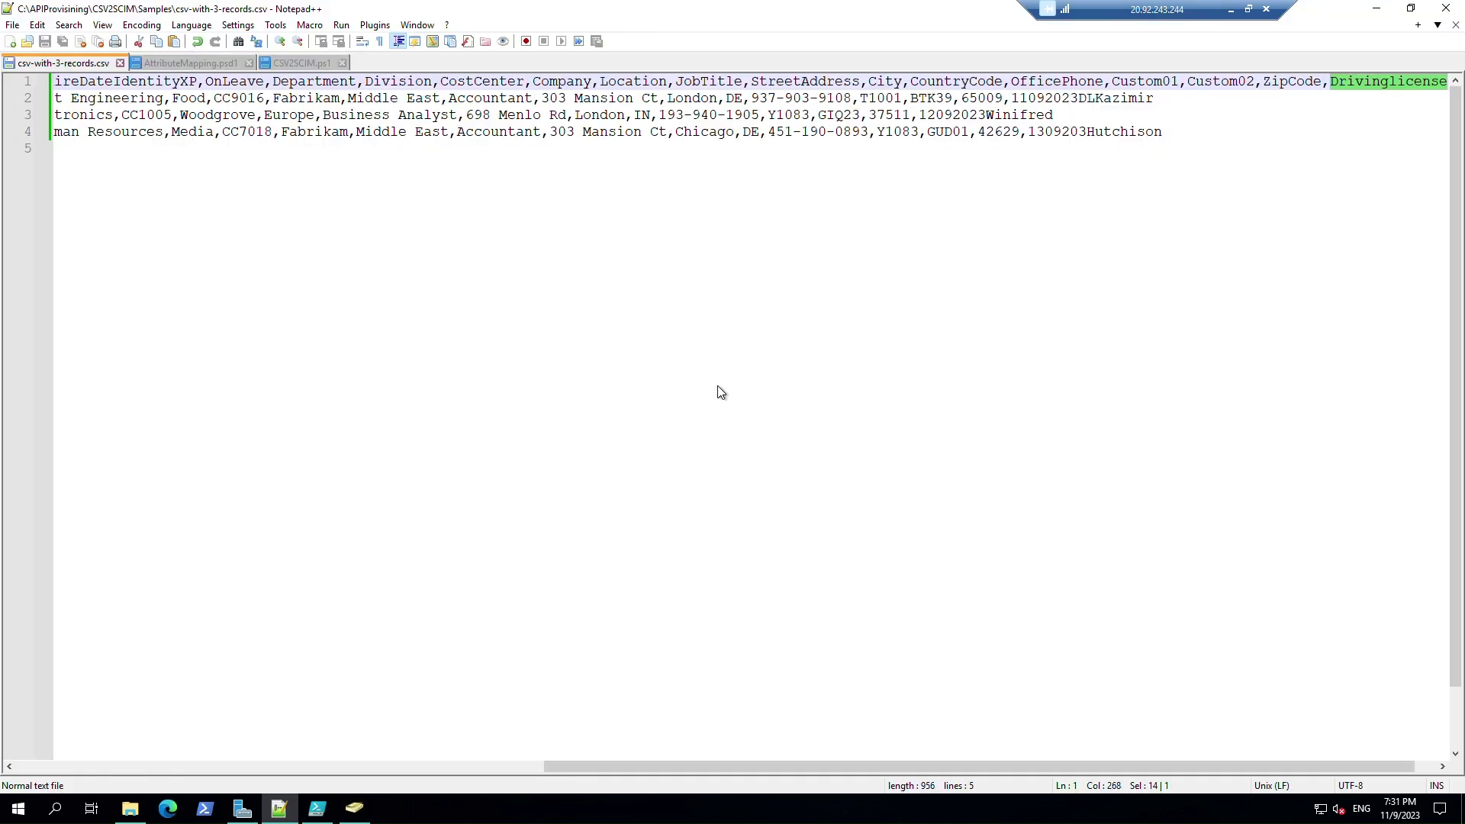
{"action": "key", "text": "ctrl+End"}
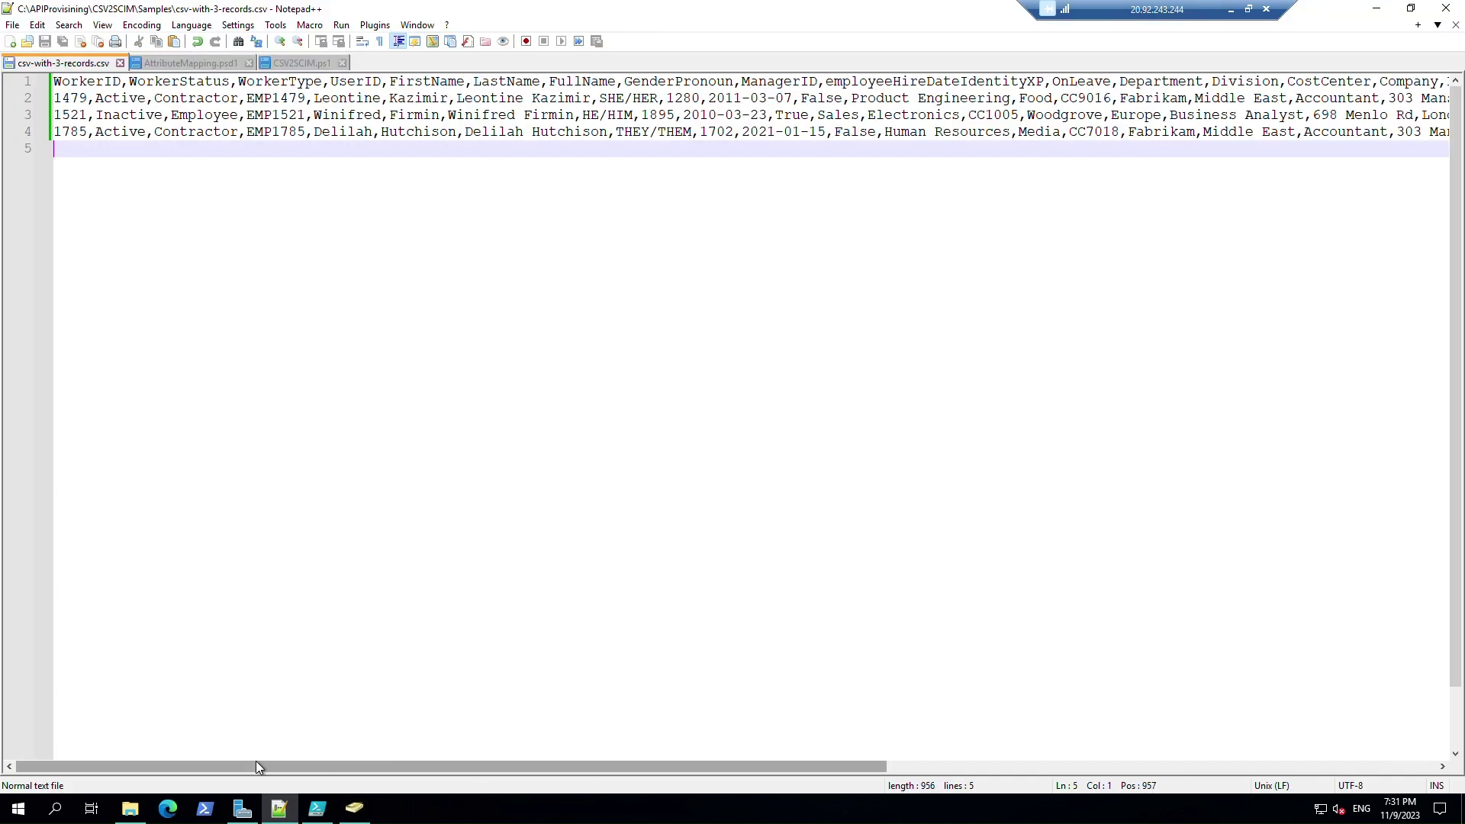
{"action": "left_click_drag", "start_coordinate": [227, 767], "coordinate": [814, 794]}
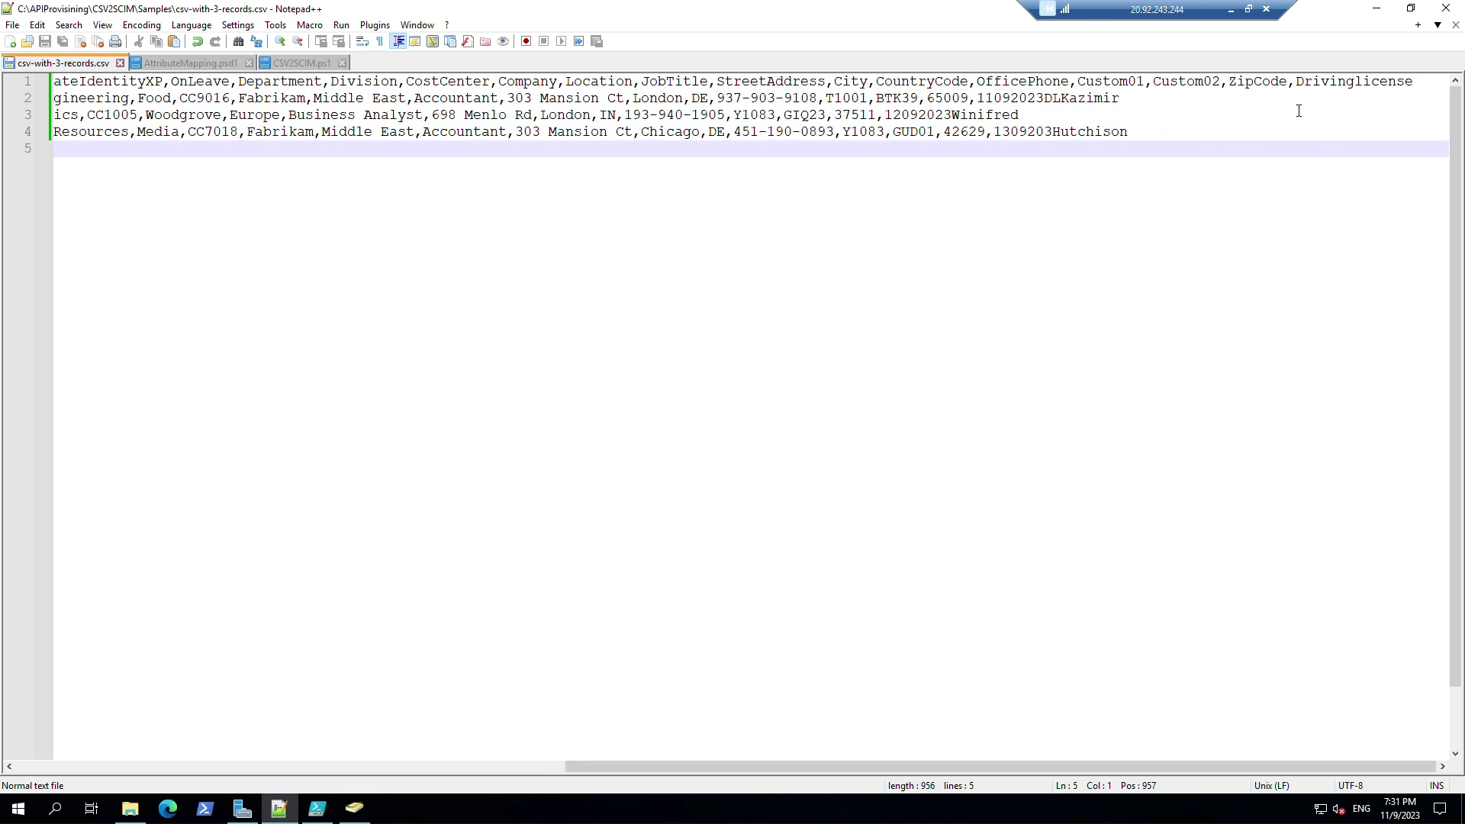
{"action": "left_click", "coordinate": [1296, 81]}
{"action": "left_click_drag", "start_coordinate": [1296, 80], "coordinate": [1418, 89]}
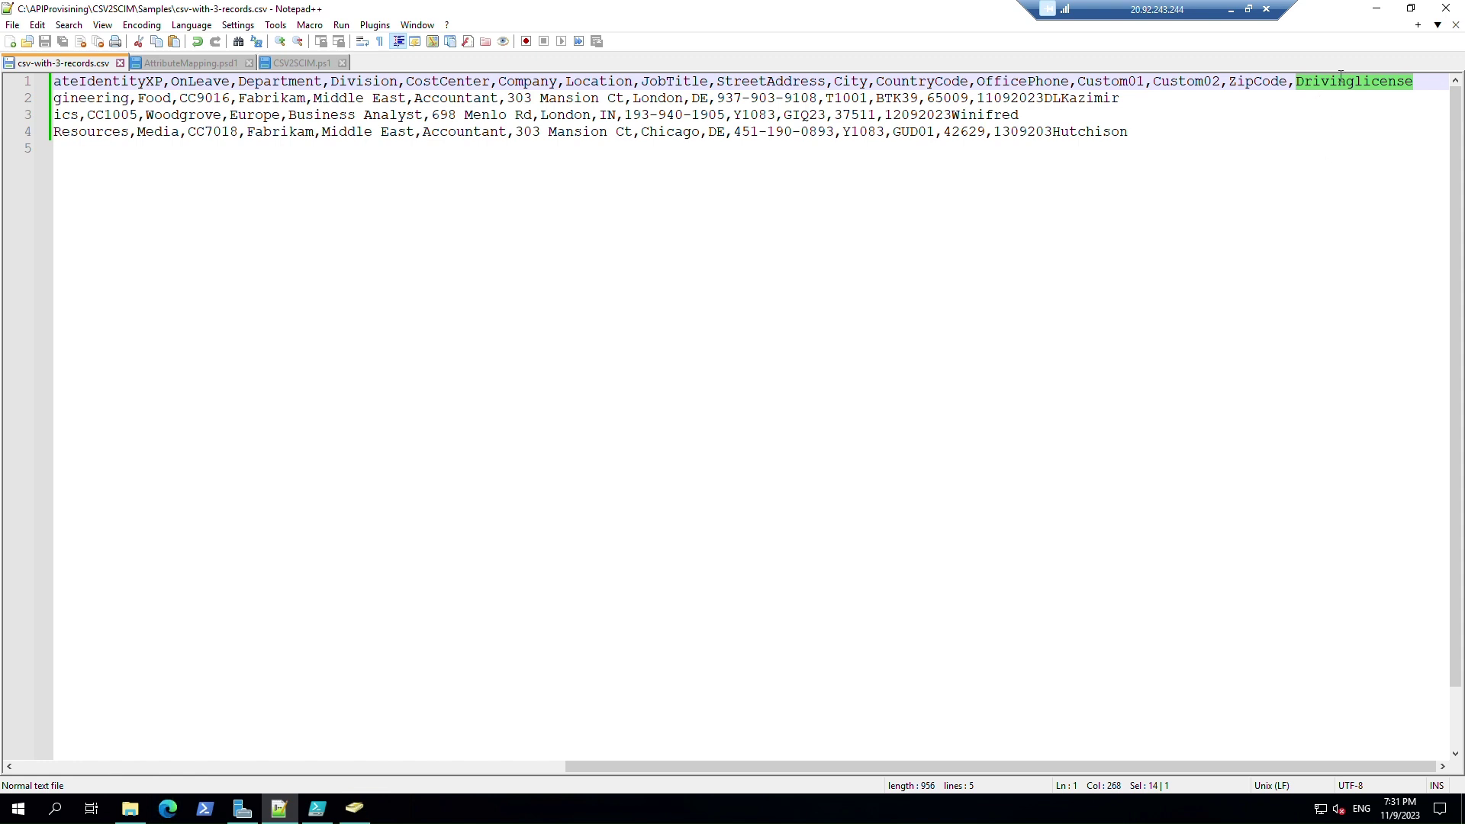
{"action": "left_click_drag", "start_coordinate": [977, 97], "coordinate": [1121, 99]}
{"action": "left_click_drag", "start_coordinate": [888, 116], "coordinate": [1129, 132]}
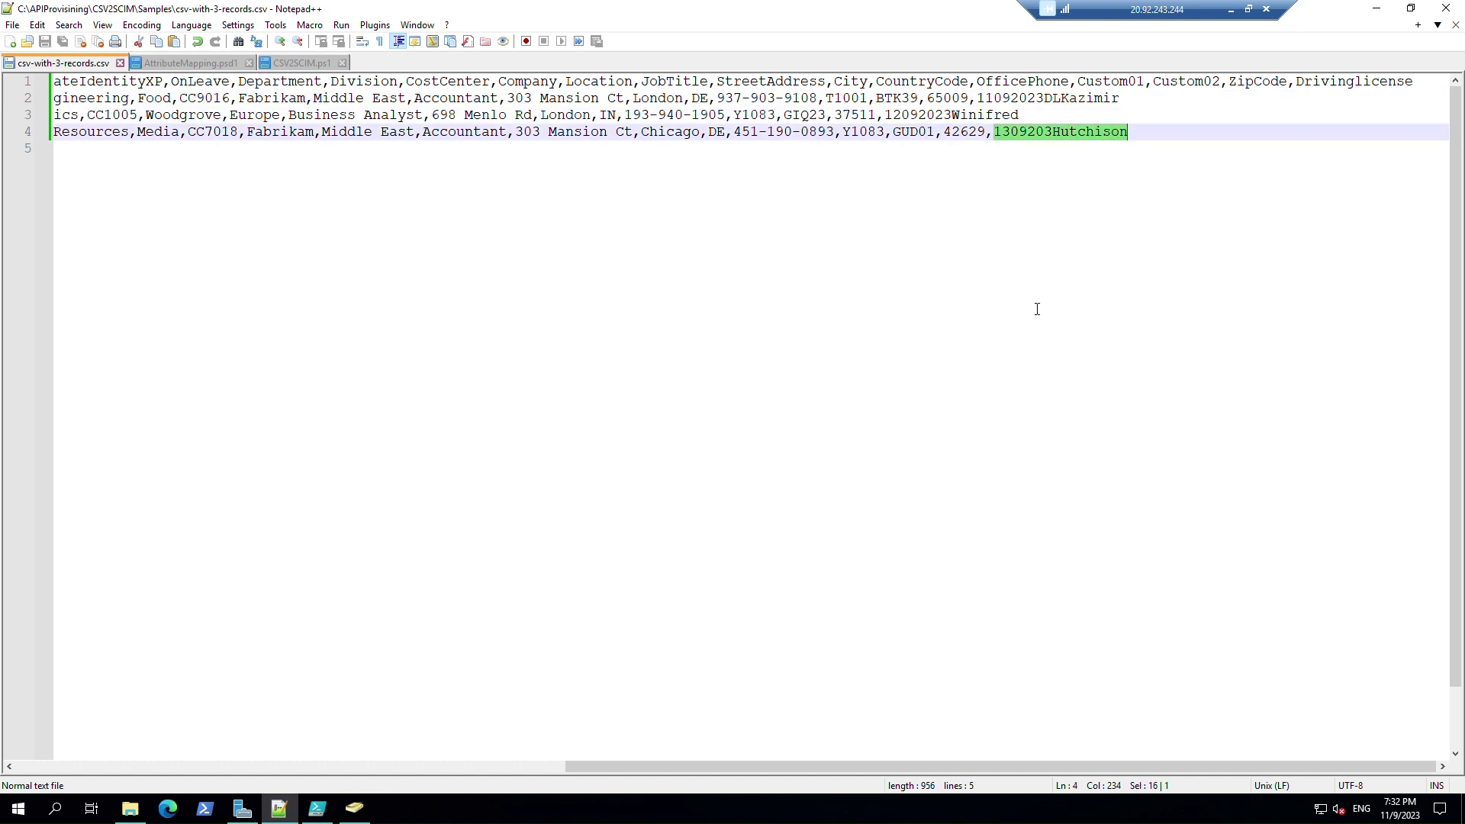
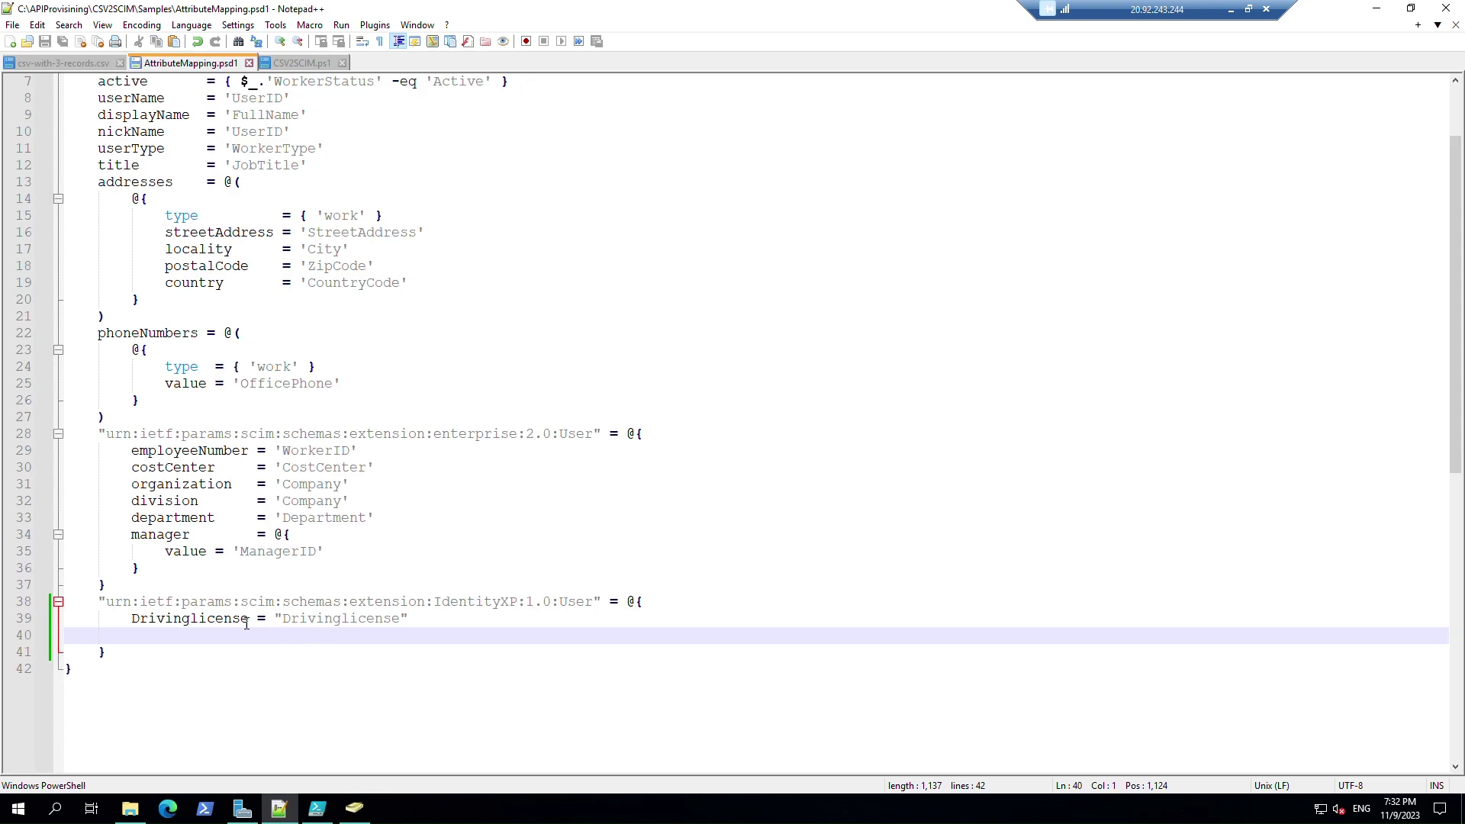
Step: Select the IdentityXP:1.0 extension namespace on line 38 of AttributeMapping.psd1 to review it
{"action": "left_click_drag", "start_coordinate": [432, 601], "coordinate": [516, 601]}
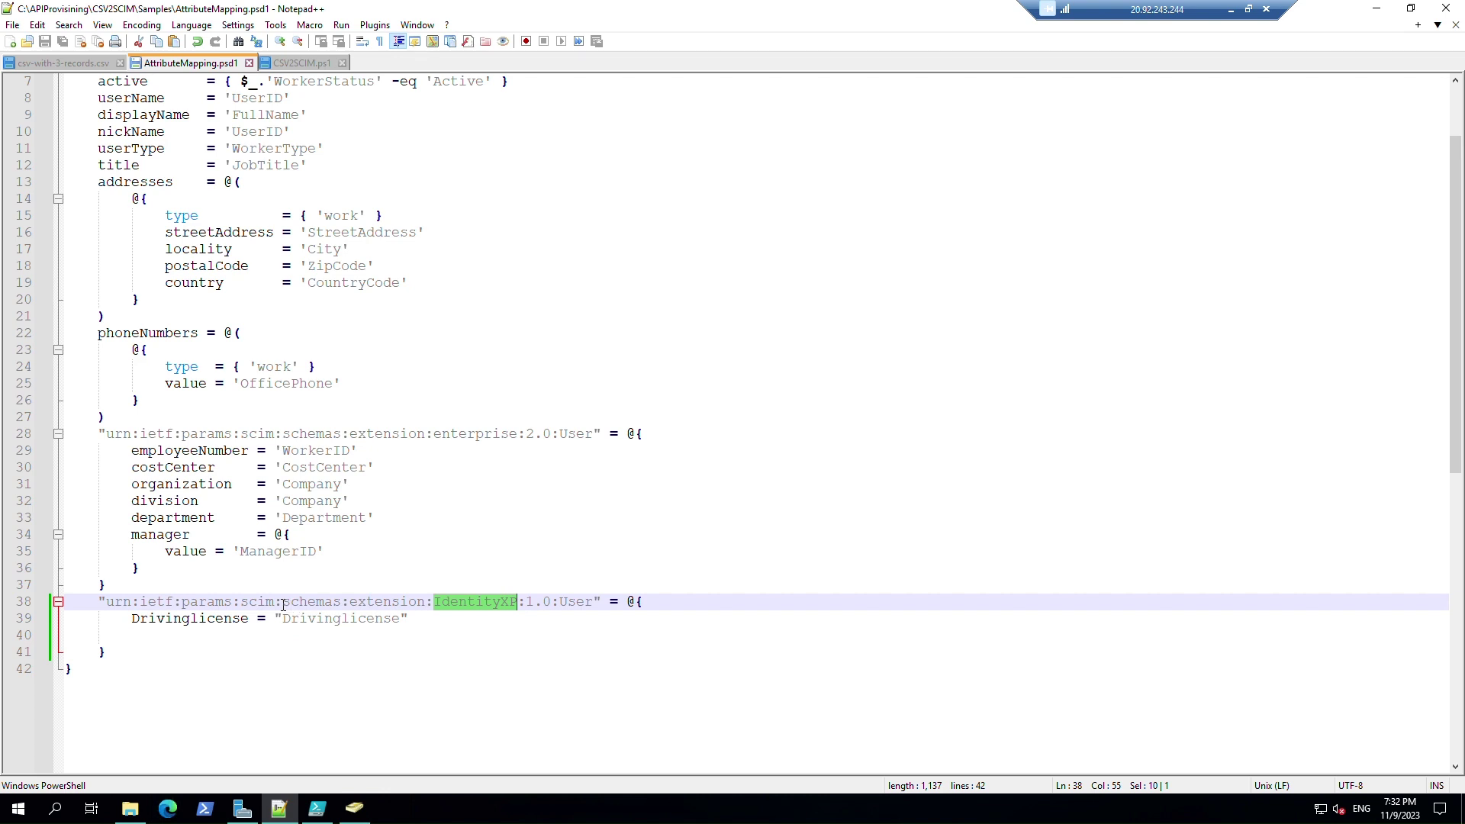
{"action": "left_click_drag", "start_coordinate": [283, 602], "coordinate": [325, 602]}
{"action": "left_click", "coordinate": [351, 669]}
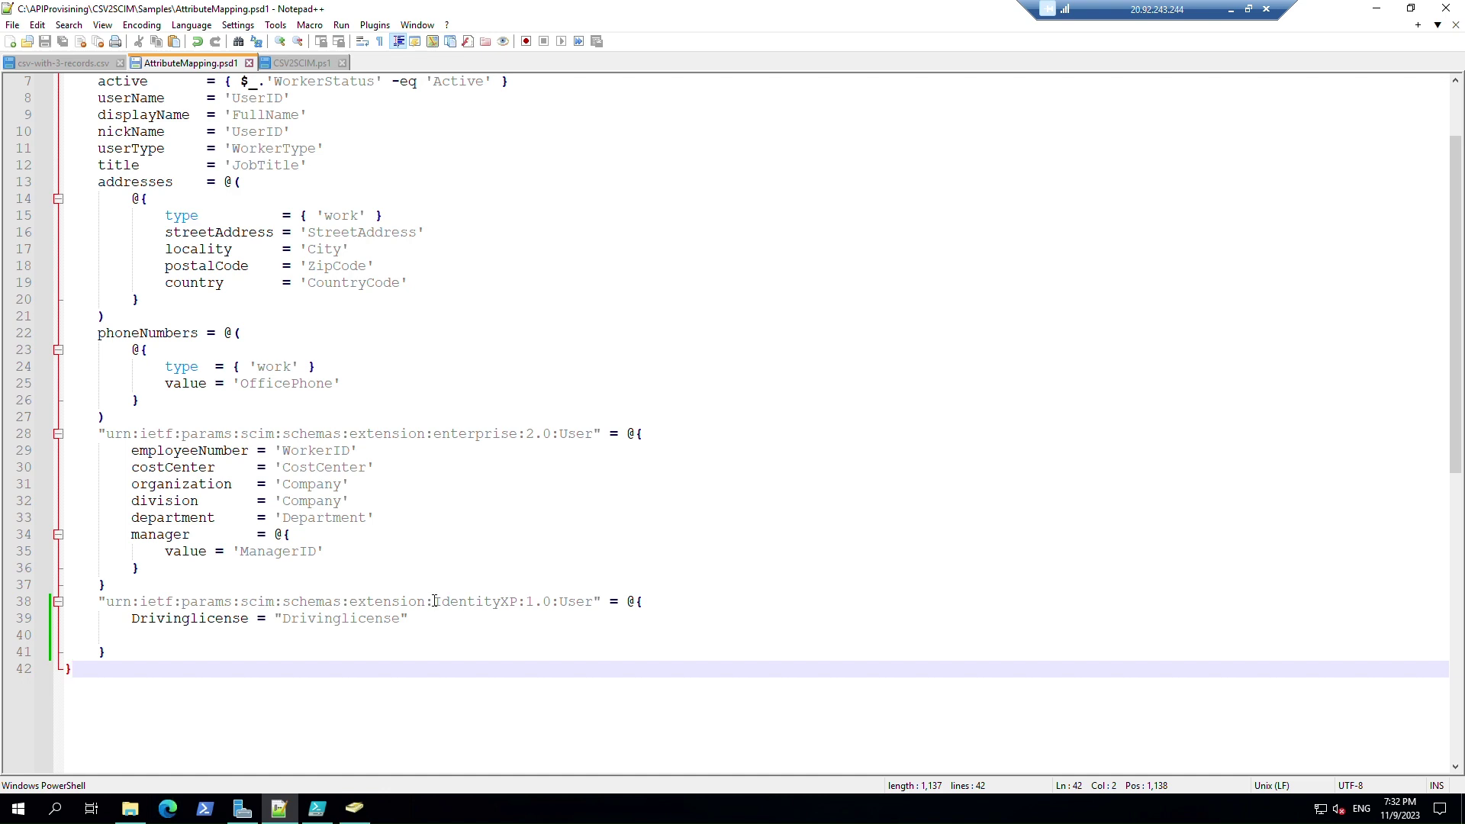
{"action": "left_click_drag", "start_coordinate": [434, 602], "coordinate": [554, 607]}
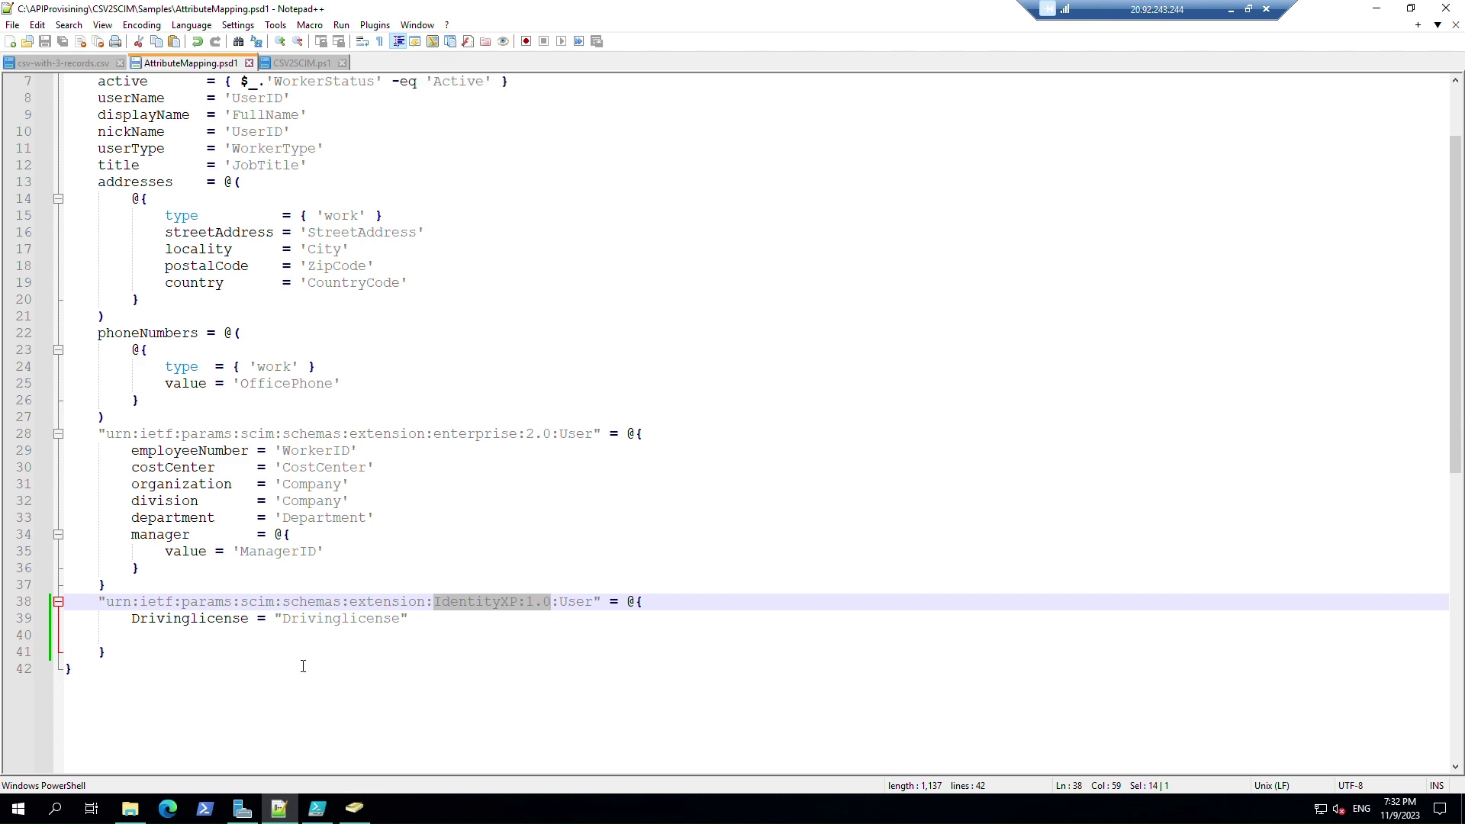
{"action": "left_click", "coordinate": [301, 64]}
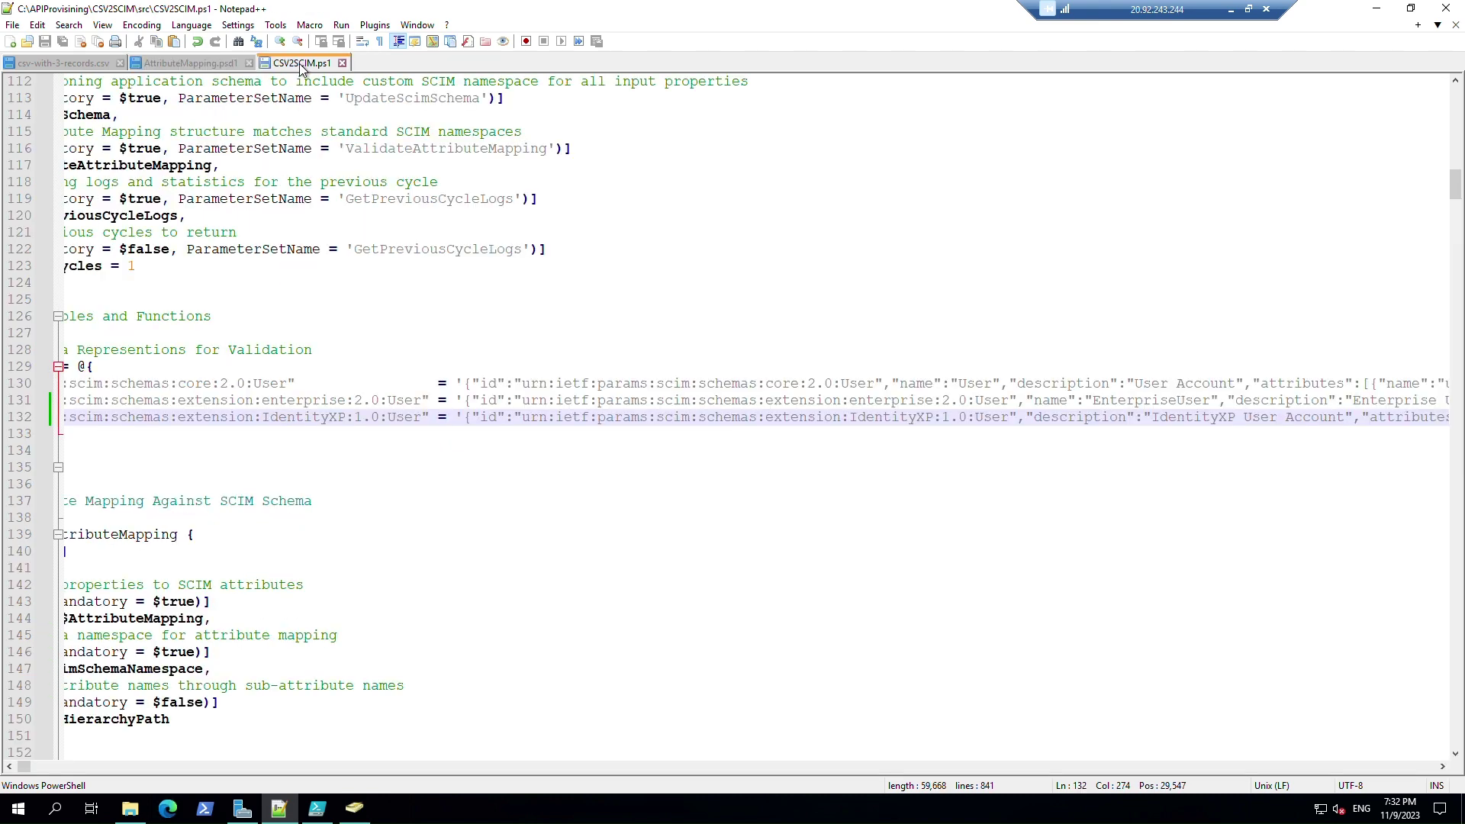
{"action": "left_click", "coordinate": [65, 66]}
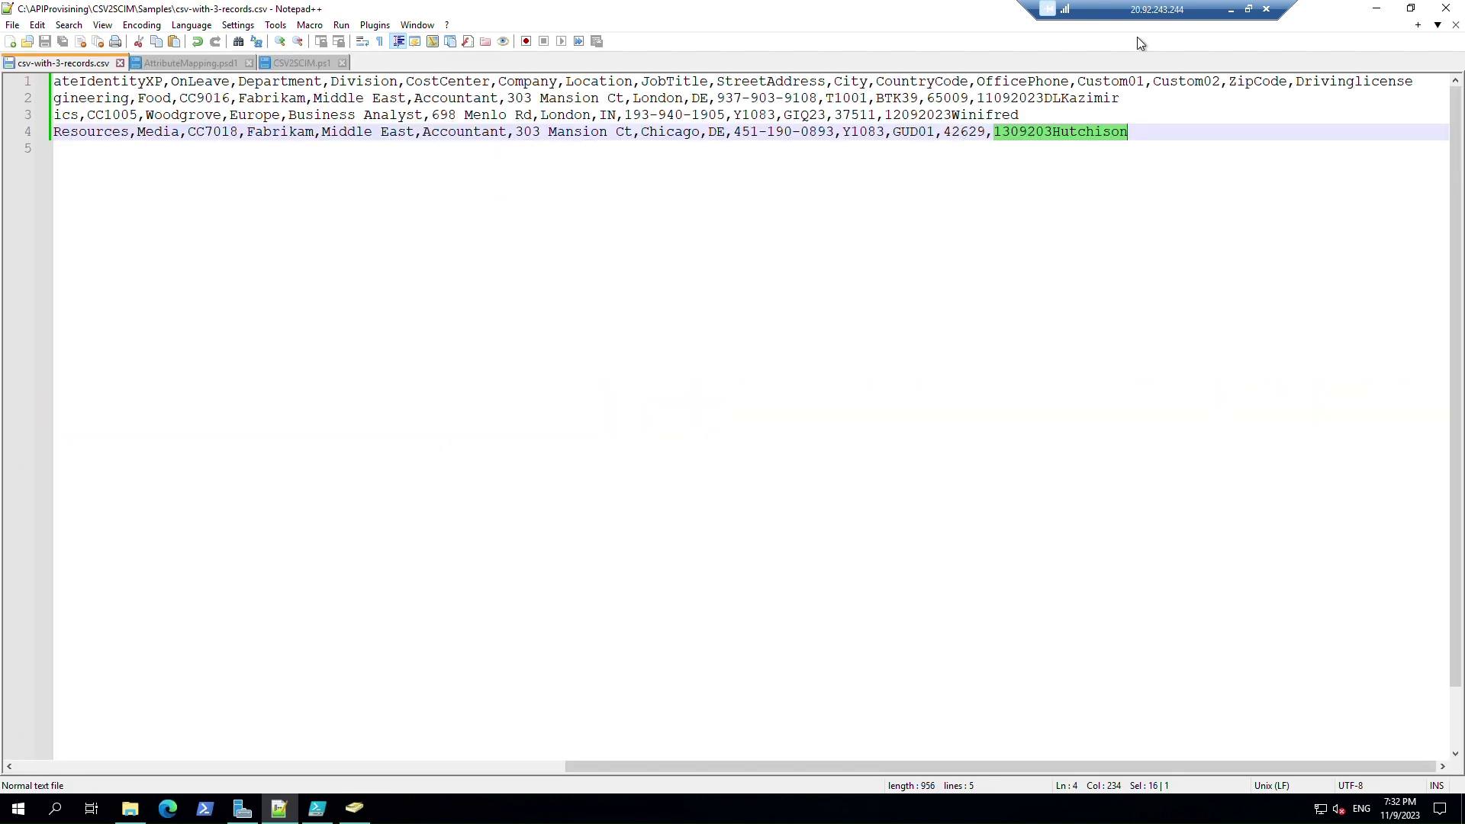
{"action": "left_click_drag", "start_coordinate": [1295, 81], "coordinate": [1421, 86]}
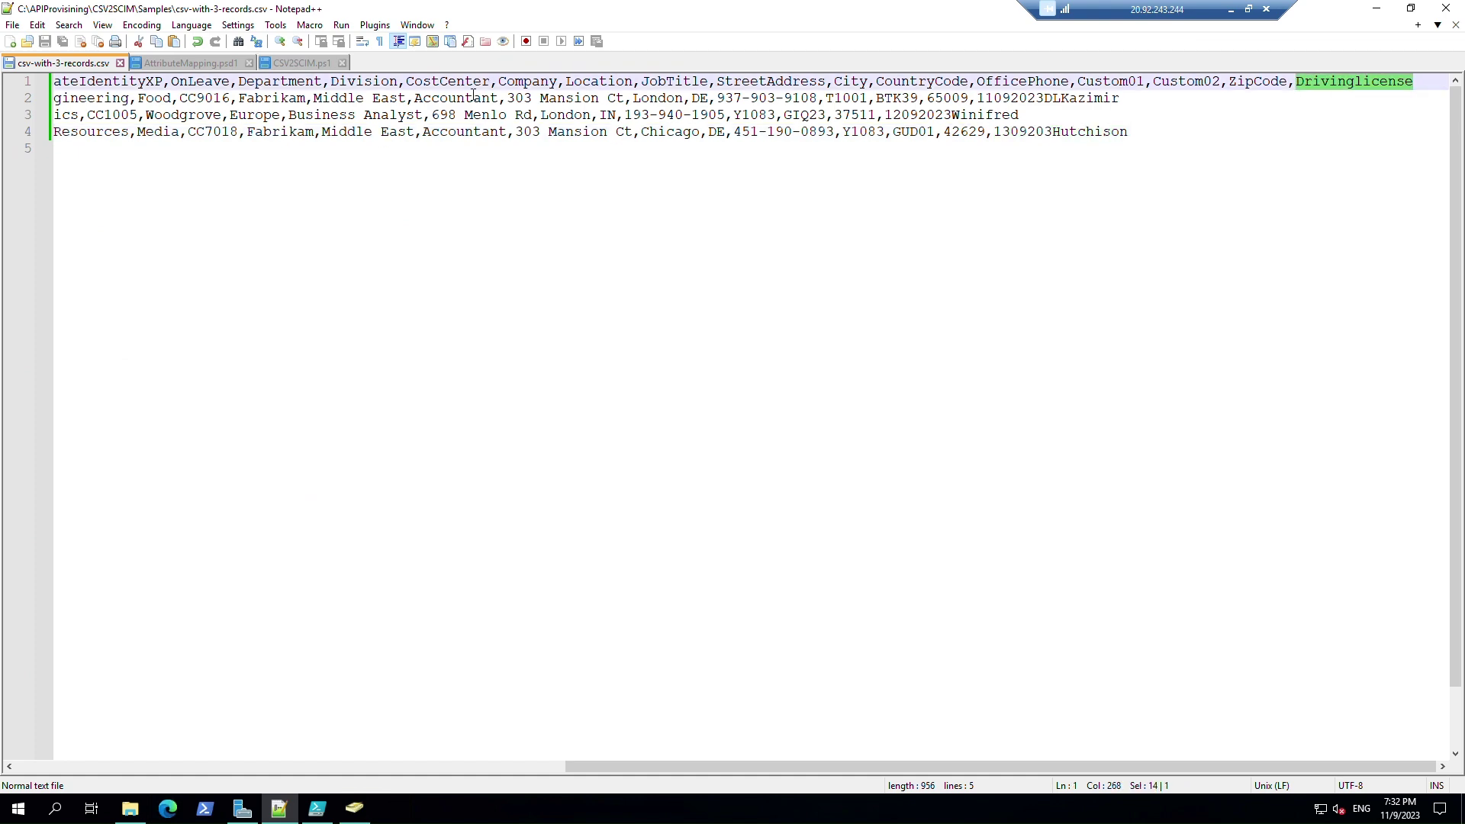
{"action": "left_click", "coordinate": [313, 66]}
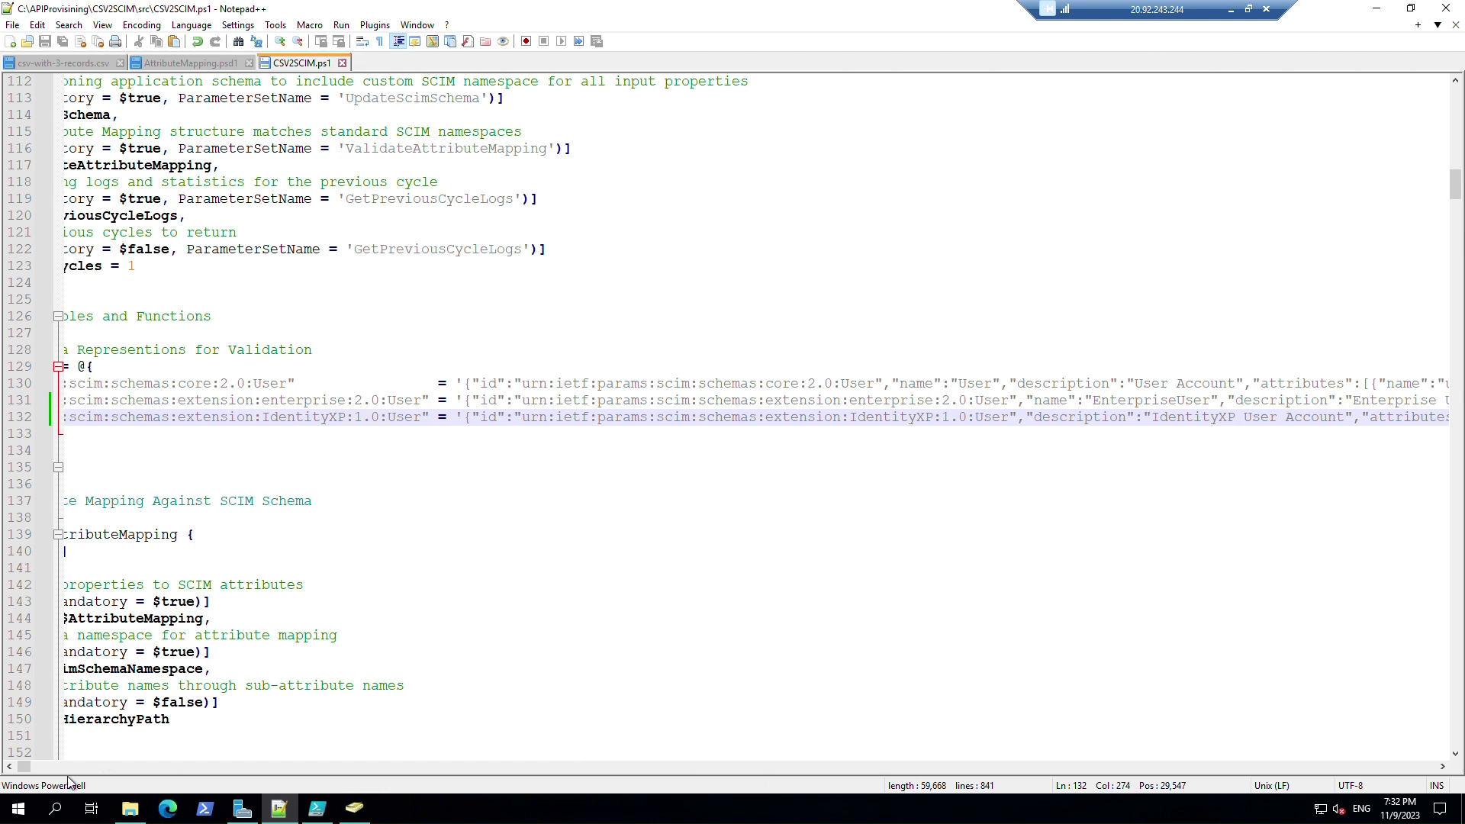
{"action": "left_click", "coordinate": [10, 766]}
{"action": "left_click_drag", "start_coordinate": [12, 771], "coordinate": [13, 771]}
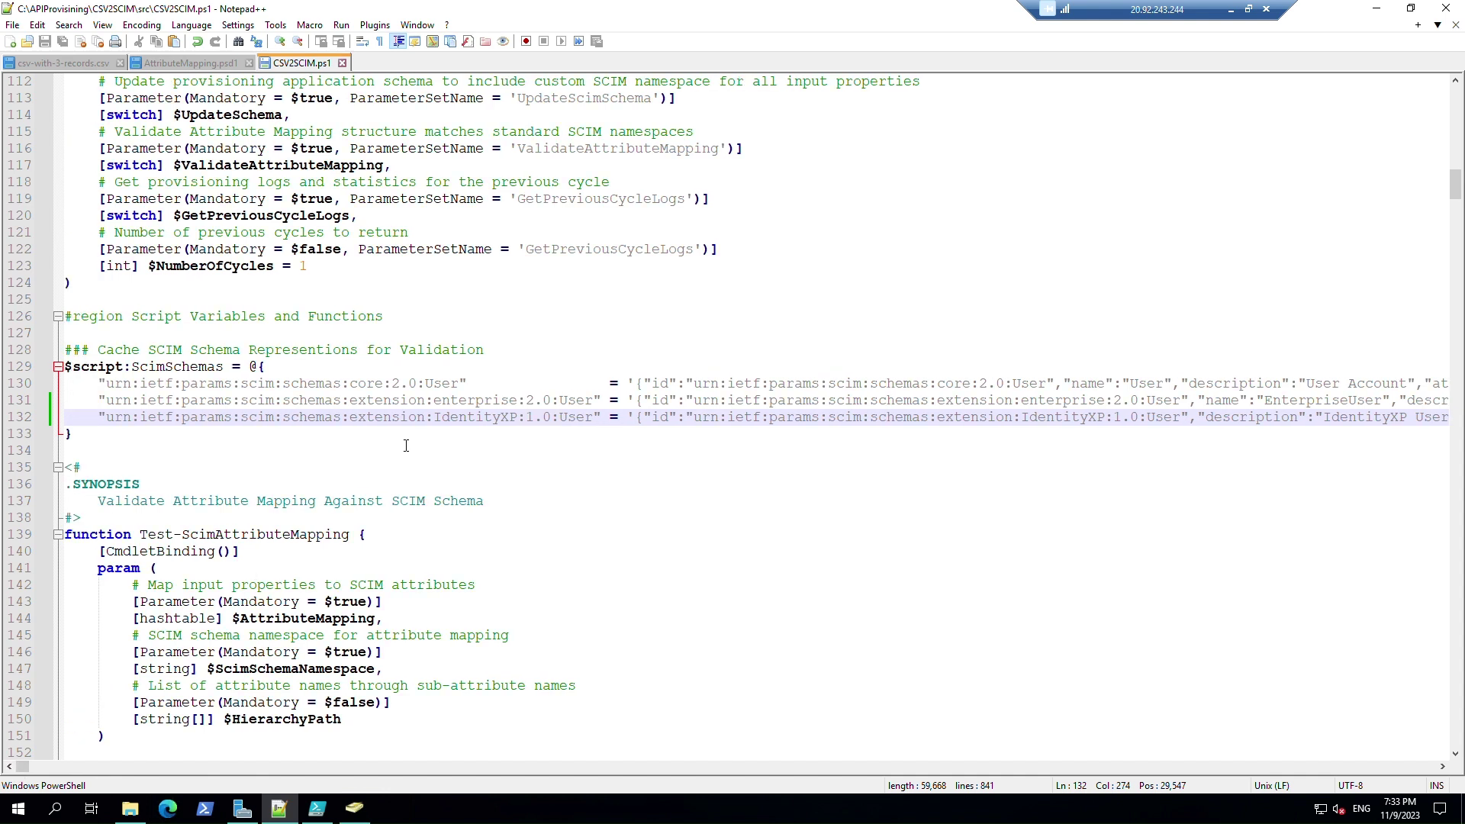
{"action": "left_click_drag", "start_coordinate": [95, 383], "coordinate": [103, 412]}
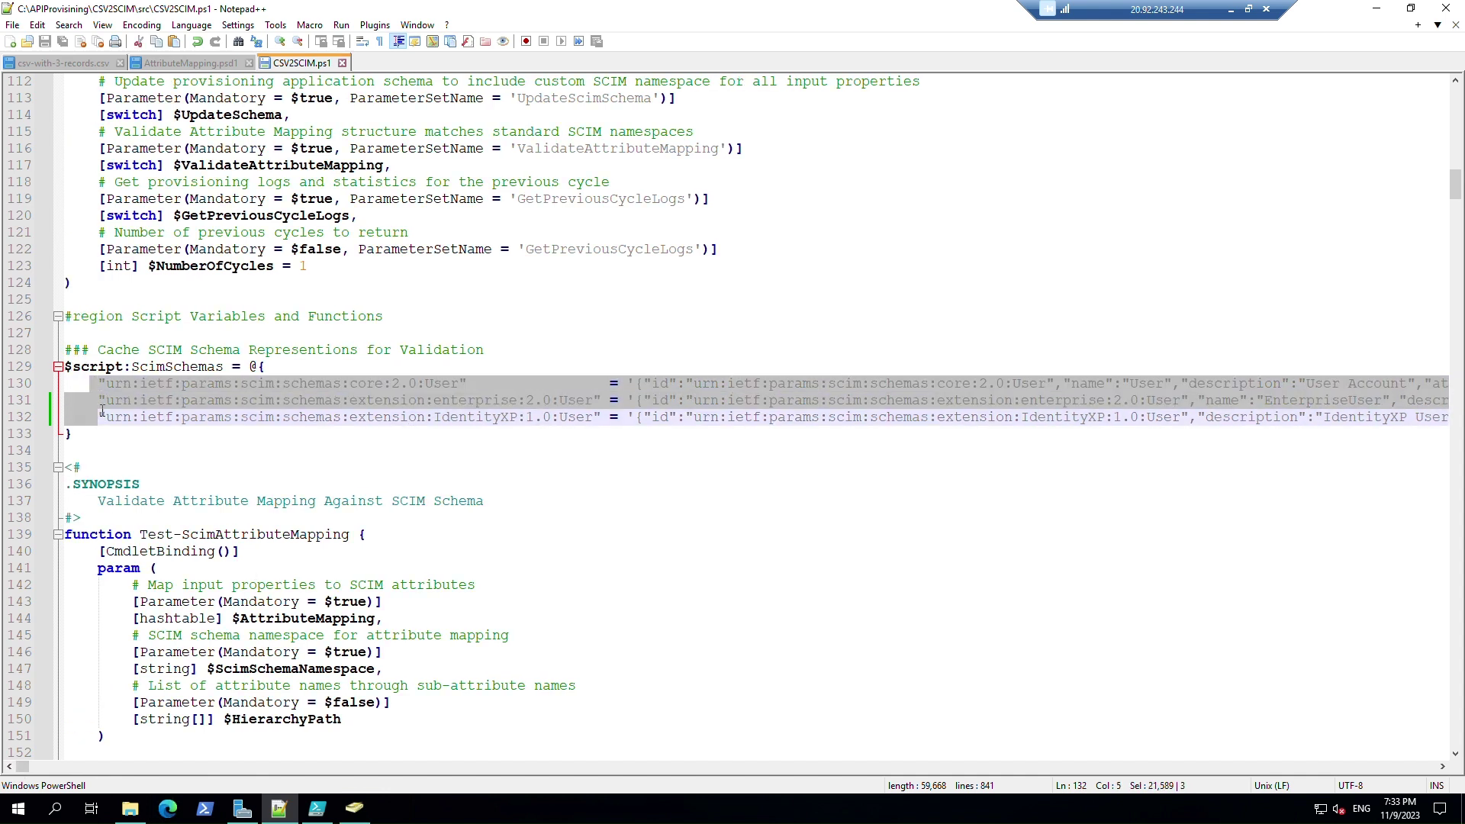
{"action": "left_click", "coordinate": [106, 418]}
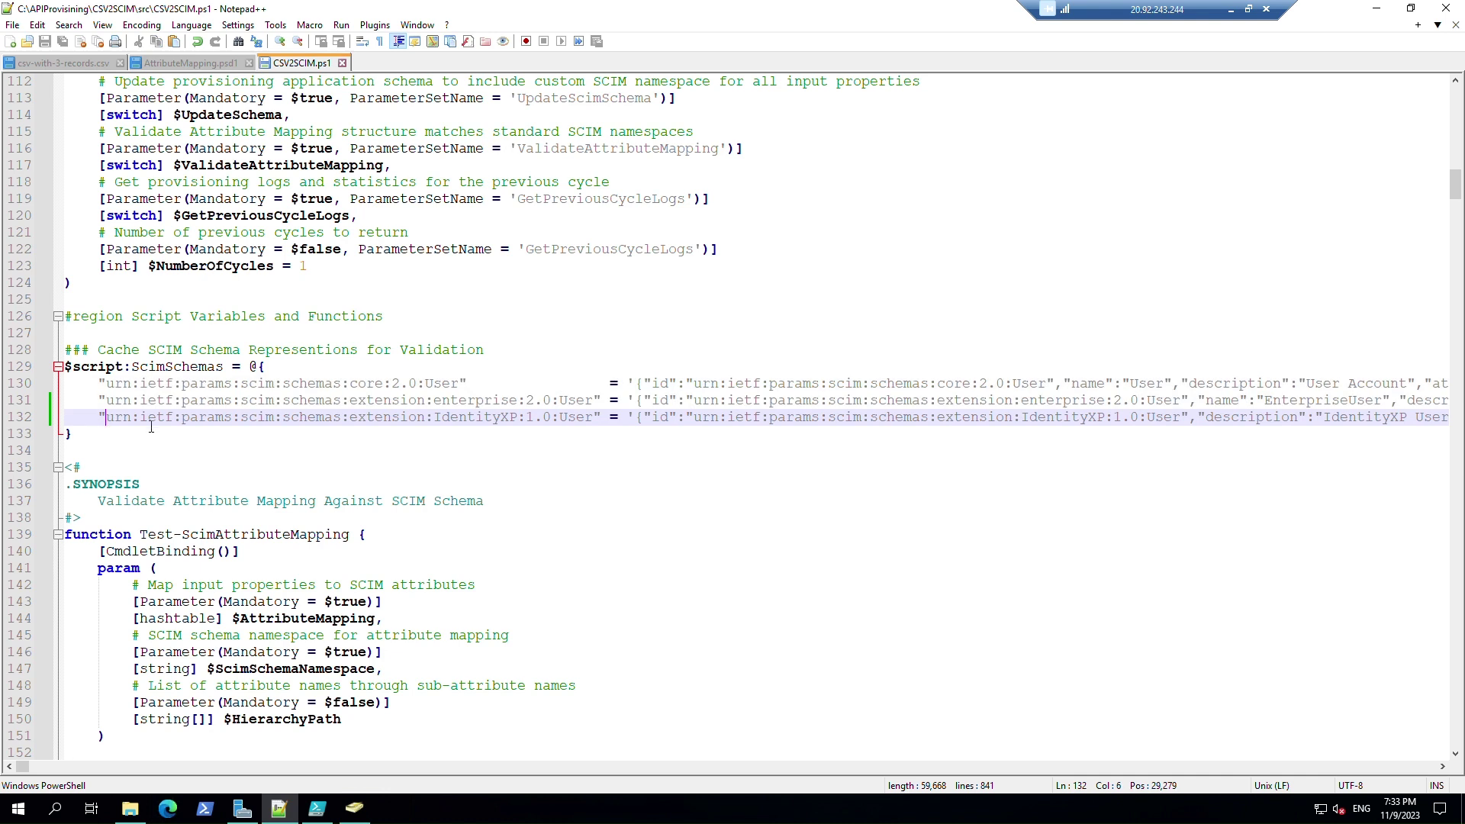
{"action": "left_click", "coordinate": [450, 429], "text": "shift"}
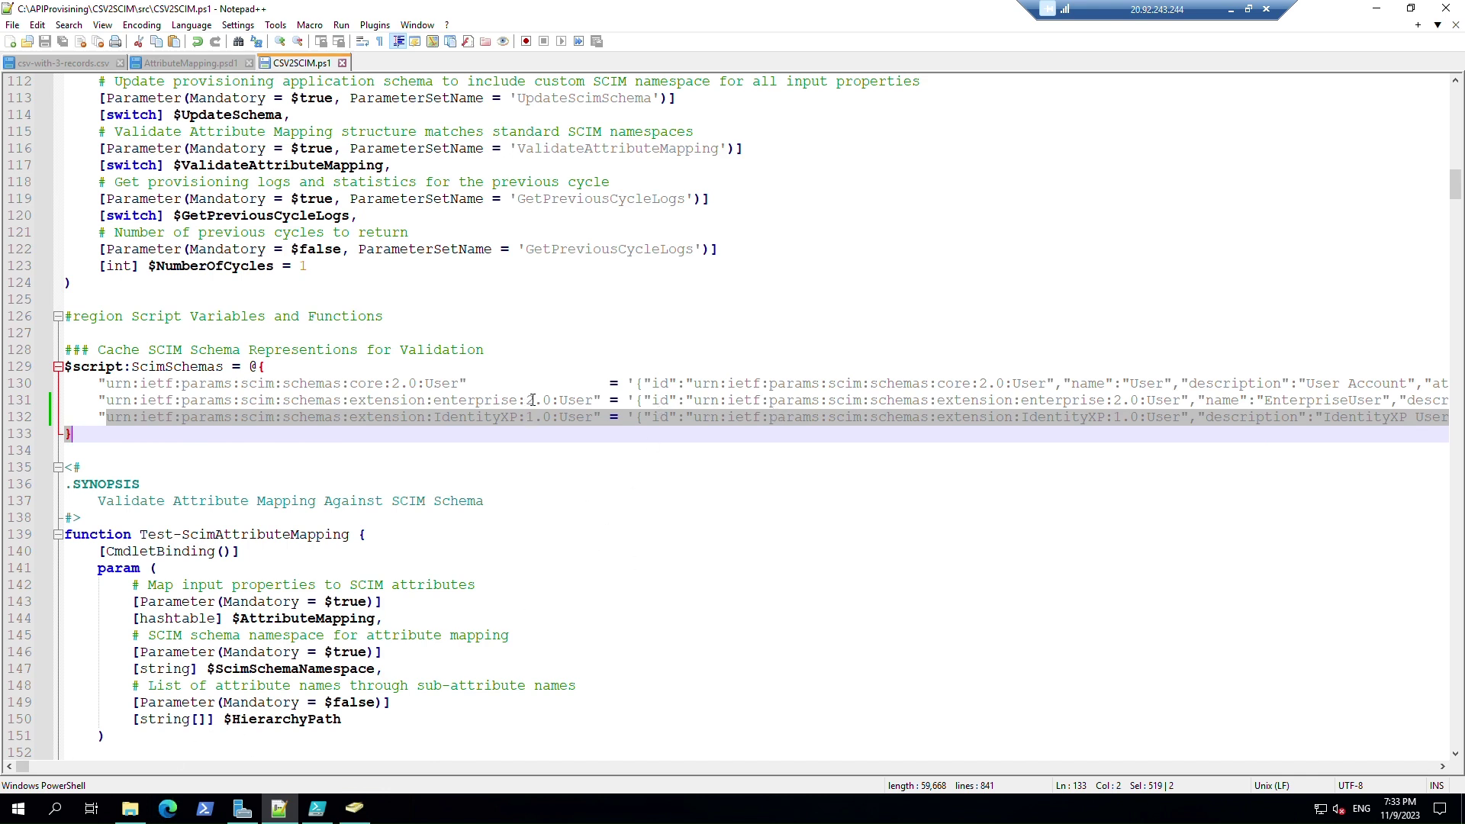
{"action": "left_click_drag", "start_coordinate": [531, 400], "coordinate": [533, 416]}
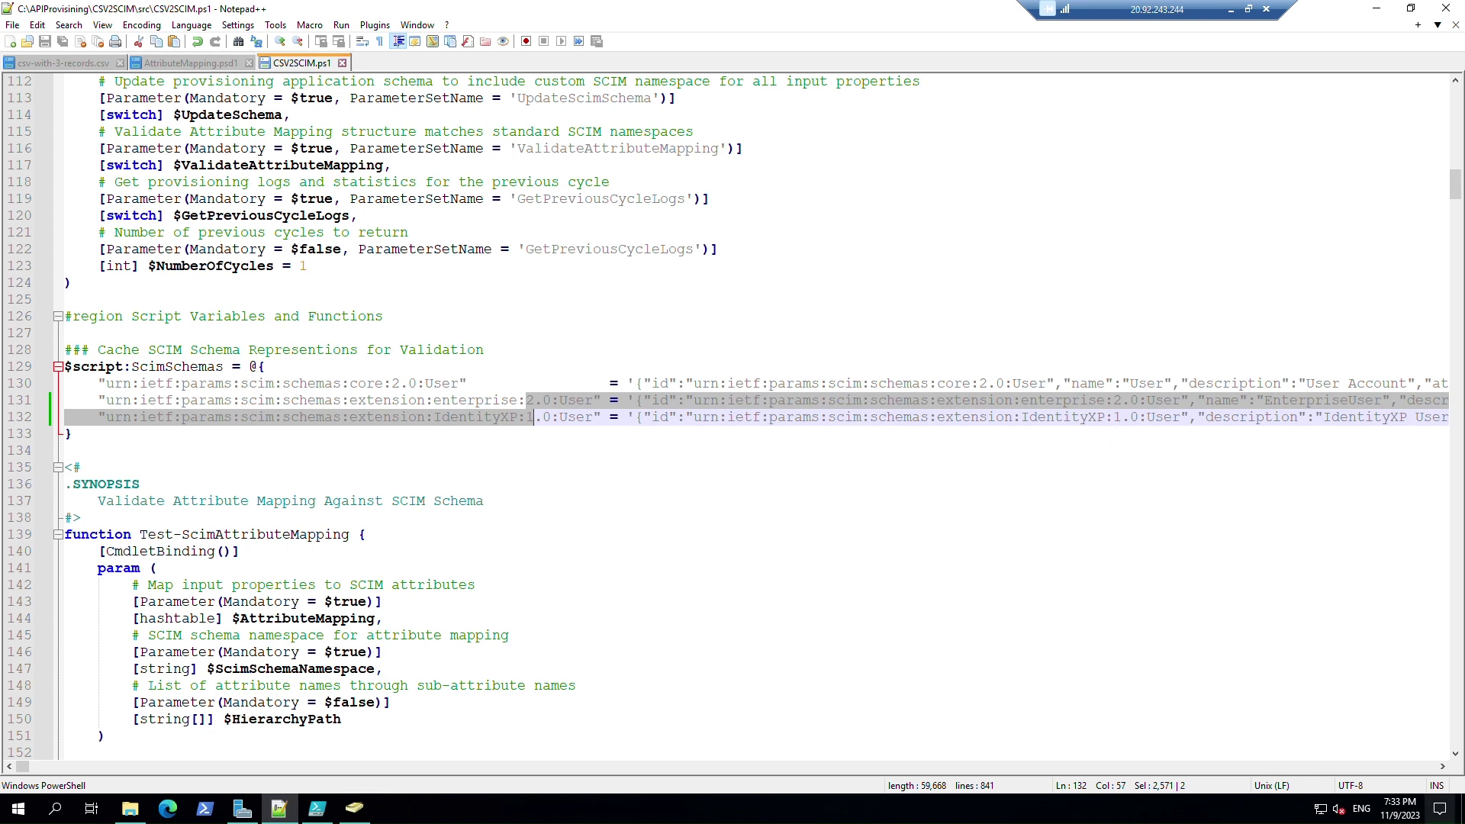
{"action": "left_click", "coordinate": [1442, 767]}
{"action": "left_click_drag", "start_coordinate": [1442, 767], "coordinate": [1441, 767]}
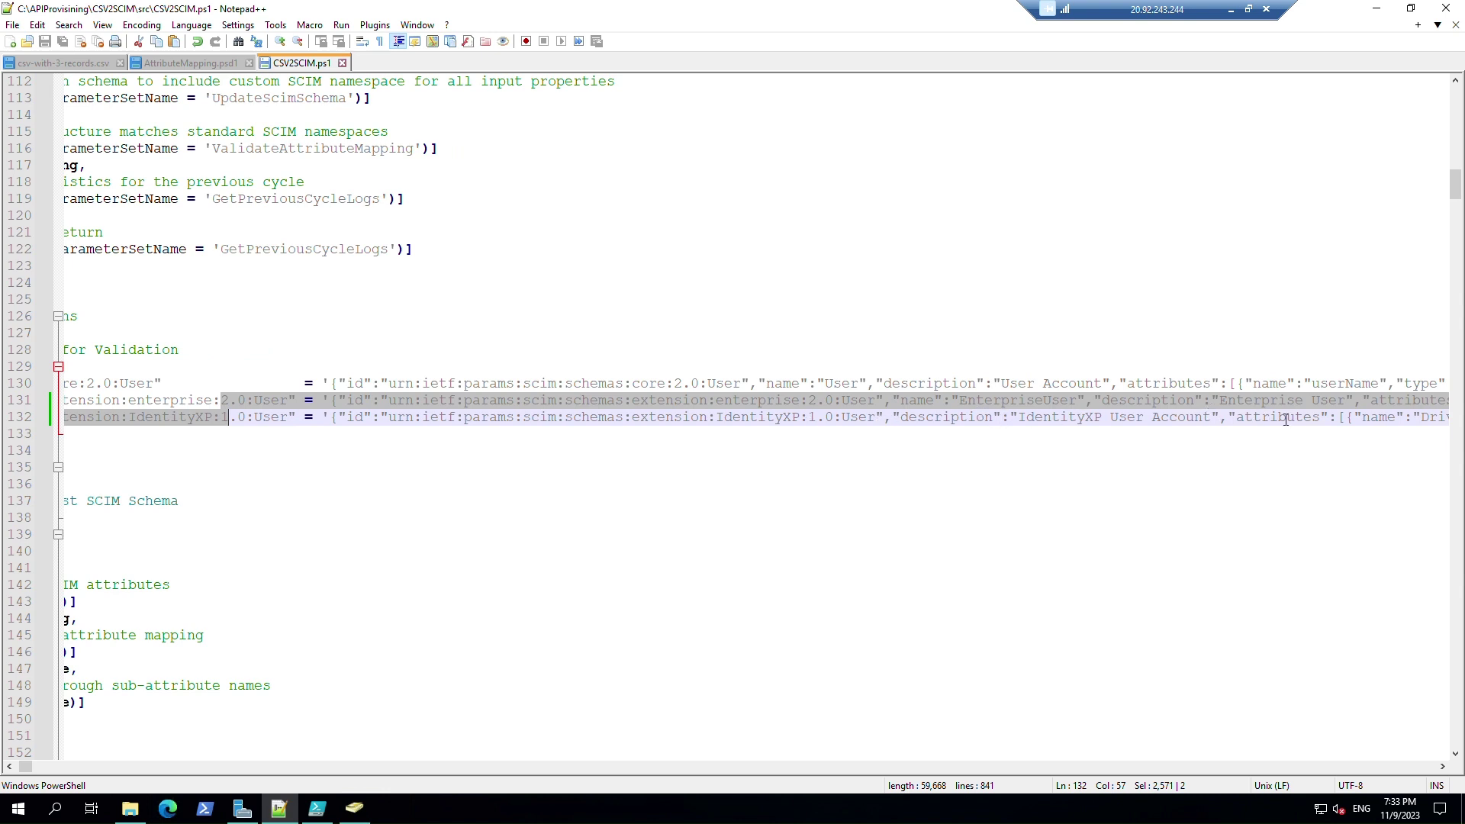
Step: Scroll along line 132 to read the Drivinglicense attribute definition through to the schema's meta section
{"action": "left_click_drag", "start_coordinate": [1235, 417], "coordinate": [1316, 420]}
{"action": "left_click", "coordinate": [1442, 766]}
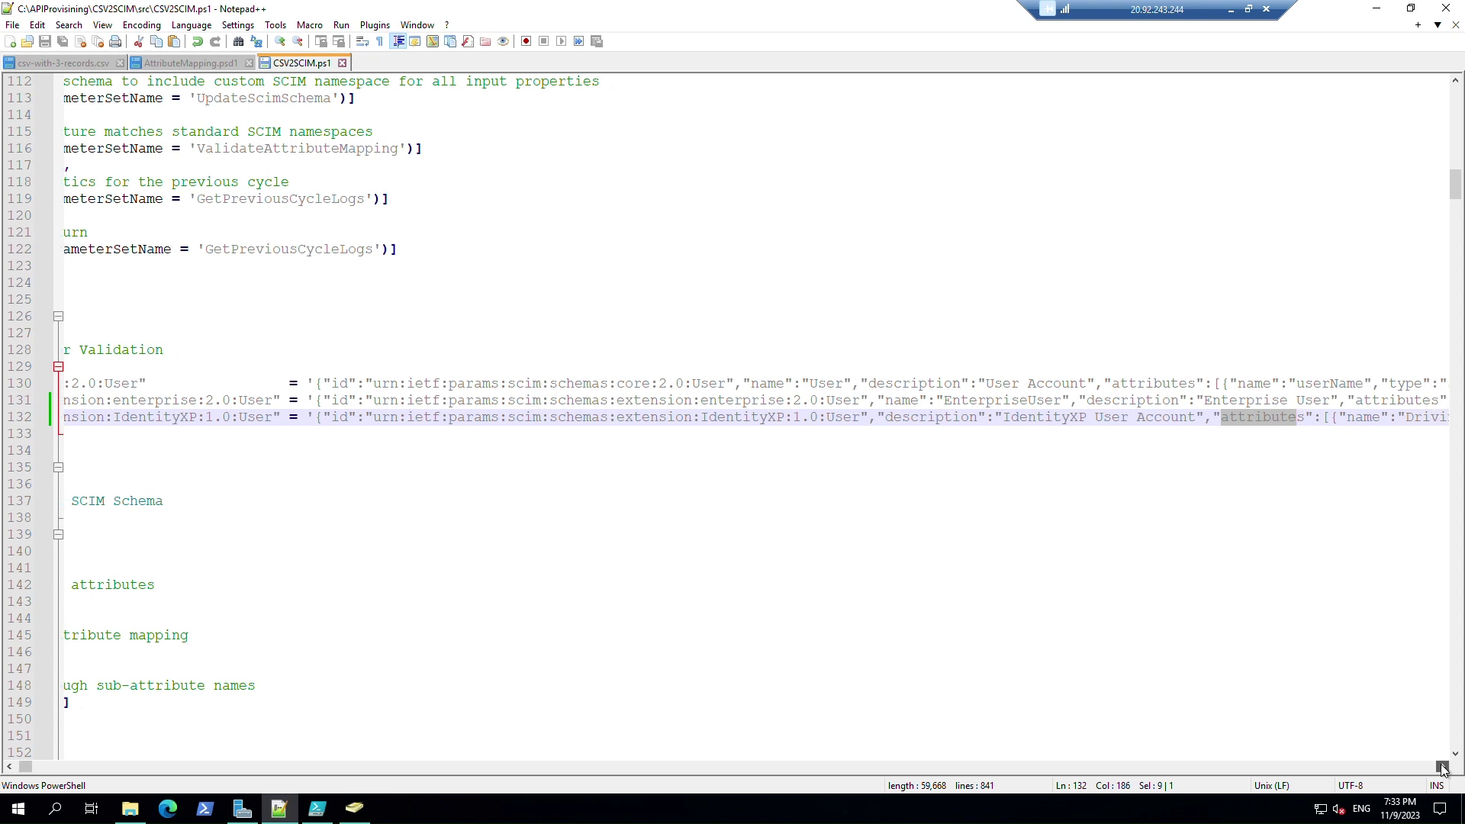
{"action": "left_click", "coordinate": [1441, 766]}
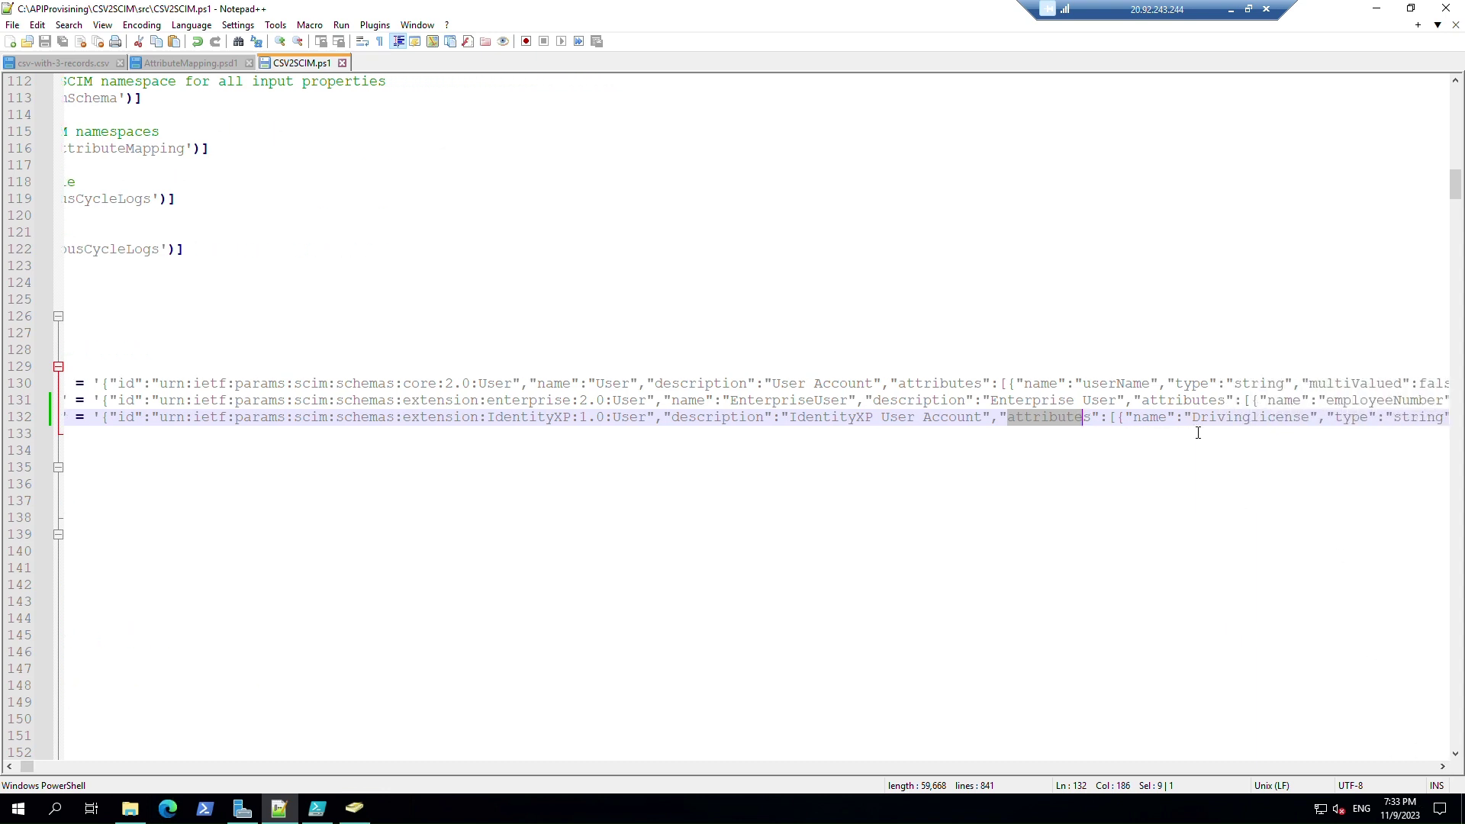
{"action": "left_click", "coordinate": [1441, 766]}
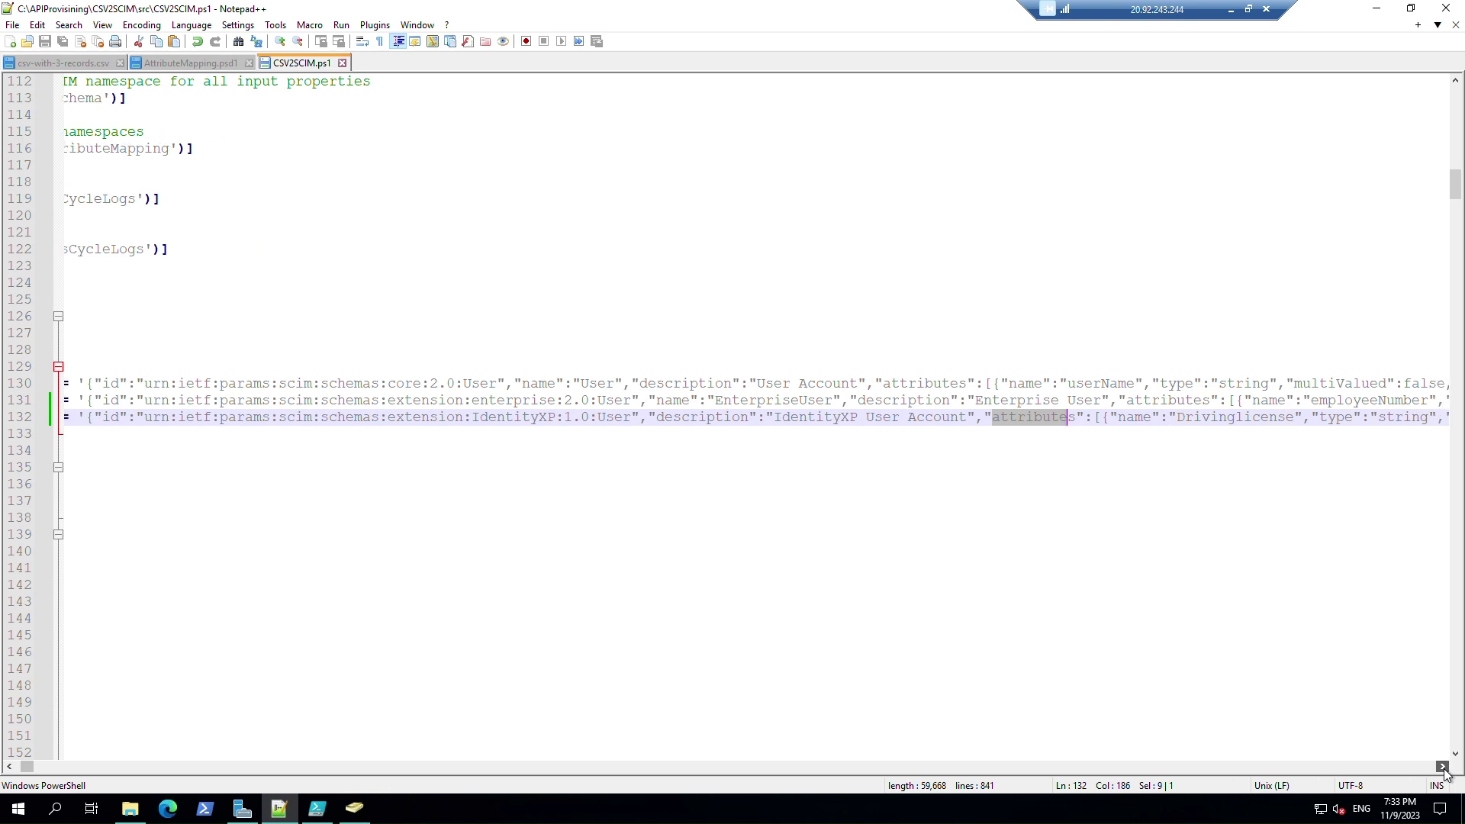
{"action": "left_click", "coordinate": [1442, 767]}
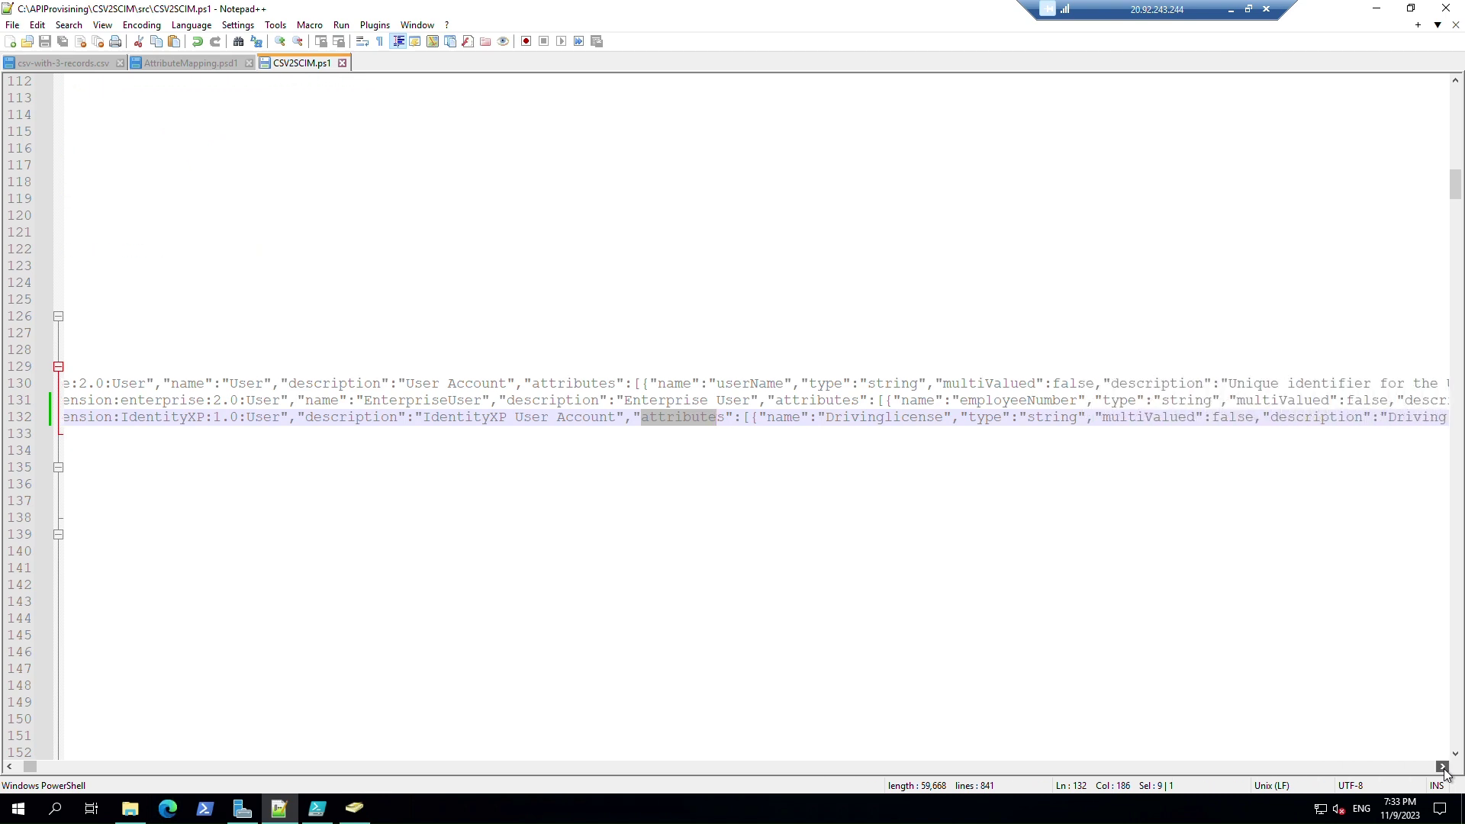
{"action": "left_click", "coordinate": [1442, 767]}
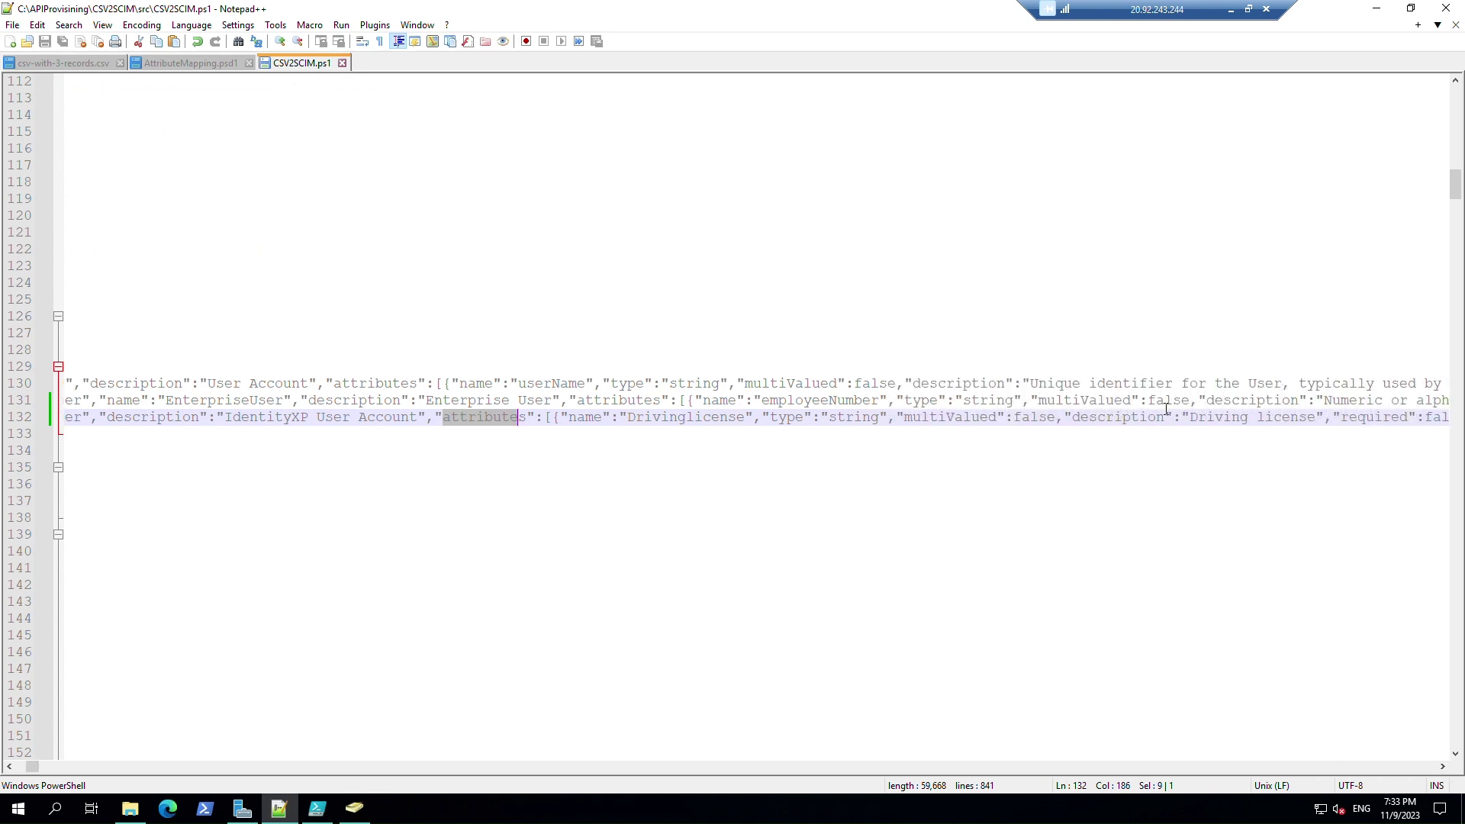
{"action": "left_click", "coordinate": [1441, 767]}
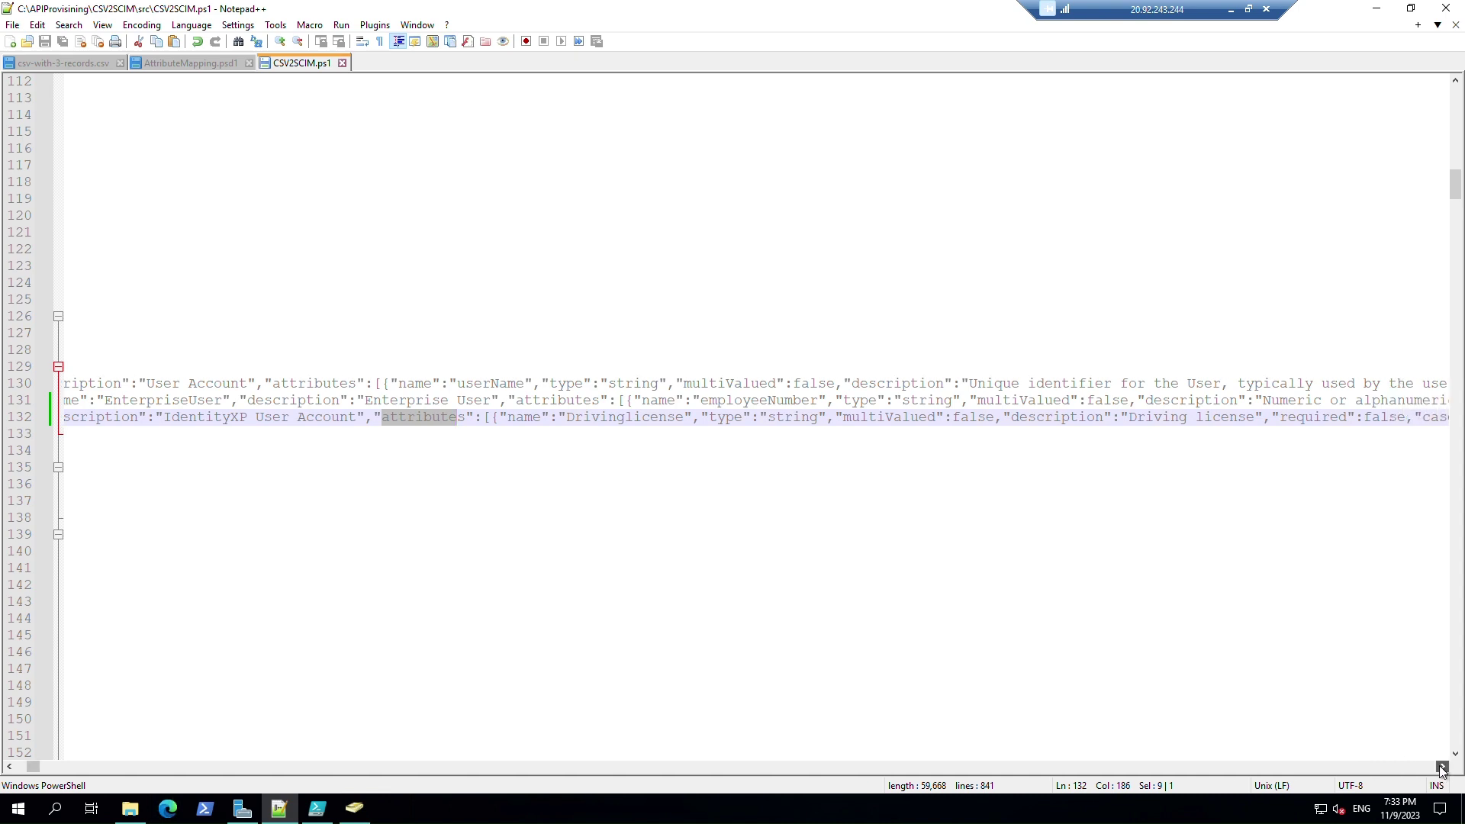
{"action": "left_click", "coordinate": [1441, 766]}
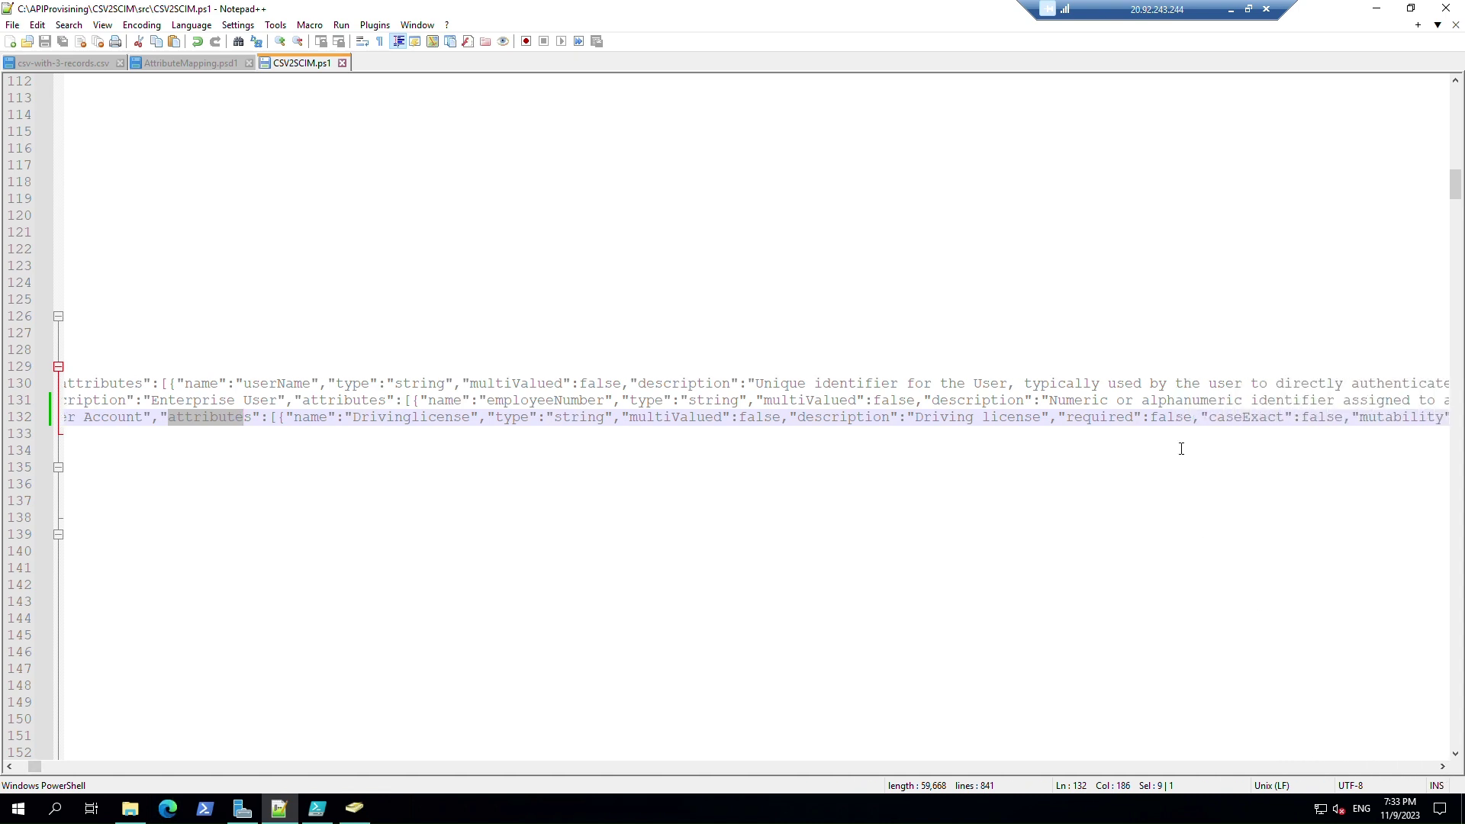
{"action": "left_click", "coordinate": [1442, 766]}
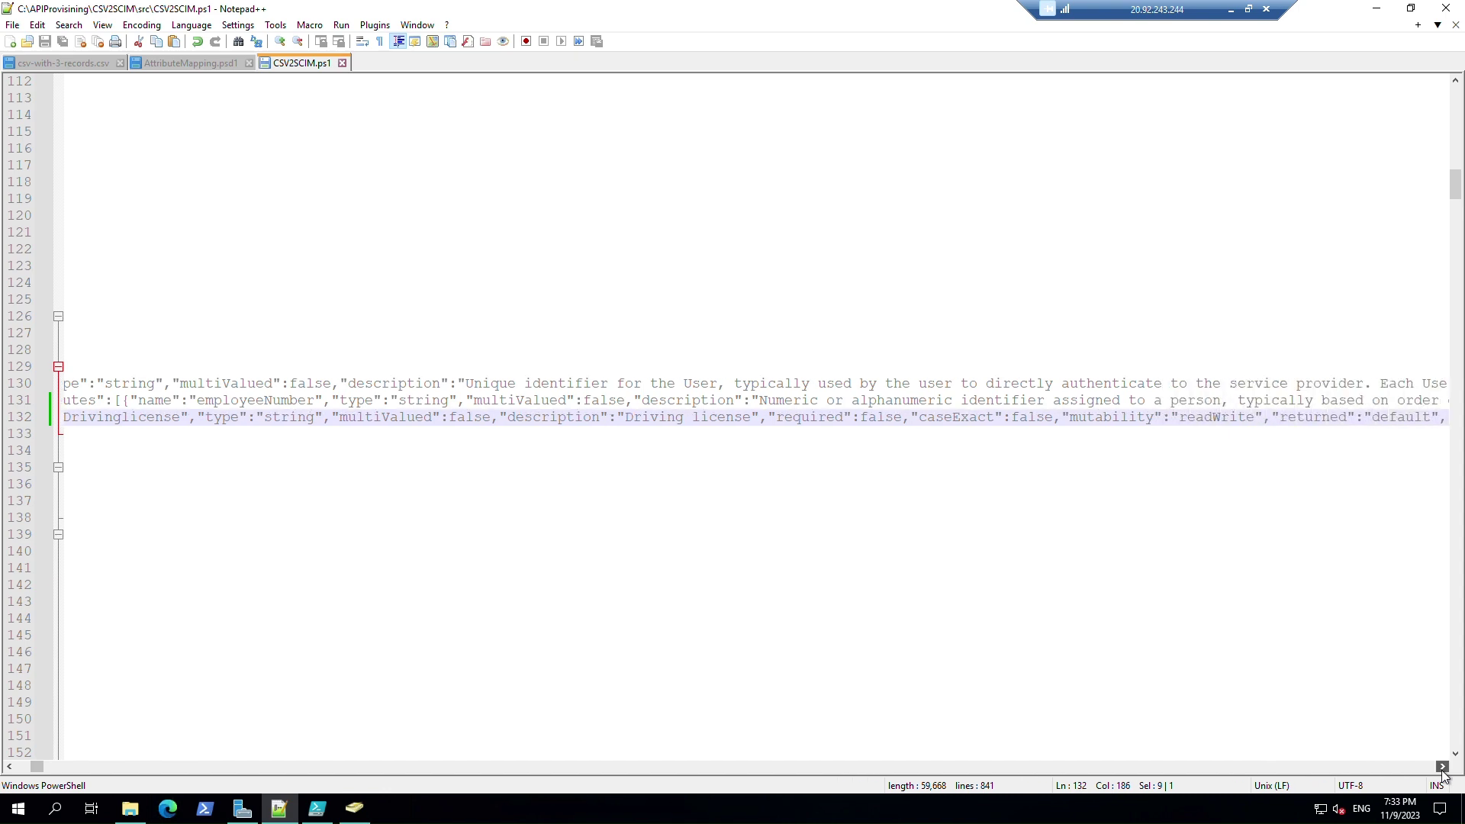
{"action": "left_click", "coordinate": [1442, 767]}
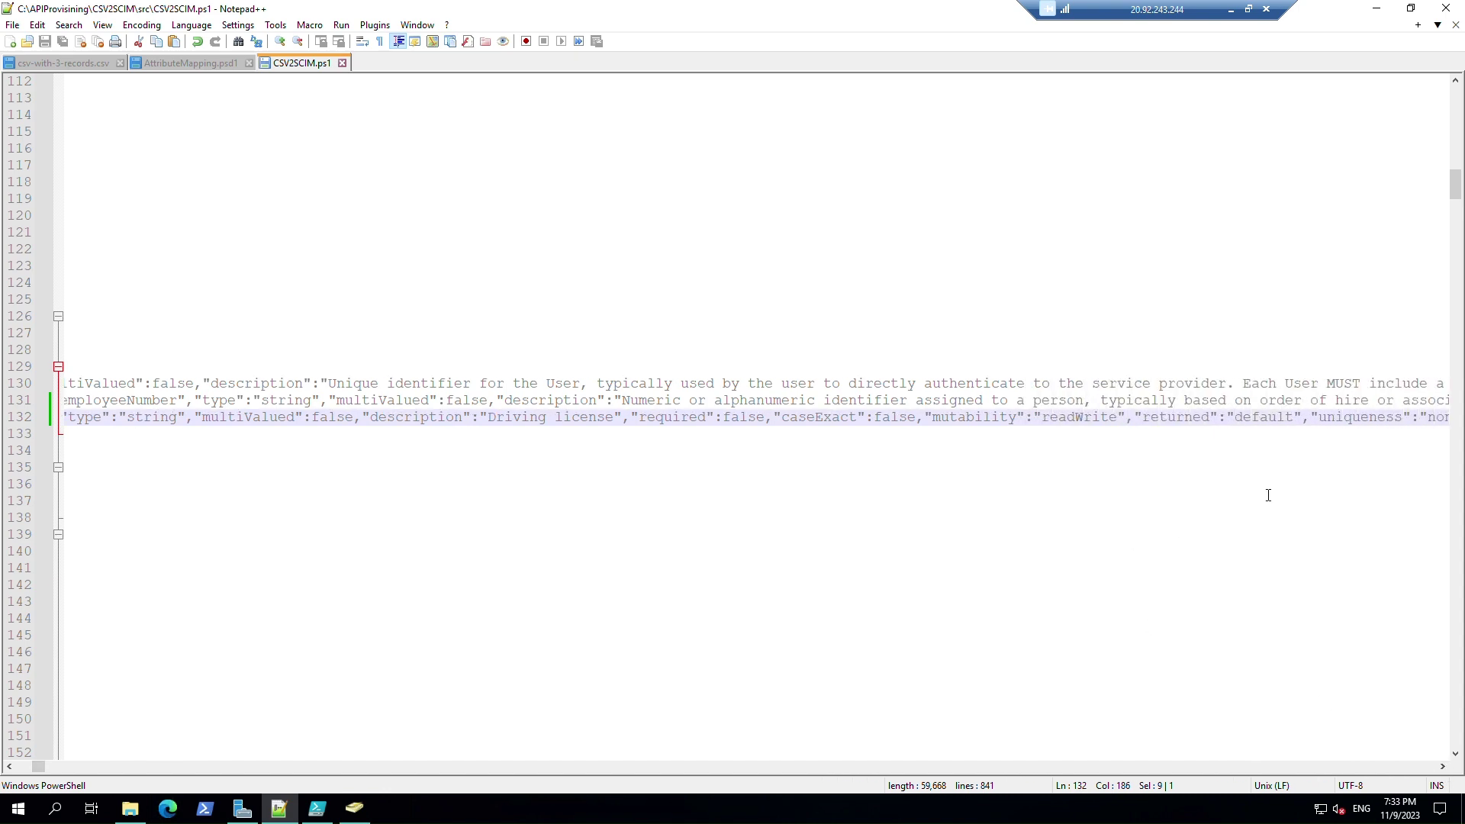
{"action": "left_click", "coordinate": [1441, 766]}
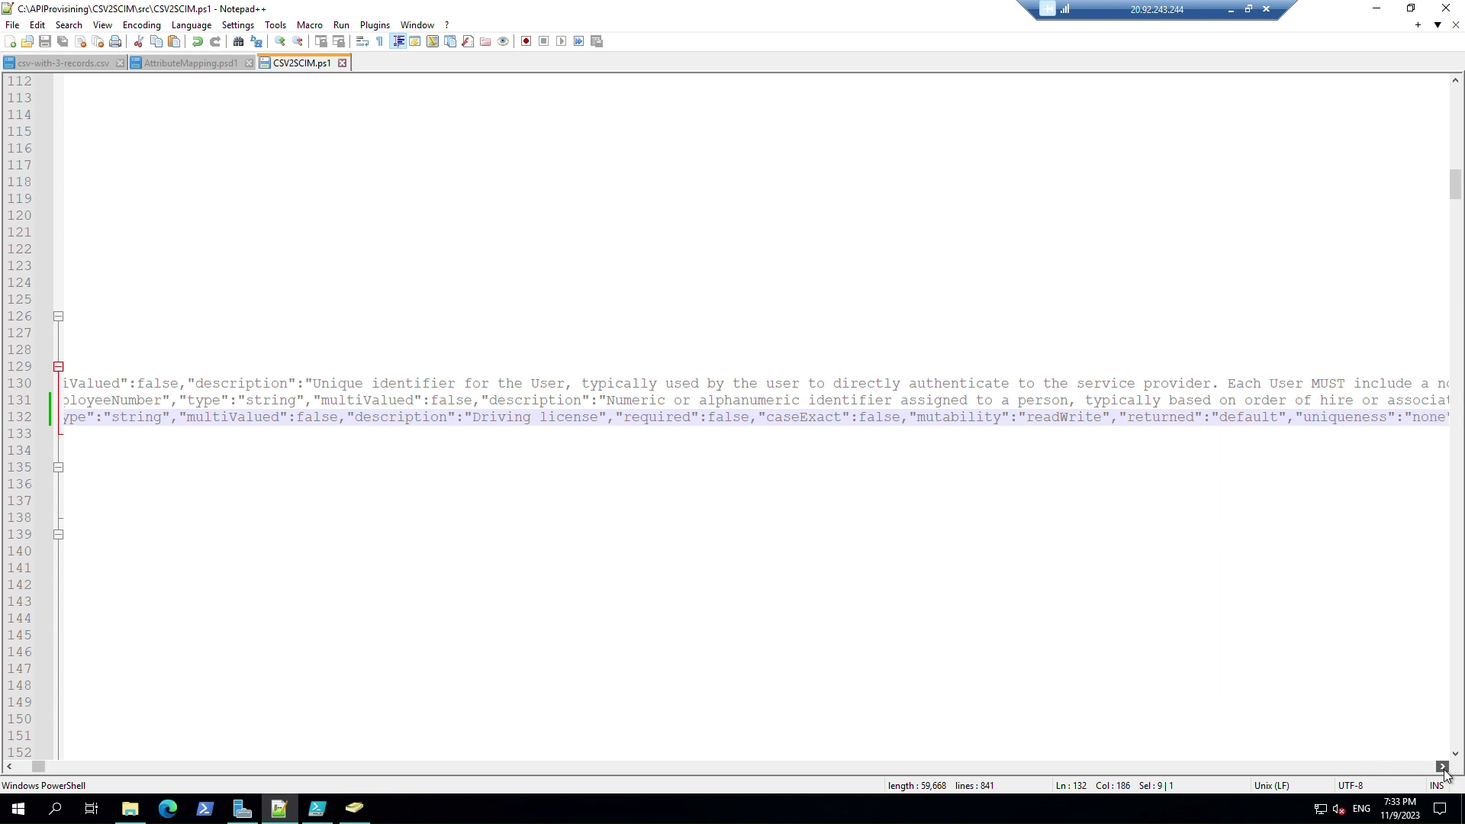
{"action": "left_click", "coordinate": [1442, 767]}
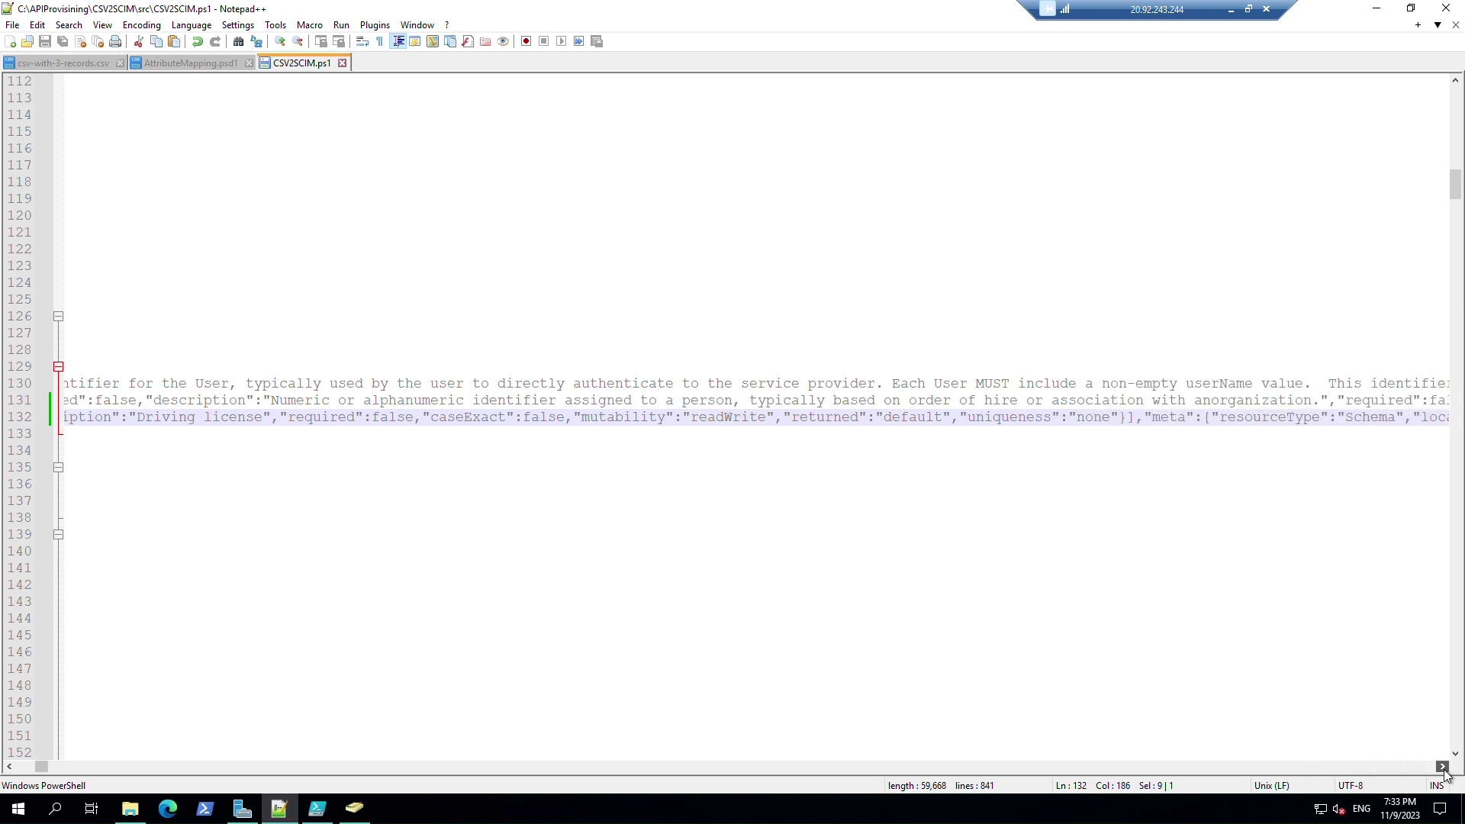
{"action": "left_click", "coordinate": [1442, 766]}
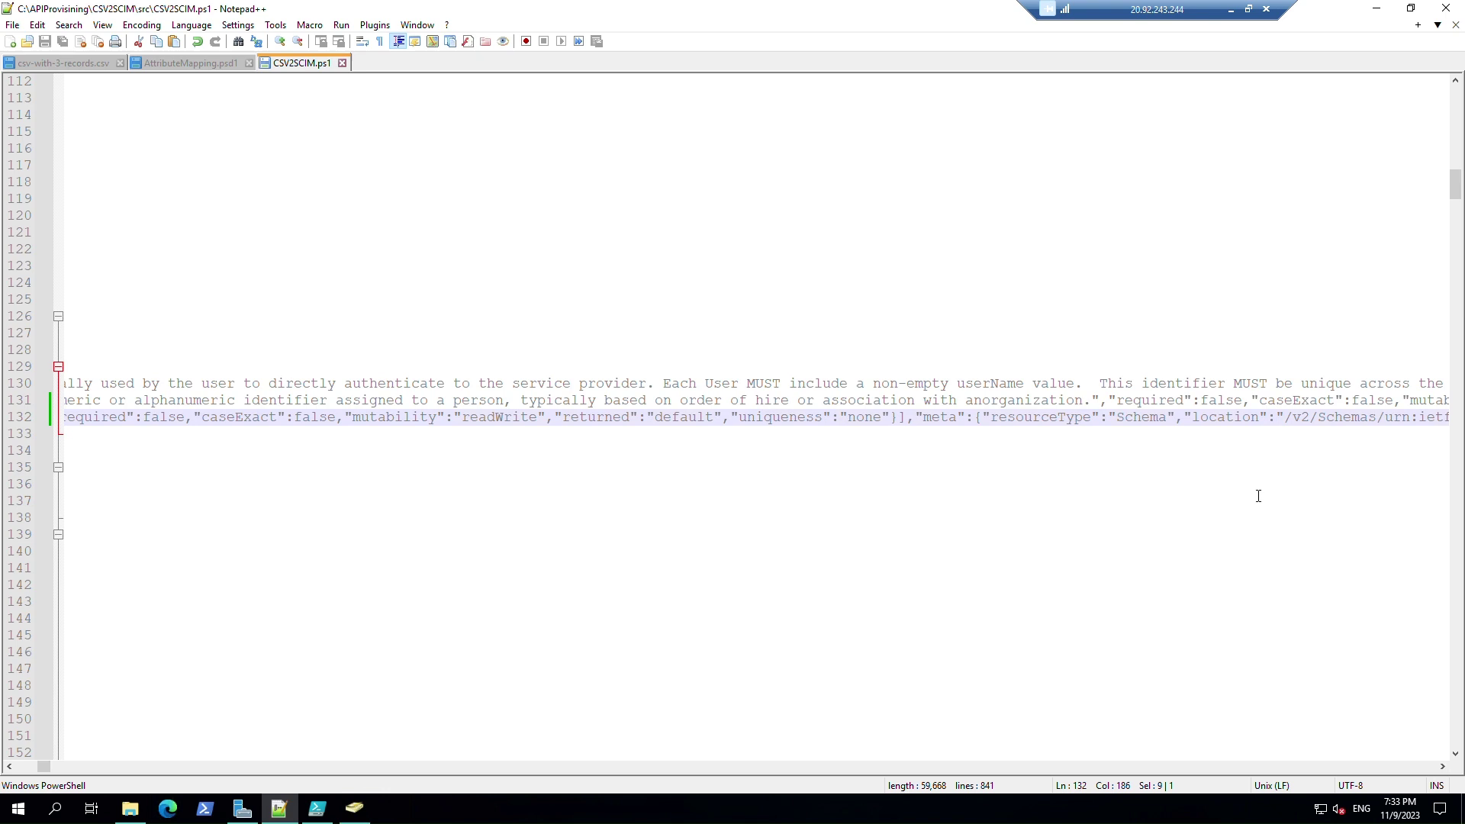
{"action": "left_click", "coordinate": [1442, 767]}
{"action": "left_click", "coordinate": [1442, 767]}
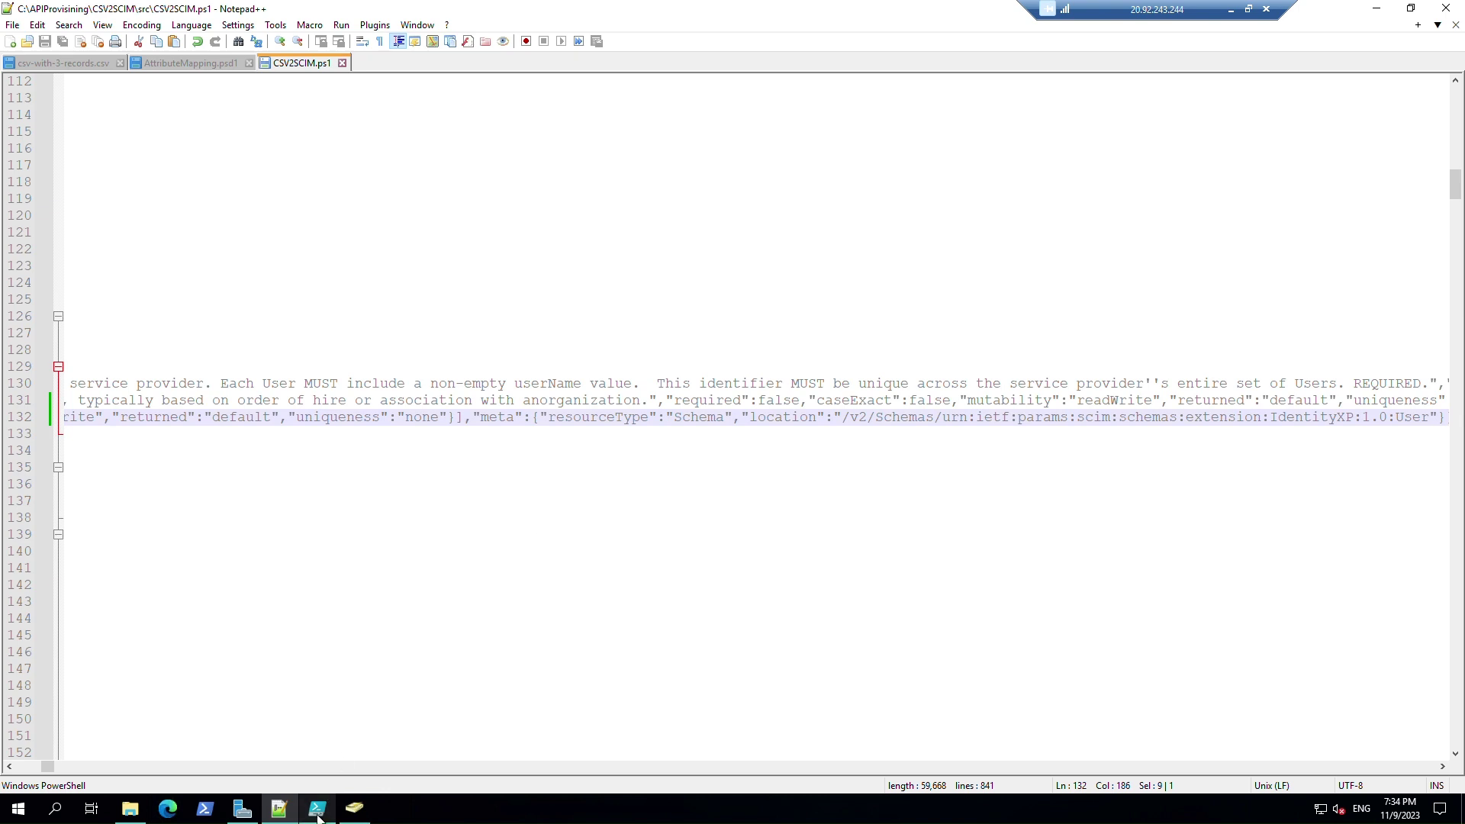
{"action": "mouse_move", "coordinate": [317, 816]}
Step: Change into the src folder and import the attribute mapping file with Import-PowerShellDataFile
{"action": "left_click", "coordinate": [1376, 8]}
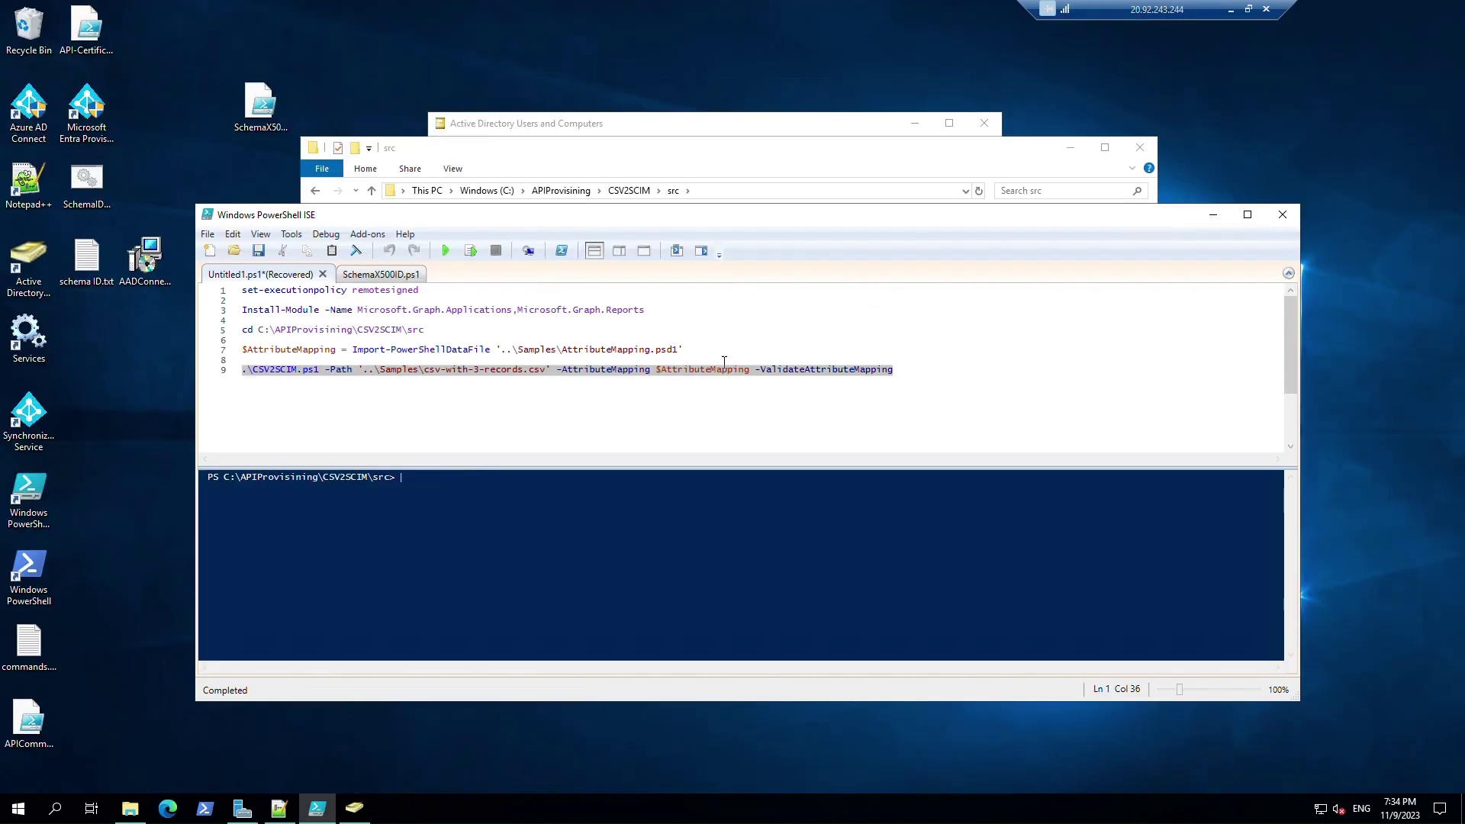
{"action": "left_click", "coordinate": [634, 370]}
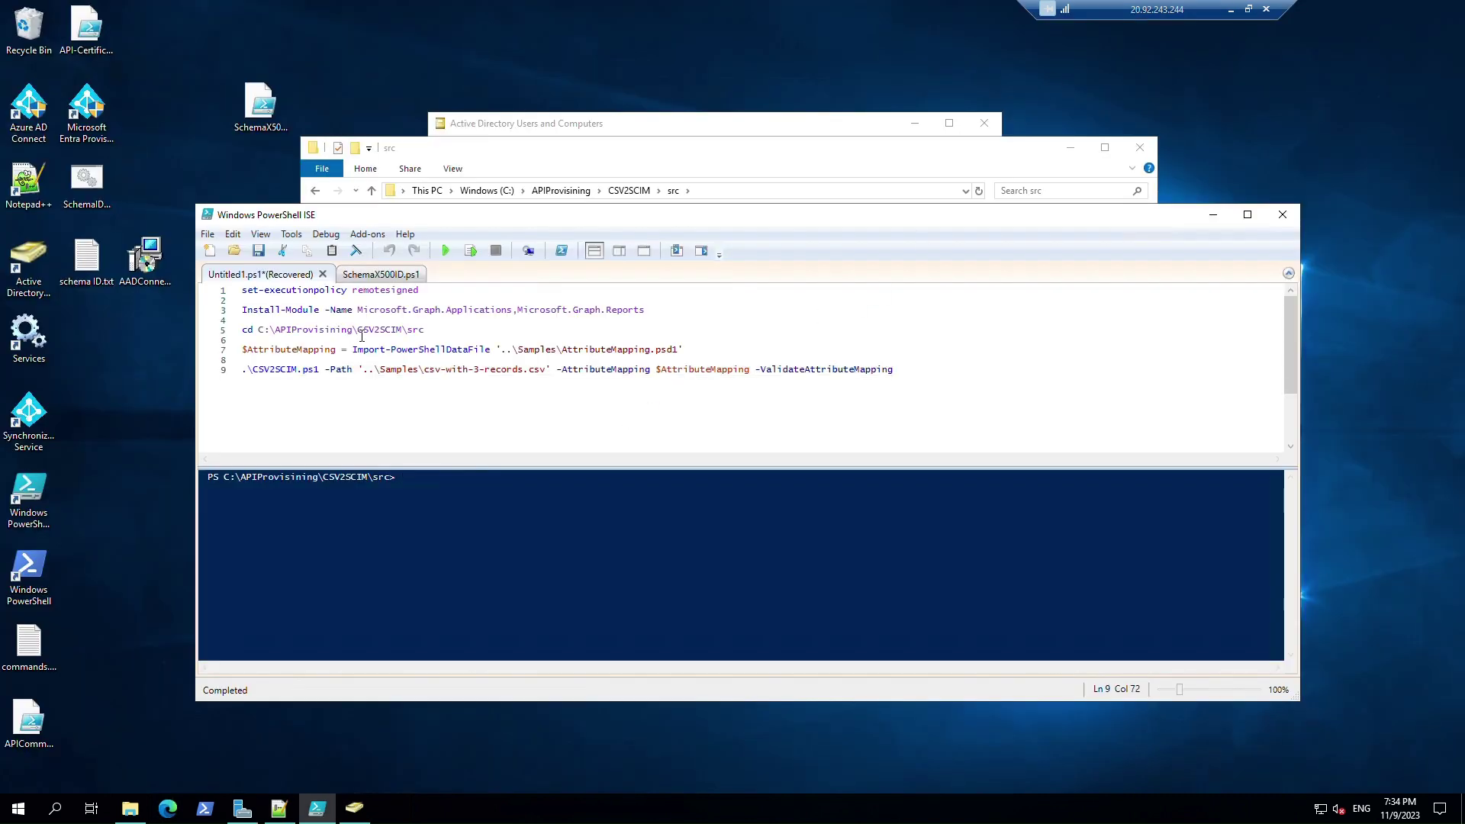
{"action": "left_click", "coordinate": [470, 250]}
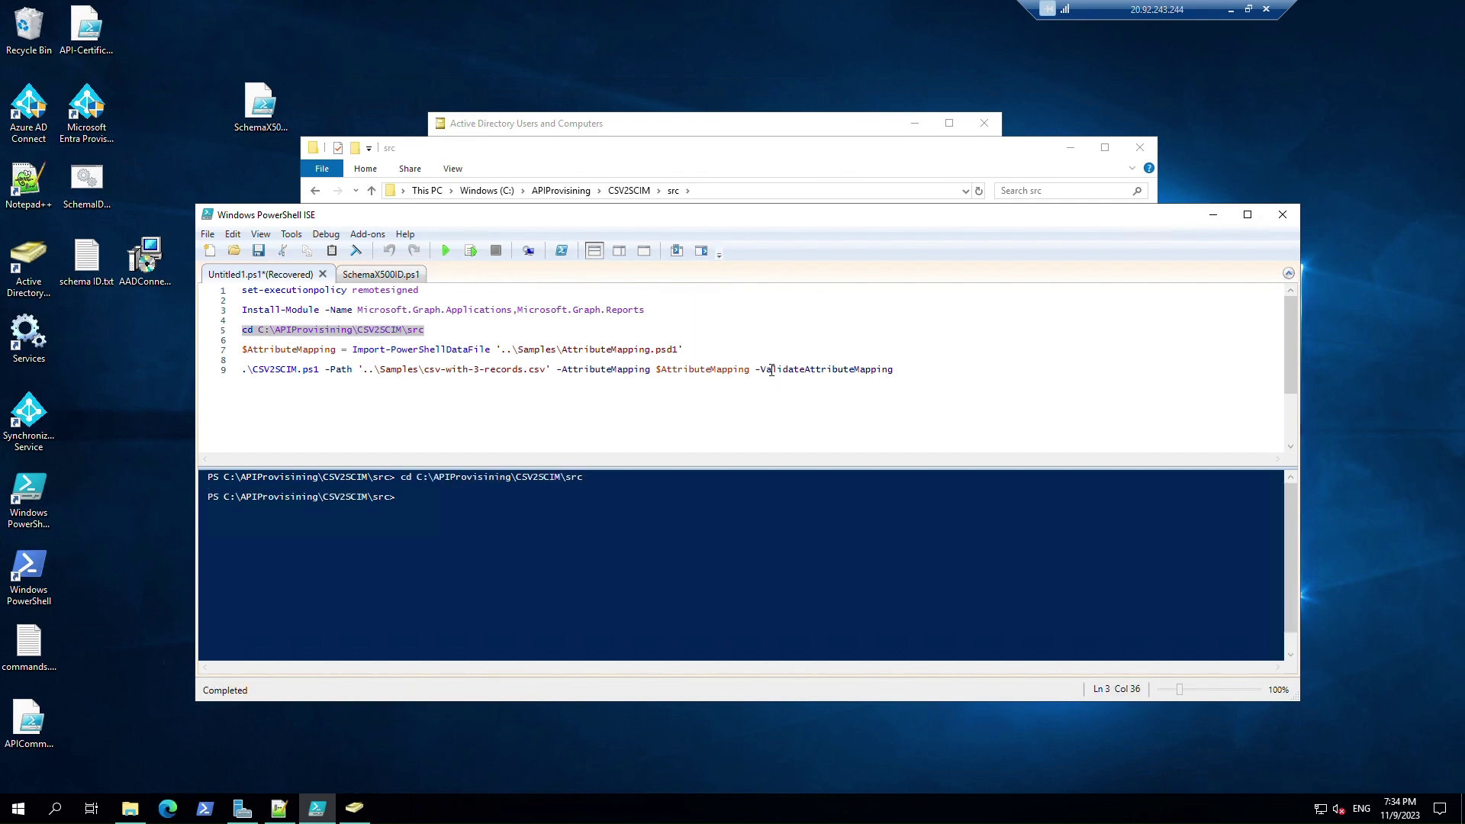
{"action": "left_click_drag", "start_coordinate": [697, 350], "coordinate": [243, 351]}
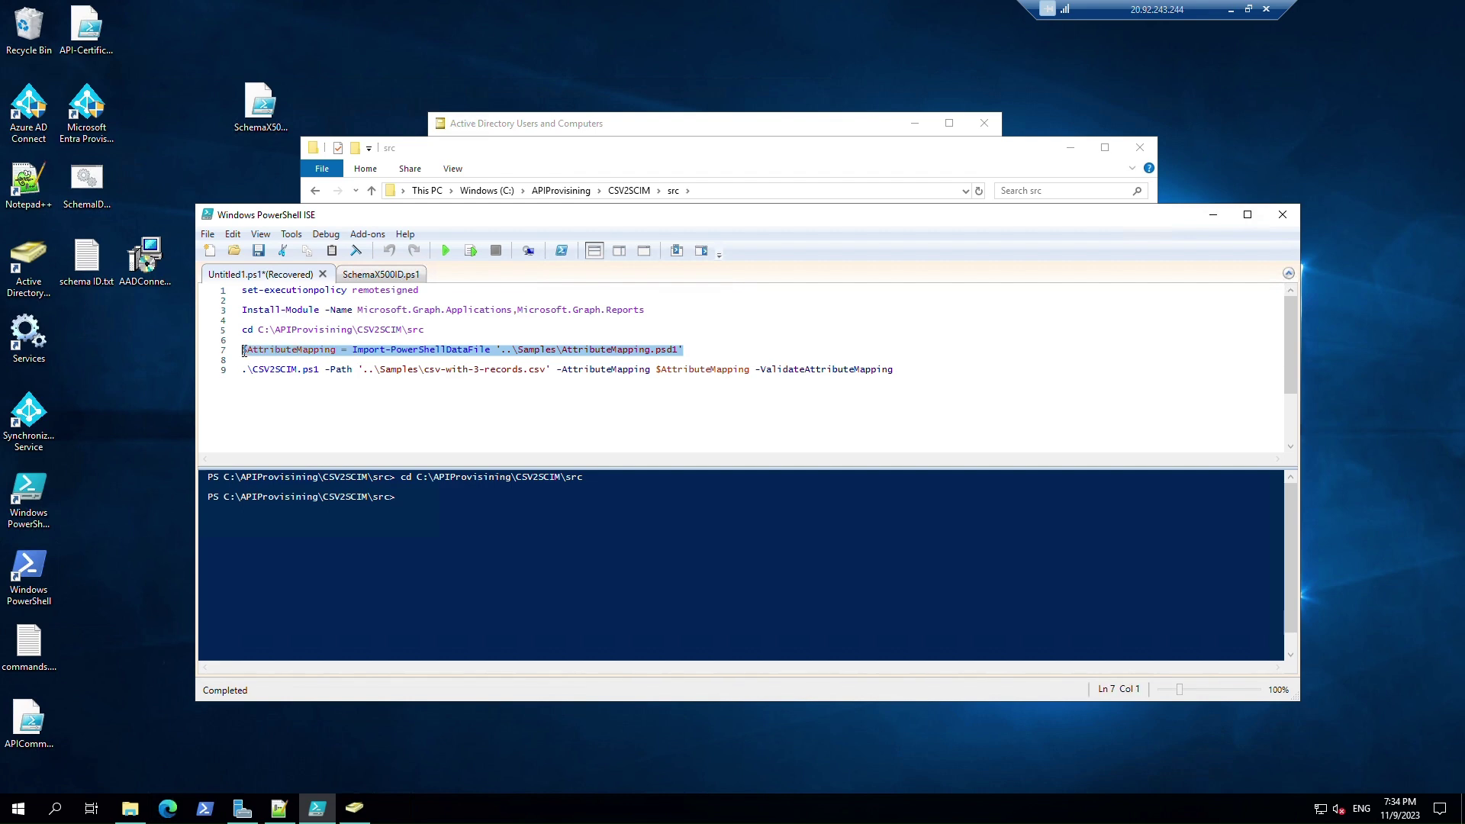
{"action": "left_click", "coordinate": [471, 250]}
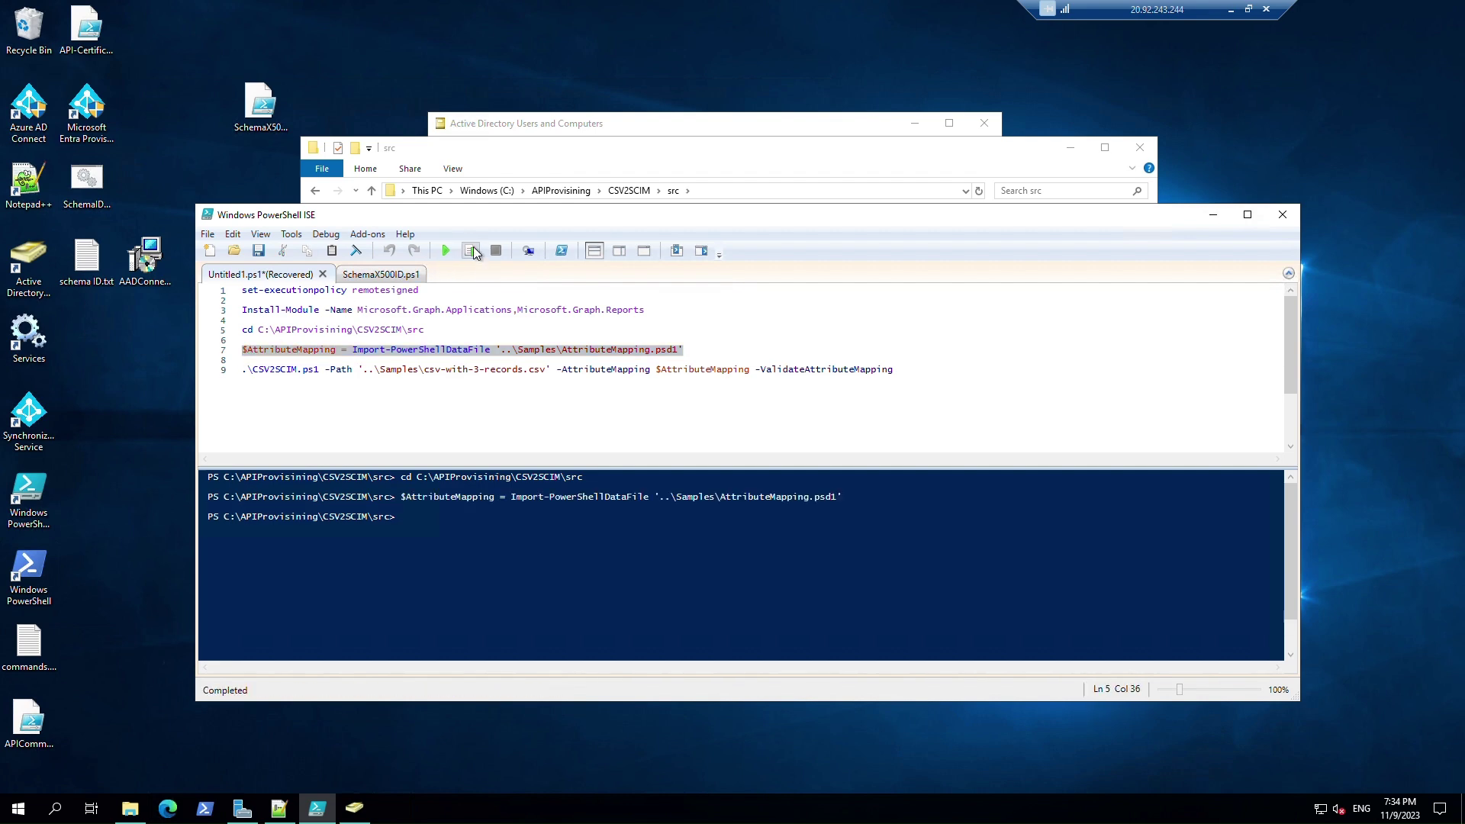
Step: Print $AttributeMapping and locate the Drivinglicense value in the console output
{"action": "left_click", "coordinate": [336, 350]}
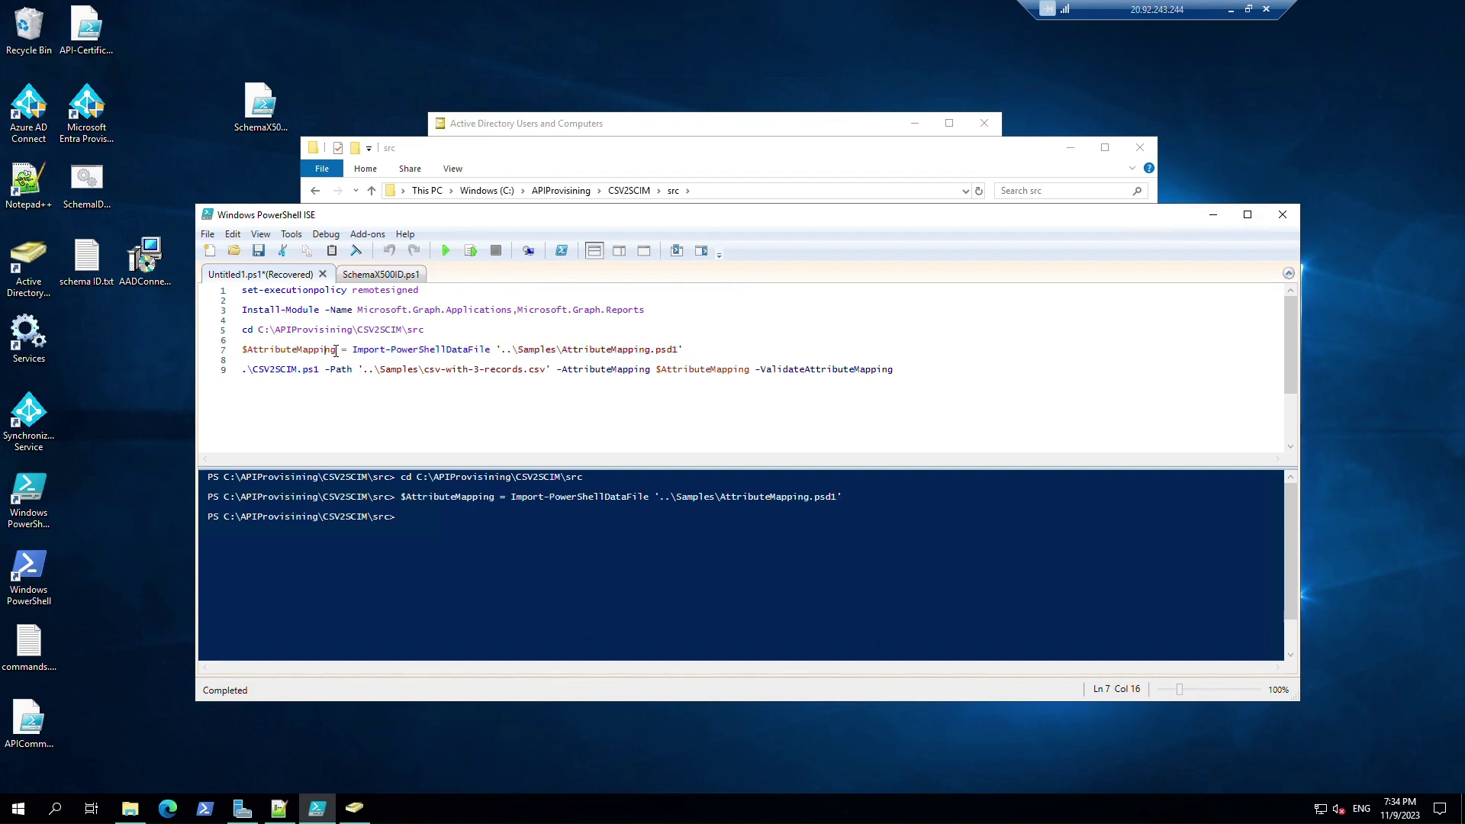
{"action": "left_click_drag", "start_coordinate": [336, 350], "coordinate": [242, 351]}
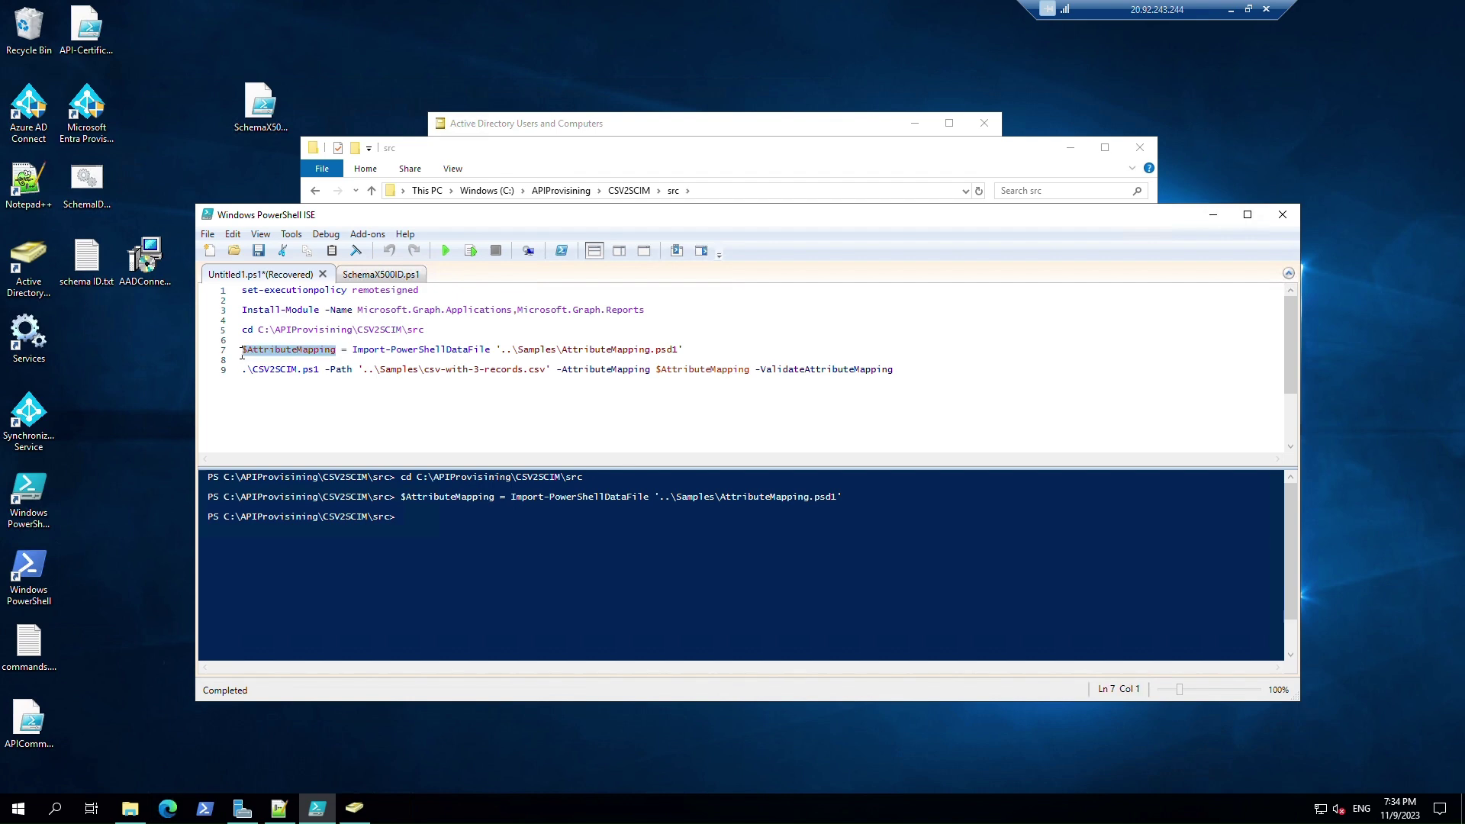
{"action": "left_click", "coordinate": [470, 251]}
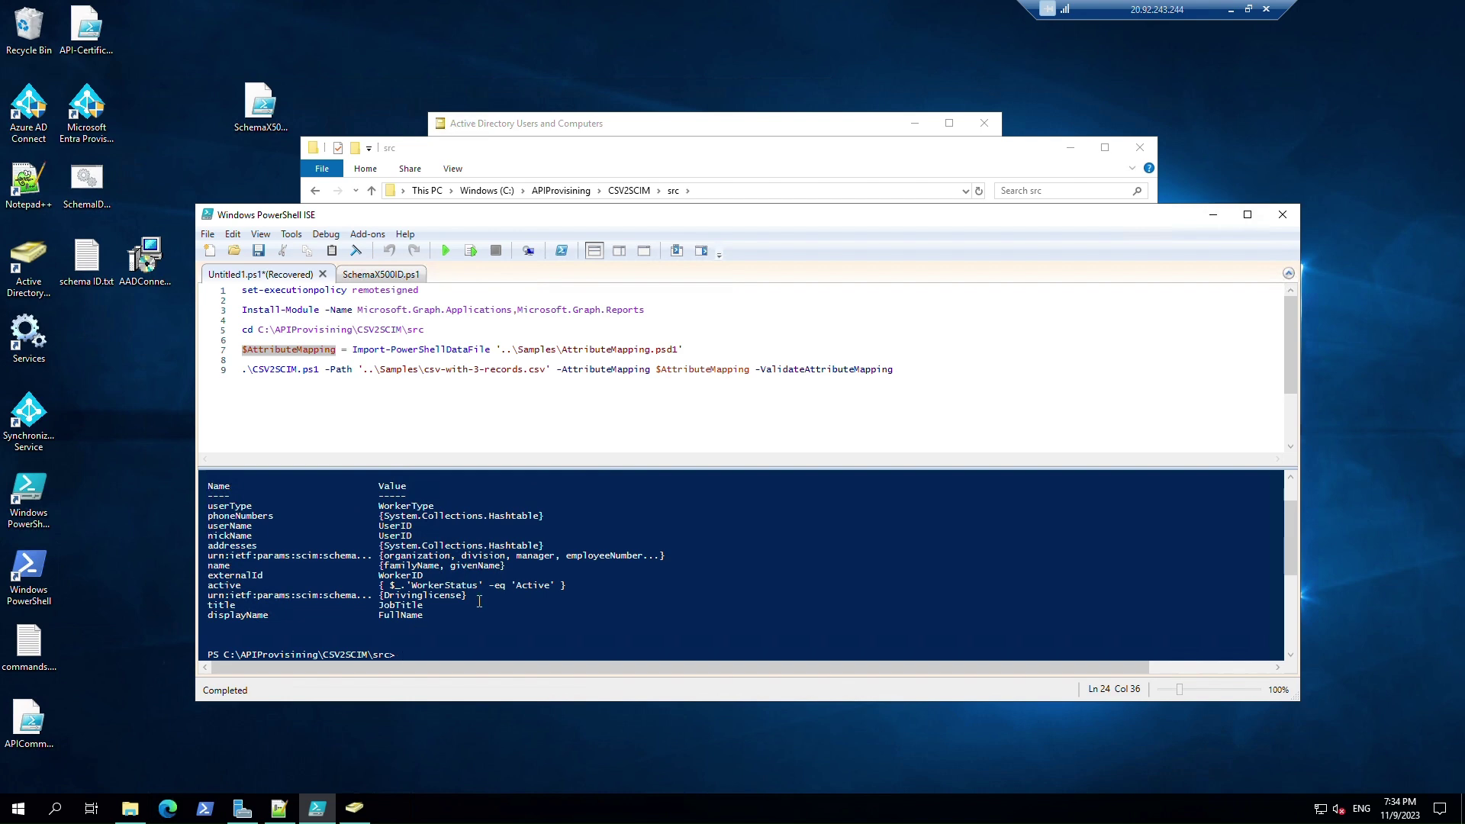
{"action": "left_click_drag", "start_coordinate": [379, 595], "coordinate": [443, 602]}
Step: Add '$AttributeMapping | fl' on line 11 and run it to list the mapping in detail
{"action": "right_click", "coordinate": [327, 350]}
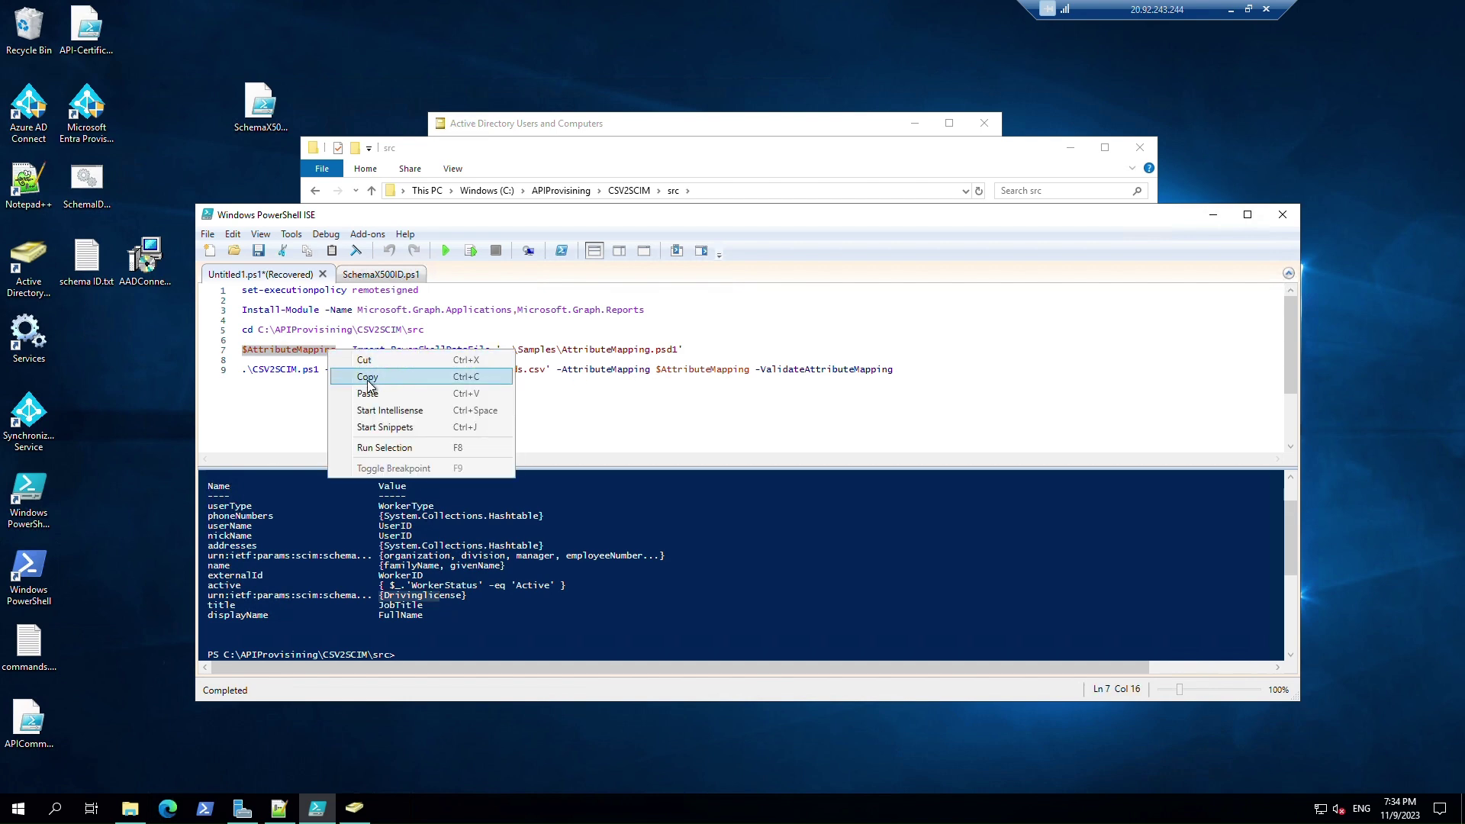
{"action": "left_click", "coordinate": [368, 377]}
{"action": "left_click", "coordinate": [957, 382]}
{"action": "key", "text": "Return"}
{"action": "key", "text": "Return"}
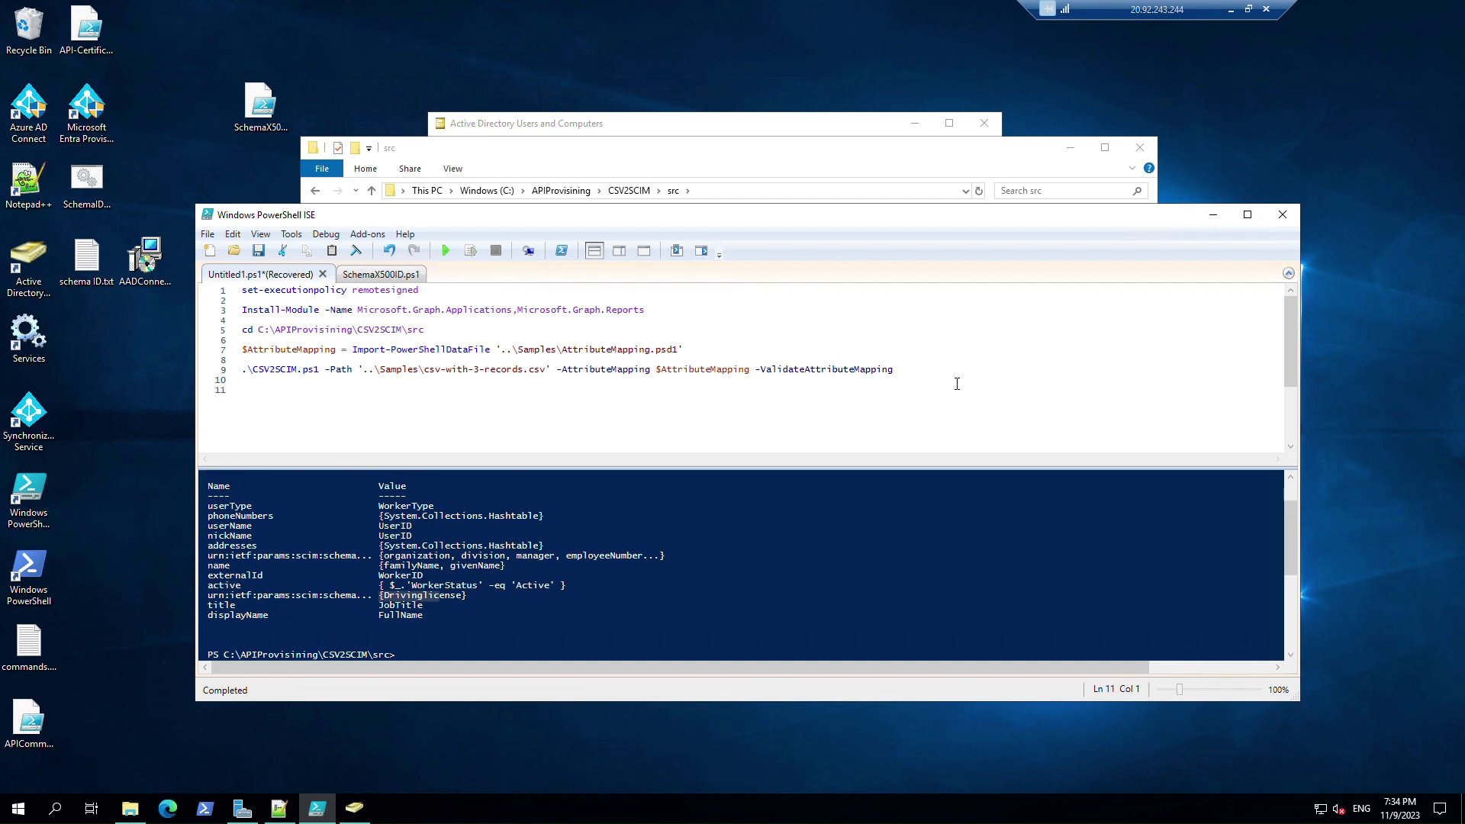
{"action": "key", "text": "ctrl+v"}
{"action": "type", "text": "| fl"}
{"action": "left_click", "coordinate": [478, 253]}
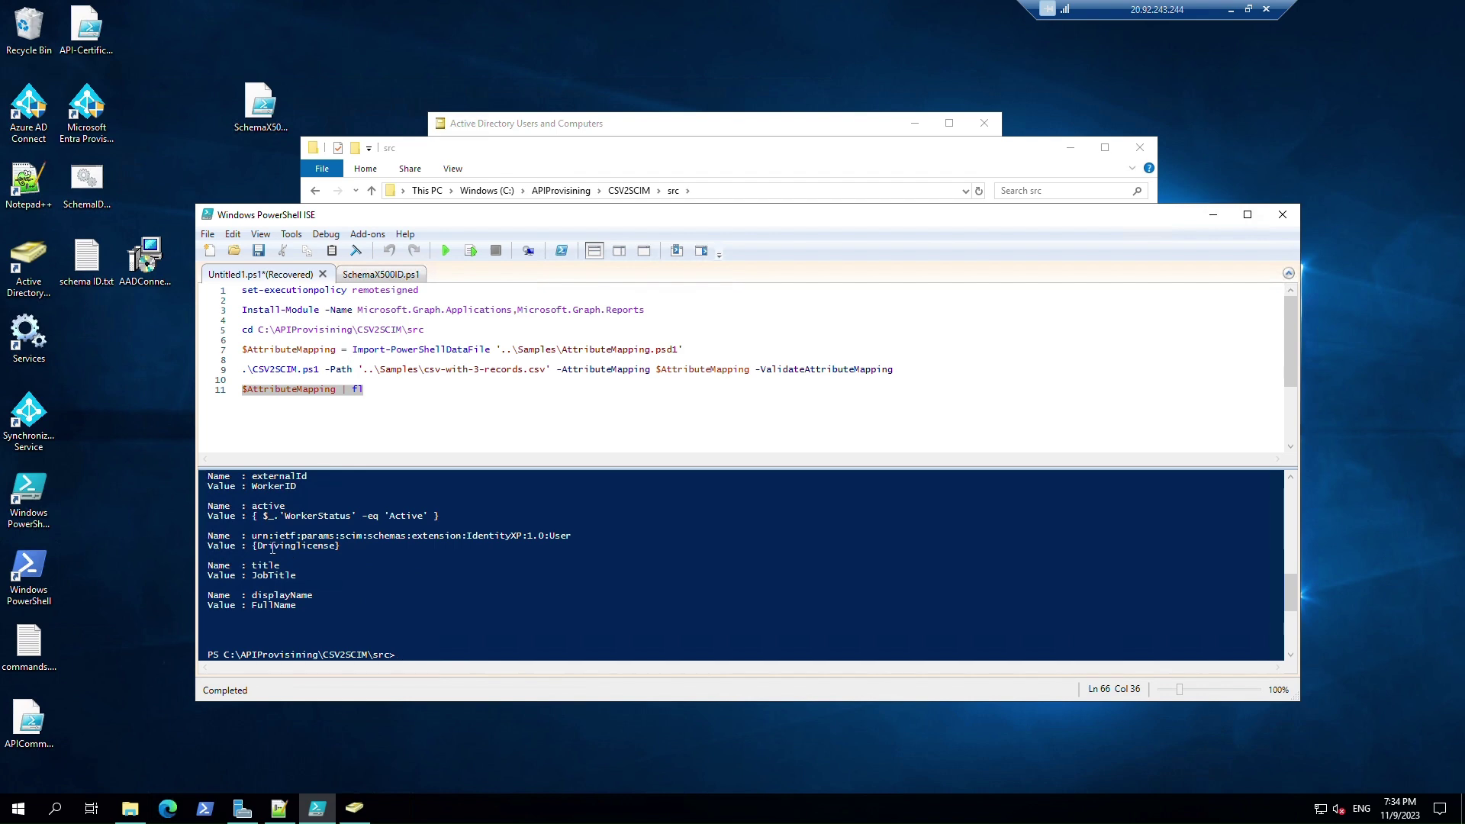
Step: Run CSV2SCIM.ps1 -ValidateAttributeMapping against csv-with-3-records.csv and check the result
{"action": "left_click", "coordinate": [364, 390]}
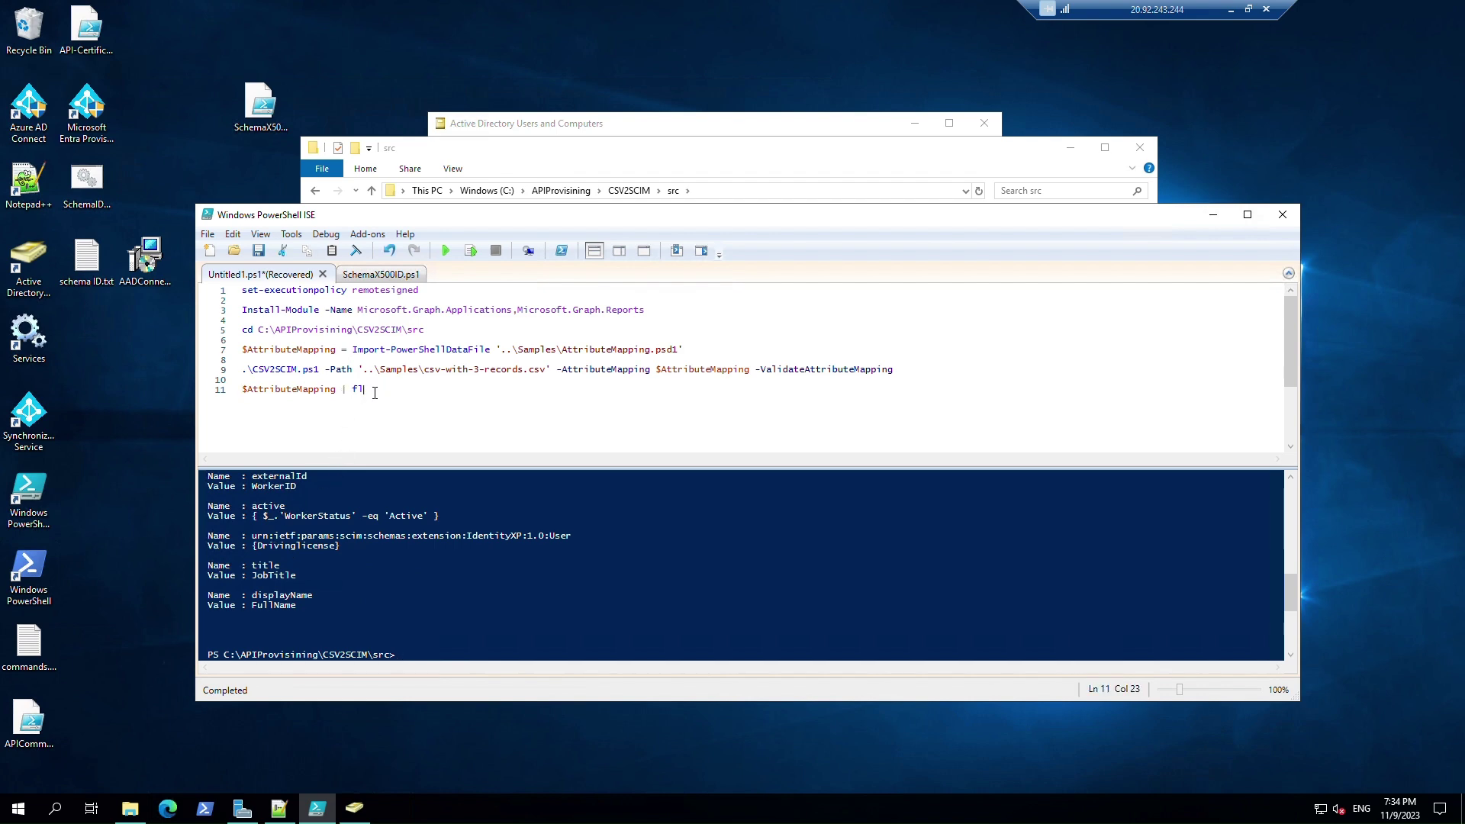
{"action": "left_click_drag", "start_coordinate": [365, 390], "coordinate": [248, 393]}
{"action": "left_click", "coordinate": [479, 369]}
{"action": "left_click", "coordinate": [471, 251]}
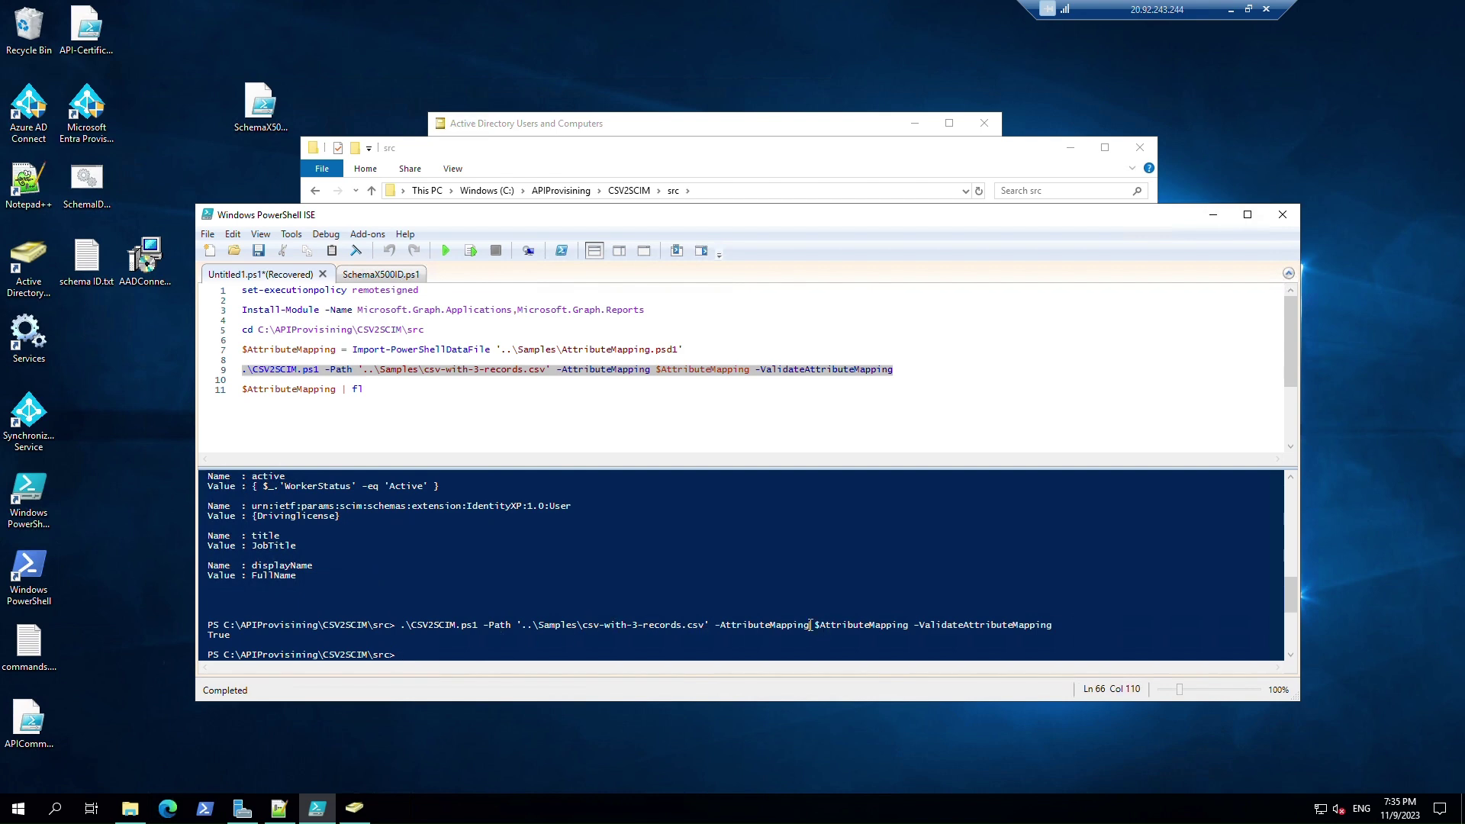
{"action": "left_click_drag", "start_coordinate": [814, 626], "coordinate": [889, 626]}
{"action": "left_click_drag", "start_coordinate": [578, 625], "coordinate": [665, 625]}
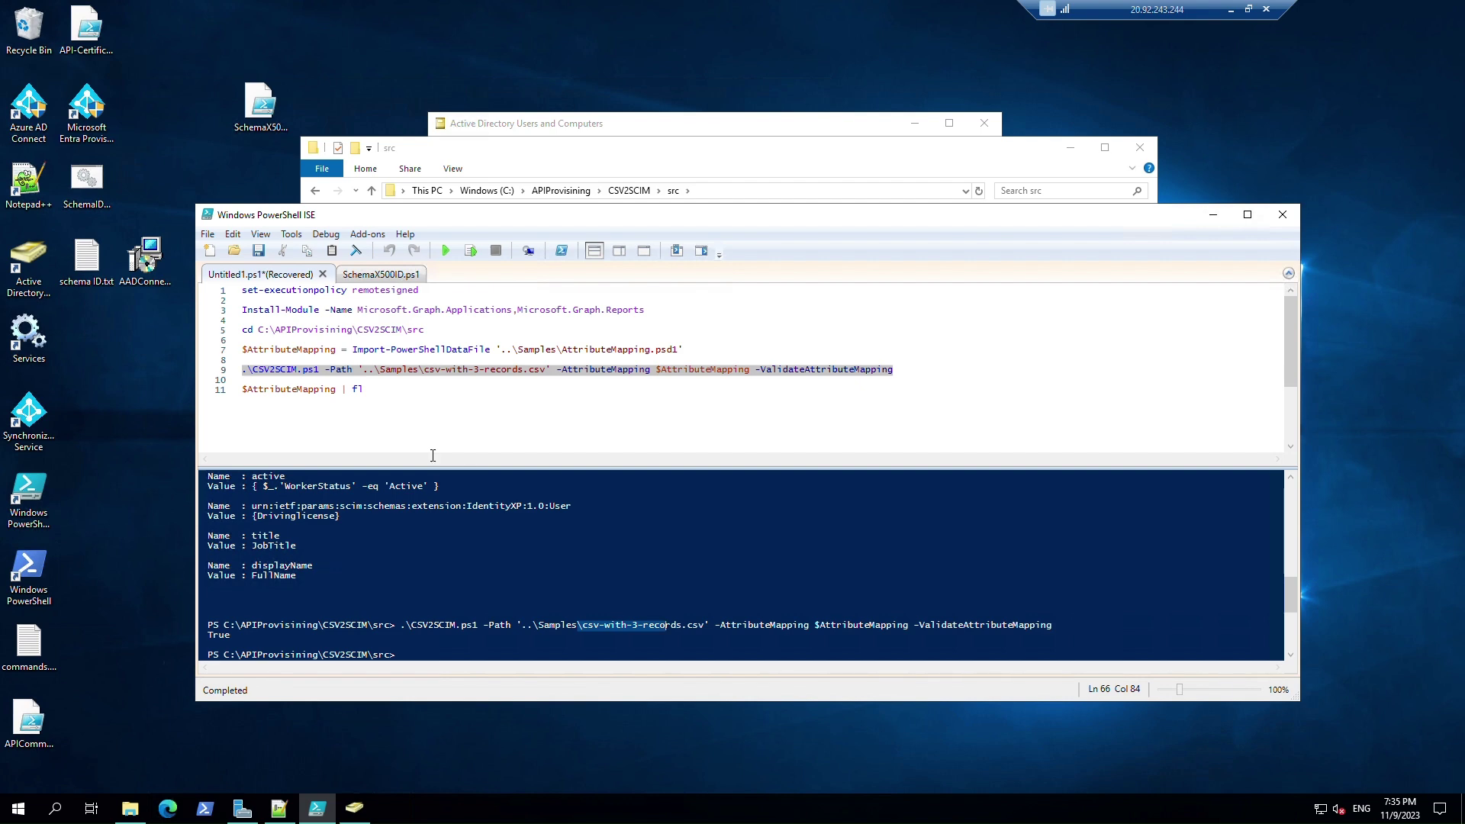
{"action": "left_click", "coordinate": [16, 605]}
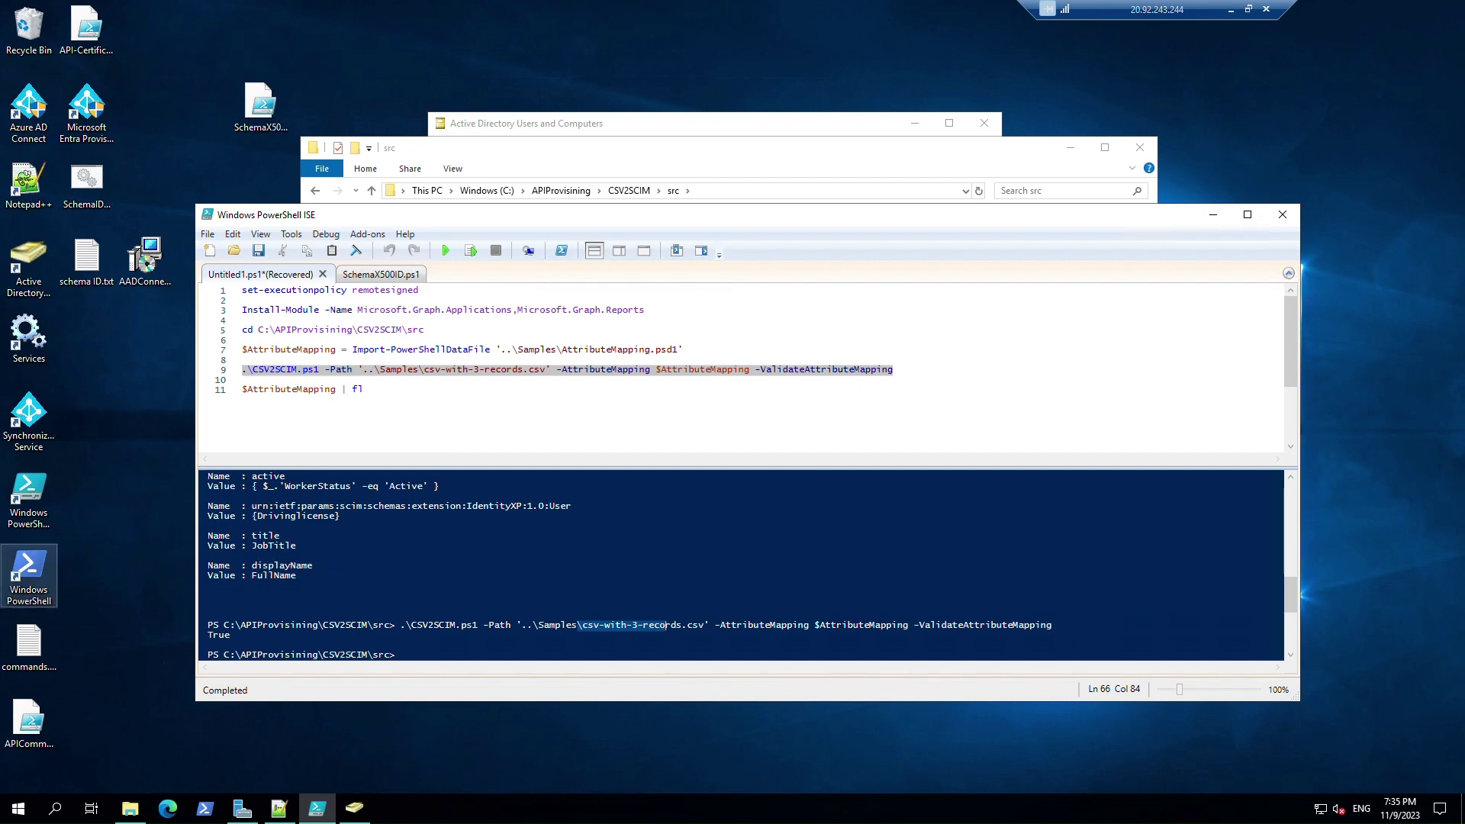
Step: In Enterprise applications, search 'ap' and open the API-driven provisioning Test A application
{"action": "key", "text": "alt+Tab"}
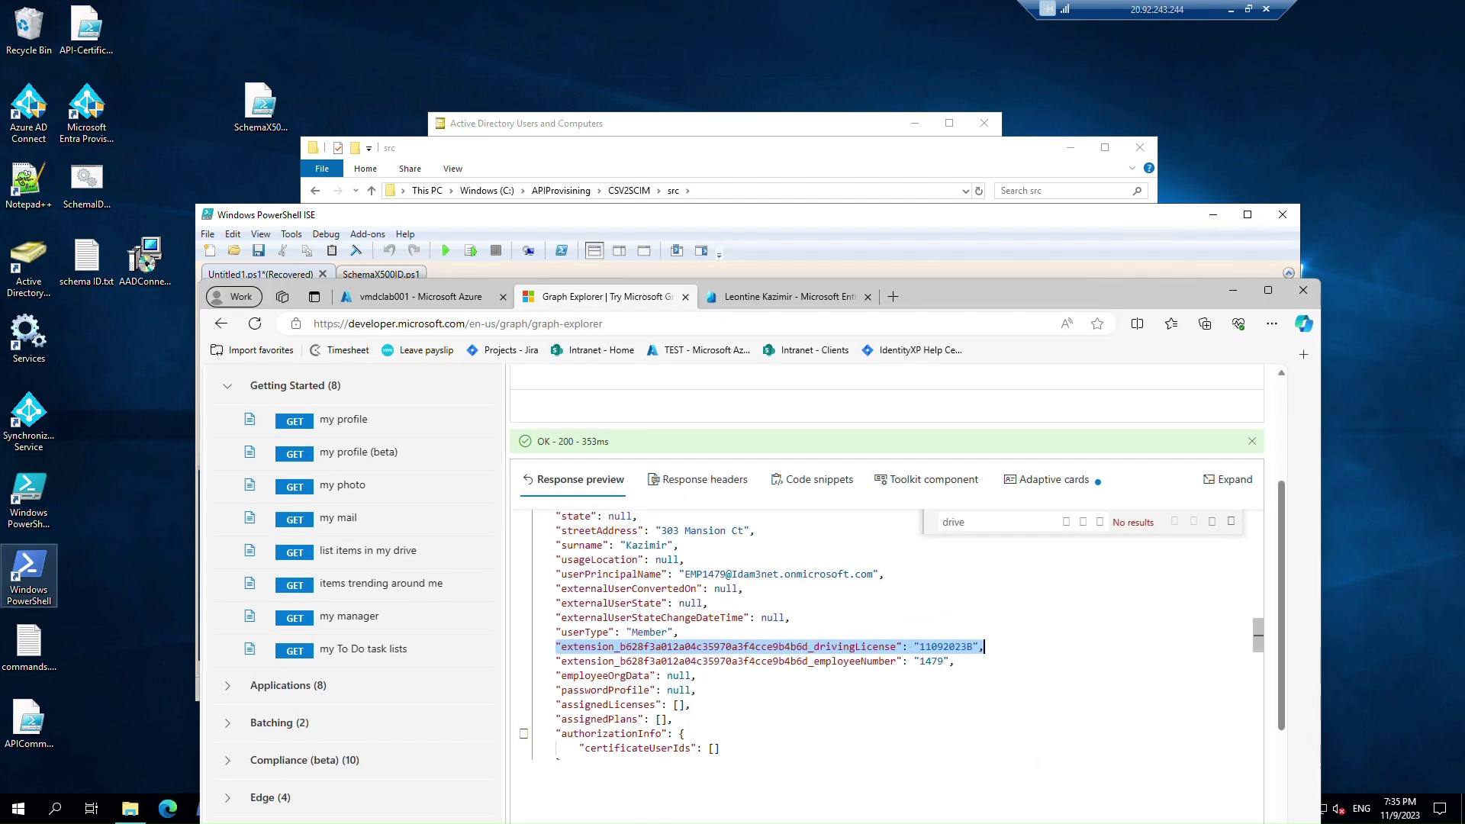
{"action": "left_click", "coordinate": [763, 298]}
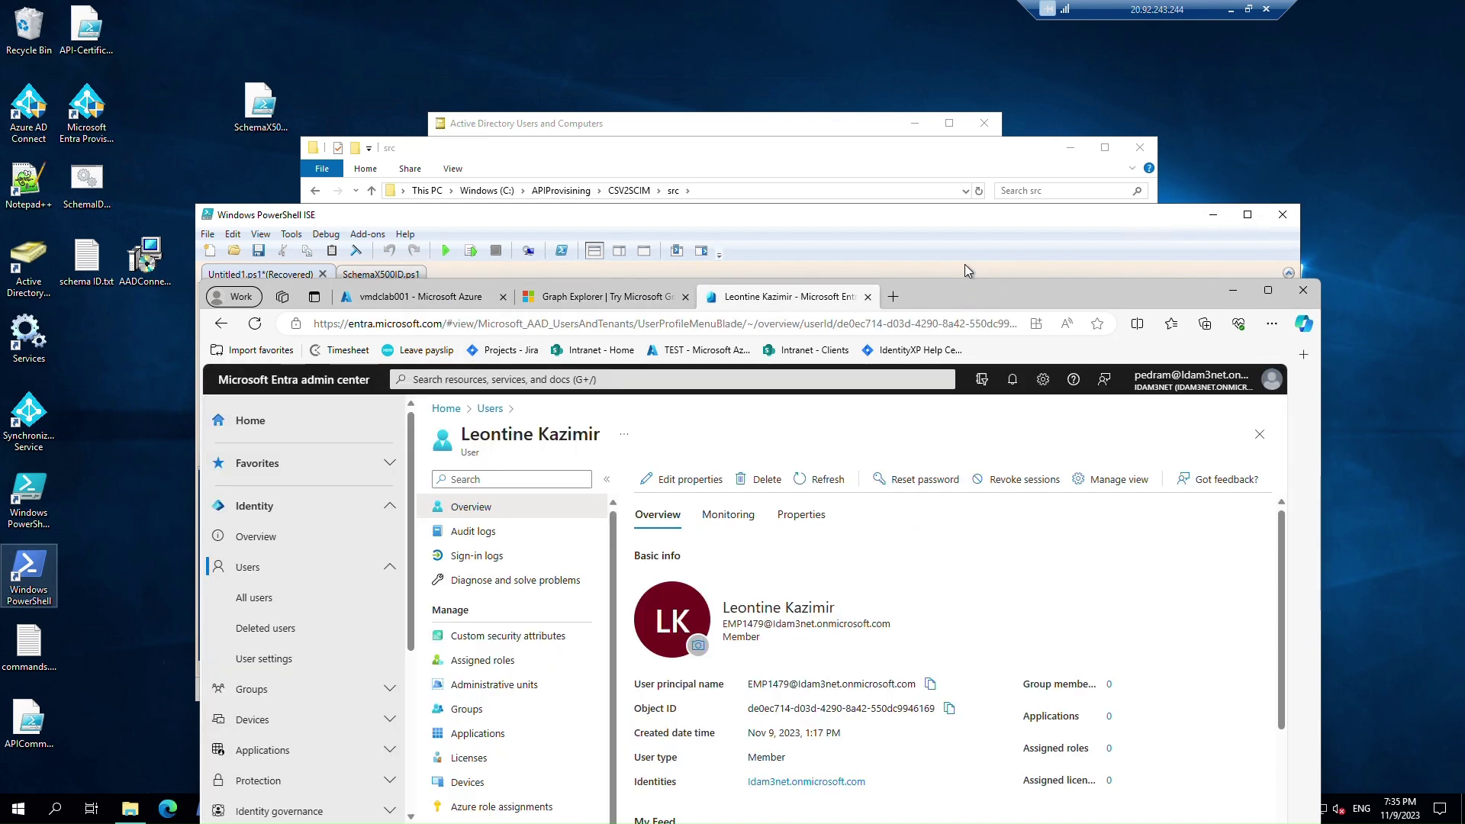
{"action": "left_click_drag", "start_coordinate": [967, 300], "coordinate": [972, 228]}
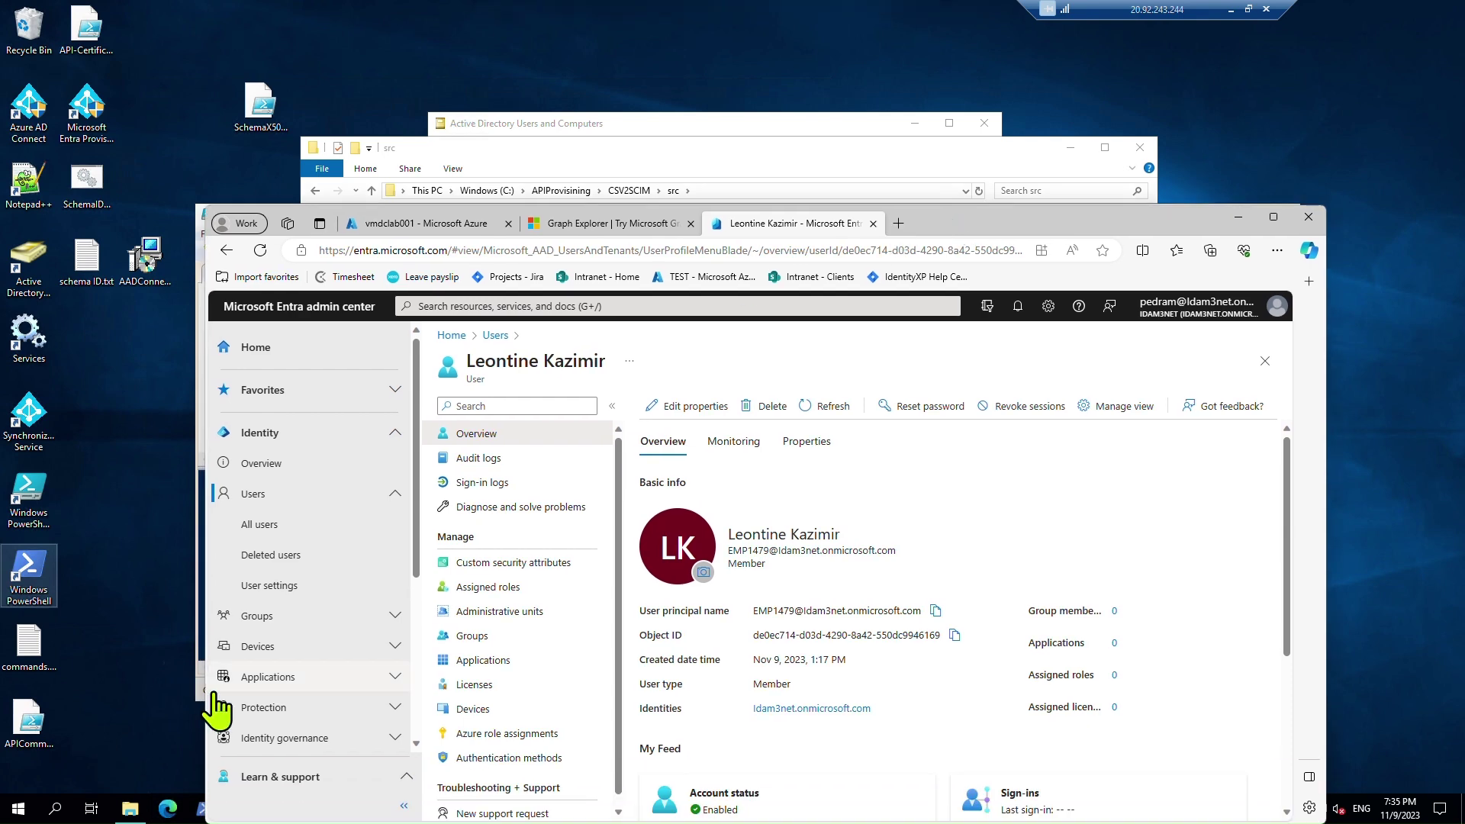
{"action": "scroll", "coordinate": [251, 698], "scroll_direction": "down", "scroll_amount": 1}
{"action": "left_click", "coordinate": [303, 645]}
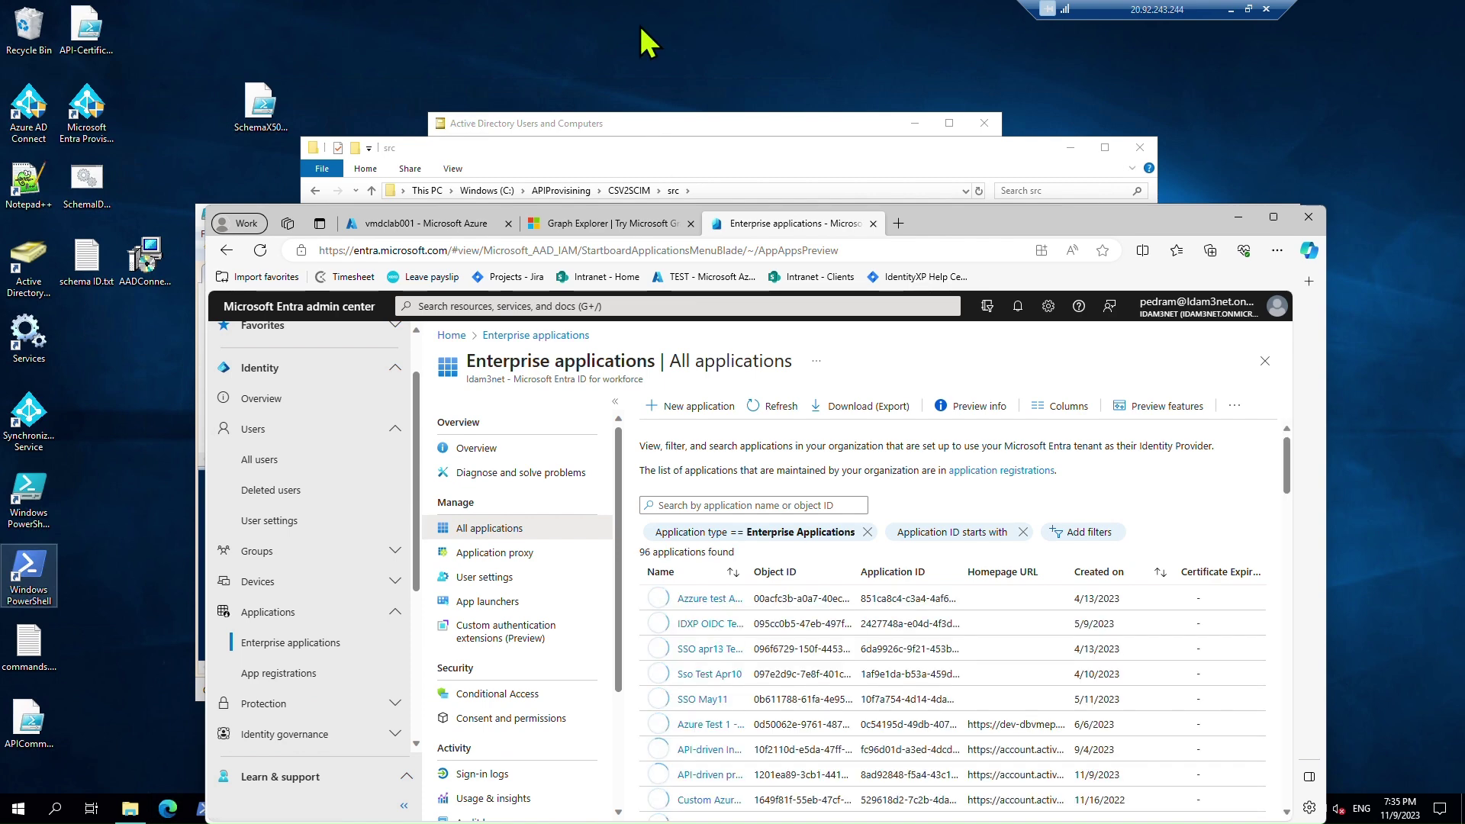
{"action": "left_click", "coordinate": [723, 504]}
{"action": "type", "text": "api"}
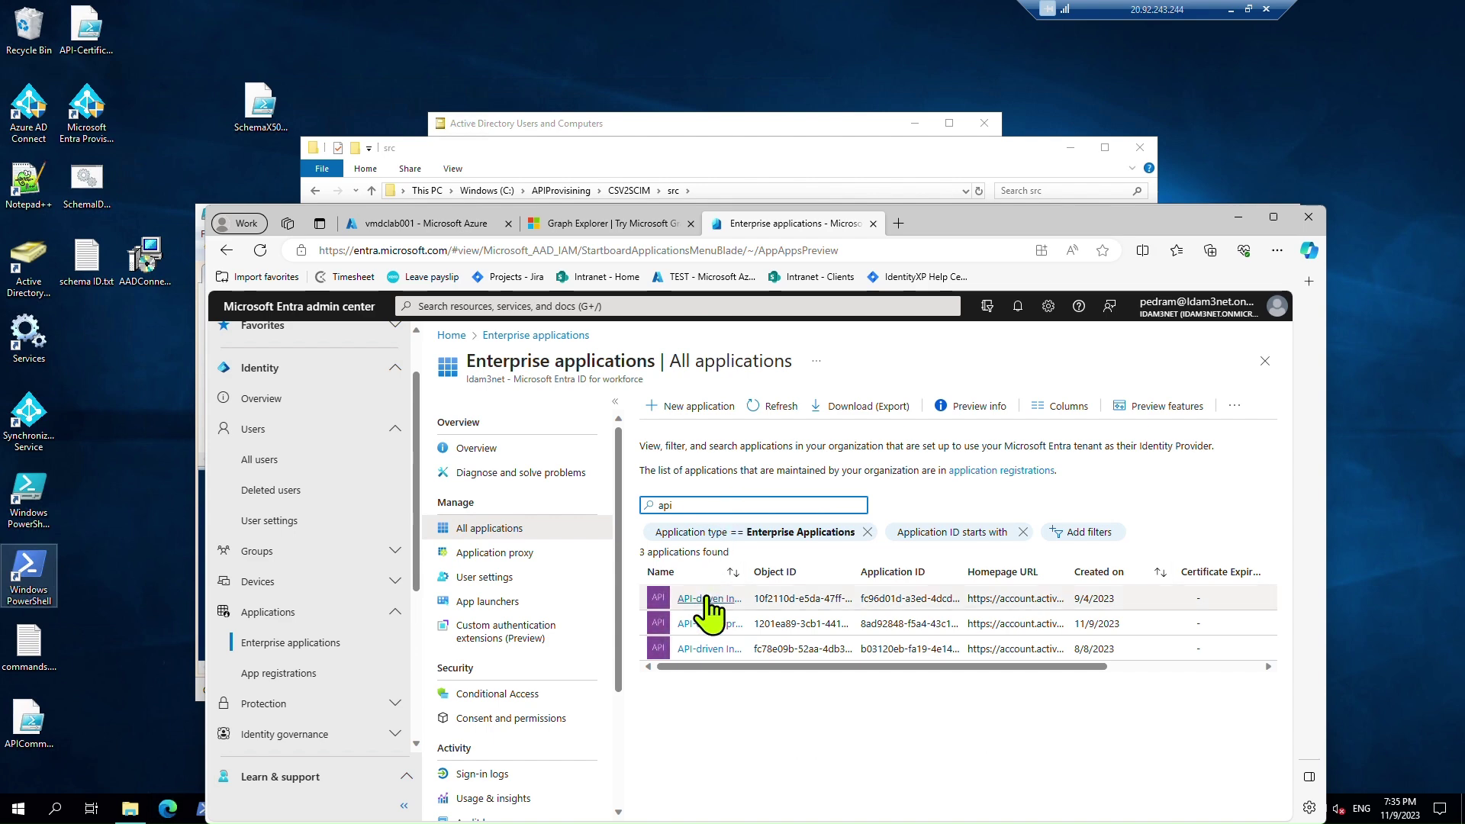
{"action": "left_click", "coordinate": [711, 624]}
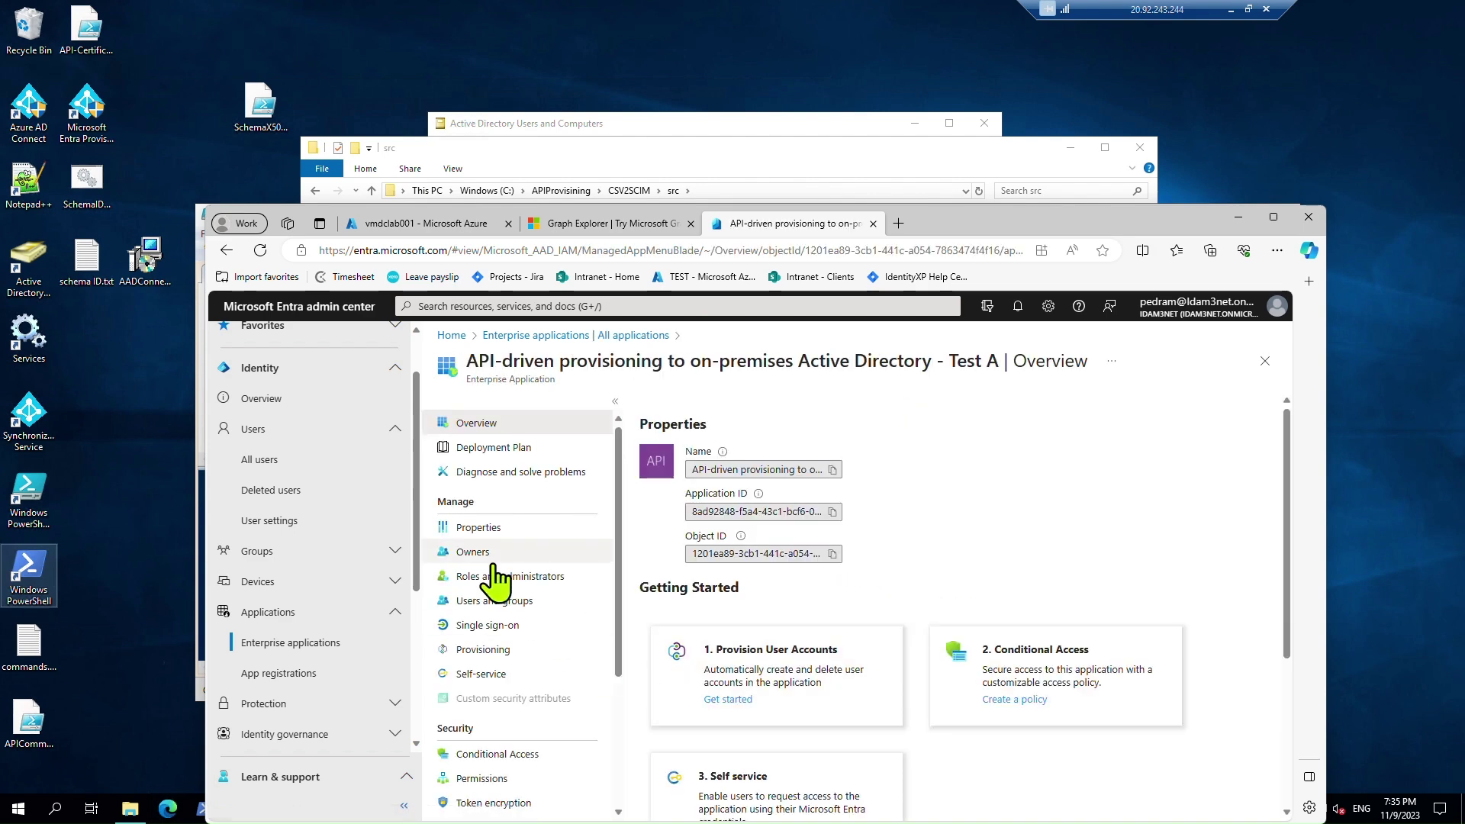
Step: Go to Provisioning, expand Mappings, and open the Provision API attribute mapping
{"action": "left_click", "coordinate": [534, 527]}
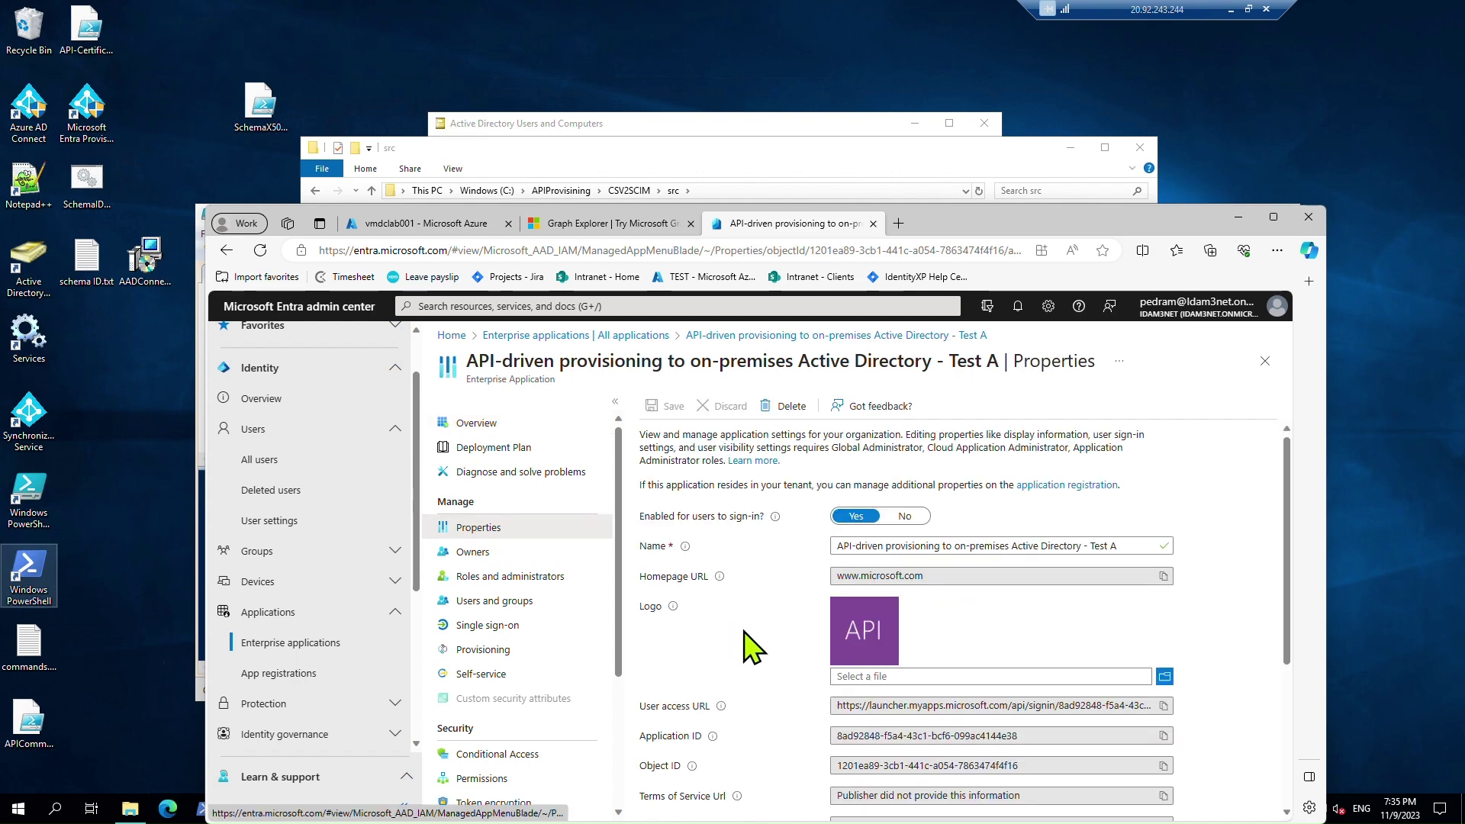
{"action": "mouse_move", "coordinate": [673, 606]}
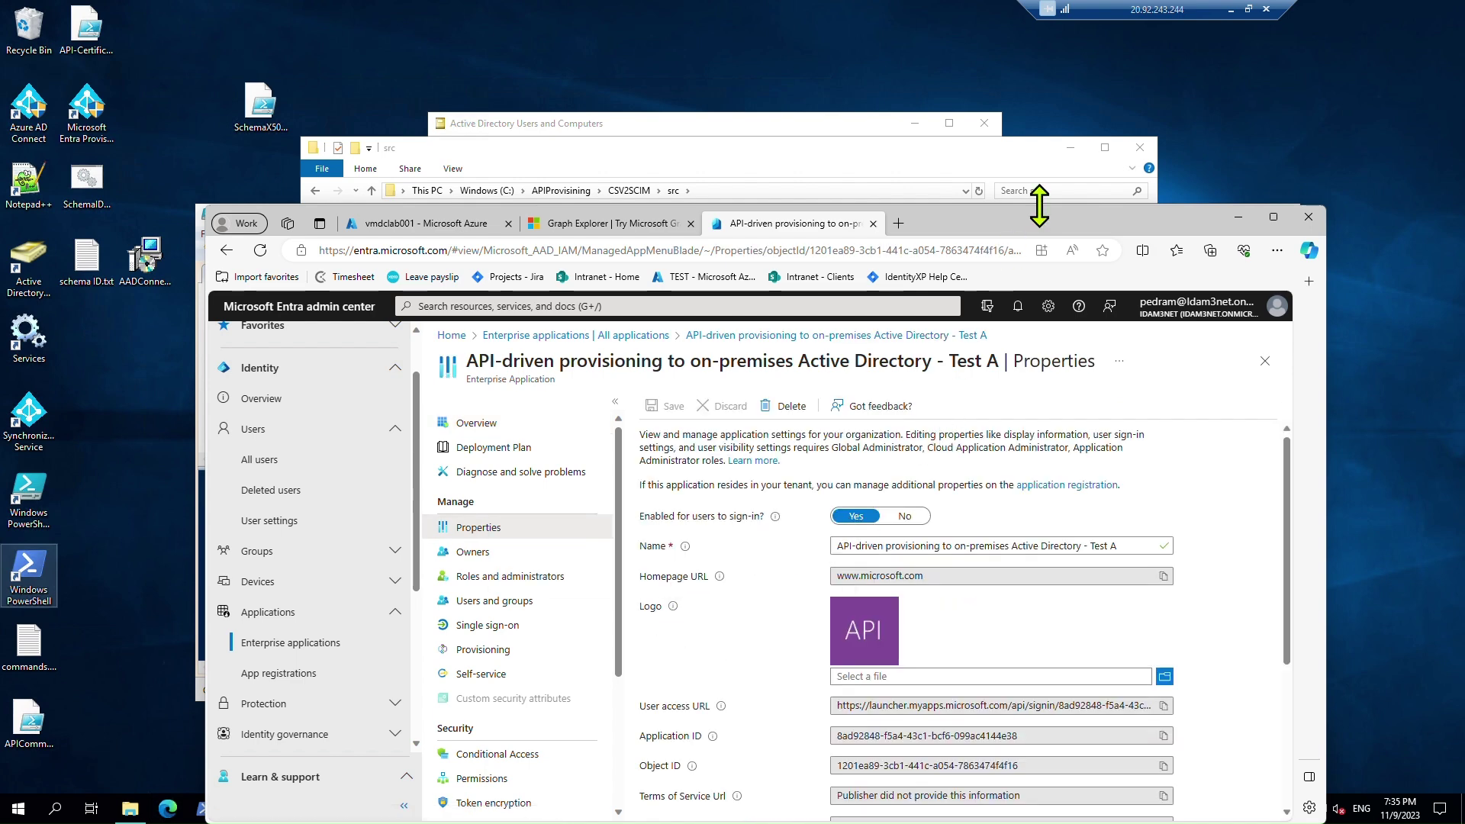
{"action": "left_click_drag", "start_coordinate": [1037, 235], "coordinate": [1049, 91]}
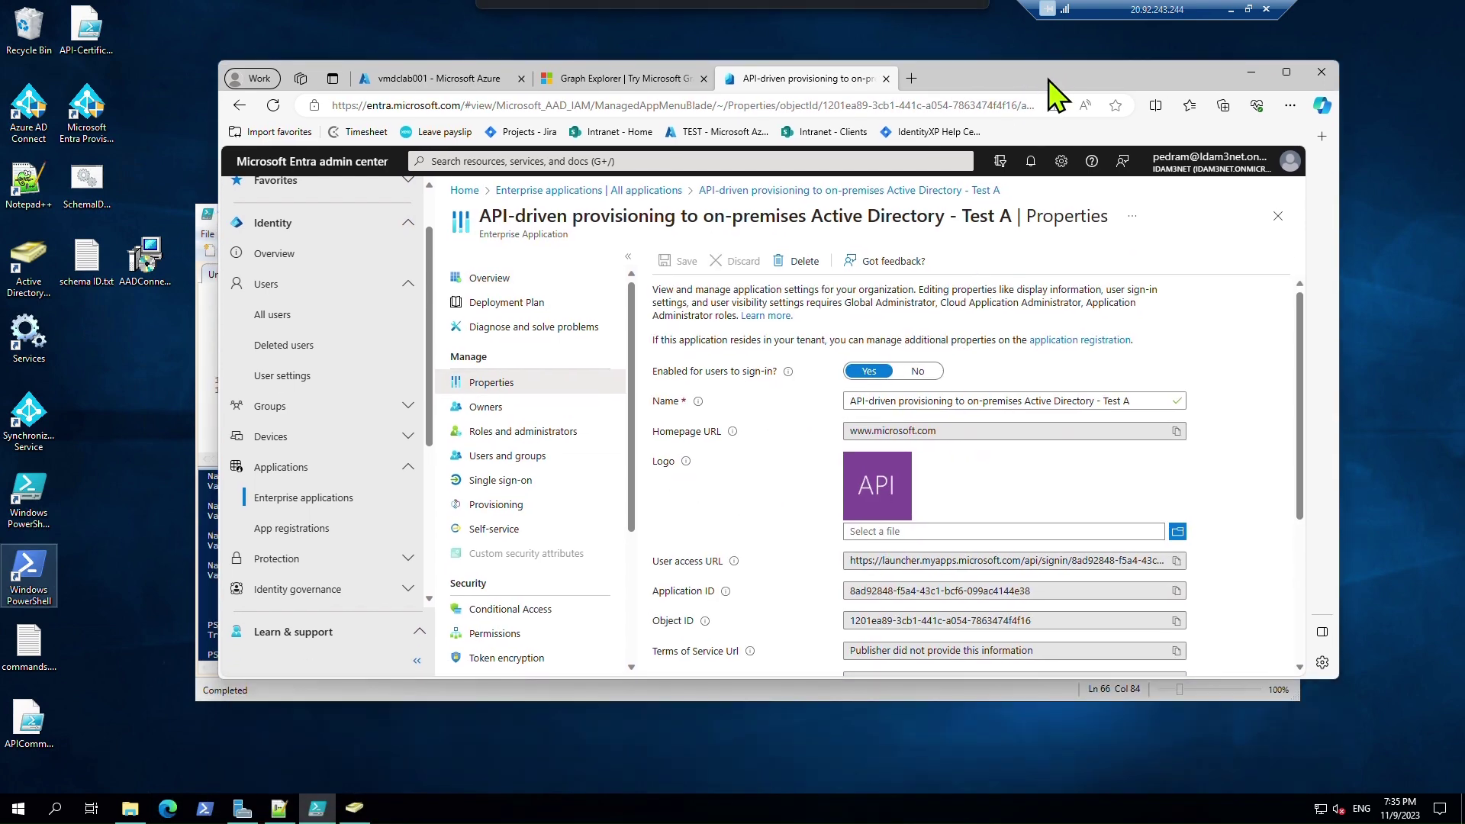
{"action": "left_click", "coordinate": [508, 510]}
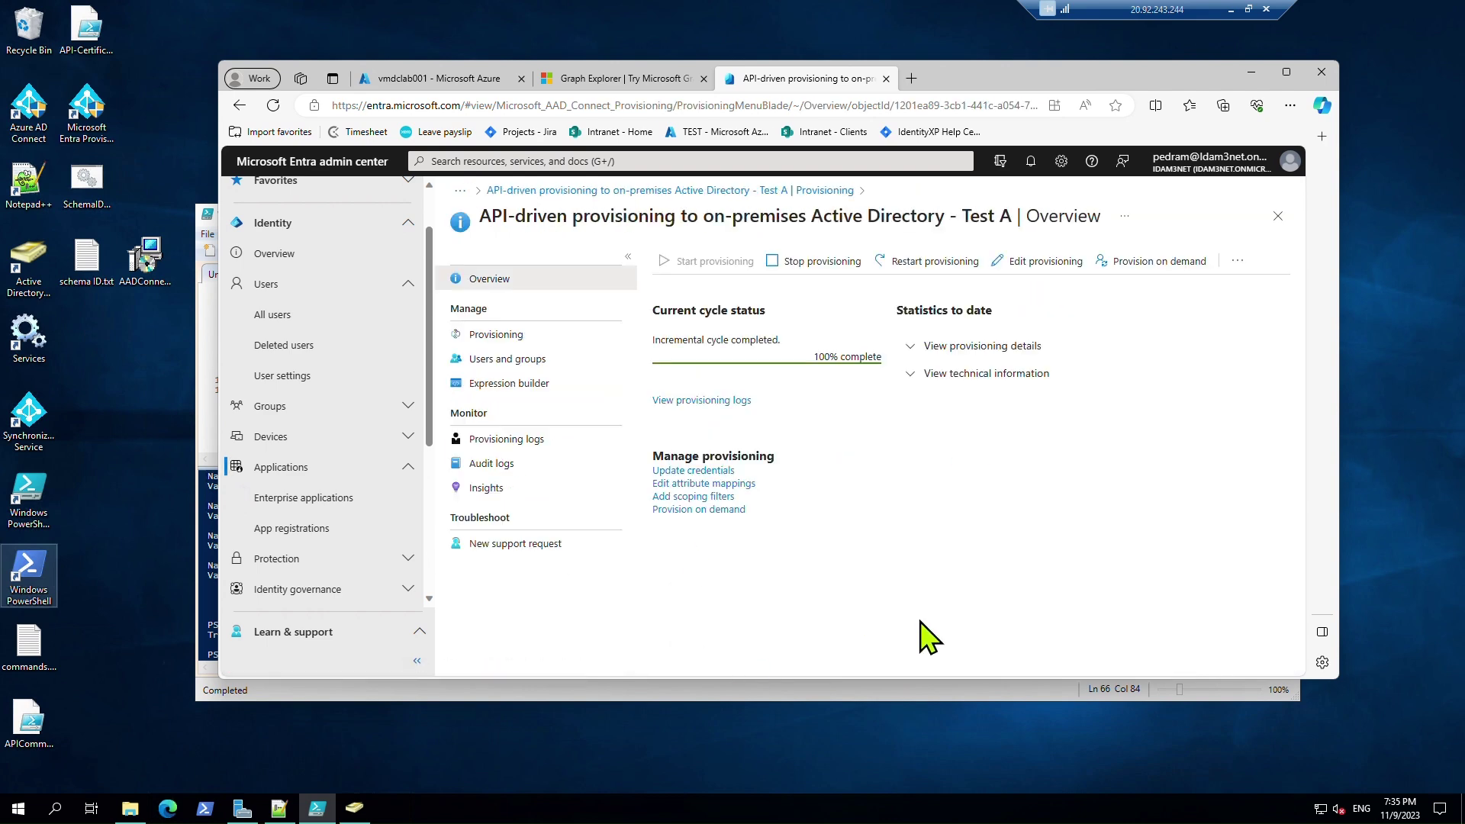
{"action": "left_click", "coordinate": [510, 338]}
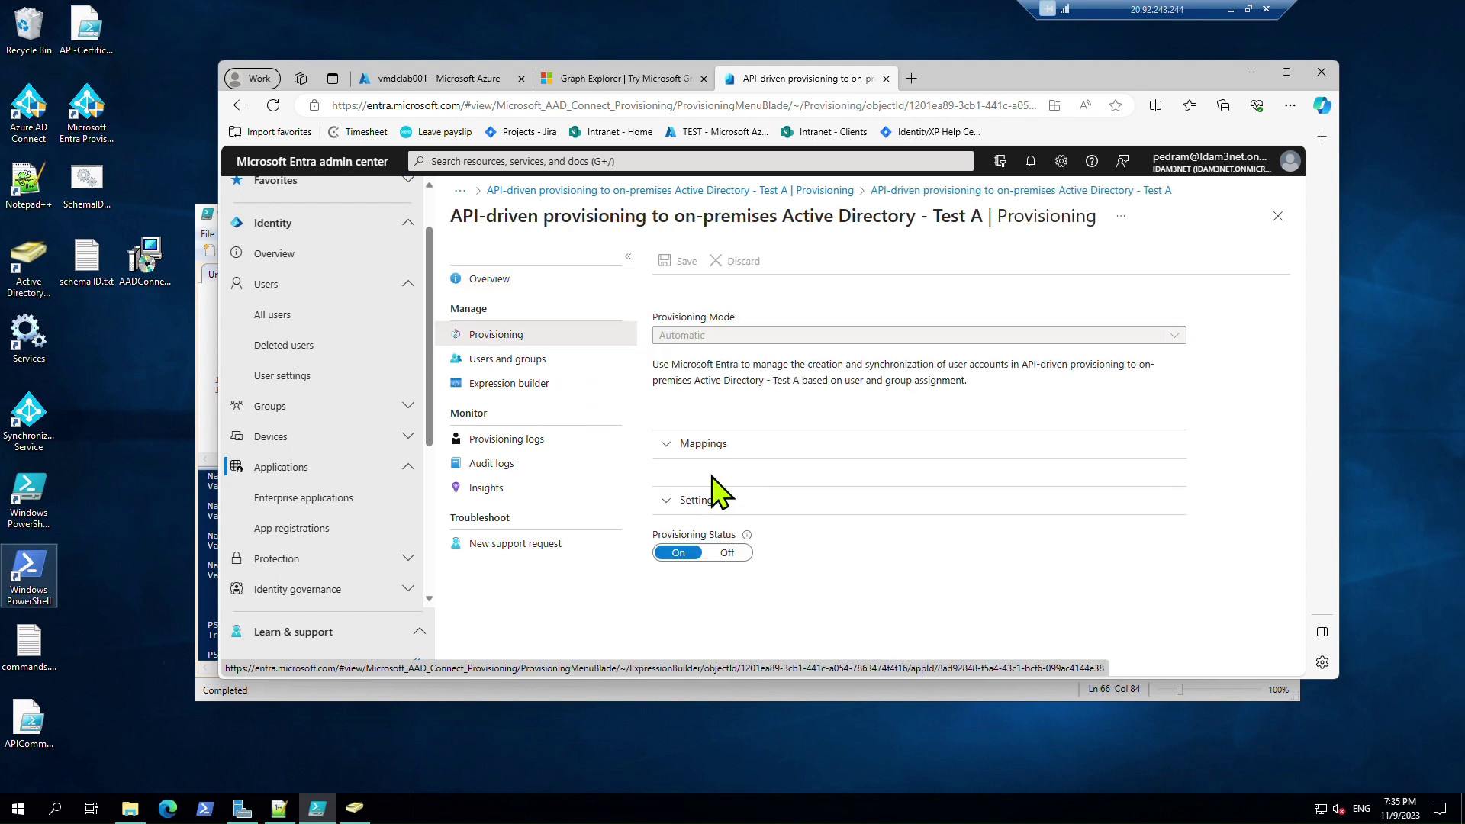
{"action": "left_click", "coordinate": [717, 570]}
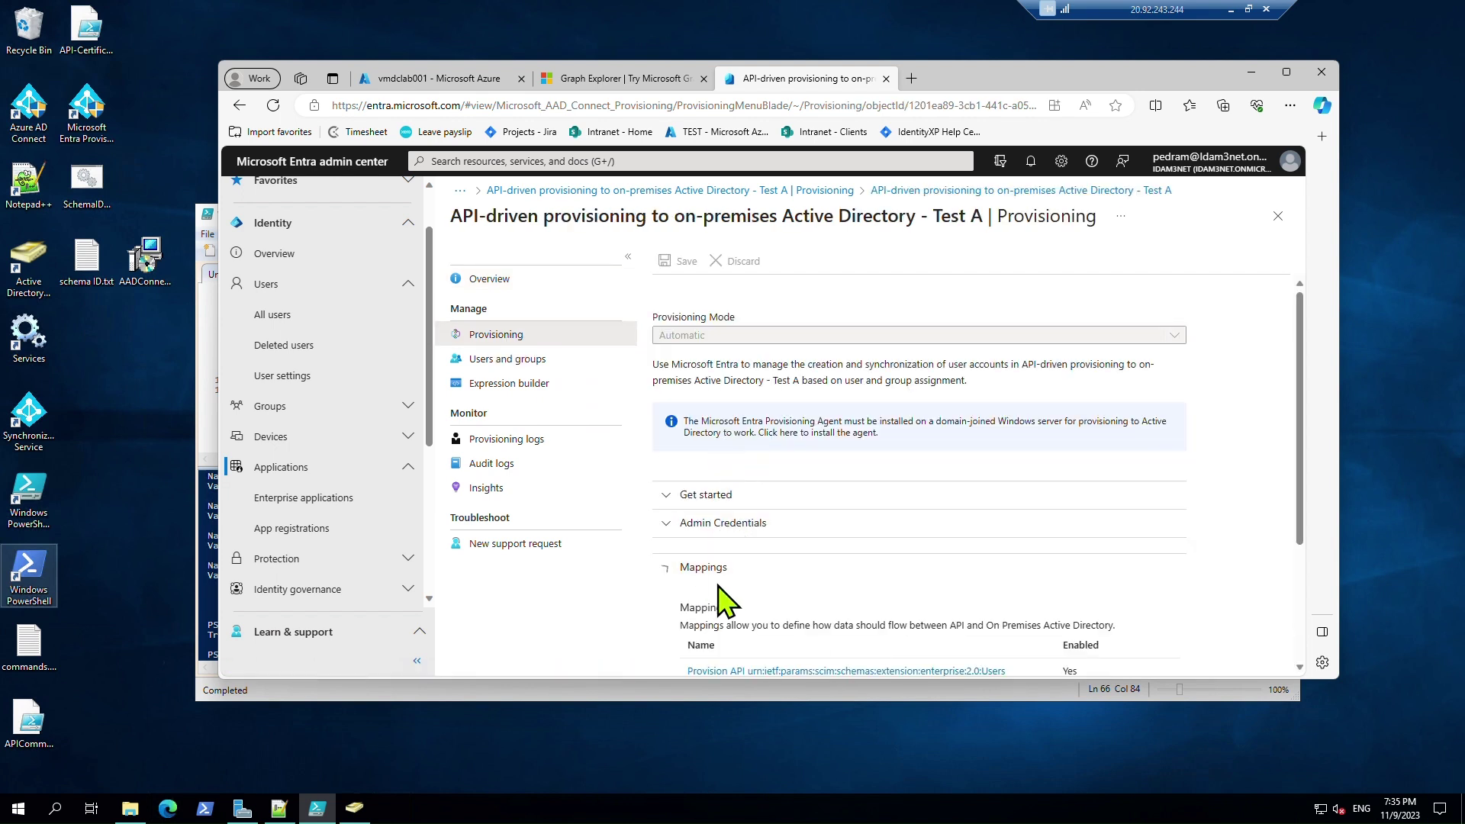
{"action": "scroll", "coordinate": [751, 614], "scroll_direction": "down", "scroll_amount": 2}
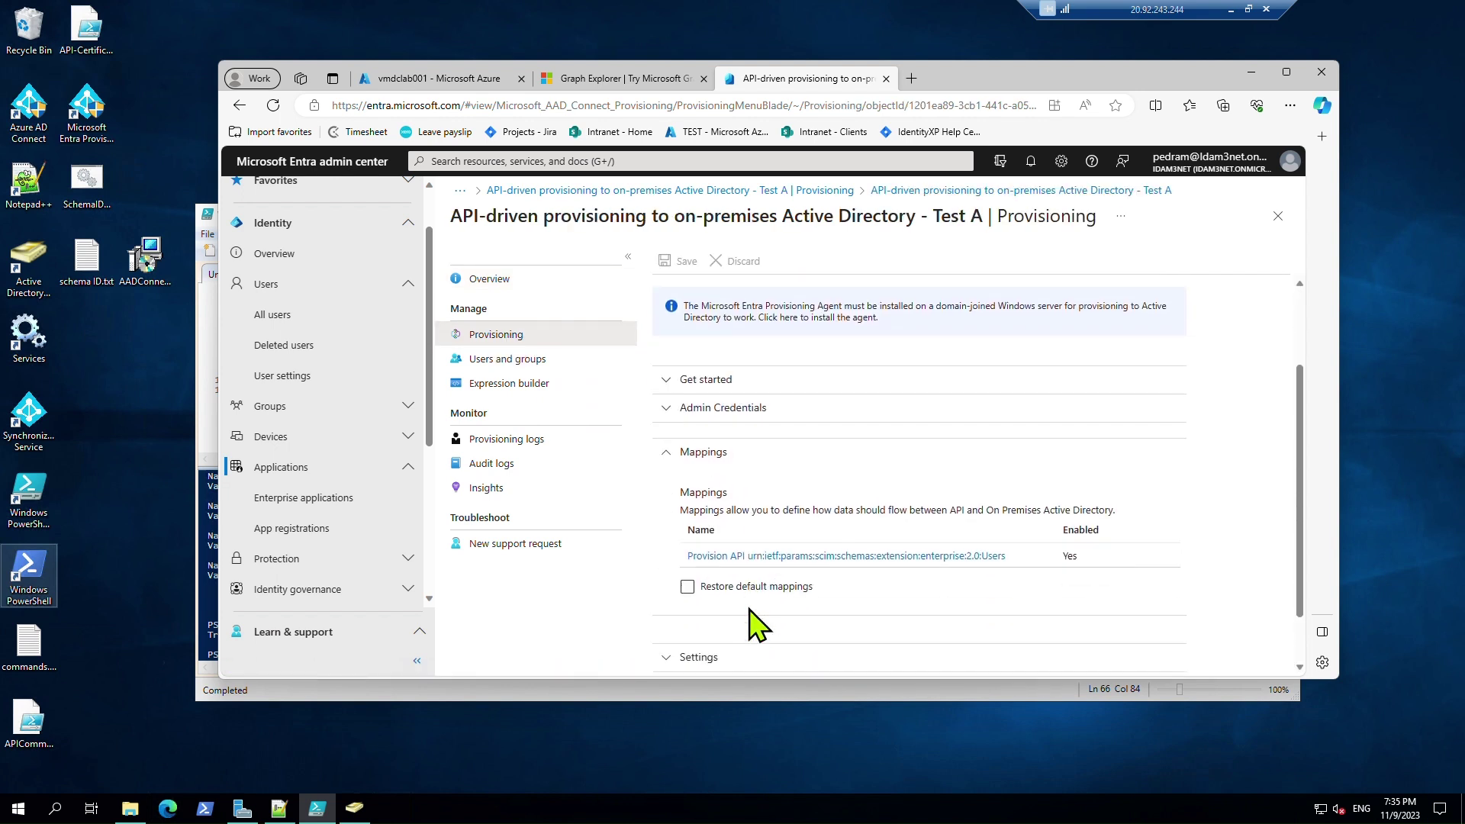
{"action": "left_click", "coordinate": [824, 555]}
{"action": "scroll", "coordinate": [820, 573], "scroll_direction": "down", "scroll_amount": 2}
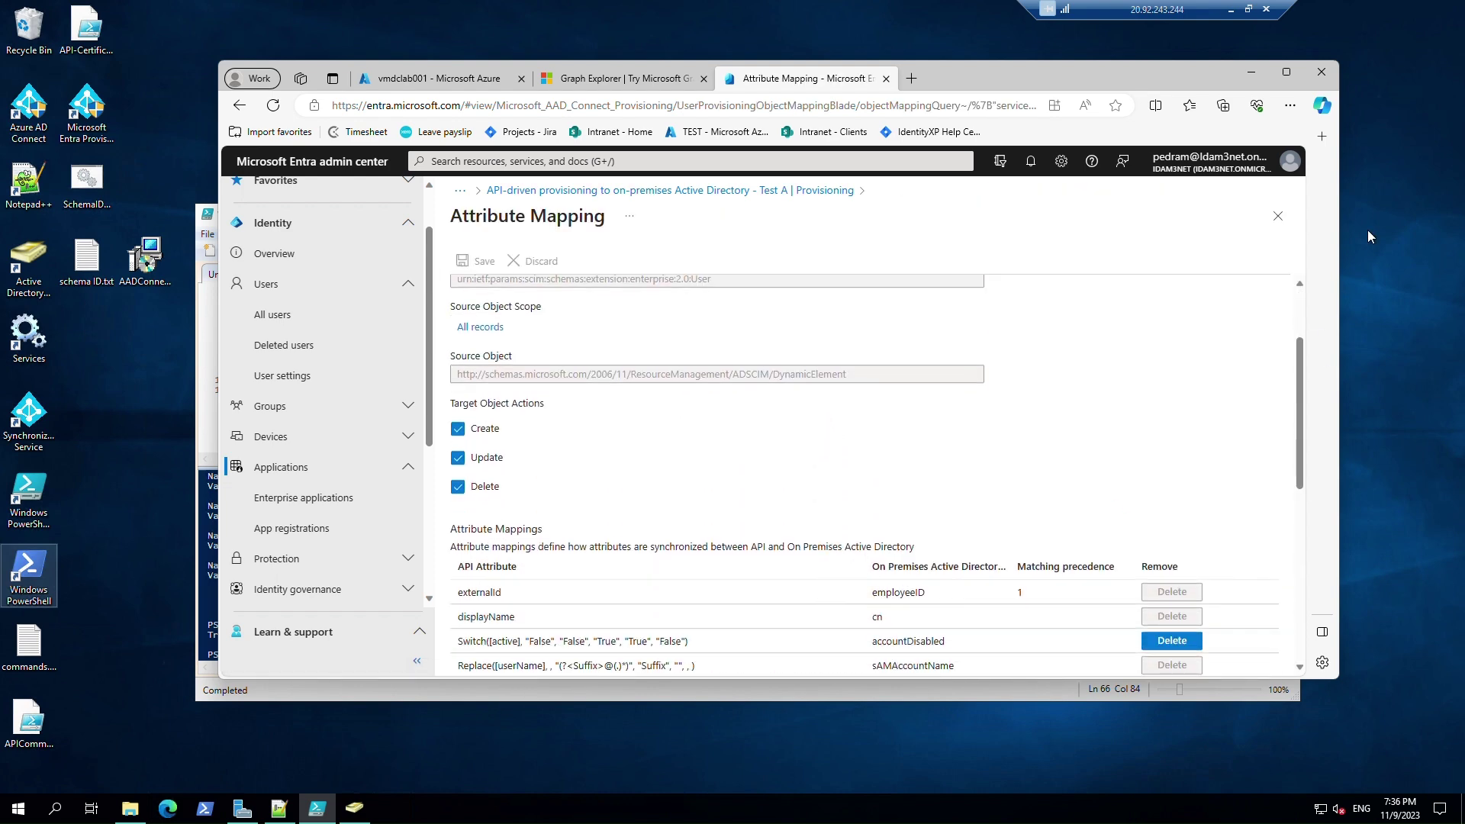
Step: Maximize Edge, scroll to the bottom of the mappings, and cancel out of Add New Mapping
{"action": "left_click", "coordinate": [1288, 71]}
{"action": "scroll", "coordinate": [655, 555], "scroll_direction": "down", "scroll_amount": 2}
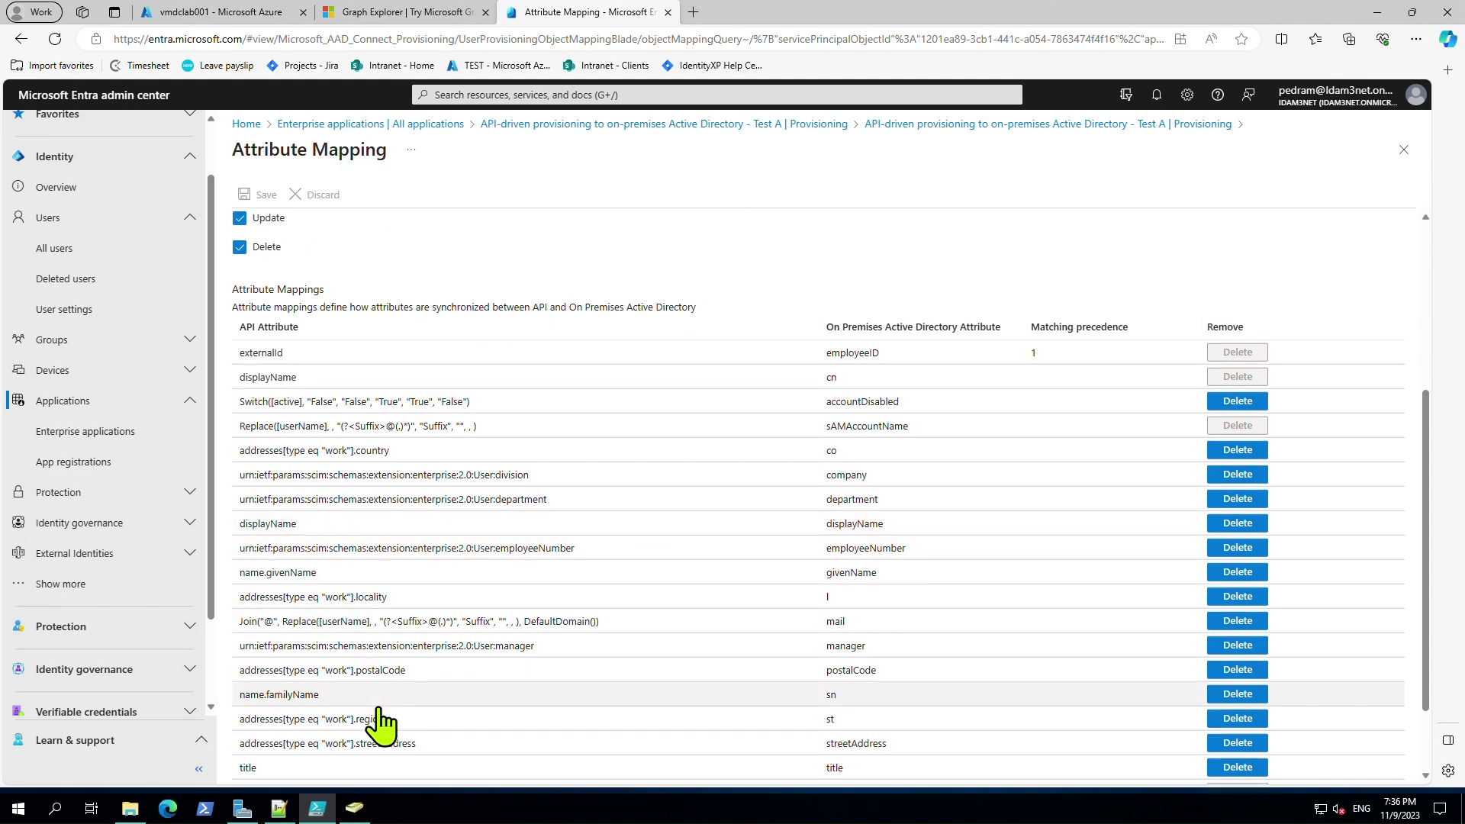
{"action": "scroll", "coordinate": [383, 724], "scroll_direction": "down", "scroll_amount": 2}
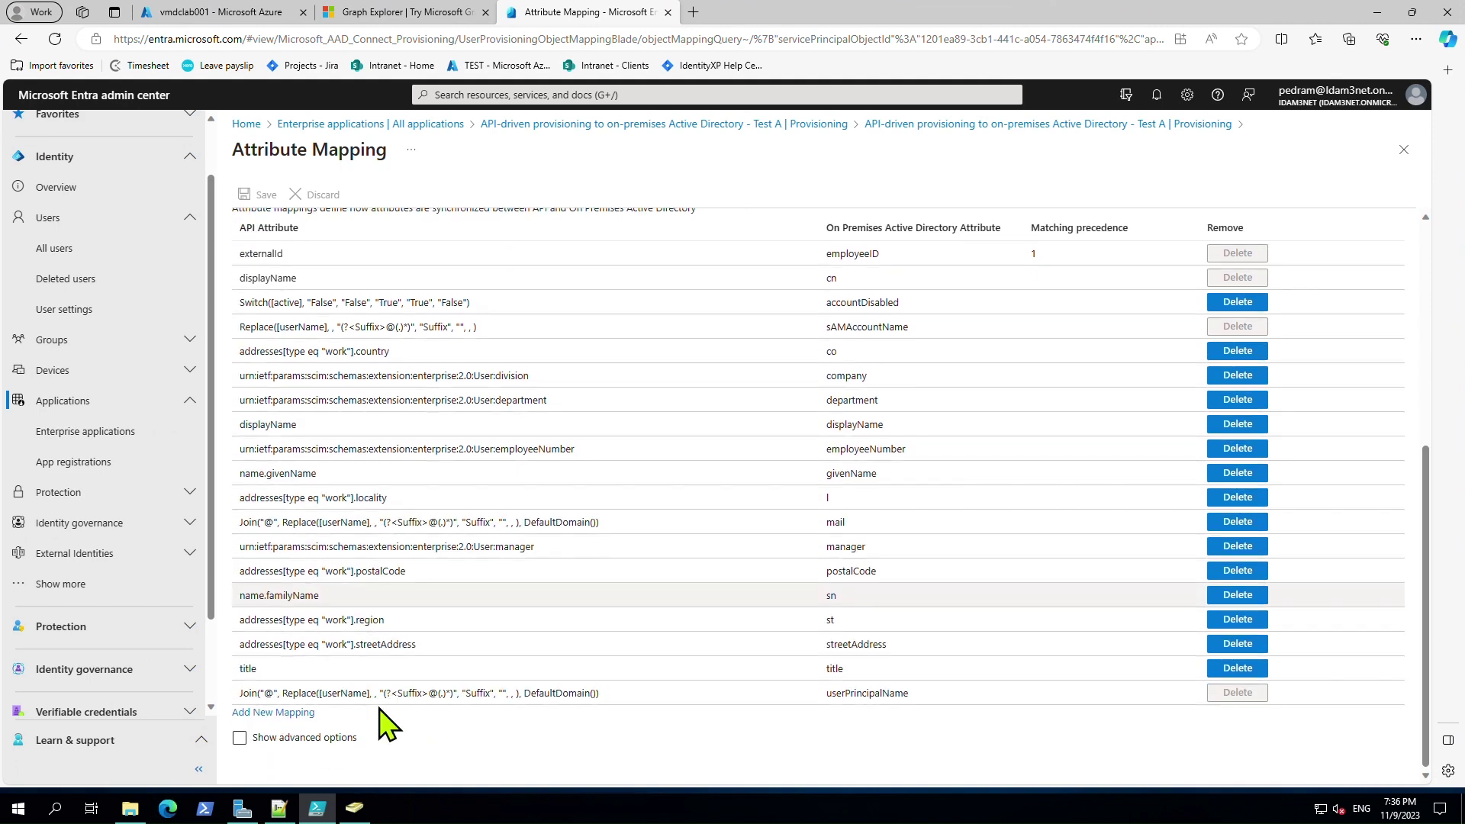
{"action": "left_click", "coordinate": [295, 715]}
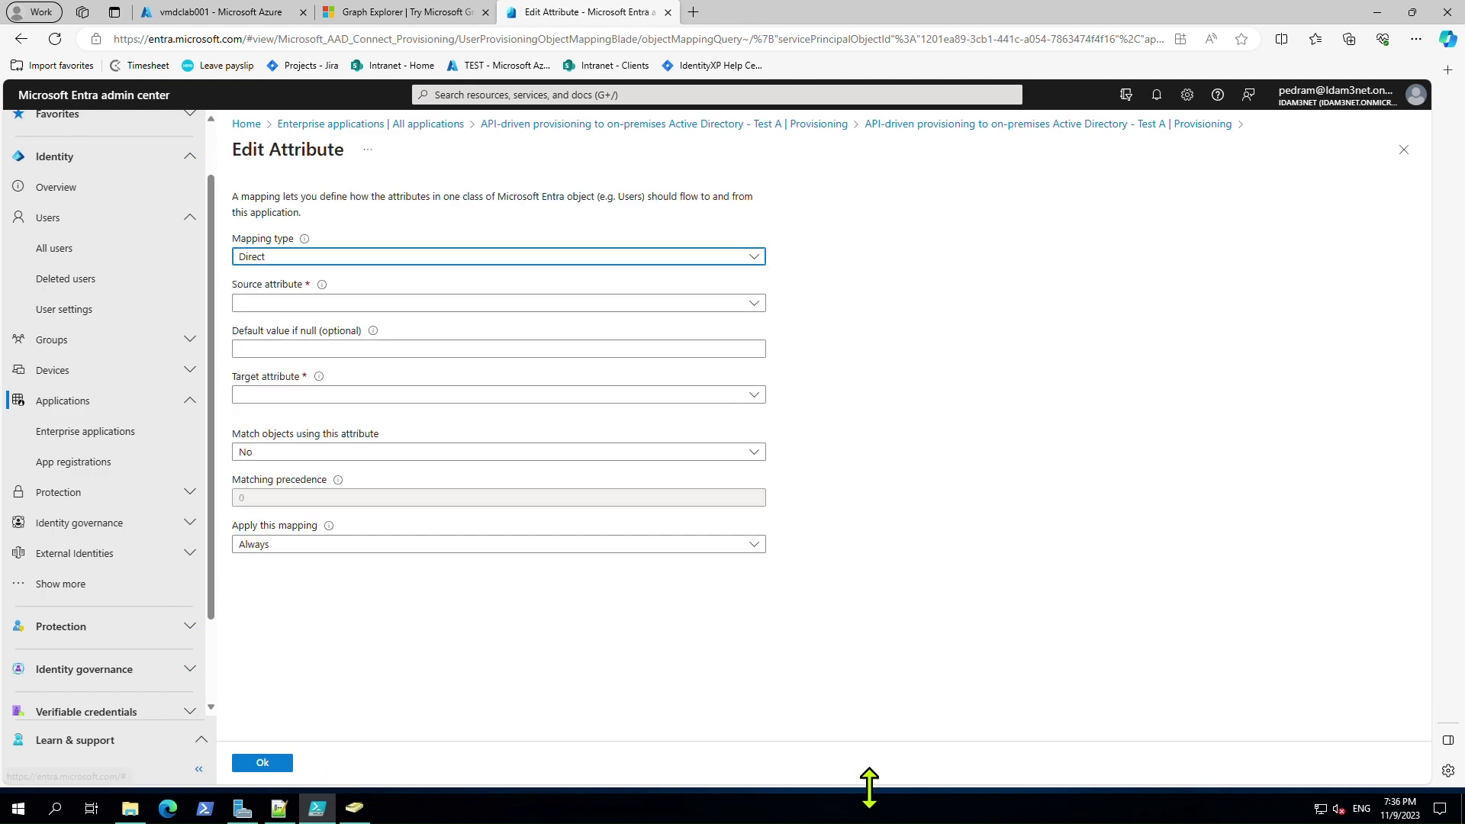
{"action": "key", "text": "Escape"}
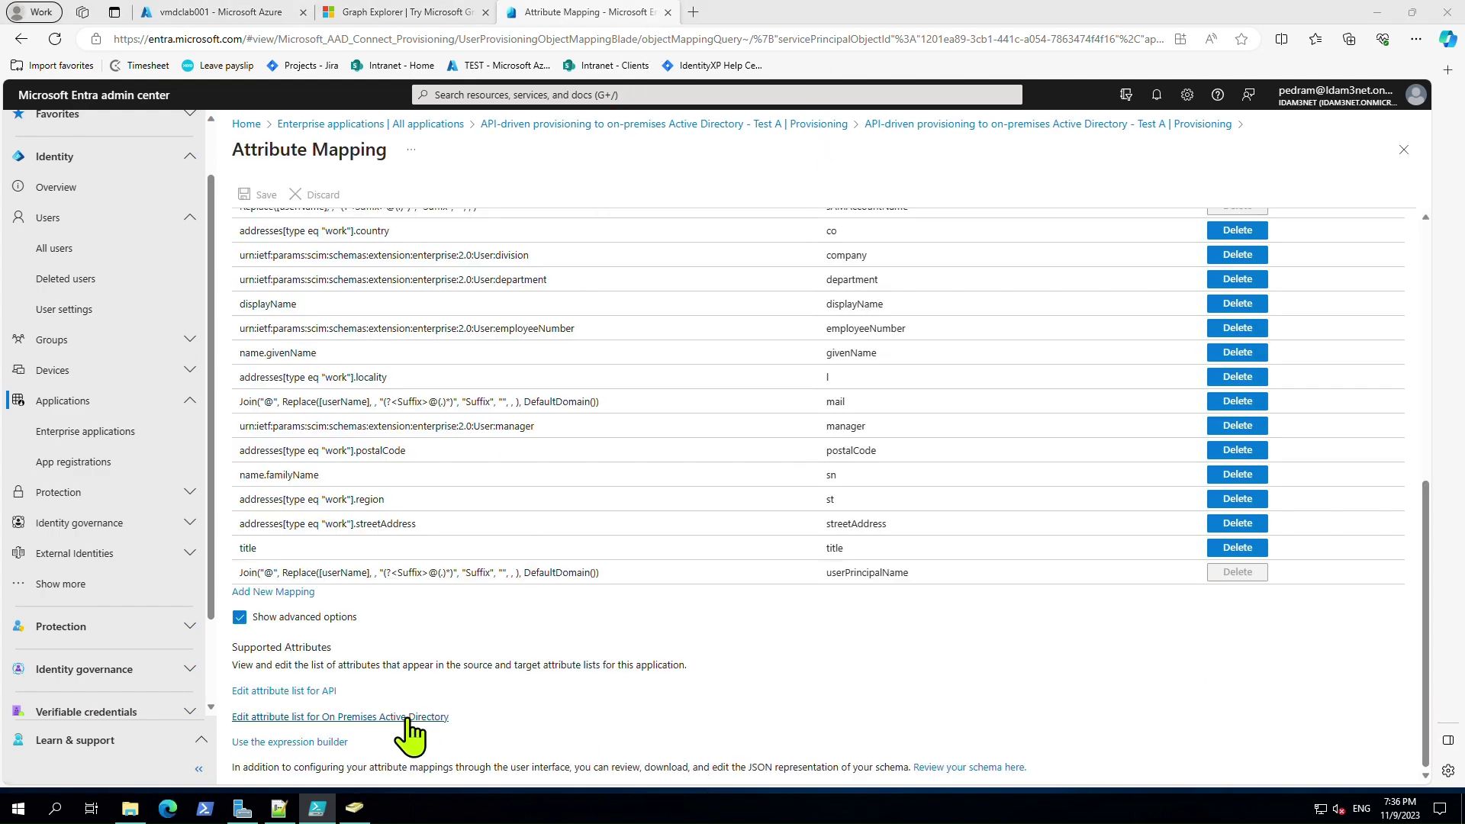
Step: Open the on-premises Active Directory attribute list and scroll to its last entries
{"action": "left_click", "coordinate": [383, 716]}
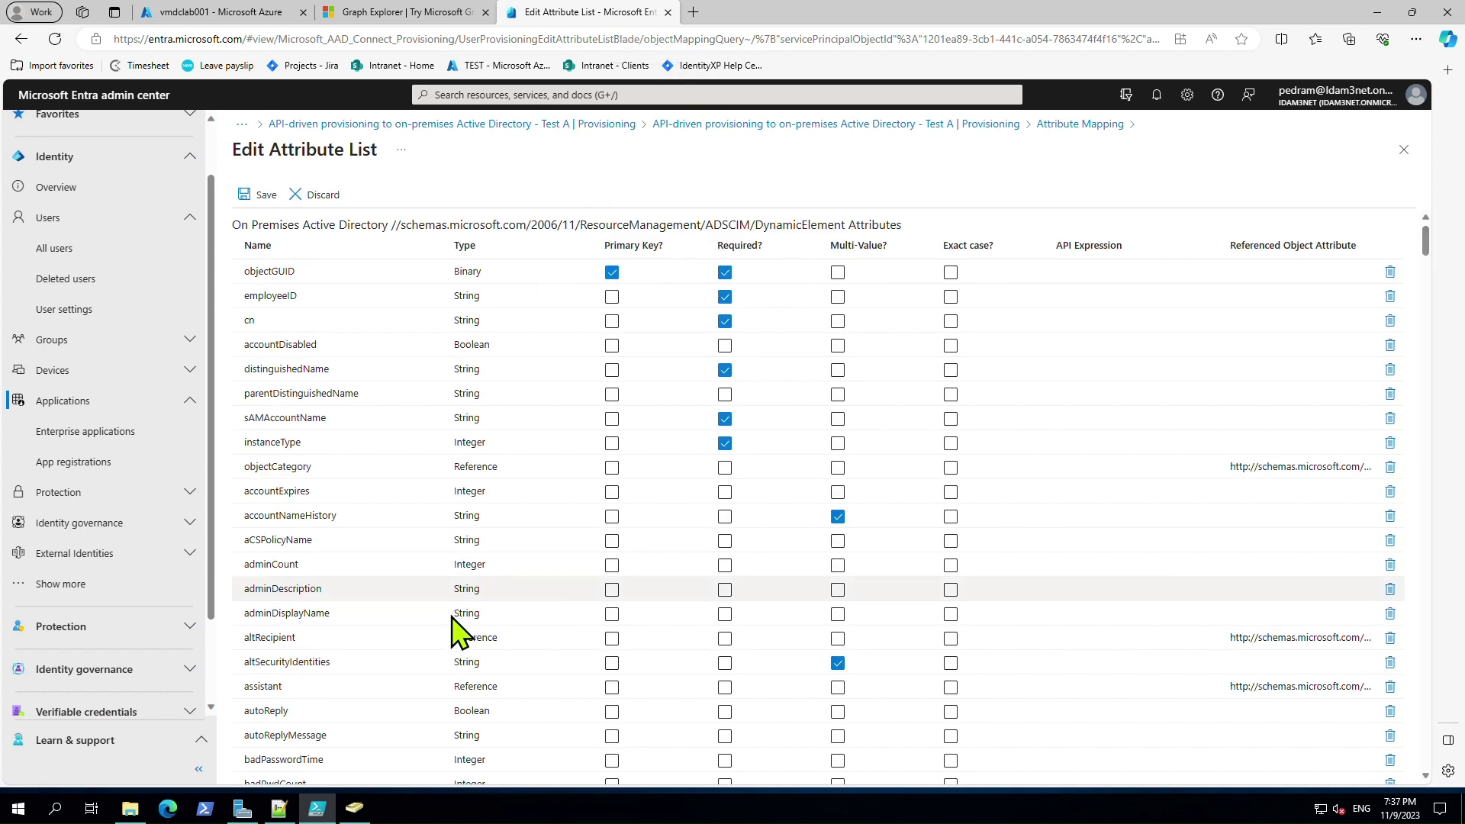
{"action": "scroll", "coordinate": [456, 632], "scroll_direction": "down", "scroll_amount": 15}
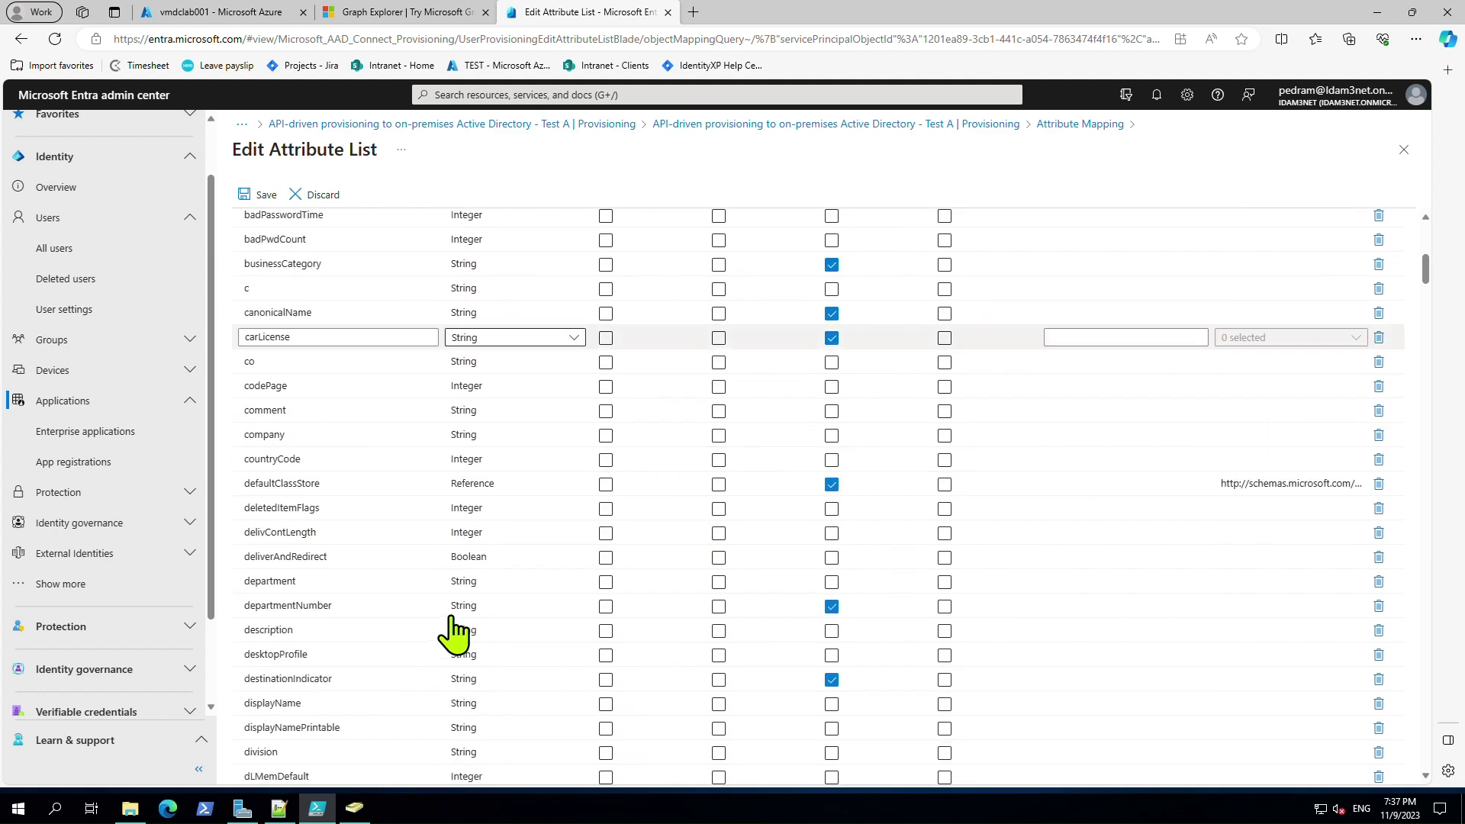
{"action": "scroll", "coordinate": [455, 631], "scroll_direction": "down", "scroll_amount": 20}
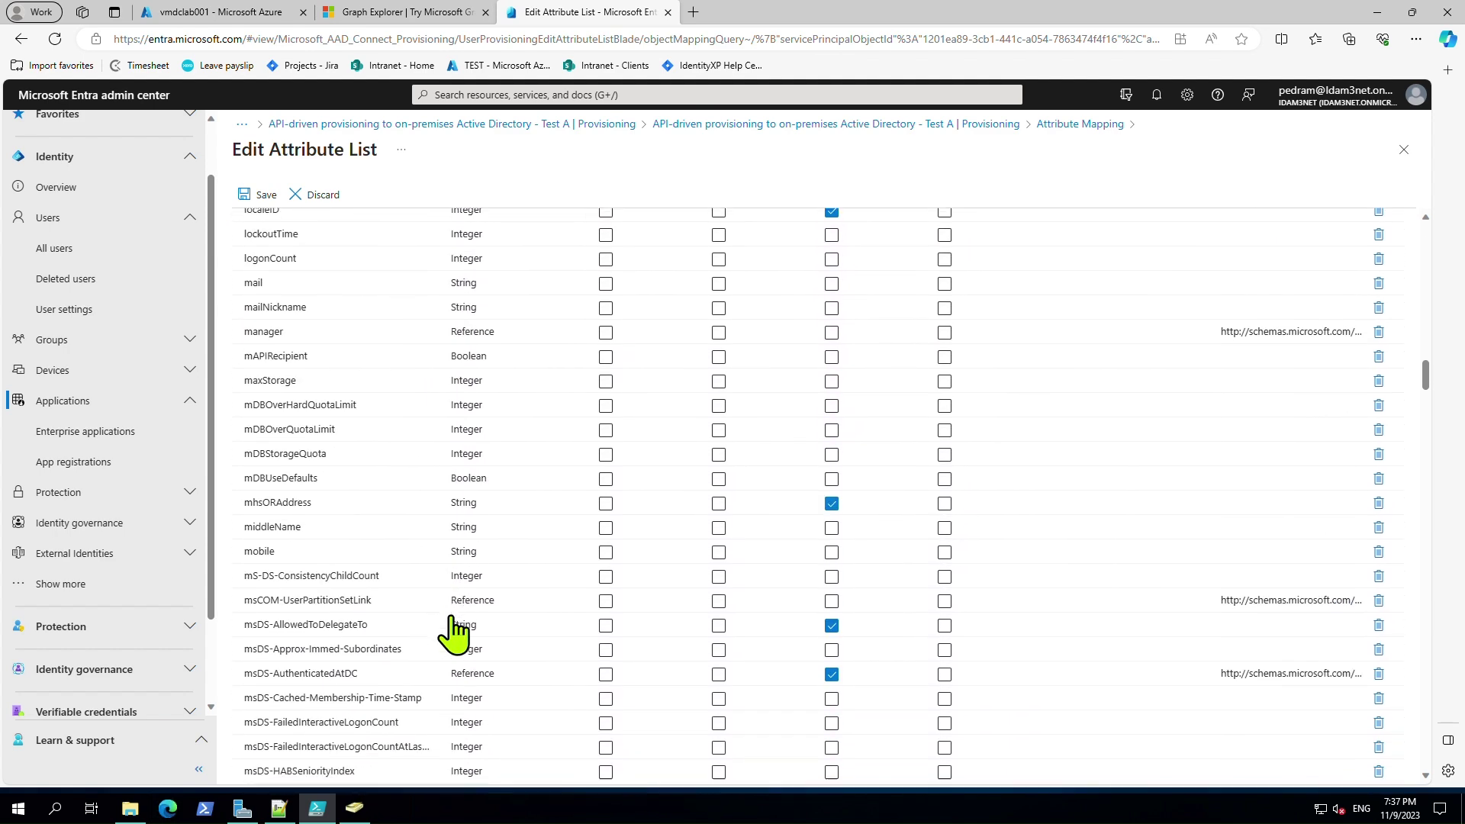
{"action": "scroll", "coordinate": [1242, 435], "scroll_direction": "down", "scroll_amount": 6}
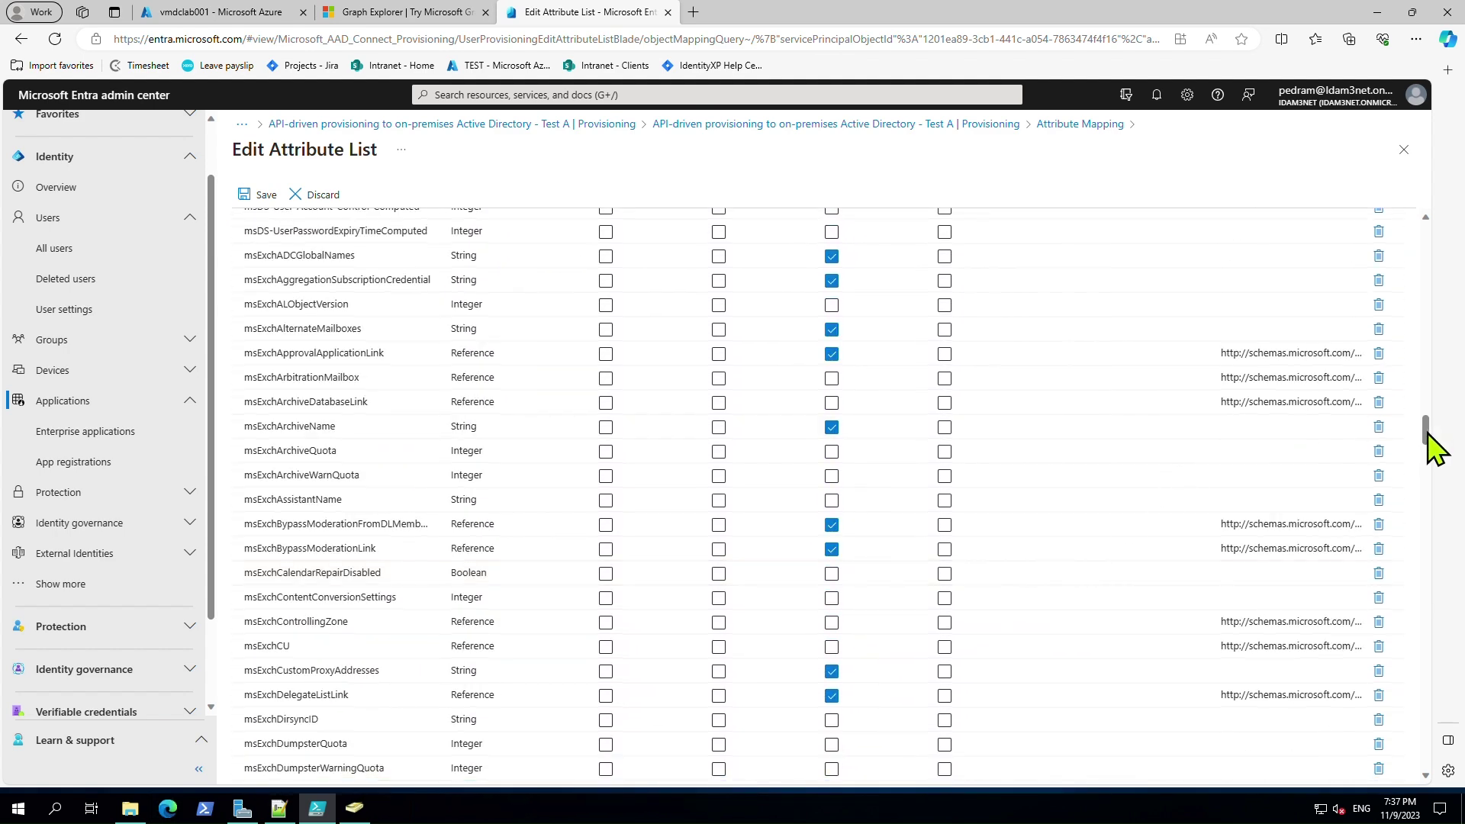
{"action": "left_click_drag", "start_coordinate": [1427, 444], "coordinate": [1427, 786]}
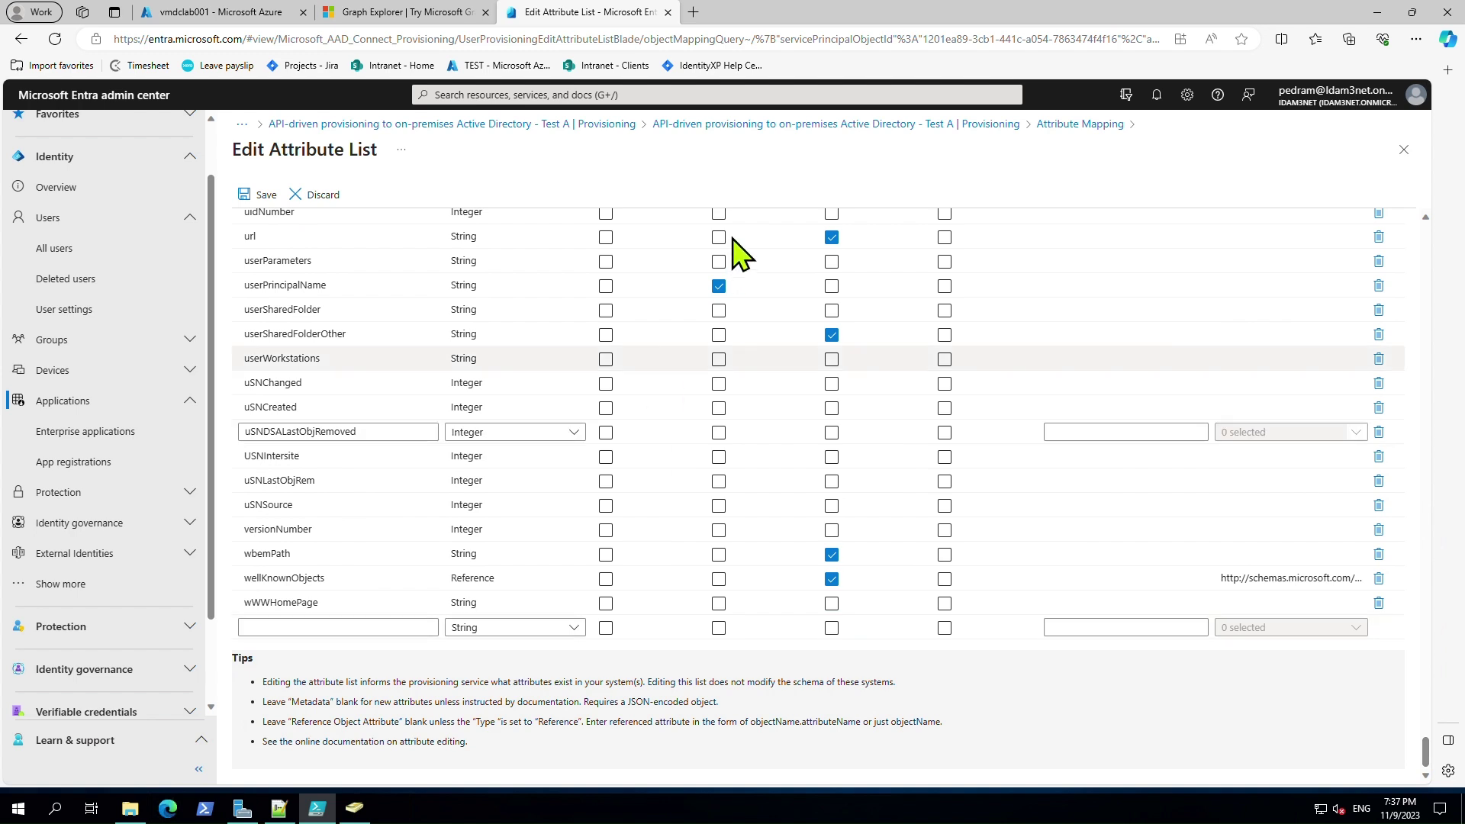
Step: Start a blank attribute row at the bottom with an empty Name field, then return to Notepad++
{"action": "left_click", "coordinate": [412, 628]}
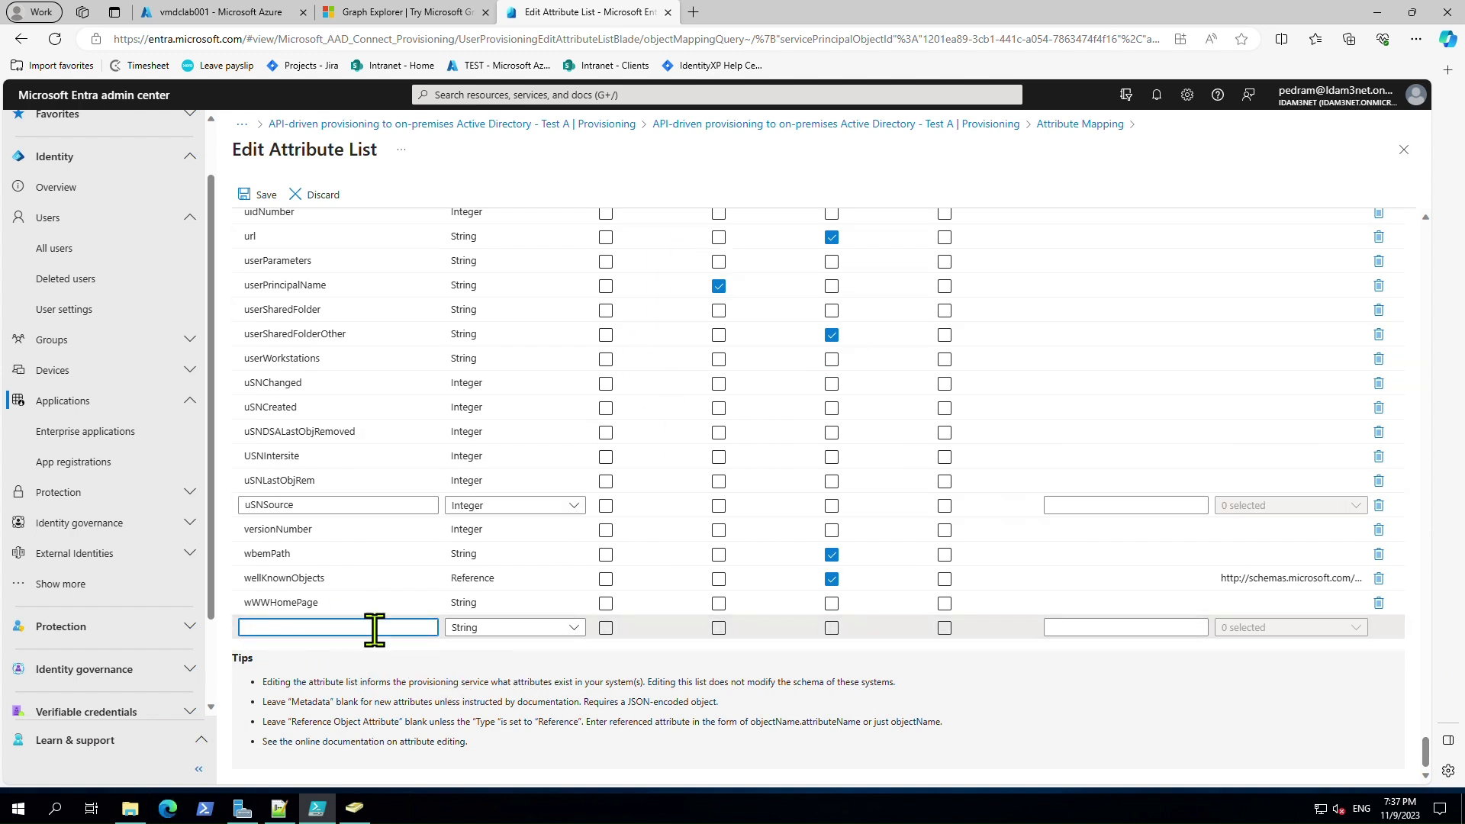
{"action": "scroll", "coordinate": [383, 597], "scroll_direction": "up", "scroll_amount": 1}
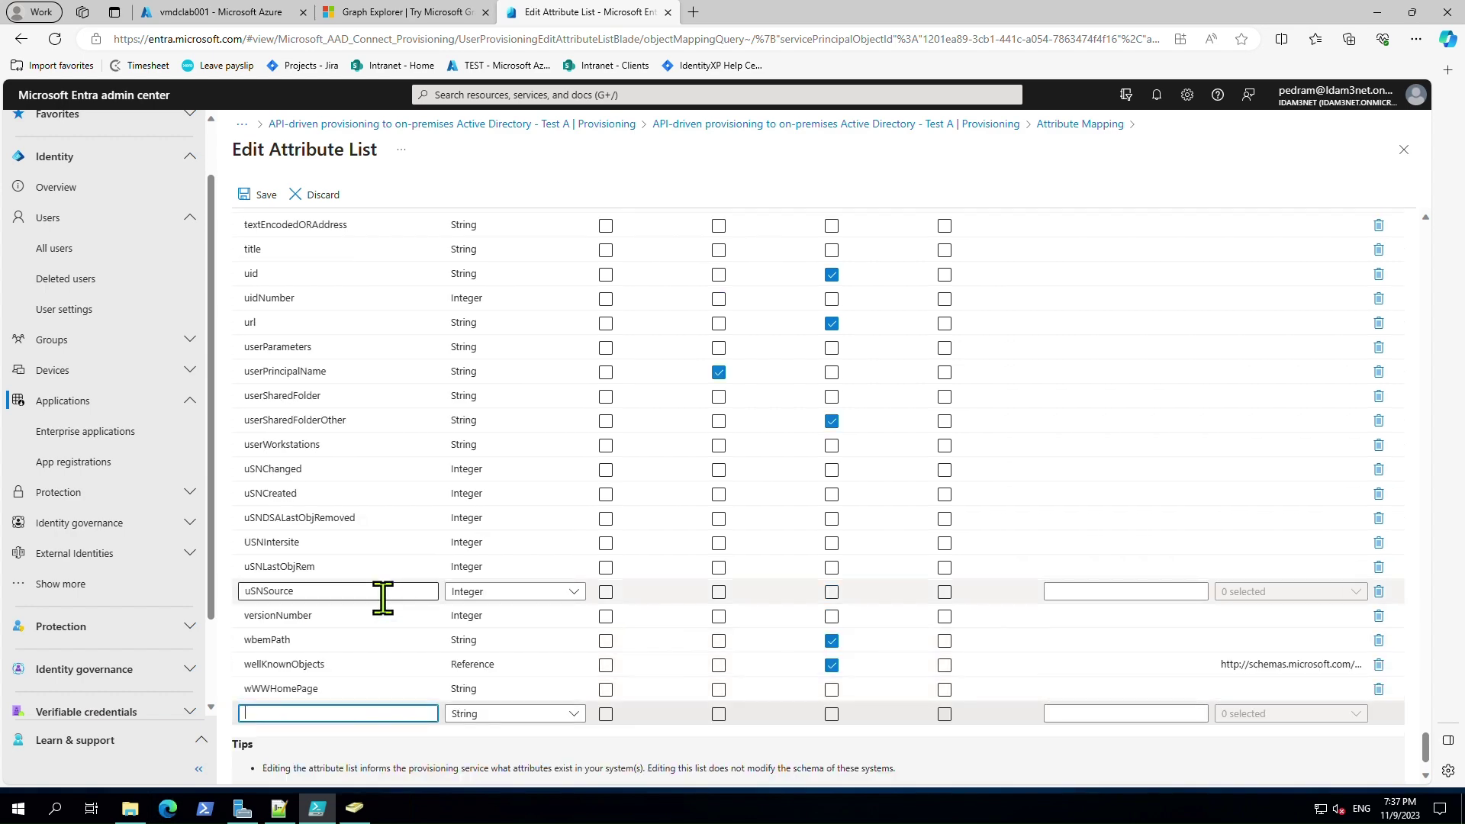
{"action": "scroll", "coordinate": [383, 597], "scroll_direction": "down", "scroll_amount": 1}
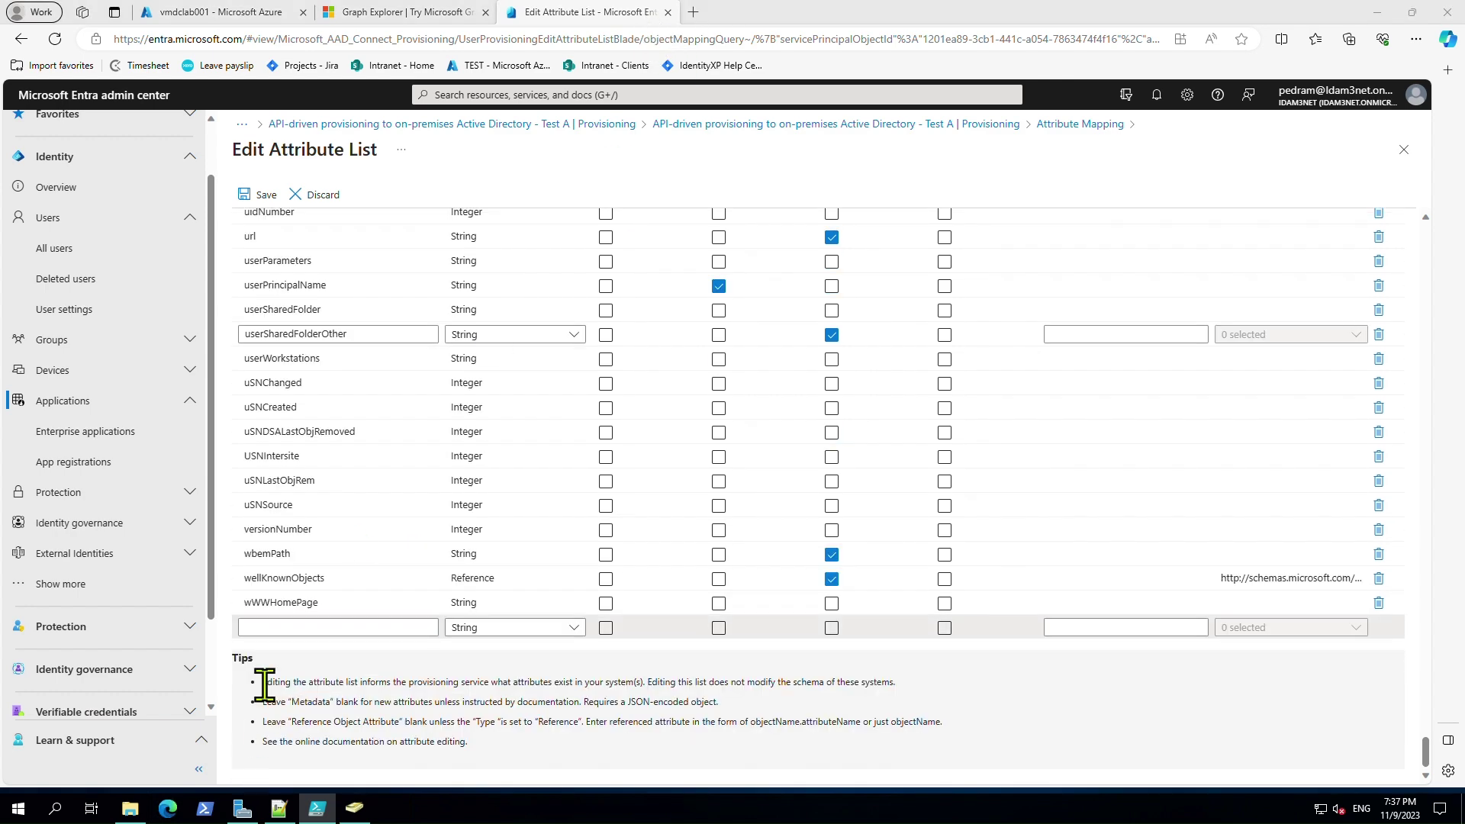
{"action": "left_click", "coordinate": [277, 627]}
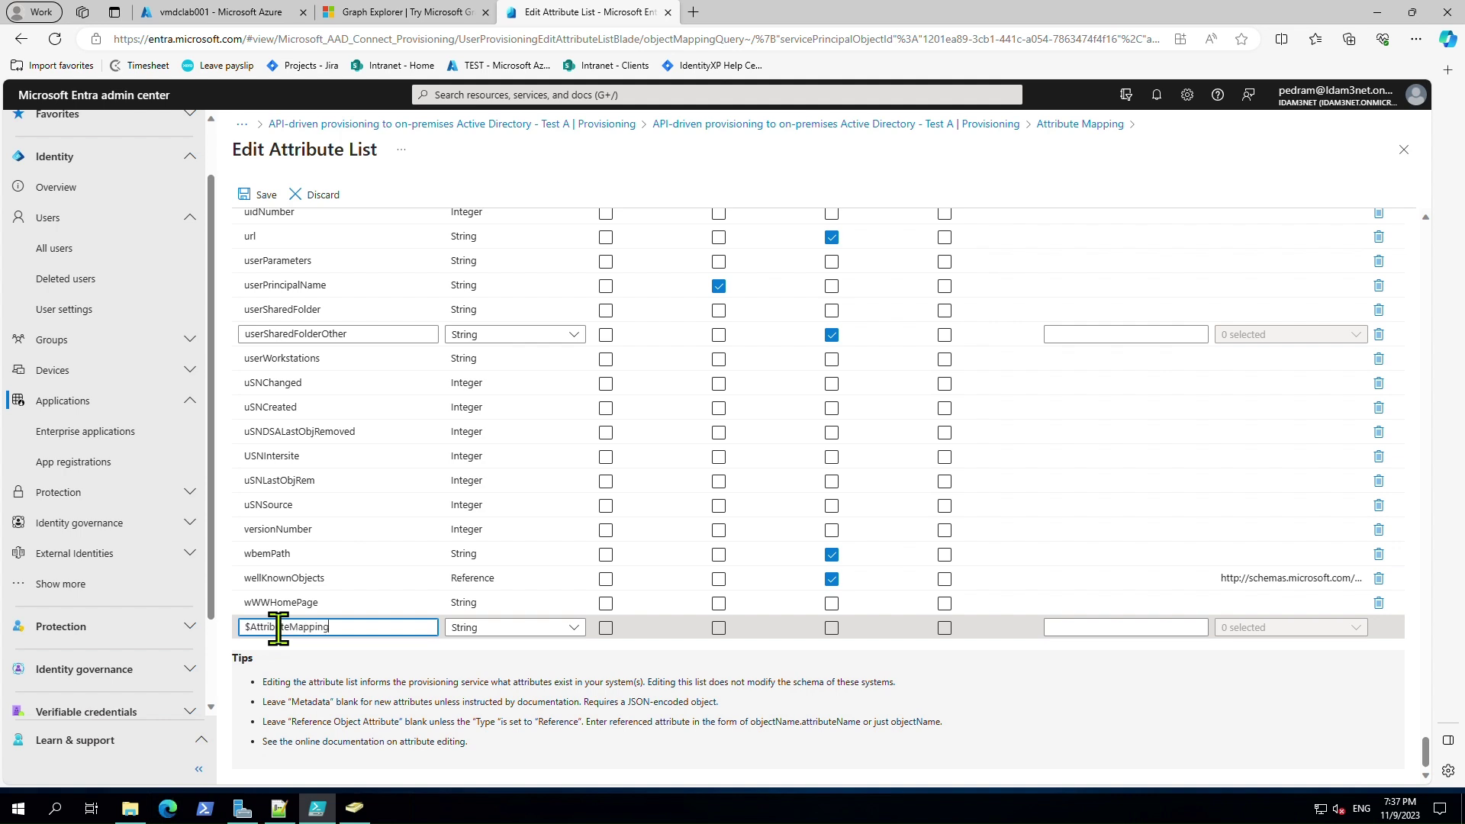
{"action": "key", "text": "BackSpace"}
{"action": "key", "text": "BackSpace"}
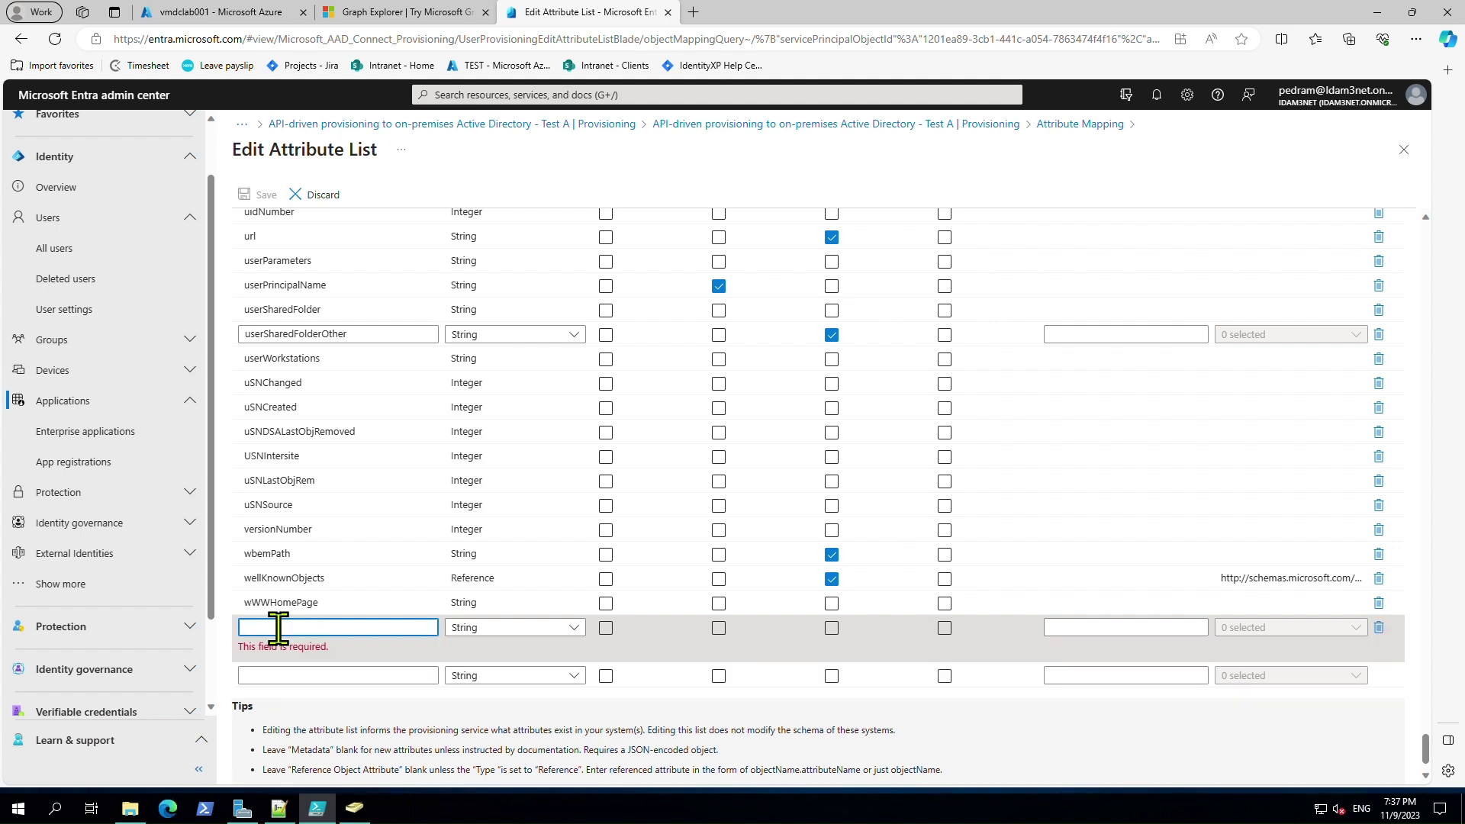
{"action": "left_click", "coordinate": [281, 813]}
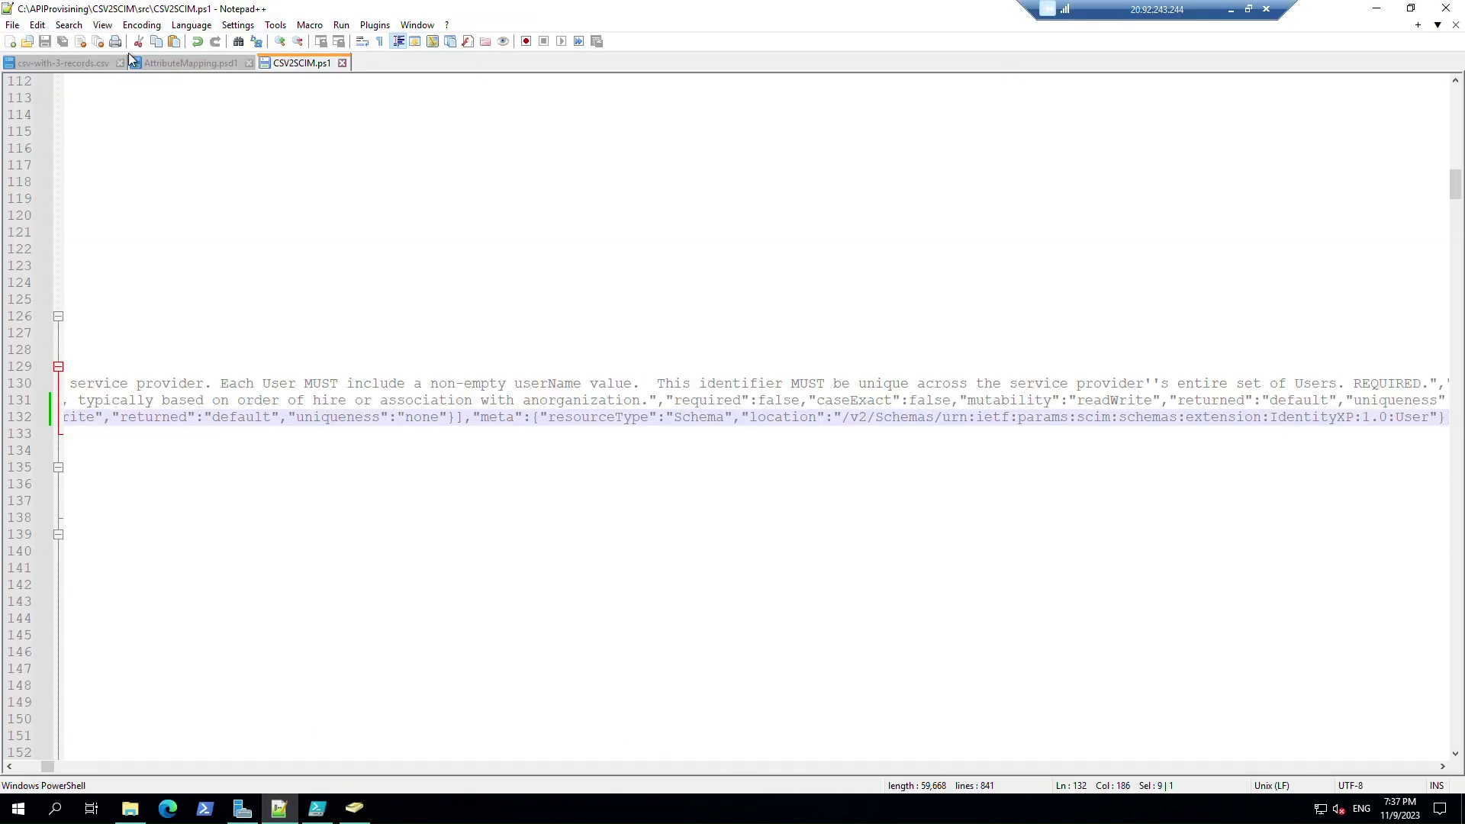
Step: Select the Drivinglicense value on line 39 of AttributeMapping.psd1
{"action": "left_click", "coordinate": [98, 64]}
{"action": "left_click", "coordinate": [174, 64]}
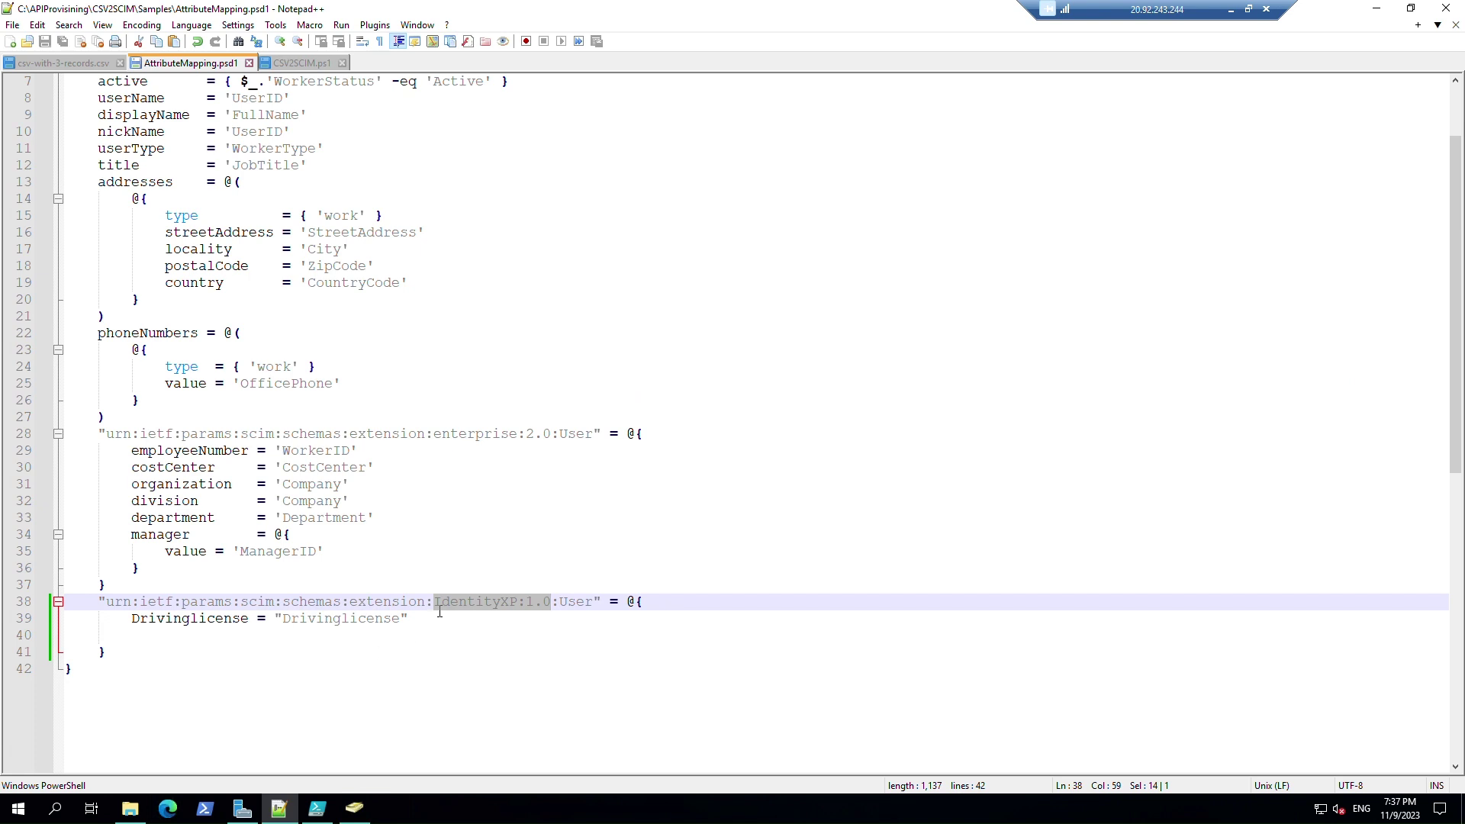
{"action": "left_click_drag", "start_coordinate": [283, 619], "coordinate": [383, 622]}
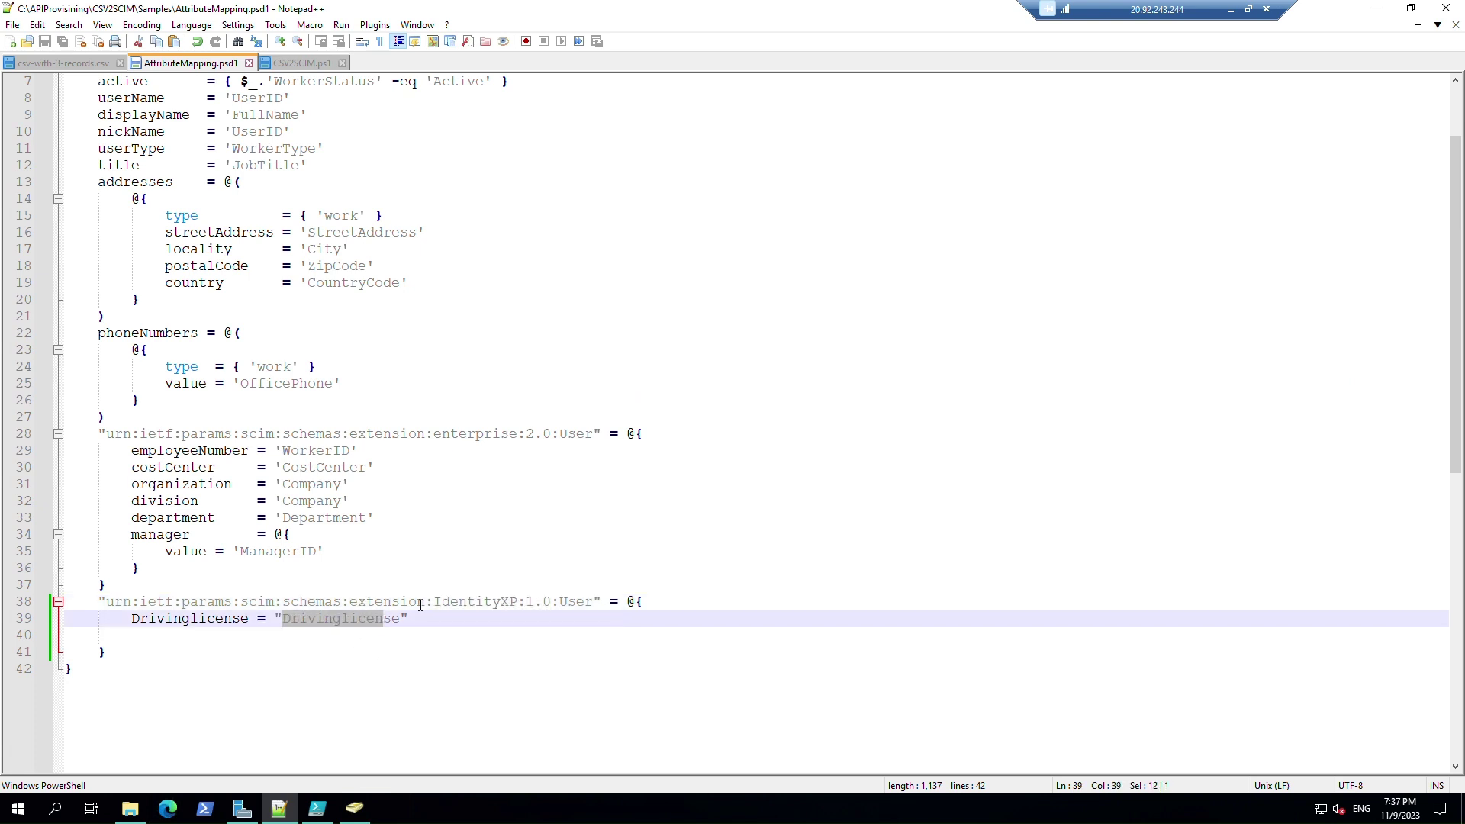
Step: In Active Directory Users and Computers, open the Properties of the first API user
{"action": "left_click", "coordinate": [354, 808]}
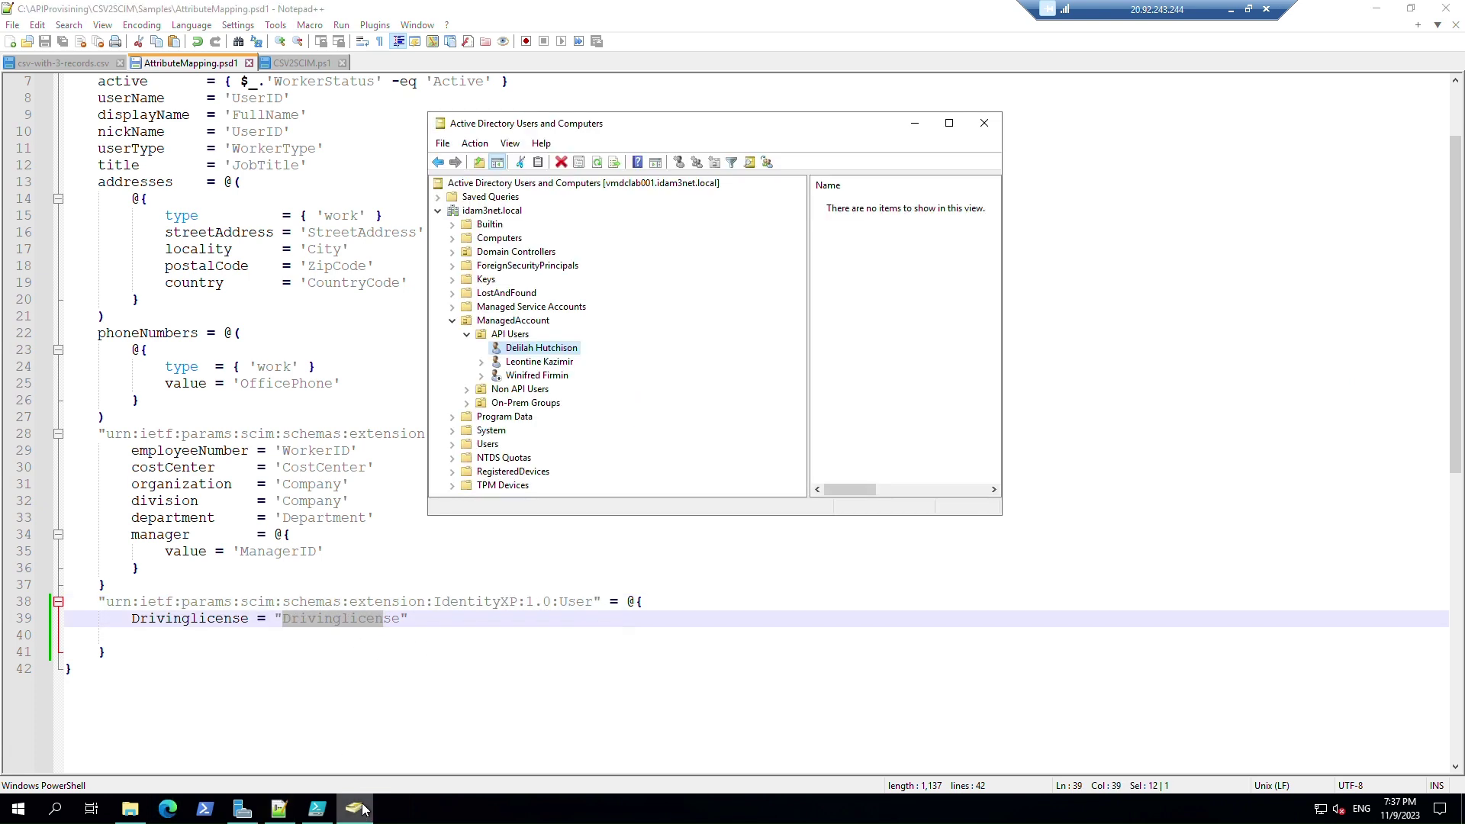
{"action": "right_click", "coordinate": [560, 352]}
{"action": "left_click", "coordinate": [622, 645]}
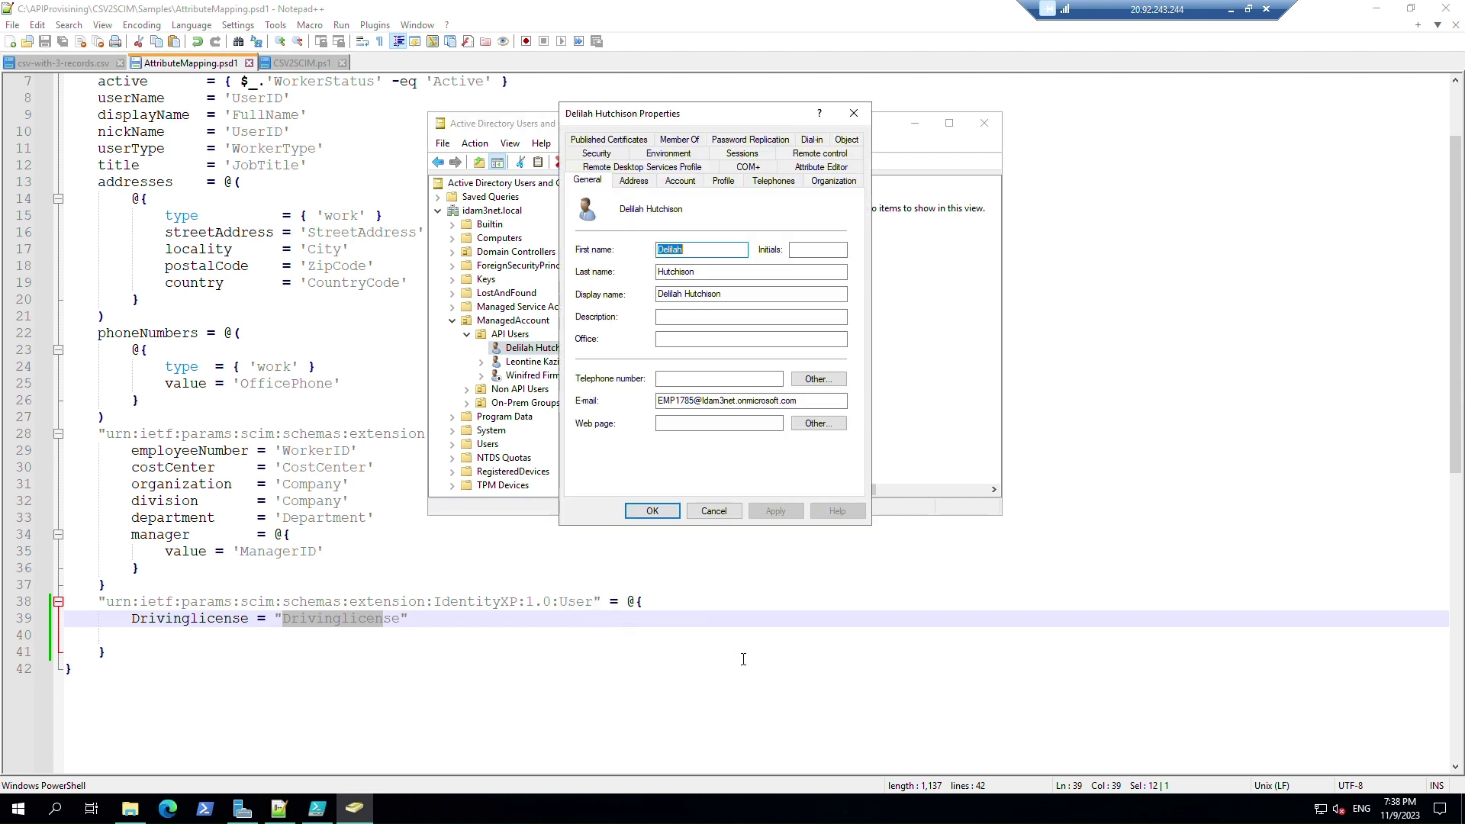
Step: Copy the exact attribute name 'drivingLicense' from the user's Attribute Editor tab
{"action": "left_click", "coordinate": [823, 168]}
{"action": "left_click", "coordinate": [688, 343]}
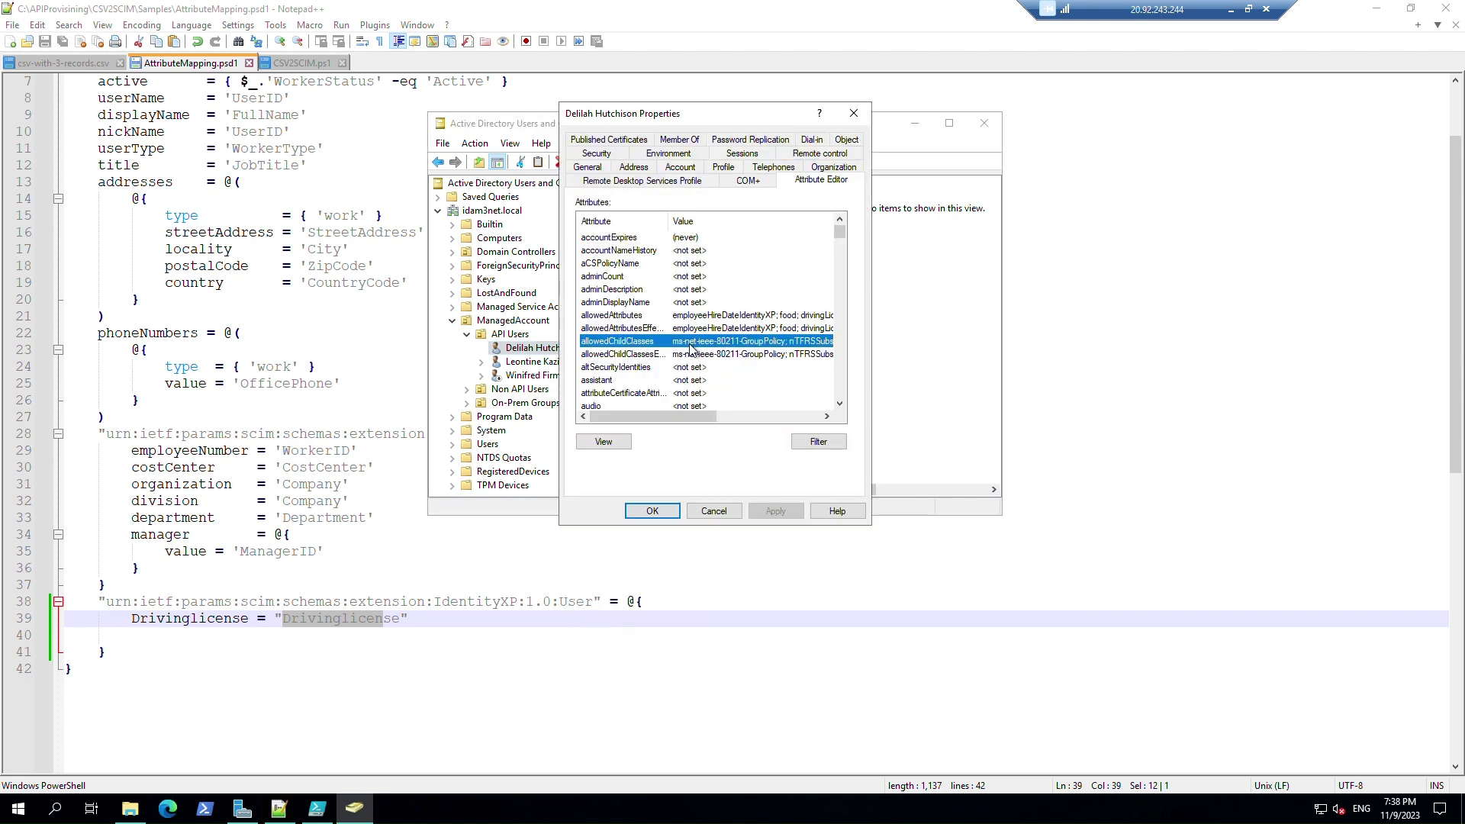
{"action": "type", "text": "dri"}
{"action": "scroll", "coordinate": [690, 350], "scroll_direction": "down", "scroll_amount": 1}
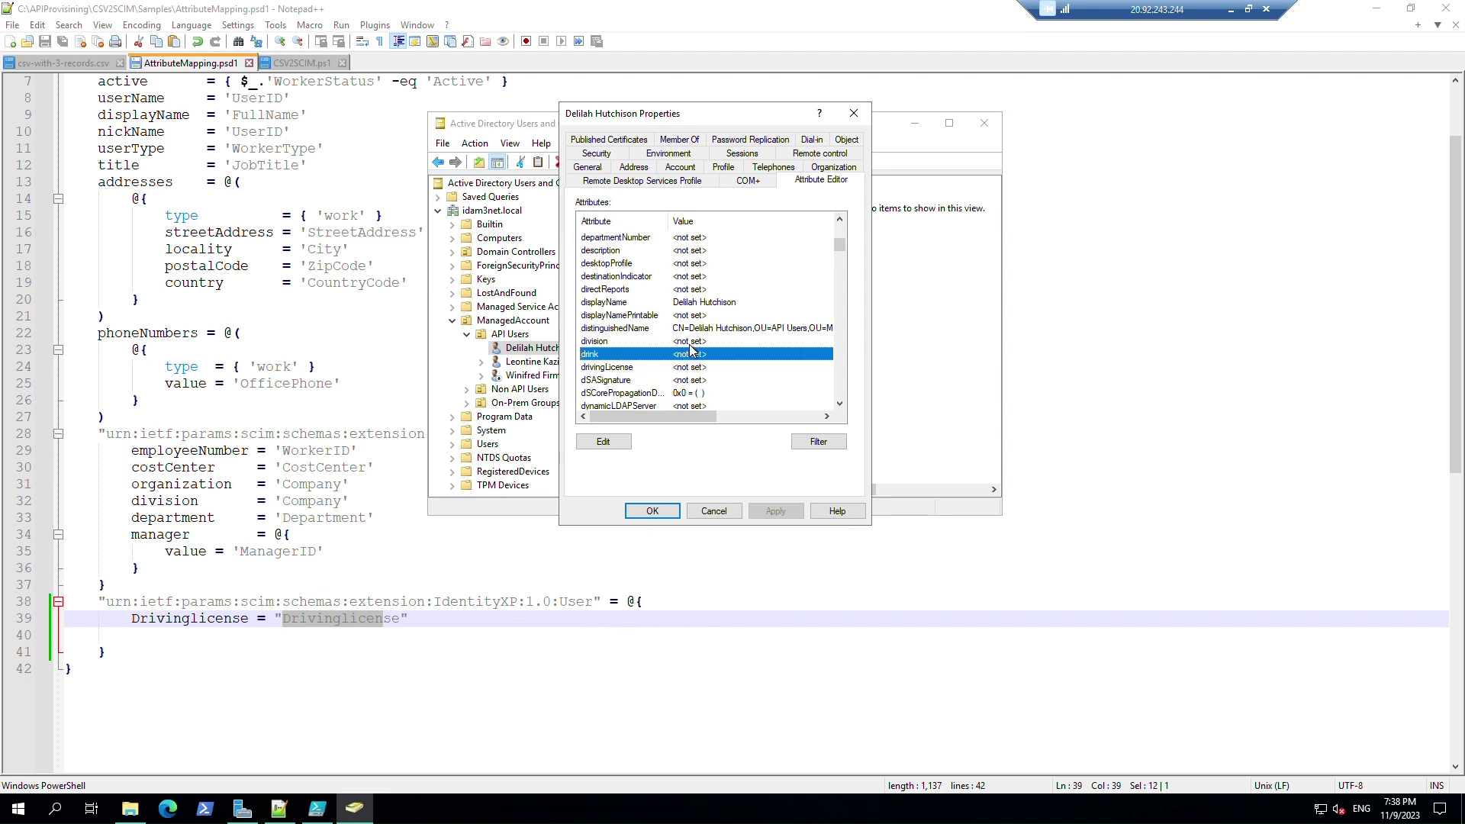
{"action": "double_click", "coordinate": [654, 369]}
{"action": "left_click", "coordinate": [672, 297]}
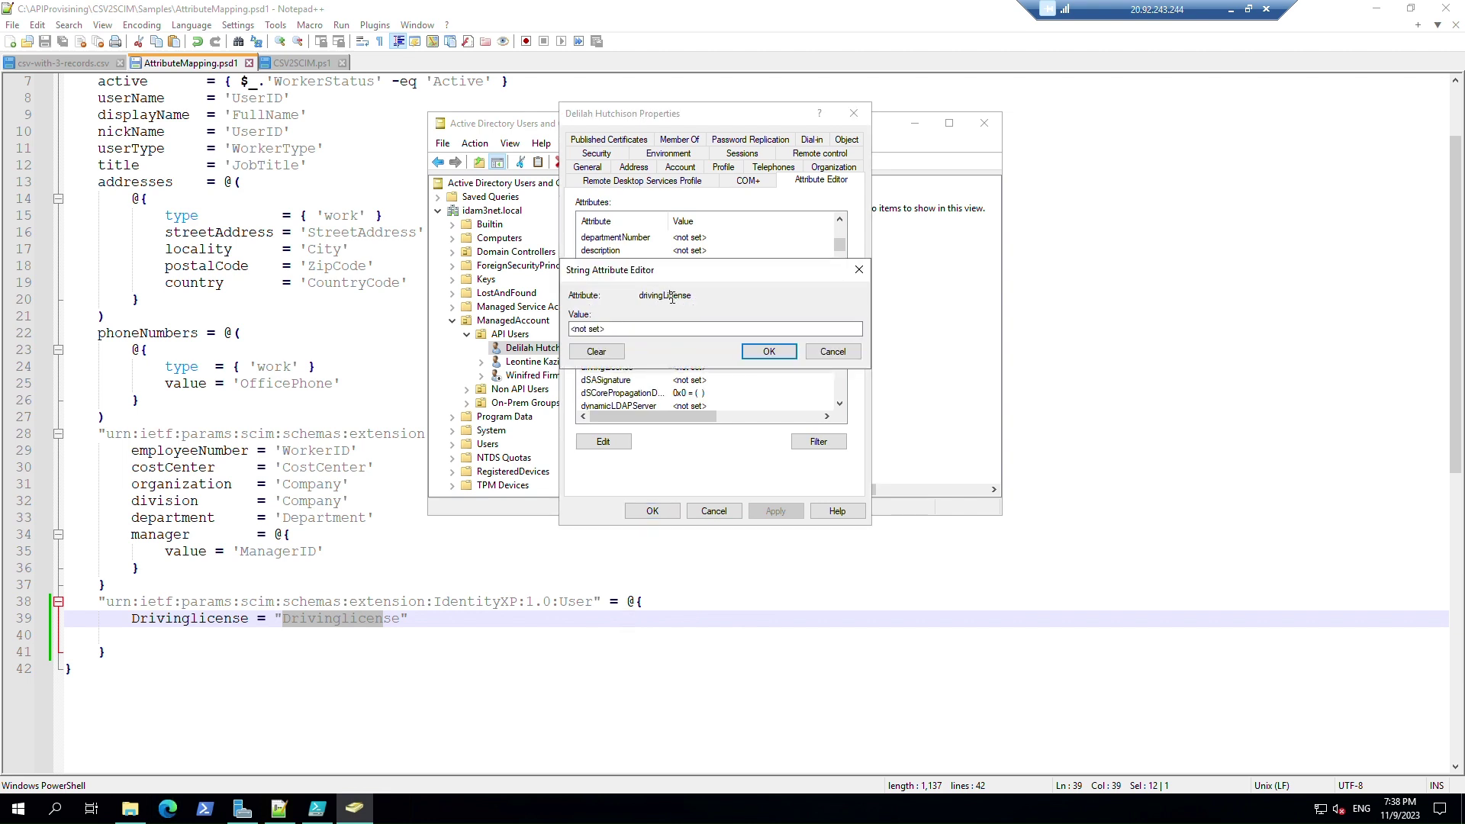
{"action": "right_click", "coordinate": [672, 298]}
{"action": "left_click", "coordinate": [703, 349]}
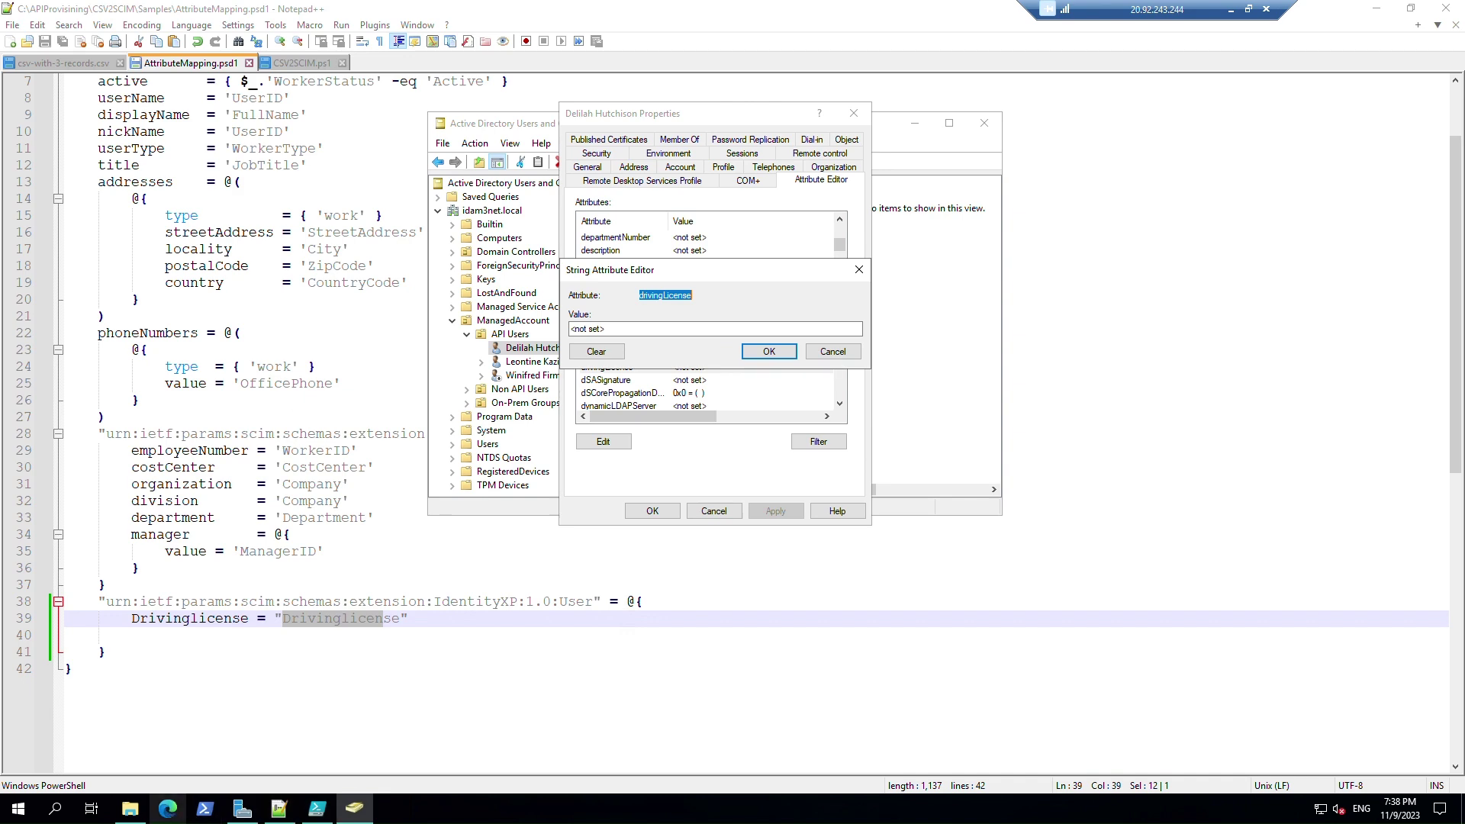
{"action": "key", "text": "alt+Tab"}
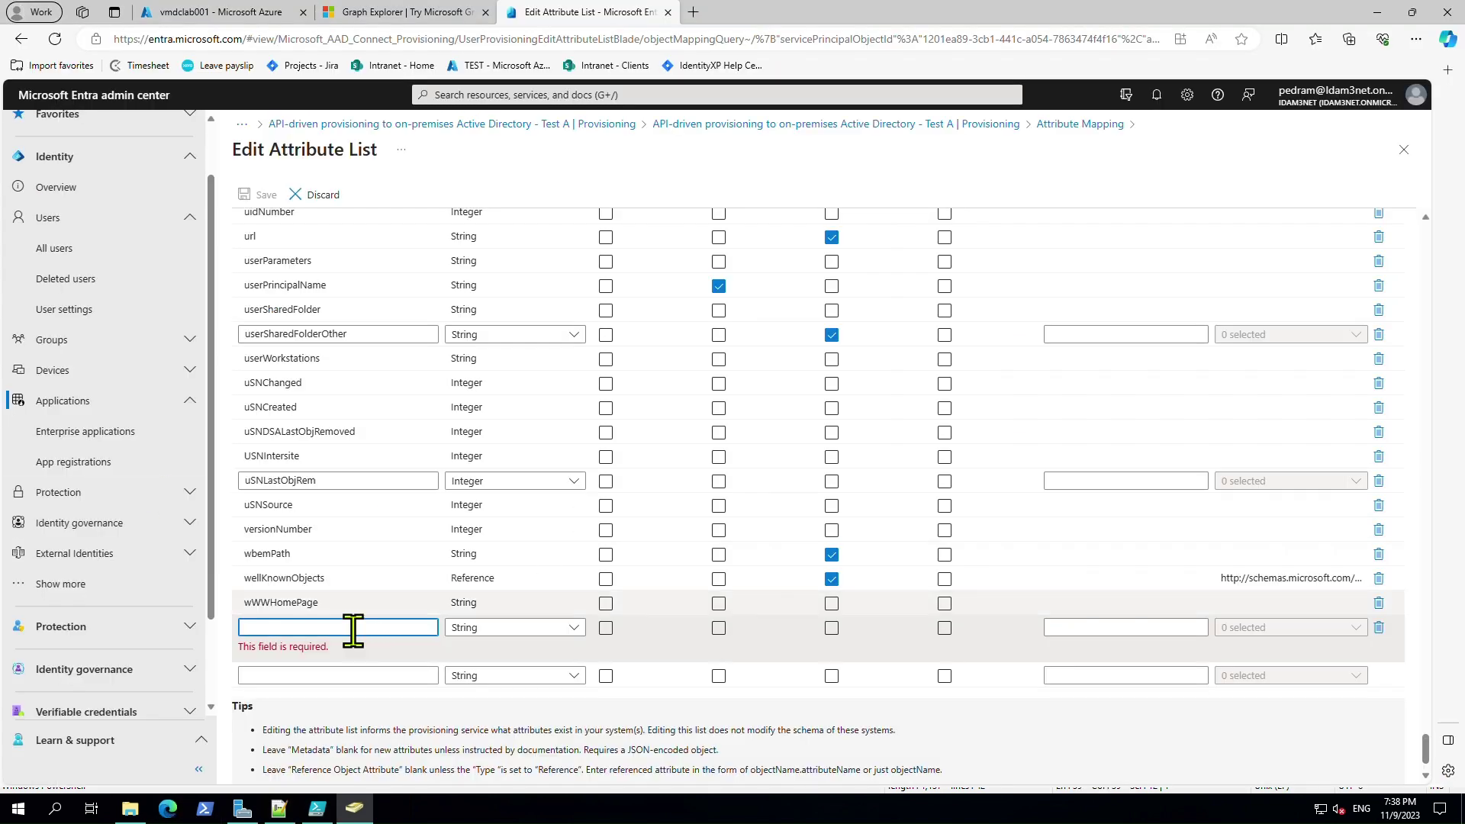
Step: Paste drivingLicense into the new Name field, then save and confirm both prompts
{"action": "left_click", "coordinate": [349, 625]}
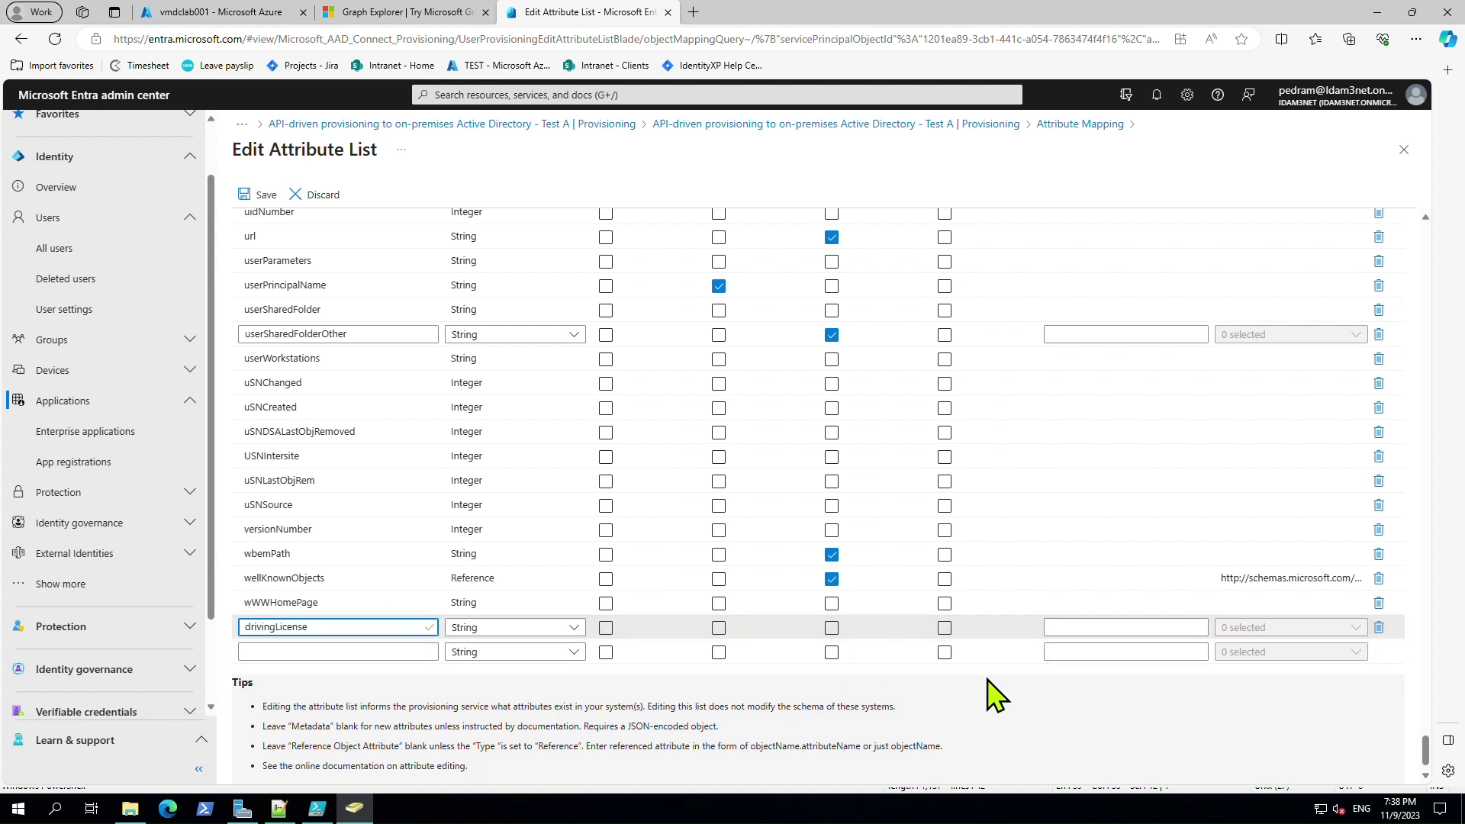
{"action": "left_click", "coordinate": [263, 196]}
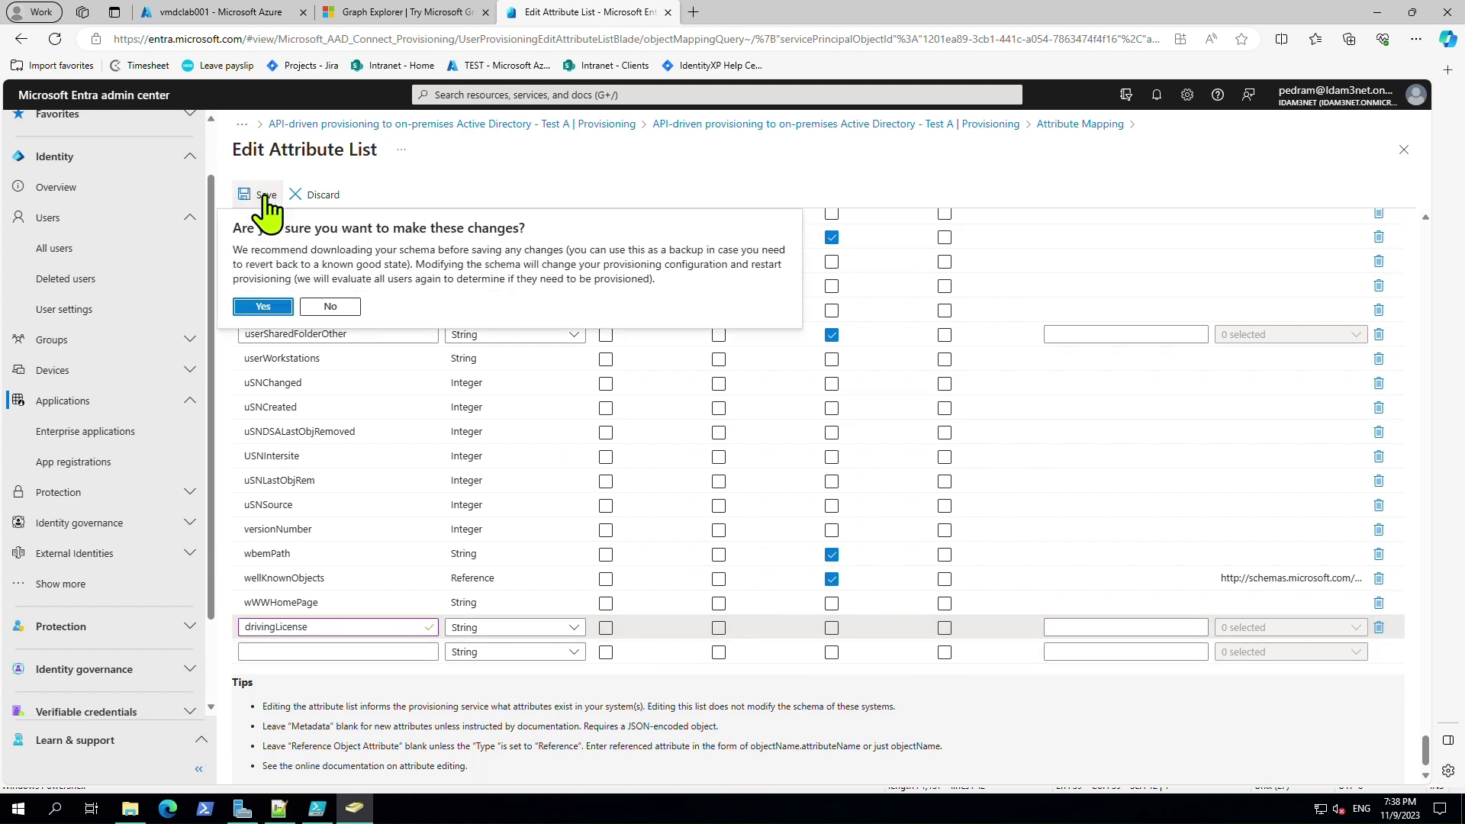
{"action": "left_click", "coordinate": [267, 306]}
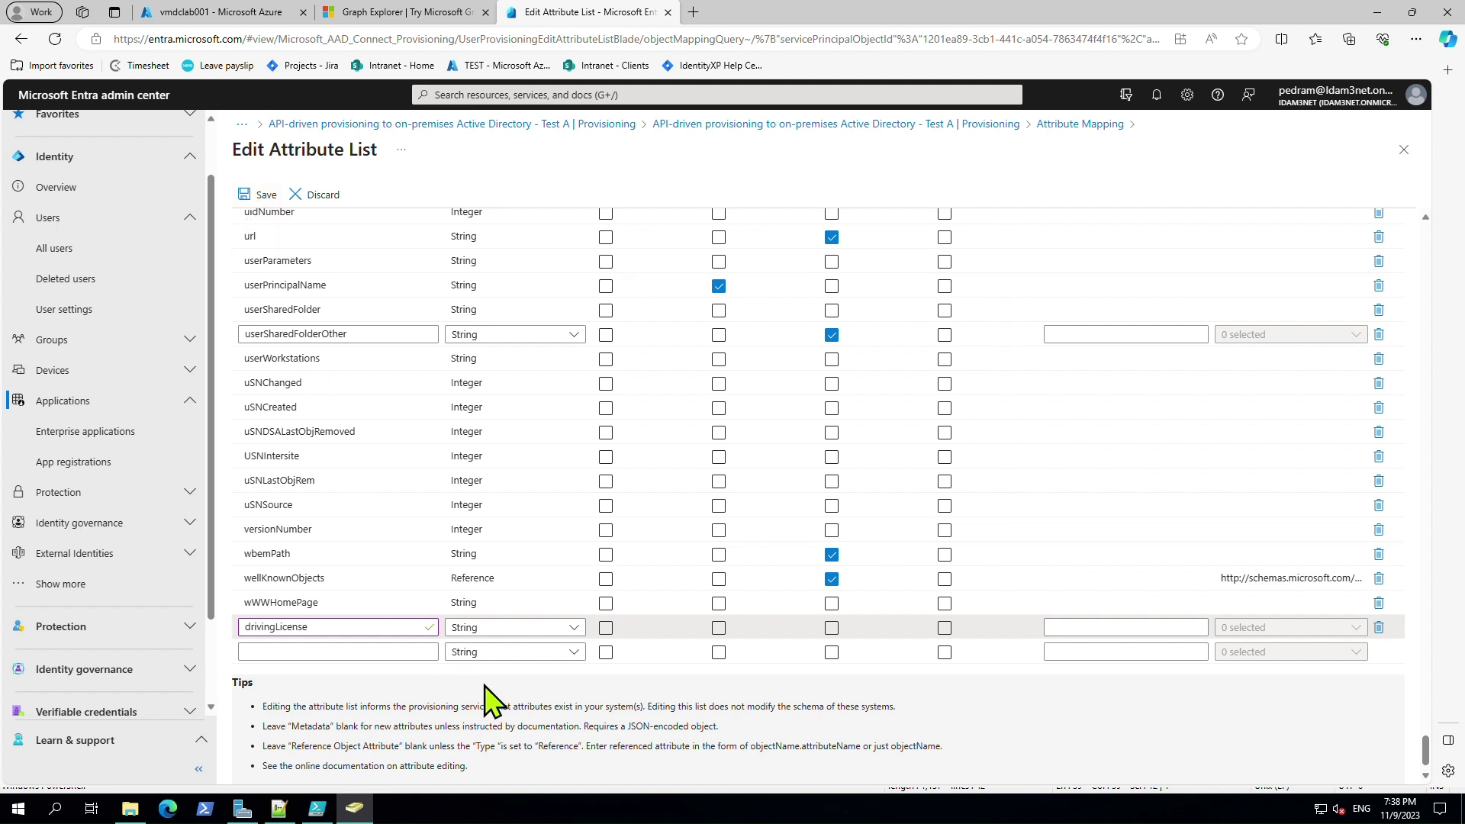
{"action": "scroll", "coordinate": [543, 691], "scroll_direction": "up", "scroll_amount": 12}
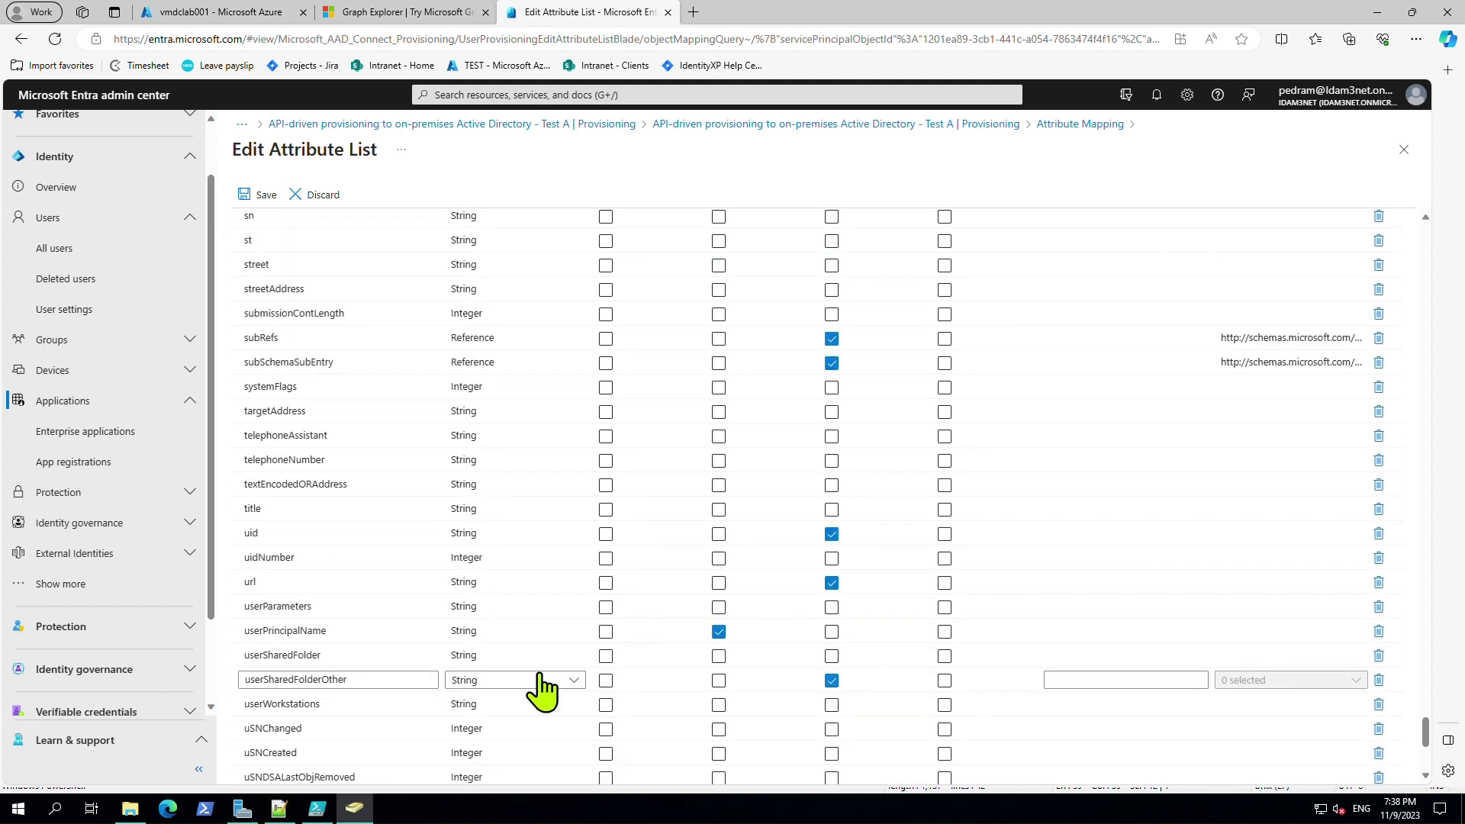
{"action": "scroll", "coordinate": [541, 679], "scroll_direction": "up", "scroll_amount": 2}
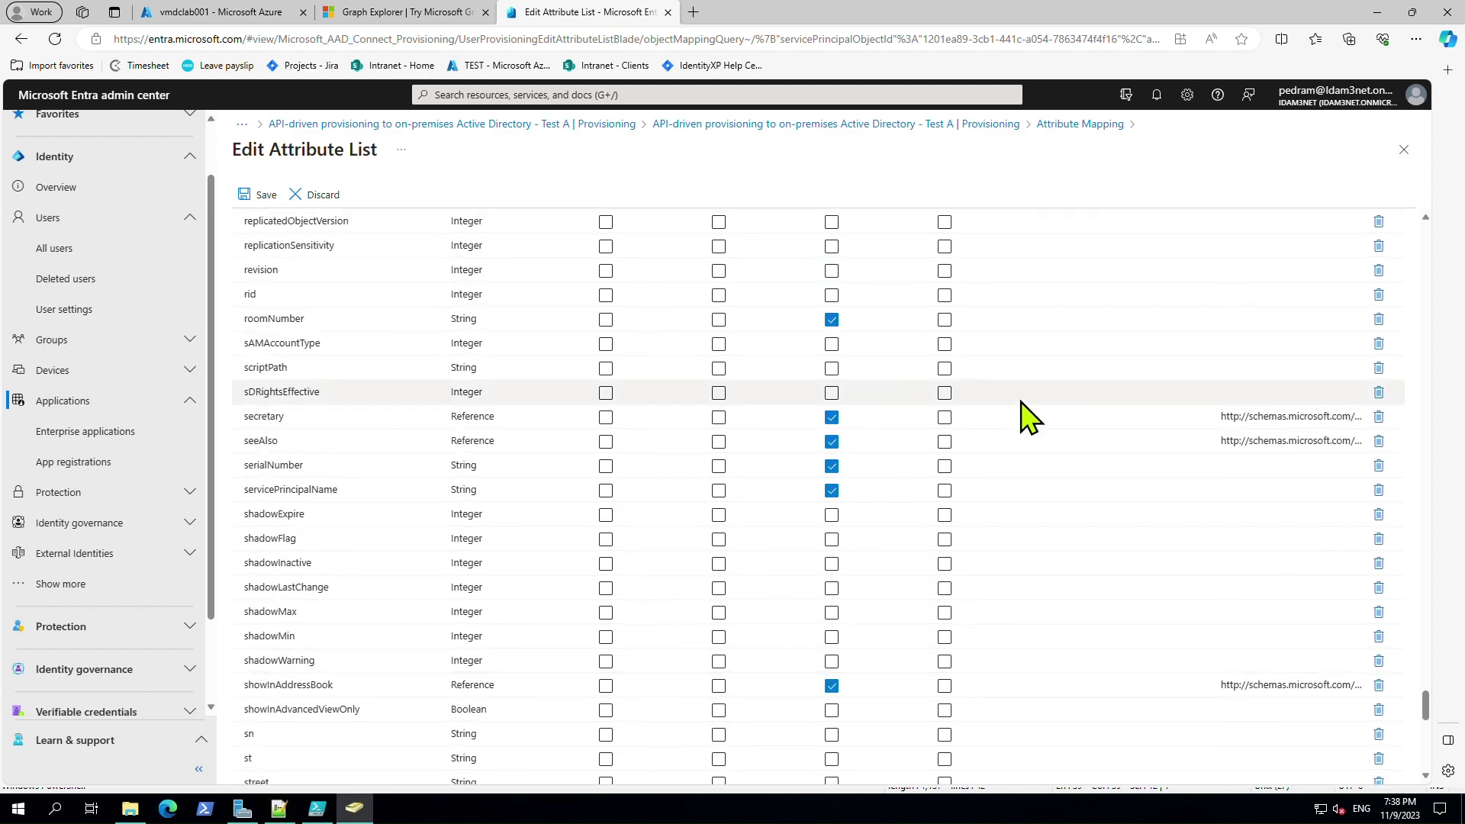
{"action": "left_click", "coordinate": [1402, 150]}
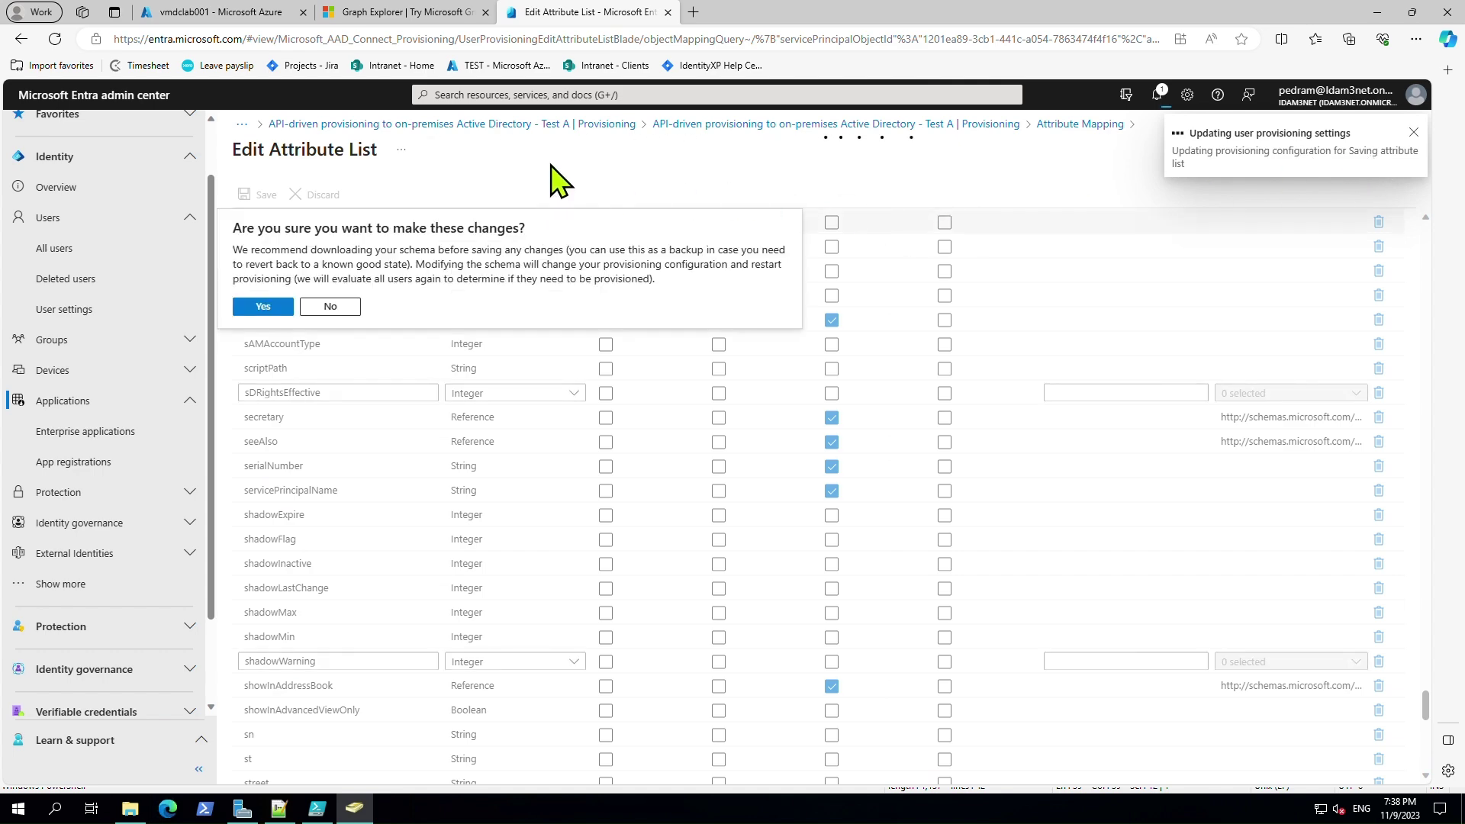
{"action": "left_click", "coordinate": [263, 306]}
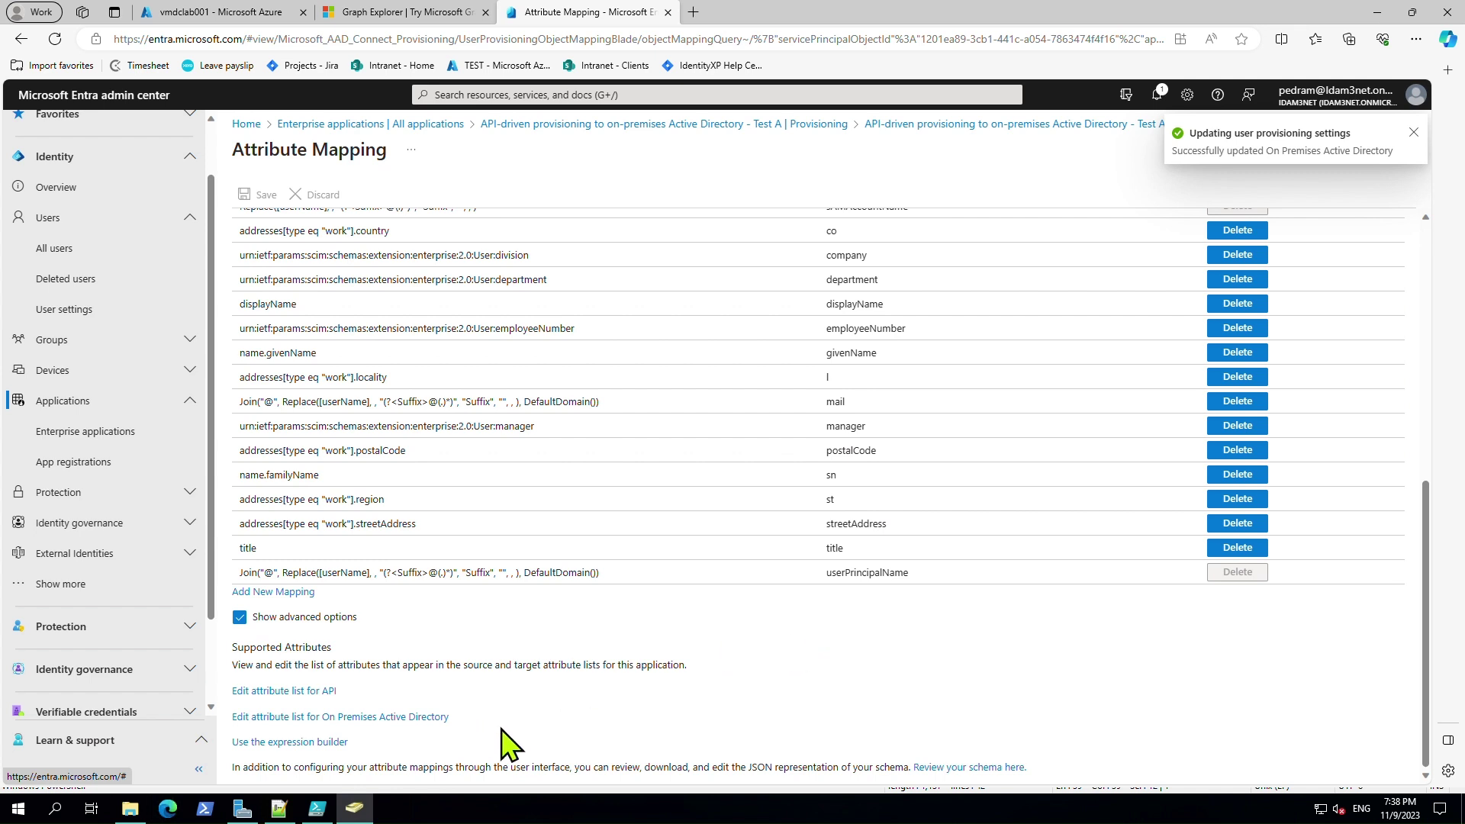
Step: Open the API attribute list, widen its Name column, and scroll through to urn:microsoft:onprem:distinguishedName
{"action": "left_click", "coordinate": [319, 691]}
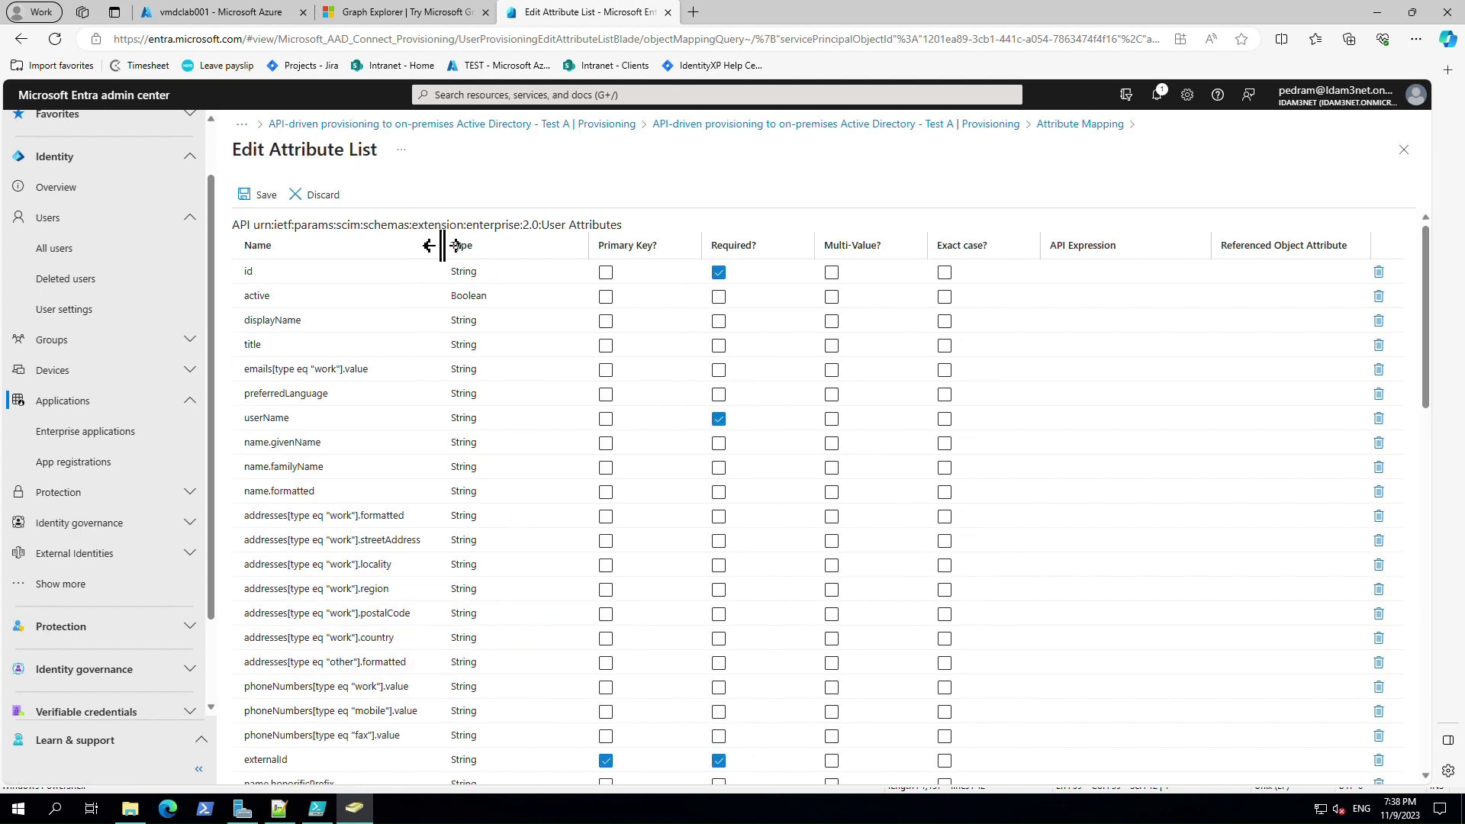
{"action": "left_click_drag", "start_coordinate": [442, 244], "coordinate": [525, 245]}
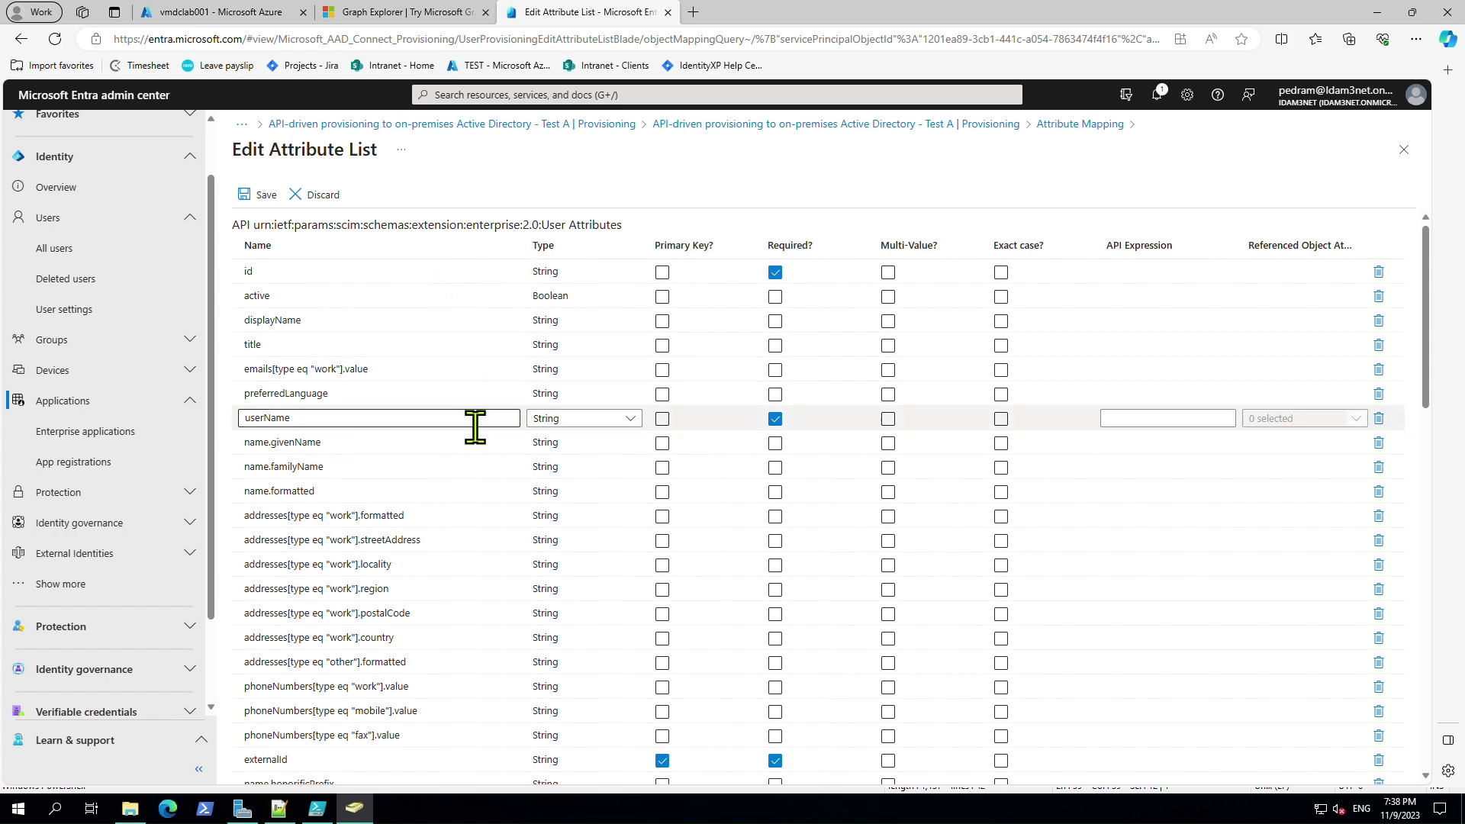
{"action": "scroll", "coordinate": [474, 425], "scroll_direction": "down", "scroll_amount": 9}
{"action": "scroll", "coordinate": [477, 438], "scroll_direction": "down", "scroll_amount": 6}
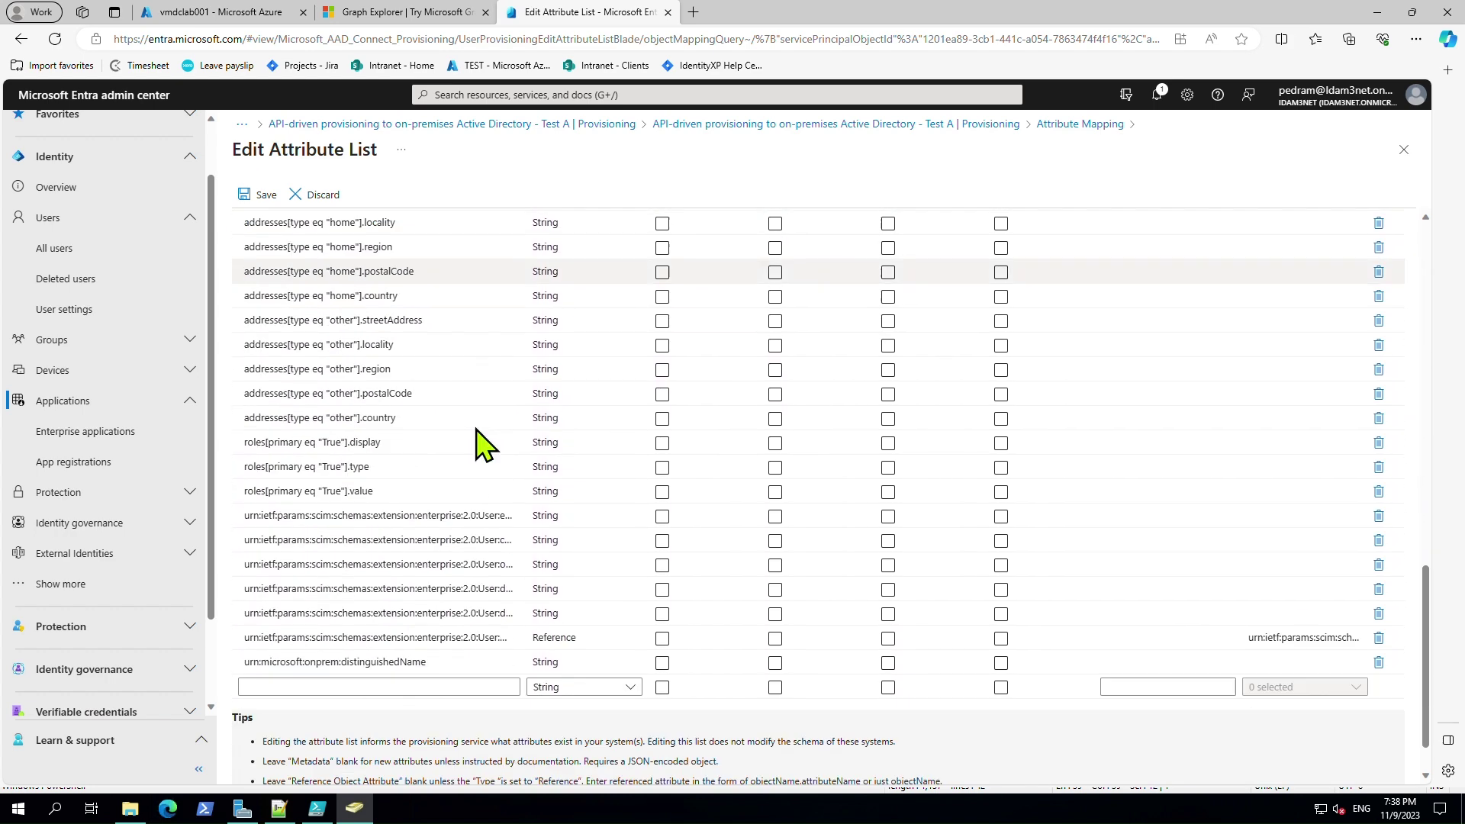
{"action": "scroll", "coordinate": [518, 405], "scroll_direction": "up", "scroll_amount": 15}
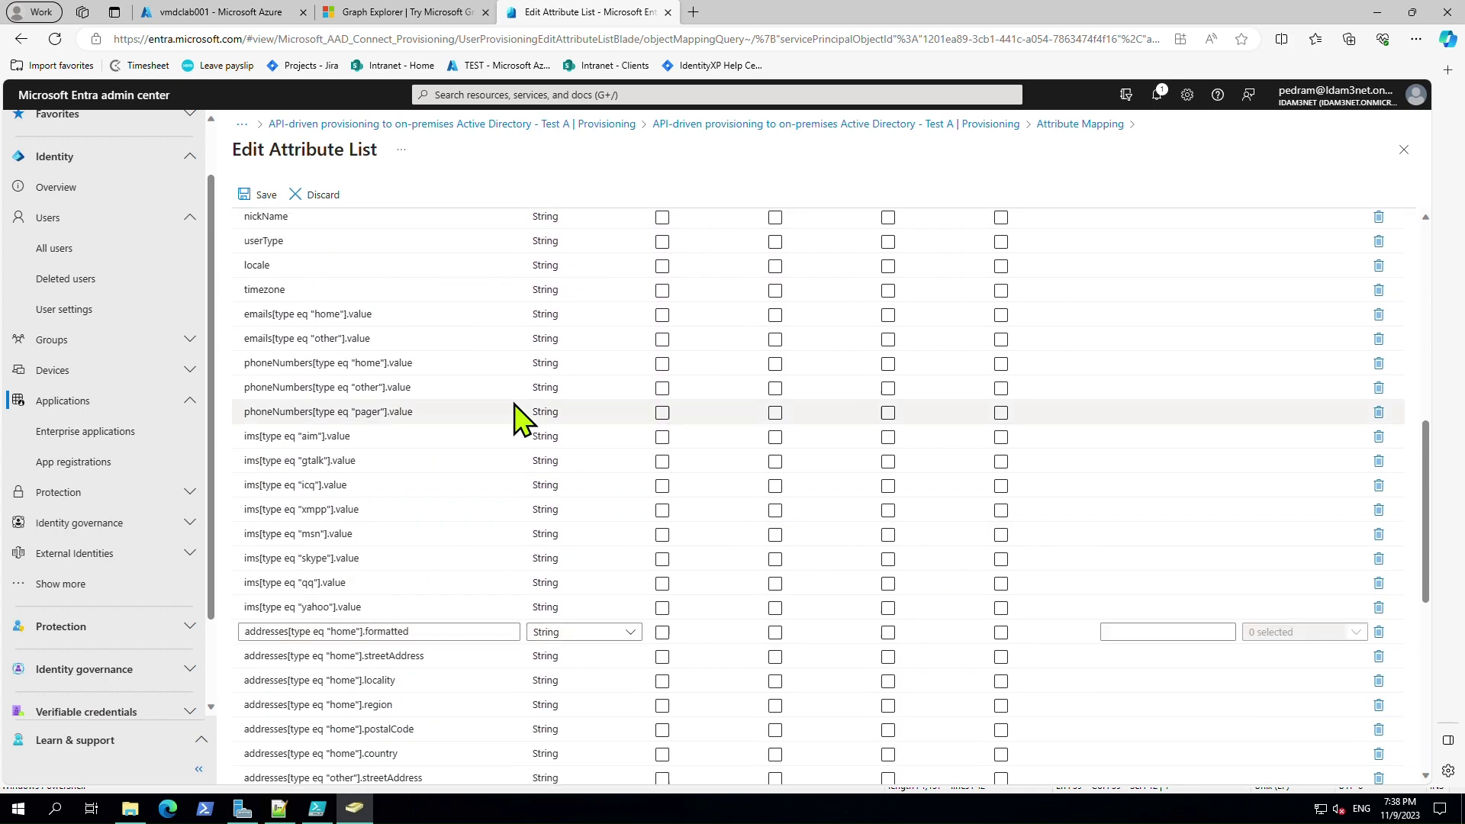
{"action": "left_click_drag", "start_coordinate": [521, 248], "coordinate": [702, 246]}
{"action": "scroll", "coordinate": [572, 467], "scroll_direction": "down", "scroll_amount": 5}
{"action": "scroll", "coordinate": [572, 467], "scroll_direction": "down", "scroll_amount": 10}
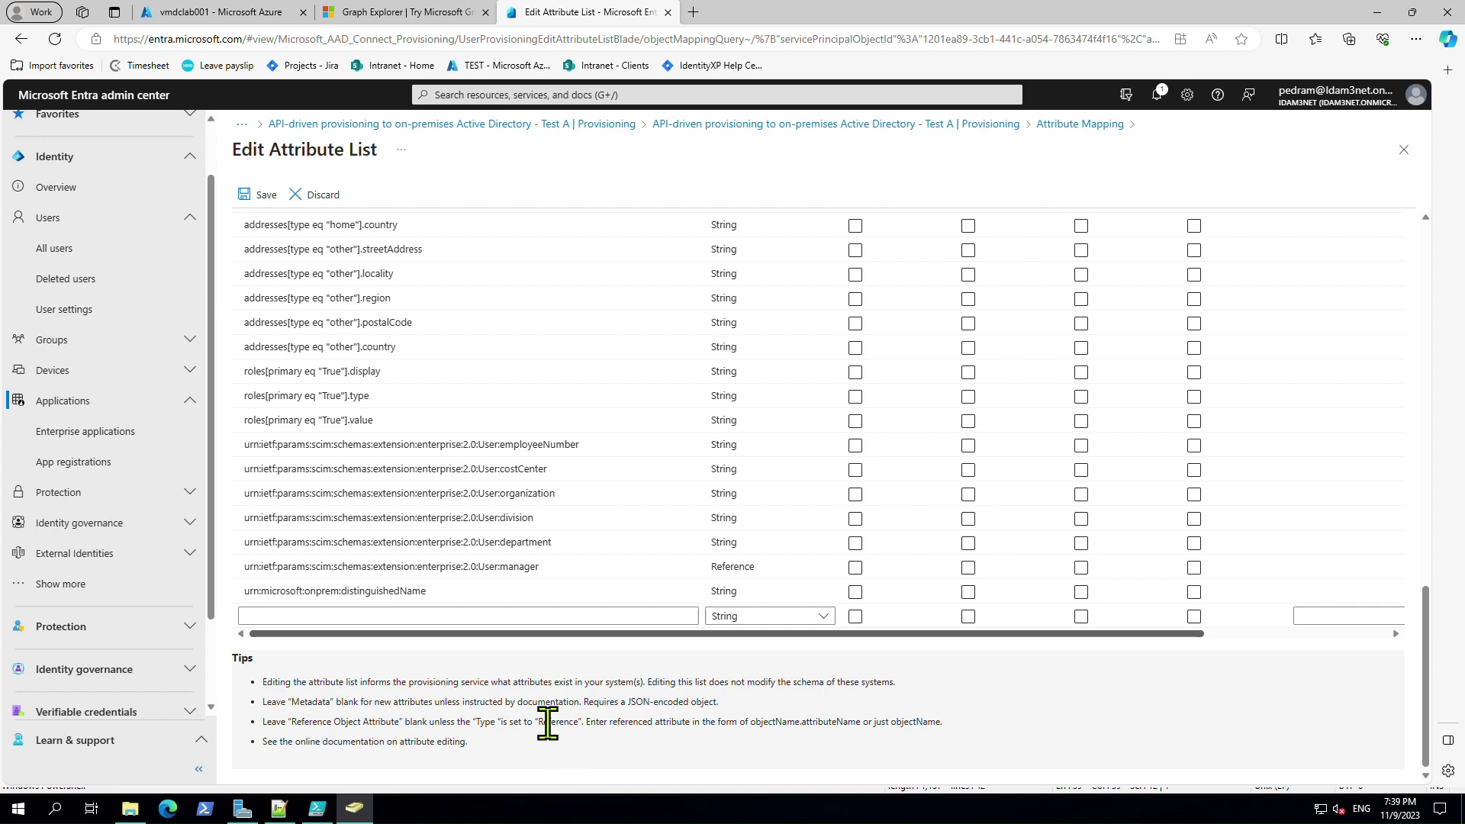
{"action": "scroll", "coordinate": [546, 585], "scroll_direction": "up", "scroll_amount": 15}
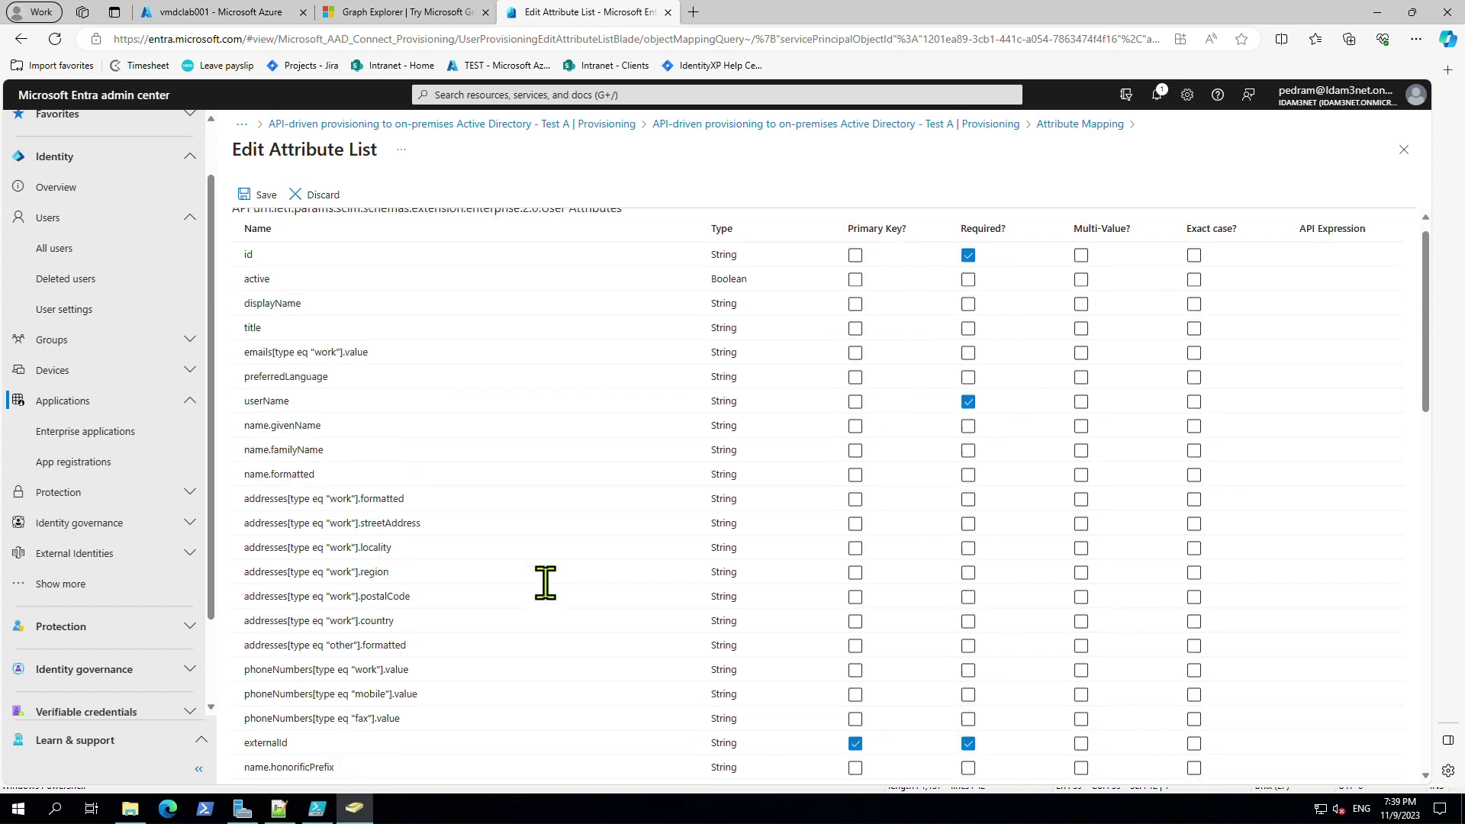
{"action": "scroll", "coordinate": [518, 556], "scroll_direction": "down", "scroll_amount": 15}
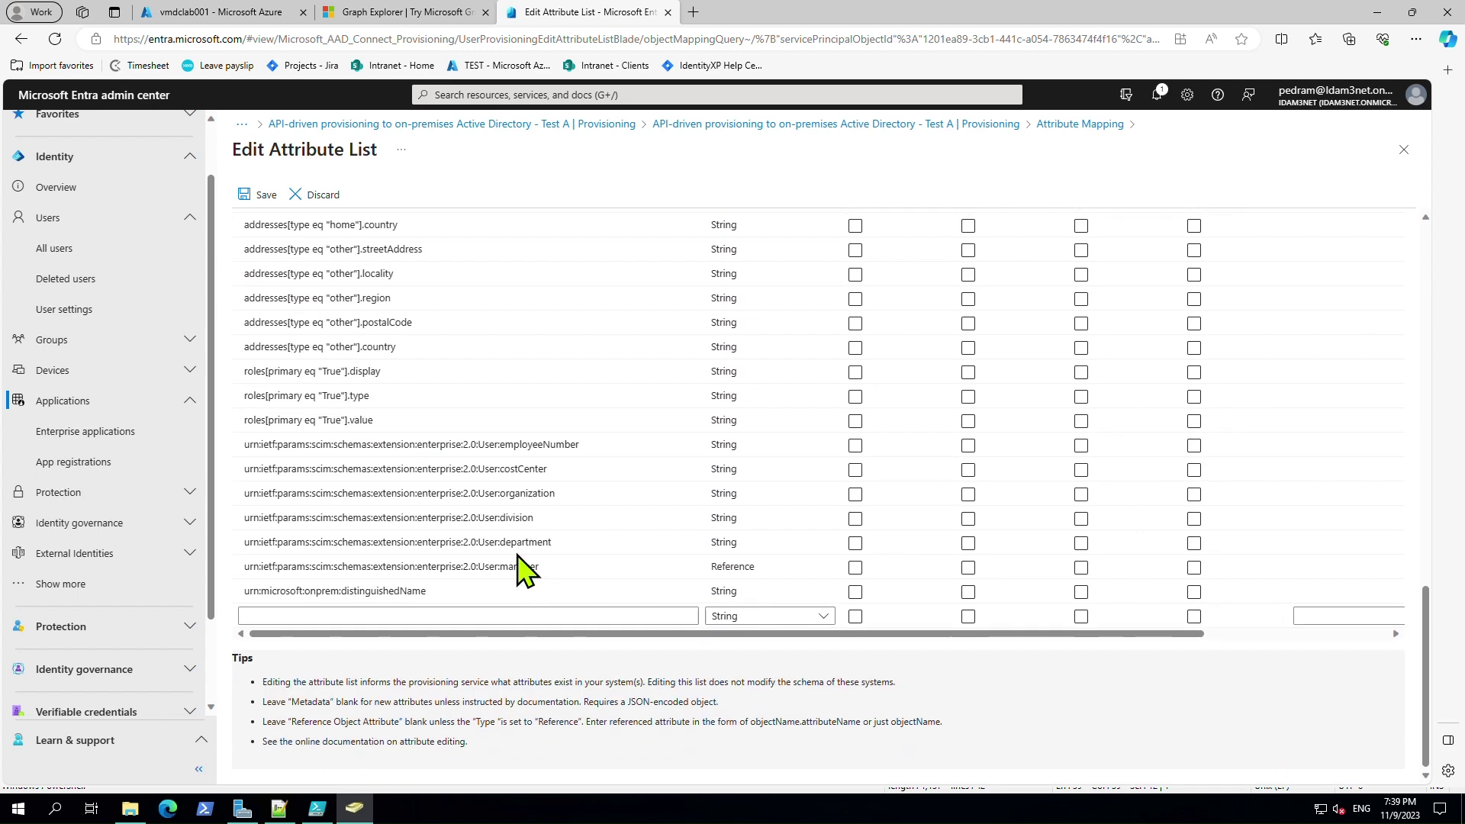
{"action": "left_click", "coordinate": [566, 684]}
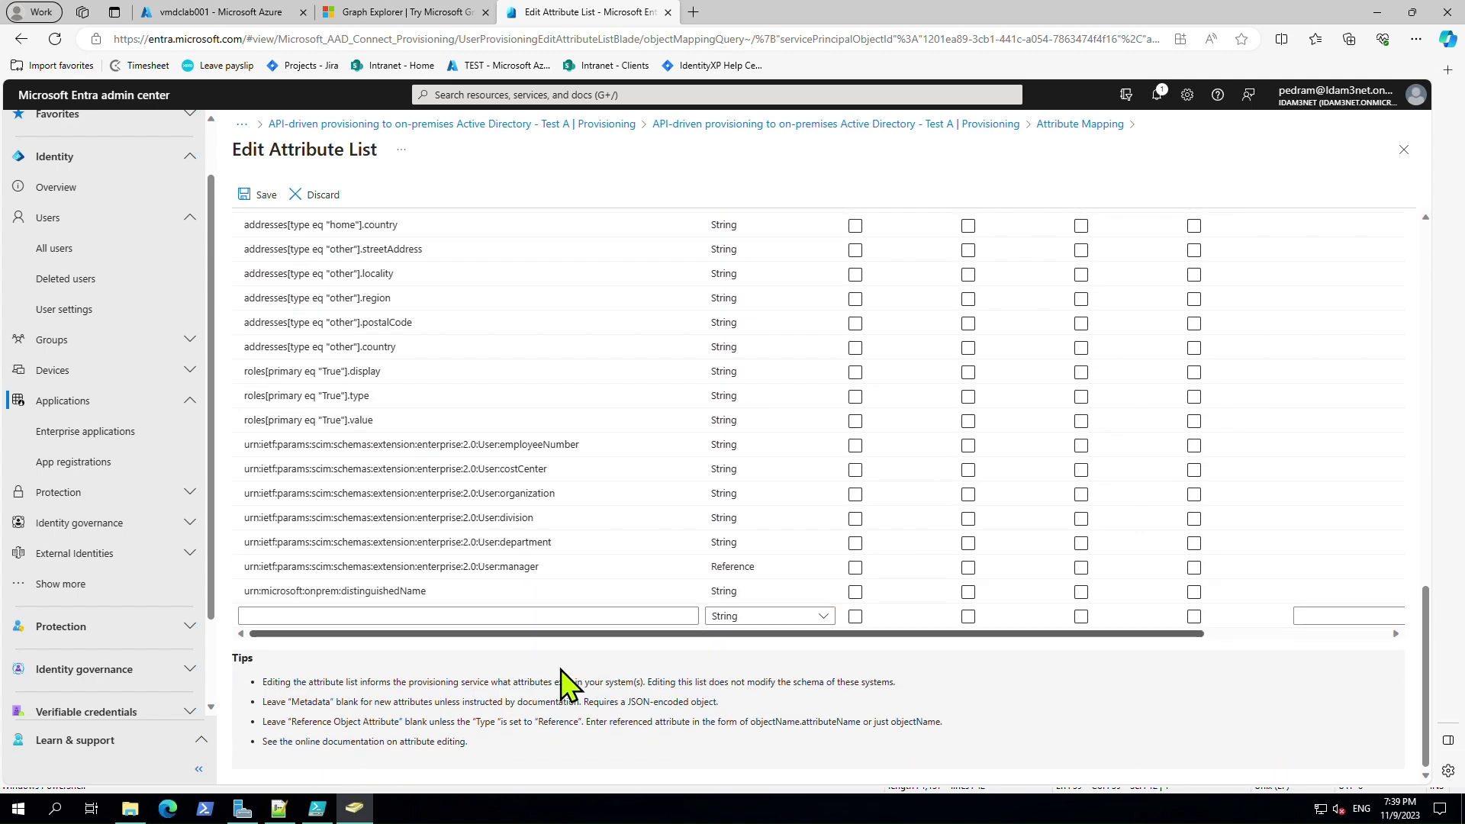
{"action": "left_click", "coordinate": [280, 810]}
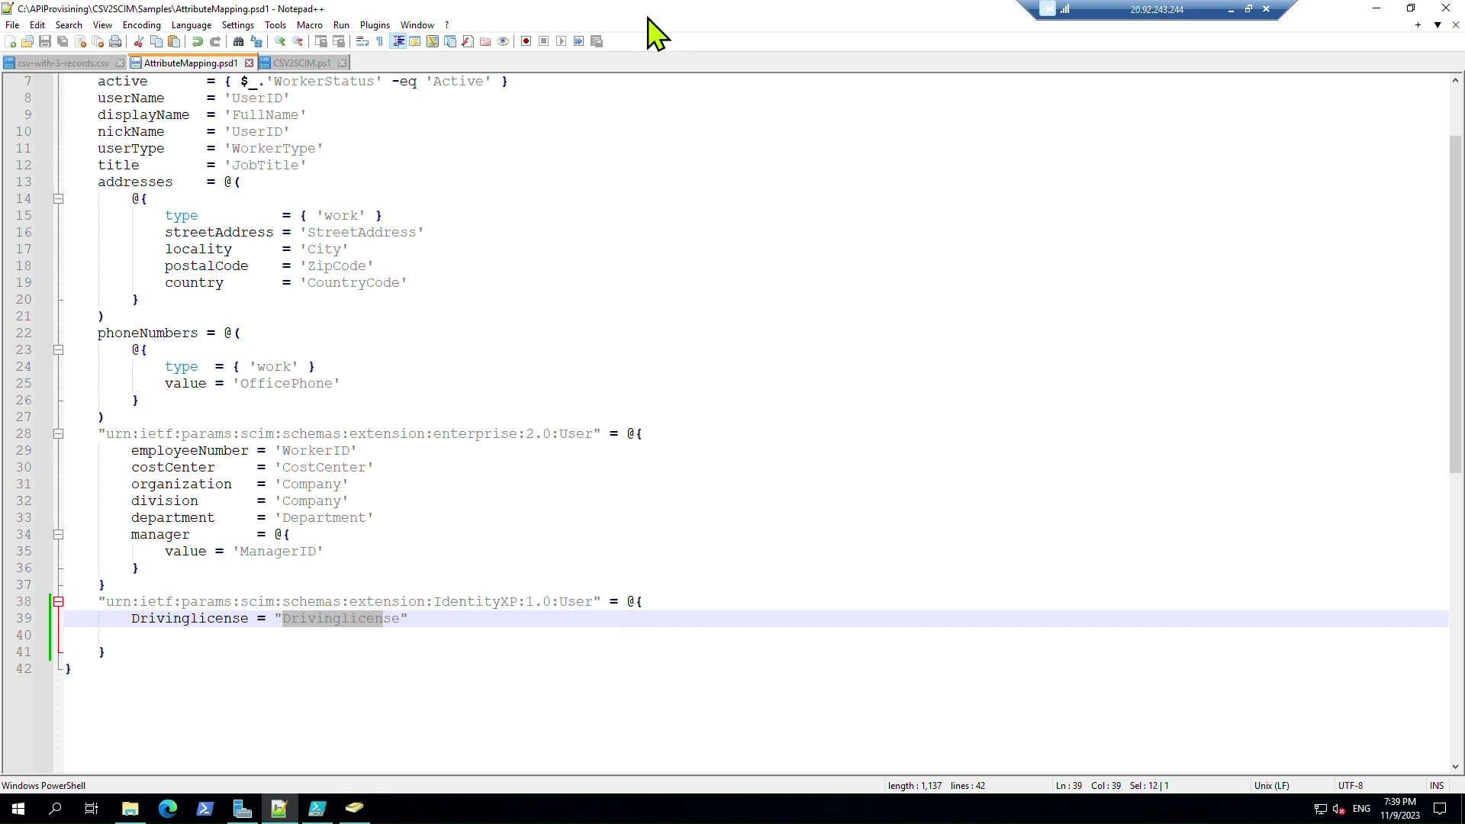
Step: Copy the urn:ietf:params:scim:schemas:extension:IdentityXP:1.0:User schema name from line 38 of AttributeMapping.psd1
{"action": "left_click", "coordinate": [110, 601]}
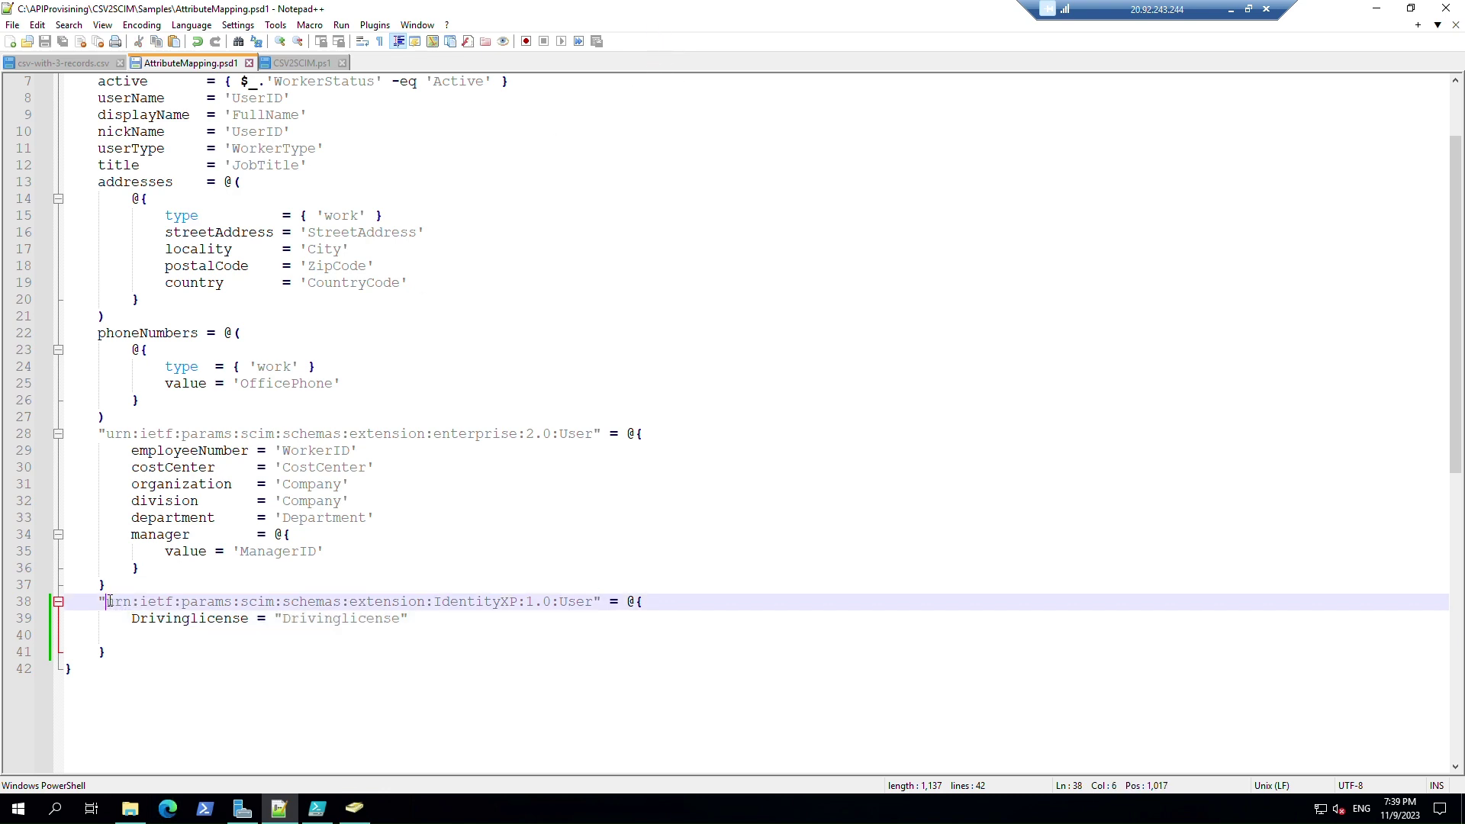
{"action": "left_click_drag", "start_coordinate": [109, 602], "coordinate": [590, 603]}
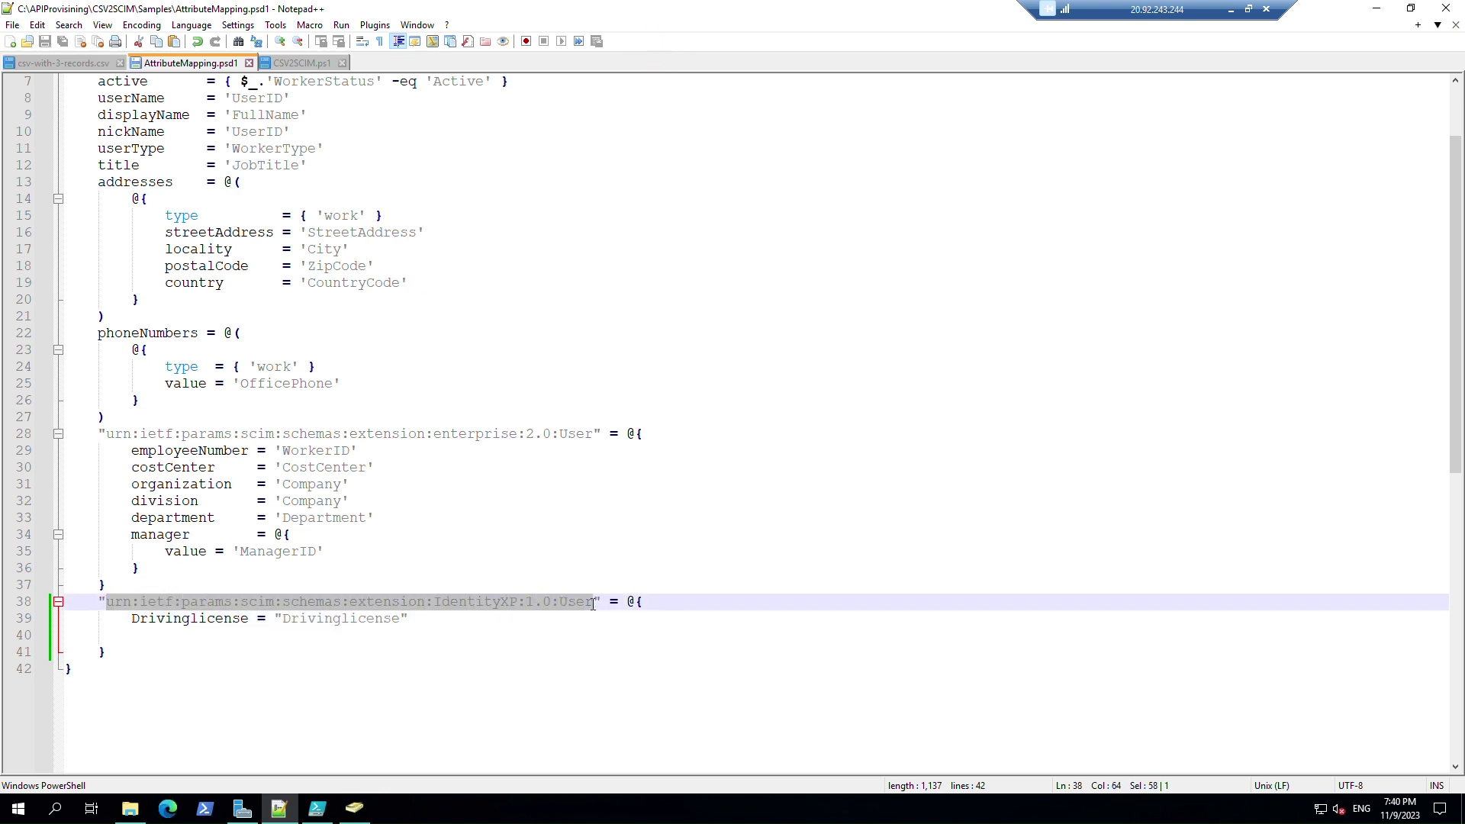
{"action": "right_click", "coordinate": [569, 603]}
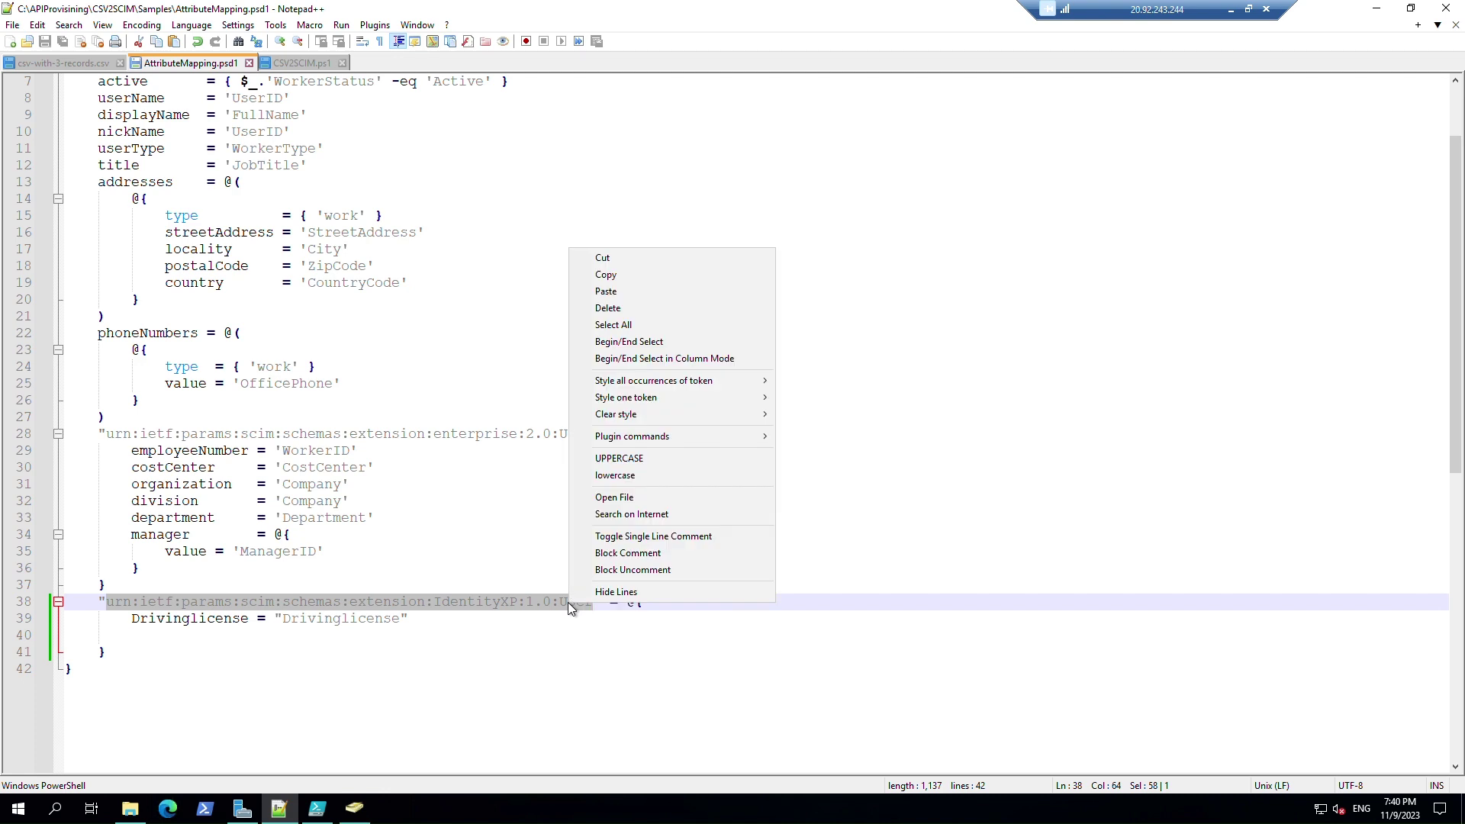
{"action": "left_click", "coordinate": [615, 275]}
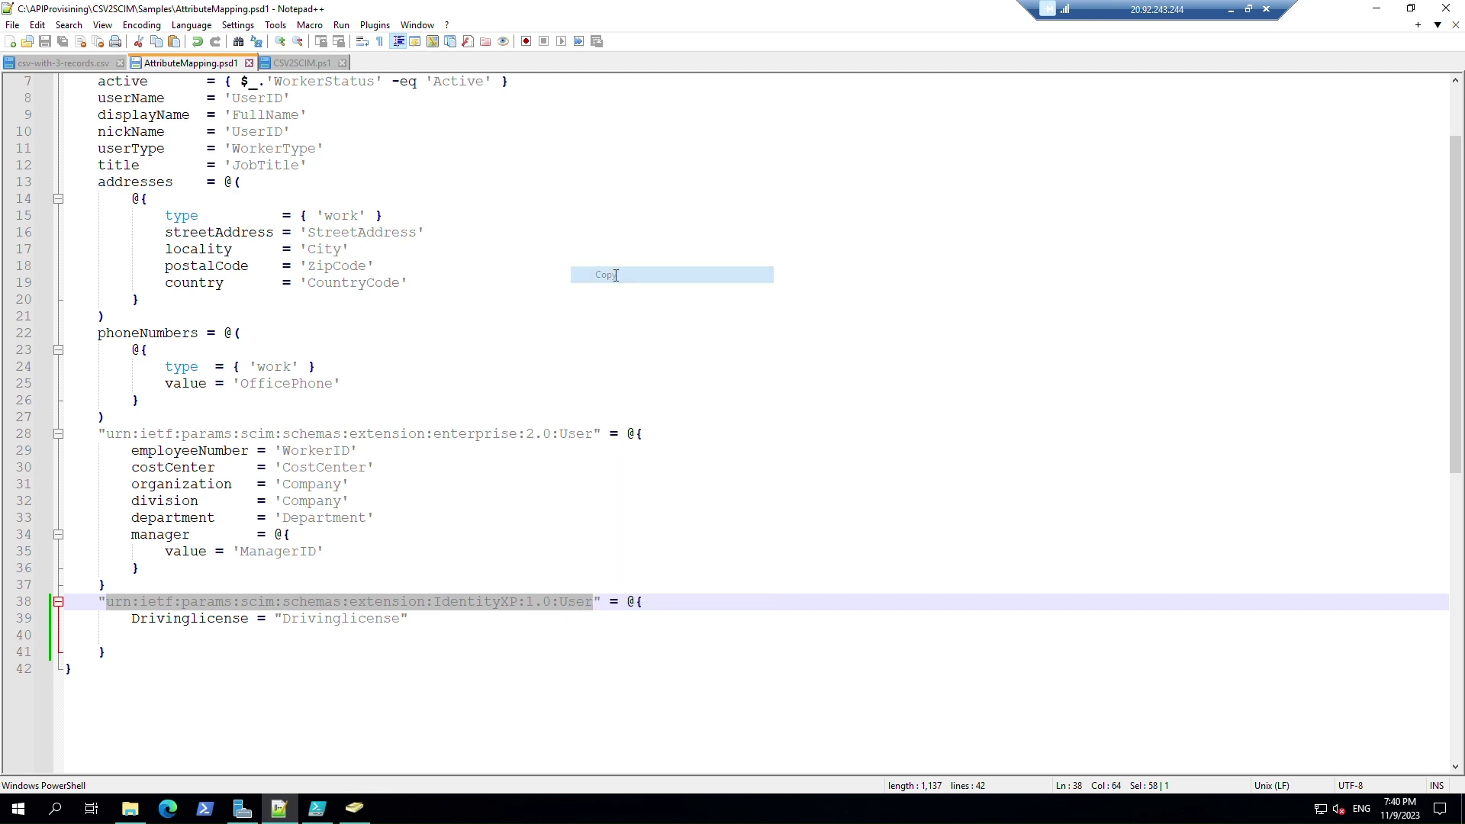
Step: Add the pasted IdentityXP:1.0:User URN plus drivinglicense as a new String attribute and save
{"action": "left_click", "coordinate": [167, 807]}
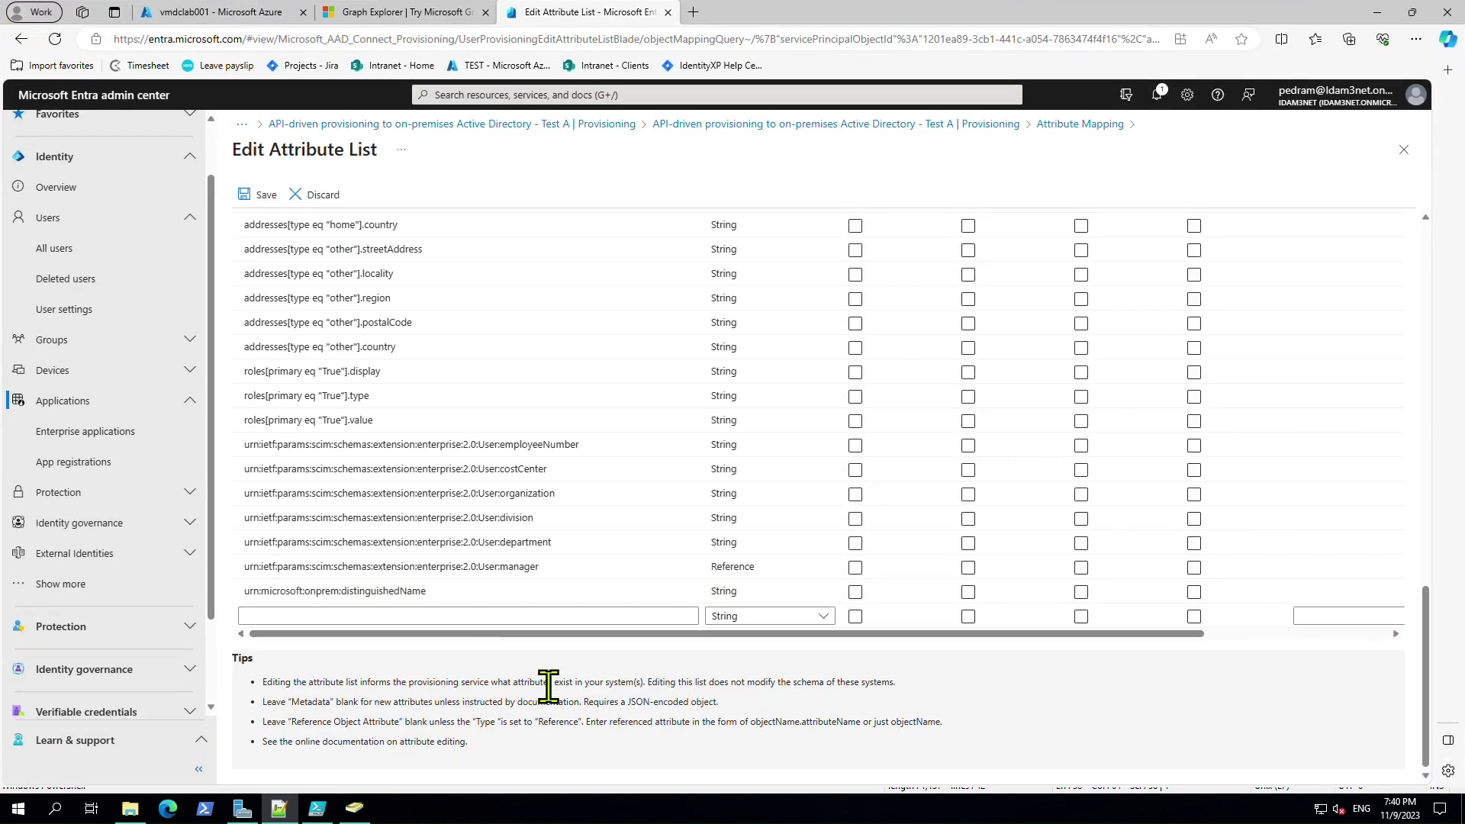
{"action": "left_click", "coordinate": [376, 615]}
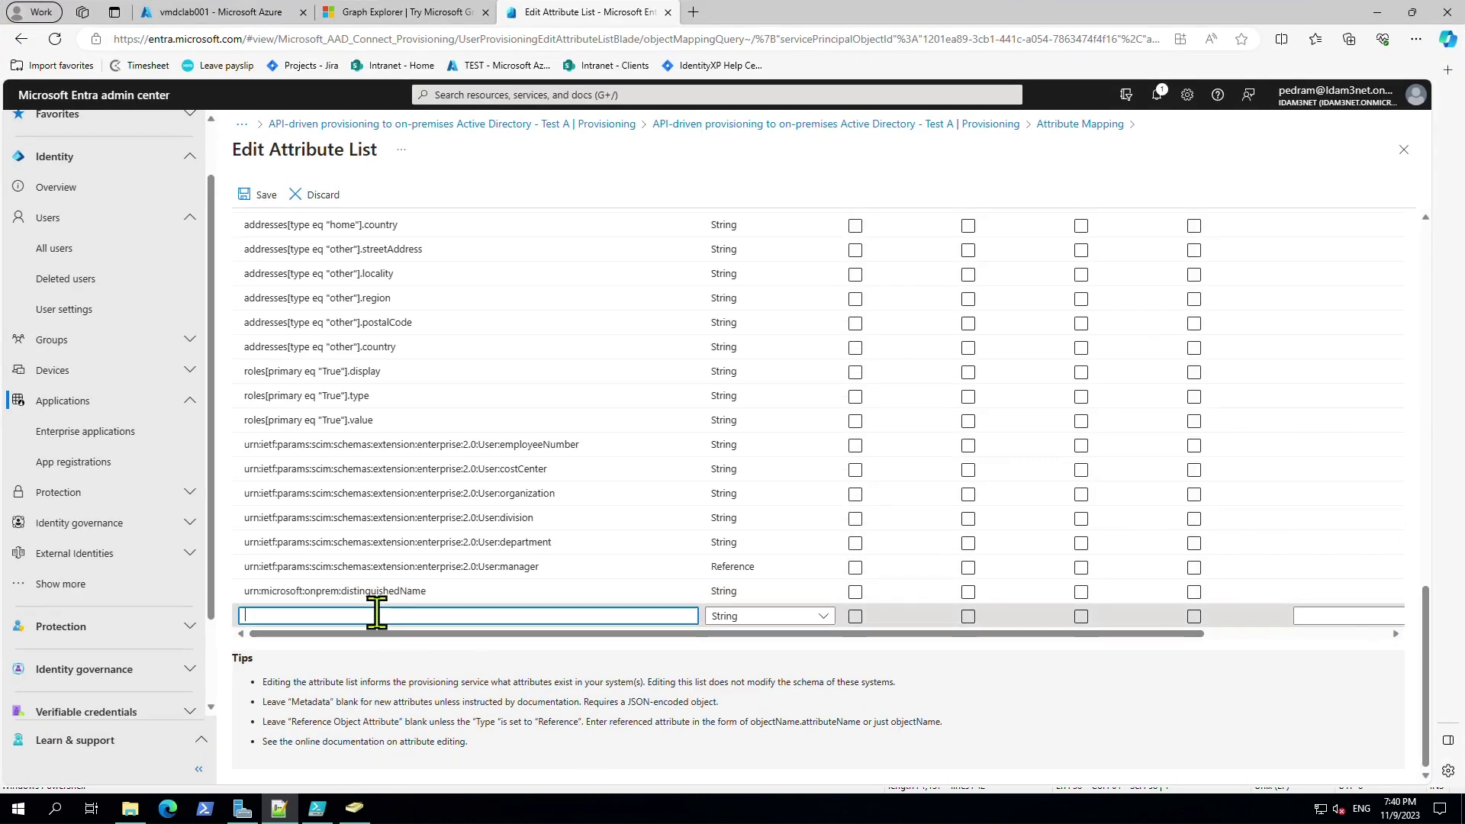
{"action": "key", "text": "ctrl+v"}
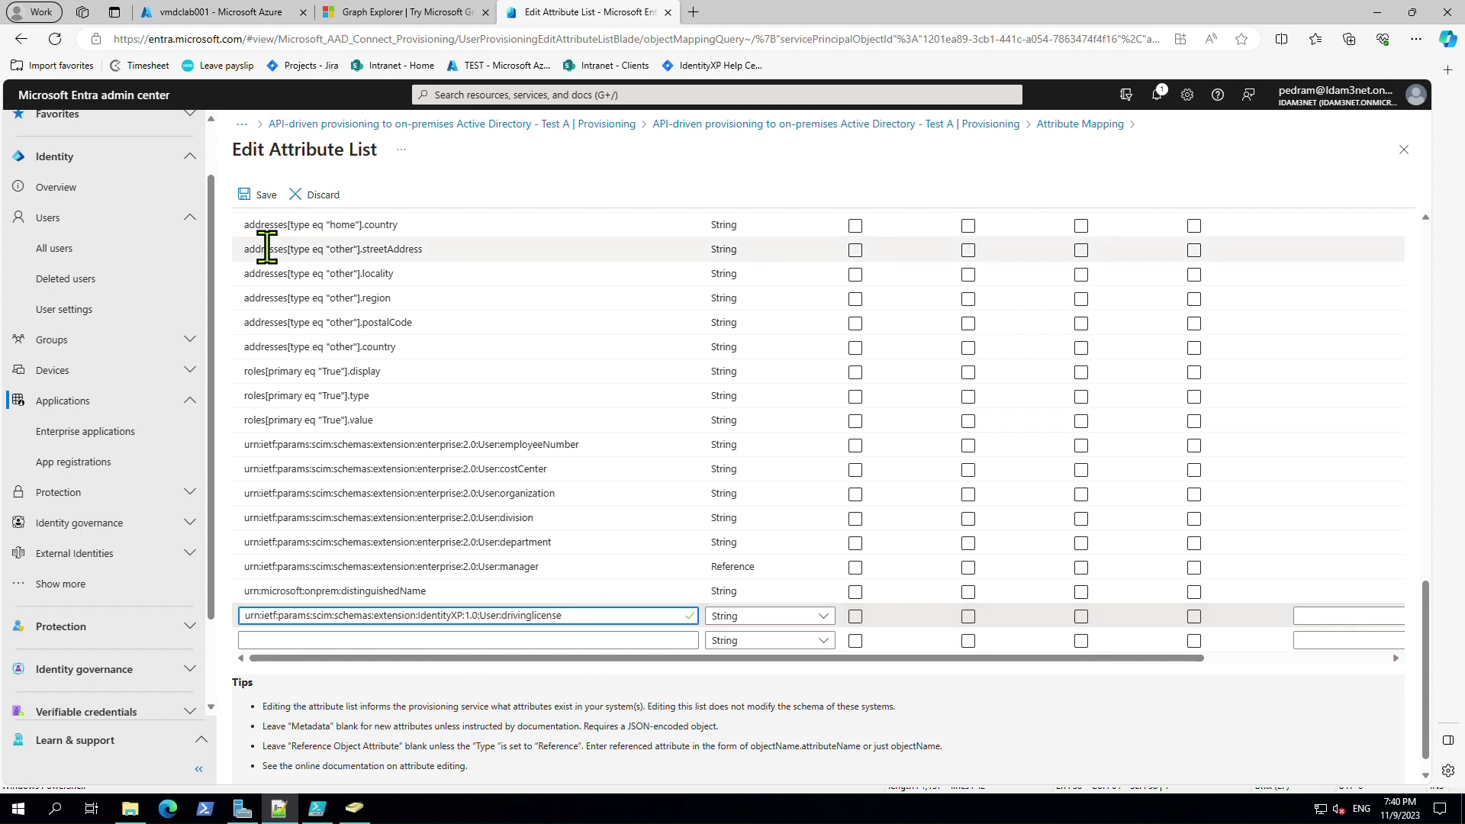
{"action": "left_click", "coordinate": [257, 195]}
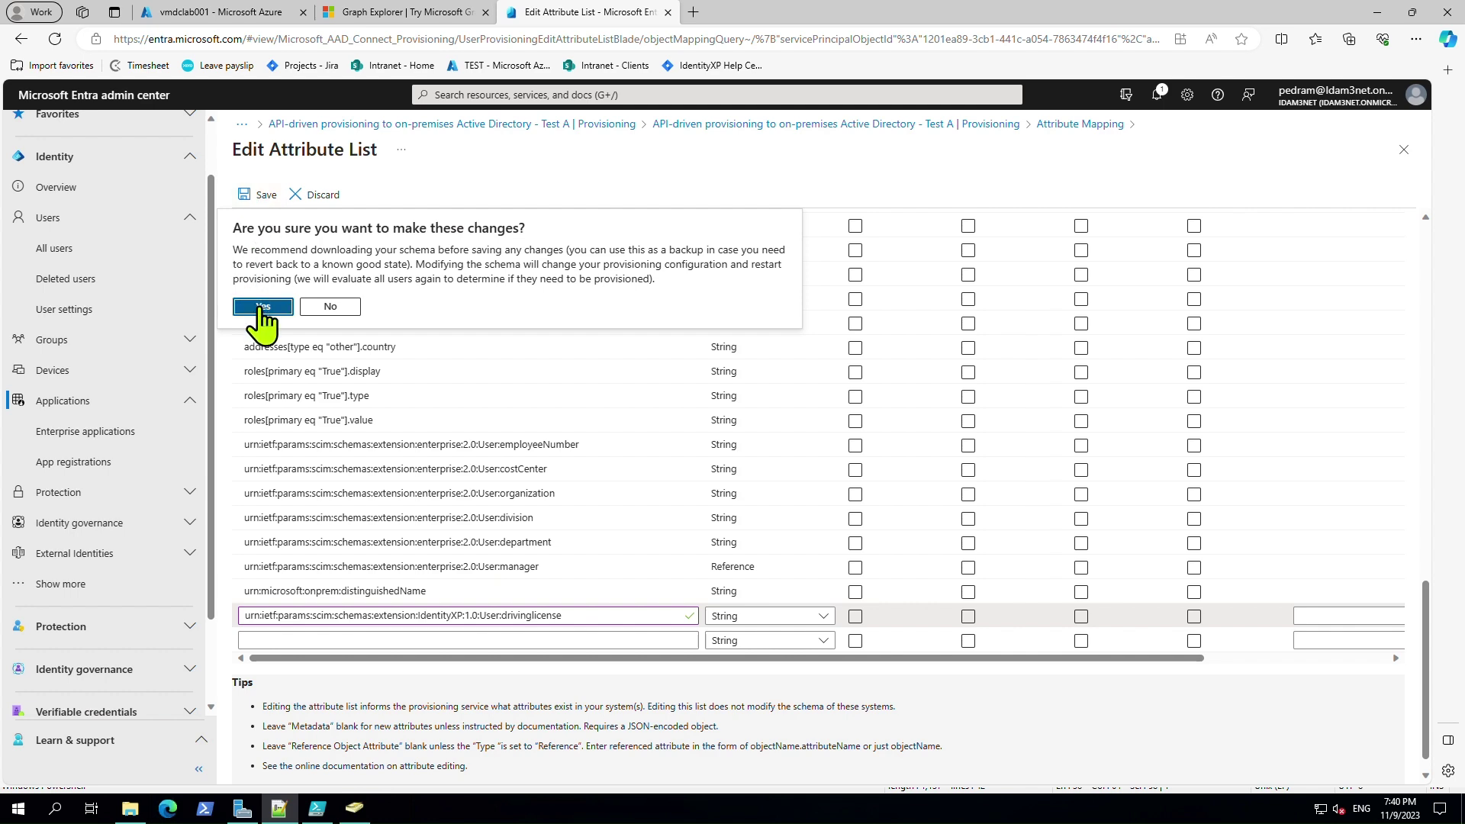
{"action": "left_click", "coordinate": [261, 306]}
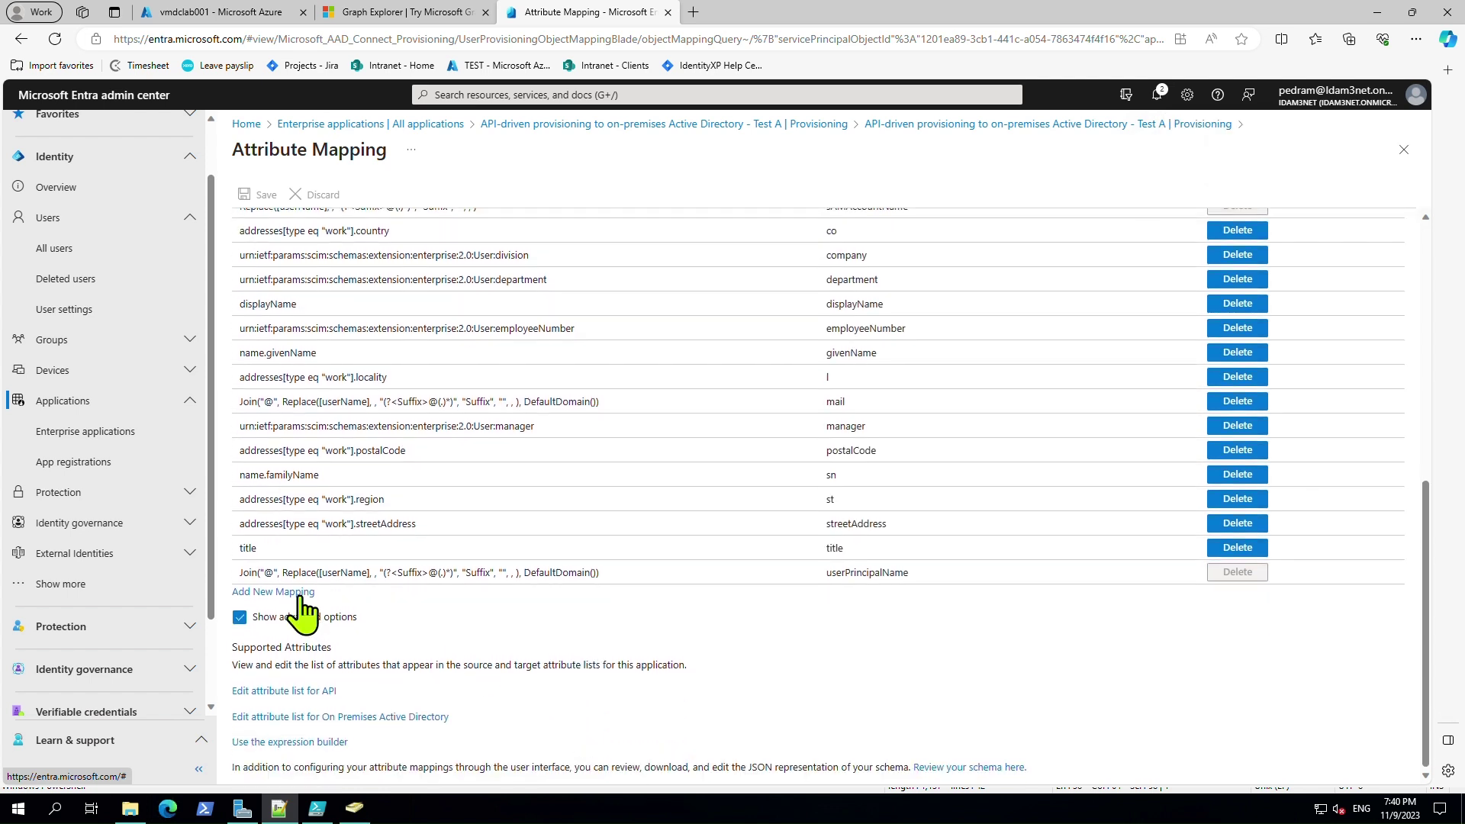
Step: Begin a new attribute mapping and browse the entries in the Source attribute dropdown
{"action": "left_click", "coordinate": [300, 595]}
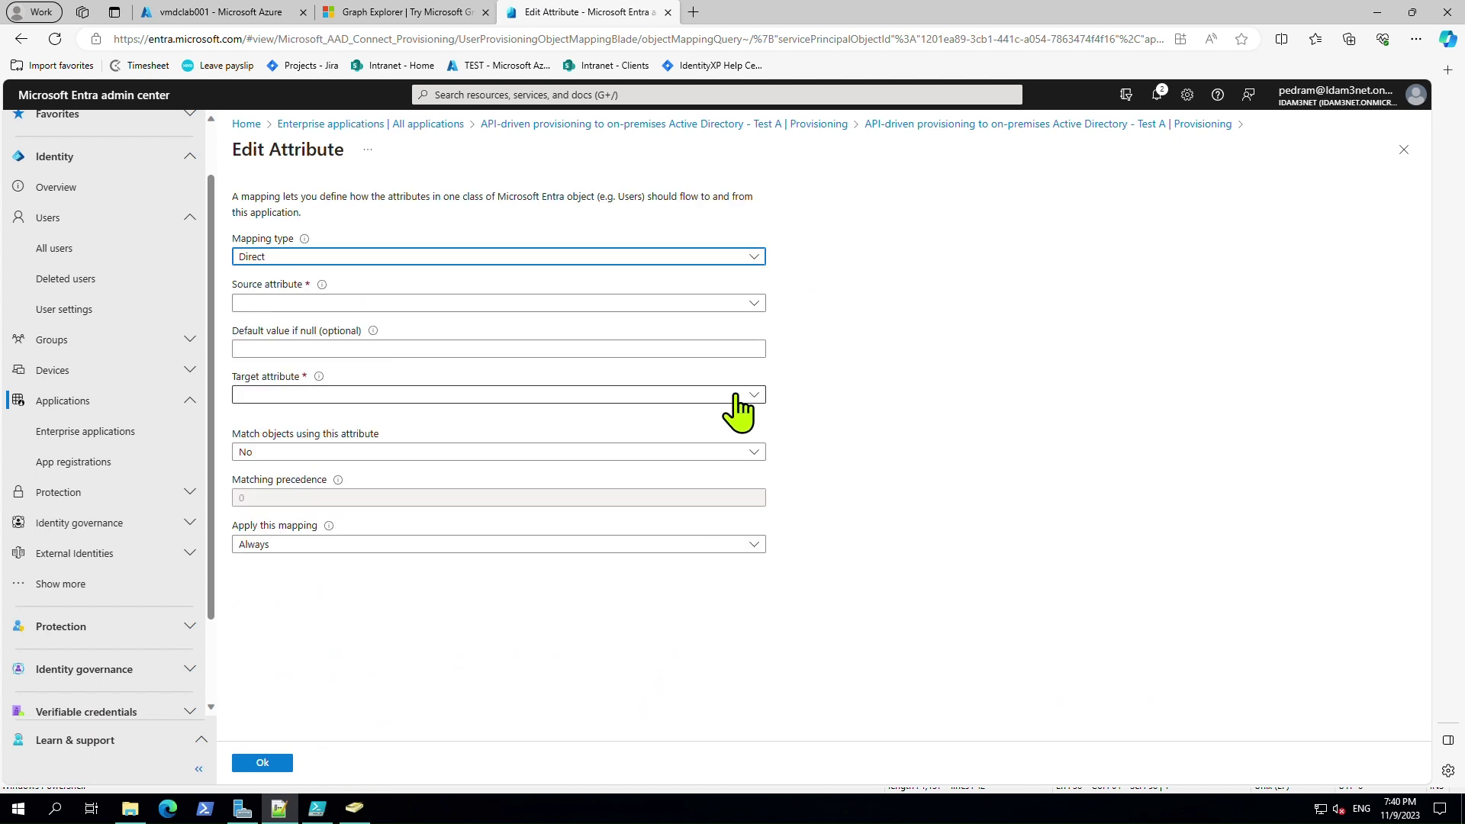
{"action": "left_click", "coordinate": [752, 303]}
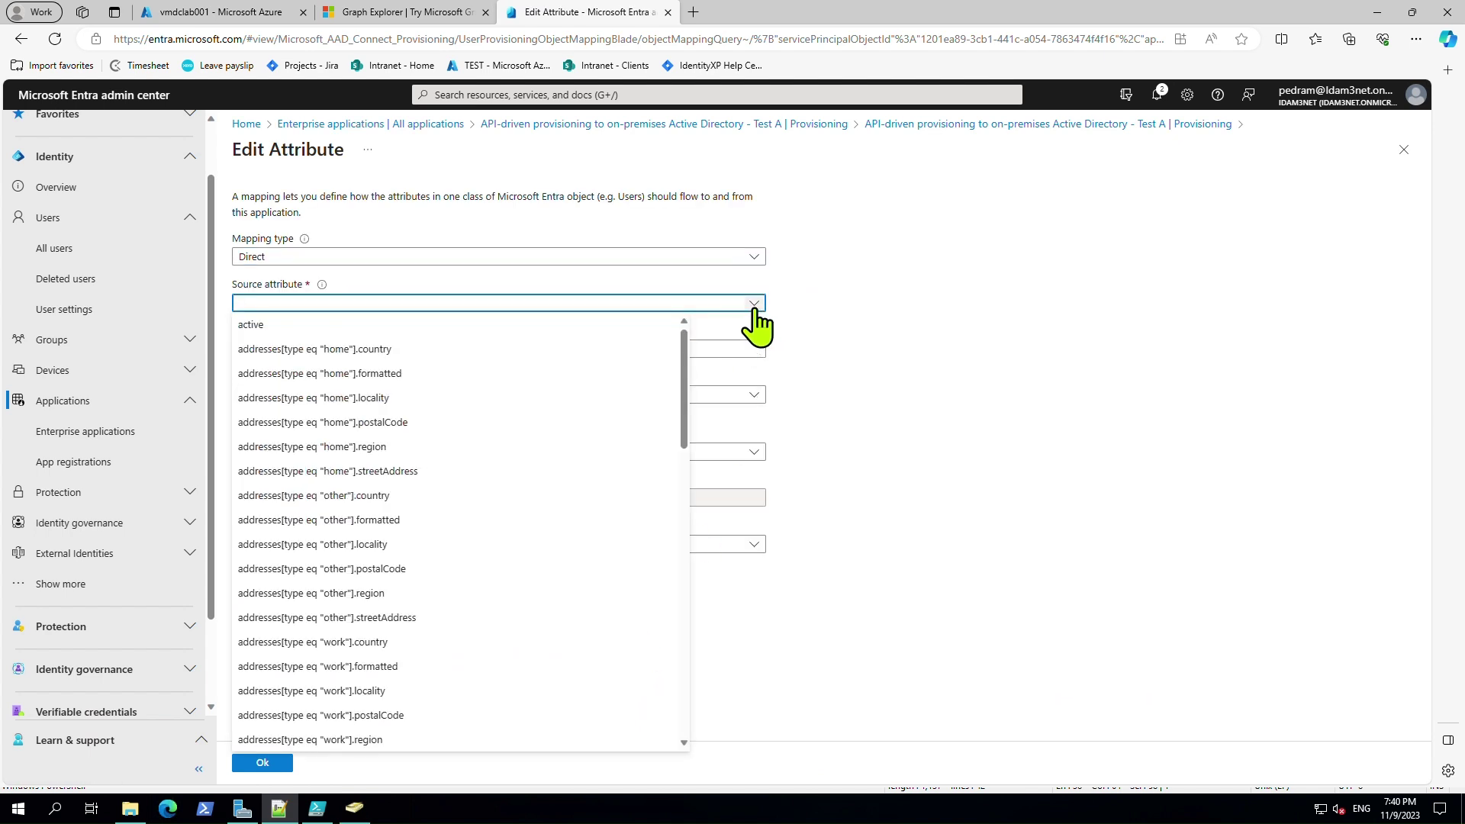
{"action": "scroll", "coordinate": [662, 443], "scroll_direction": "down", "scroll_amount": 5}
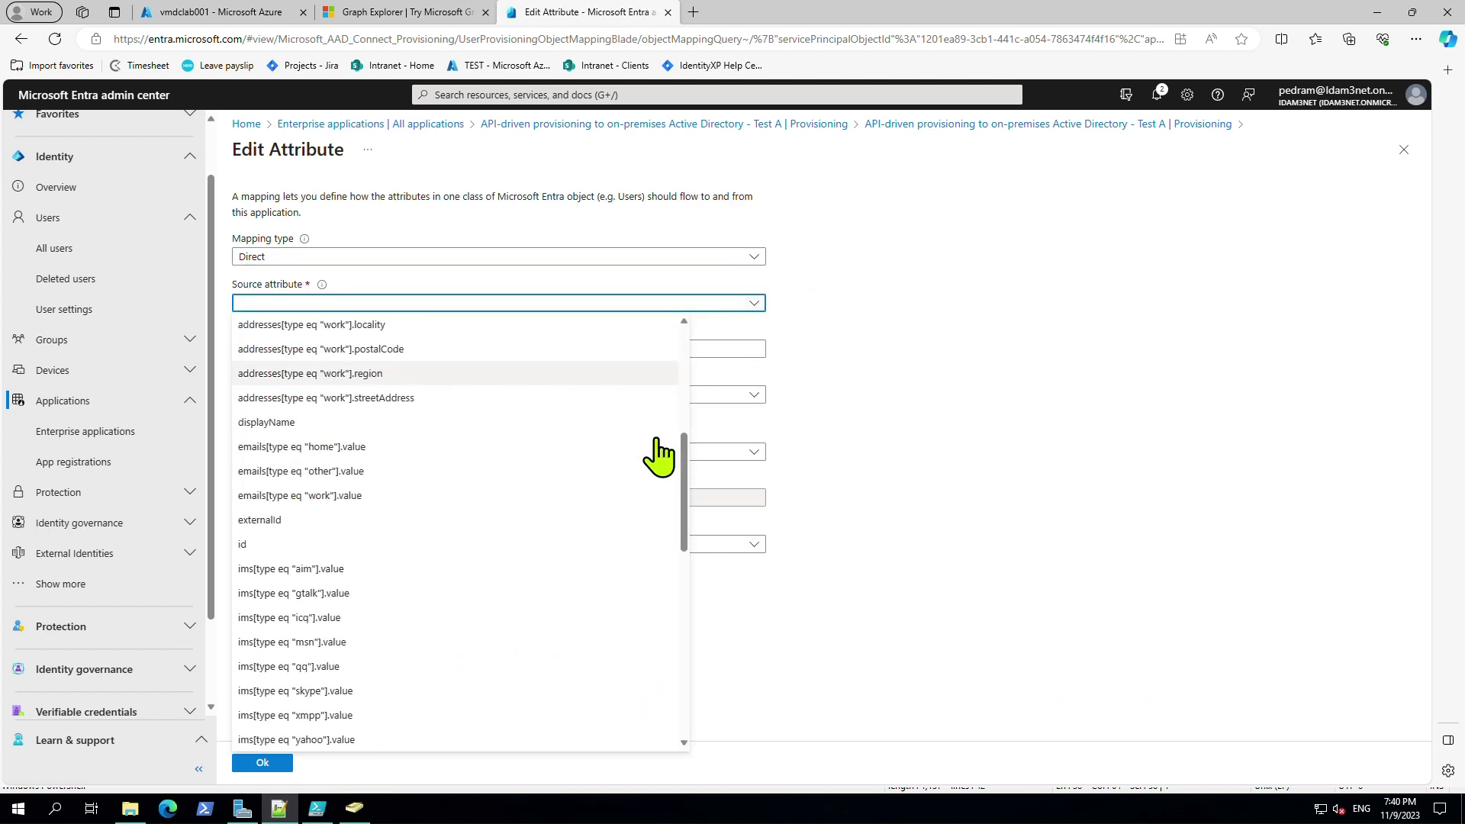
{"action": "scroll", "coordinate": [658, 456], "scroll_direction": "down", "scroll_amount": 7}
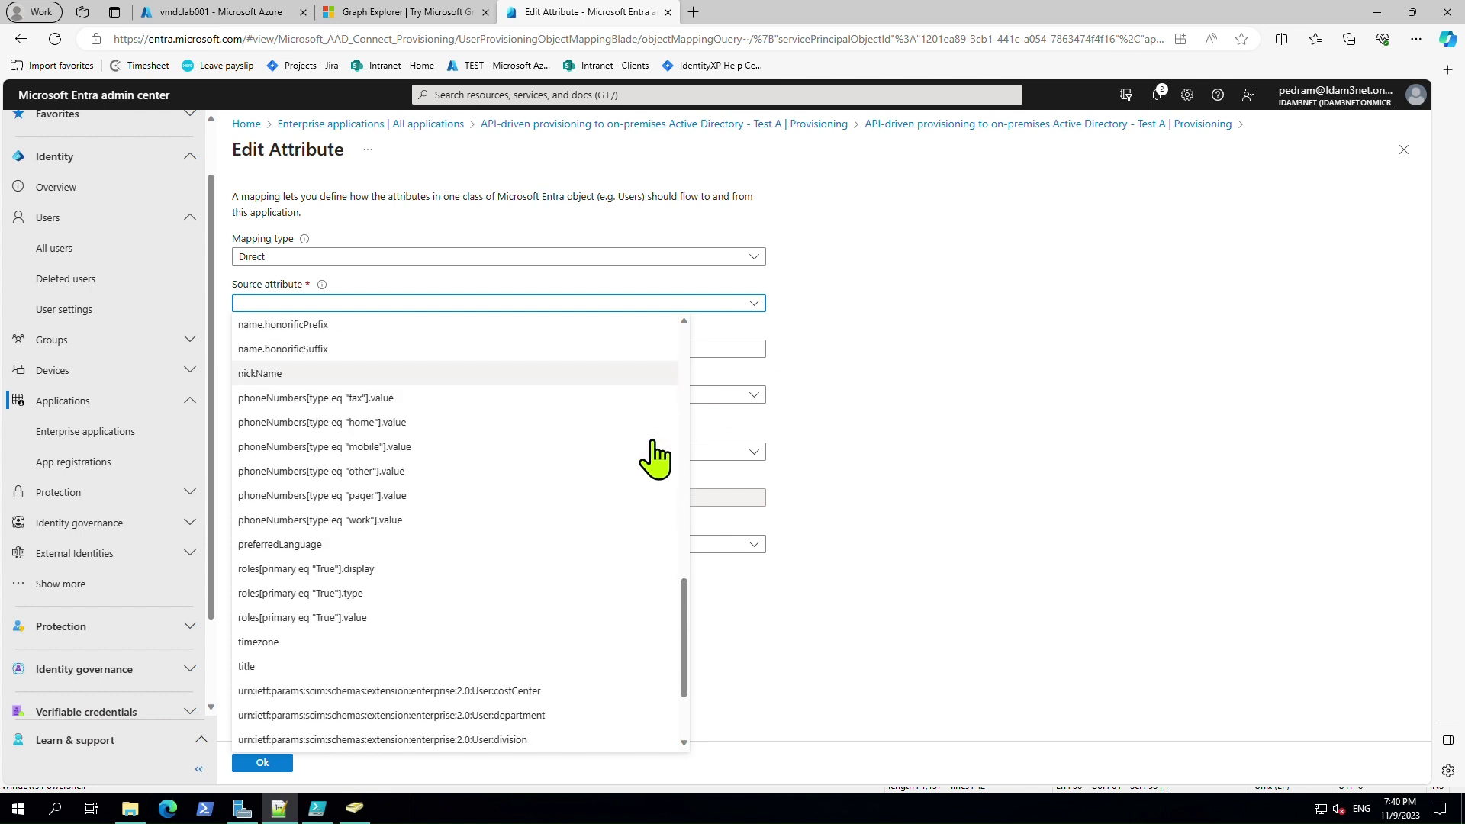
{"action": "scroll", "coordinate": [654, 457], "scroll_direction": "down", "scroll_amount": 2}
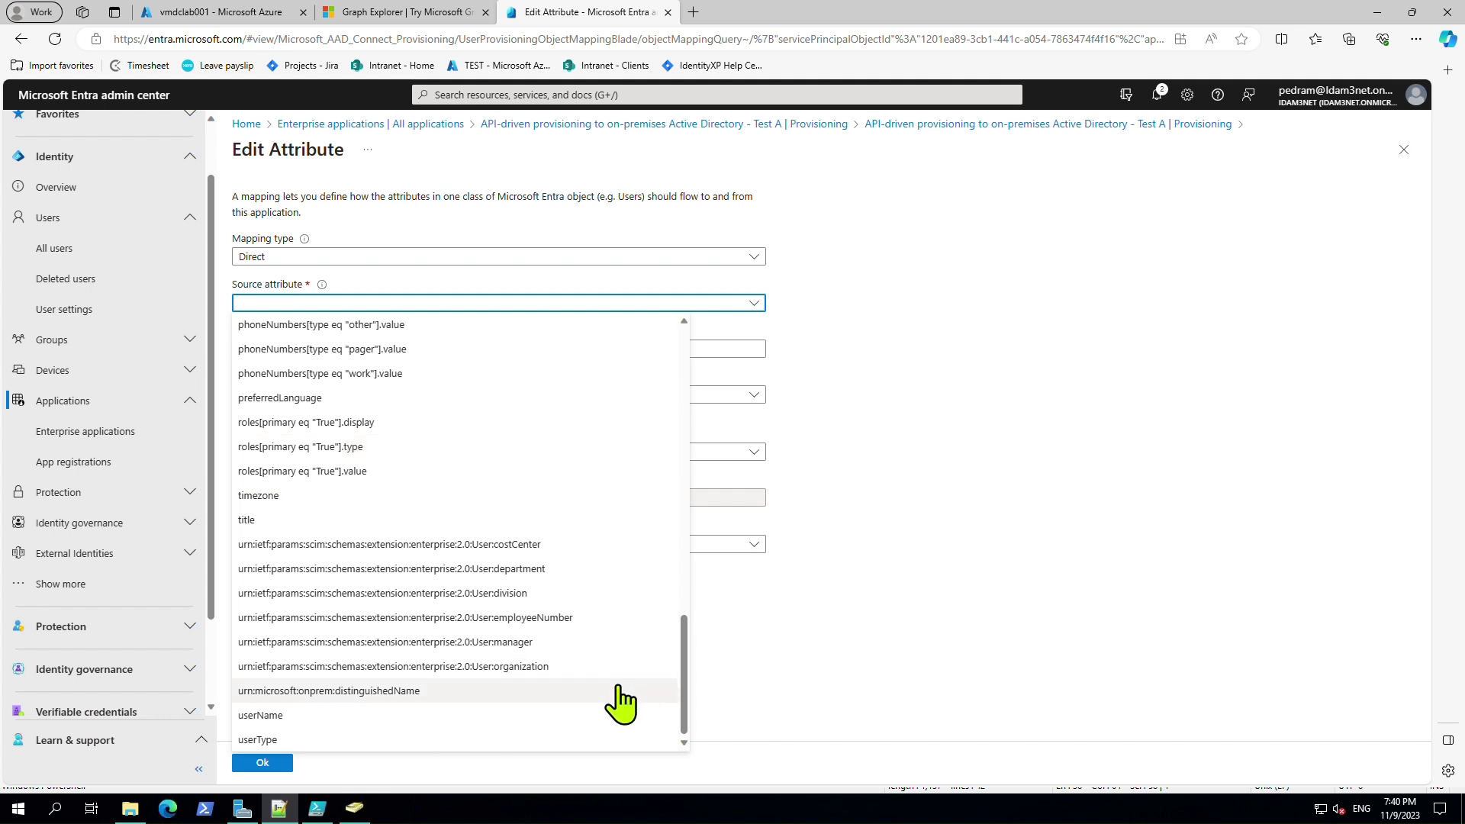
{"action": "scroll", "coordinate": [622, 702], "scroll_direction": "up", "scroll_amount": 10}
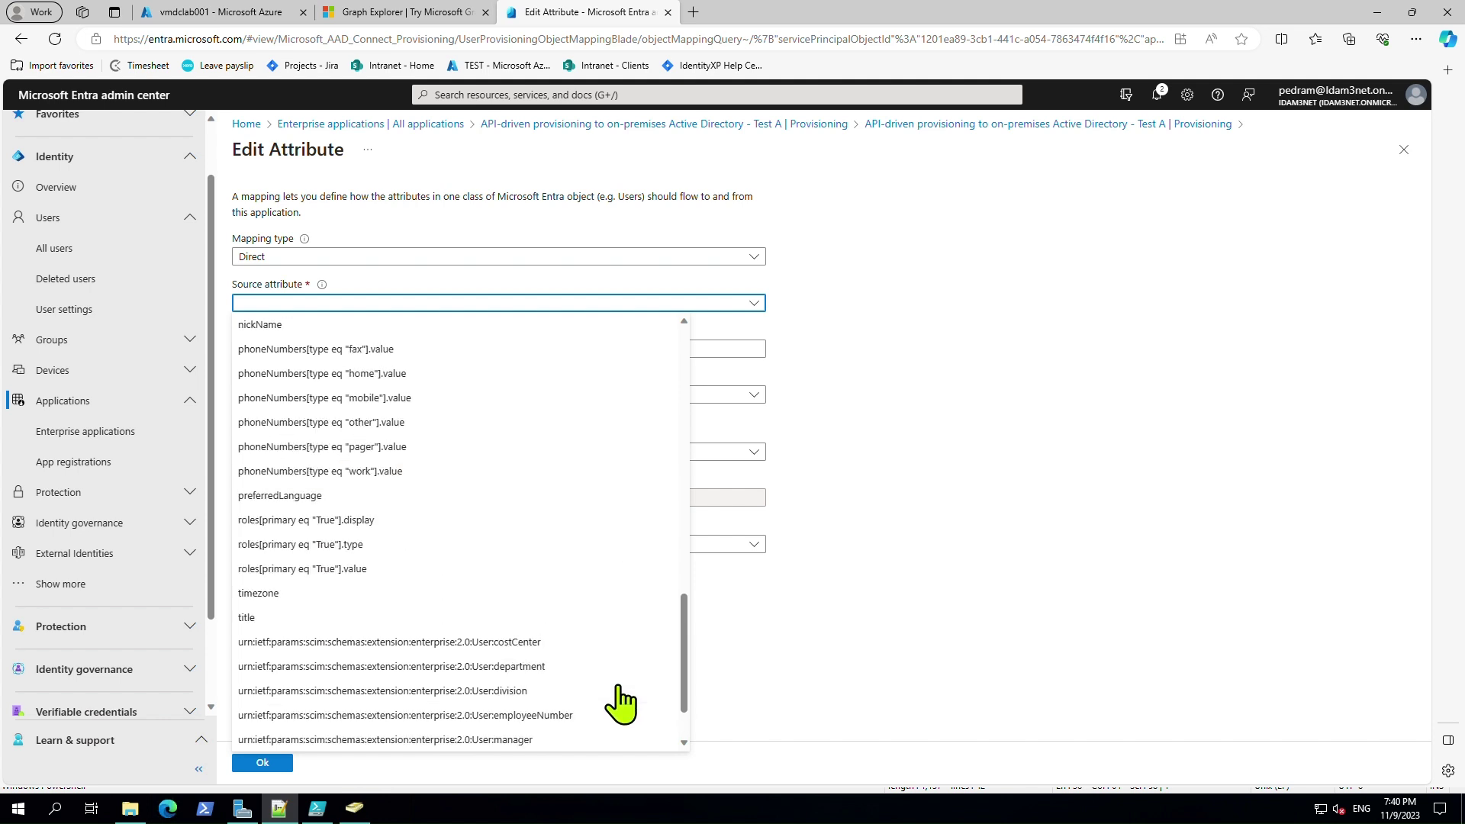
Step: Discard the unfinished mapping and close the Edit Attribute and Attribute Mapping blades
{"action": "left_click", "coordinate": [1005, 488]}
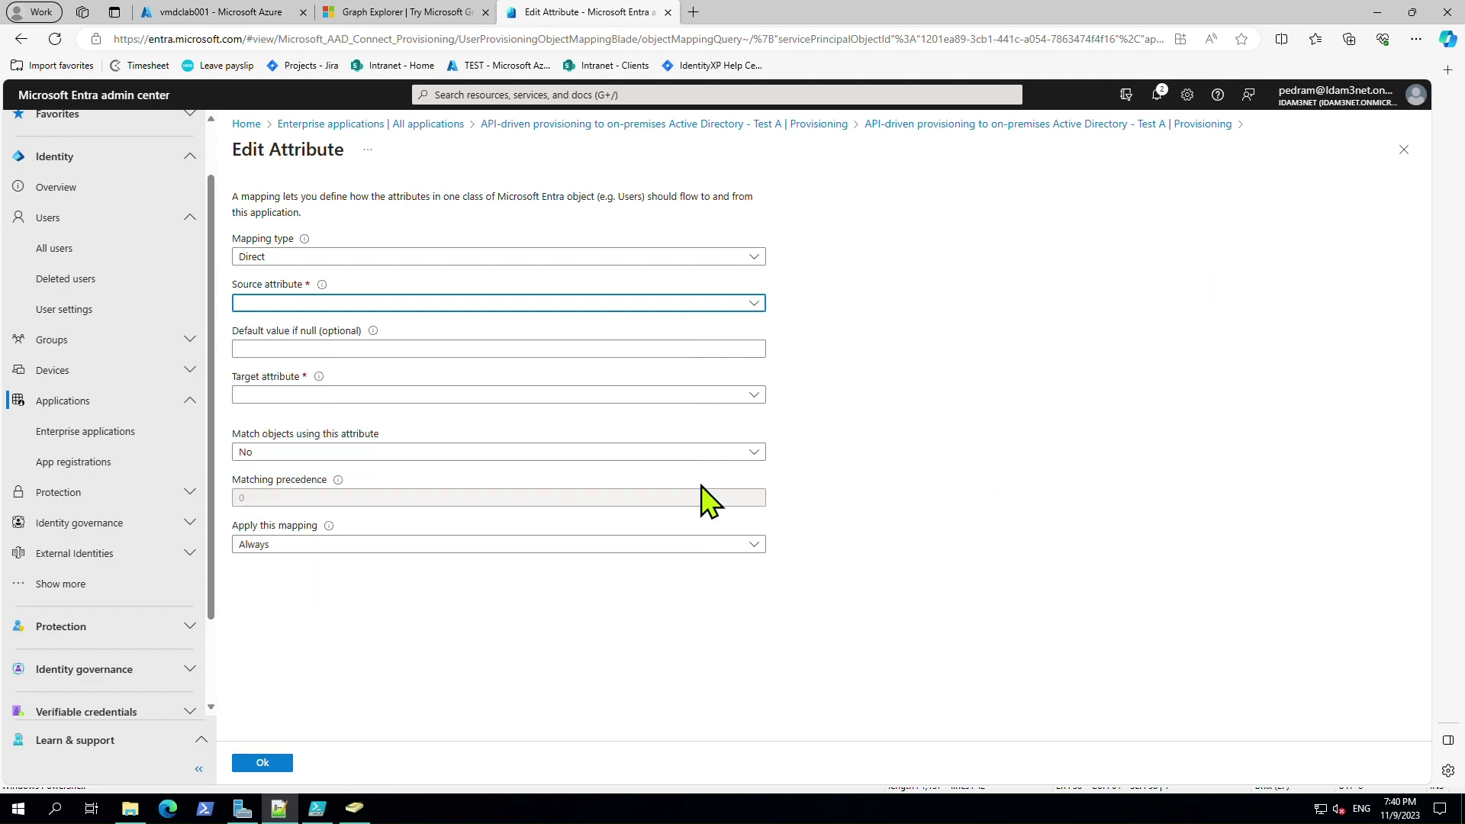
{"action": "left_click", "coordinate": [1403, 151]}
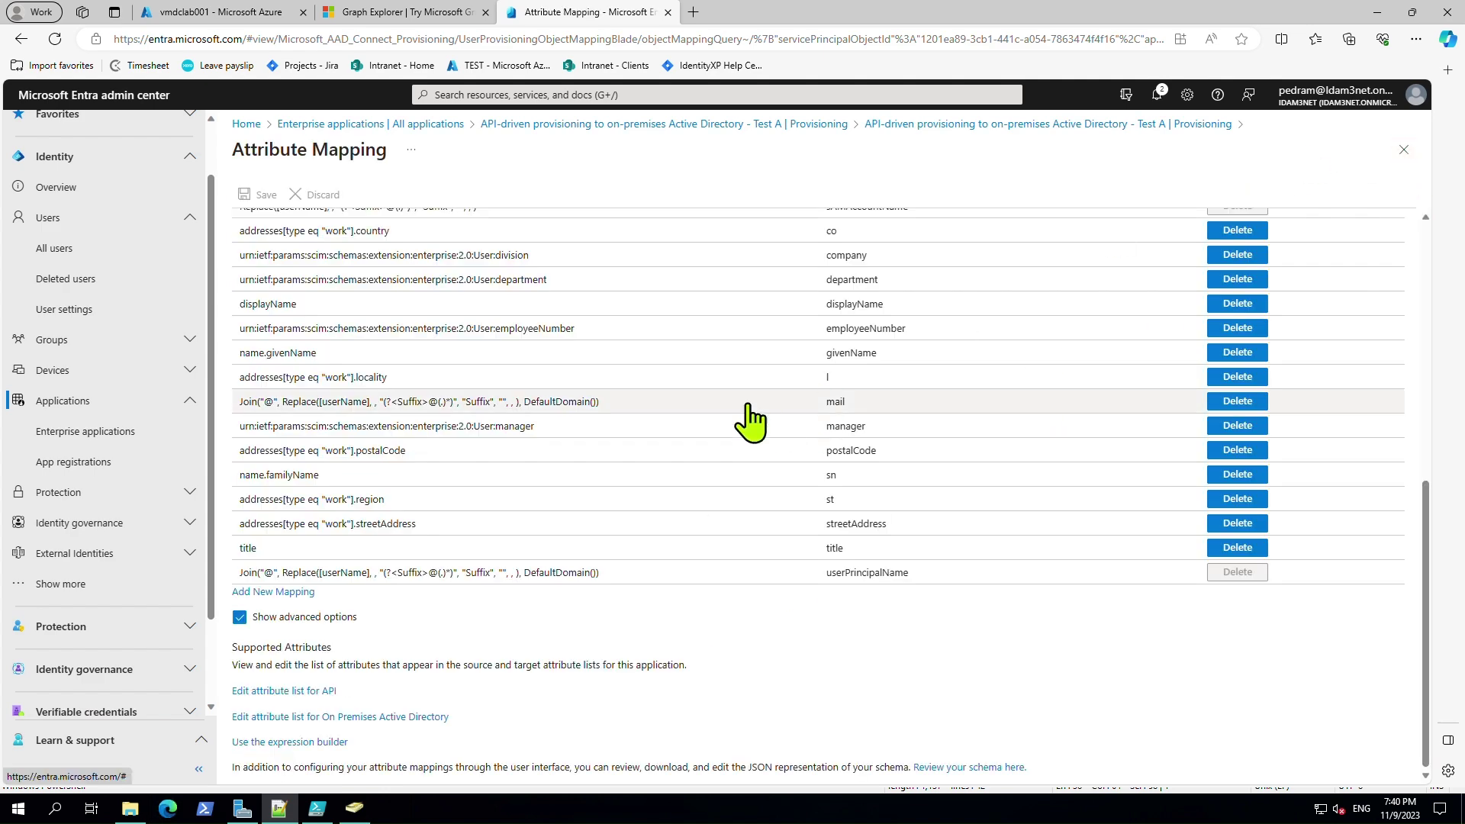
{"action": "left_click", "coordinate": [1404, 150]}
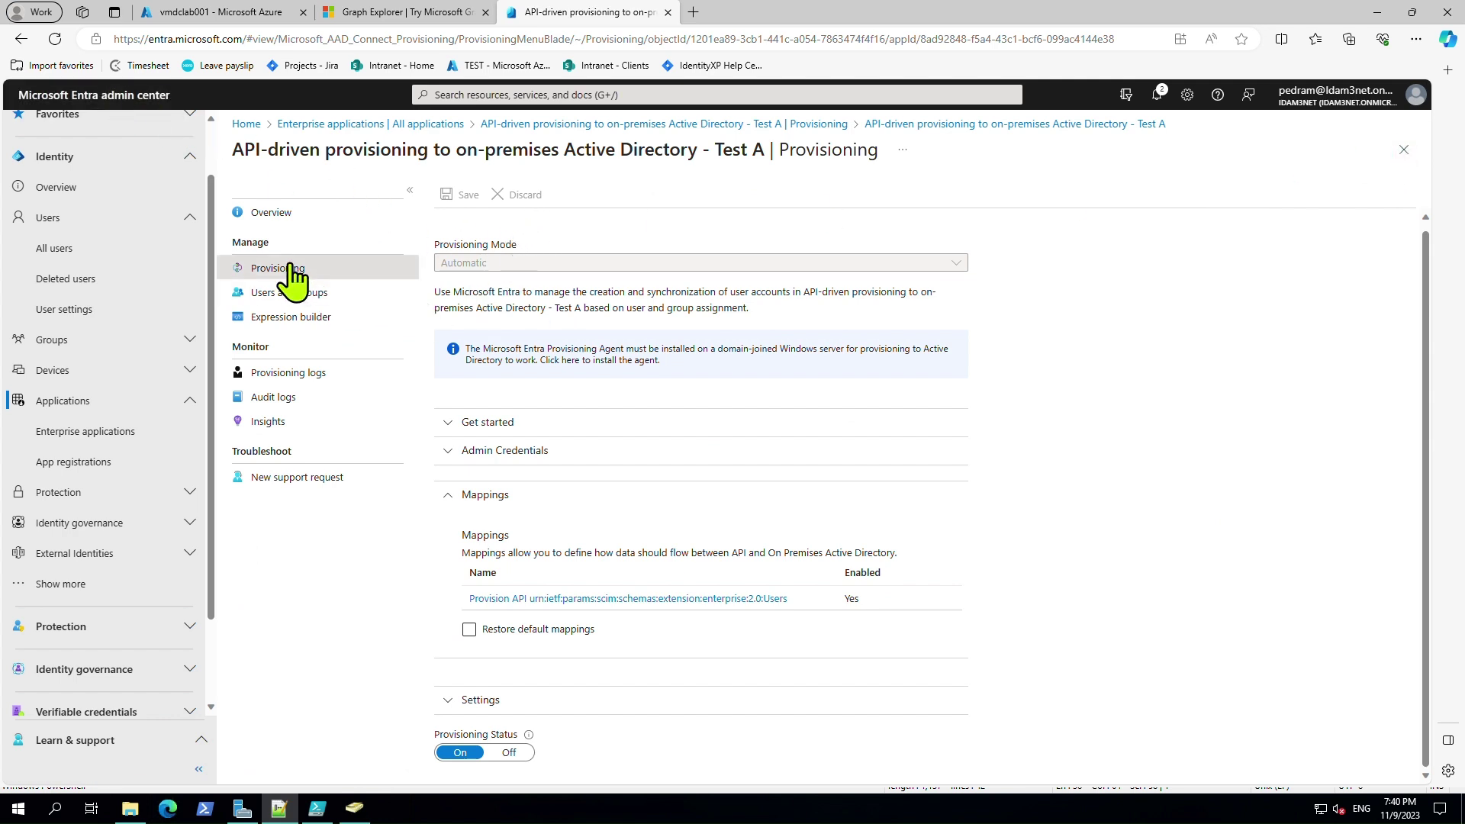
Step: Restart provisioning for Test A from its Overview page and confirm with OK
{"action": "left_click", "coordinate": [273, 214]}
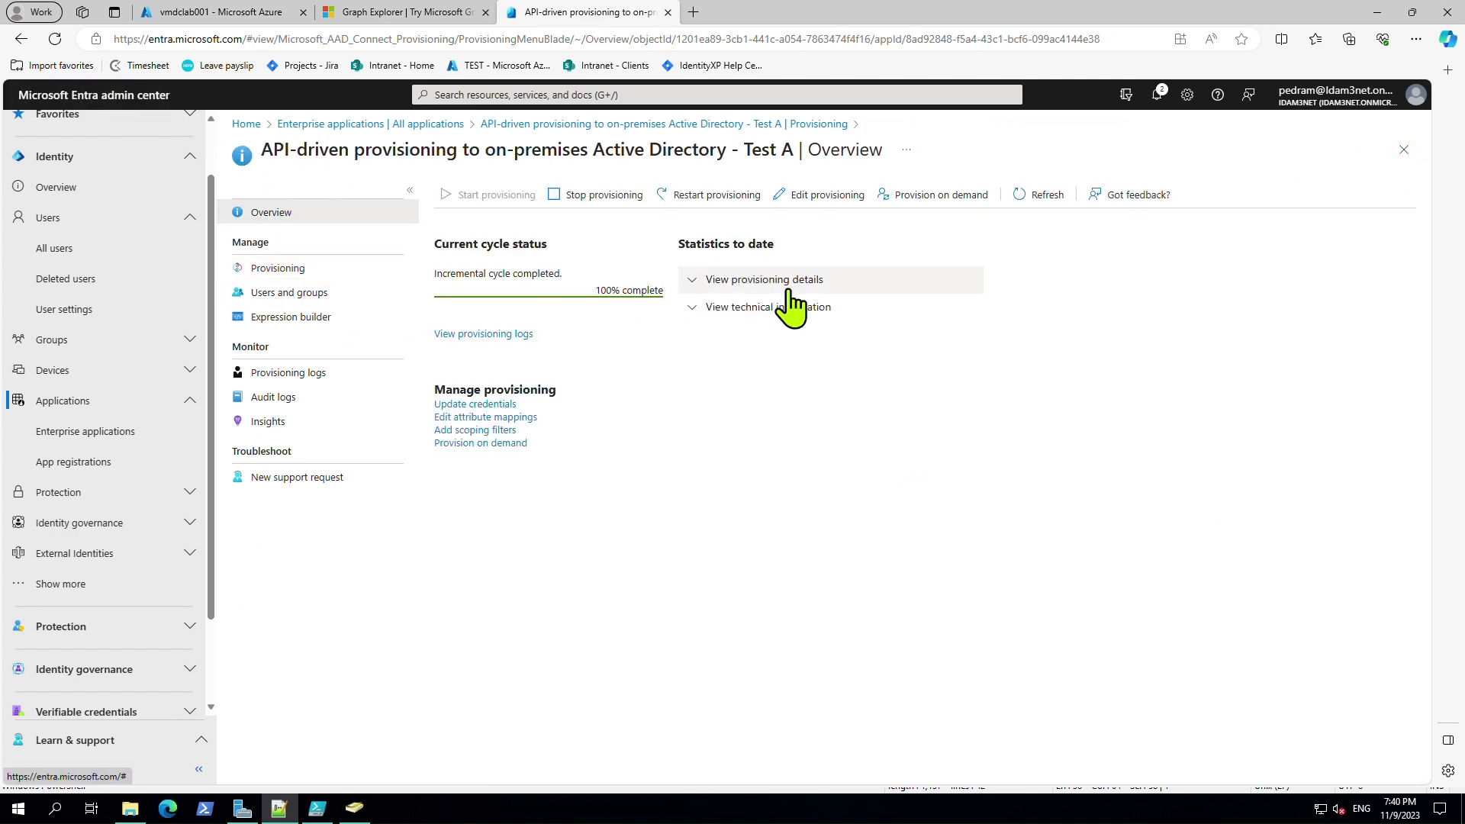
{"action": "left_click", "coordinate": [712, 196]}
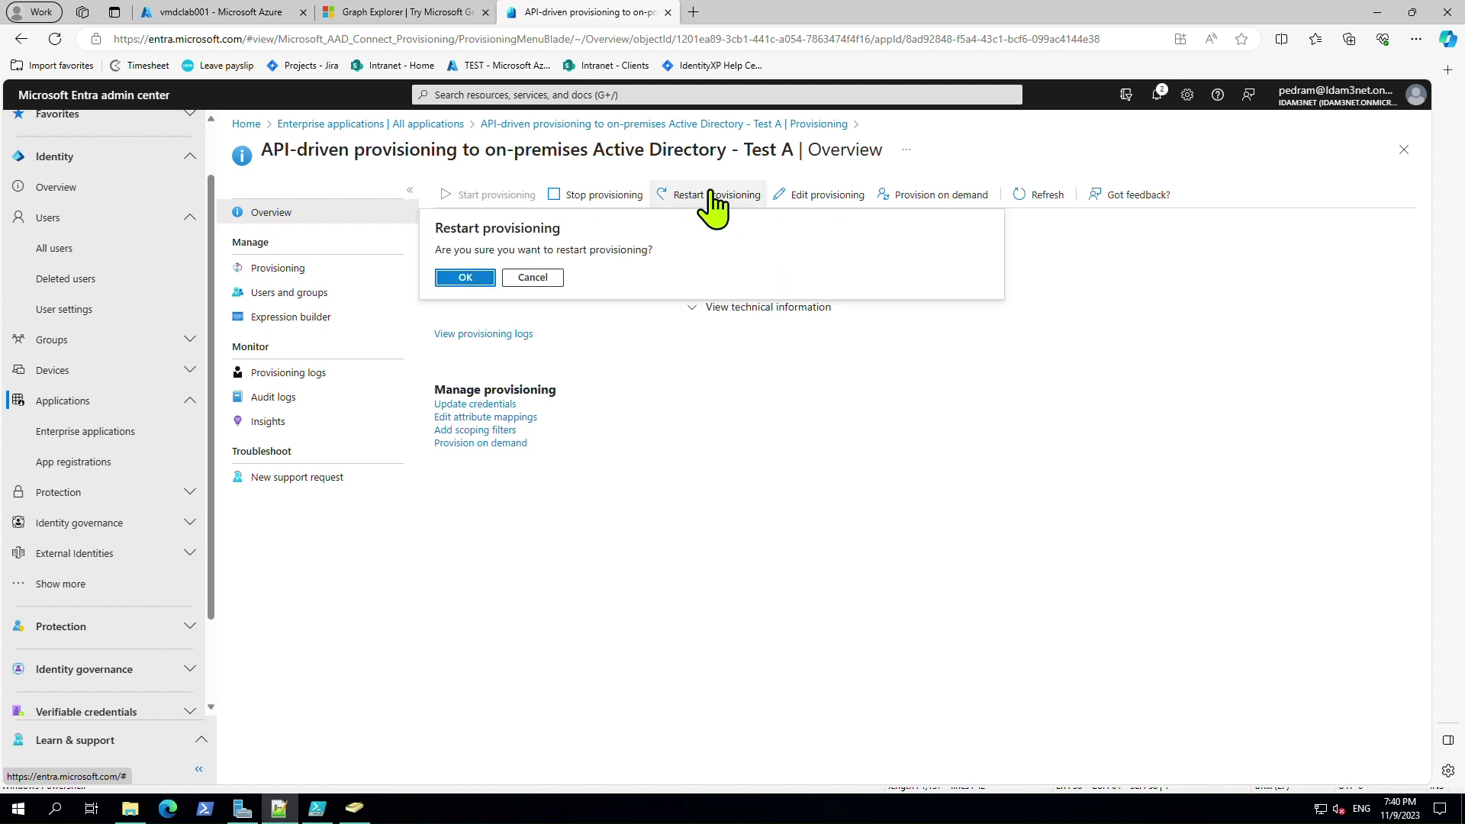
{"action": "left_click", "coordinate": [464, 278]}
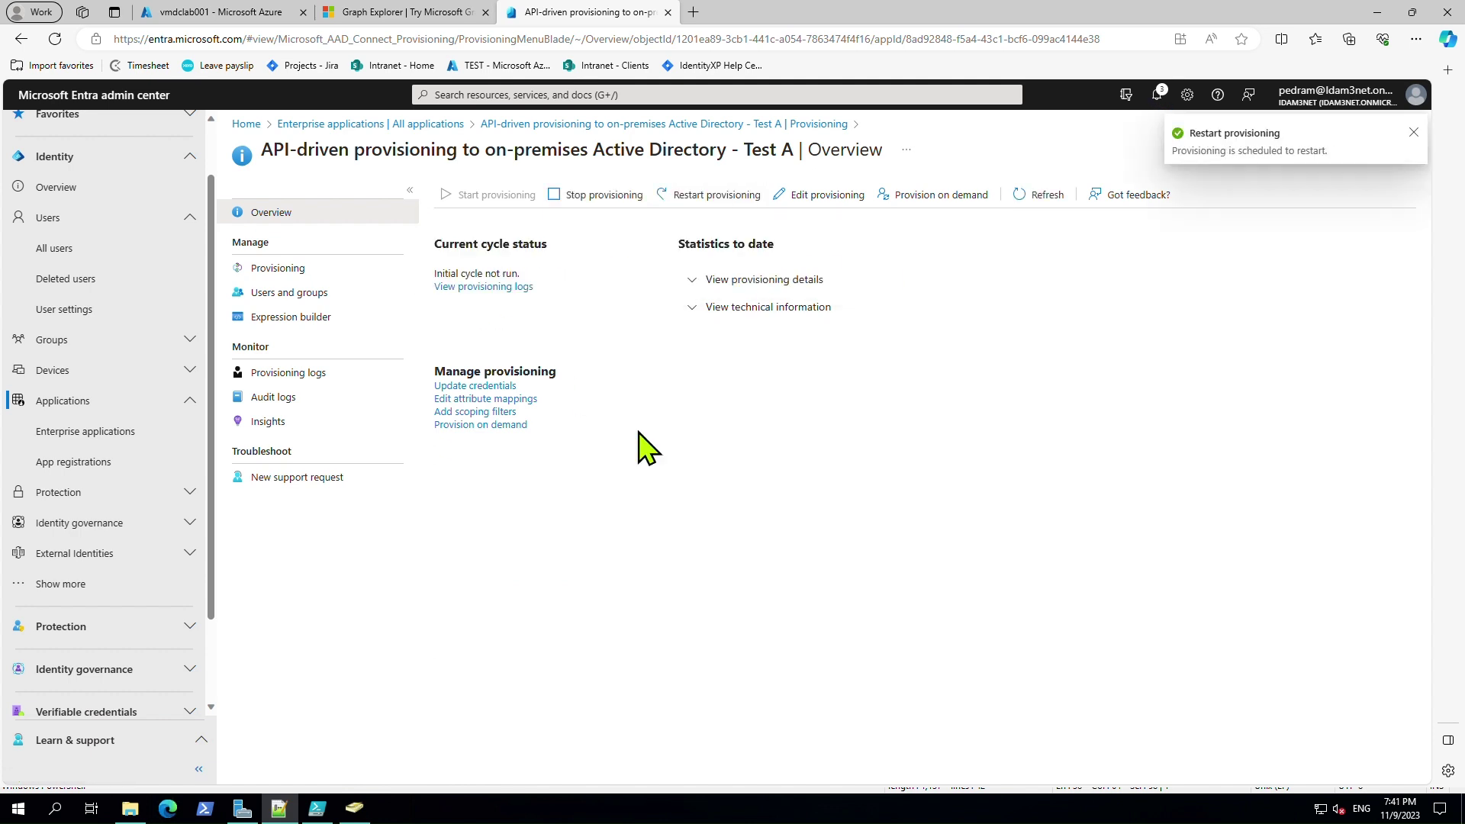
Step: Go back to the Provision API attribute mapping under the provisioning Mappings section
{"action": "left_click", "coordinate": [292, 271]}
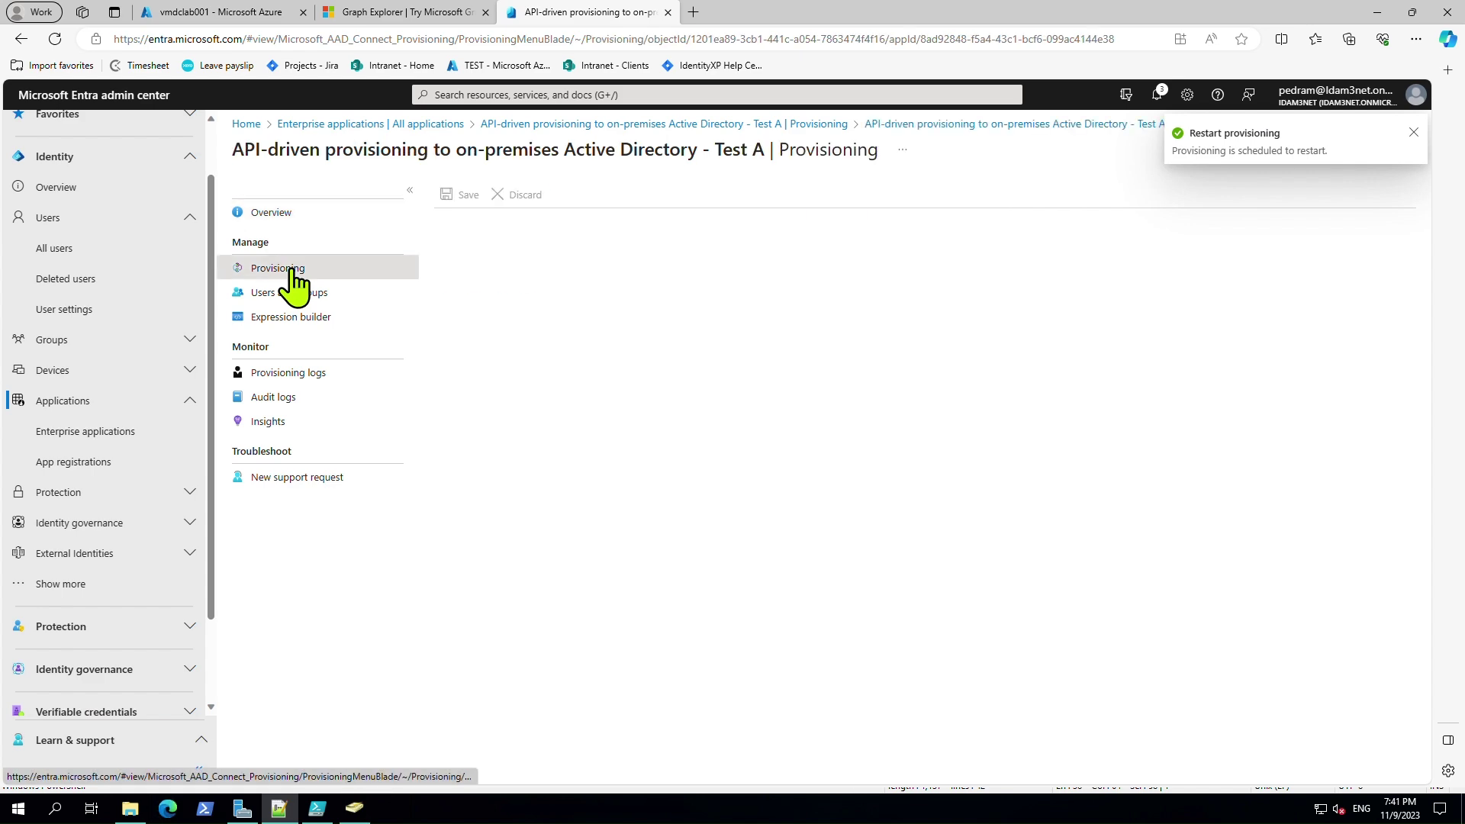
{"action": "left_click", "coordinate": [492, 501]}
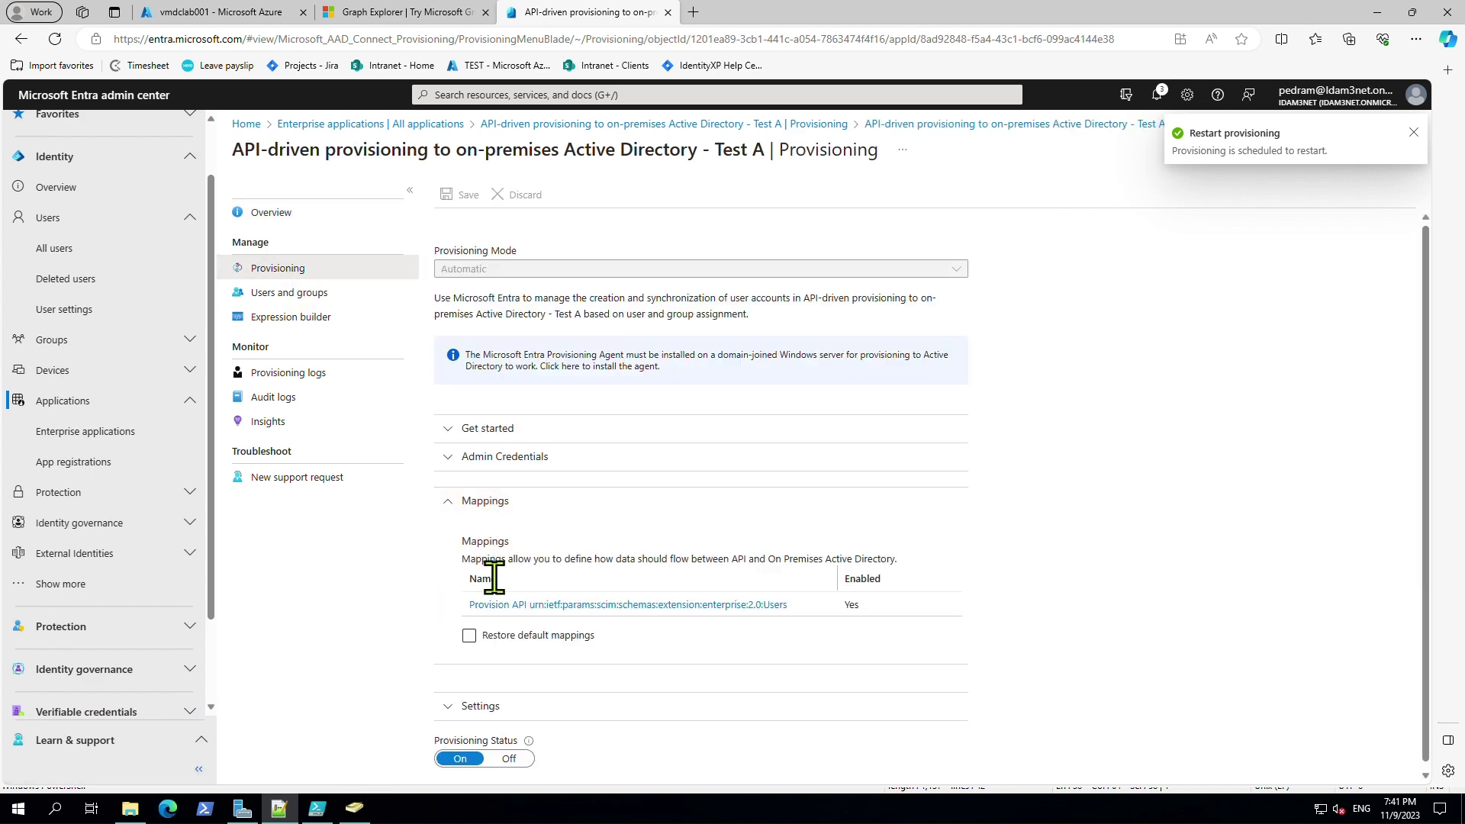
{"action": "left_click", "coordinate": [518, 605]}
{"action": "scroll", "coordinate": [576, 603], "scroll_direction": "down", "scroll_amount": 3}
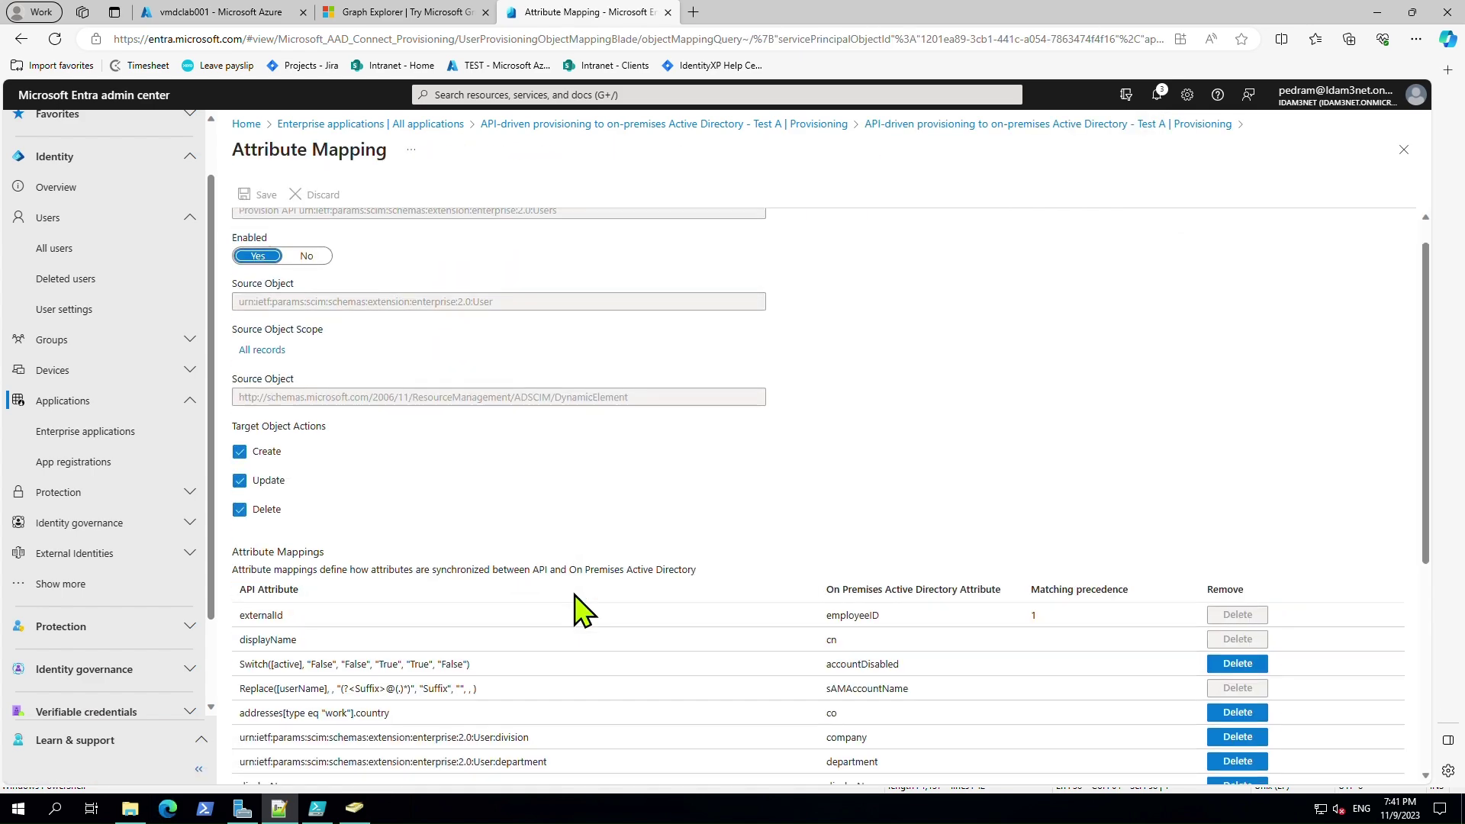
{"action": "scroll", "coordinate": [573, 592], "scroll_direction": "down", "scroll_amount": 3}
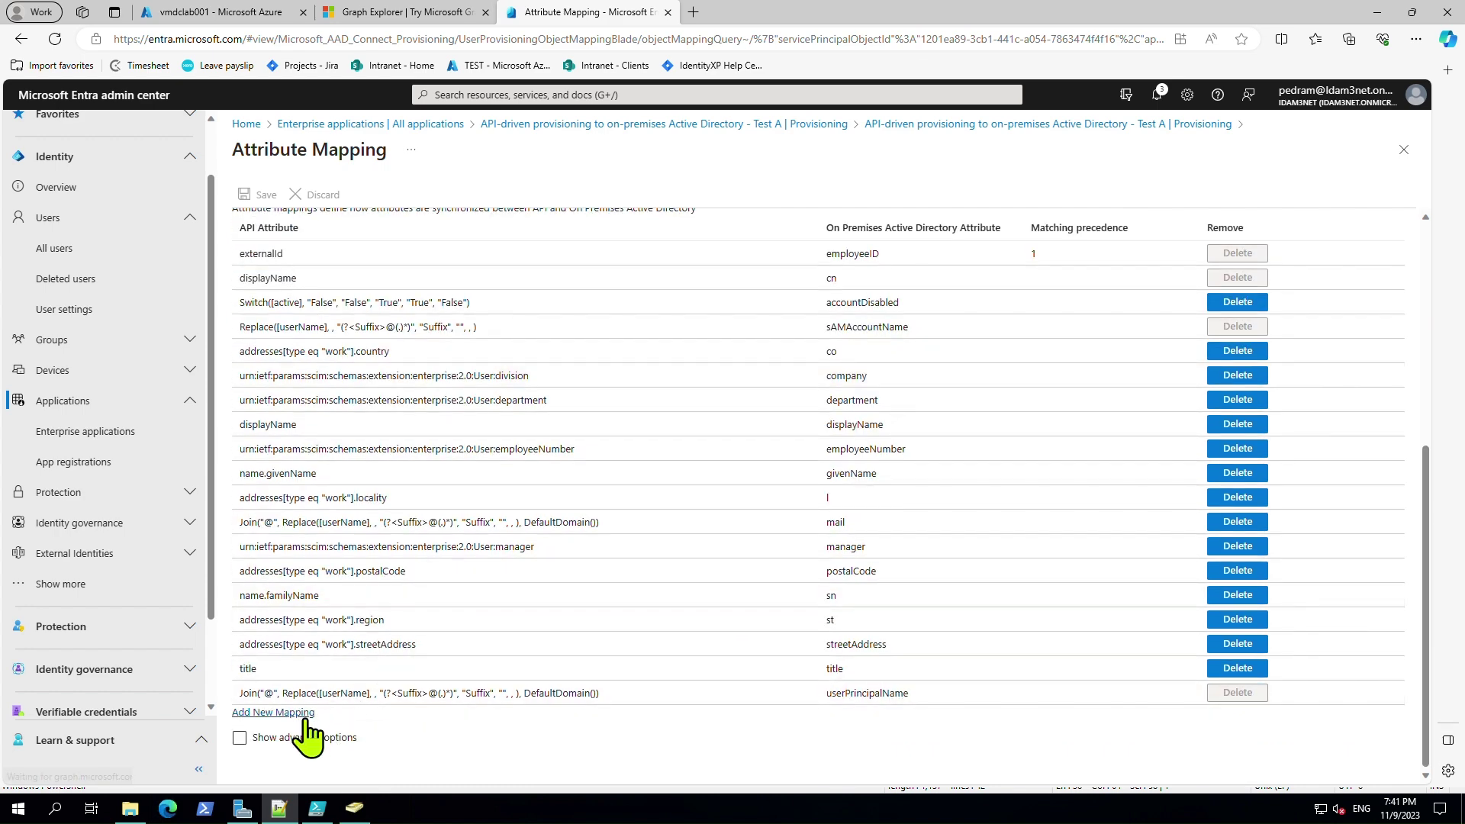
Step: Start a new mapping with the IdentityXP:1.0:User:drivinglicense attribute as its source
{"action": "left_click", "coordinate": [299, 715]}
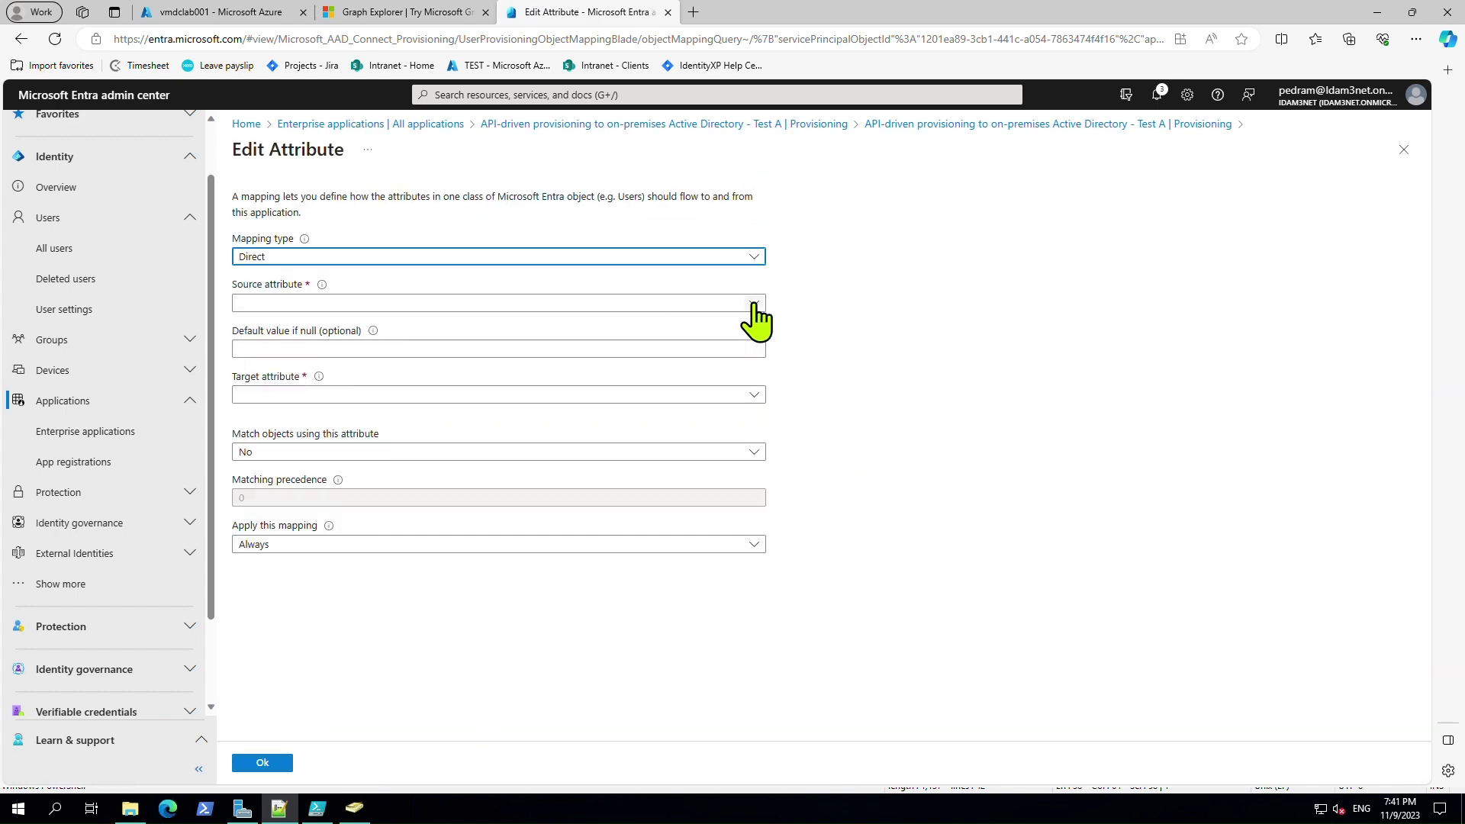
{"action": "left_click", "coordinate": [754, 304]}
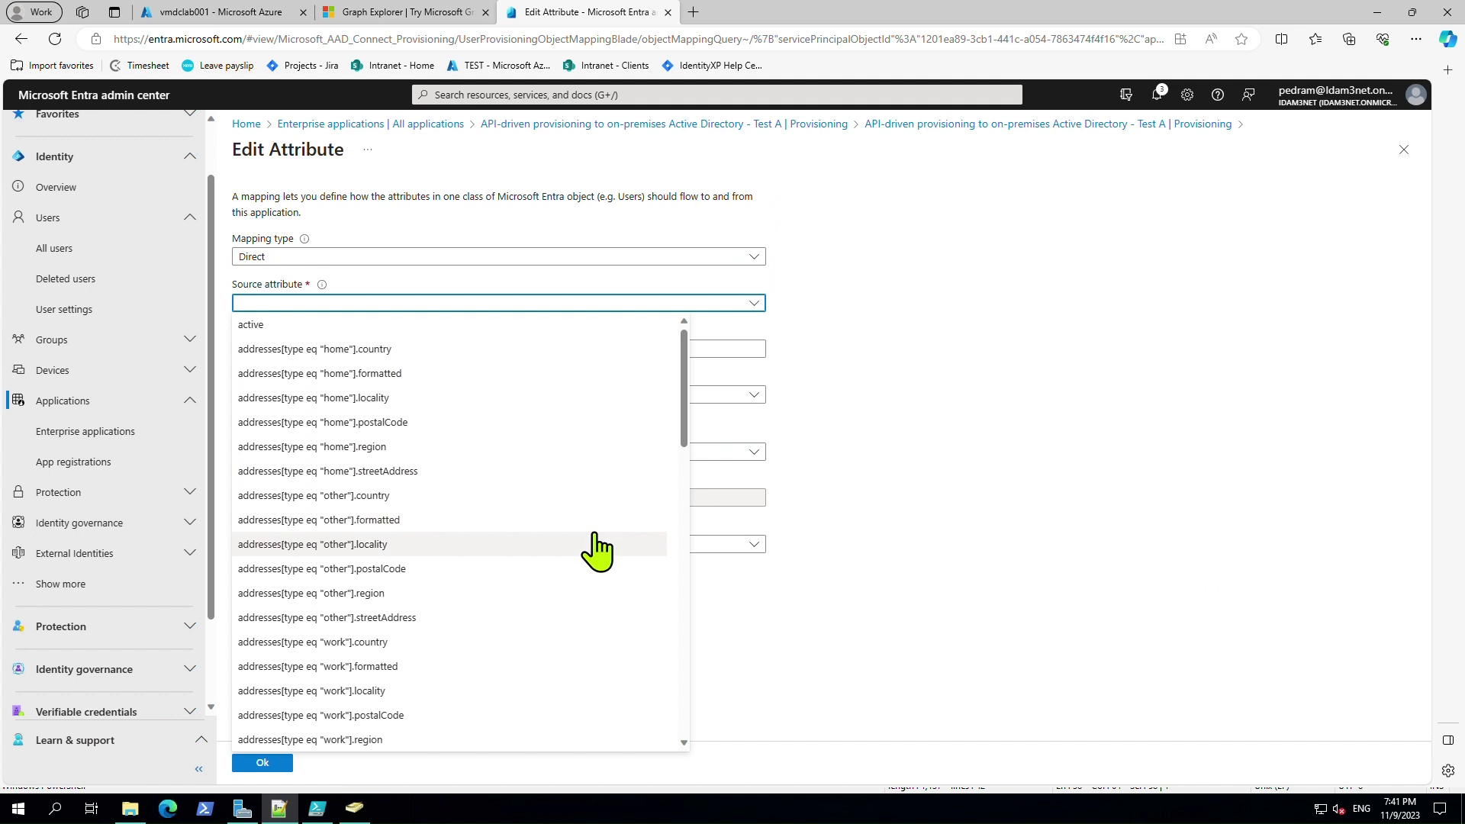
{"action": "scroll", "coordinate": [596, 549], "scroll_direction": "down", "scroll_amount": 10}
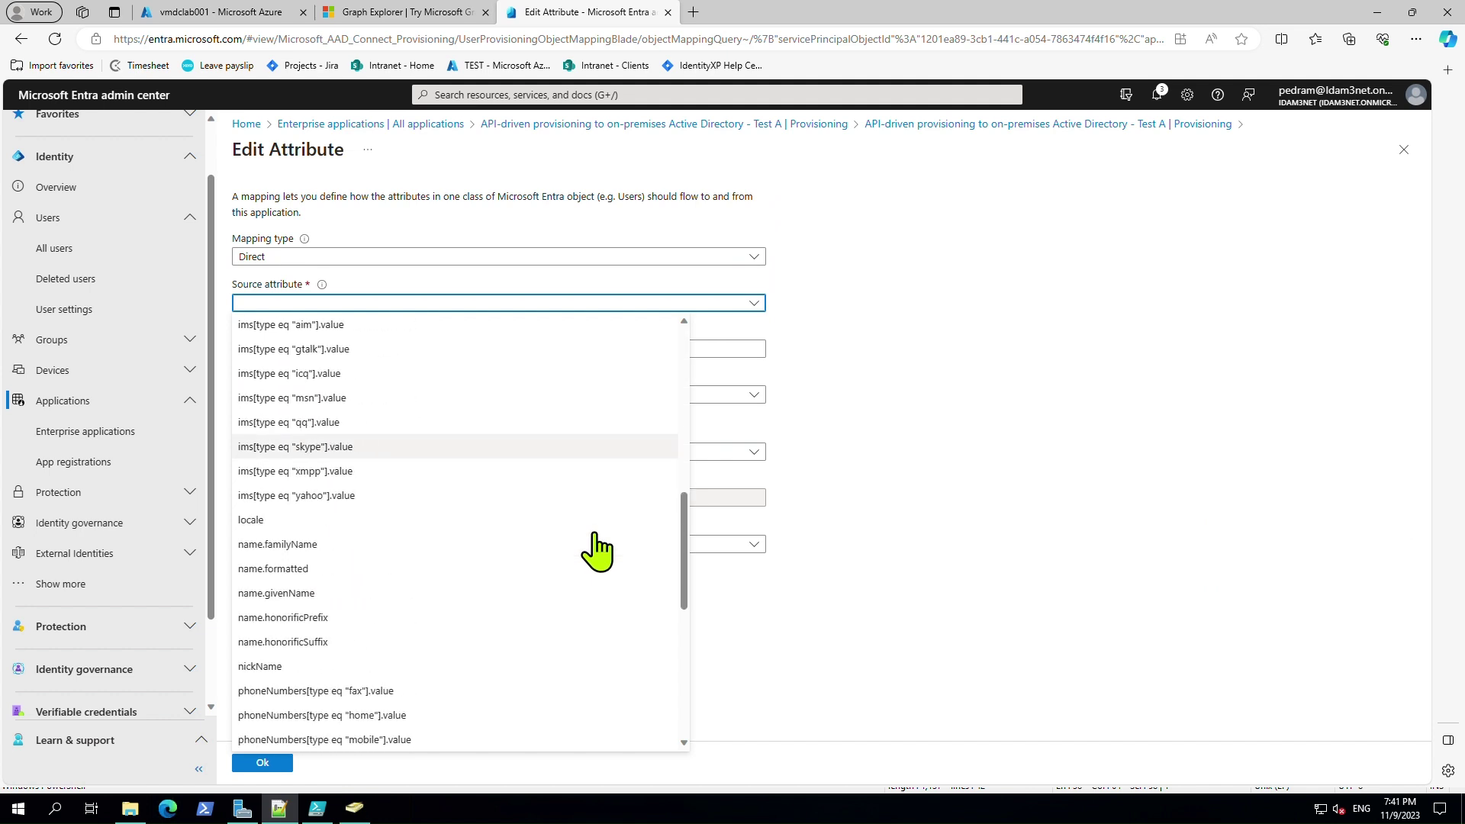
{"action": "scroll", "coordinate": [596, 549], "scroll_direction": "down", "scroll_amount": 2}
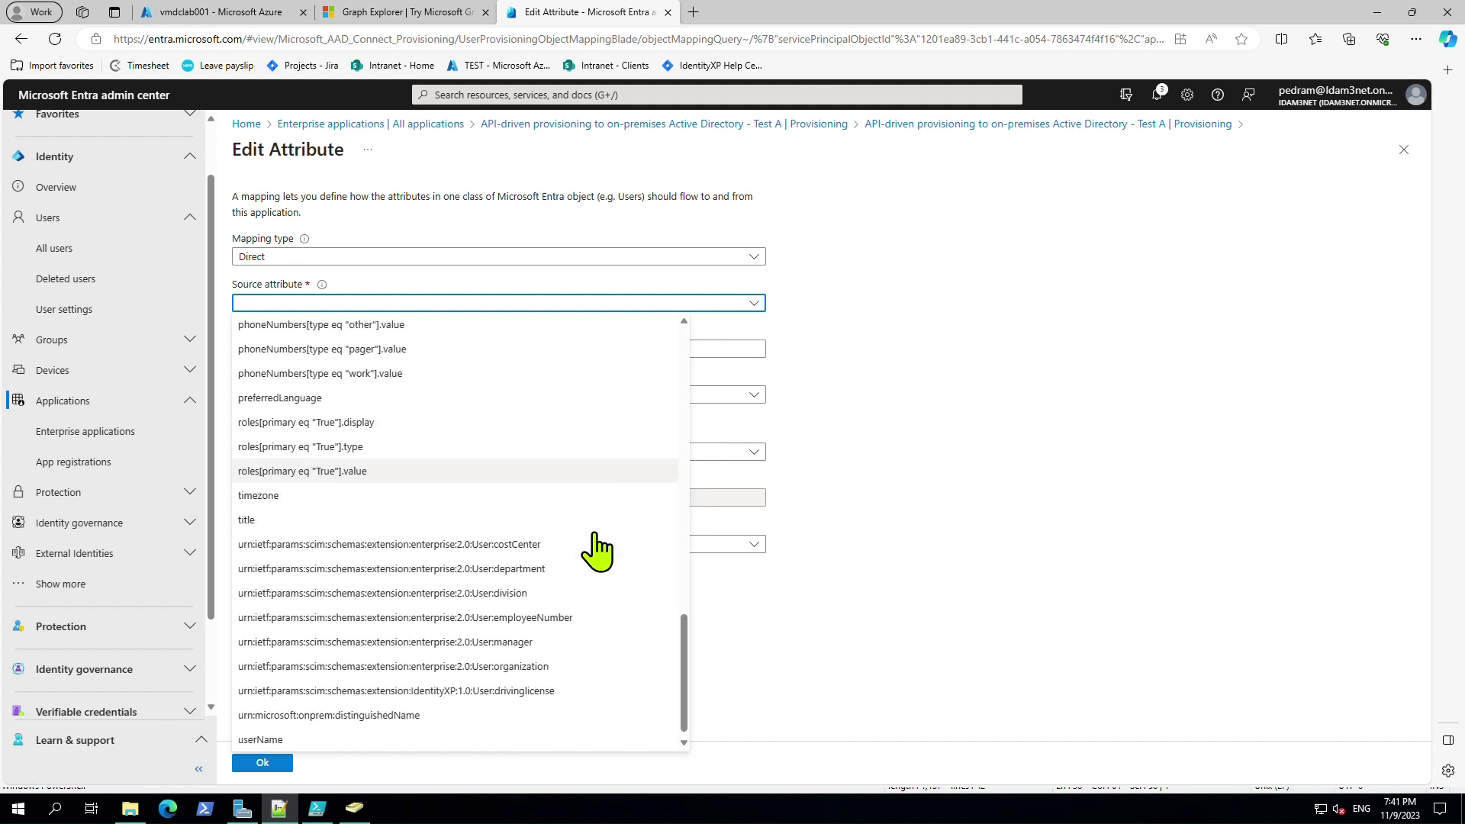
{"action": "left_click", "coordinate": [566, 691]}
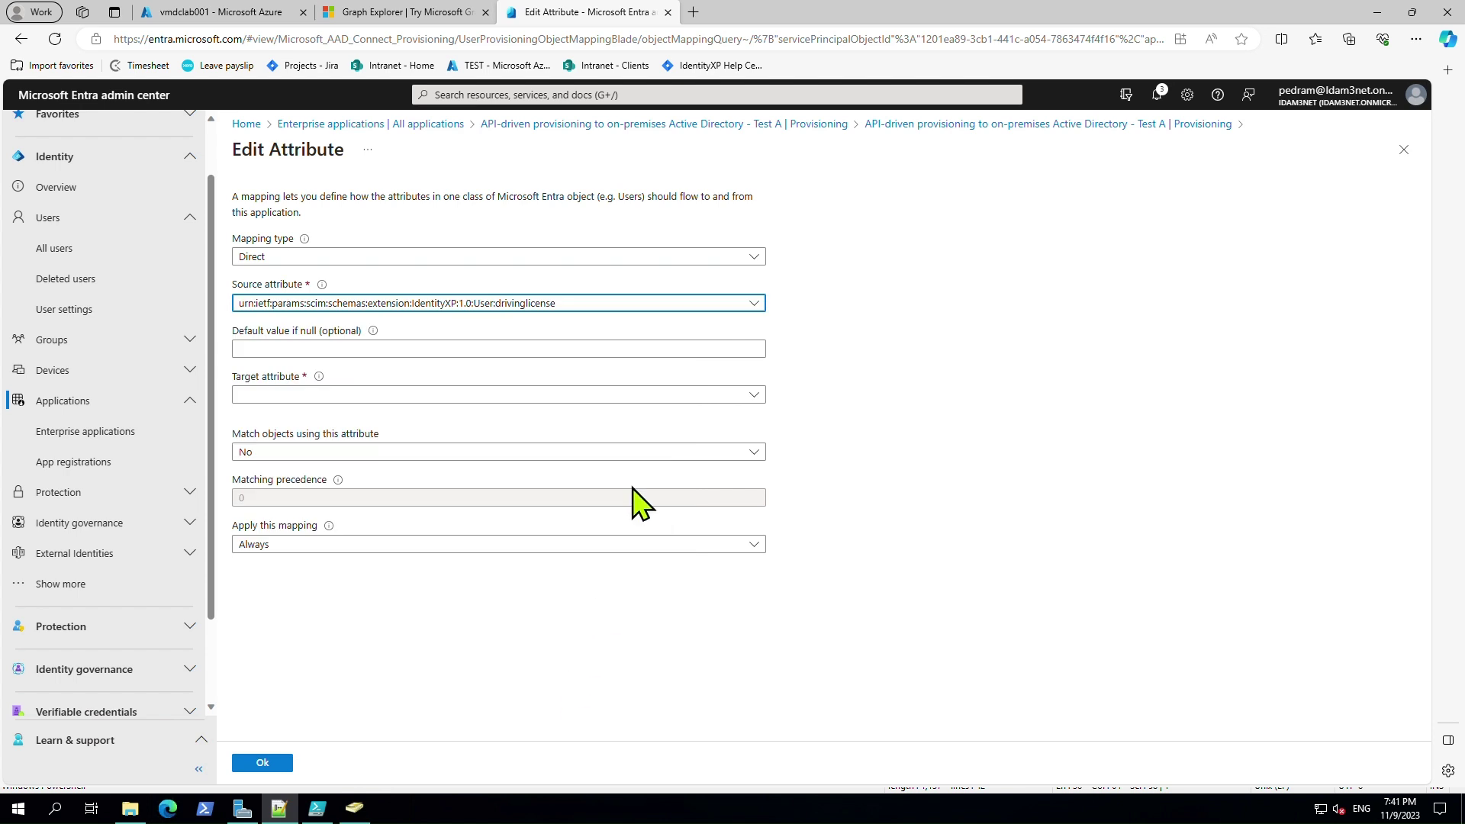
Step: Set drivingLicense as the on-premises target attribute and confirm the mapping with Ok
{"action": "left_click", "coordinate": [751, 395]}
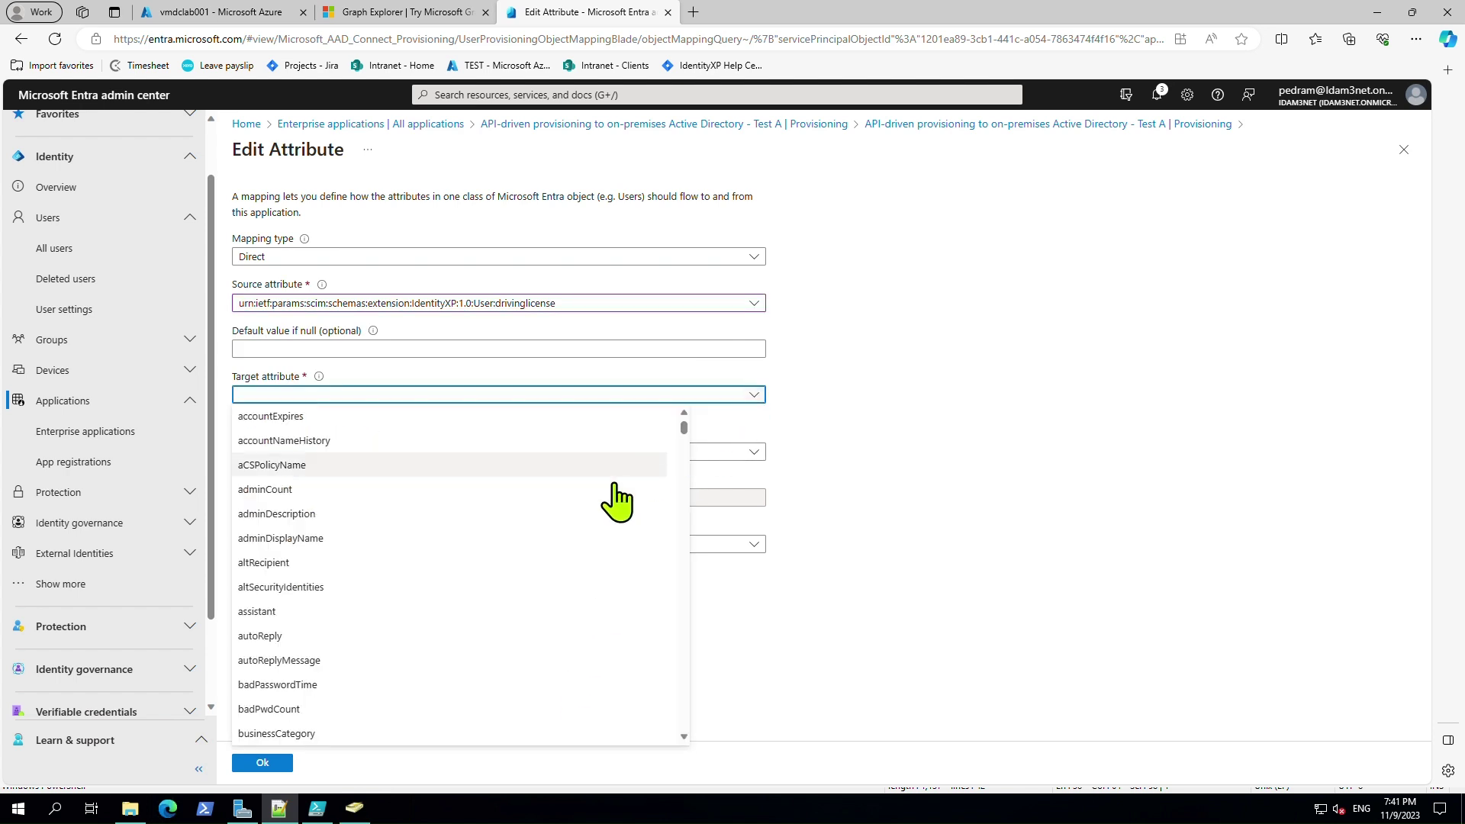
{"action": "scroll", "coordinate": [574, 654], "scroll_direction": "down", "scroll_amount": 15}
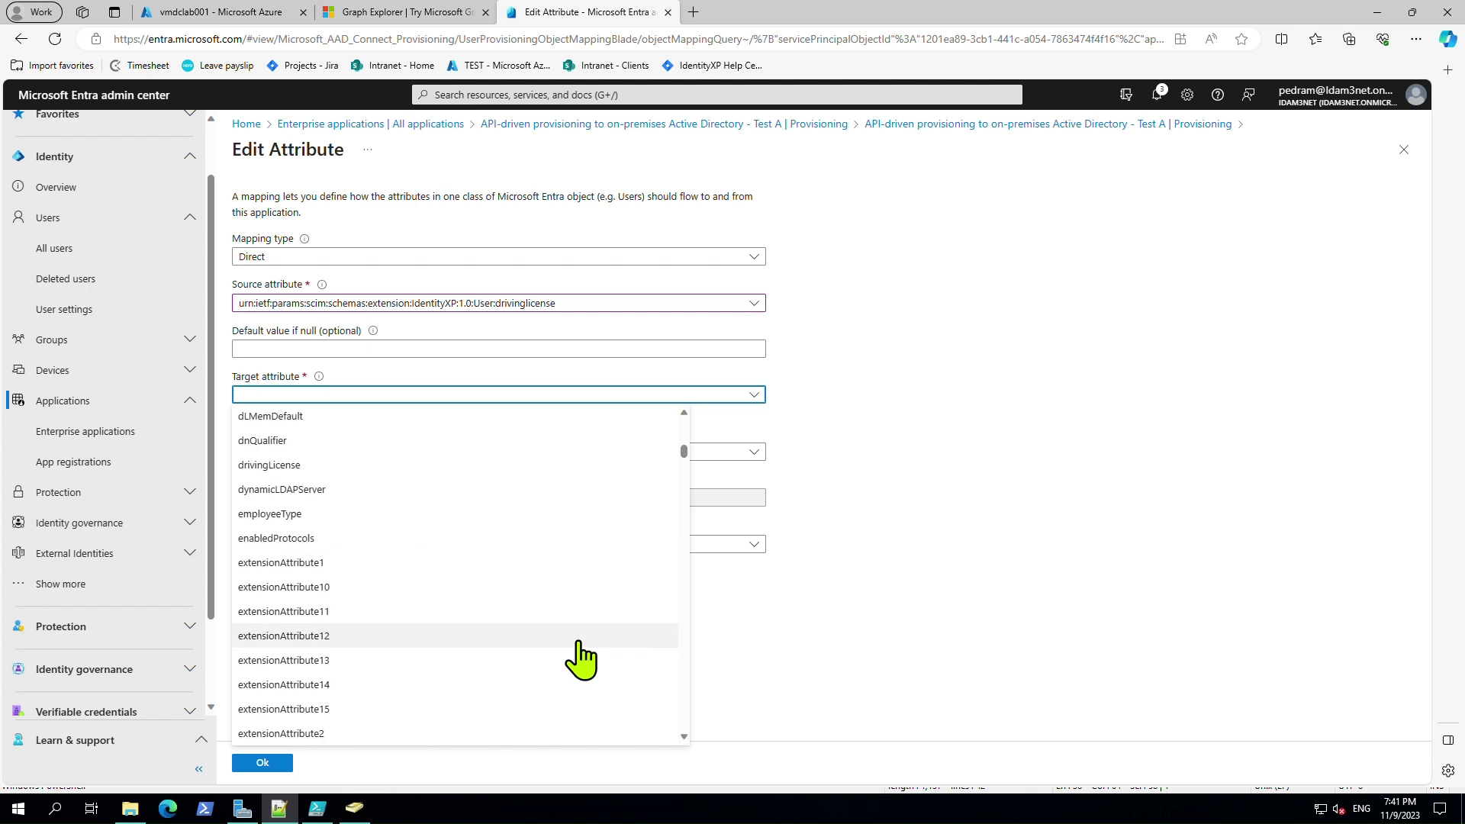
{"action": "scroll", "coordinate": [580, 660], "scroll_direction": "up", "scroll_amount": 10}
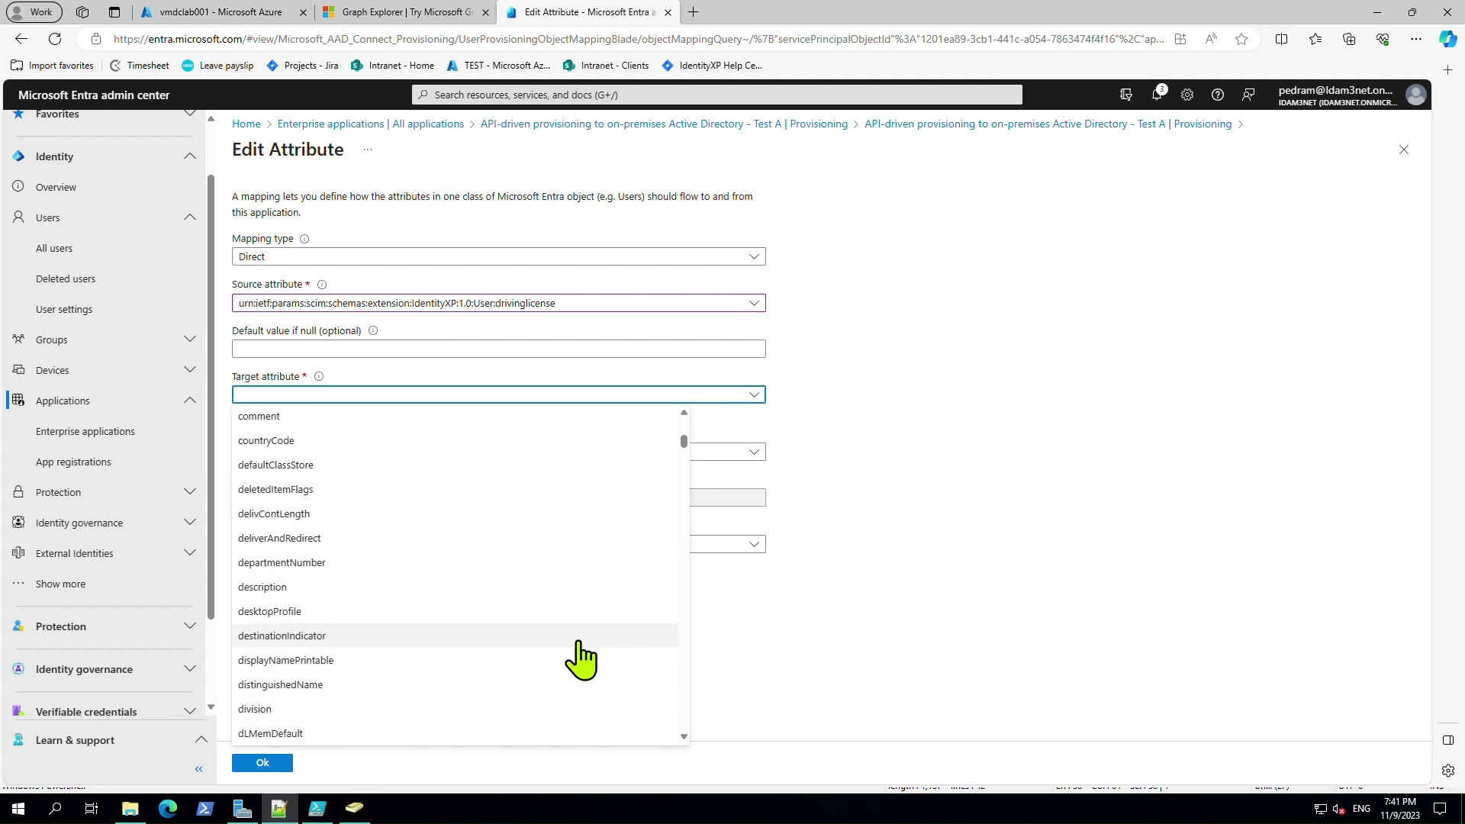
{"action": "scroll", "coordinate": [579, 659], "scroll_direction": "down", "scroll_amount": 15}
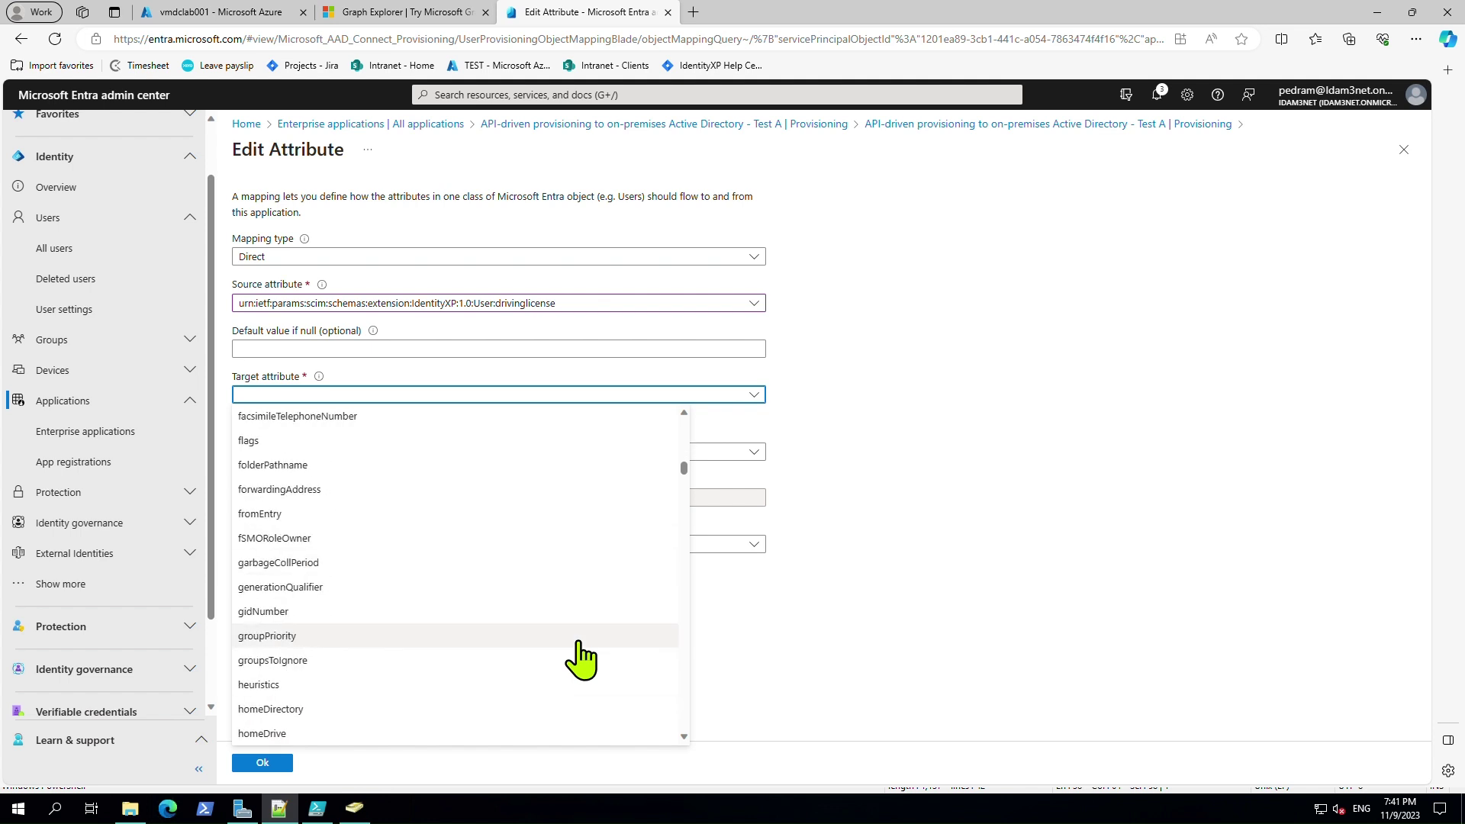
{"action": "scroll", "coordinate": [580, 659], "scroll_direction": "down", "scroll_amount": 15}
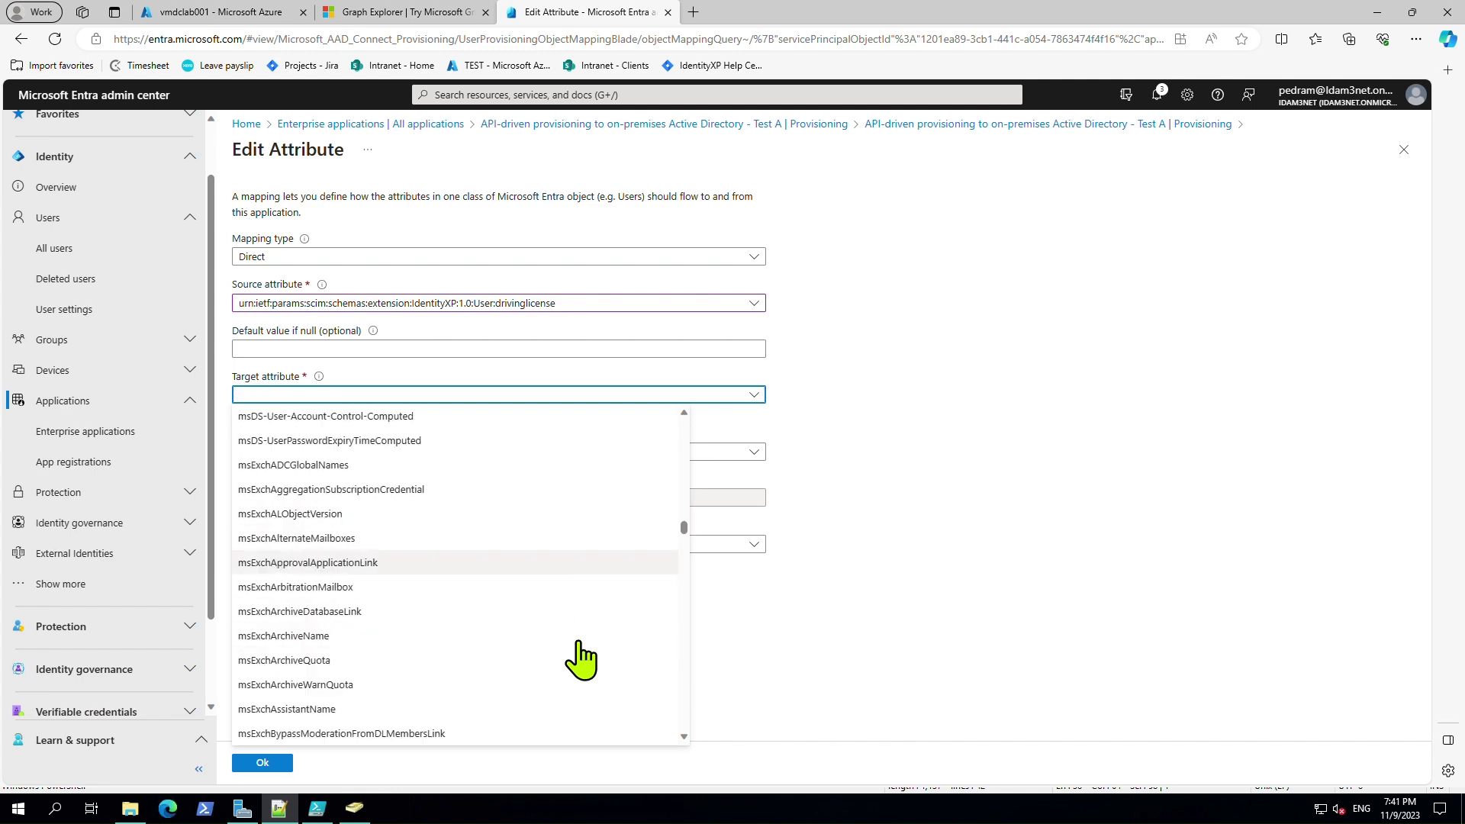
{"action": "scroll", "coordinate": [580, 660], "scroll_direction": "down", "scroll_amount": 10}
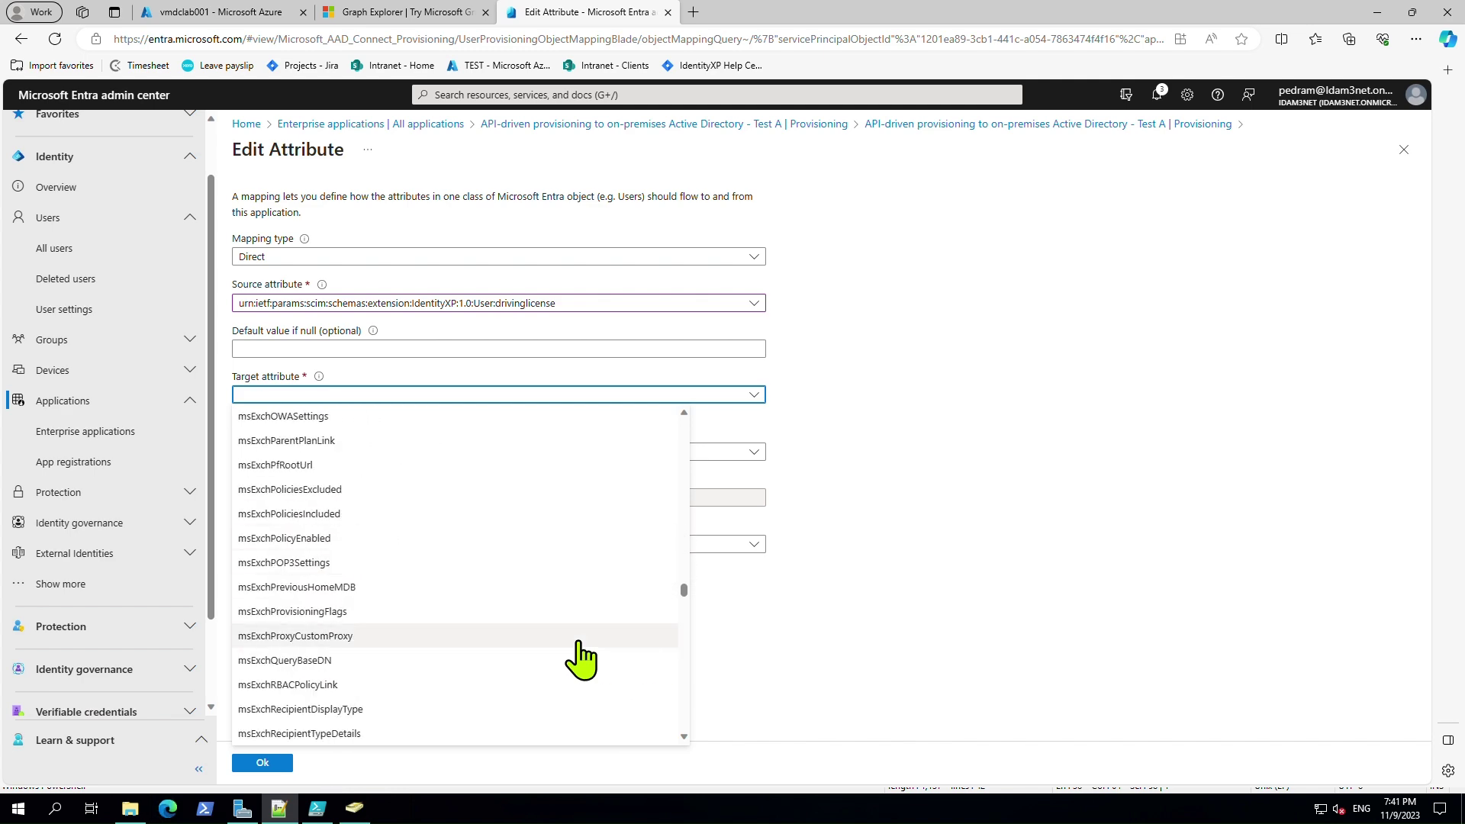
{"action": "left_click_drag", "start_coordinate": [679, 610], "coordinate": [668, 736]}
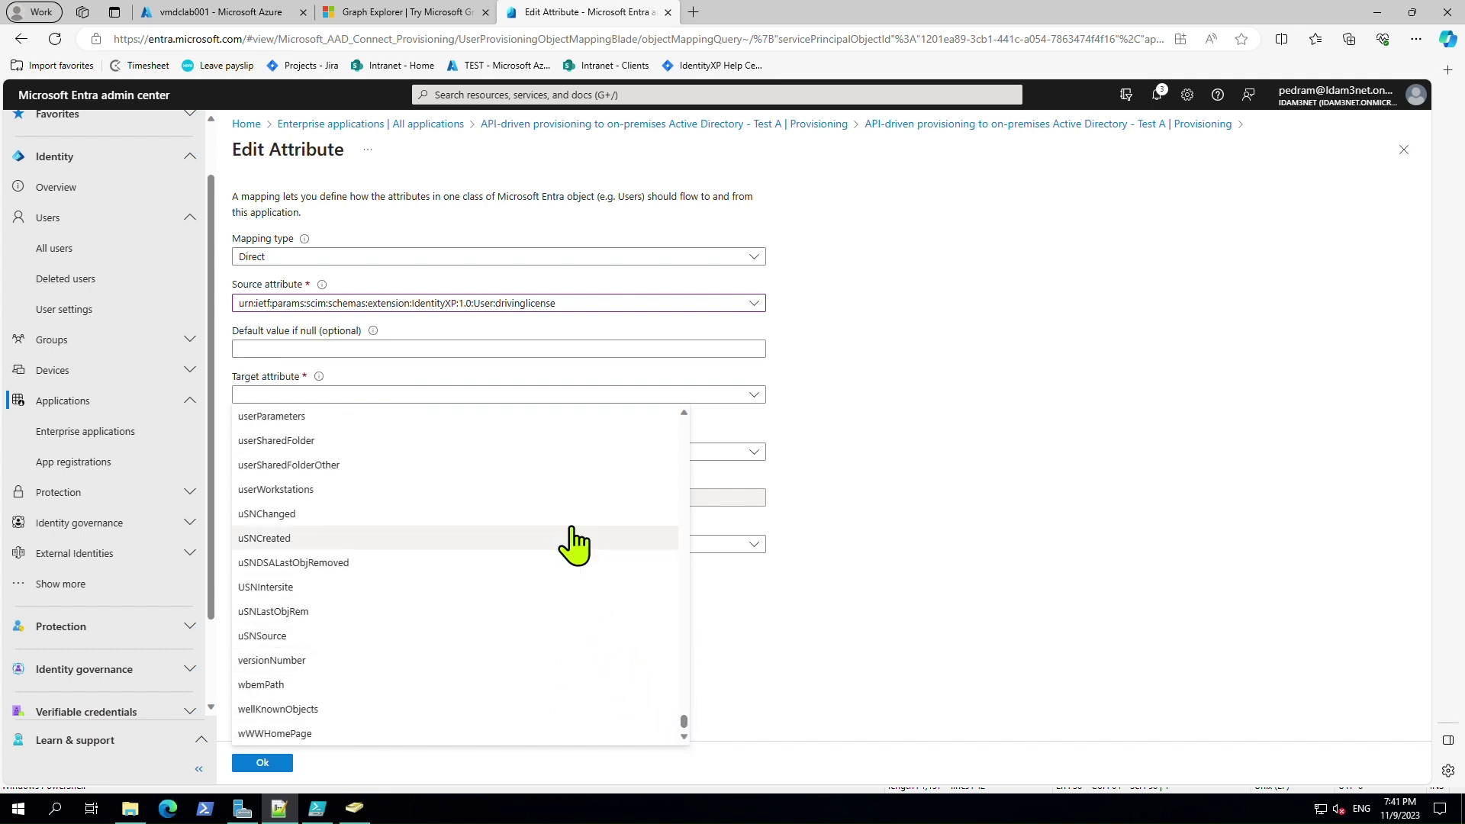
{"action": "left_click", "coordinate": [533, 396]}
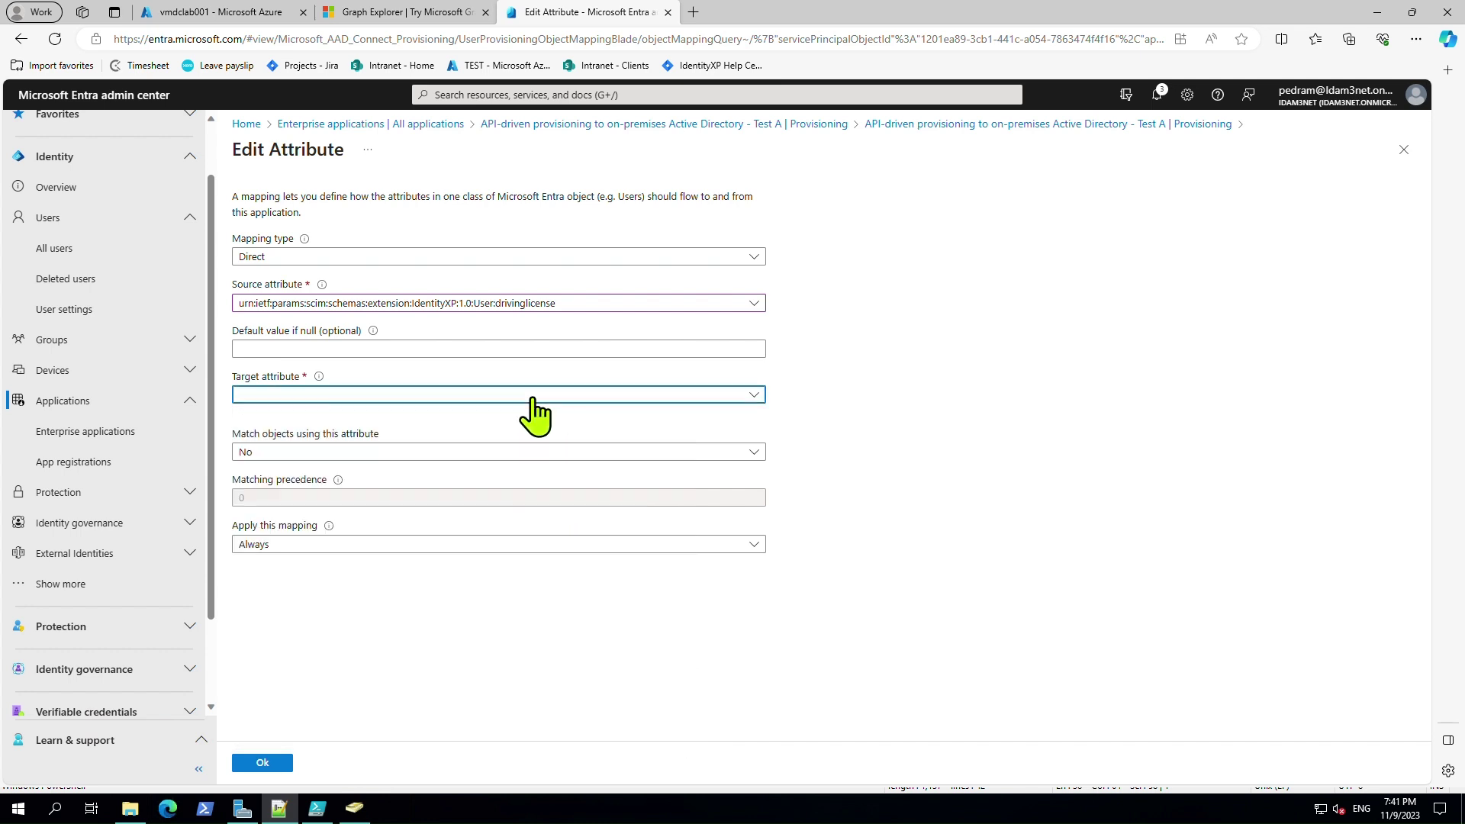
{"action": "left_click", "coordinate": [535, 396]}
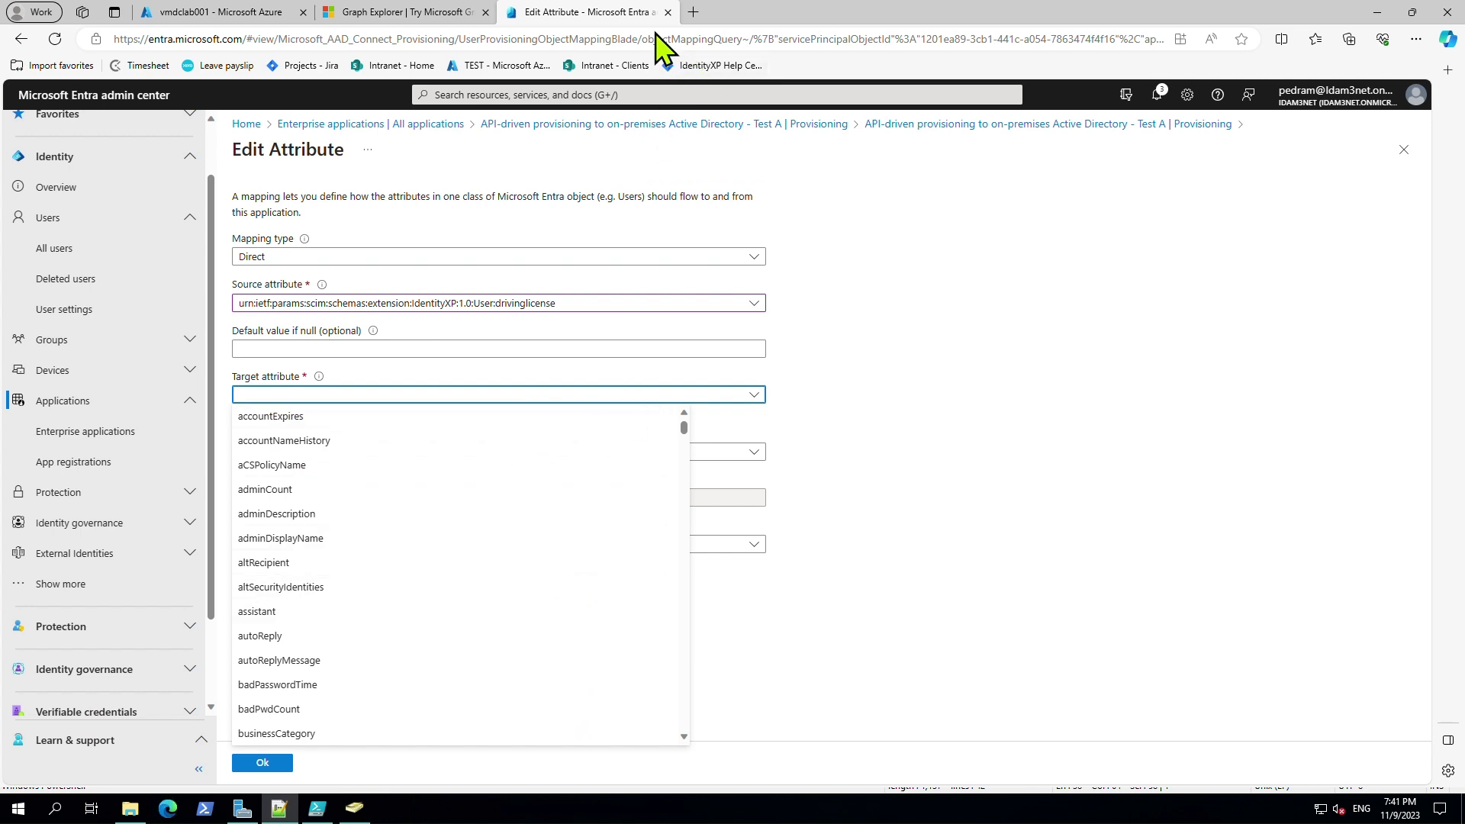
{"action": "scroll", "coordinate": [474, 425], "scroll_direction": "down", "scroll_amount": 10}
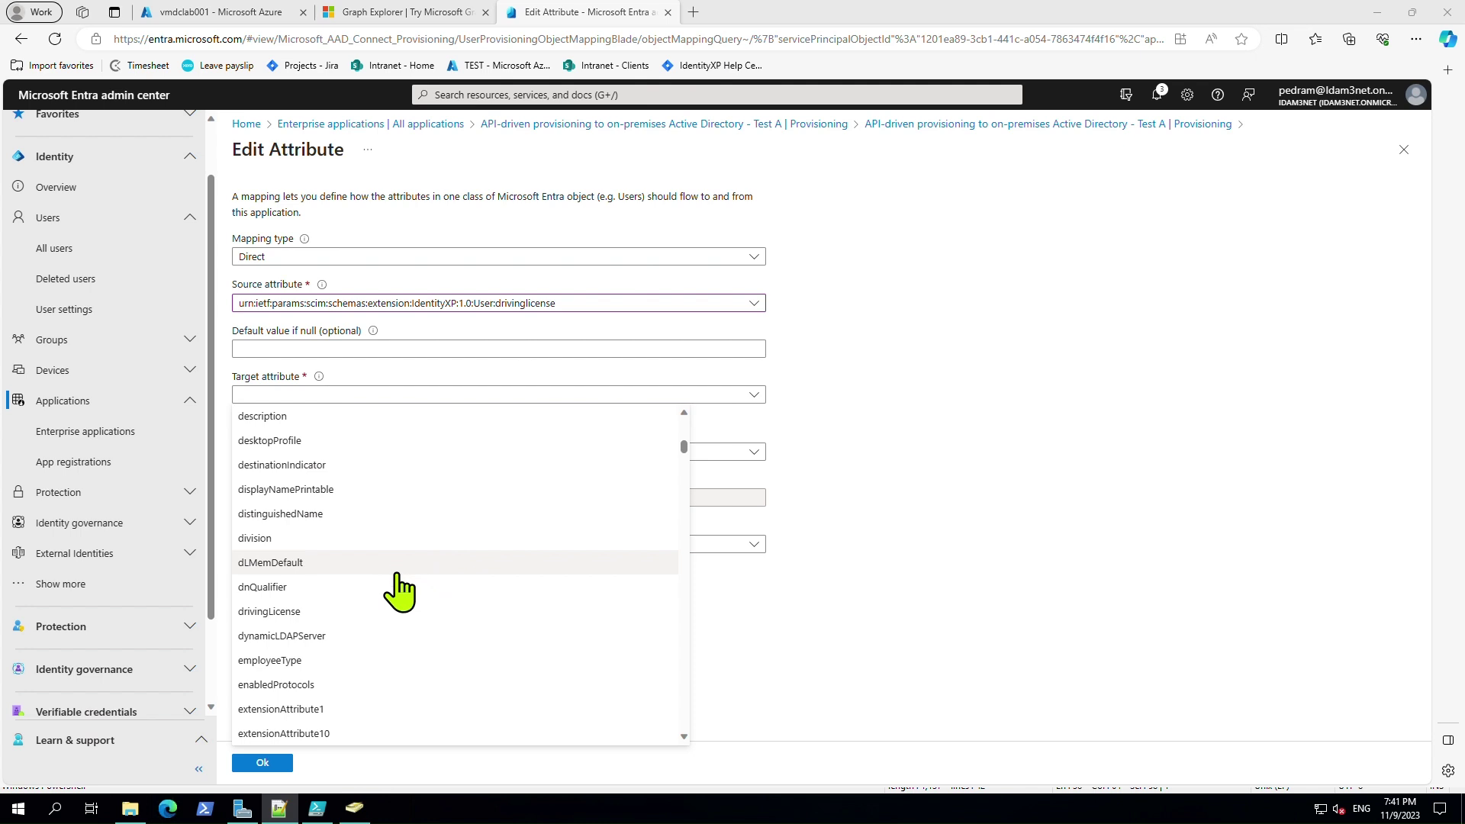
{"action": "left_click", "coordinate": [396, 611]}
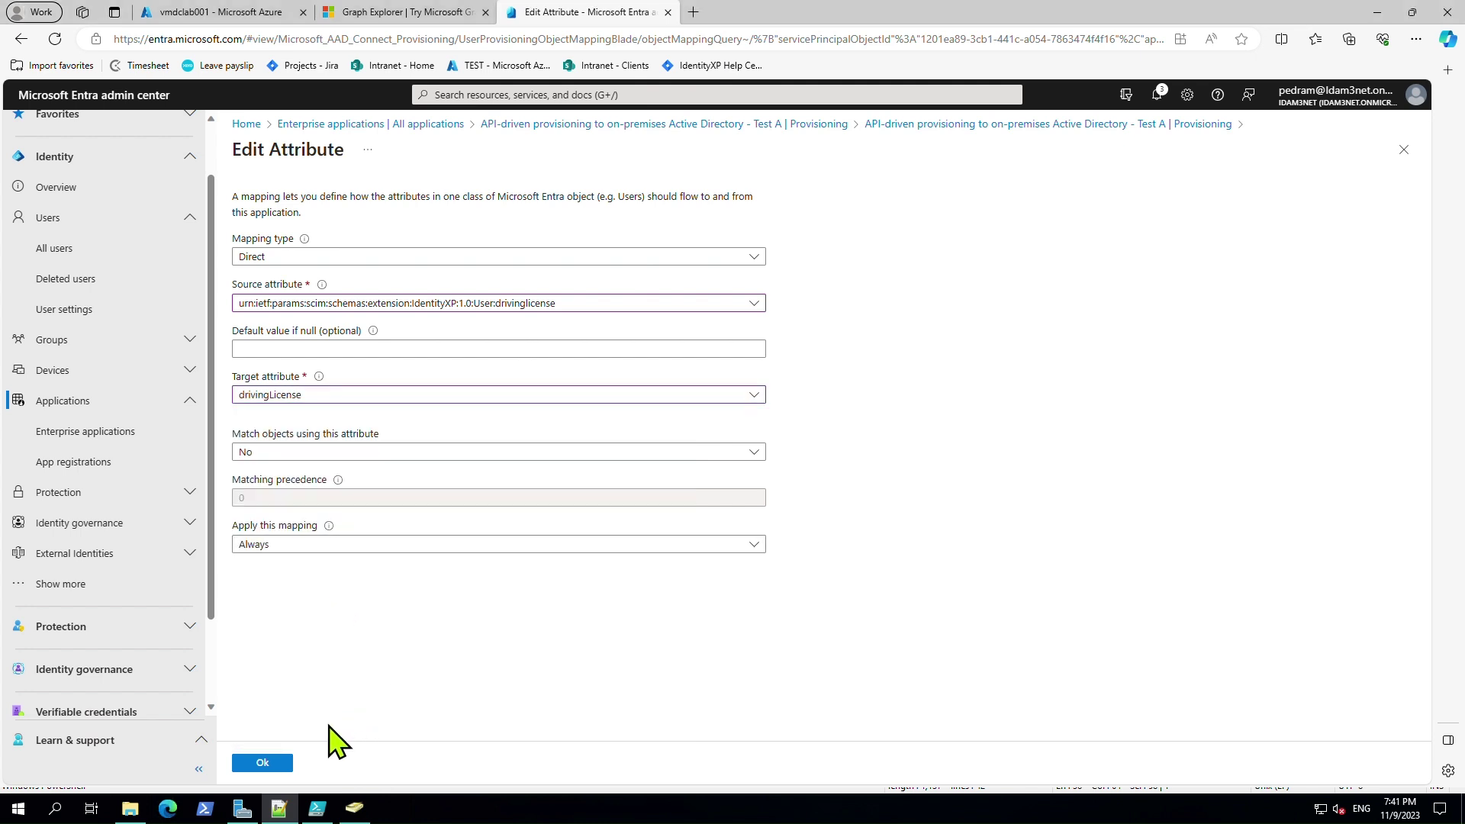
{"action": "left_click", "coordinate": [261, 764]}
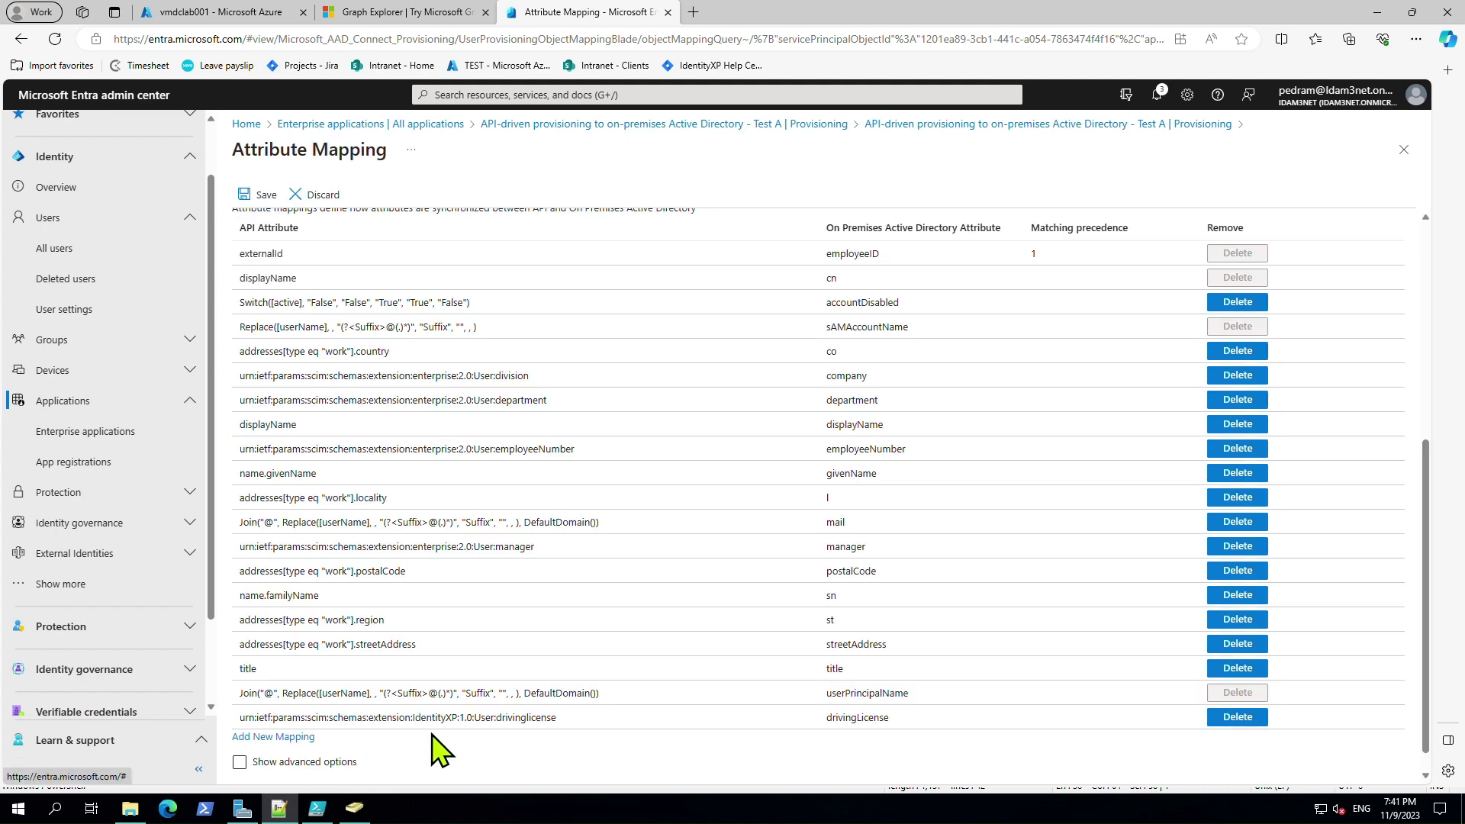
Step: Save the drivingLicense mapping, accept the resynchronization warning, and close the Attribute Mapping blade
{"action": "left_click", "coordinate": [260, 194]}
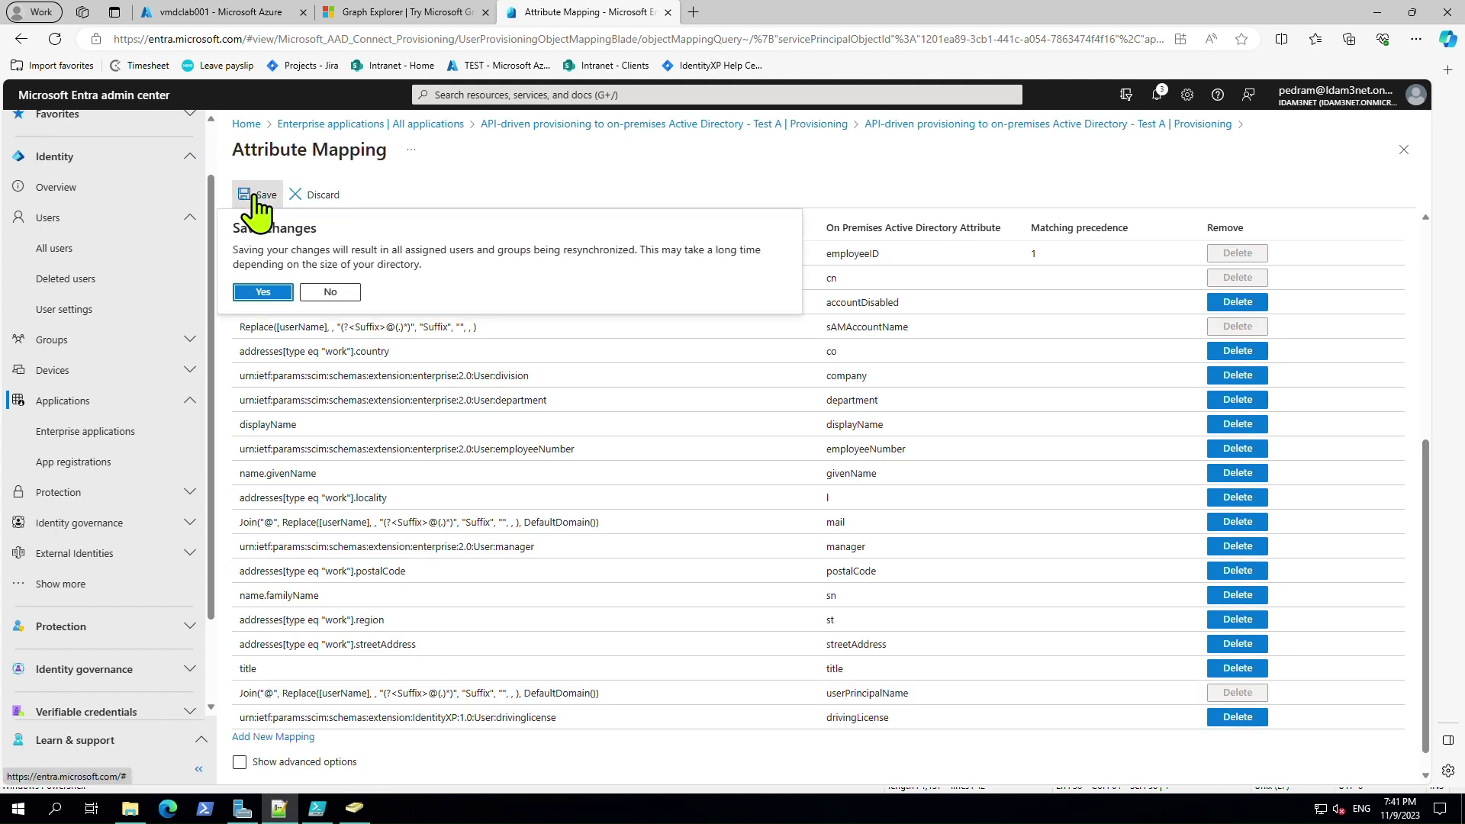
{"action": "left_click", "coordinate": [262, 292]}
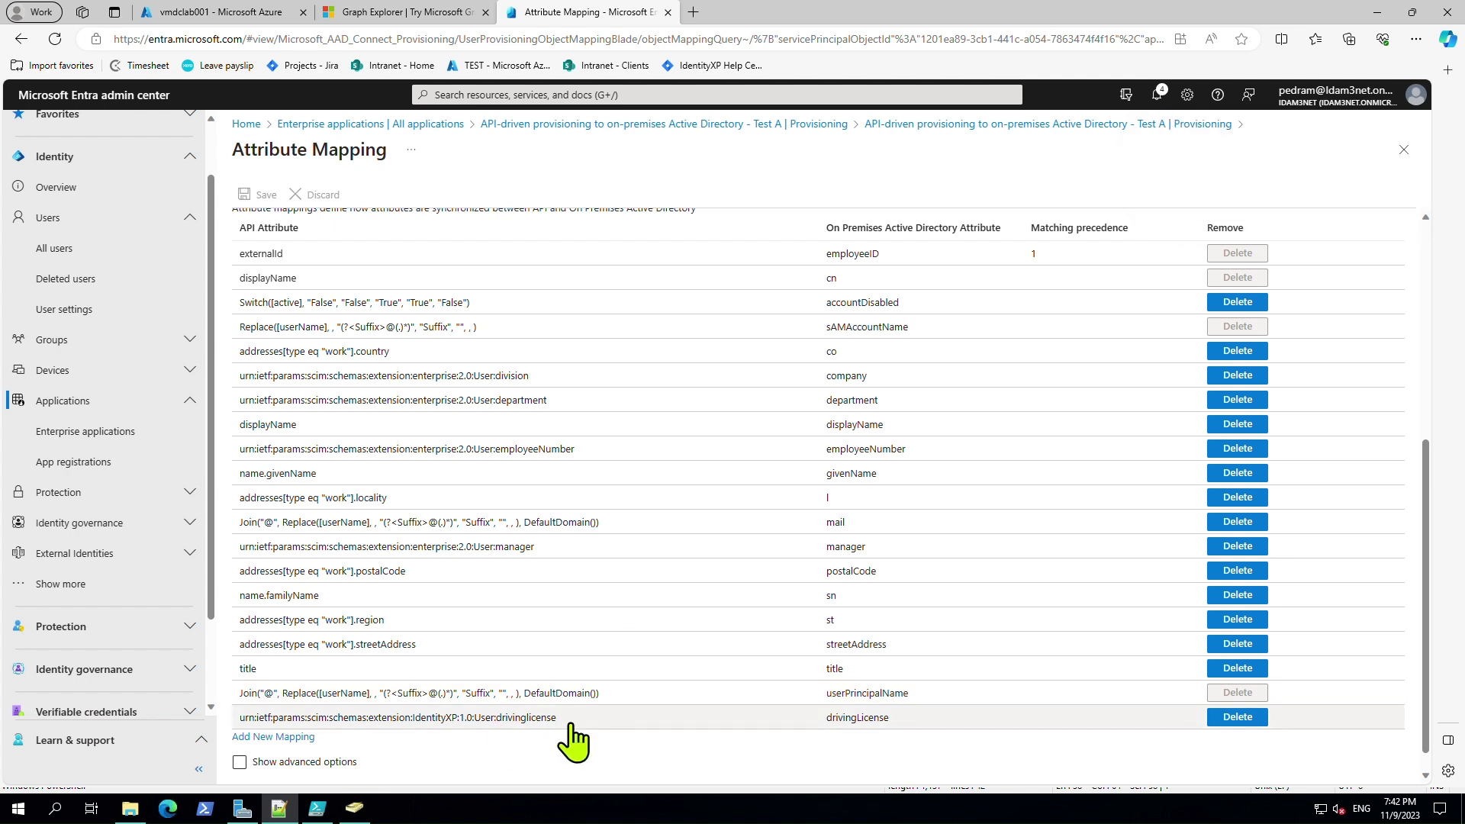
{"action": "scroll", "coordinate": [572, 736], "scroll_direction": "up", "scroll_amount": 5}
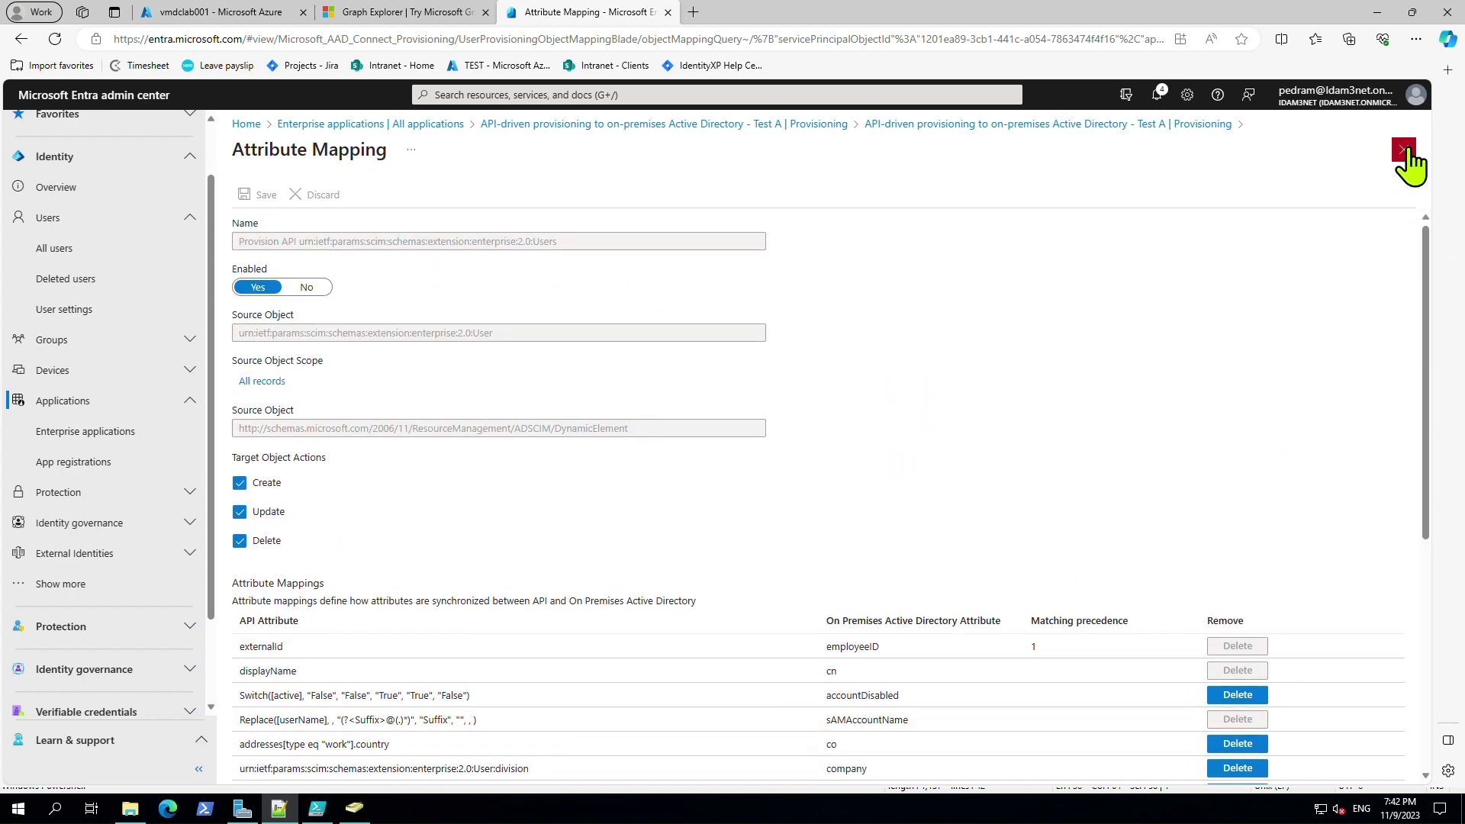
{"action": "left_click", "coordinate": [1403, 150]}
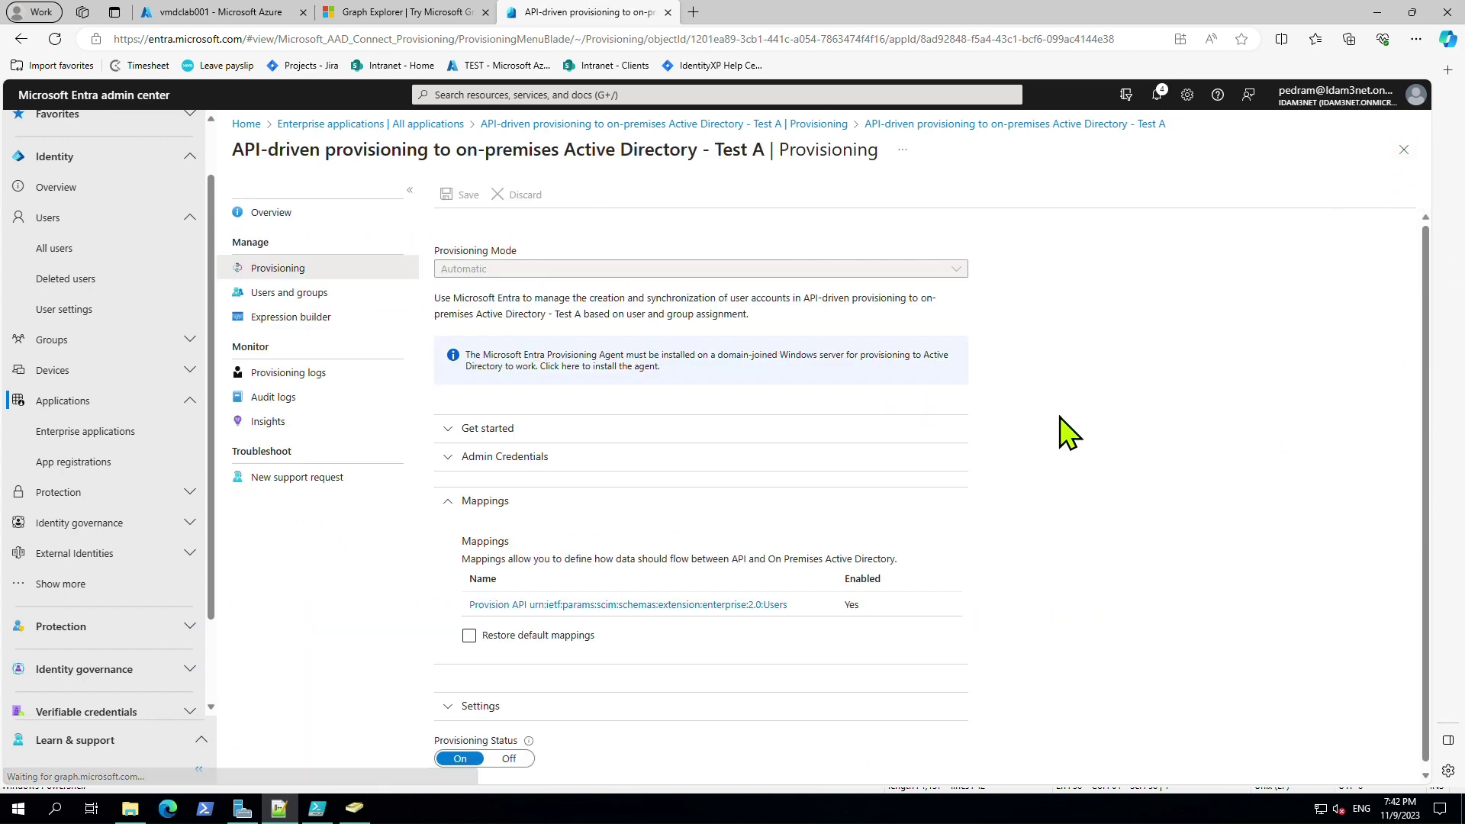
Step: Restart Test A provisioning, then minimize Edge and Notepad++ to reveal PowerShell ISE
{"action": "left_click", "coordinate": [279, 219]}
{"action": "left_click", "coordinate": [712, 196]}
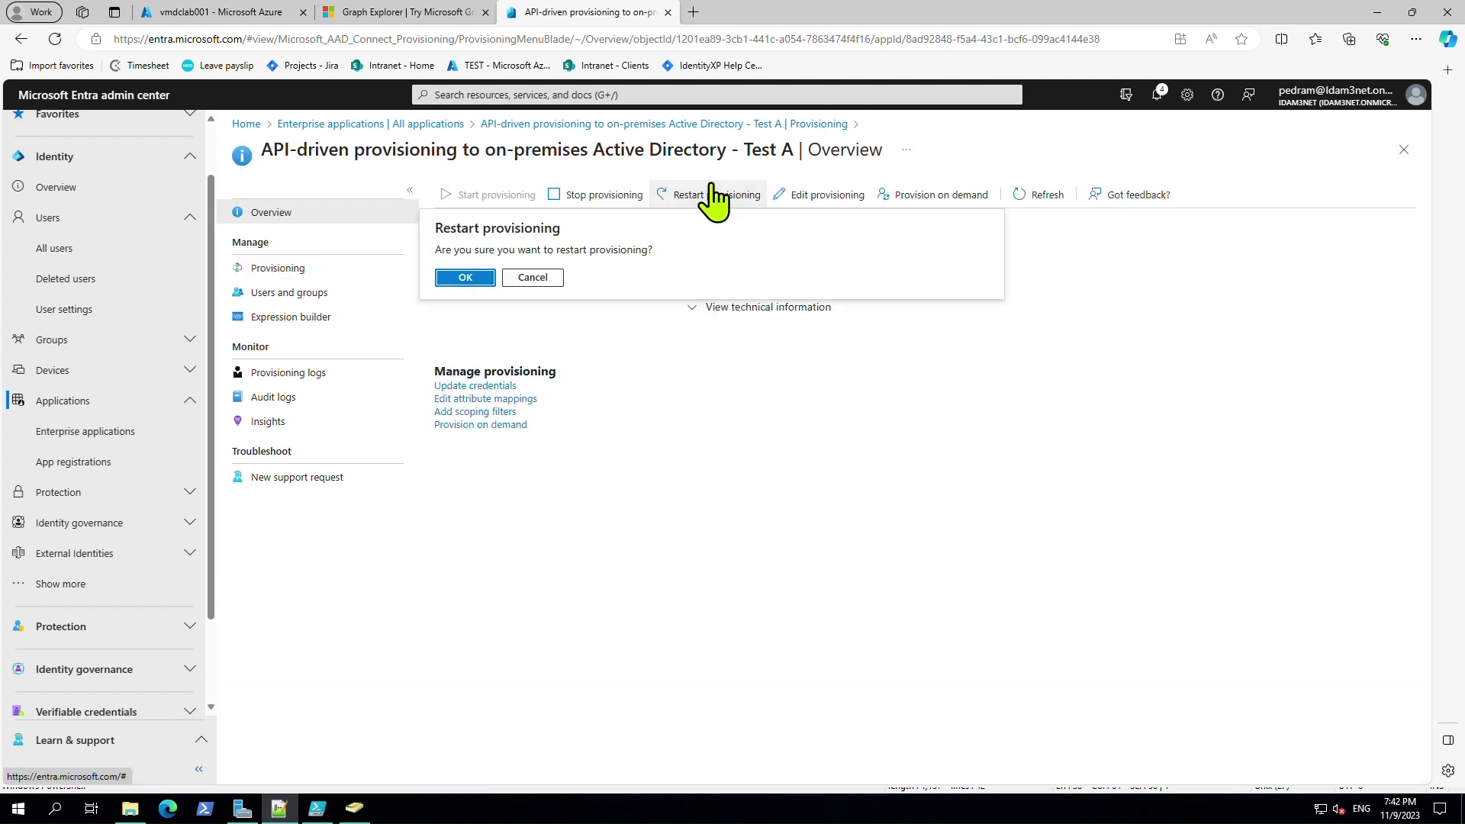
{"action": "left_click", "coordinate": [462, 278]}
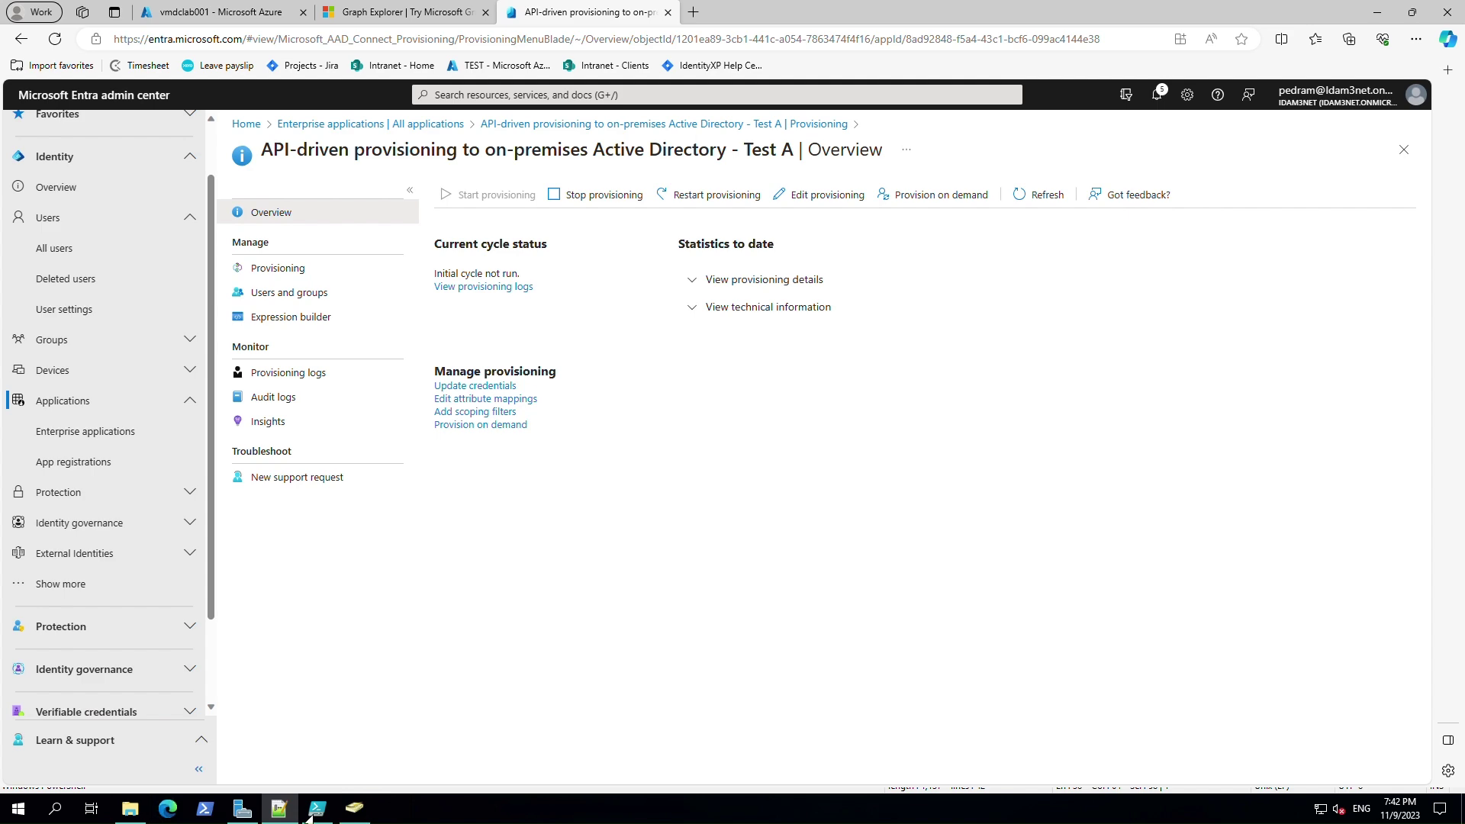
{"action": "left_click", "coordinate": [1376, 14]}
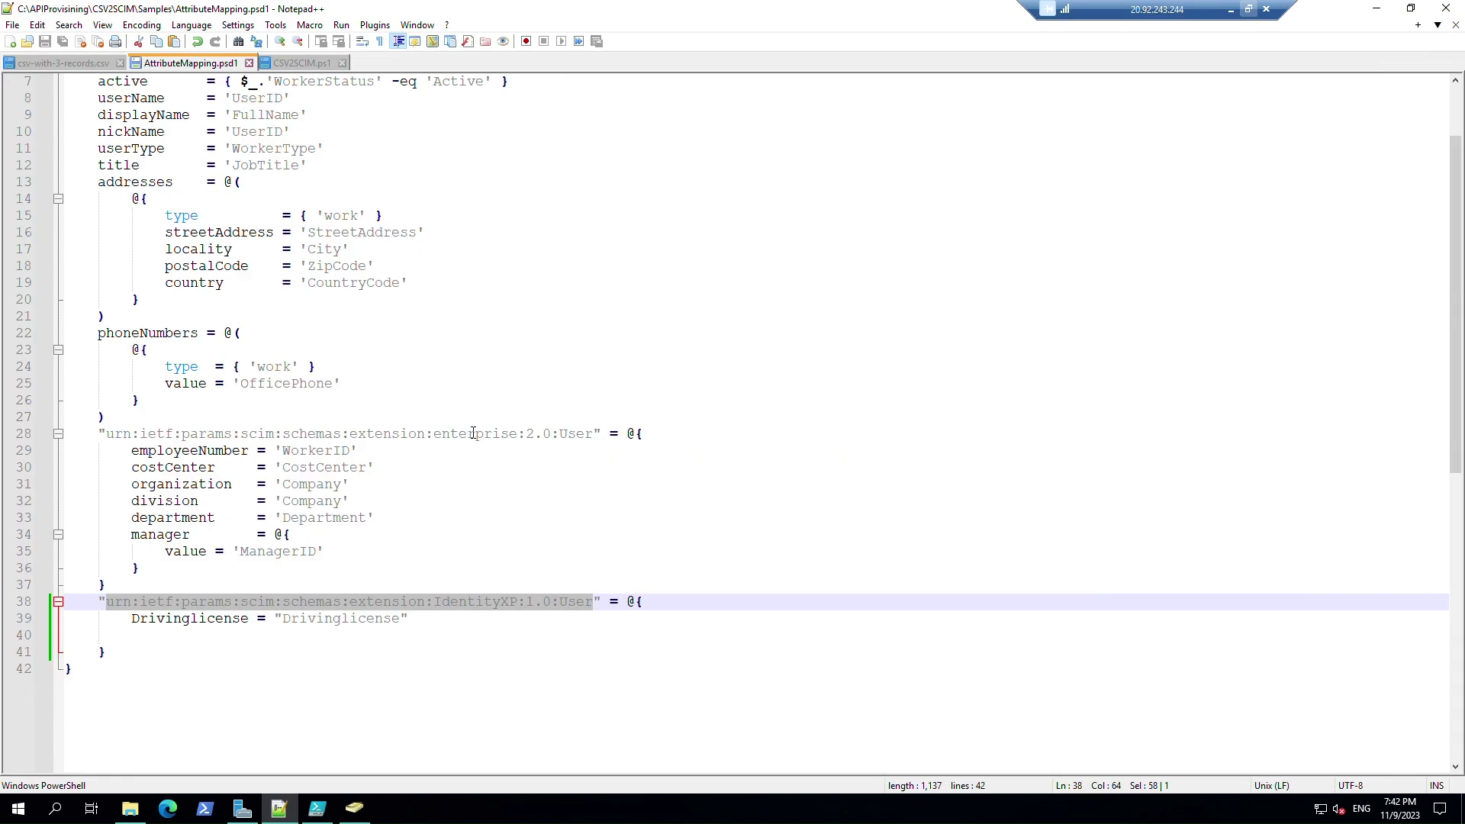
{"action": "left_click", "coordinate": [1370, 11]}
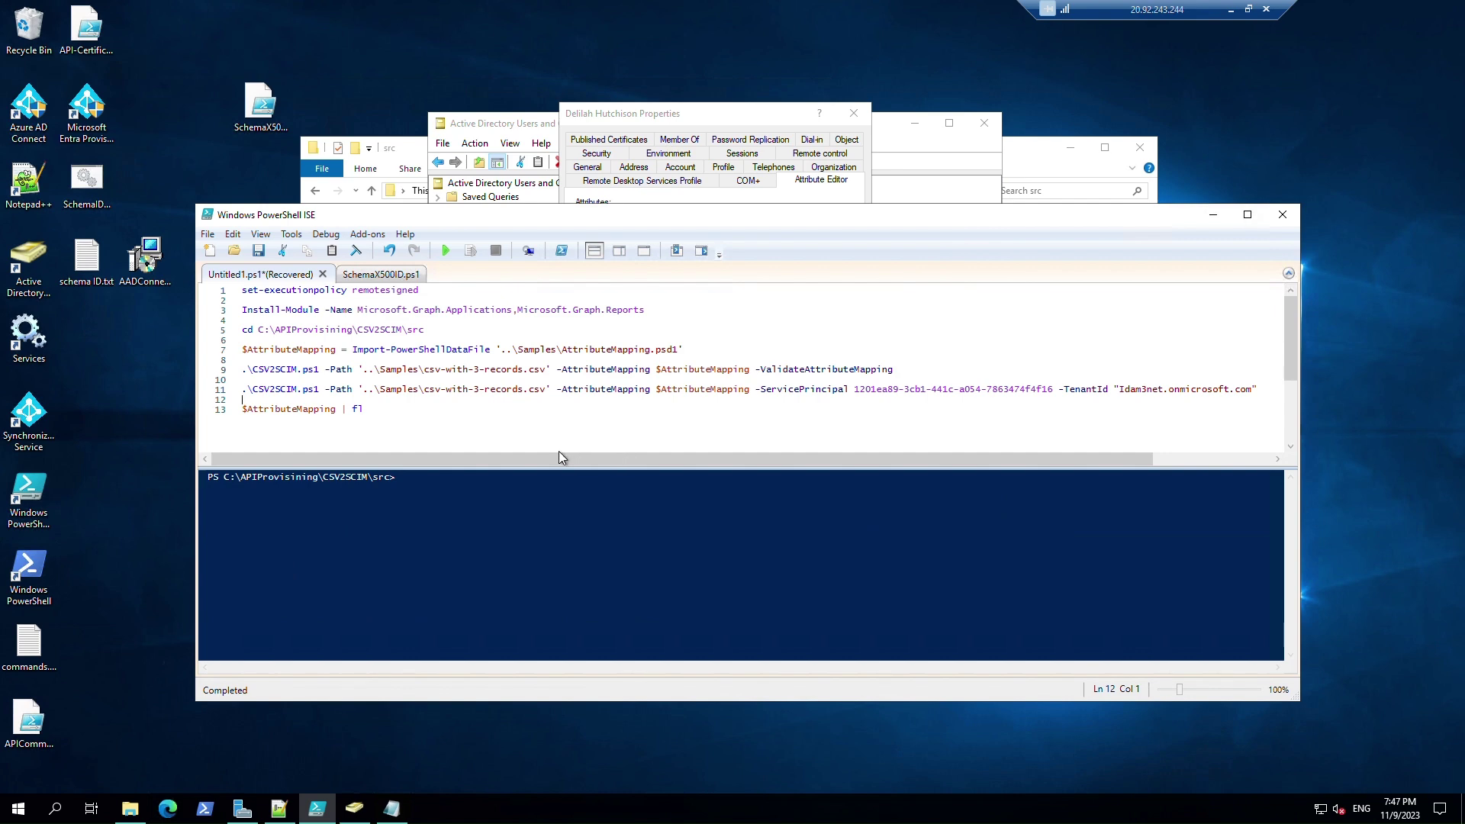
Step: Run the line 9 mapping validation, then the line 11 CSV2SCIM -ServicePrincipal upload command
{"action": "left_click", "coordinate": [501, 371]}
{"action": "left_click", "coordinate": [471, 253]}
{"action": "left_click", "coordinate": [503, 390]}
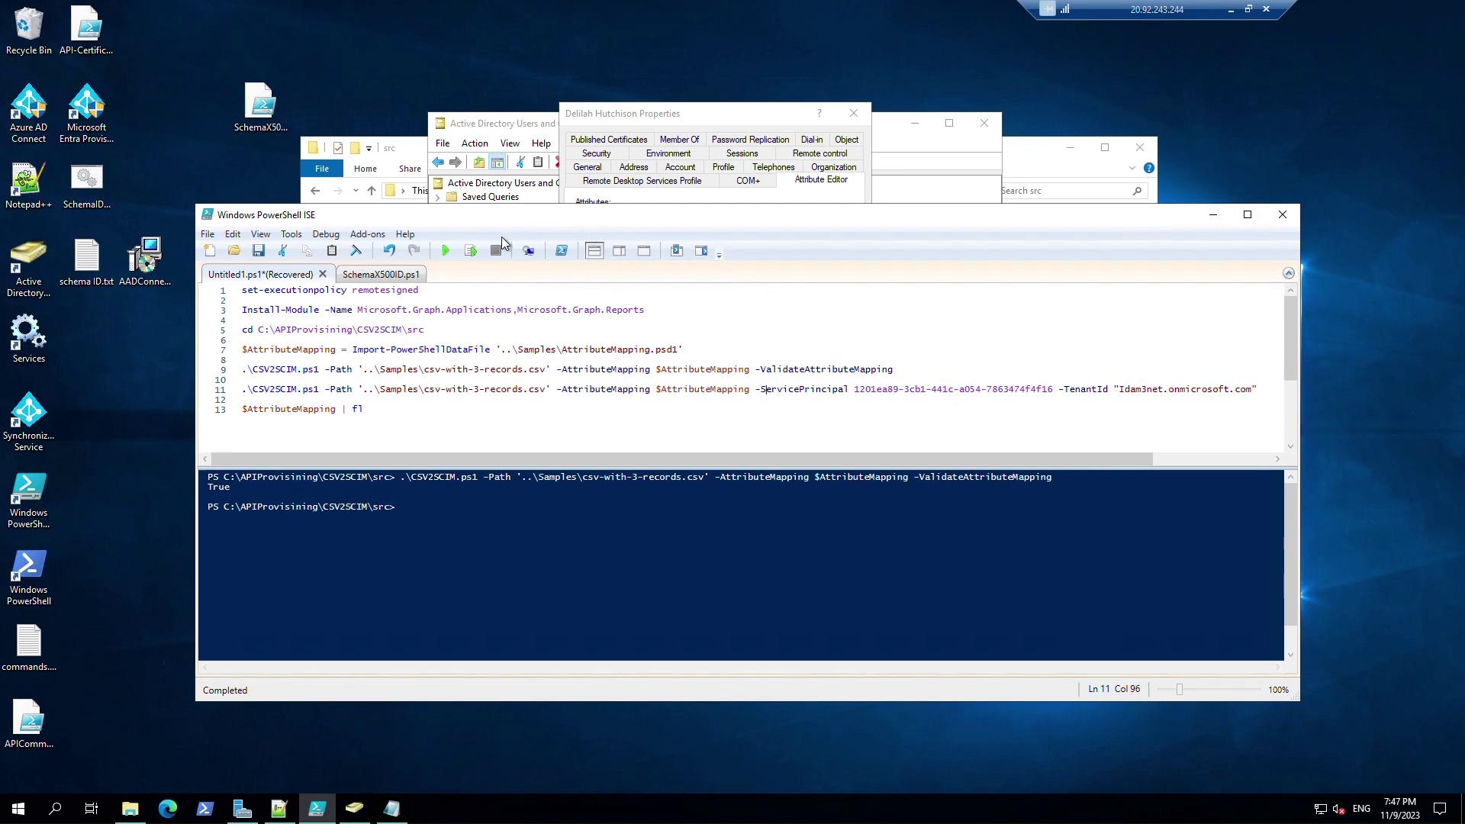
{"action": "left_click", "coordinate": [469, 253]}
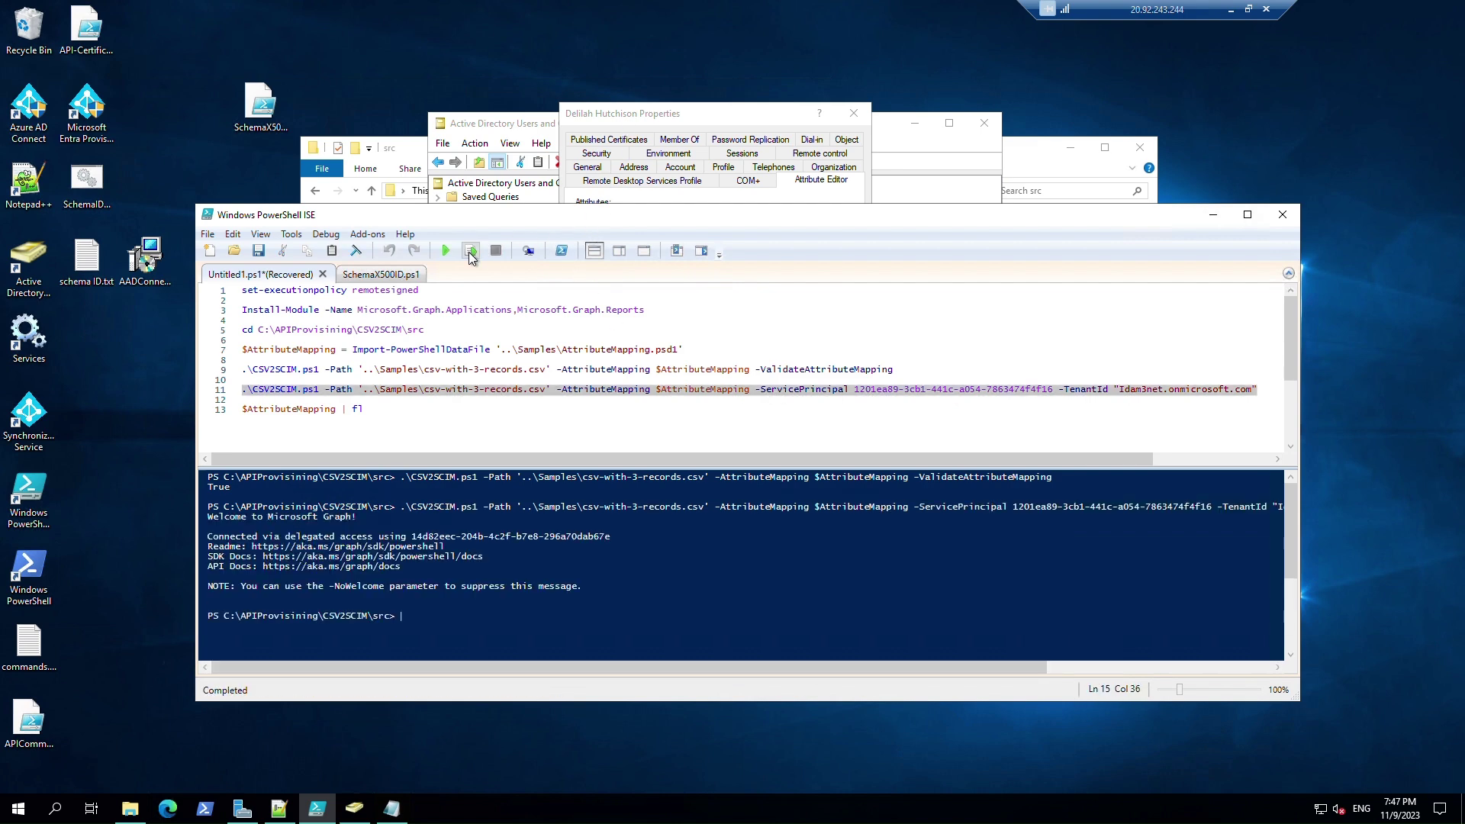